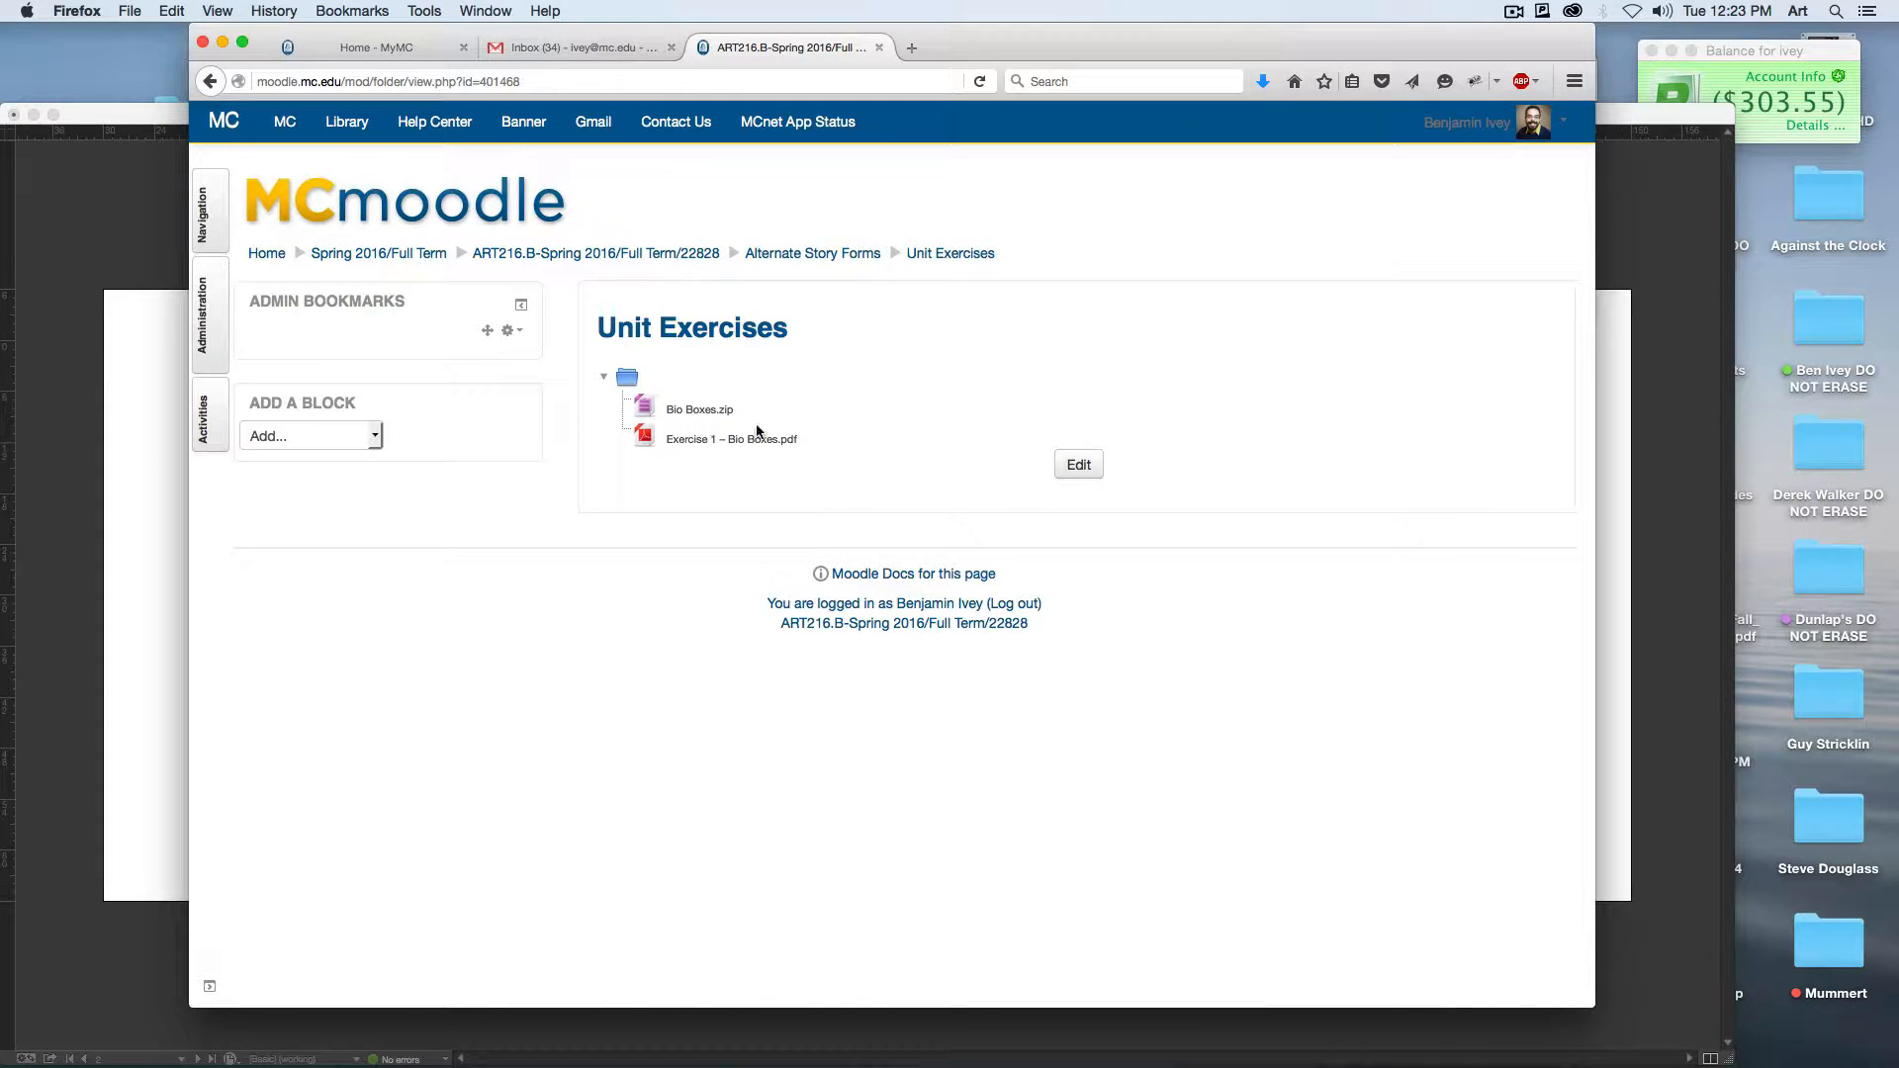
Step: Minimize the open windows to reach the desktop, then open the Bio Boxes folder in Finder and enlarge its window
left_click(222, 42)
left_click(34, 114)
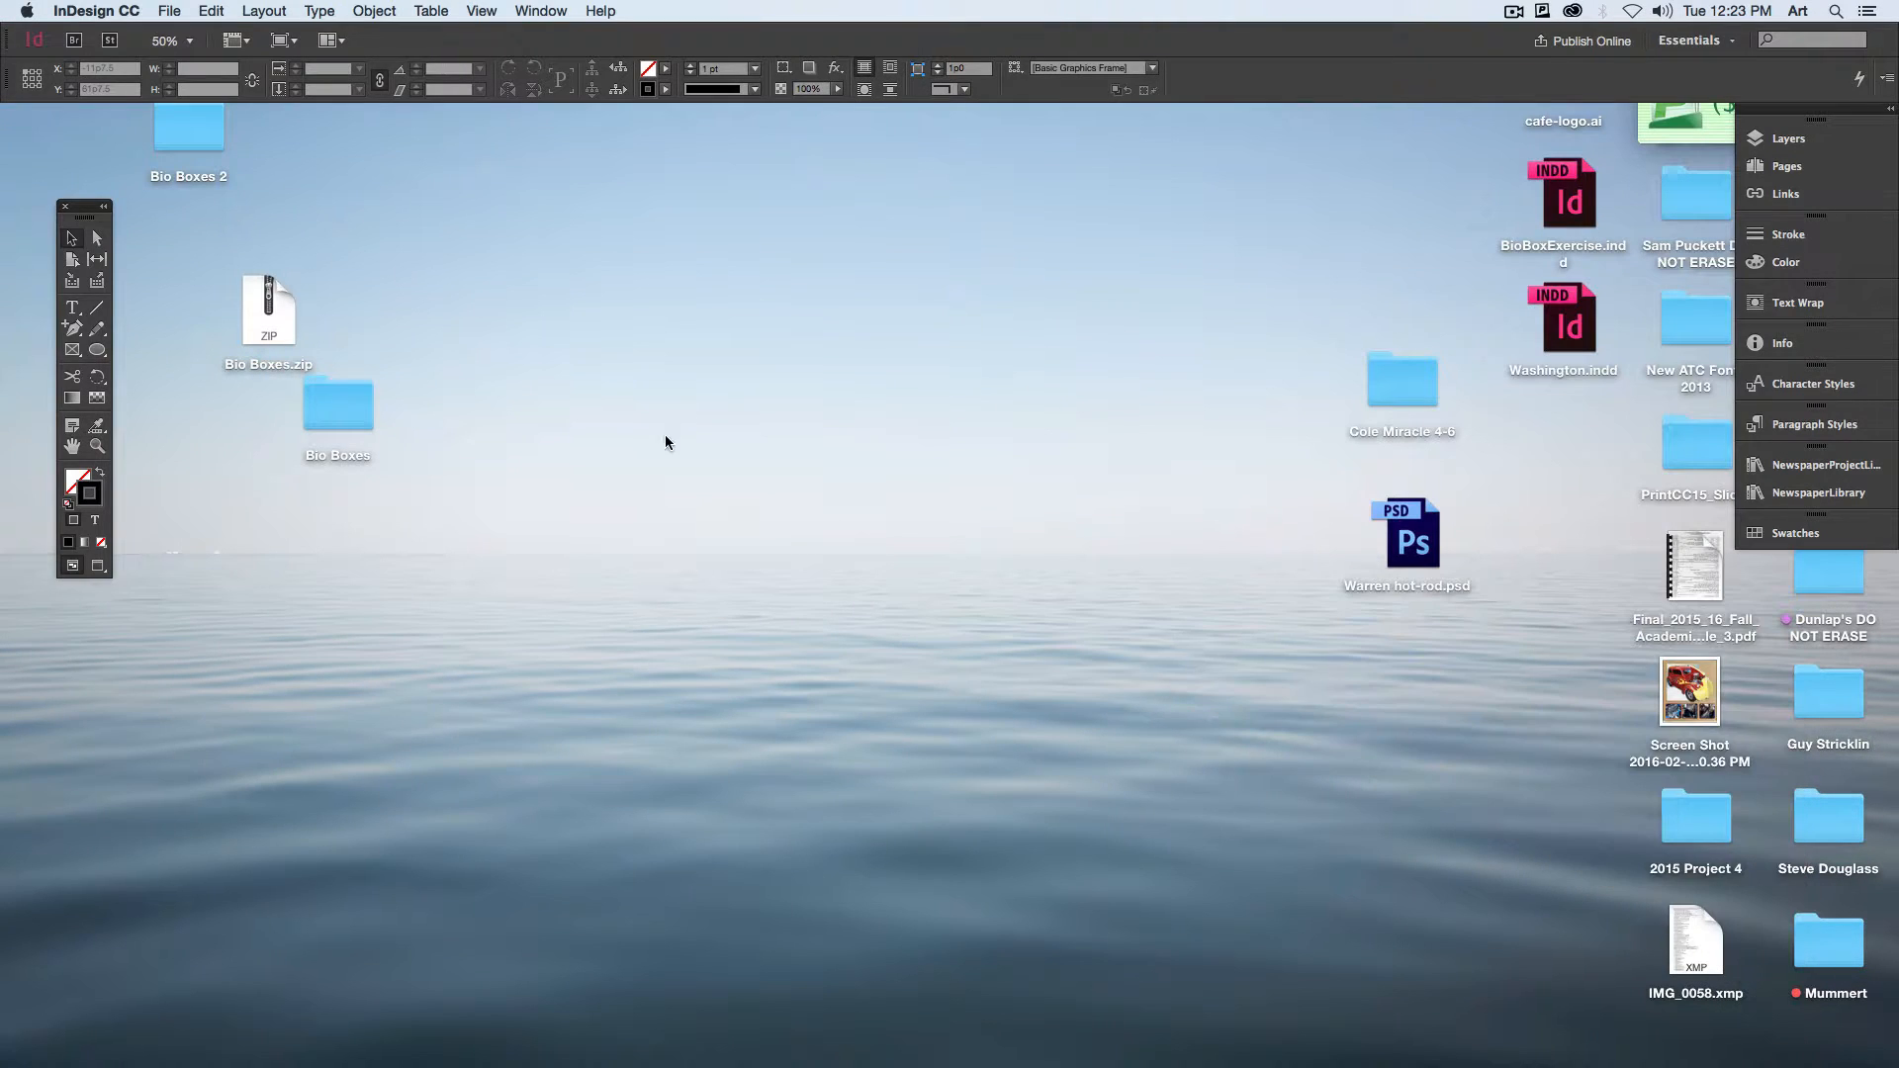
left_click(665, 442)
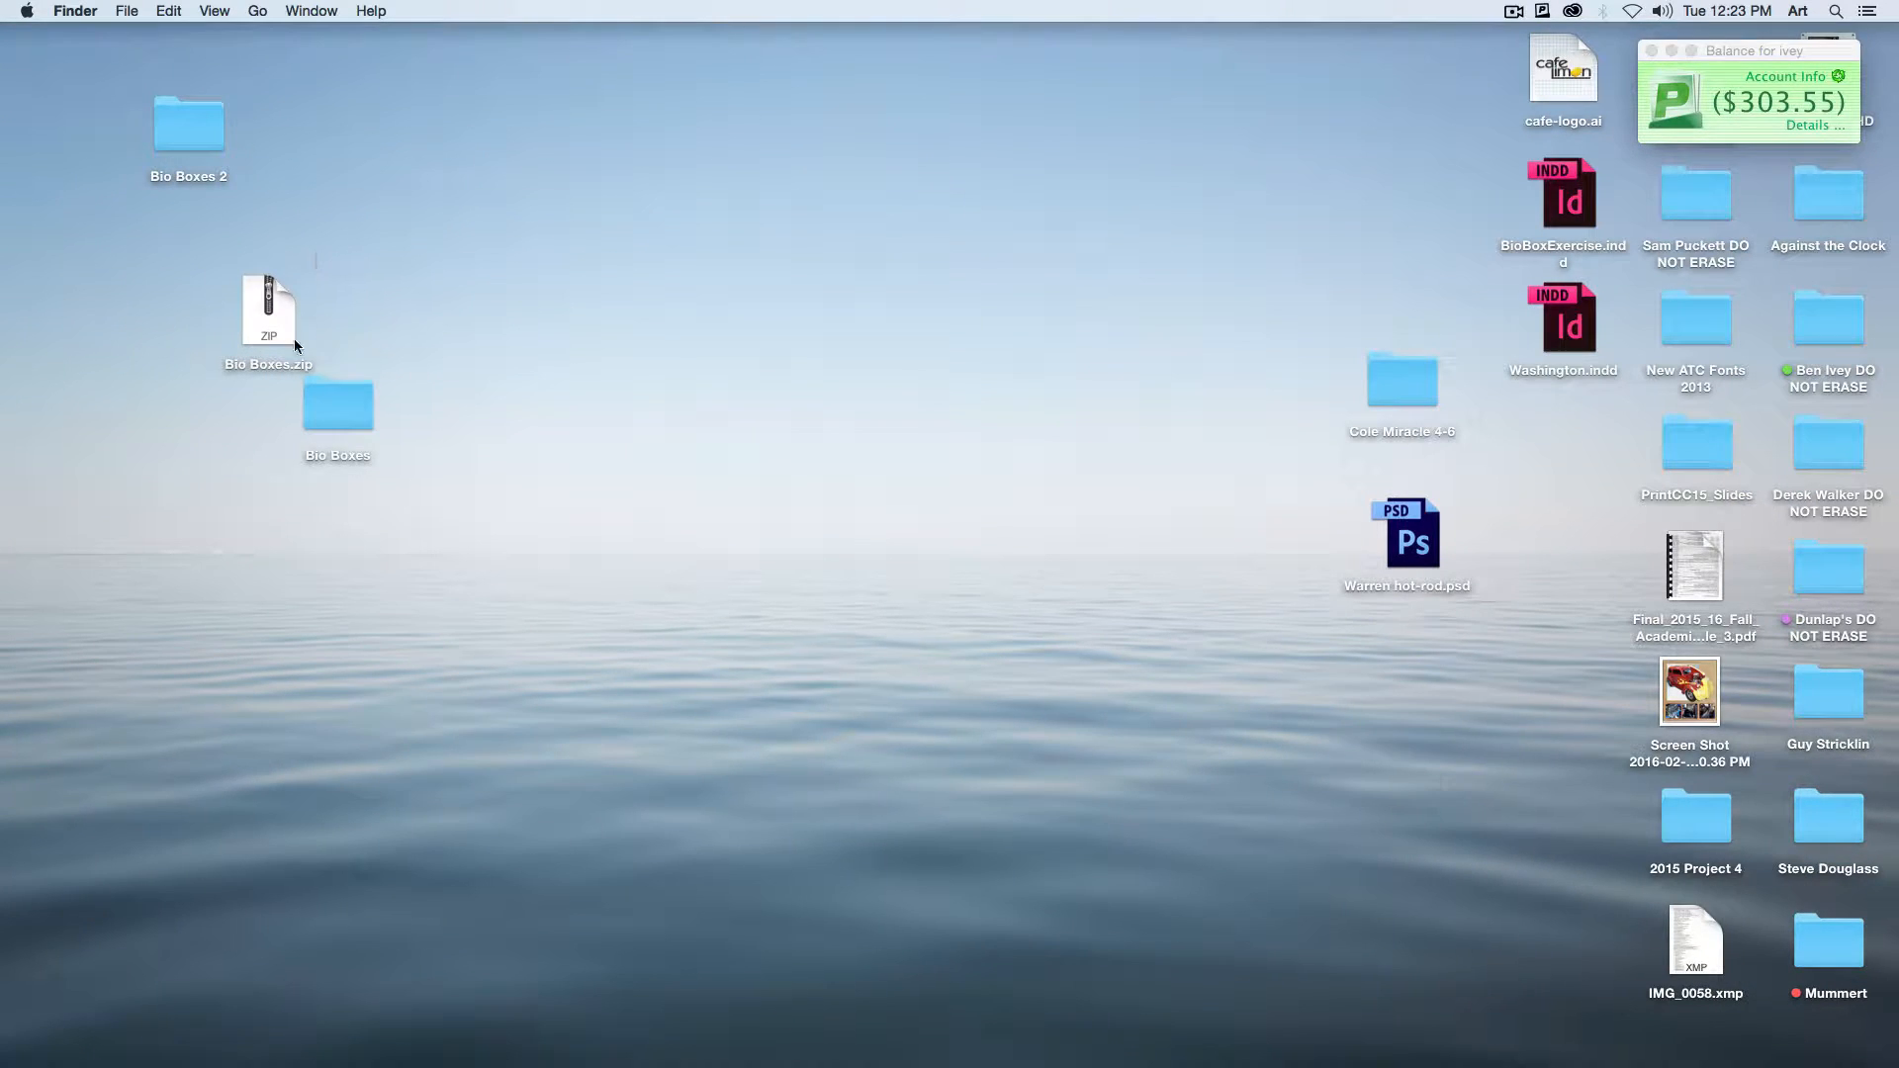
left_click(346, 397)
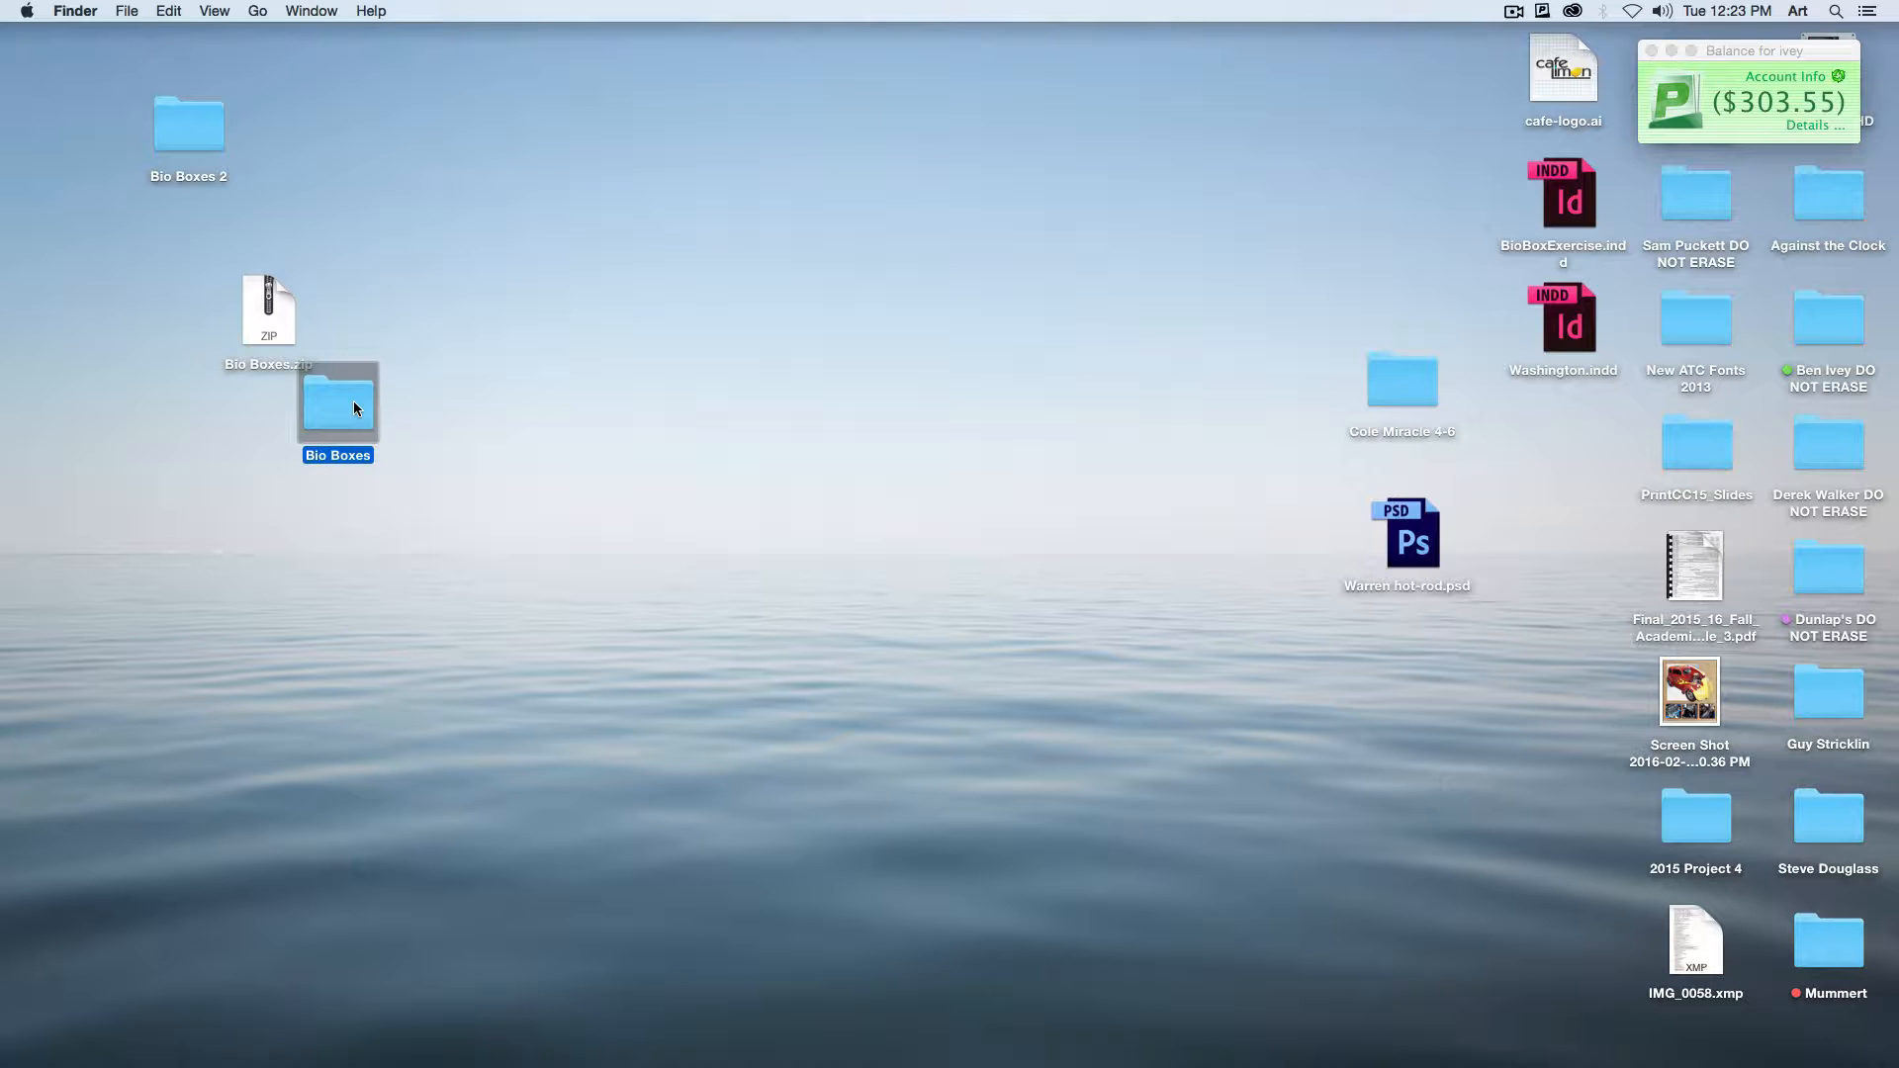
double_click(359, 395)
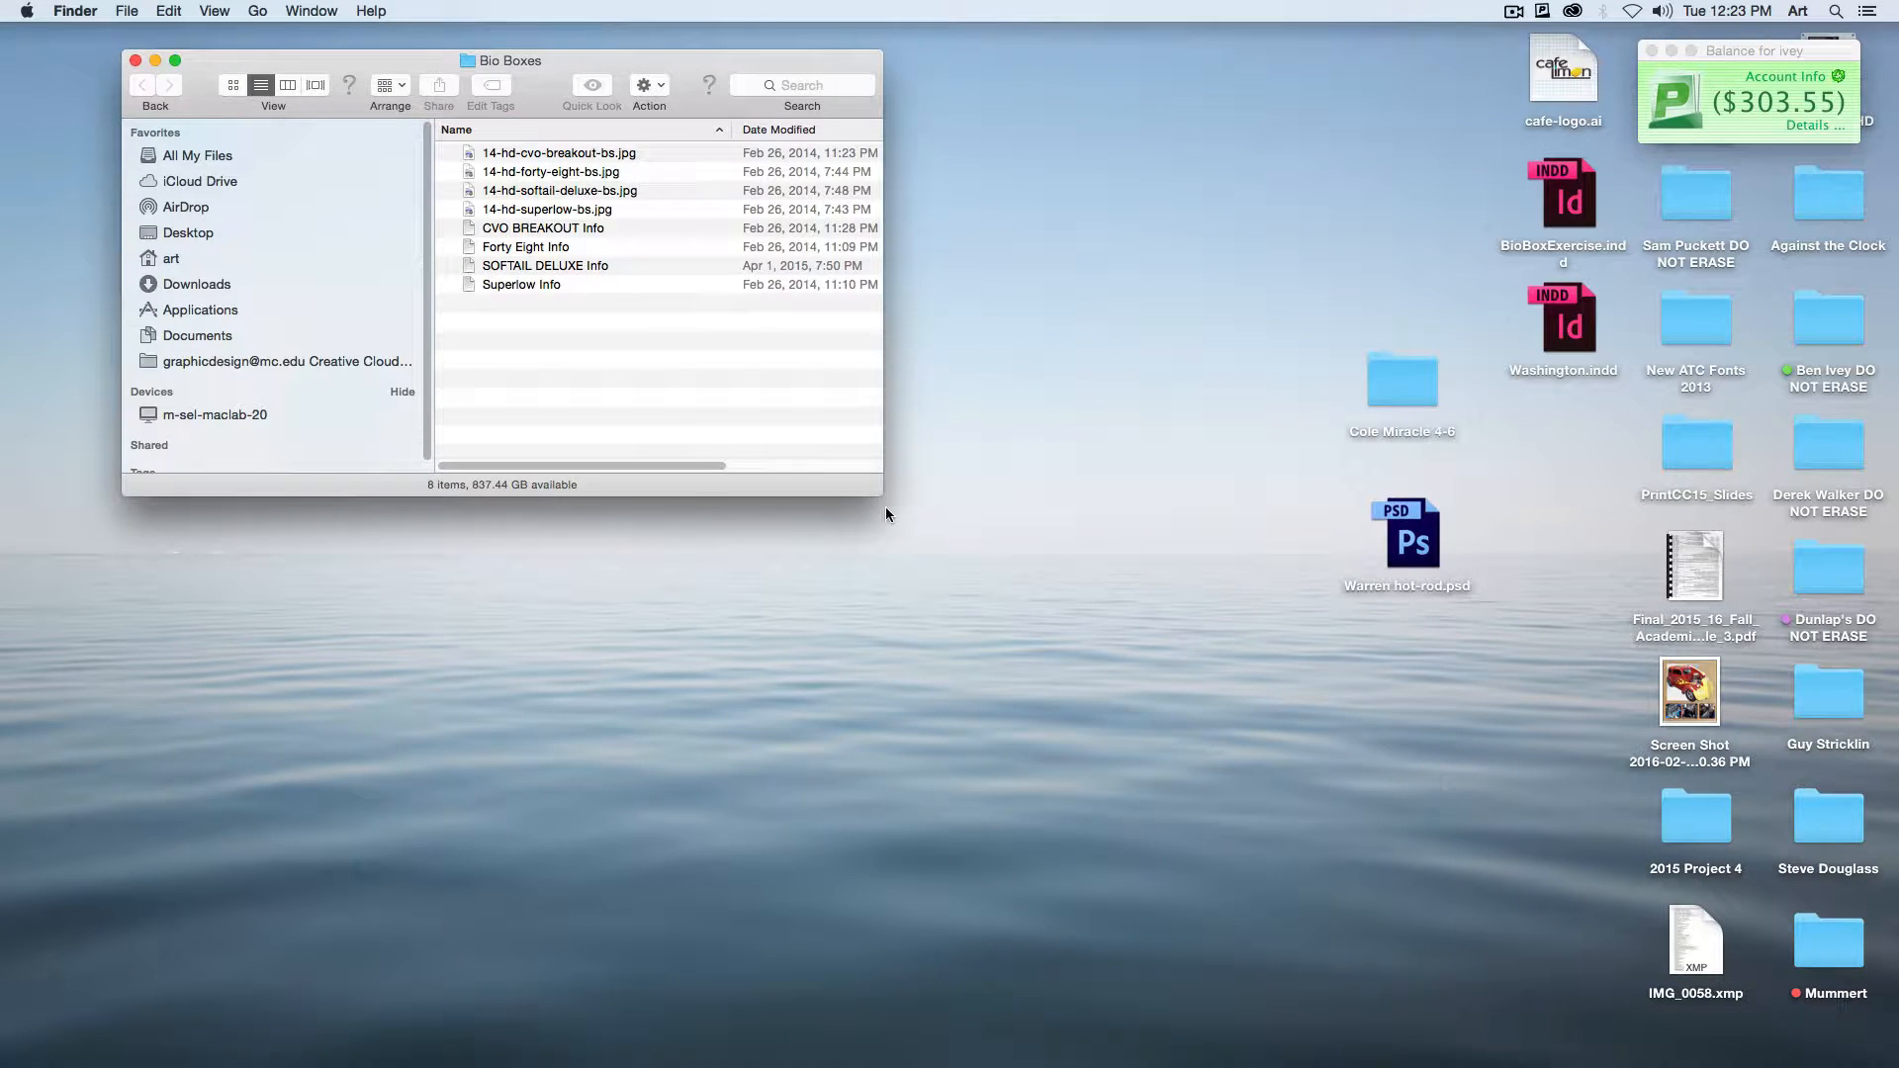
left_click_drag(893, 501, 1161, 651)
Step: Preview the motorcycle photos and the info text files in the Bio Boxes folder one after another
left_click(652, 154)
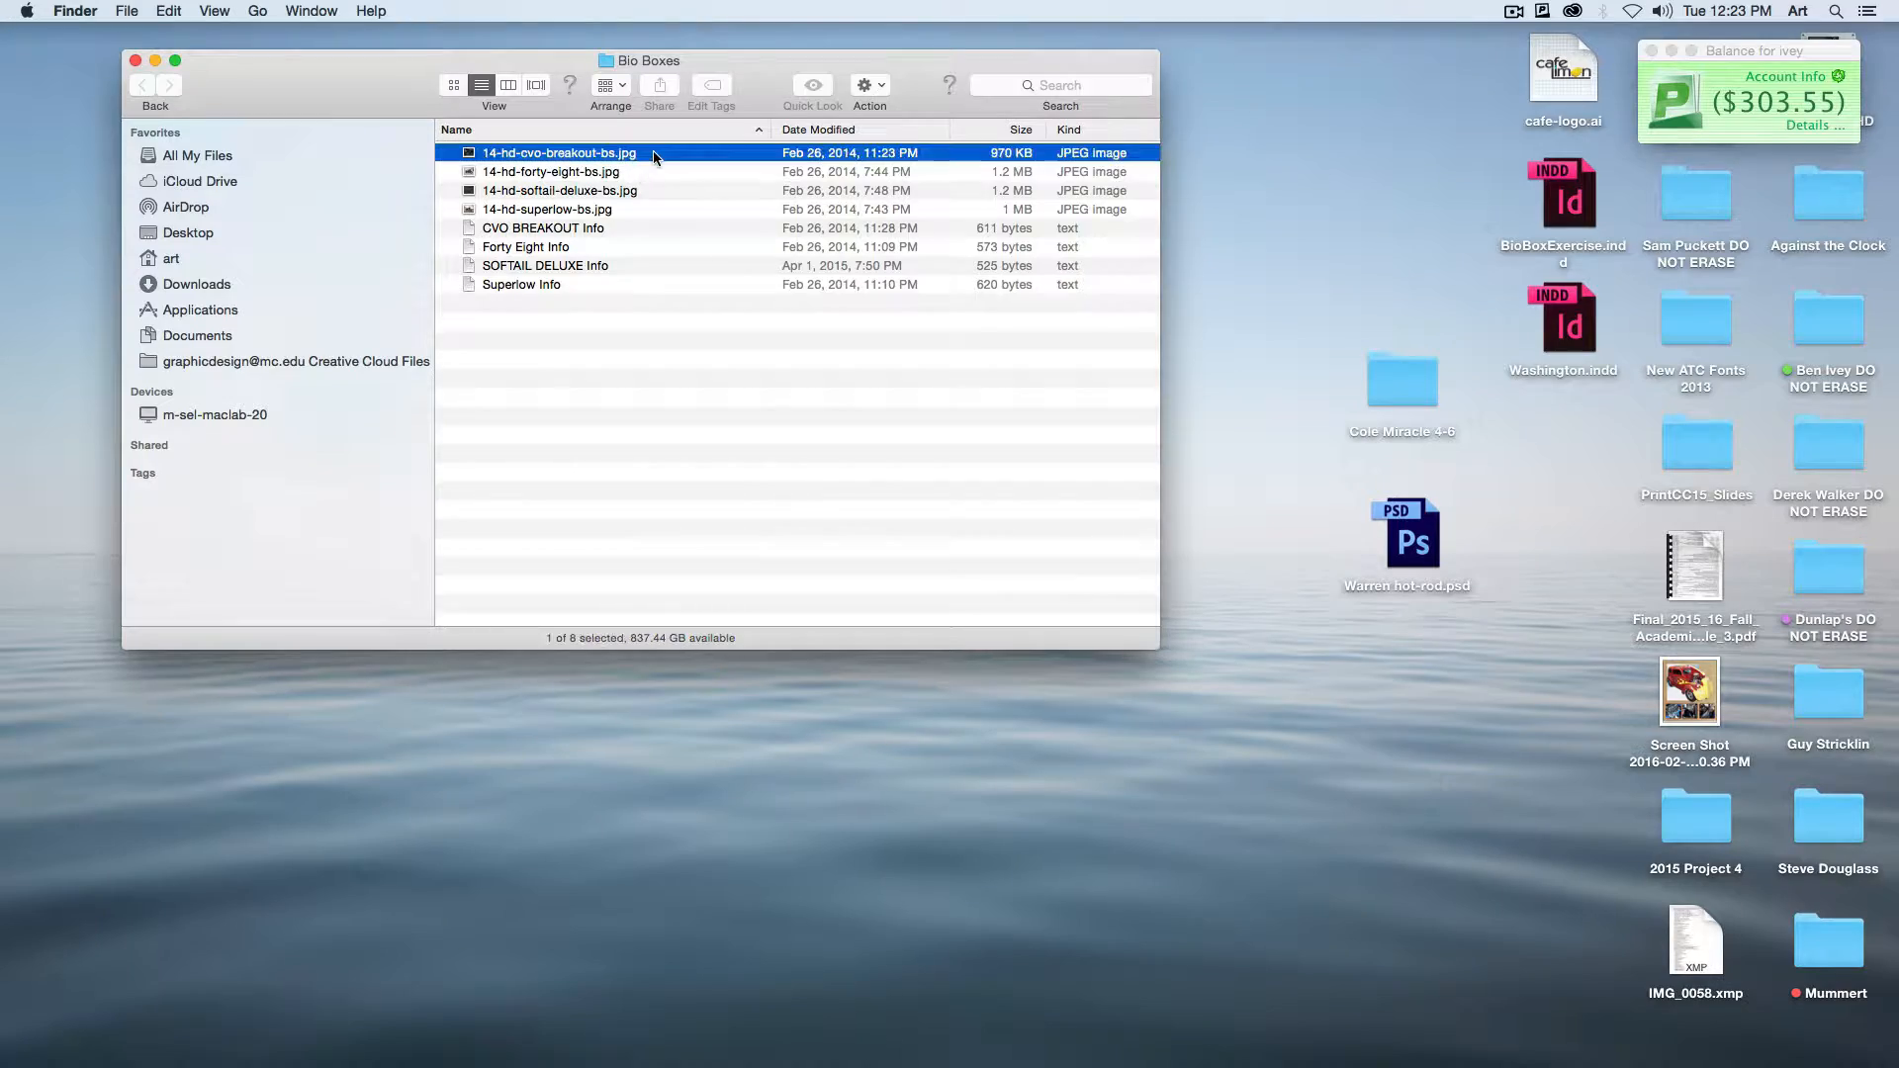
key("space")
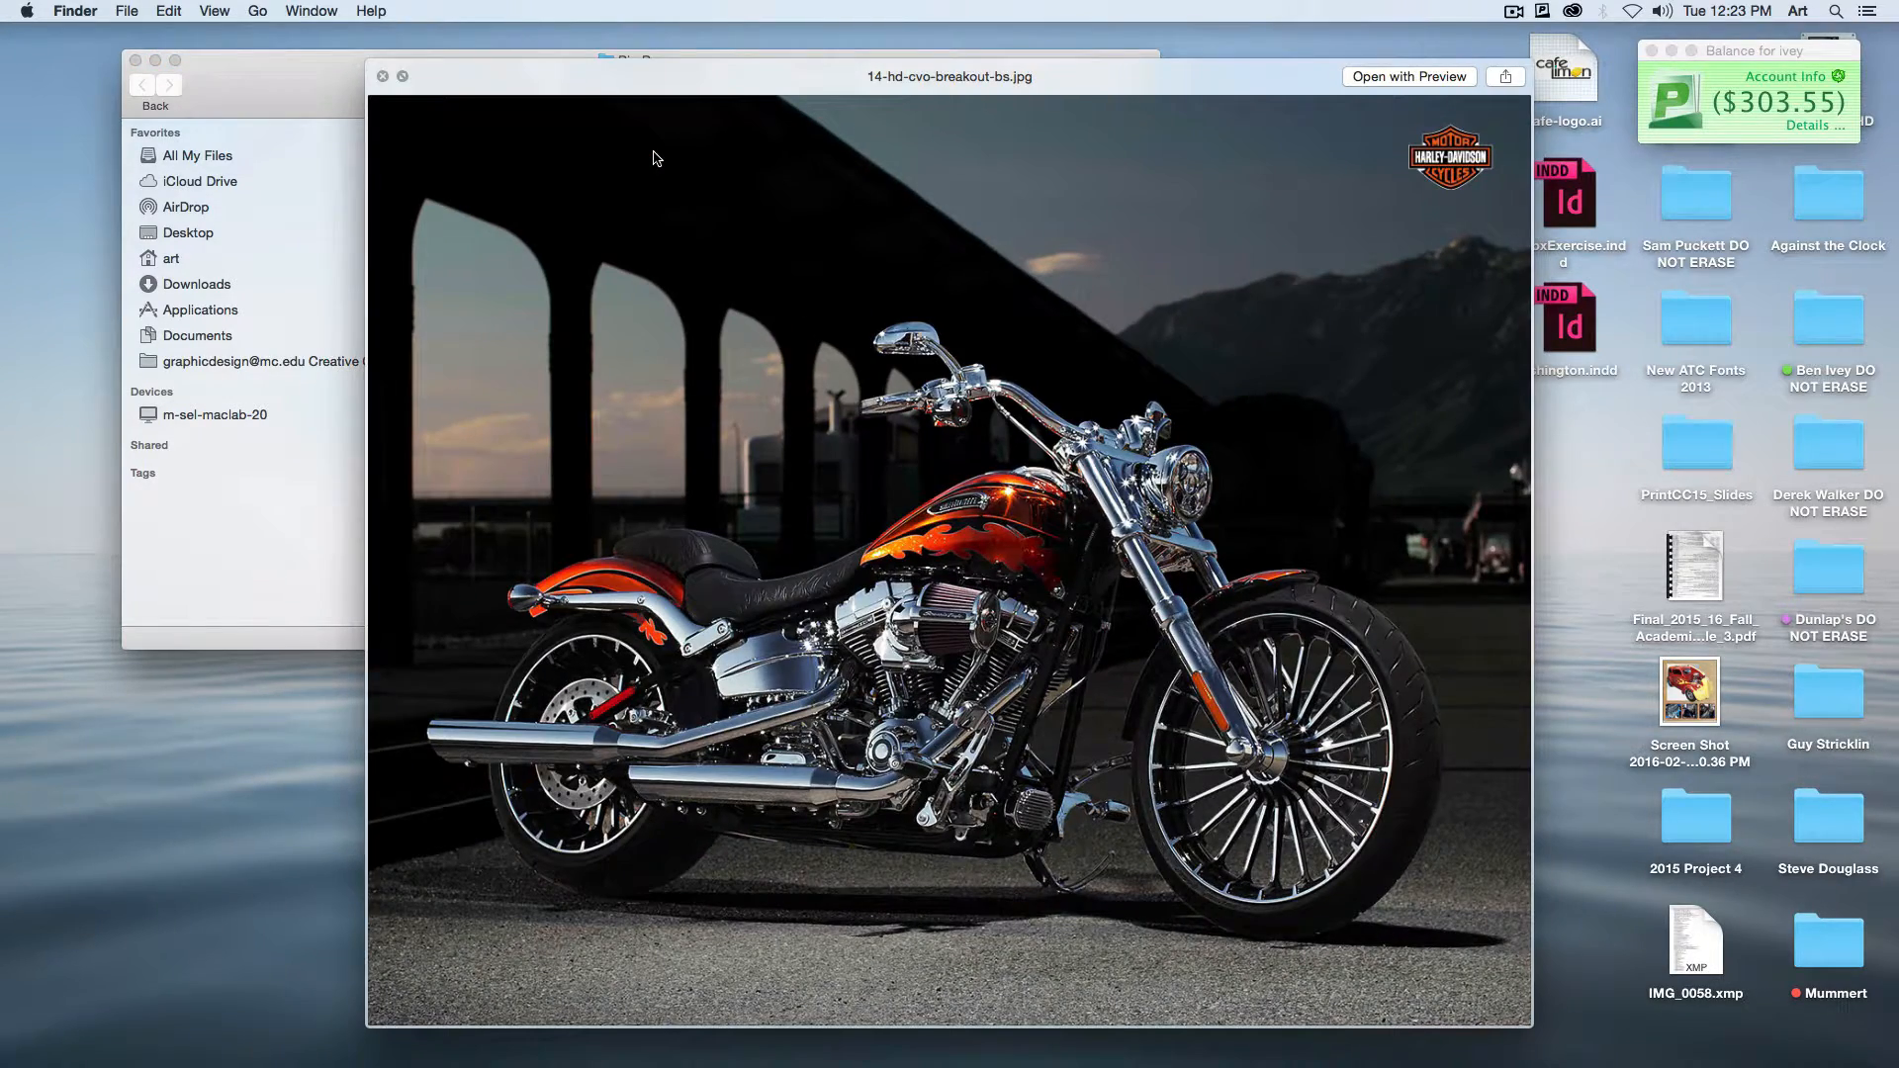
key("Down")
key("Down")
key("Down")
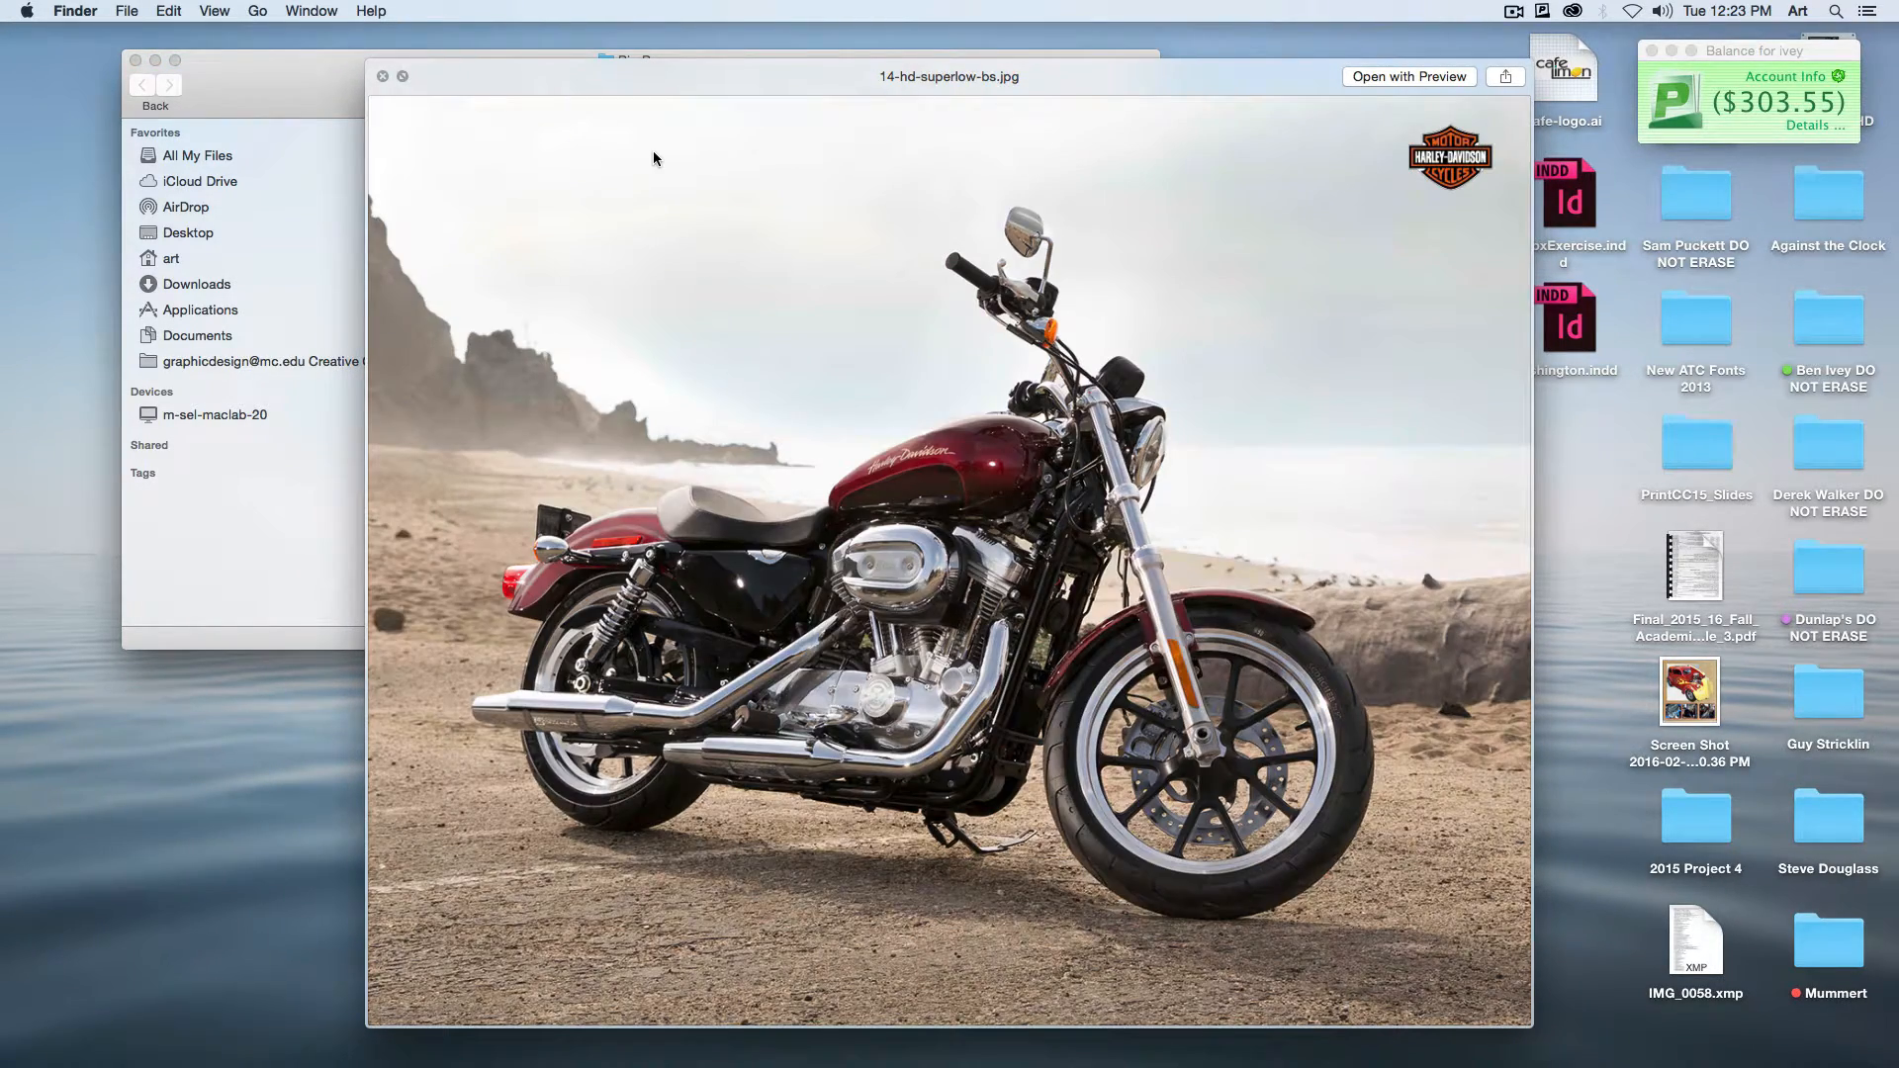
key("space")
key("Down")
key("space")
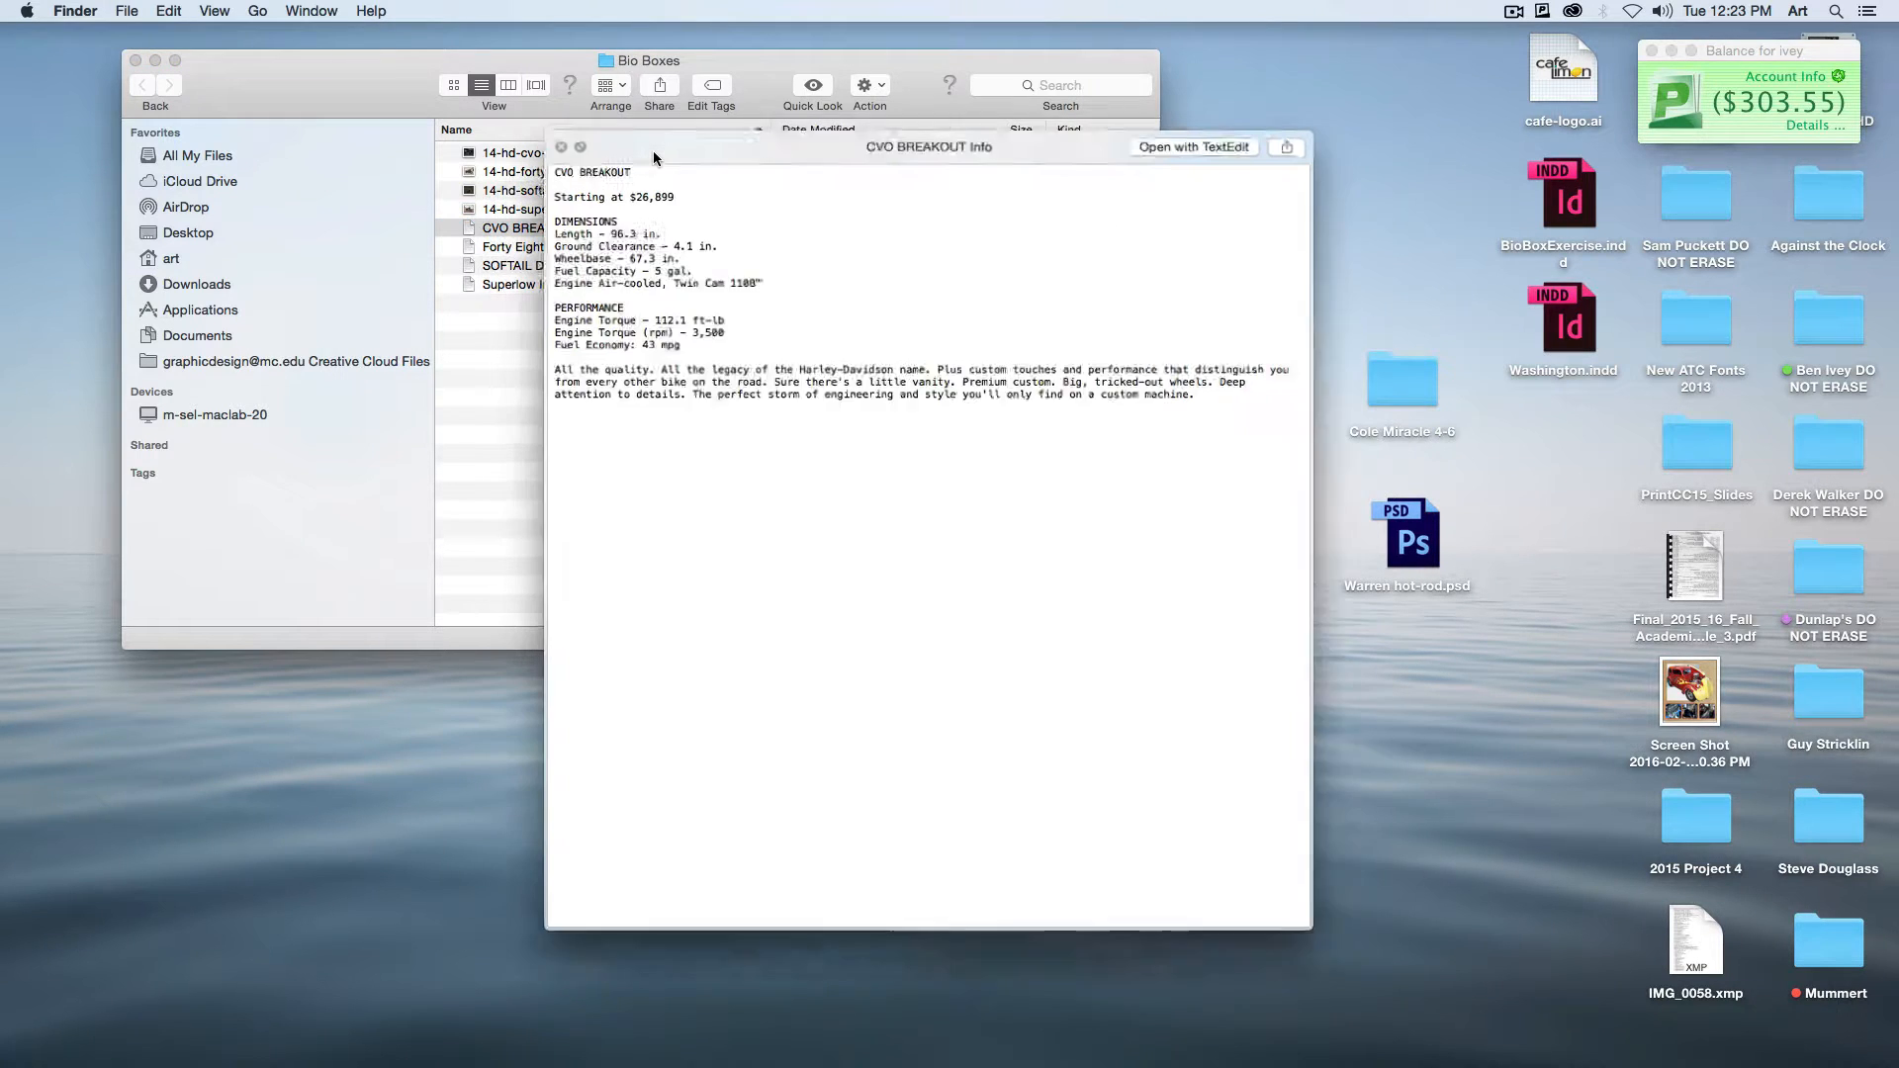
key("Down")
key("Down")
key("Down")
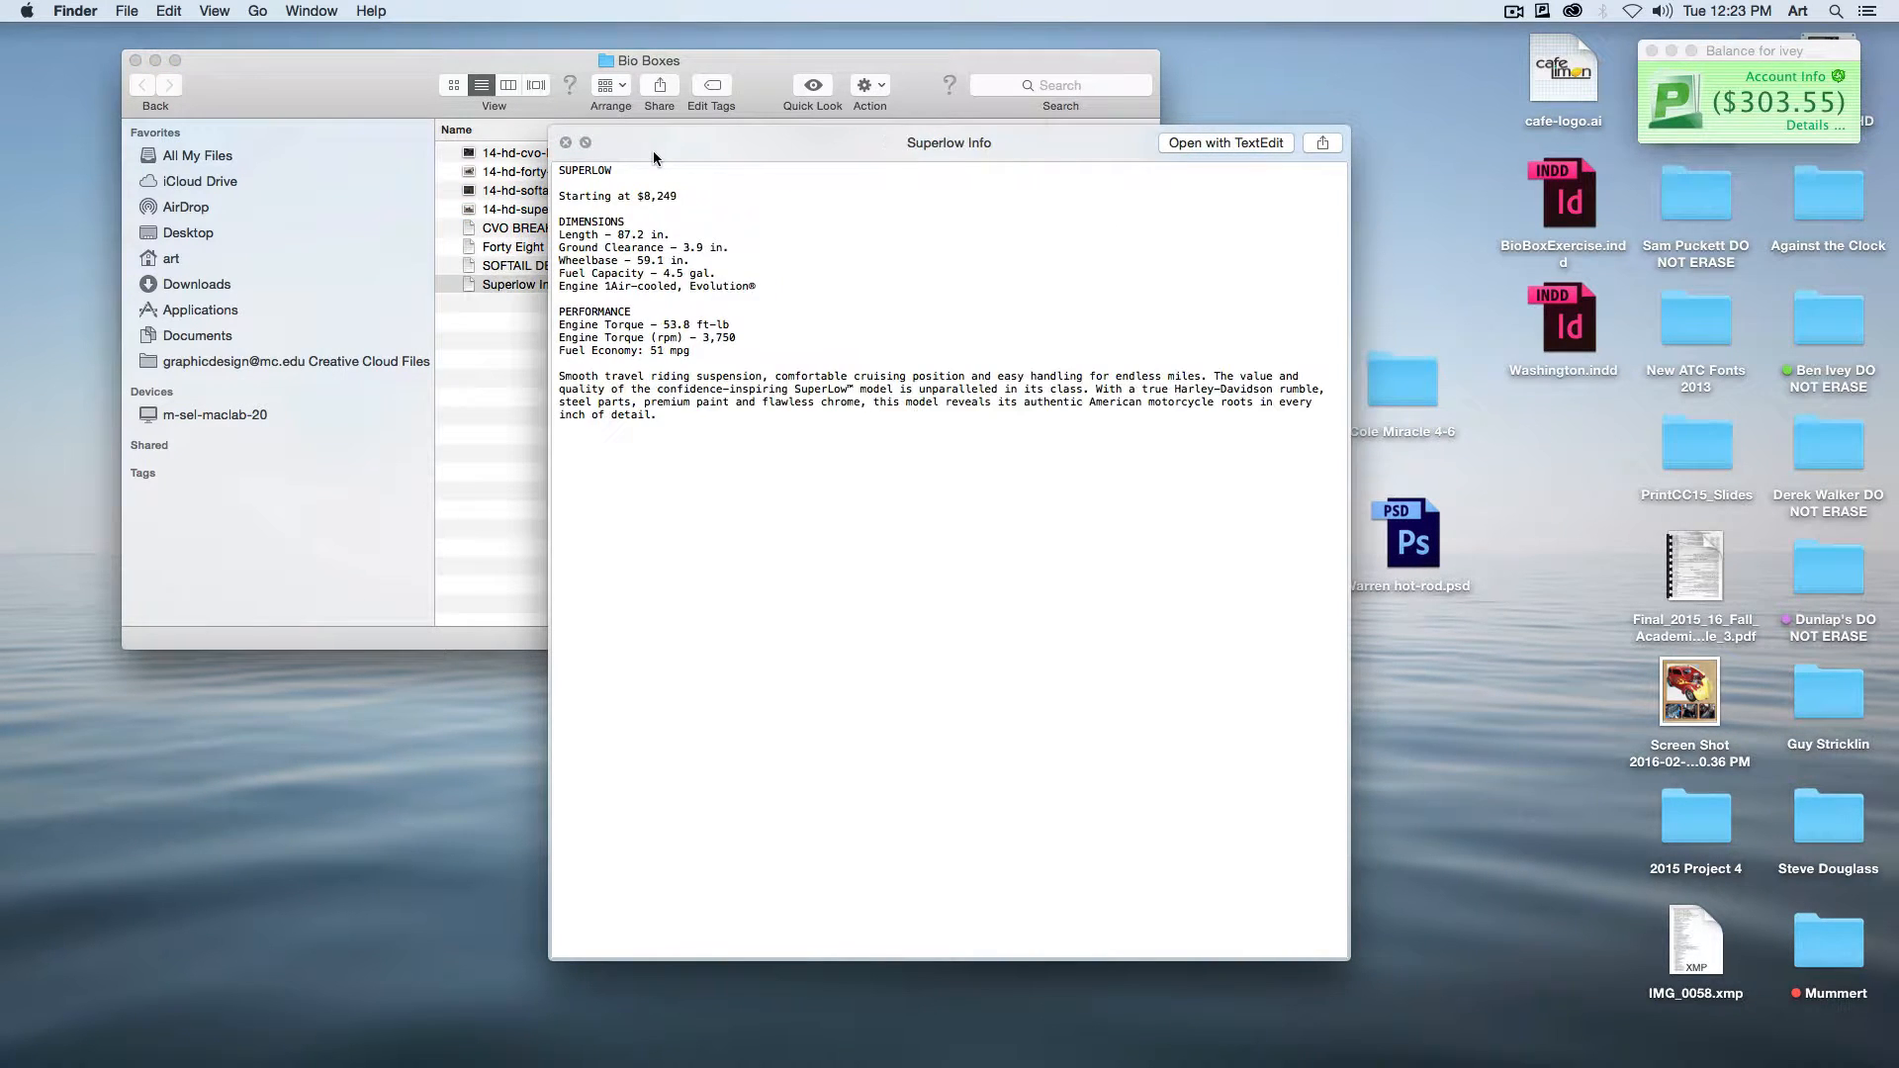
key("space")
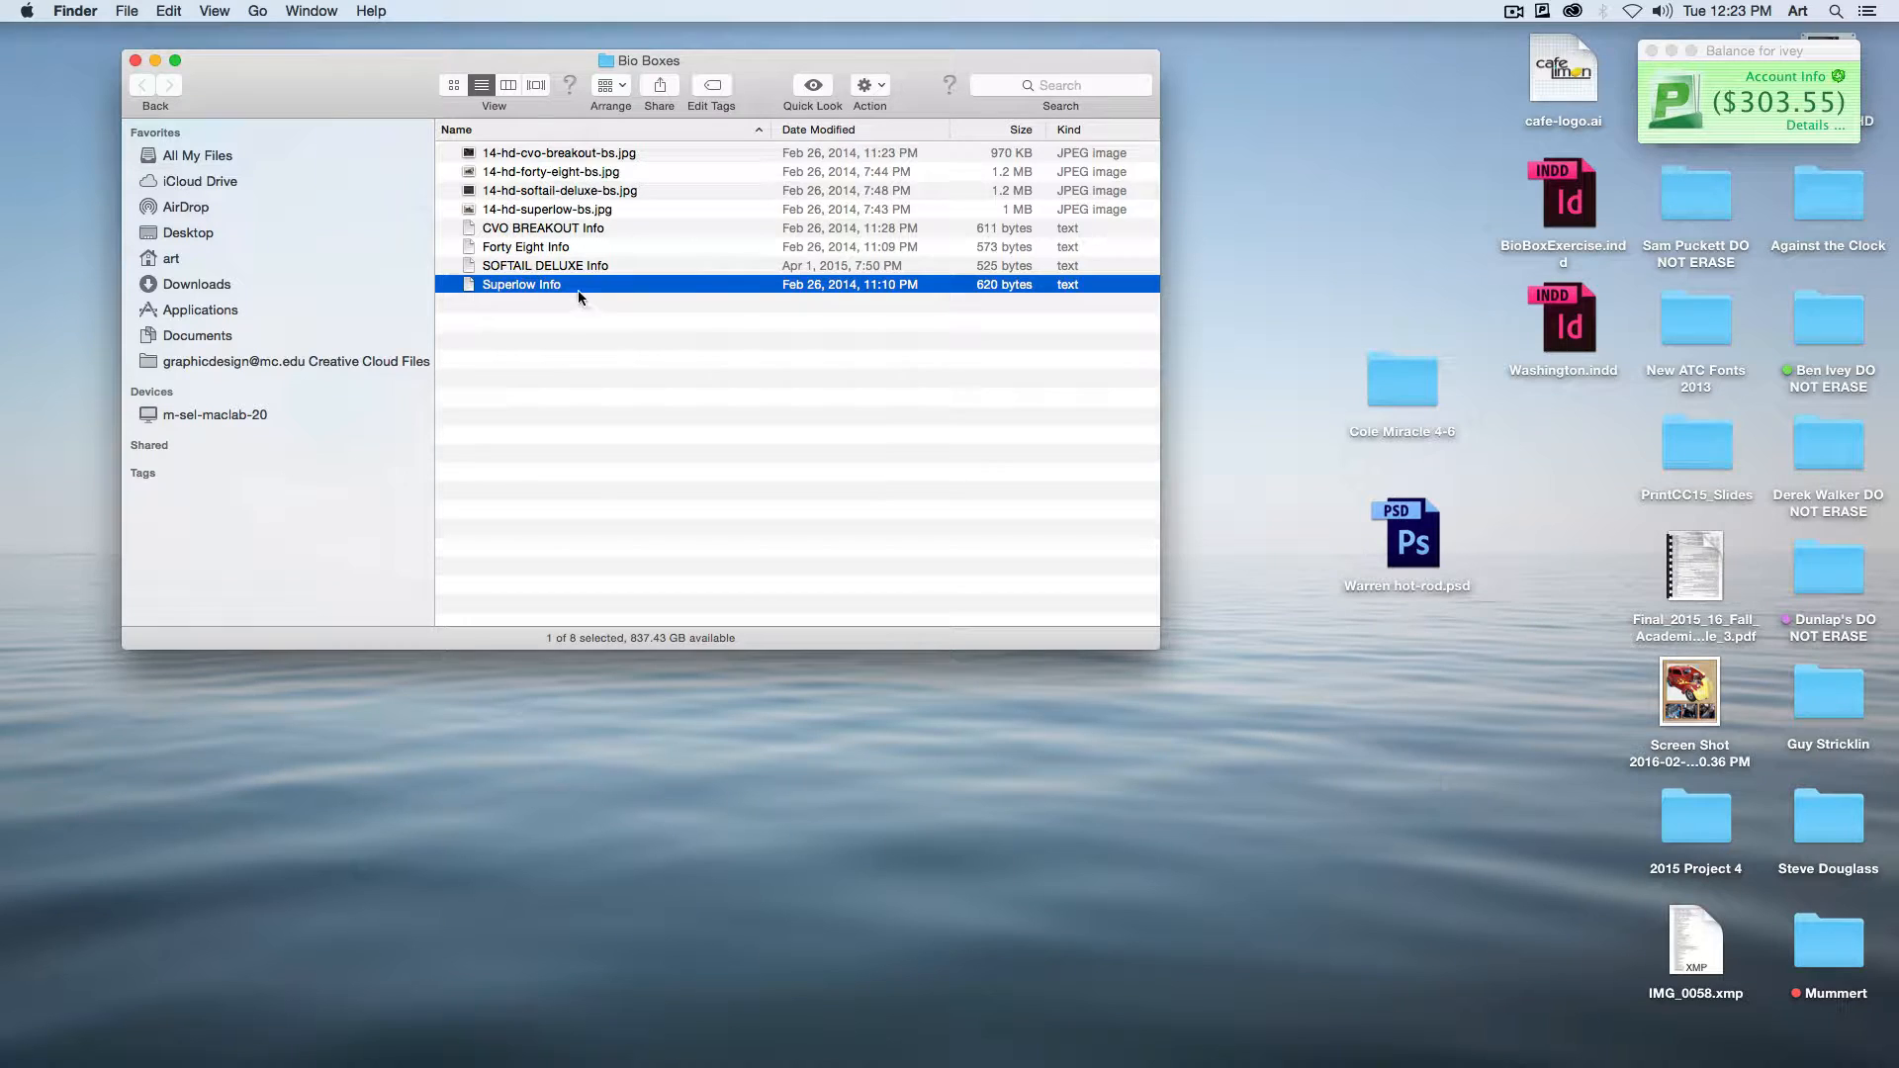
left_click(576, 348)
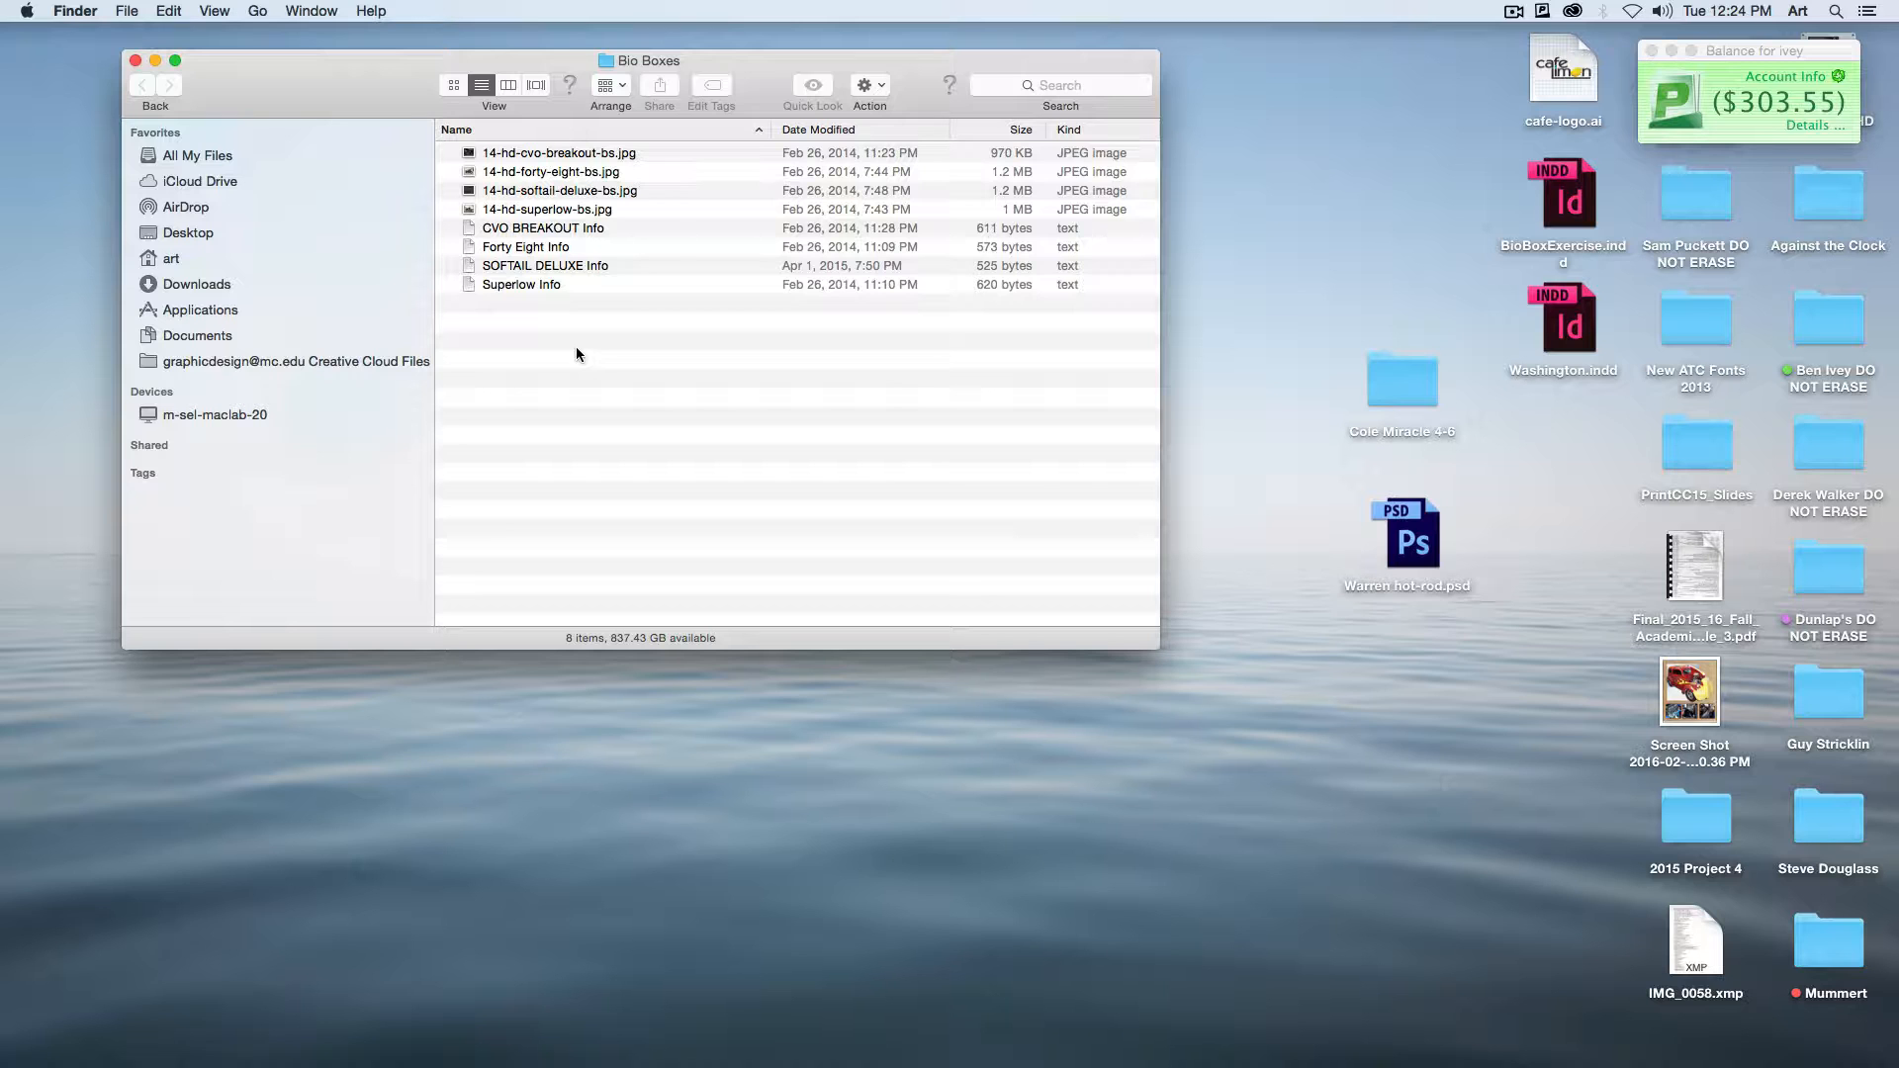
Step: Switch to InDesign and detach the Pages panel so it floats over the document
mouse_move(876, 1061)
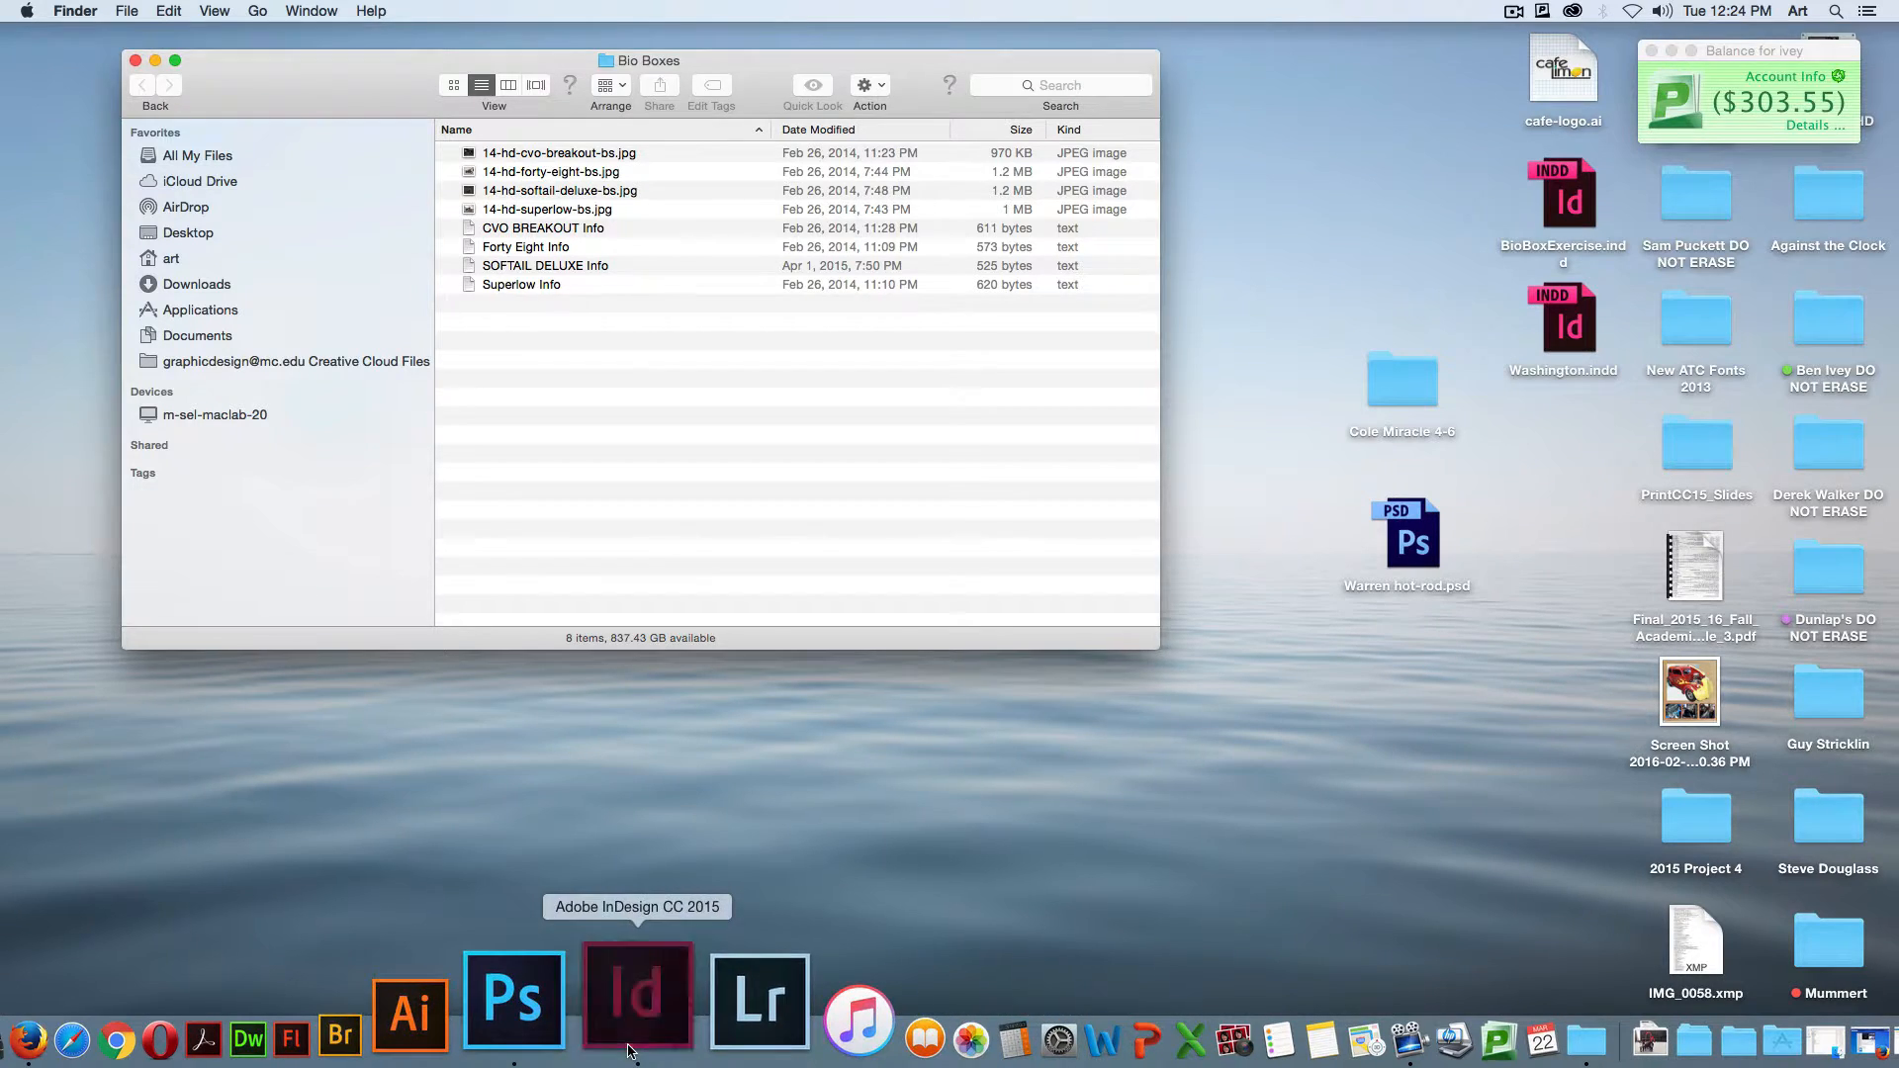
left_click(625, 1033)
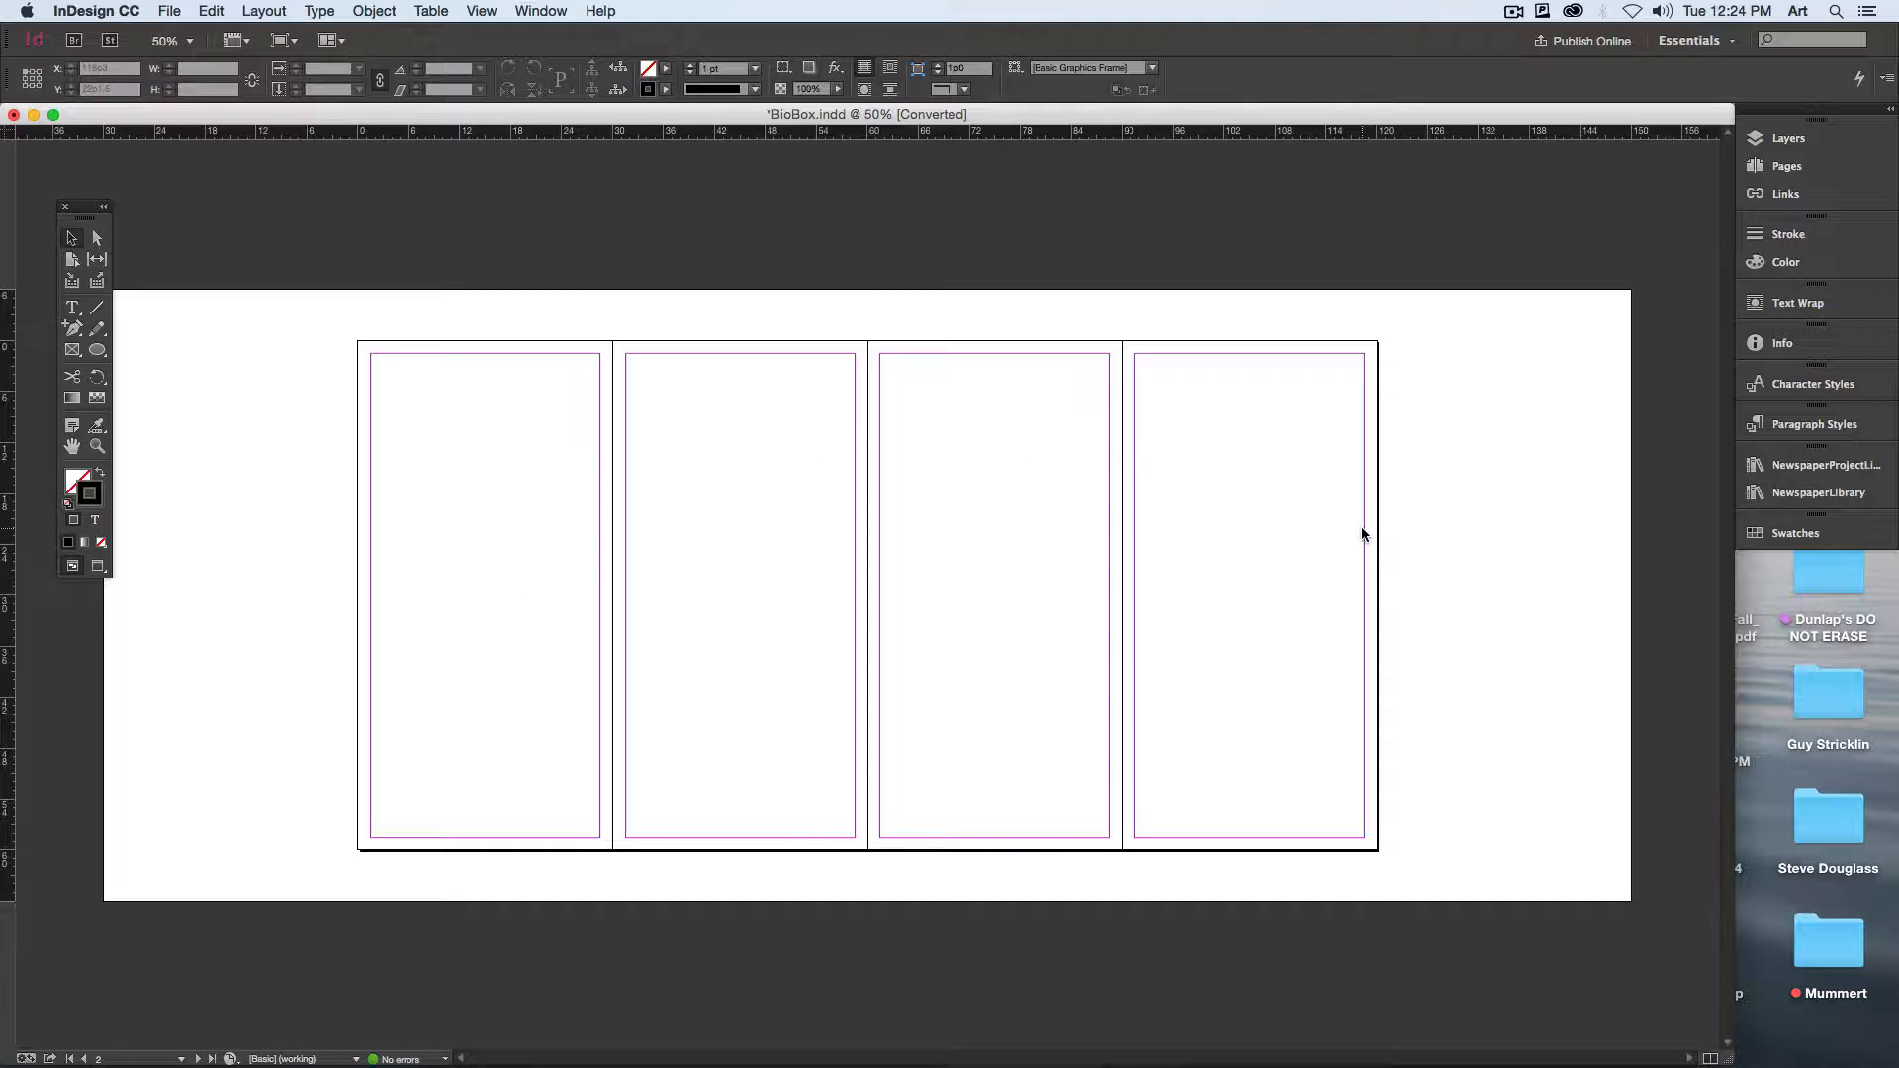
left_click(1785, 167)
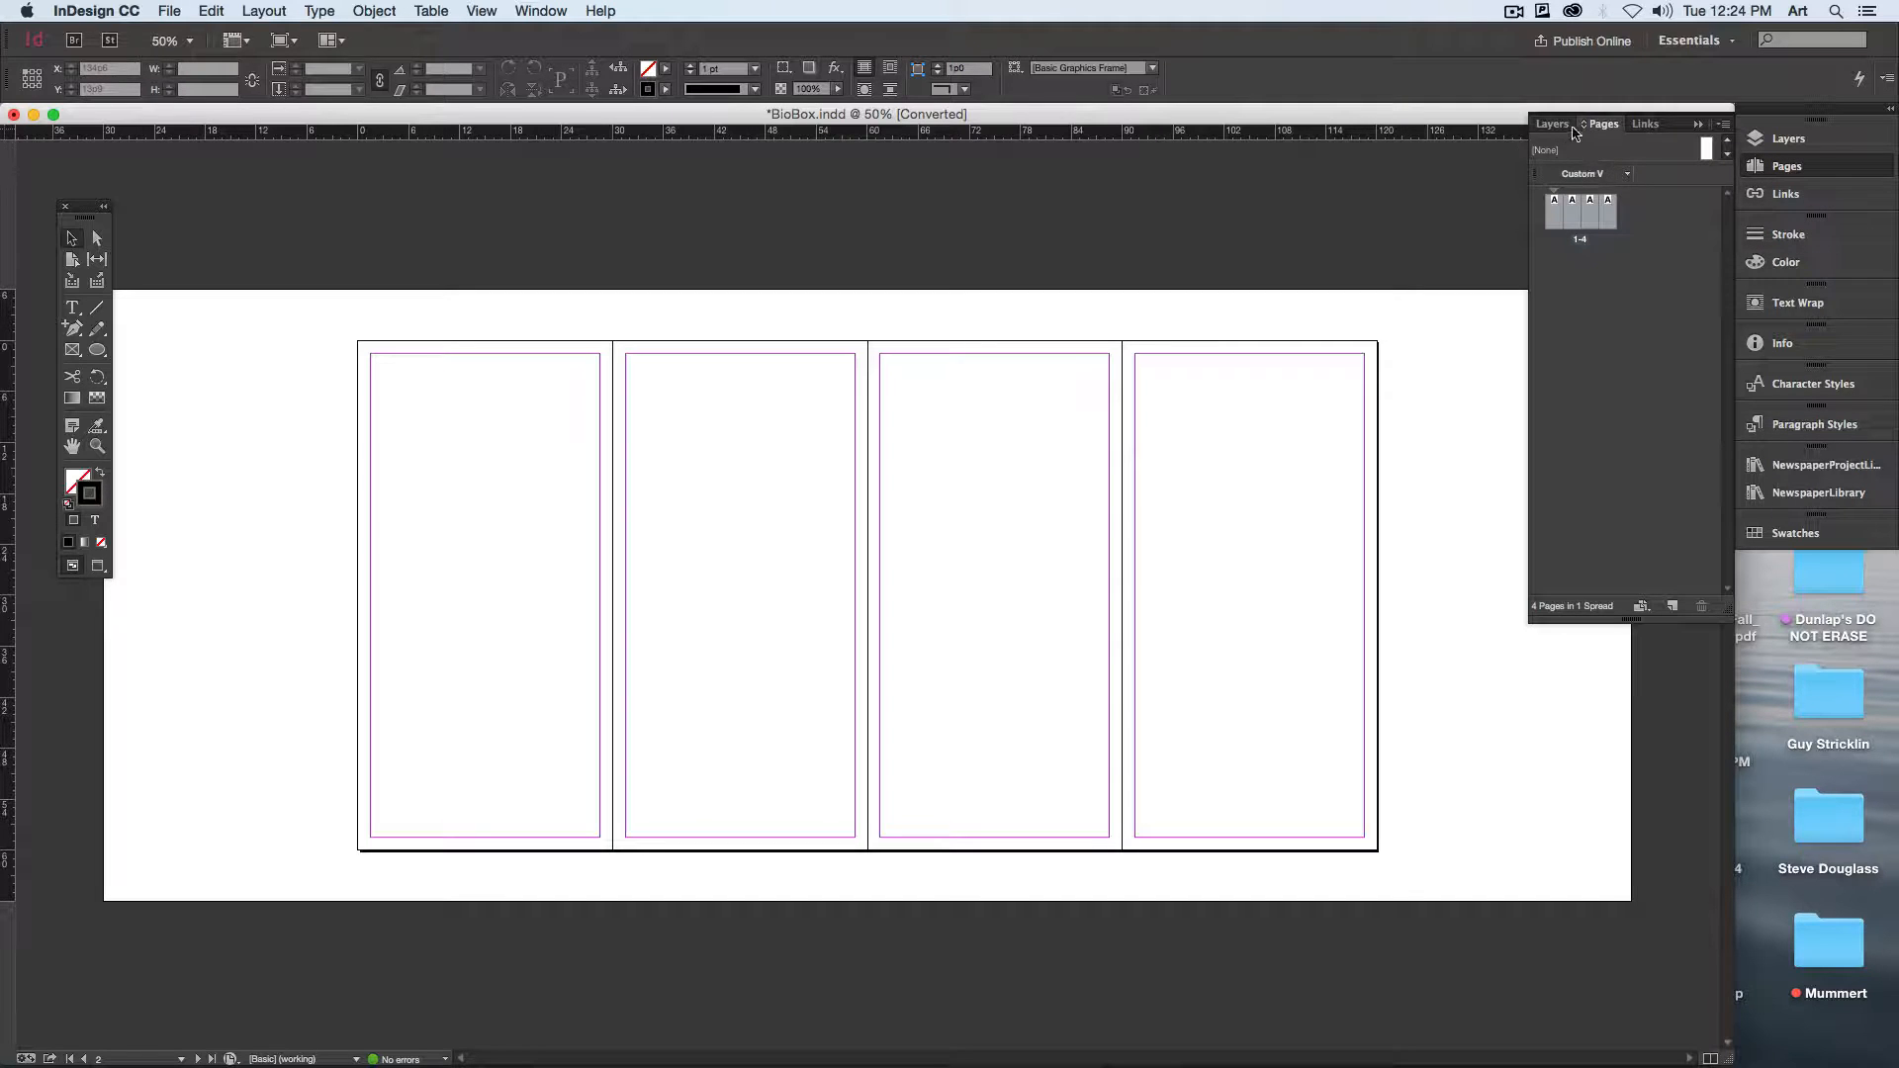
left_click_drag(1603, 124, 1217, 212)
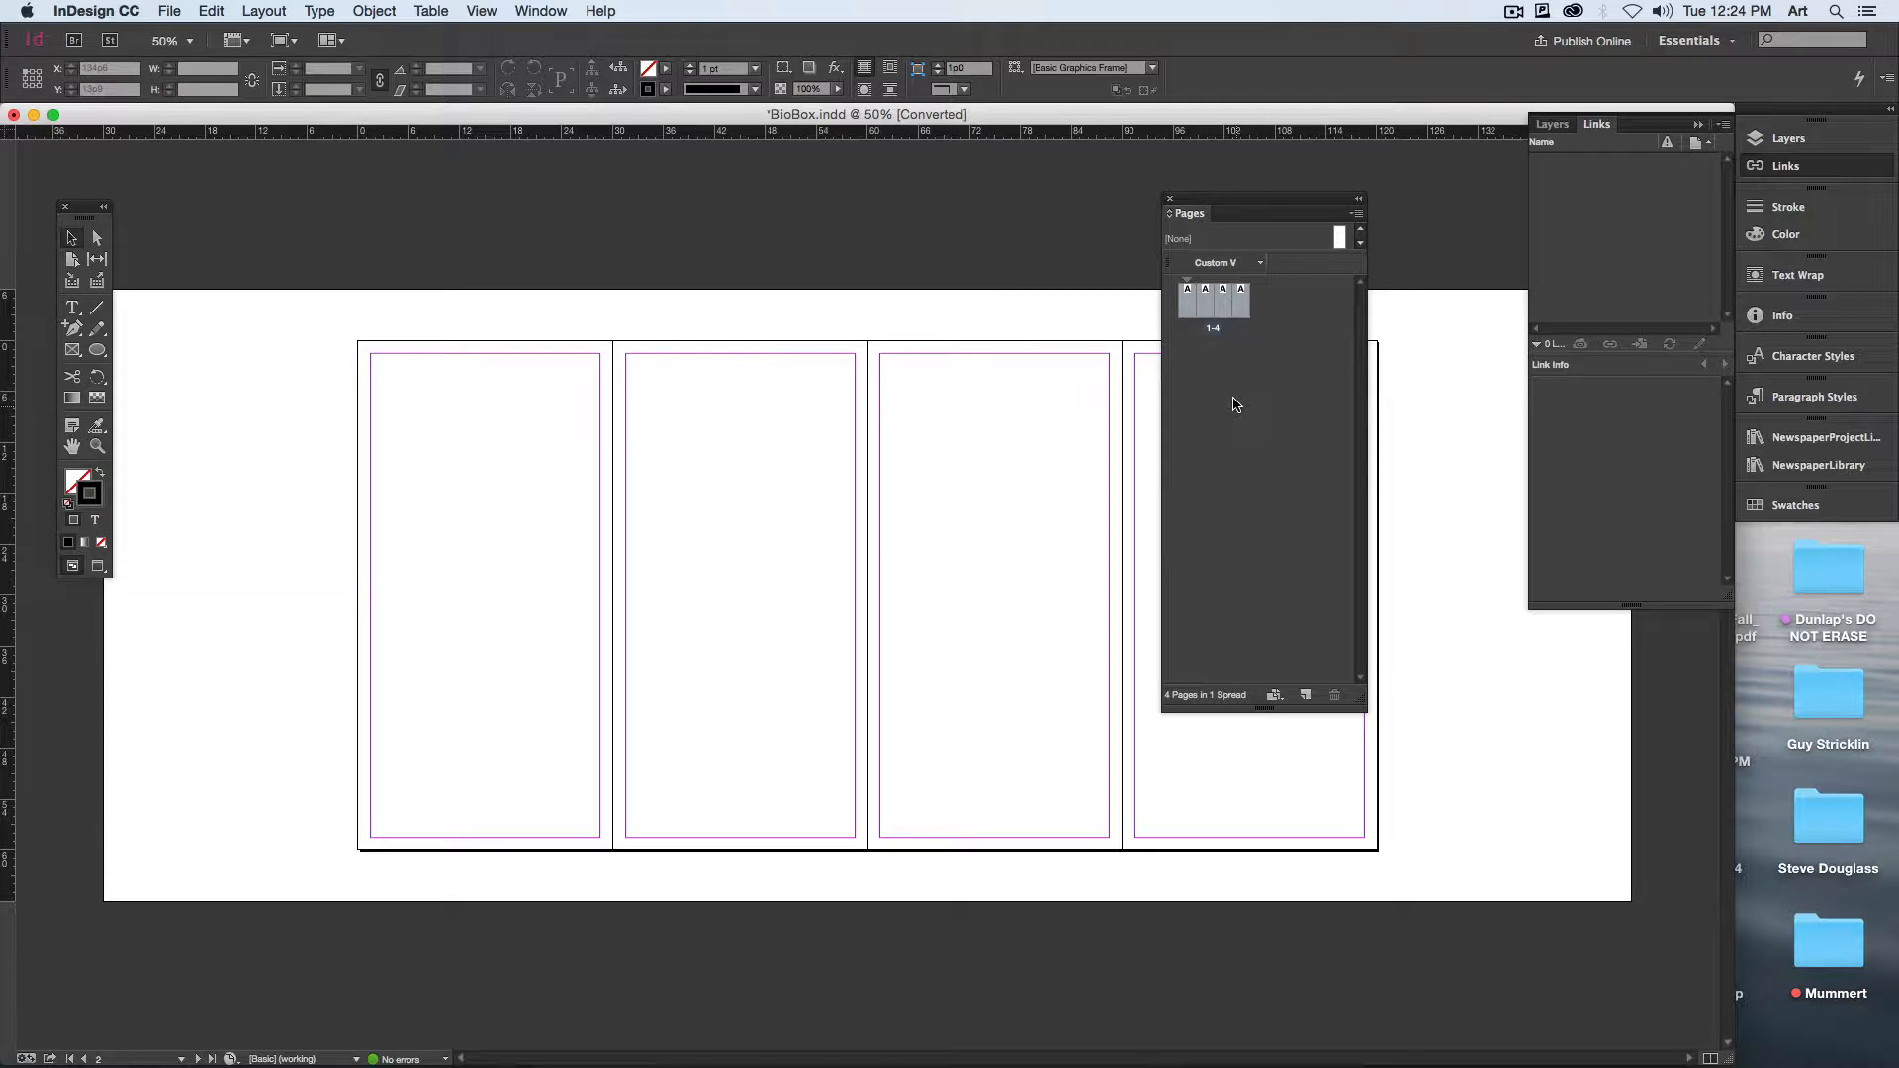
Step: Start a new document with 4 pages and facing pages turned off
left_click(168, 11)
mouse_move(297, 35)
left_click(445, 40)
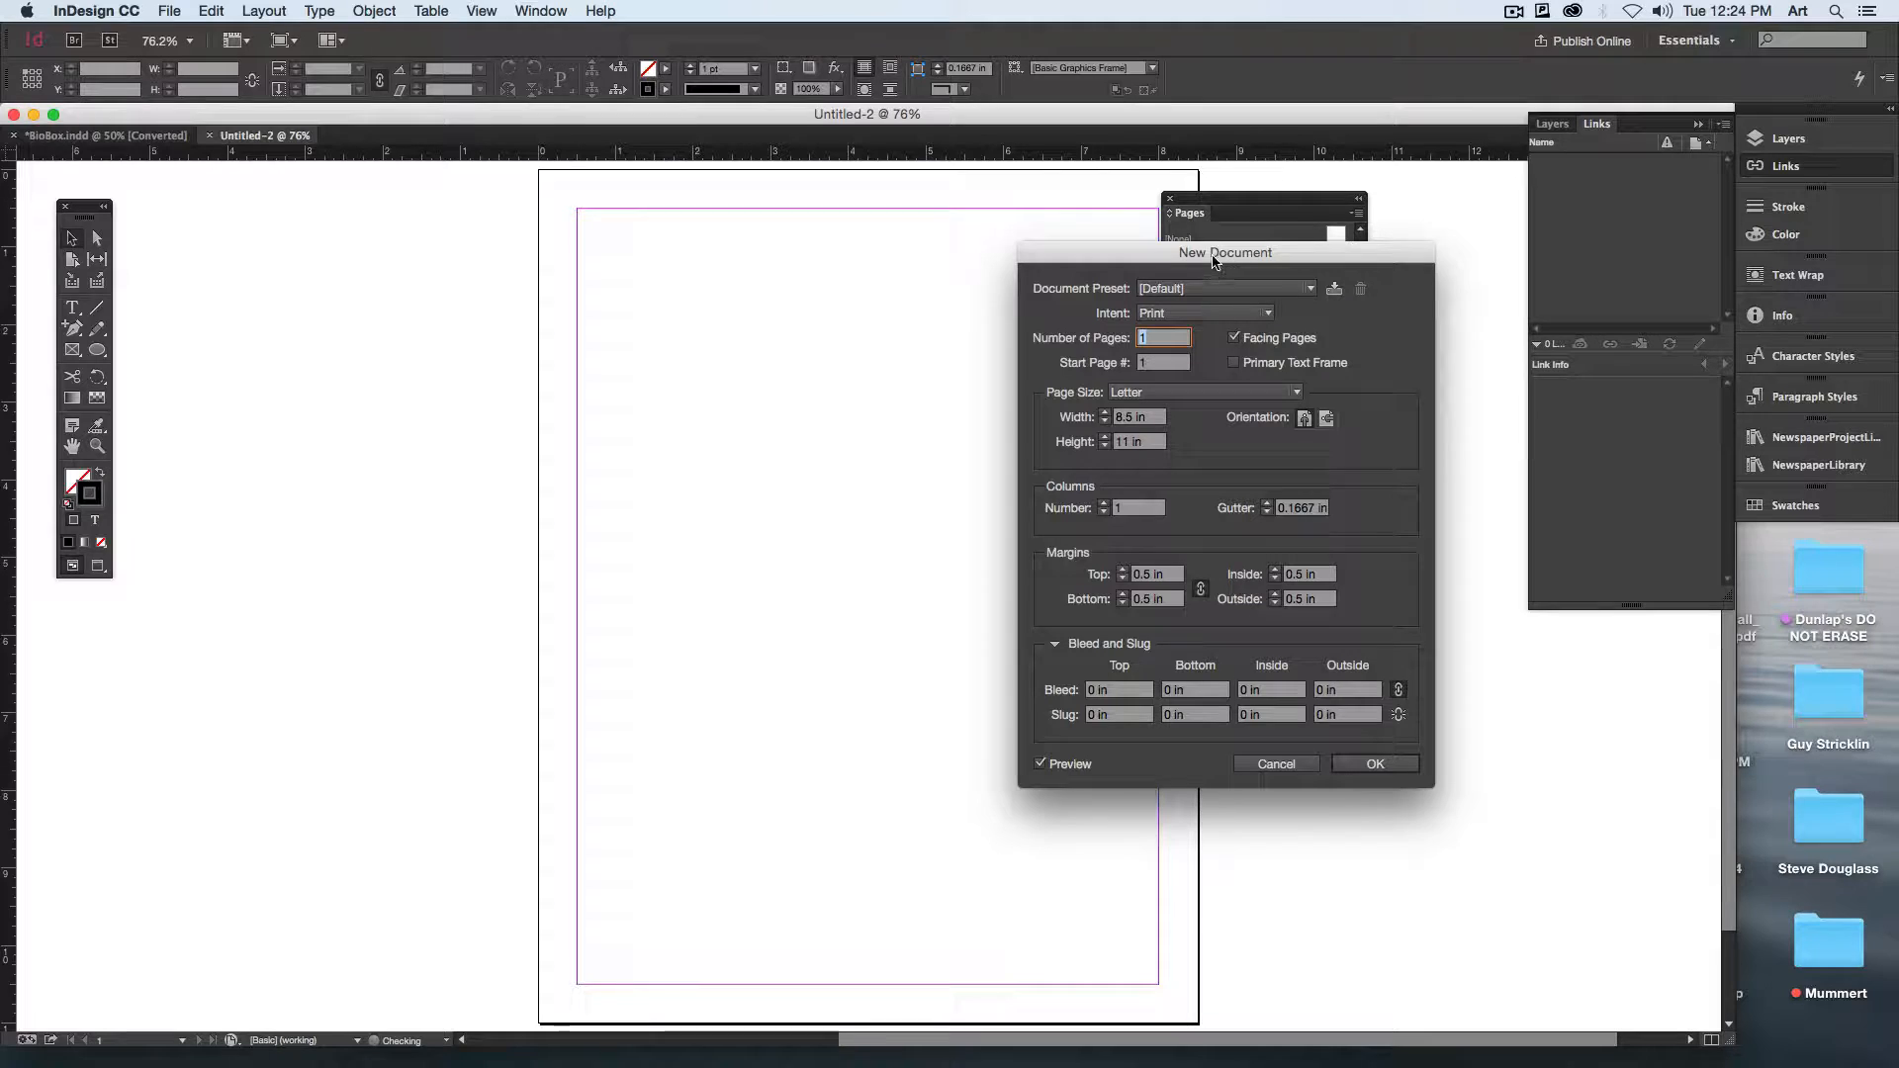
left_click_drag(1217, 249, 947, 219)
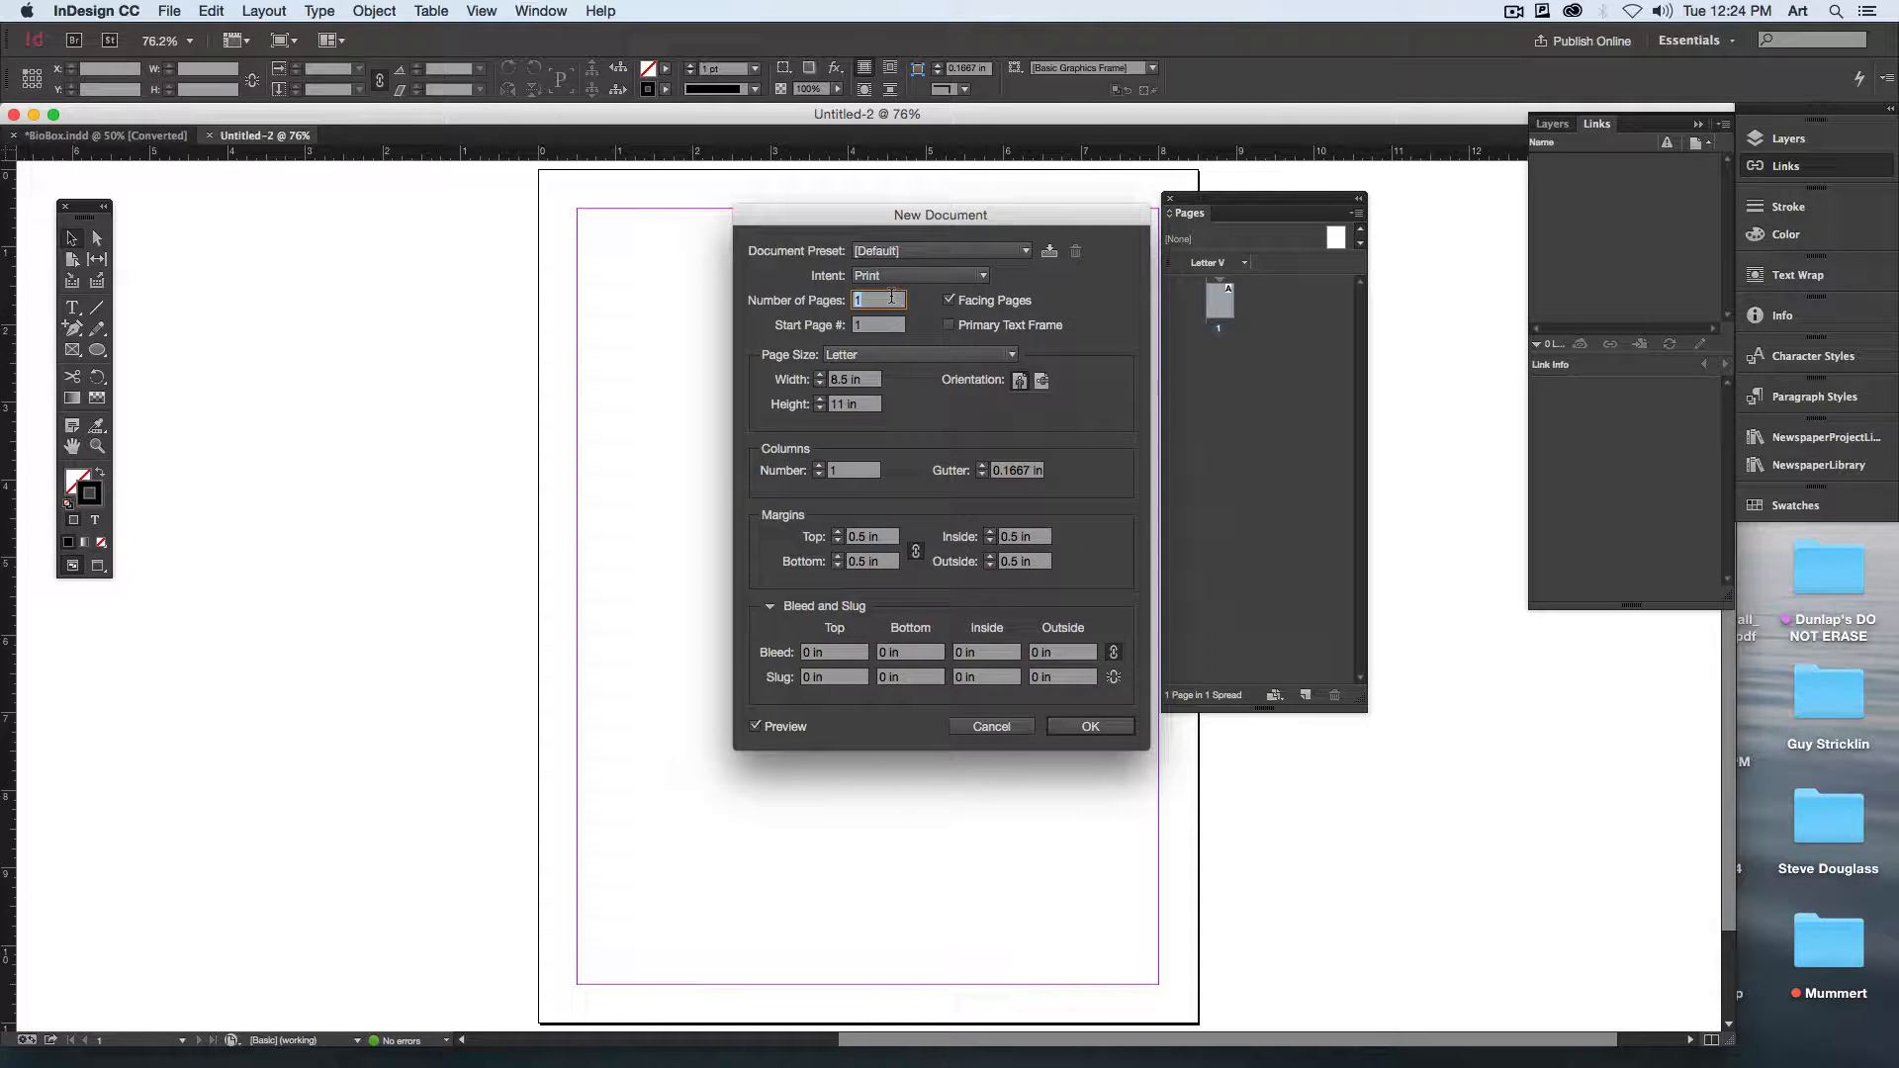
type("4")
left_click(950, 300)
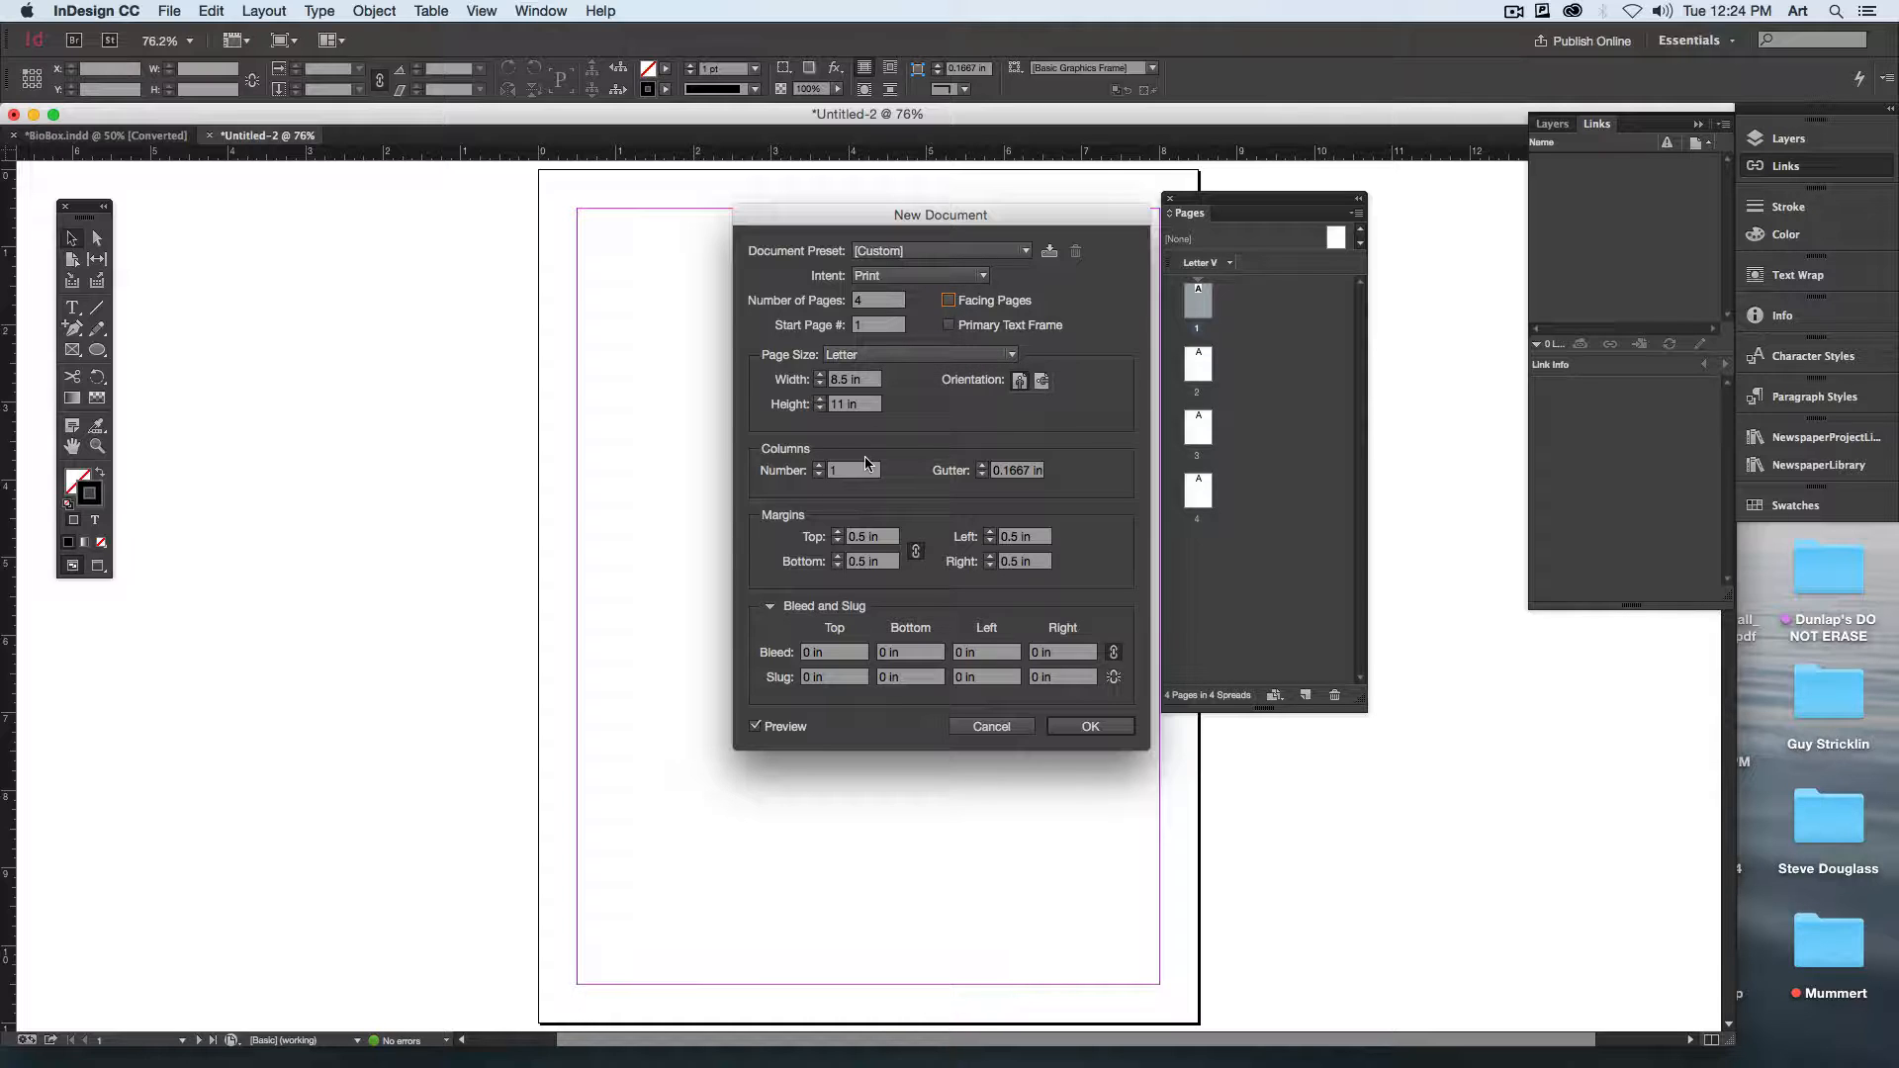
Step: Set the new document's page size to 5 in wide by 10 in high
key("Tab")
type("5")
key("Tab")
type("10")
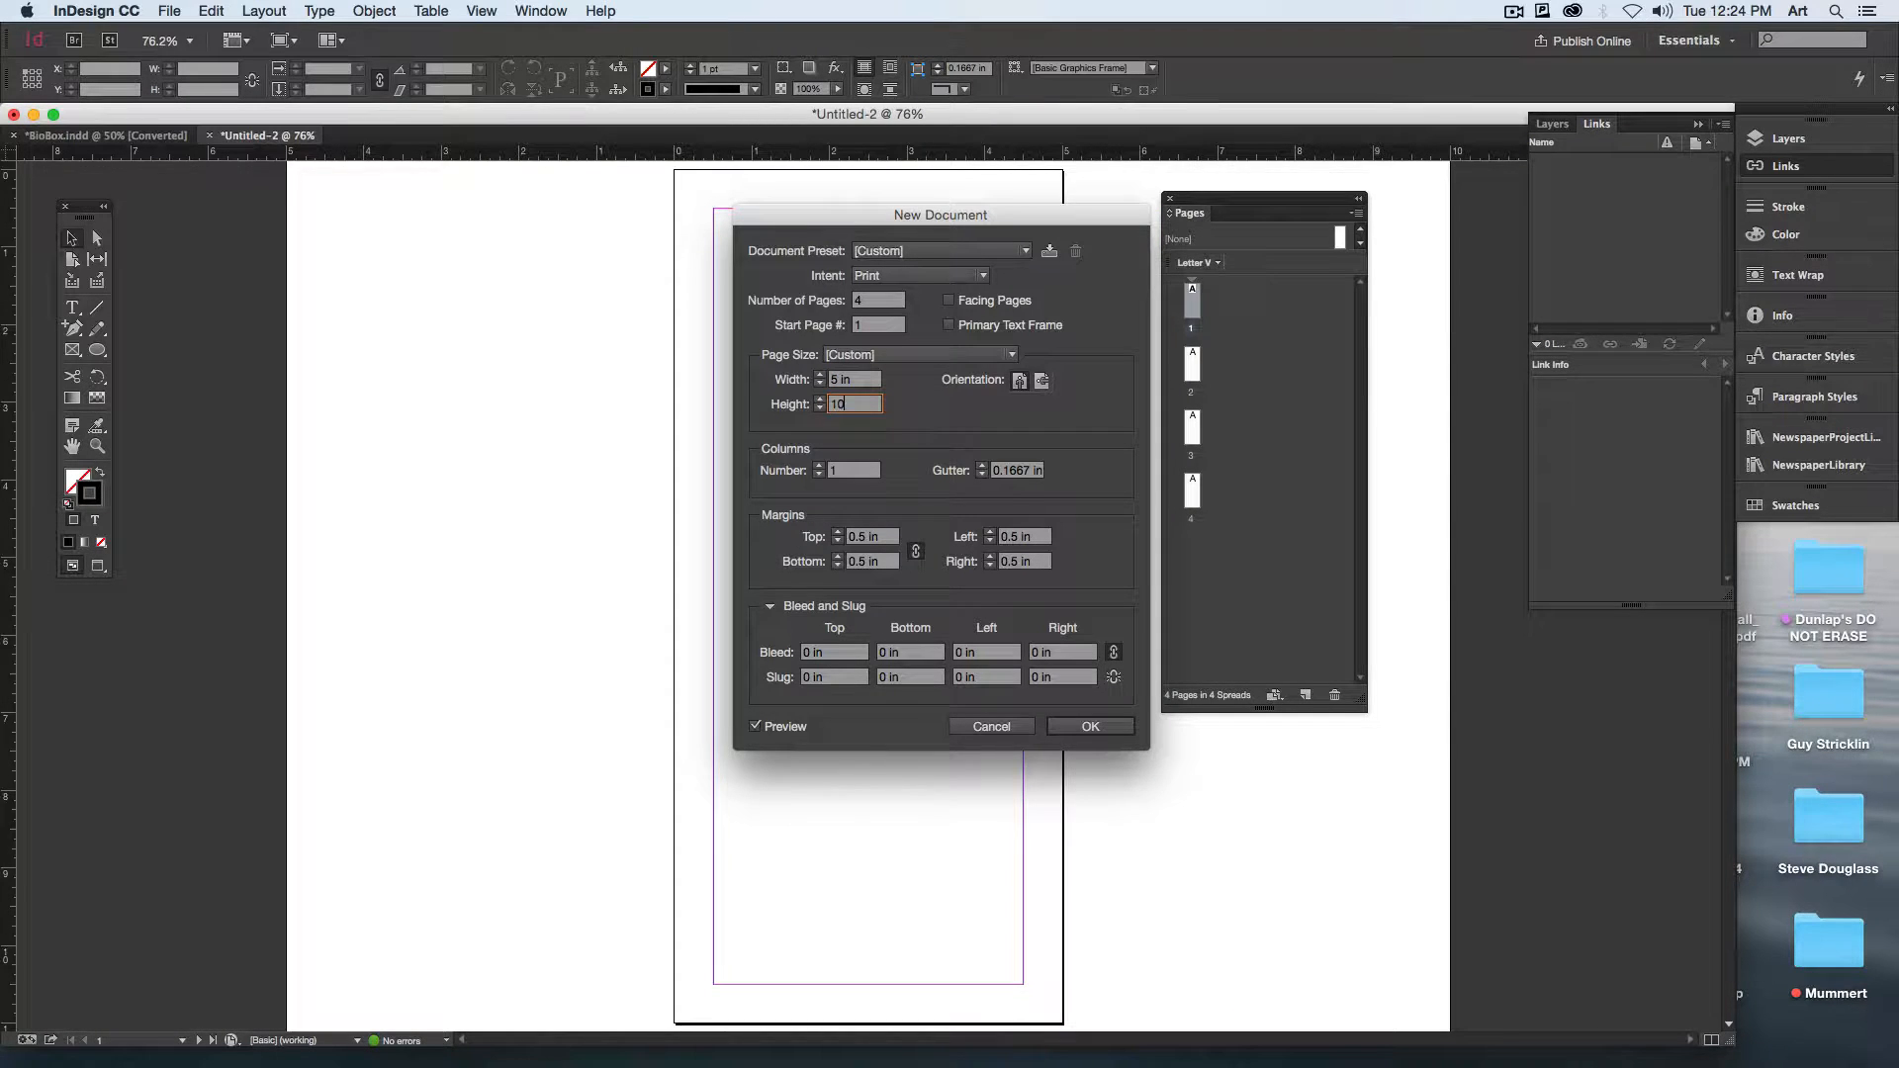
key("Tab")
Step: Set all margins to 0.25 in and create the document
double_click(863, 537)
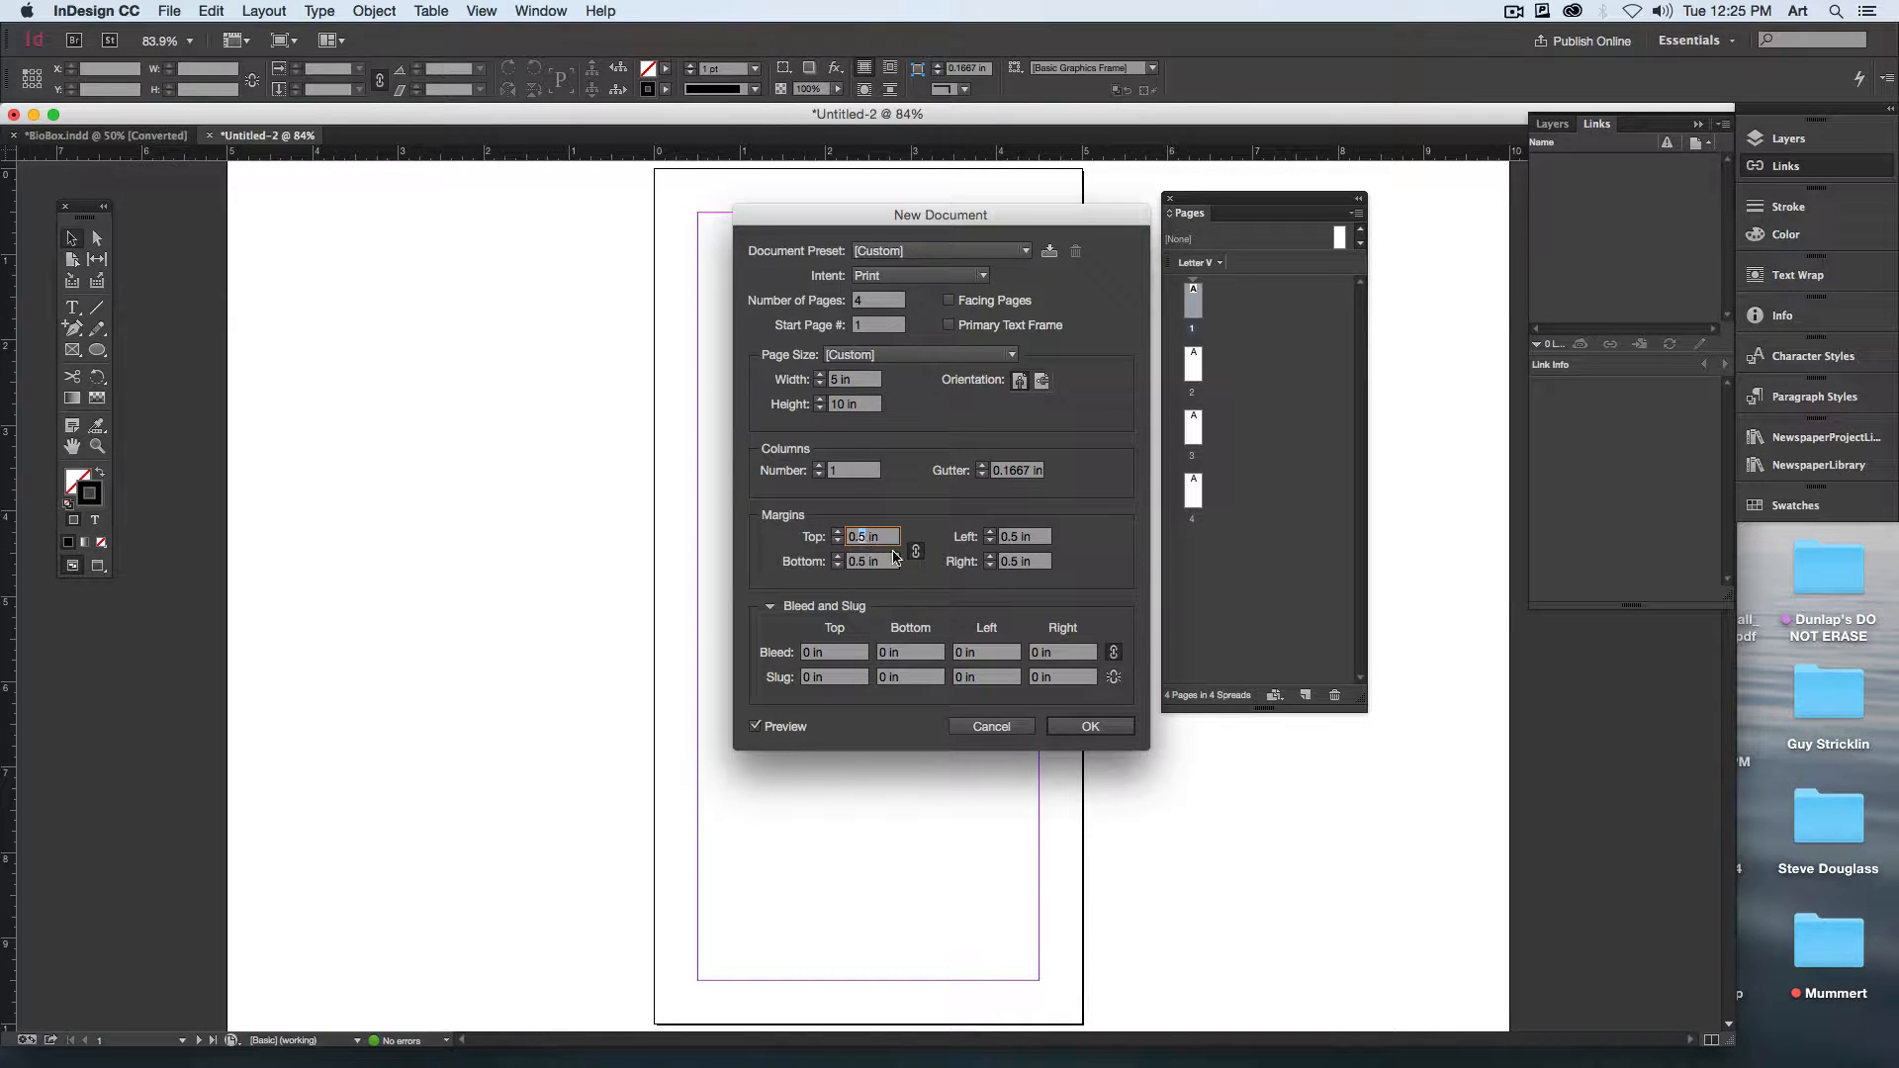
type("25")
key("Tab")
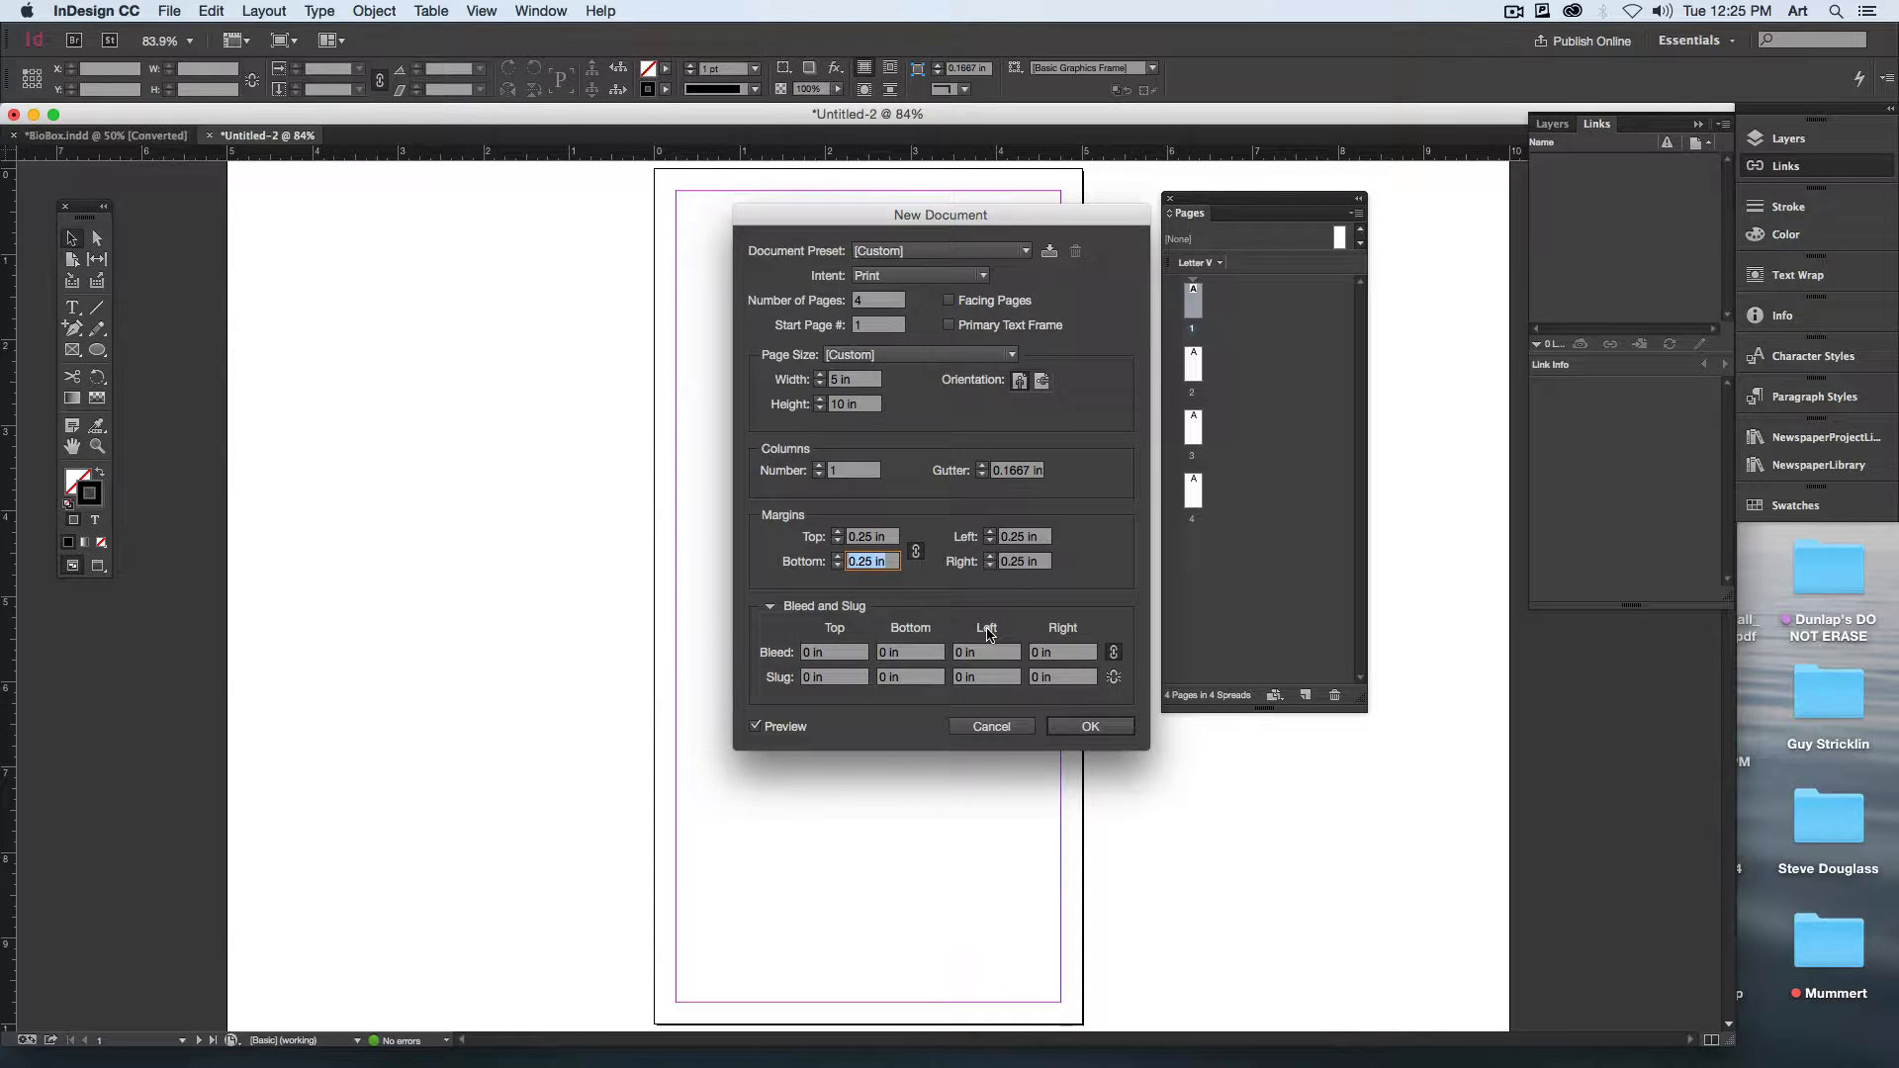
left_click(1089, 728)
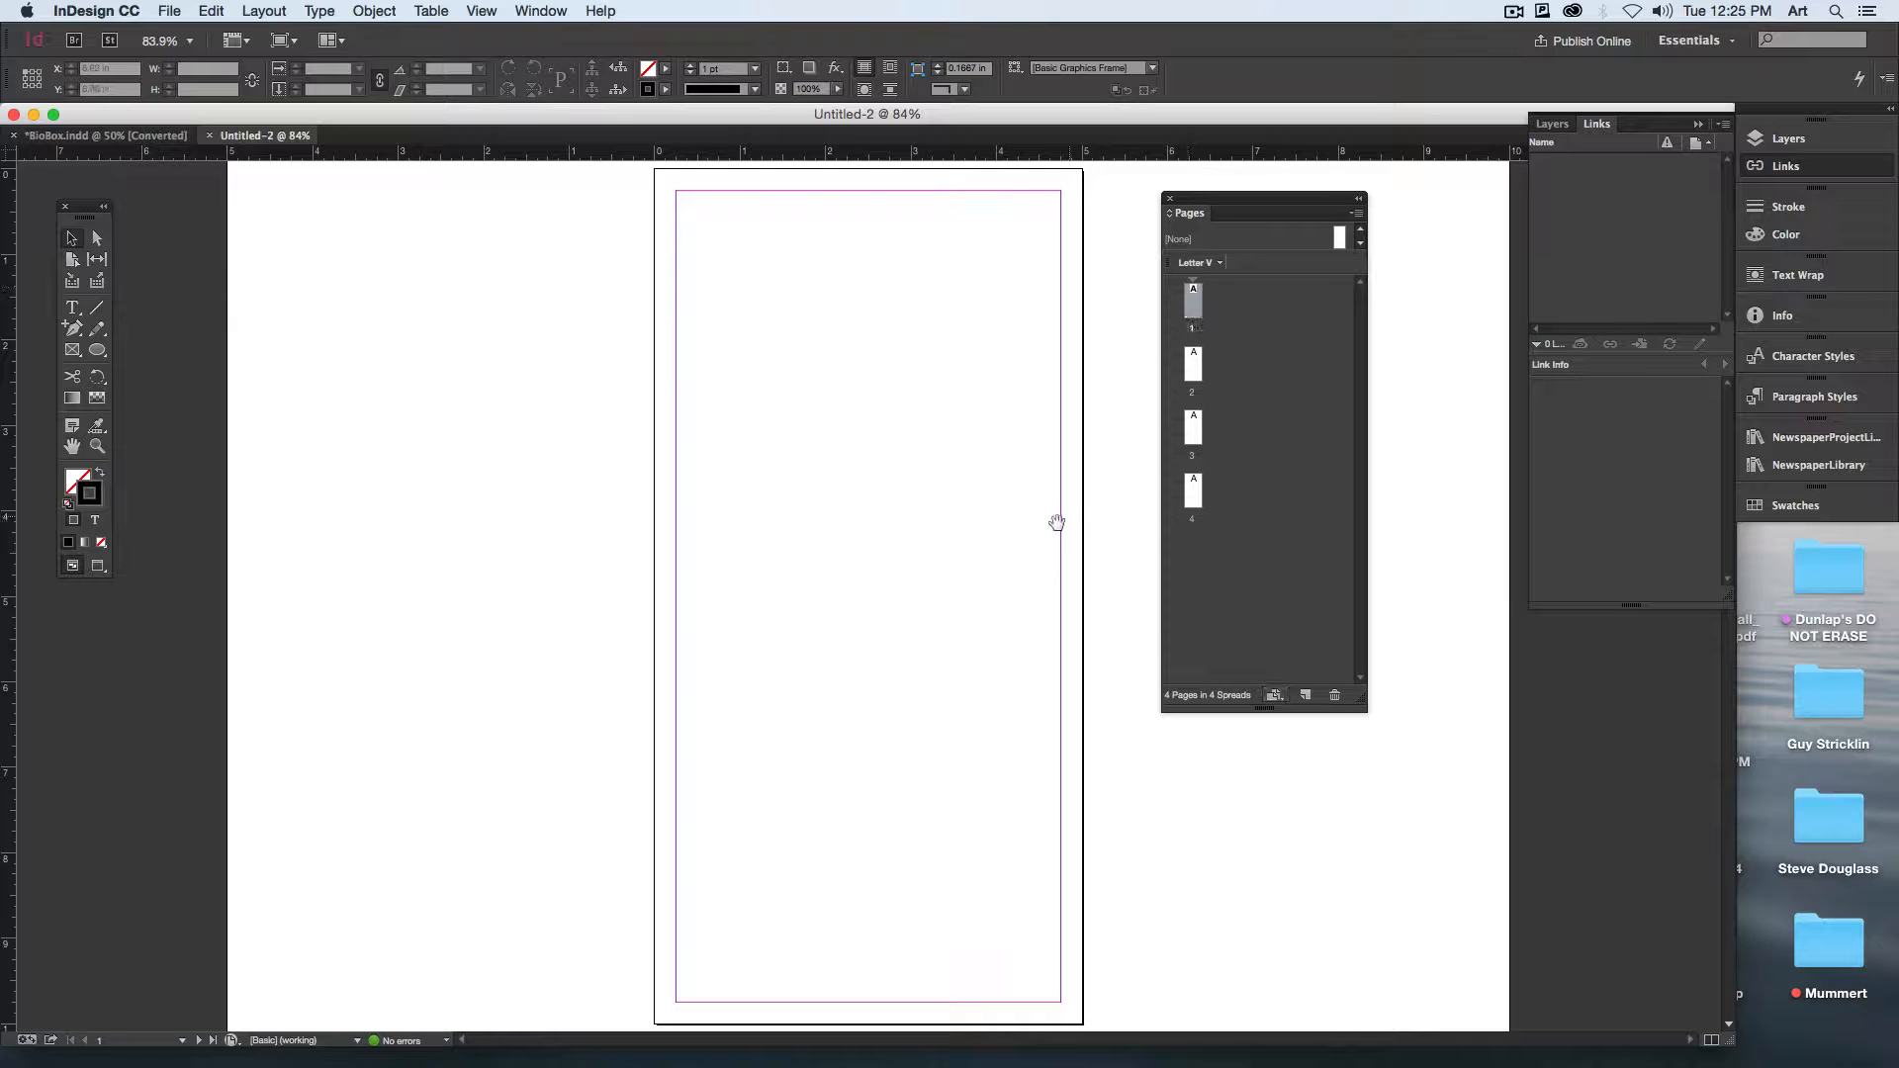
Step: Turn off Allow Document Pages to Shuffle for the new document
scroll(814, 491, "down", 5)
scroll(827, 314, "up", 5)
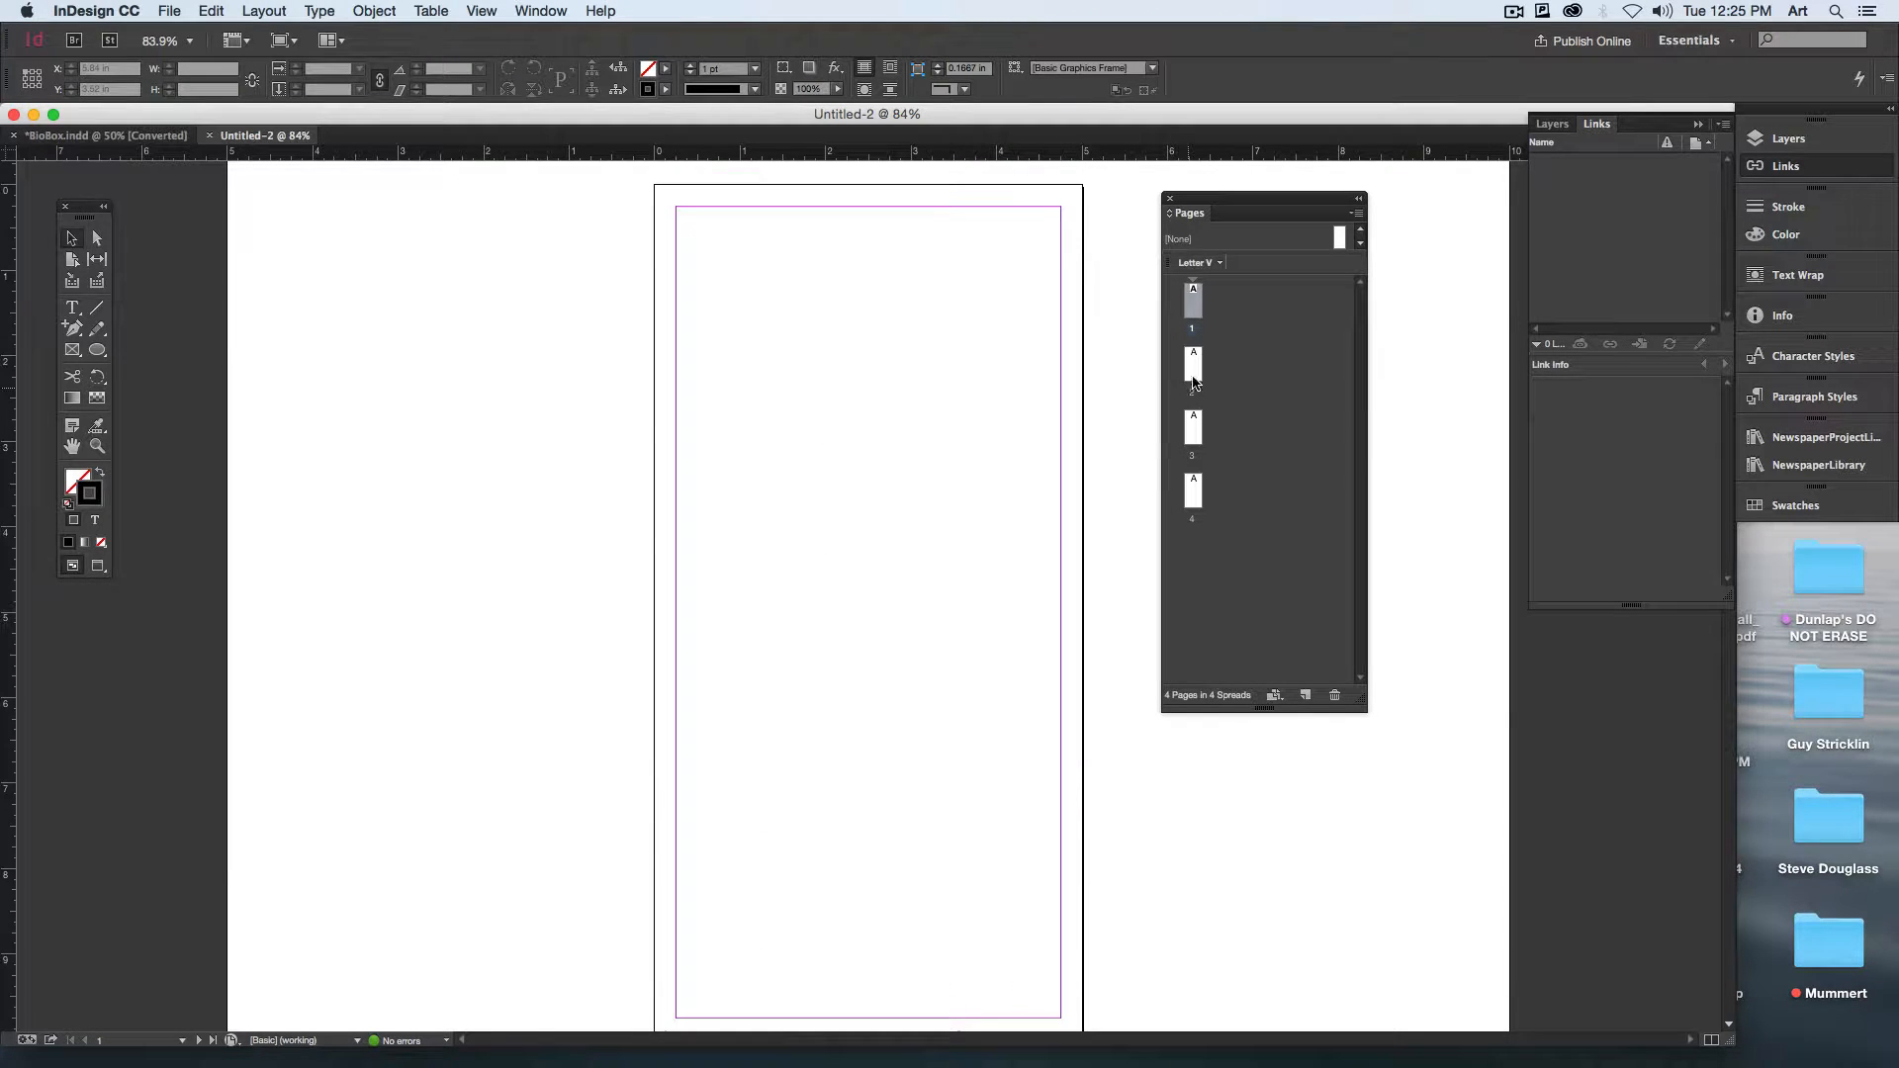
mouse_move(1195, 368)
left_mouse_down()
mouse_move(1218, 368)
mouse_move(1200, 297)
mouse_move(1213, 376)
left_mouse_up()
left_click(1208, 422)
left_click(1262, 357)
left_click(1359, 216)
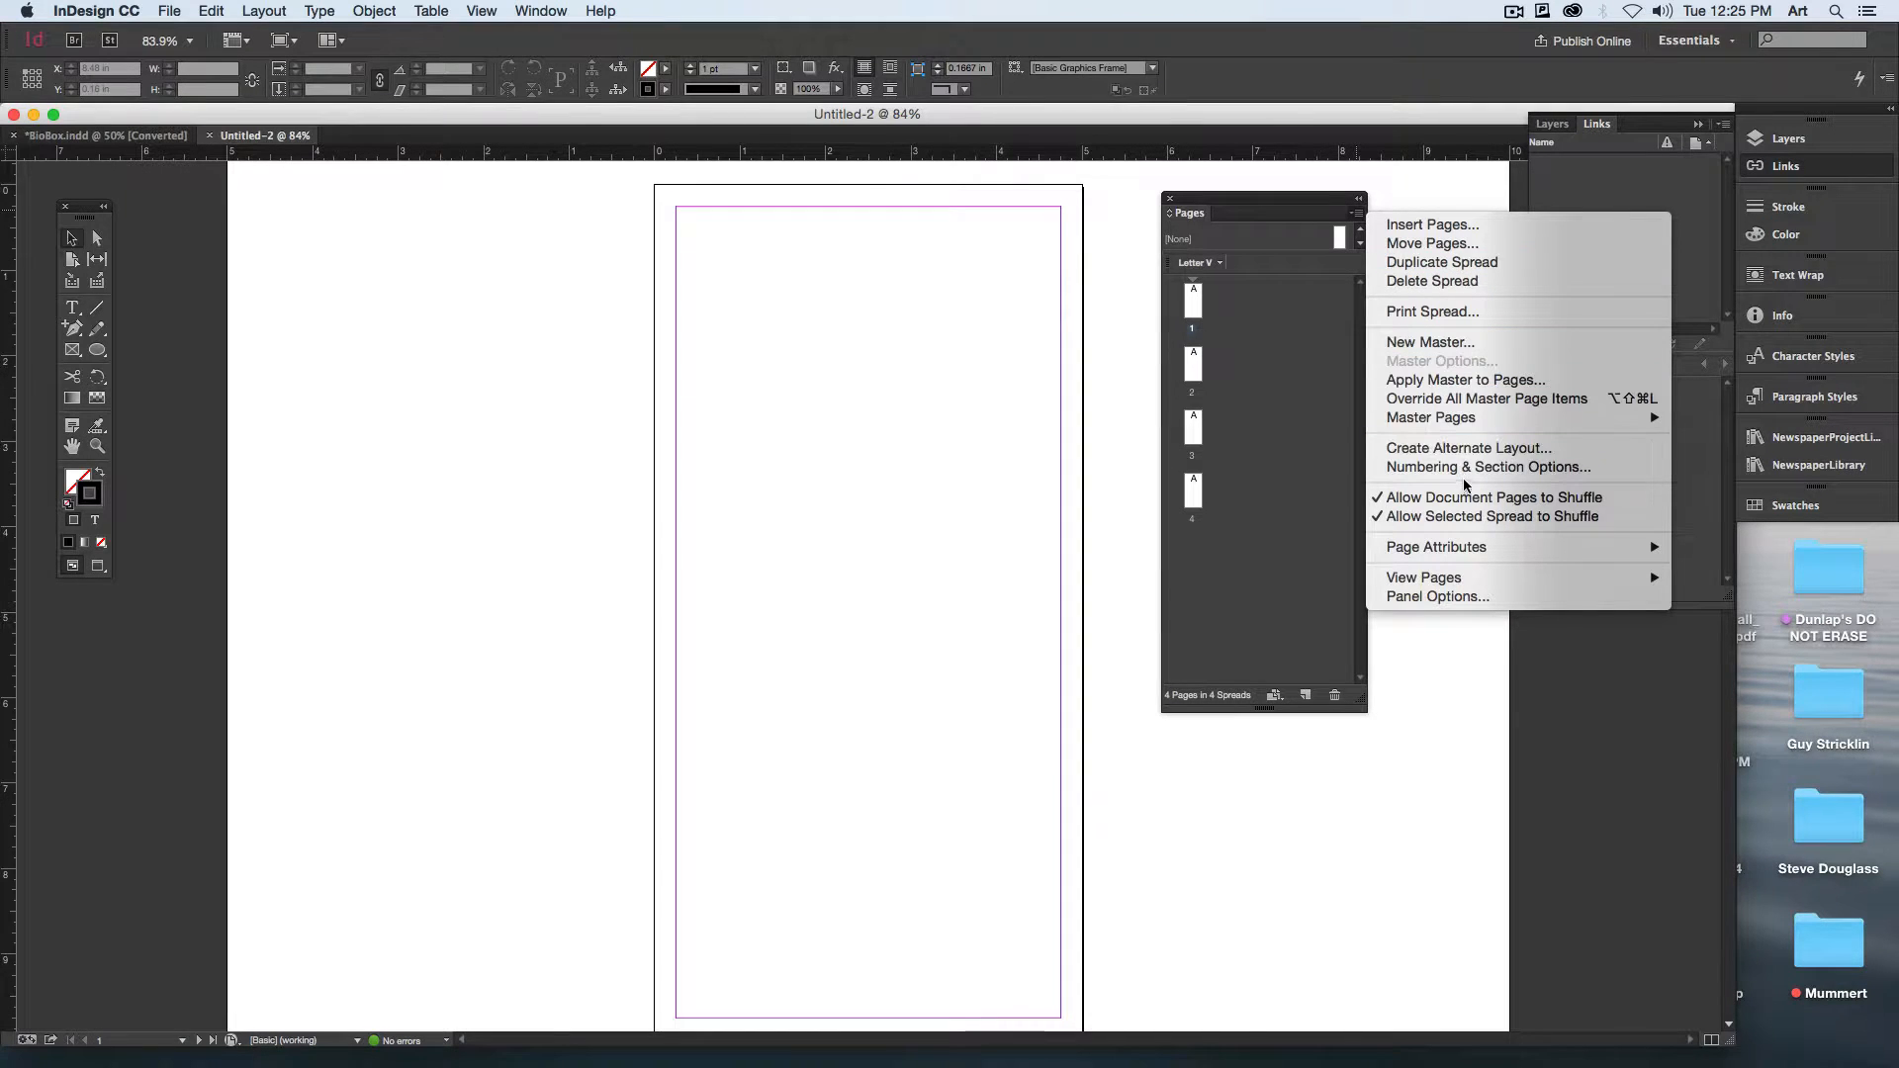
left_click(1594, 500)
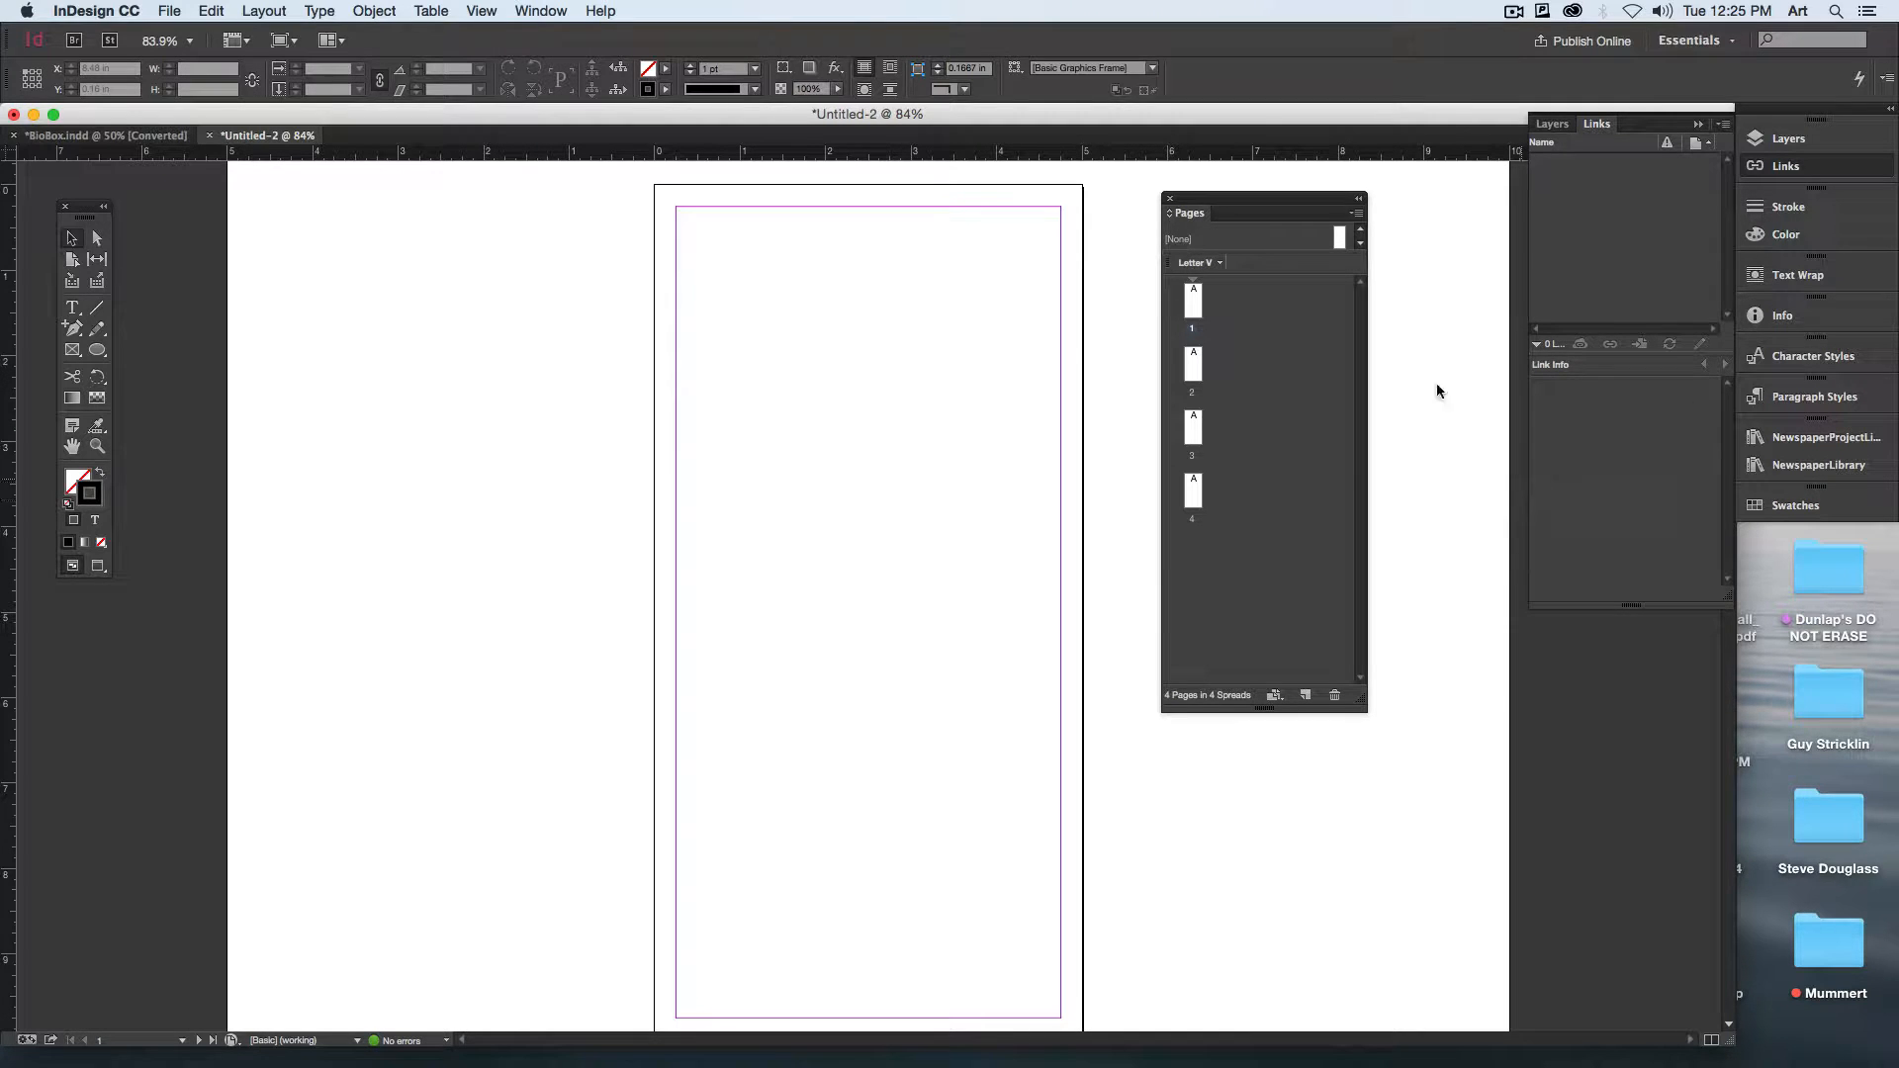
Step: Place pages 2, 3 and 4 beside page 1 to form a single four-page spread
left_click(1356, 213)
left_click(1261, 425)
left_click_drag(1192, 366, 1204, 302)
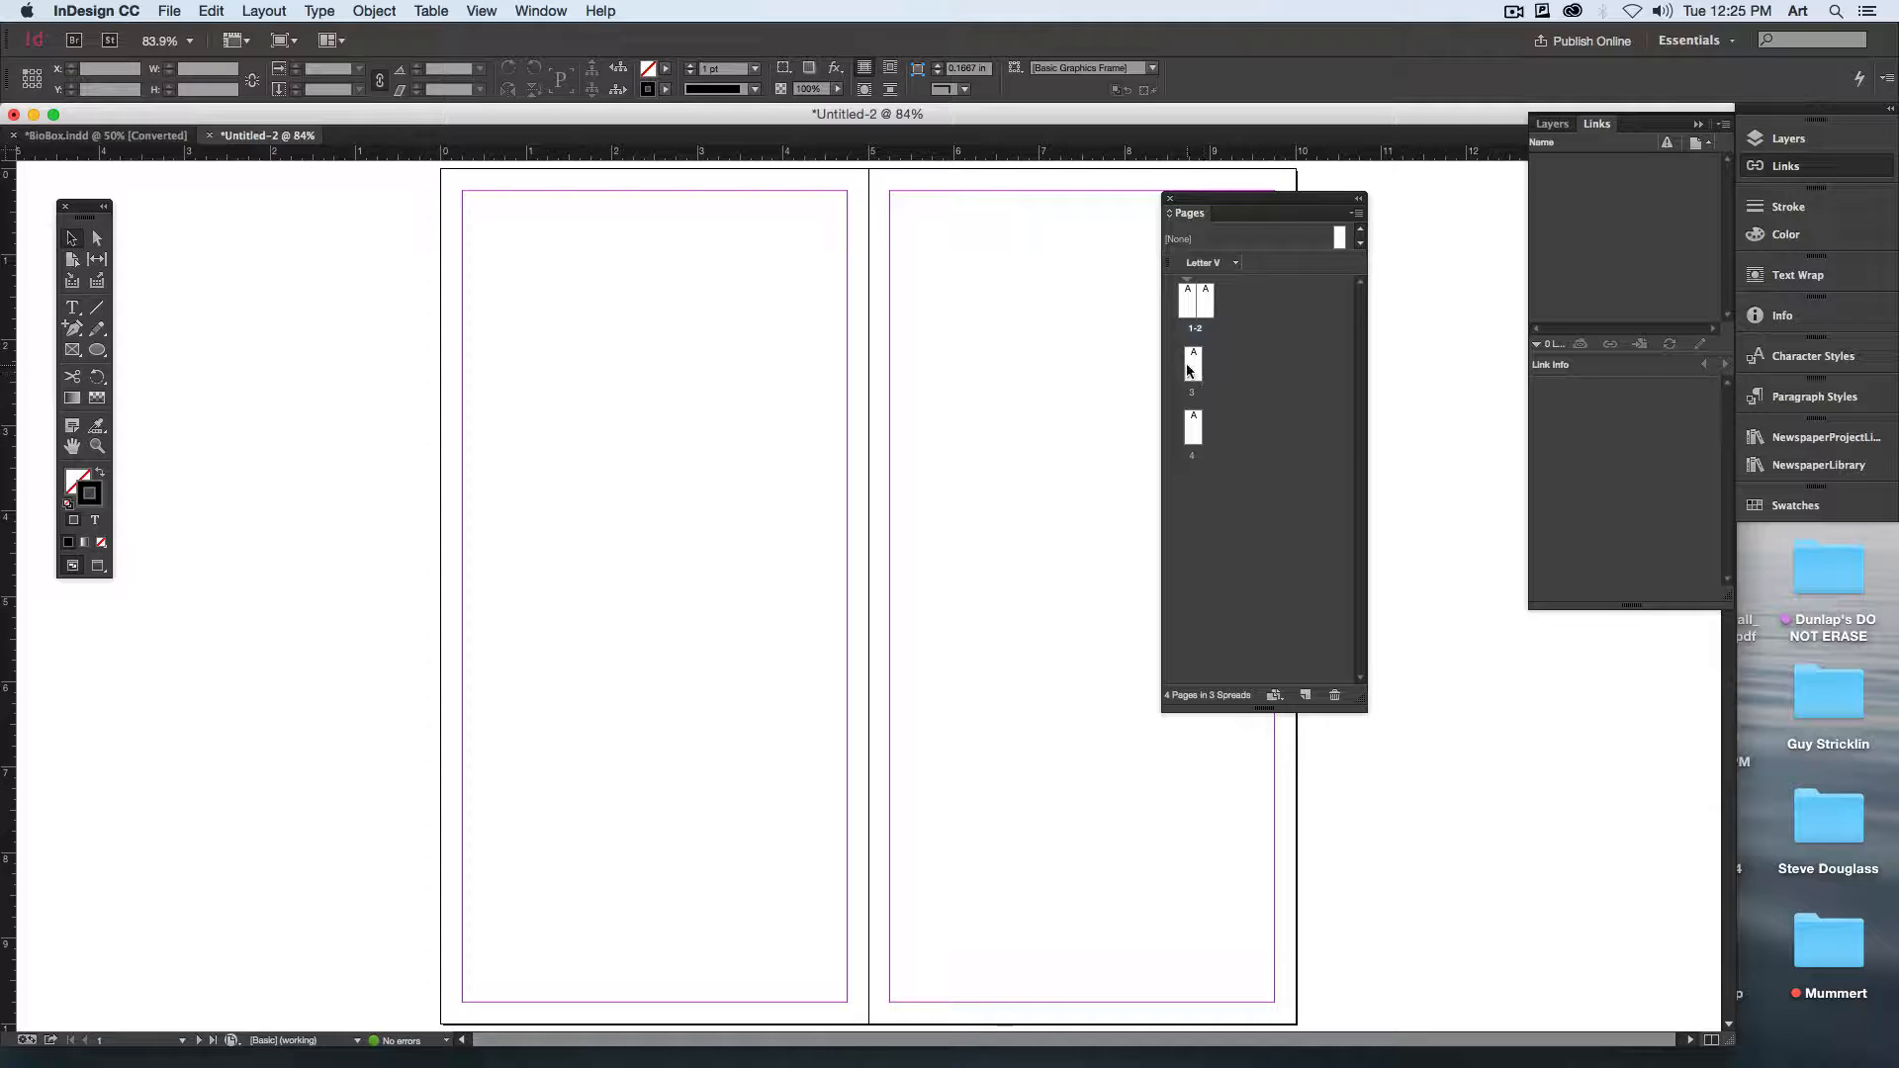
left_click_drag(1194, 368, 1242, 301)
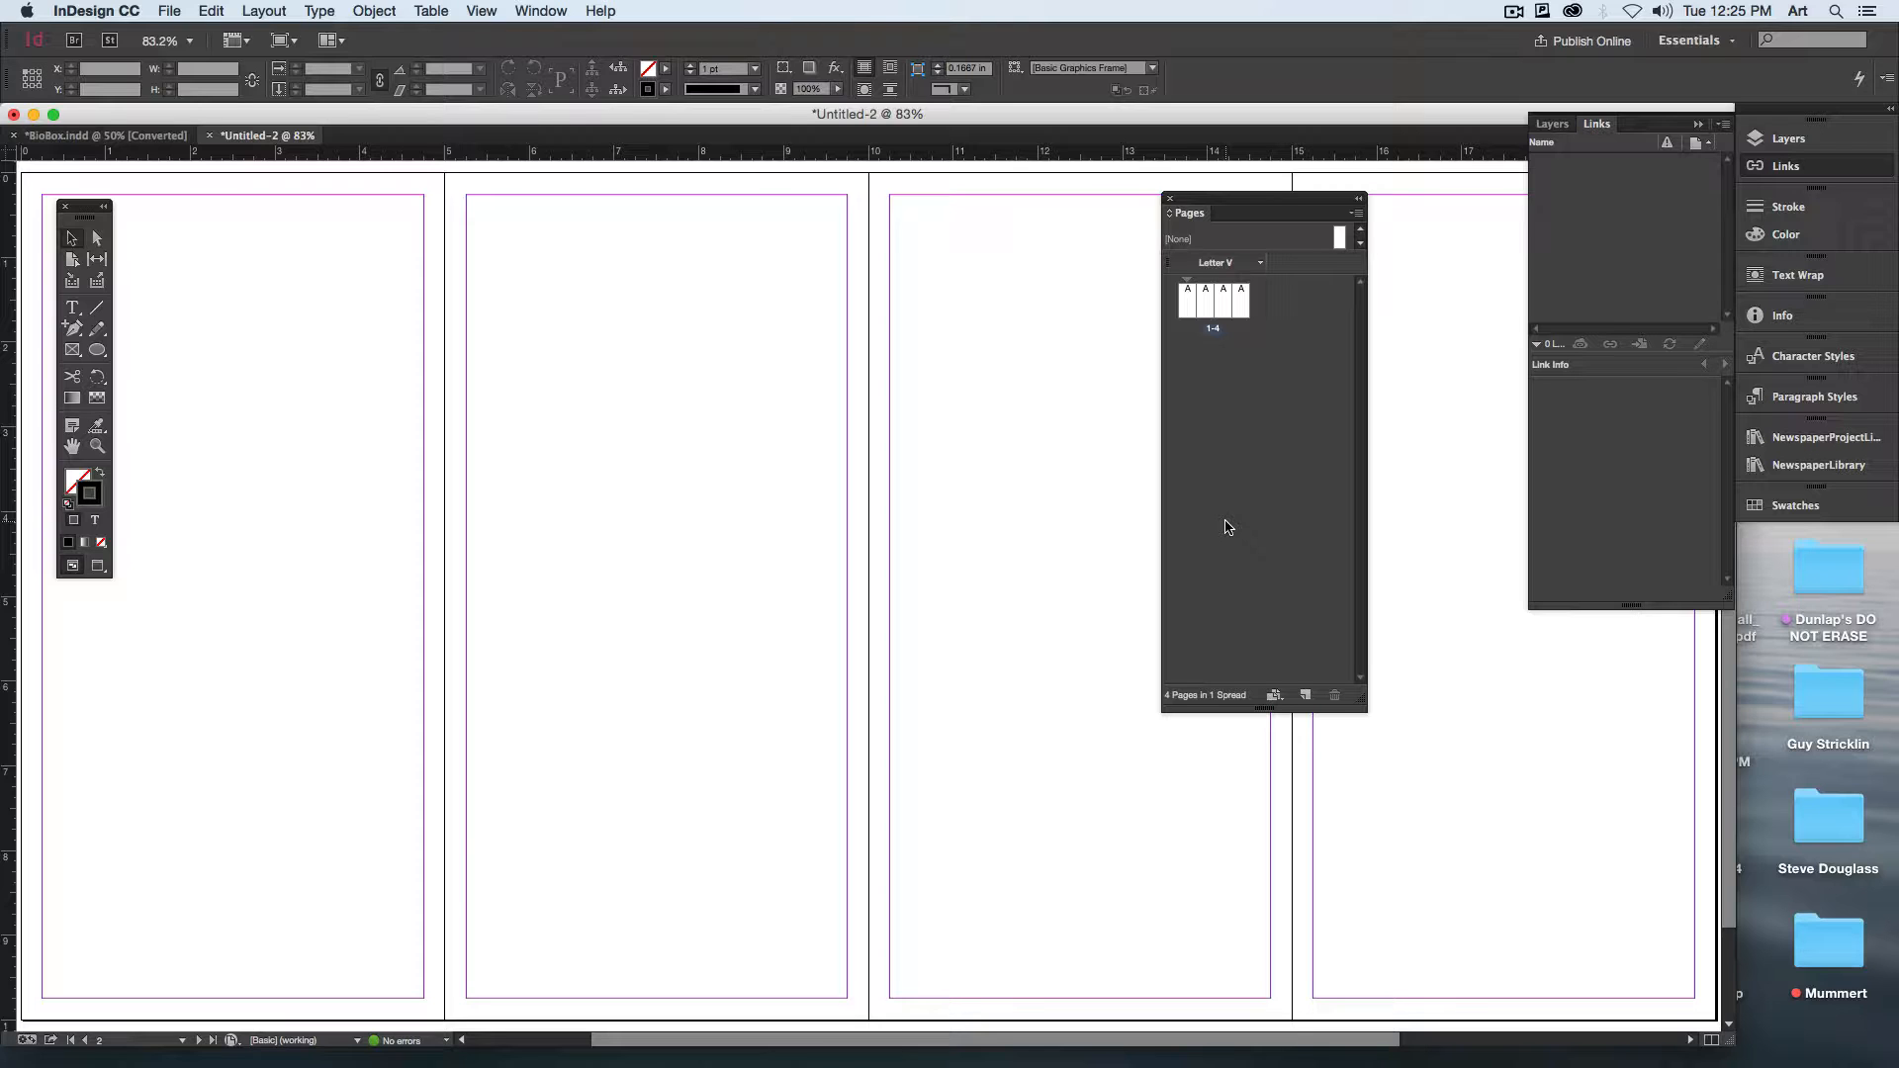
key("super+0")
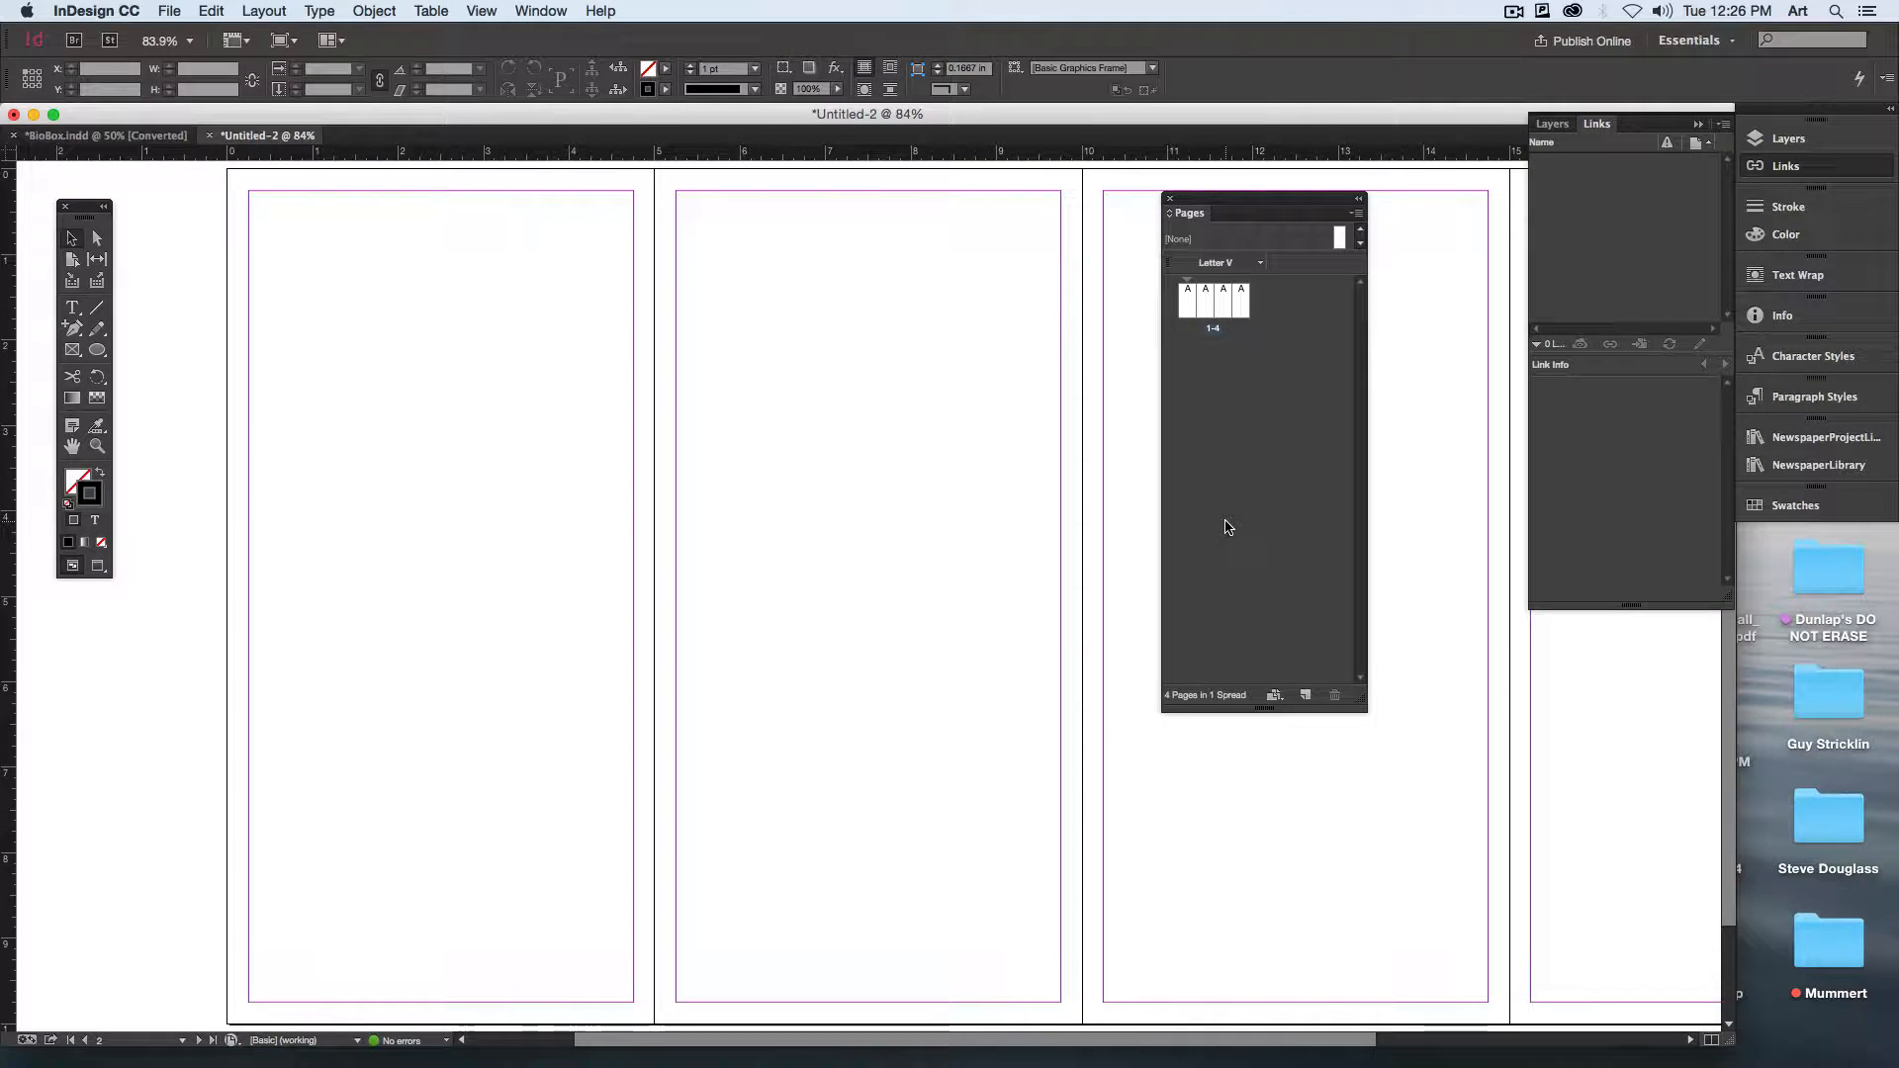
Step: Reopen the Bio Boxes folder in Finder and preview the motorcycle photos again to examine their proportions
key("F11")
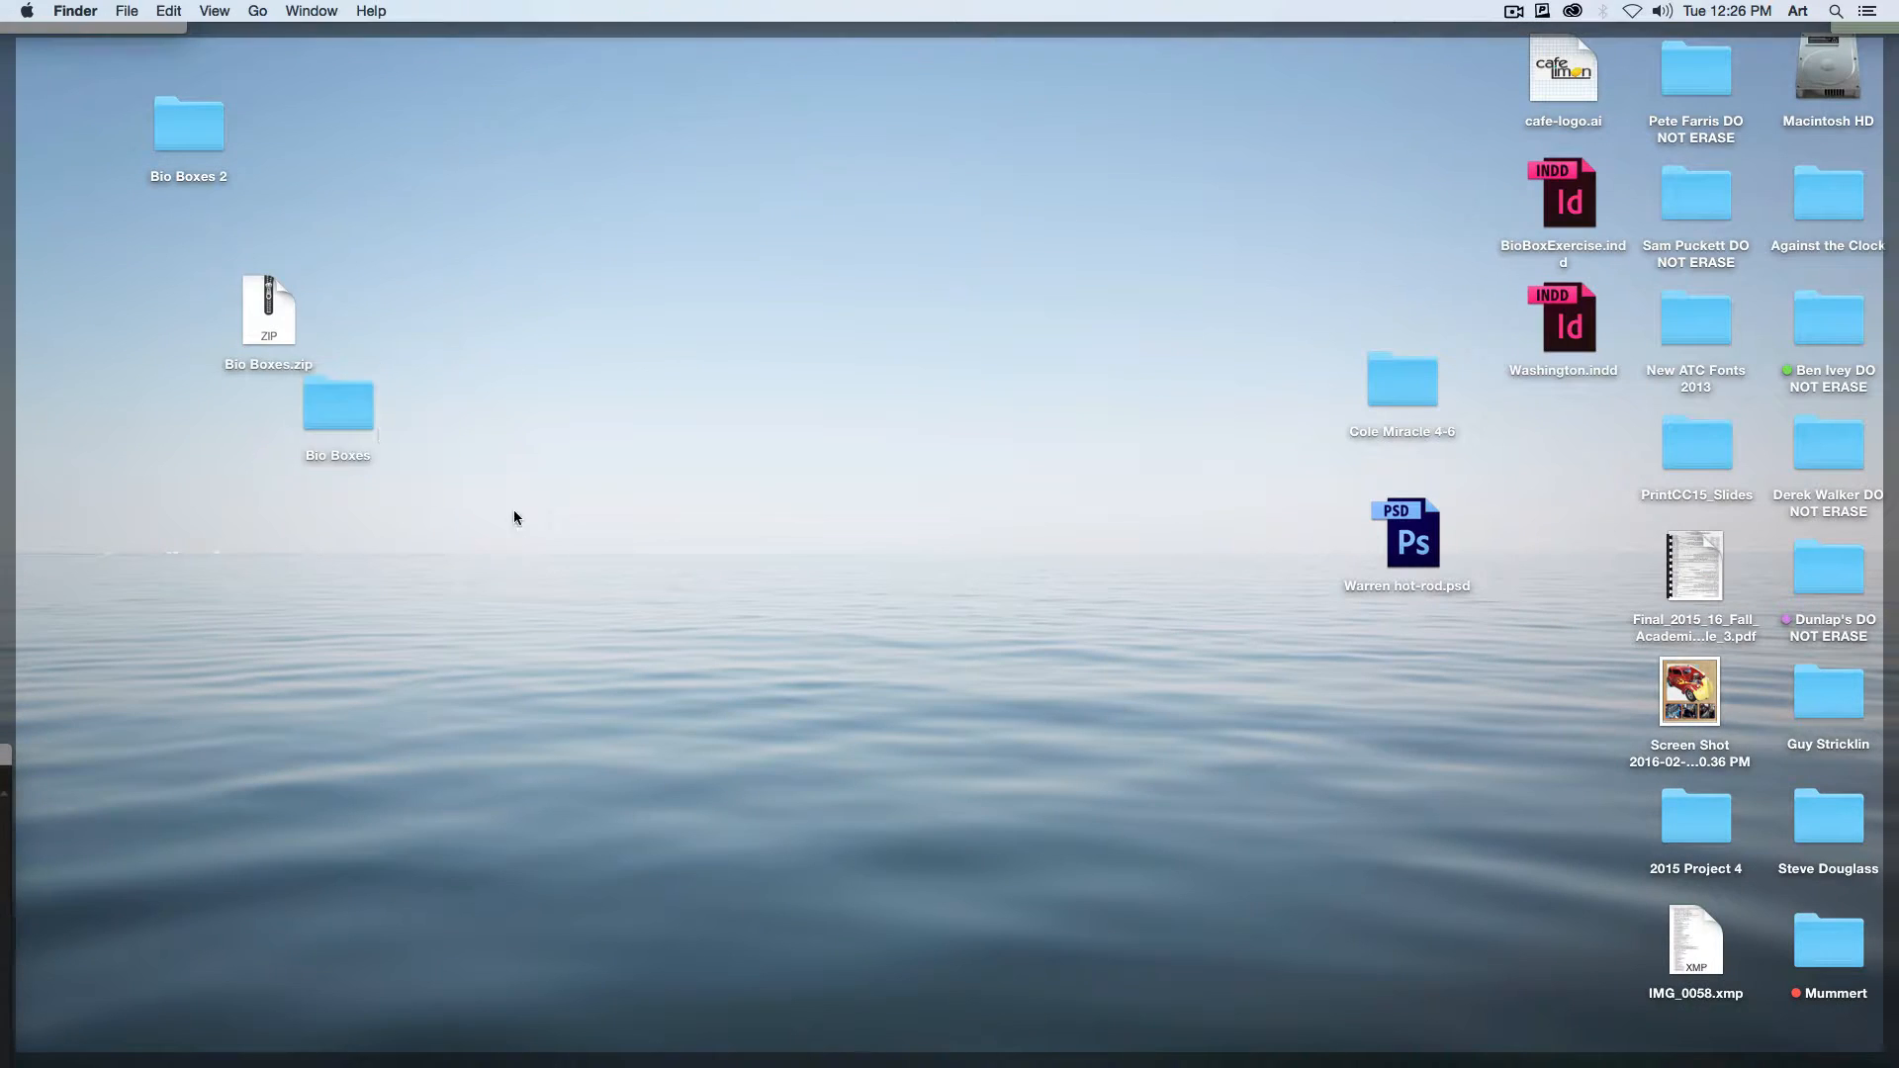
double_click(361, 407)
left_click(524, 170)
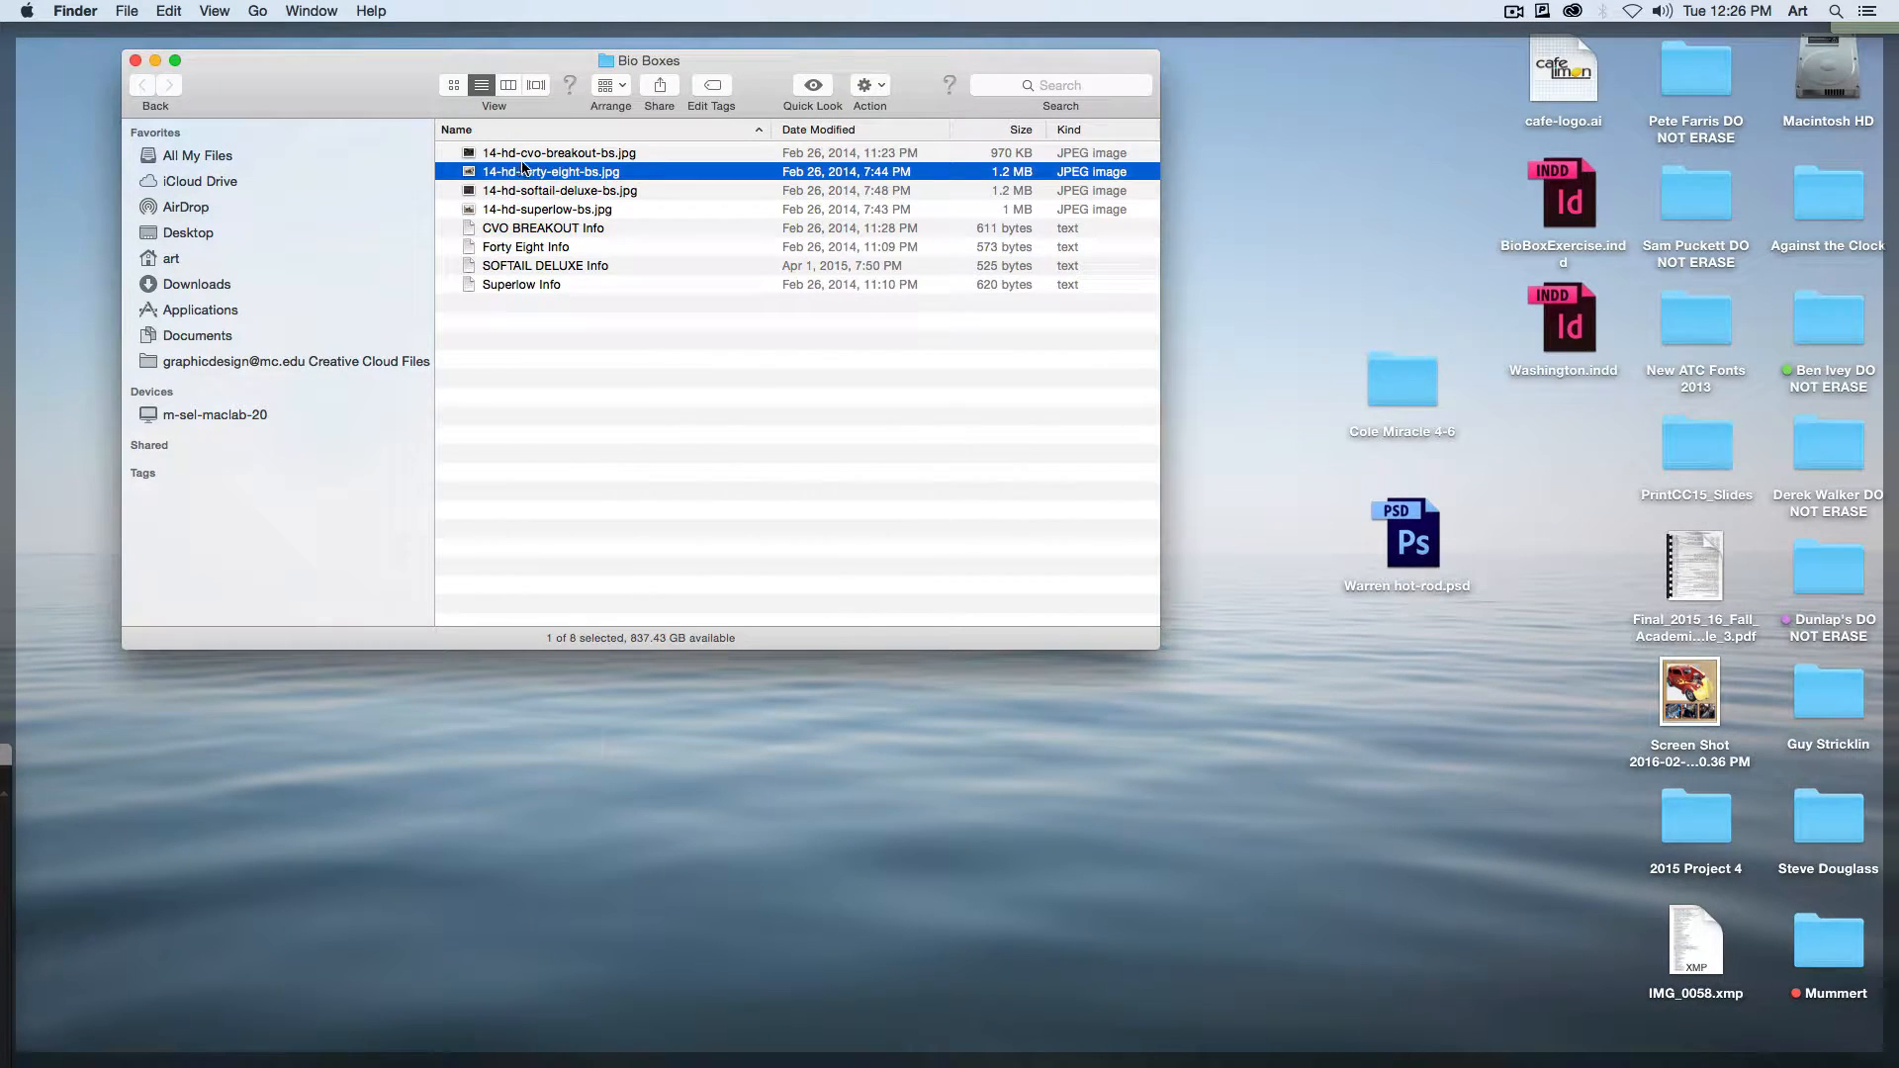
key("space")
key("Up")
key("Down")
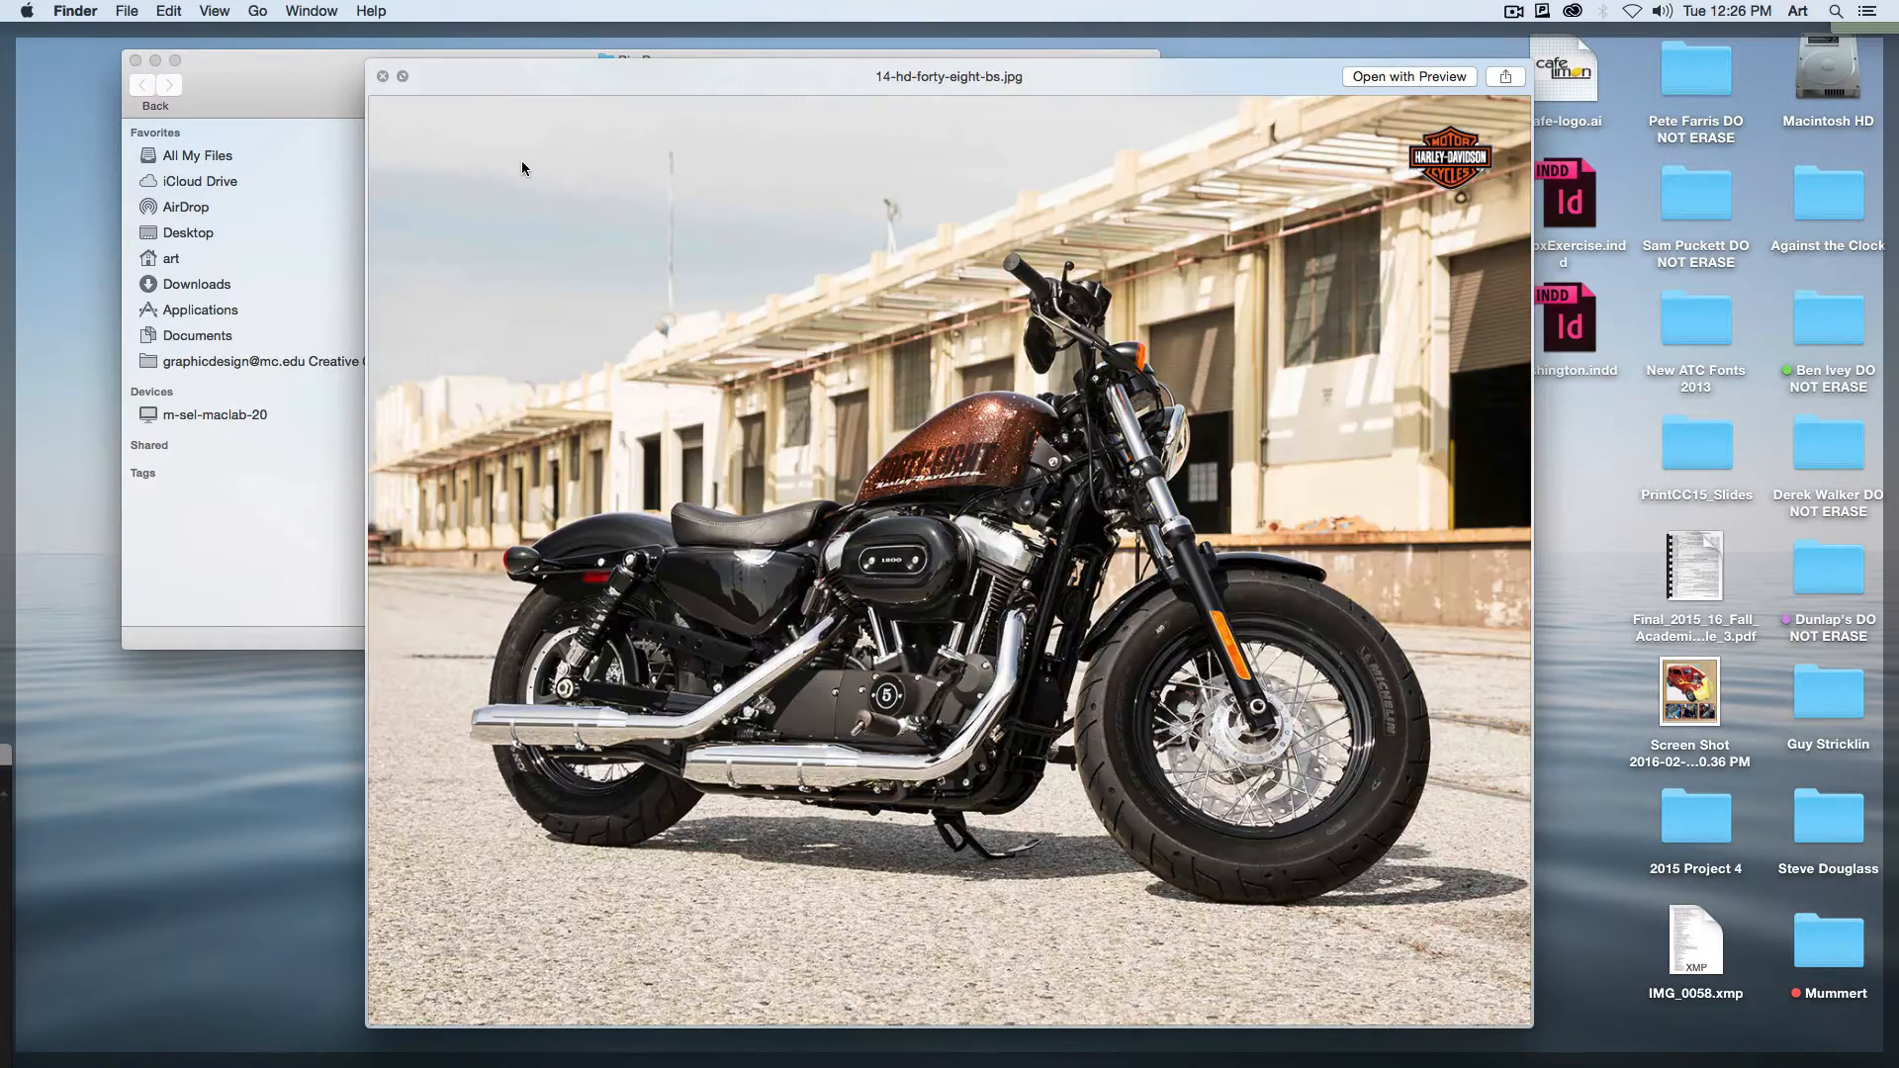
key("Down")
key("Up")
key("space")
key("F11")
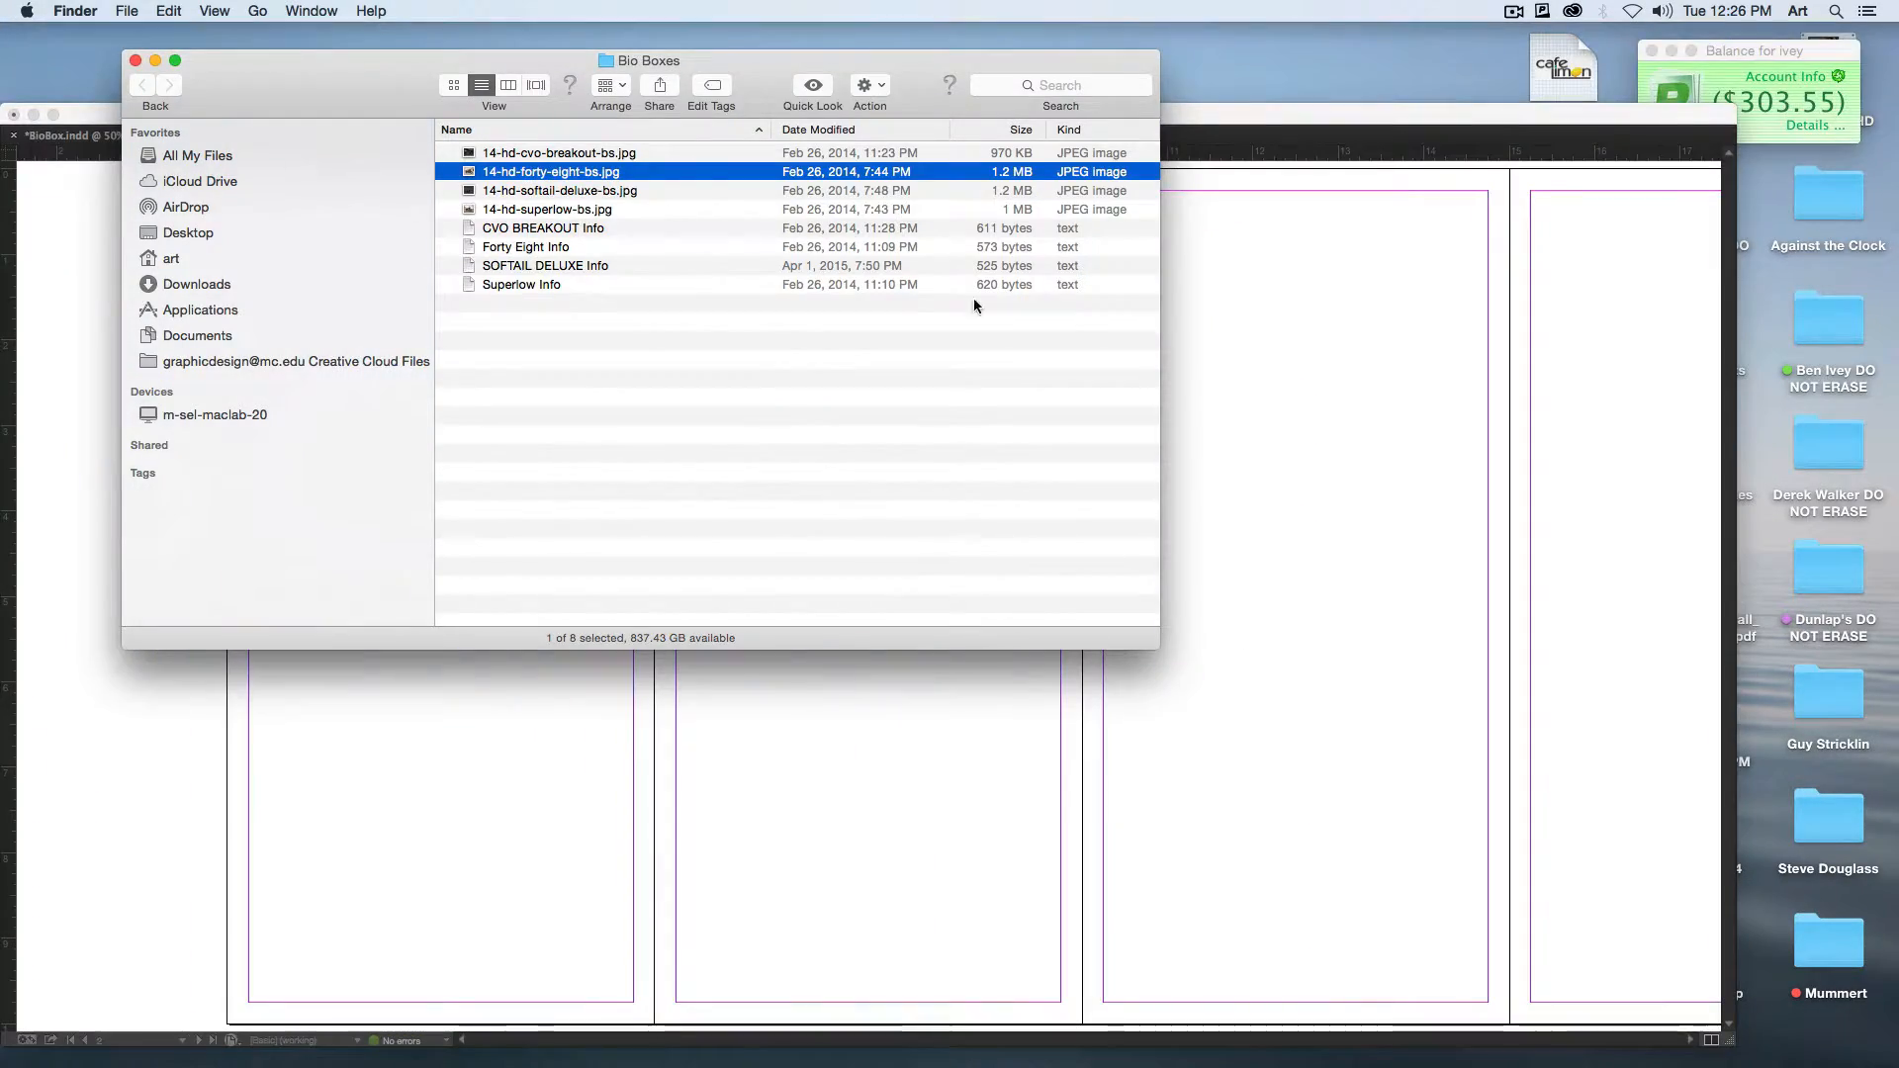
Step: Back in InDesign, draw a rectangular picture frame about 5 in by 4.5 in across the top of page 1, edge to edge
left_click(1179, 731)
left_click(73, 351)
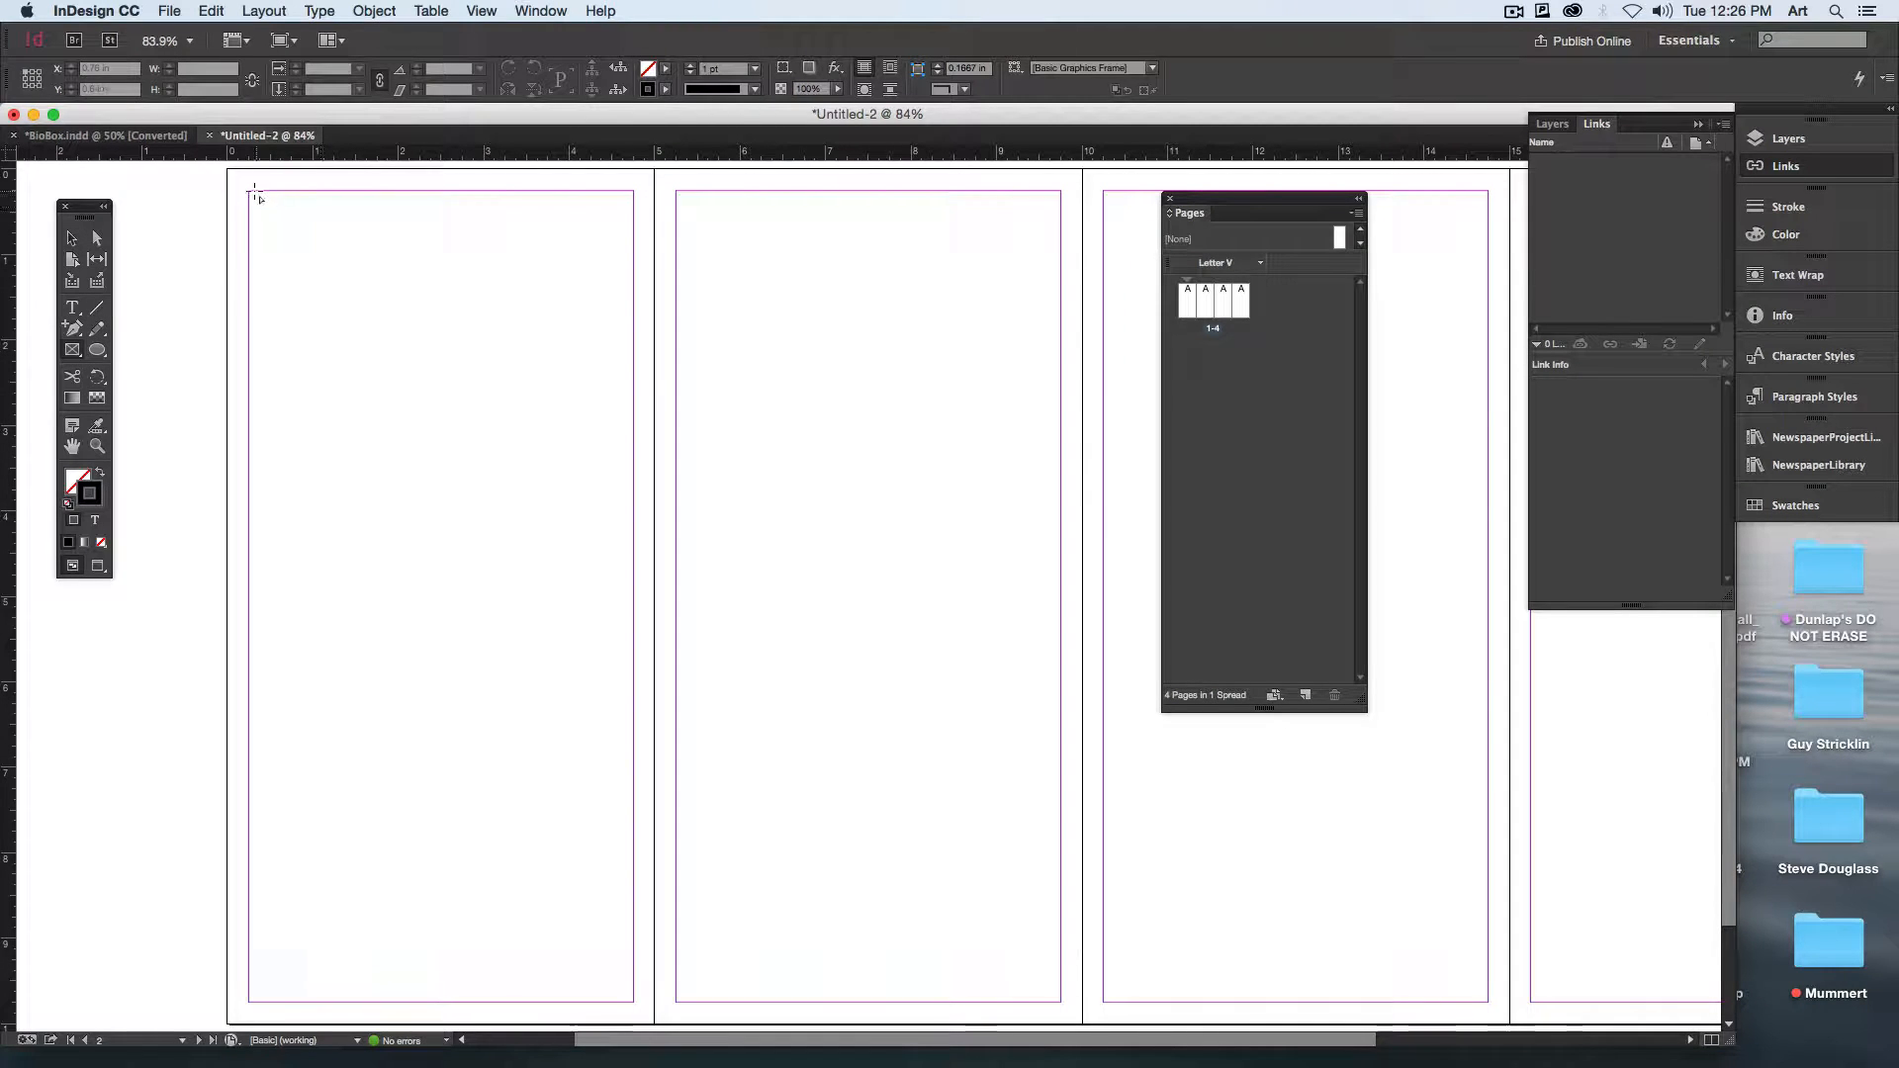
left_click_drag(227, 169, 654, 553)
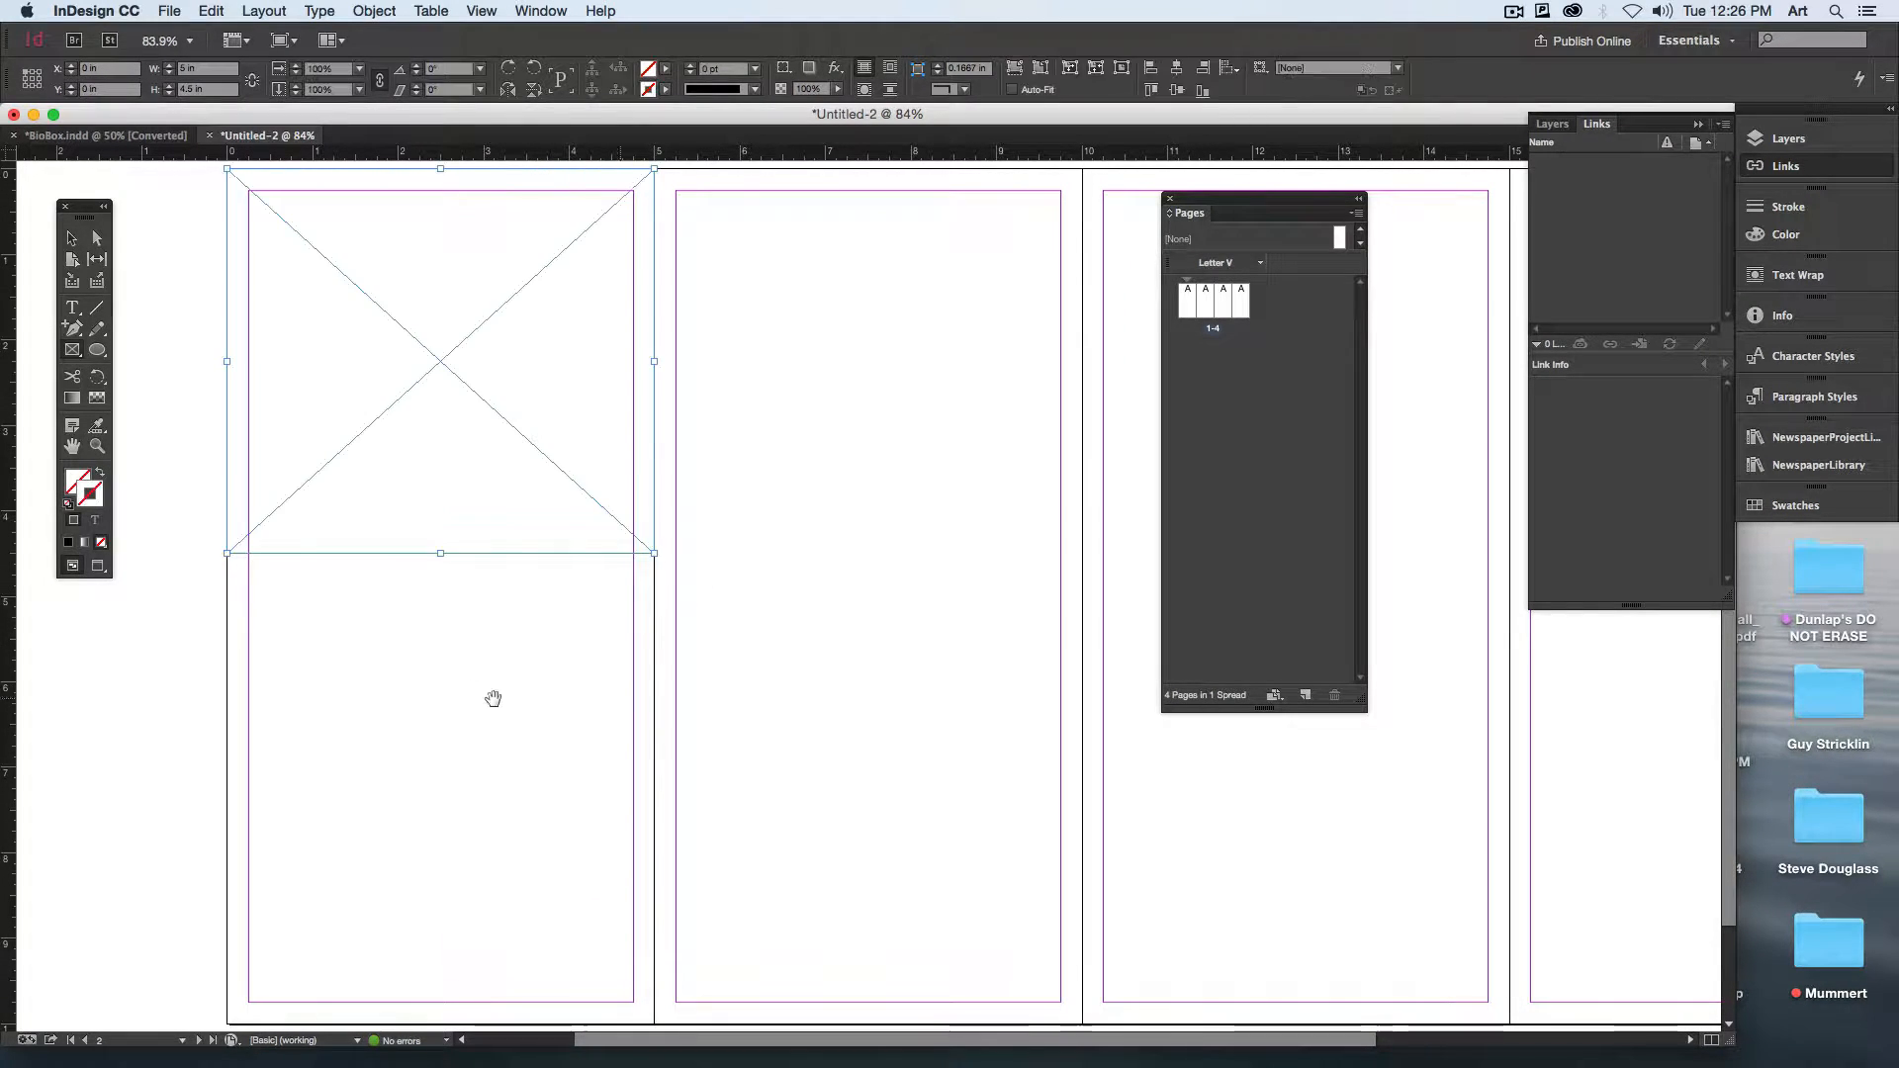
mouse_move(492, 698)
left_mouse_down()
mouse_move(628, 698)
mouse_move(462, 703)
left_mouse_up()
key("super+minus")
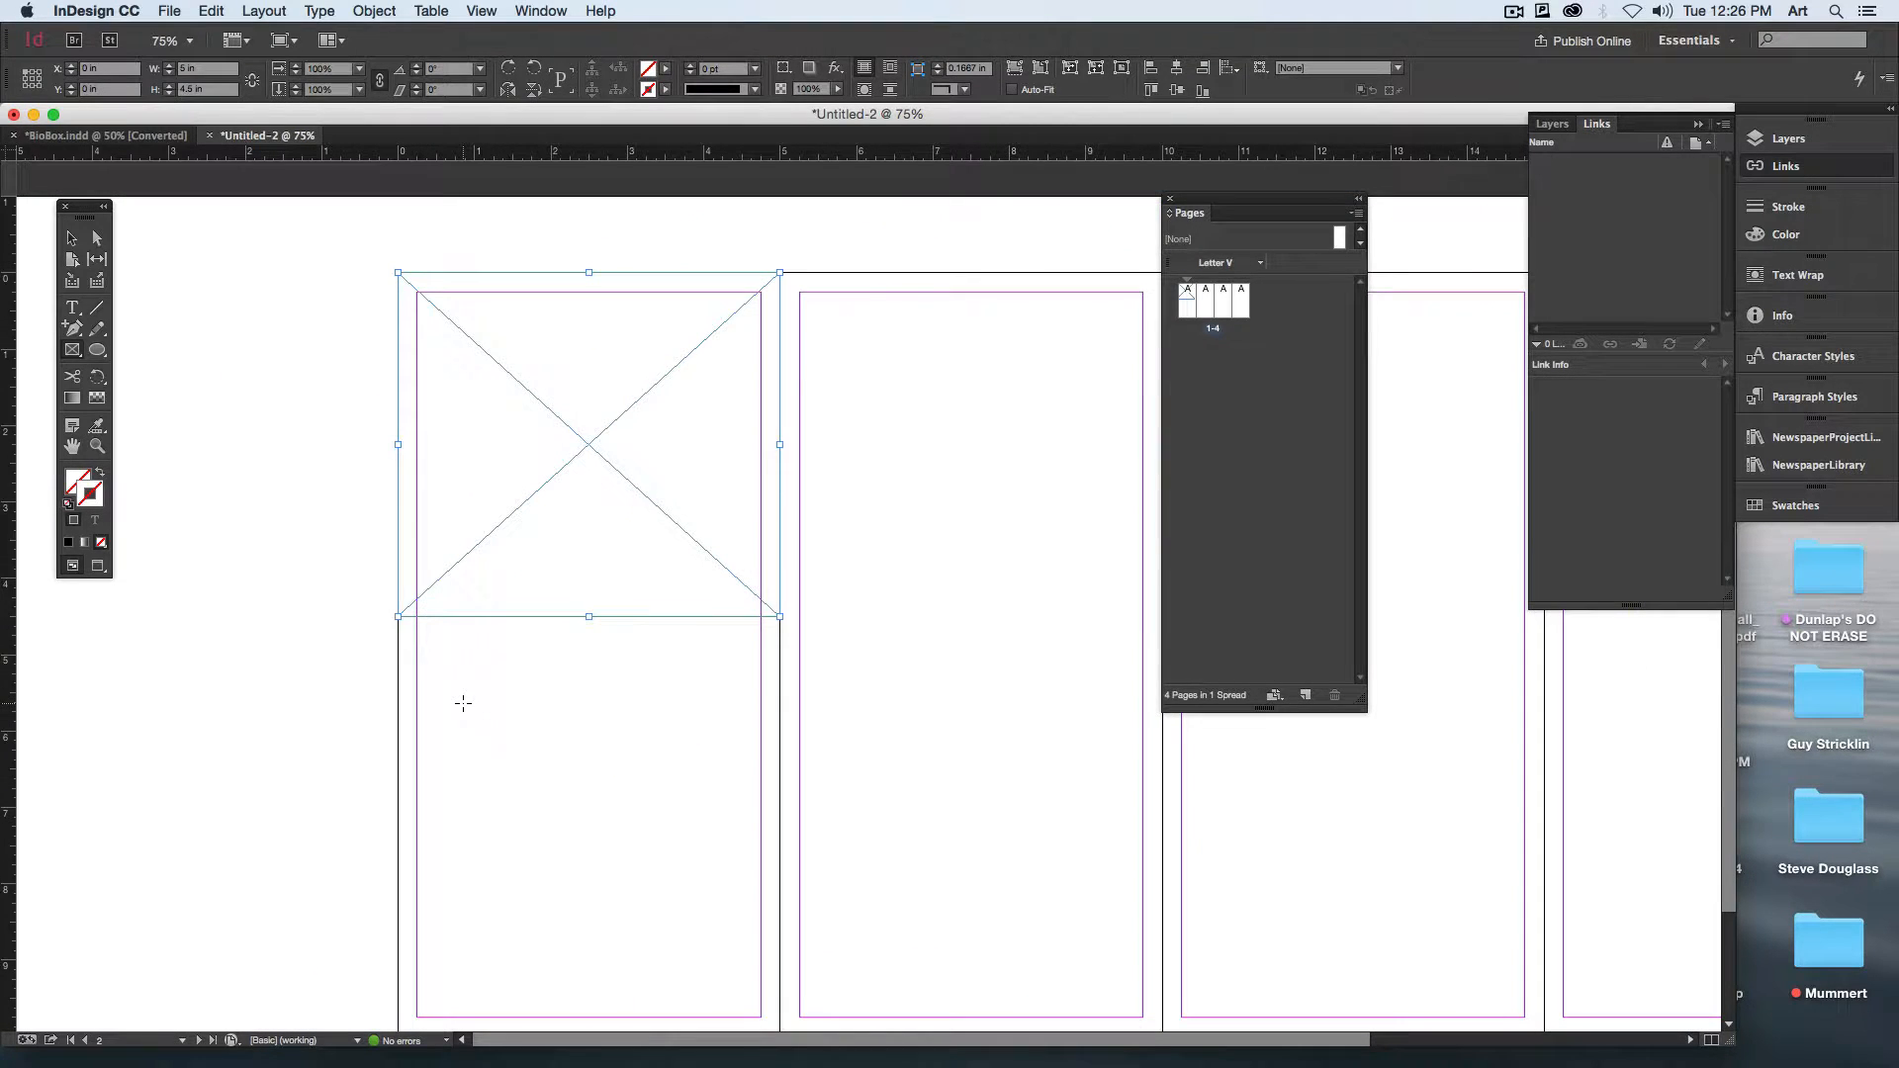
Step: Move the Pages panel away from the spread so that pages 1 to 3 are uncovered
left_click_drag(1196, 216, 1714, 395)
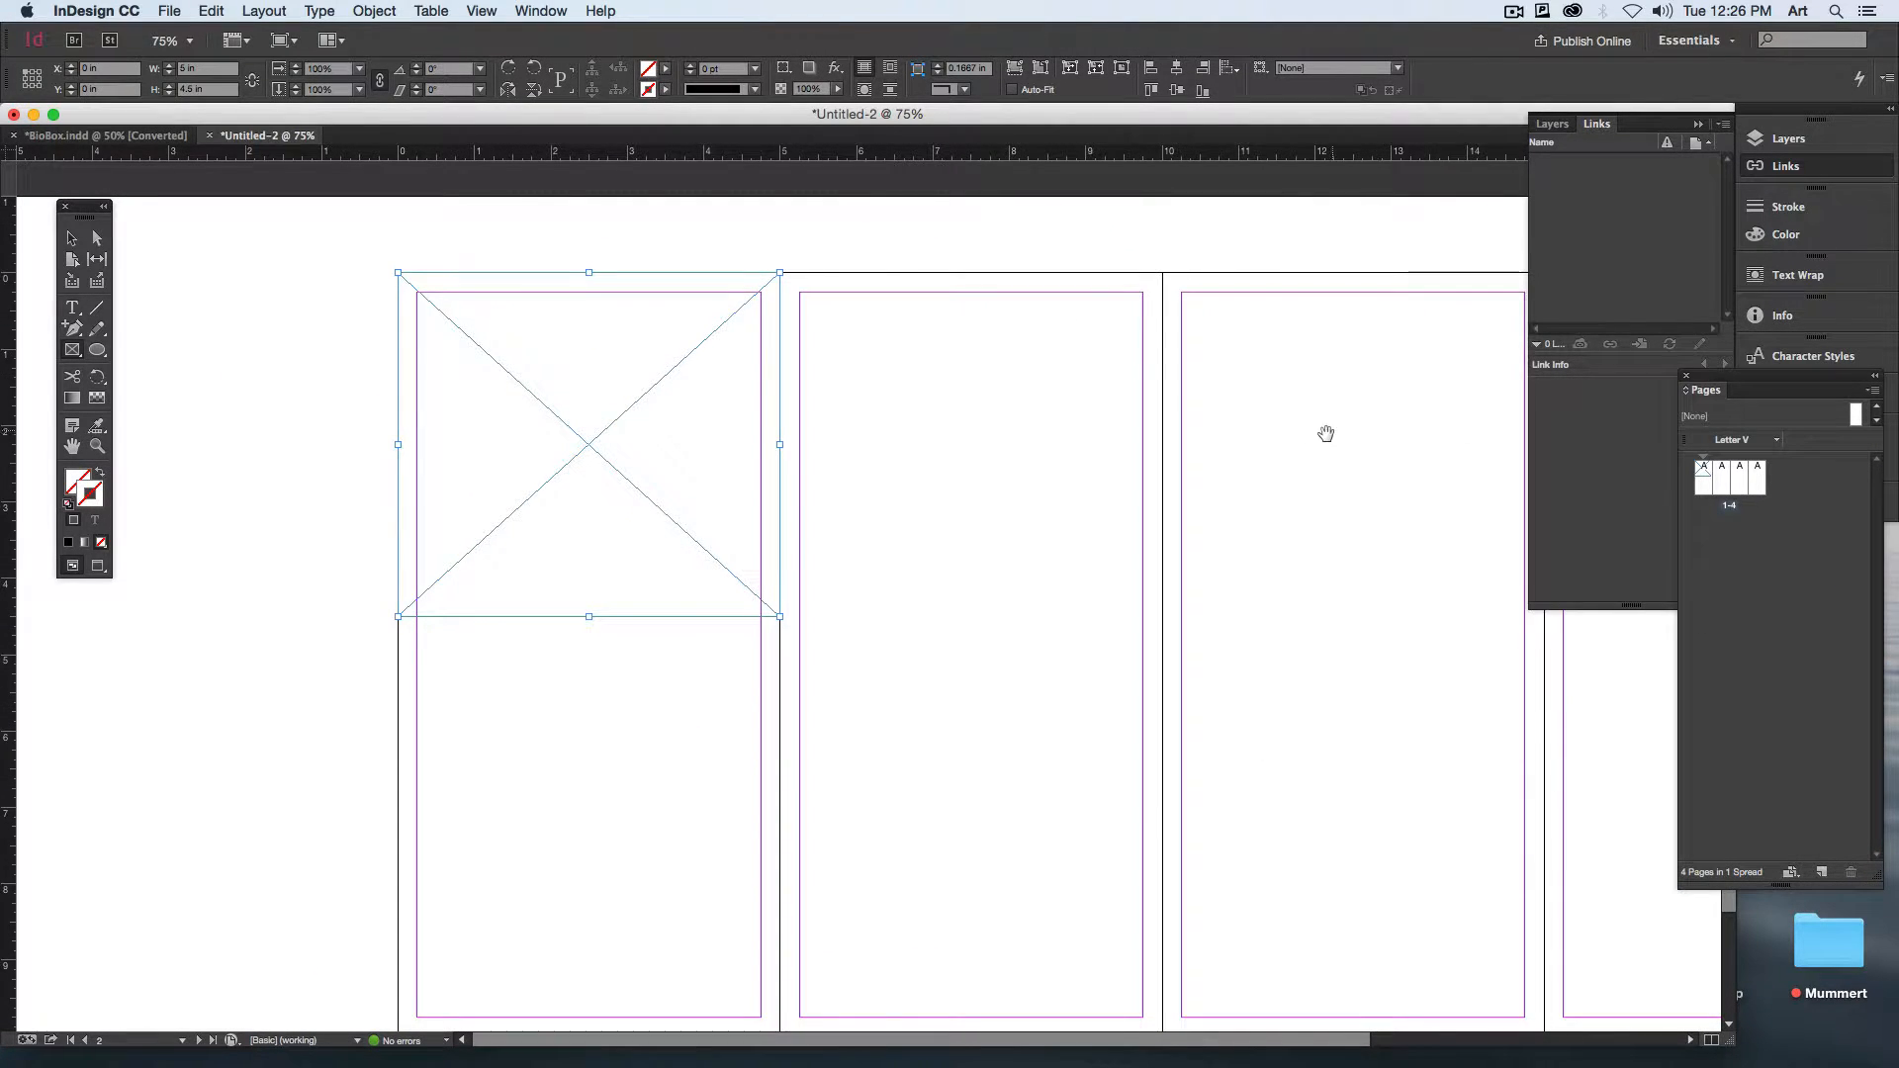
left_click_drag(1326, 433, 971, 373)
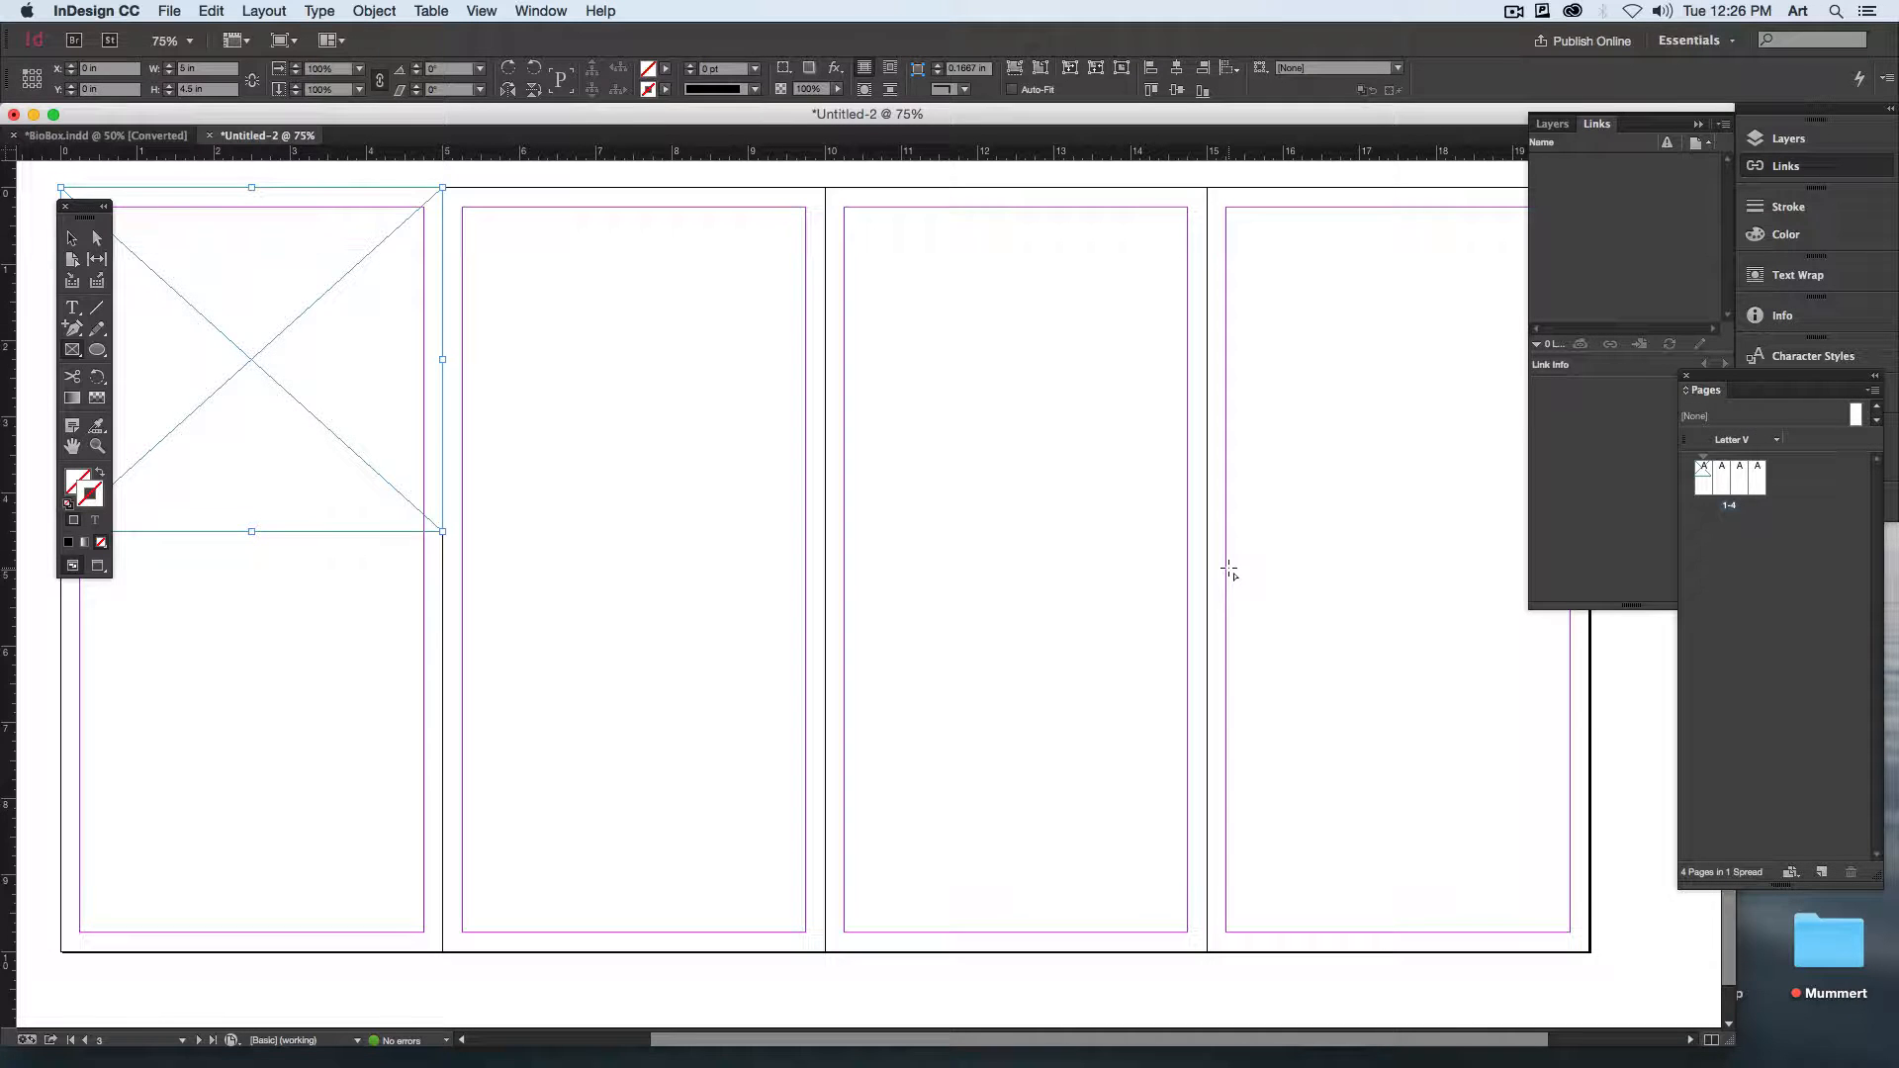
left_click_drag(407, 543, 923, 604)
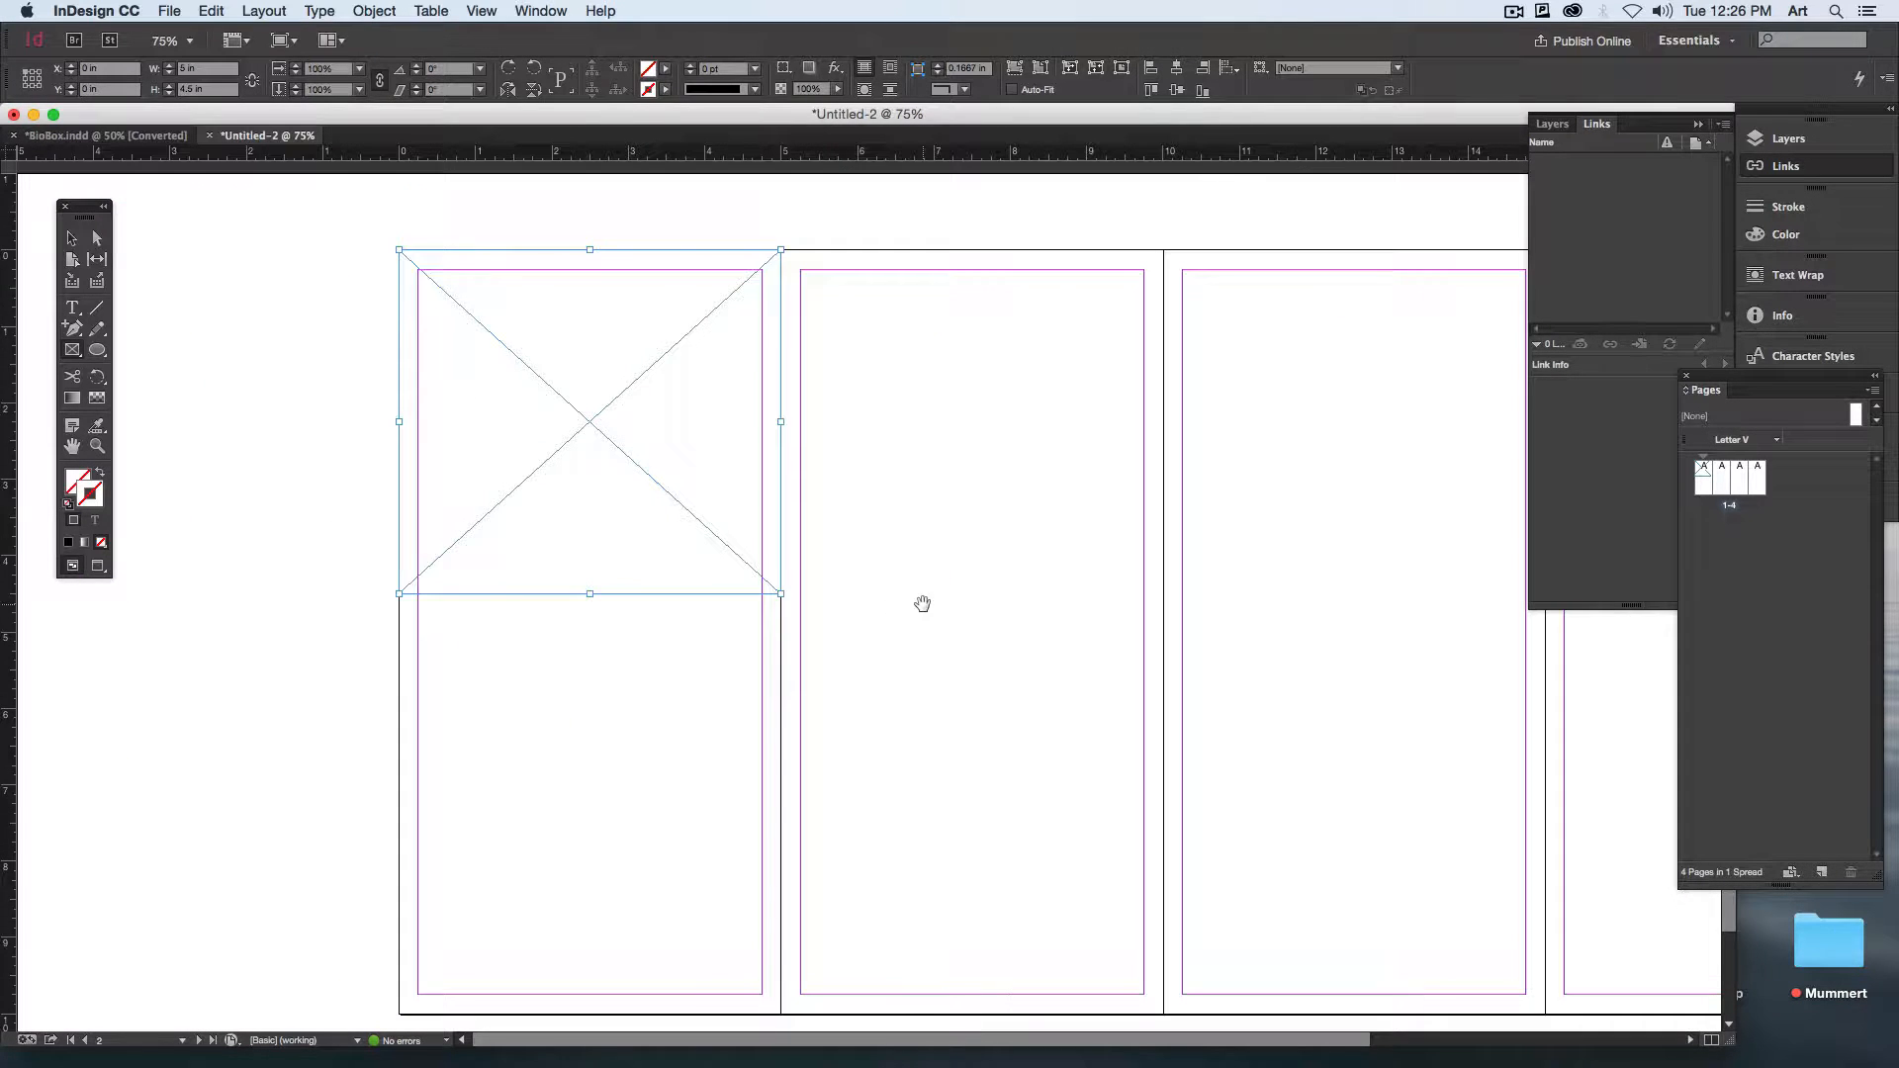
key("super+equal")
key("super+equal")
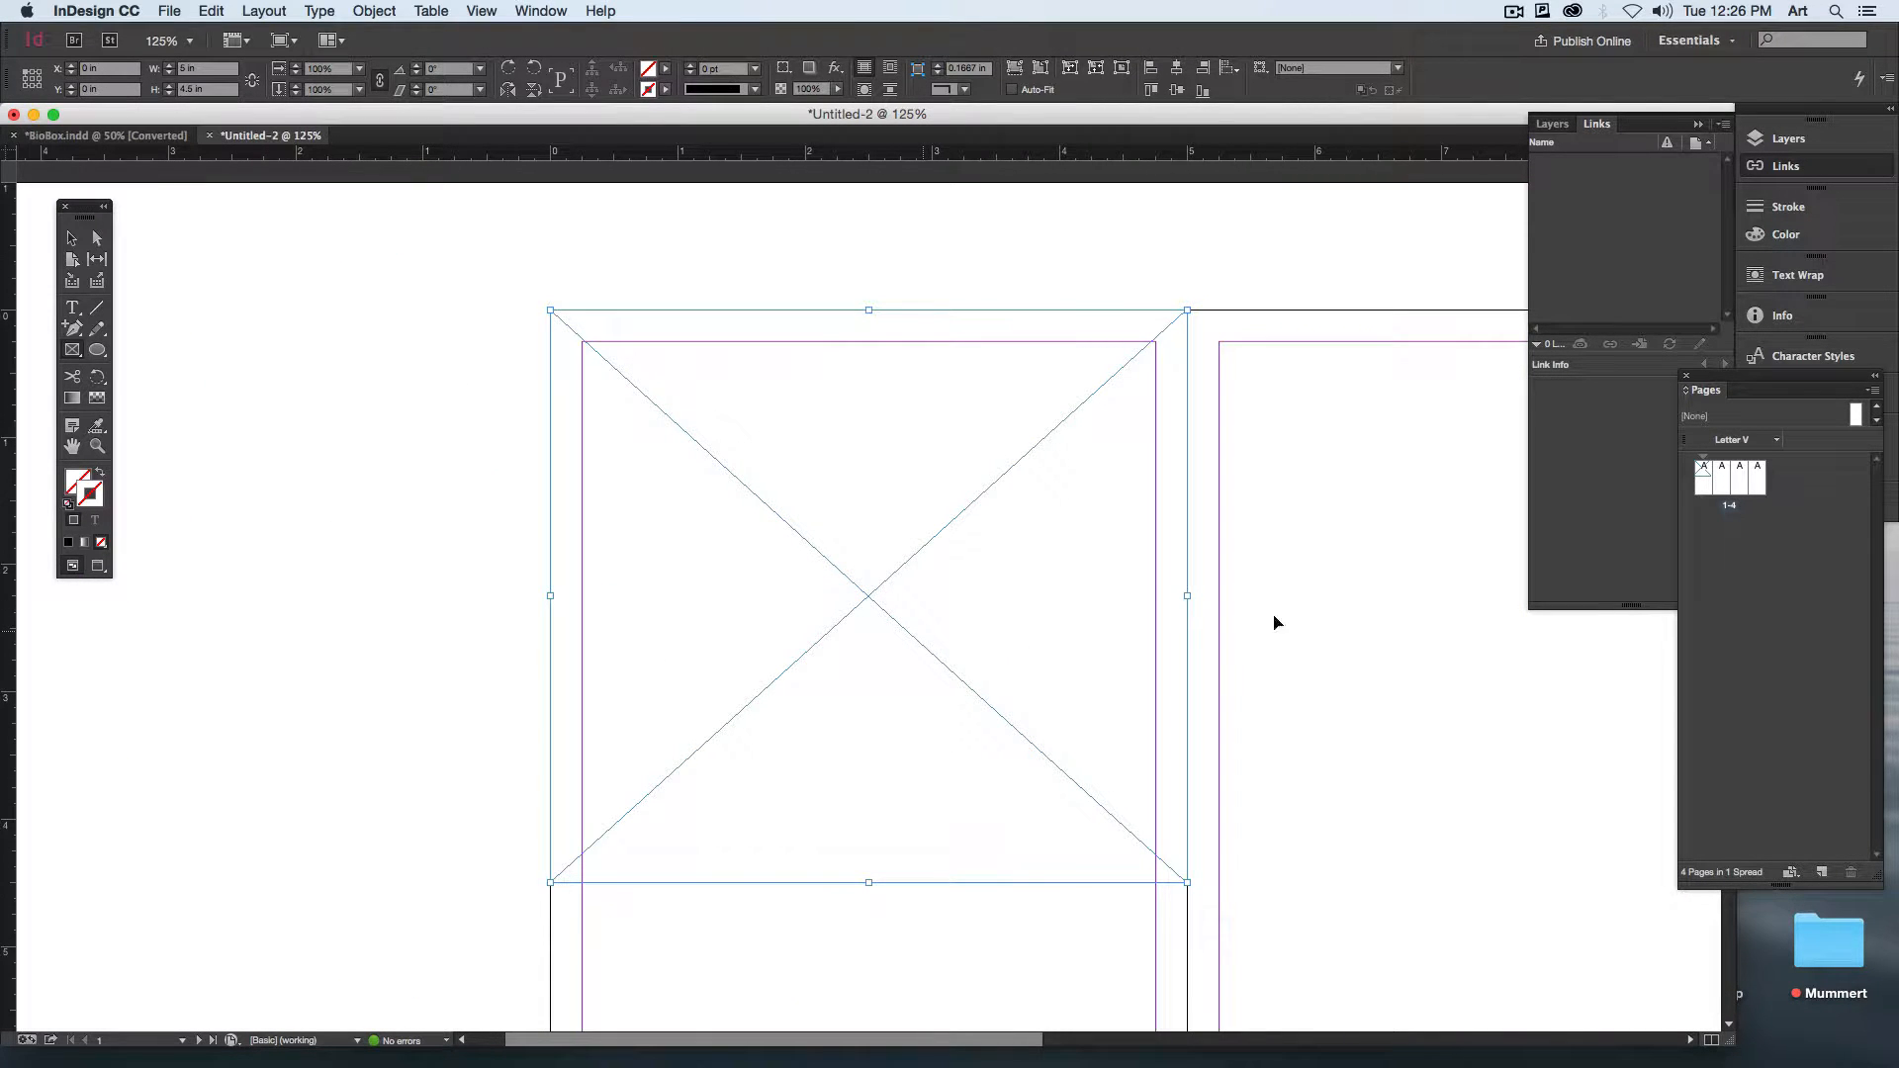
key("super+d")
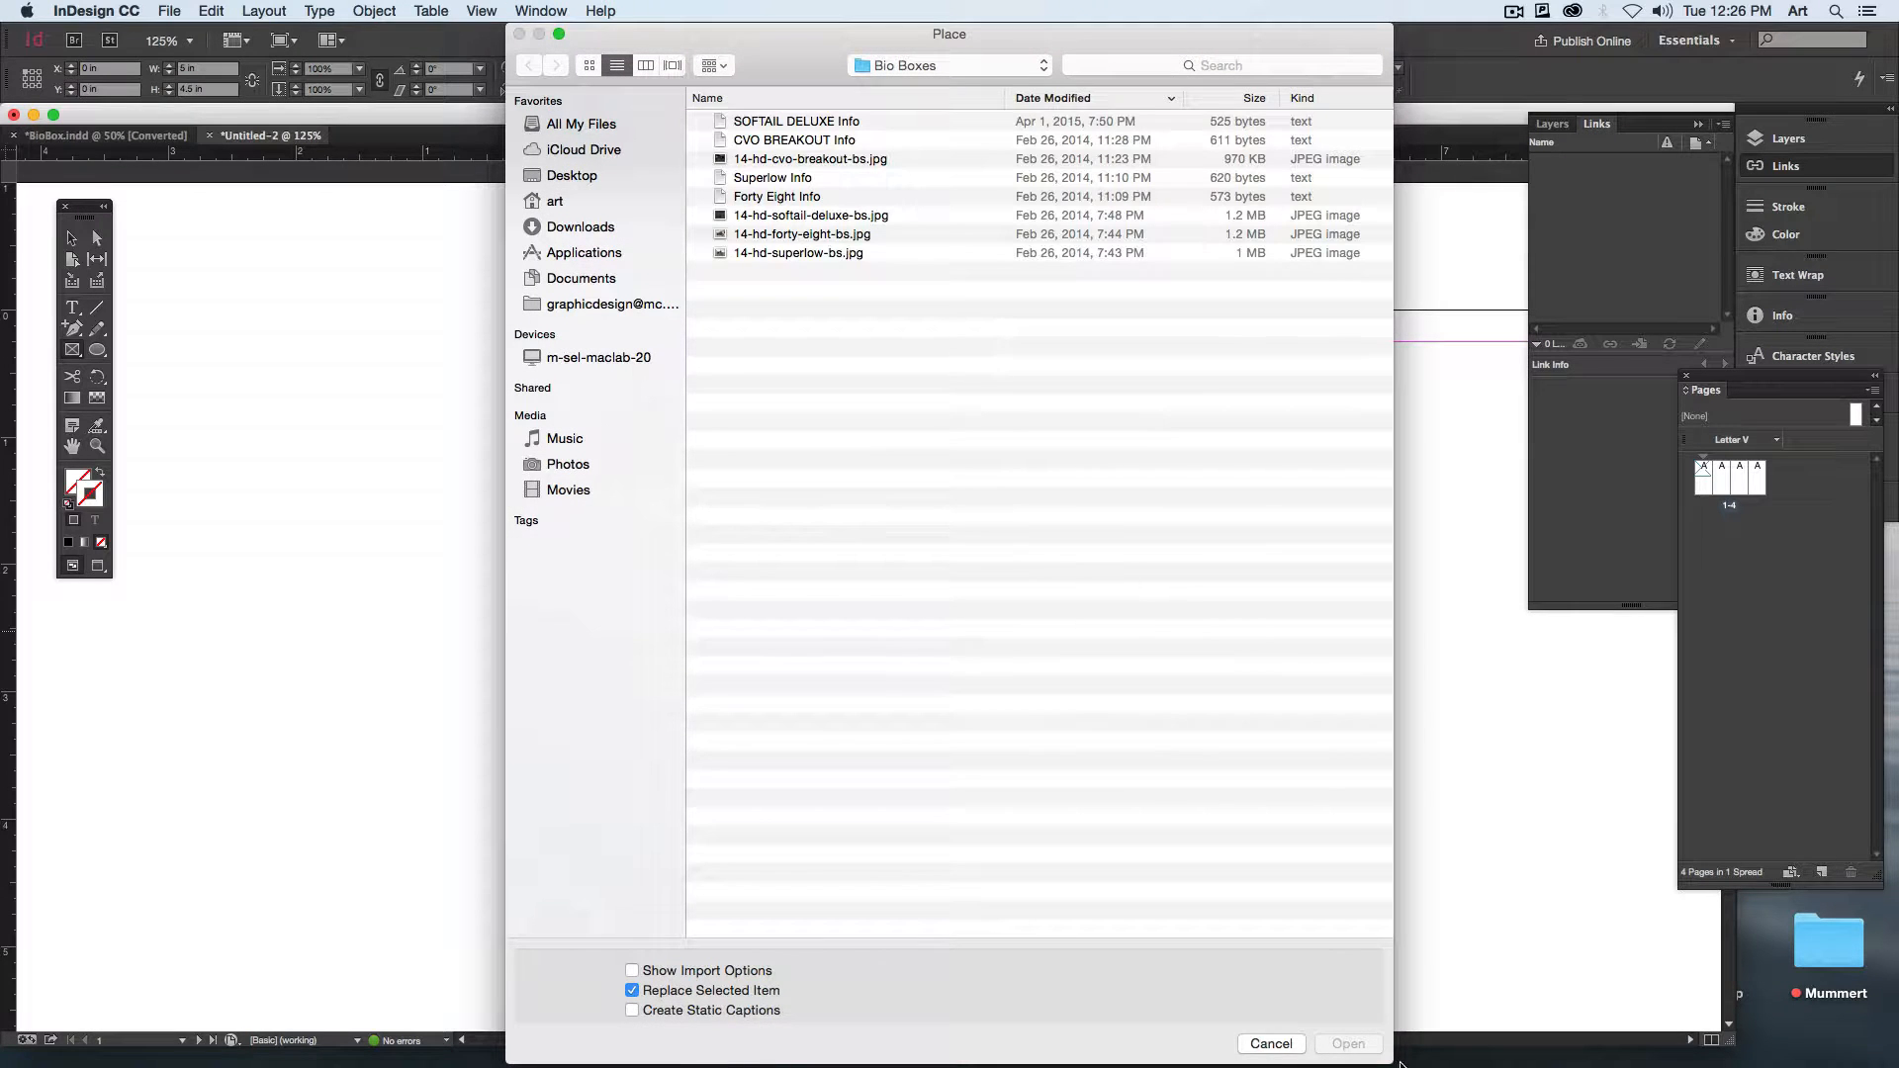
left_click(1286, 1045)
left_click(922, 702)
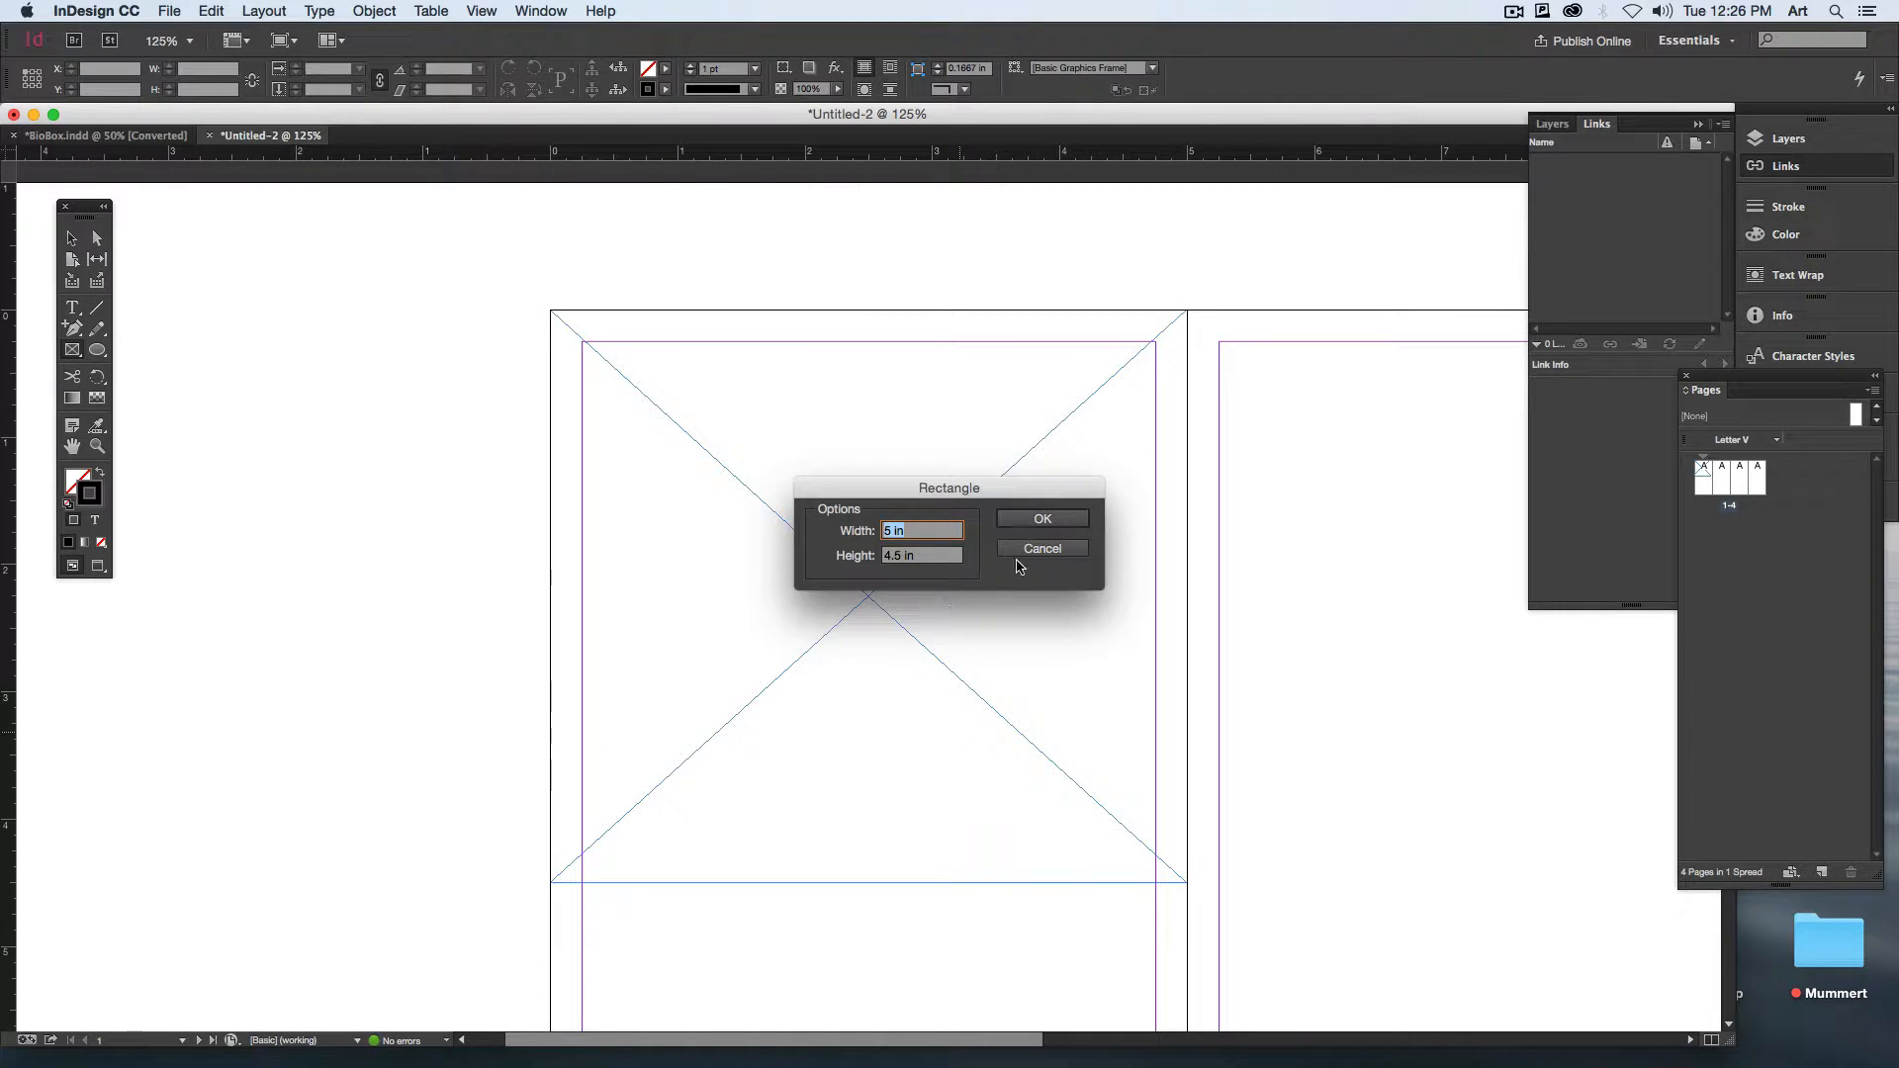
left_click(1039, 550)
Step: Preview the motorcycle photos in the Bio Boxes folder and pick 14-hd-forty-eight-bs.jpg for placing
key("super+d")
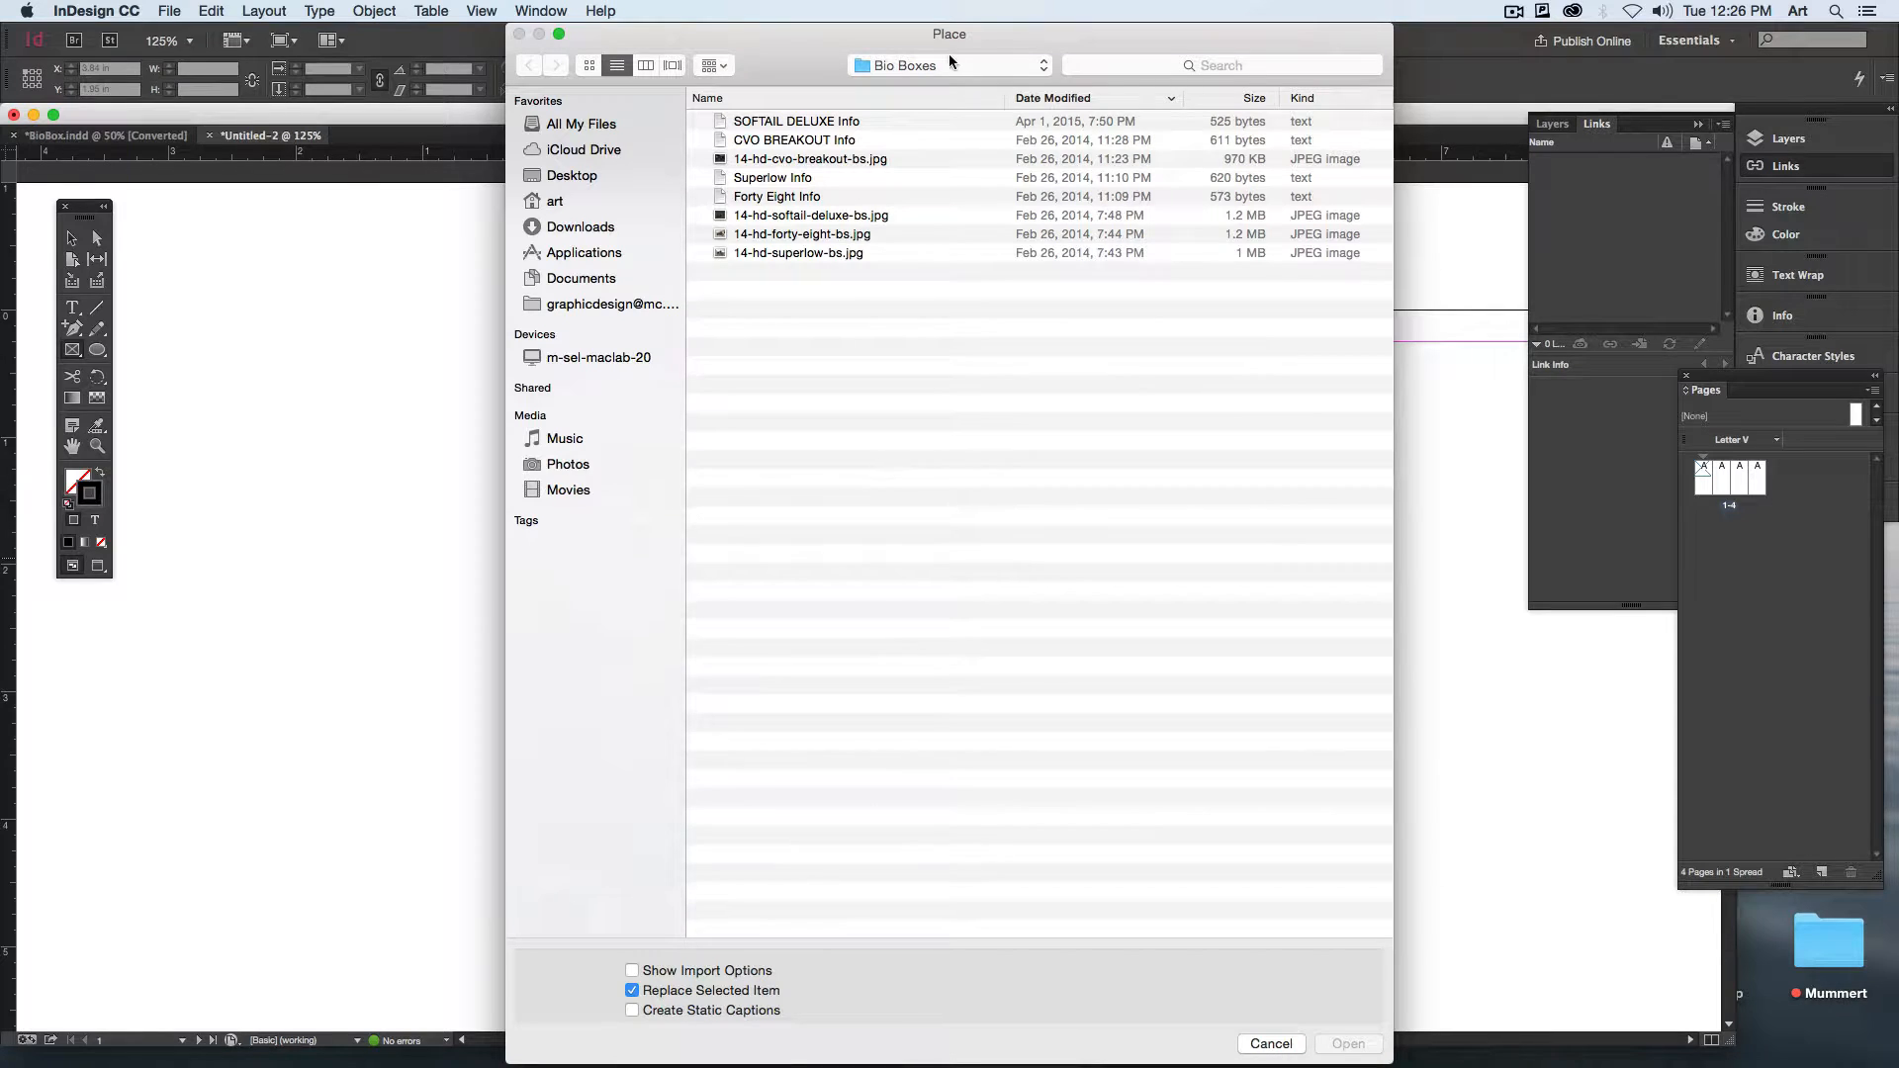
left_click(950, 64)
left_click(920, 86)
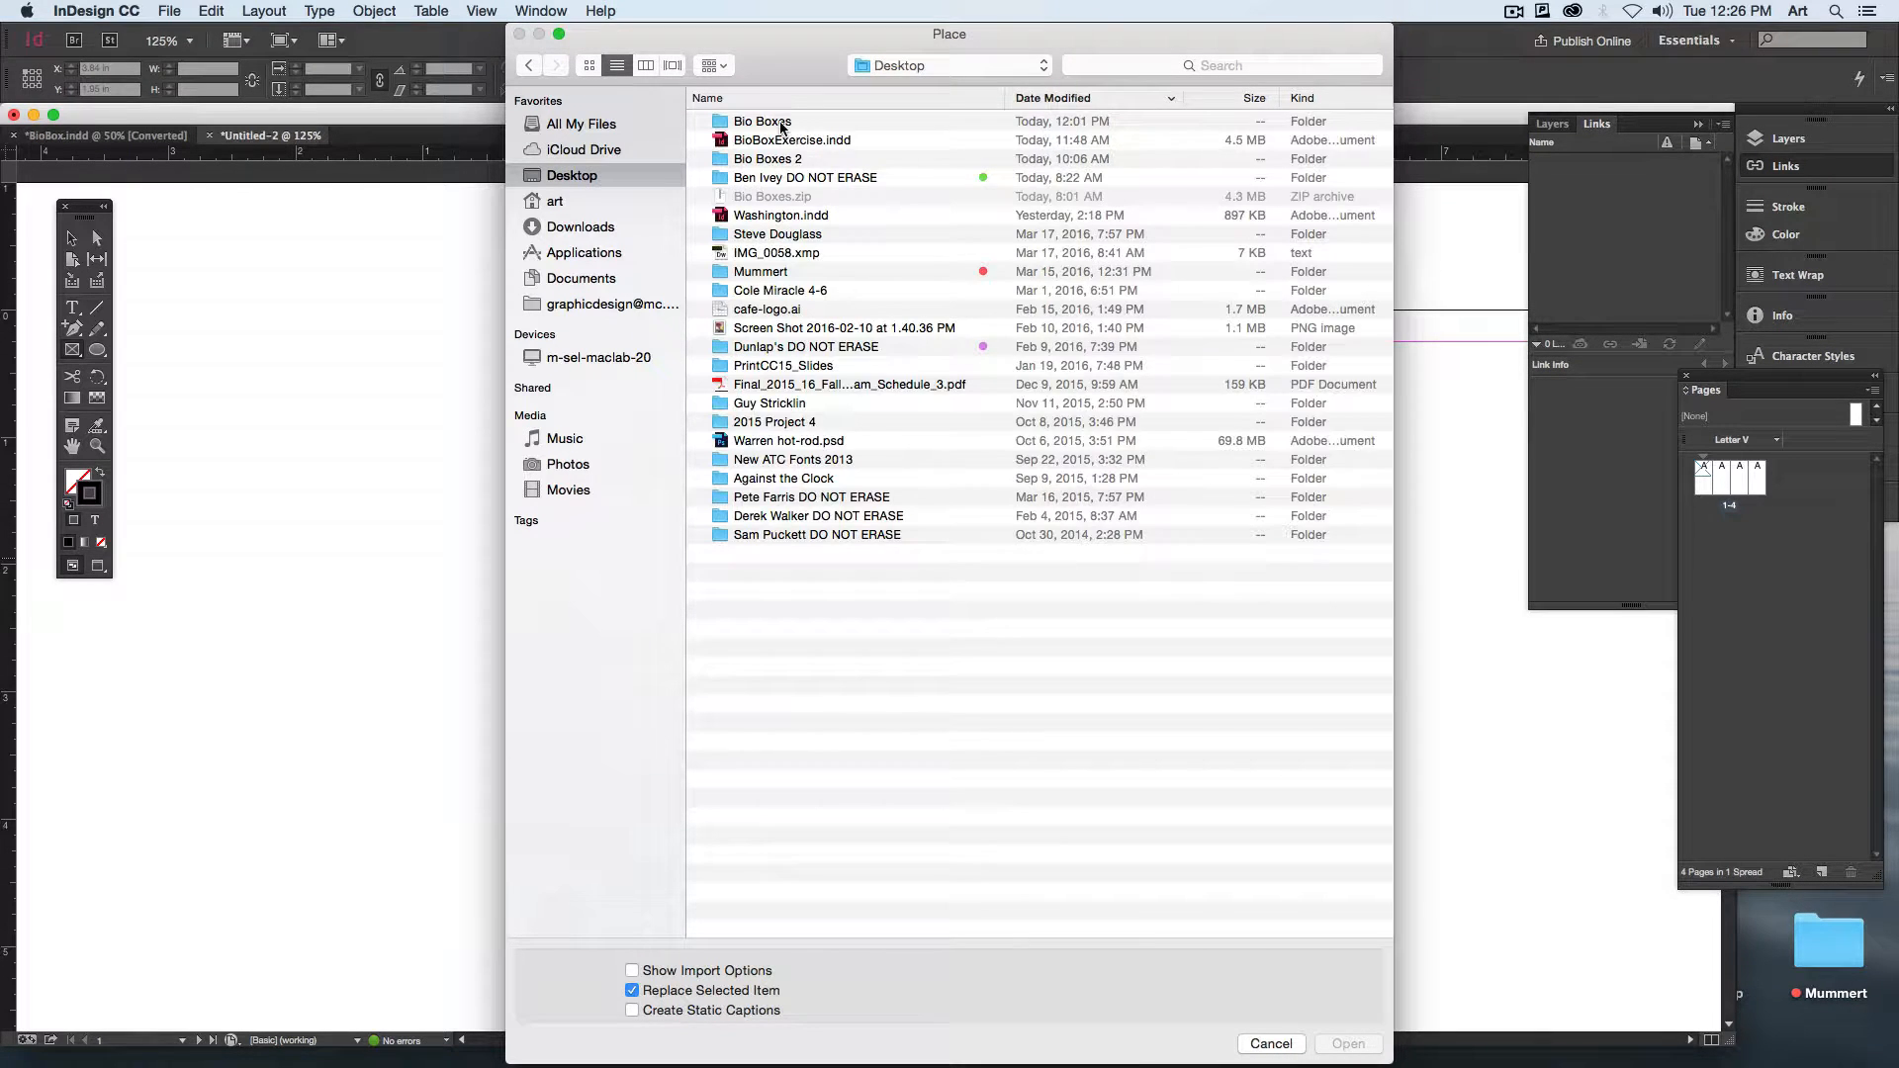
double_click(782, 123)
left_click(847, 162)
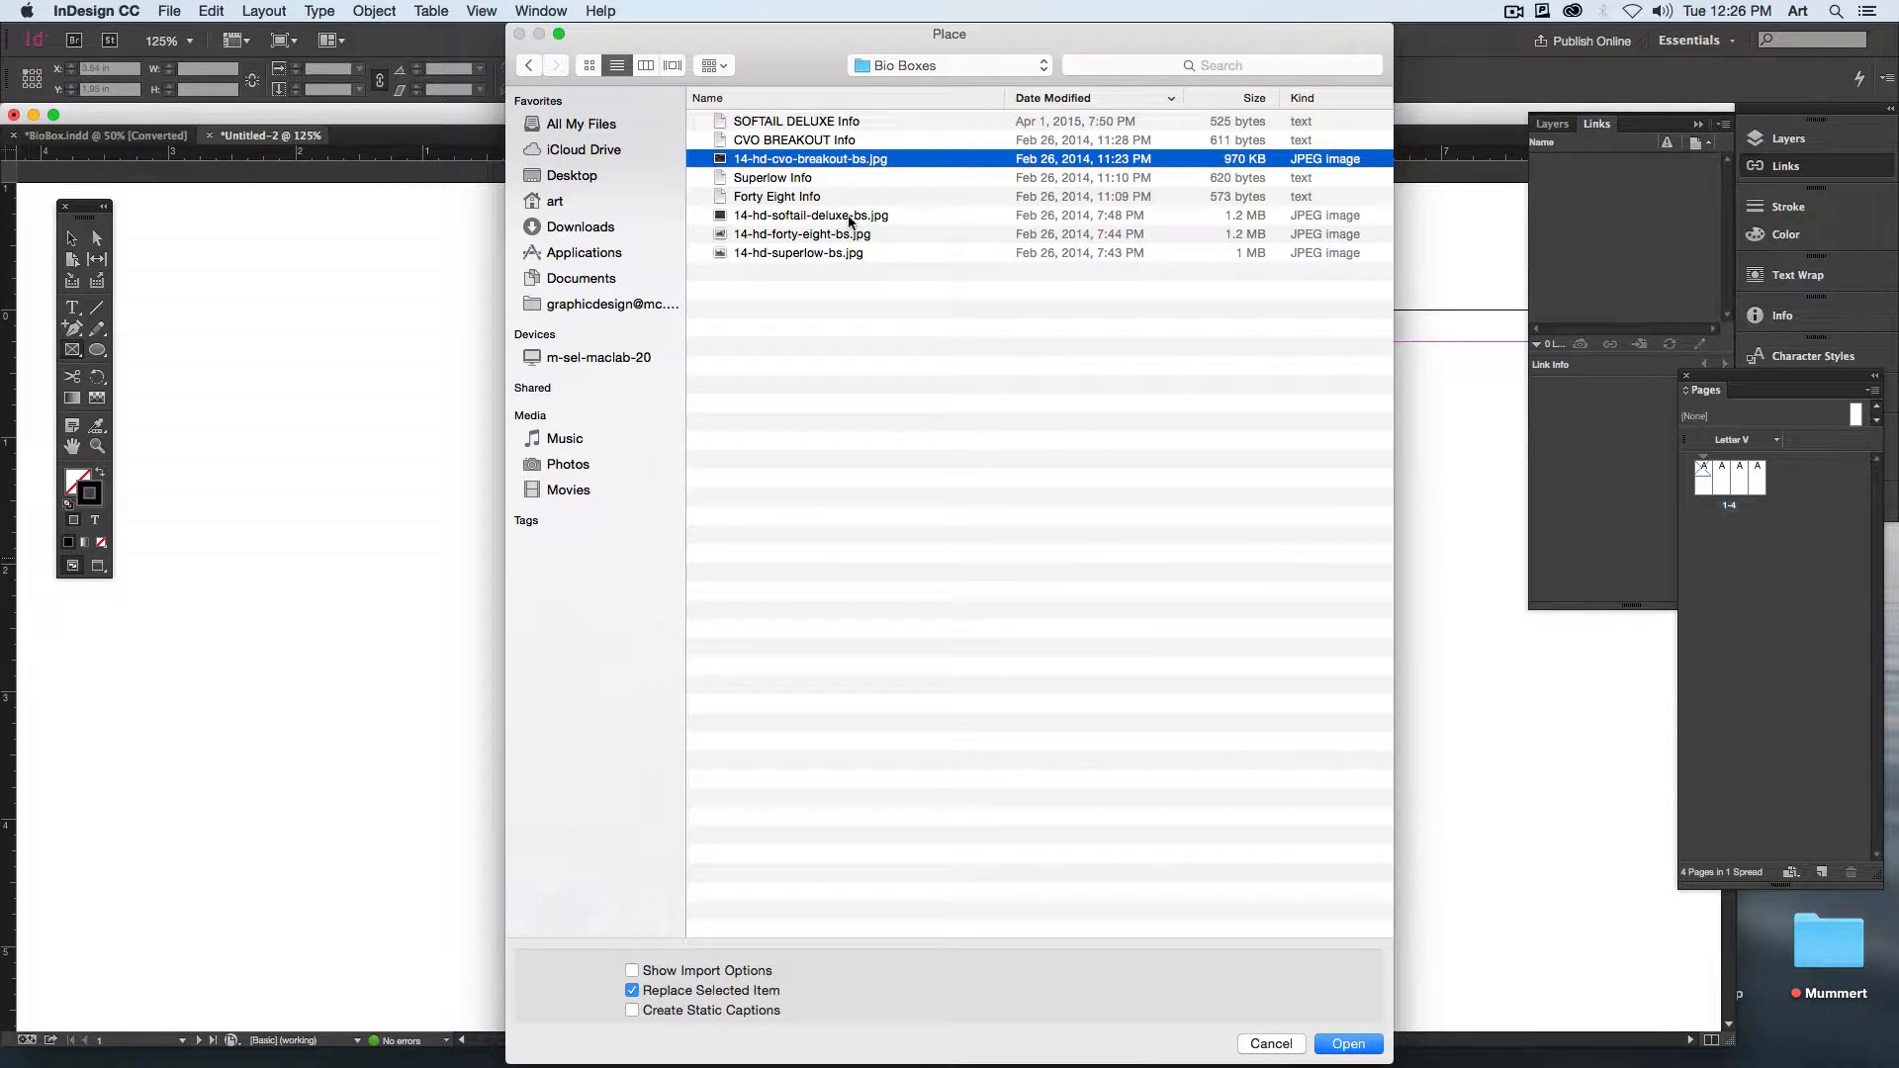
left_click(840, 224)
key("space")
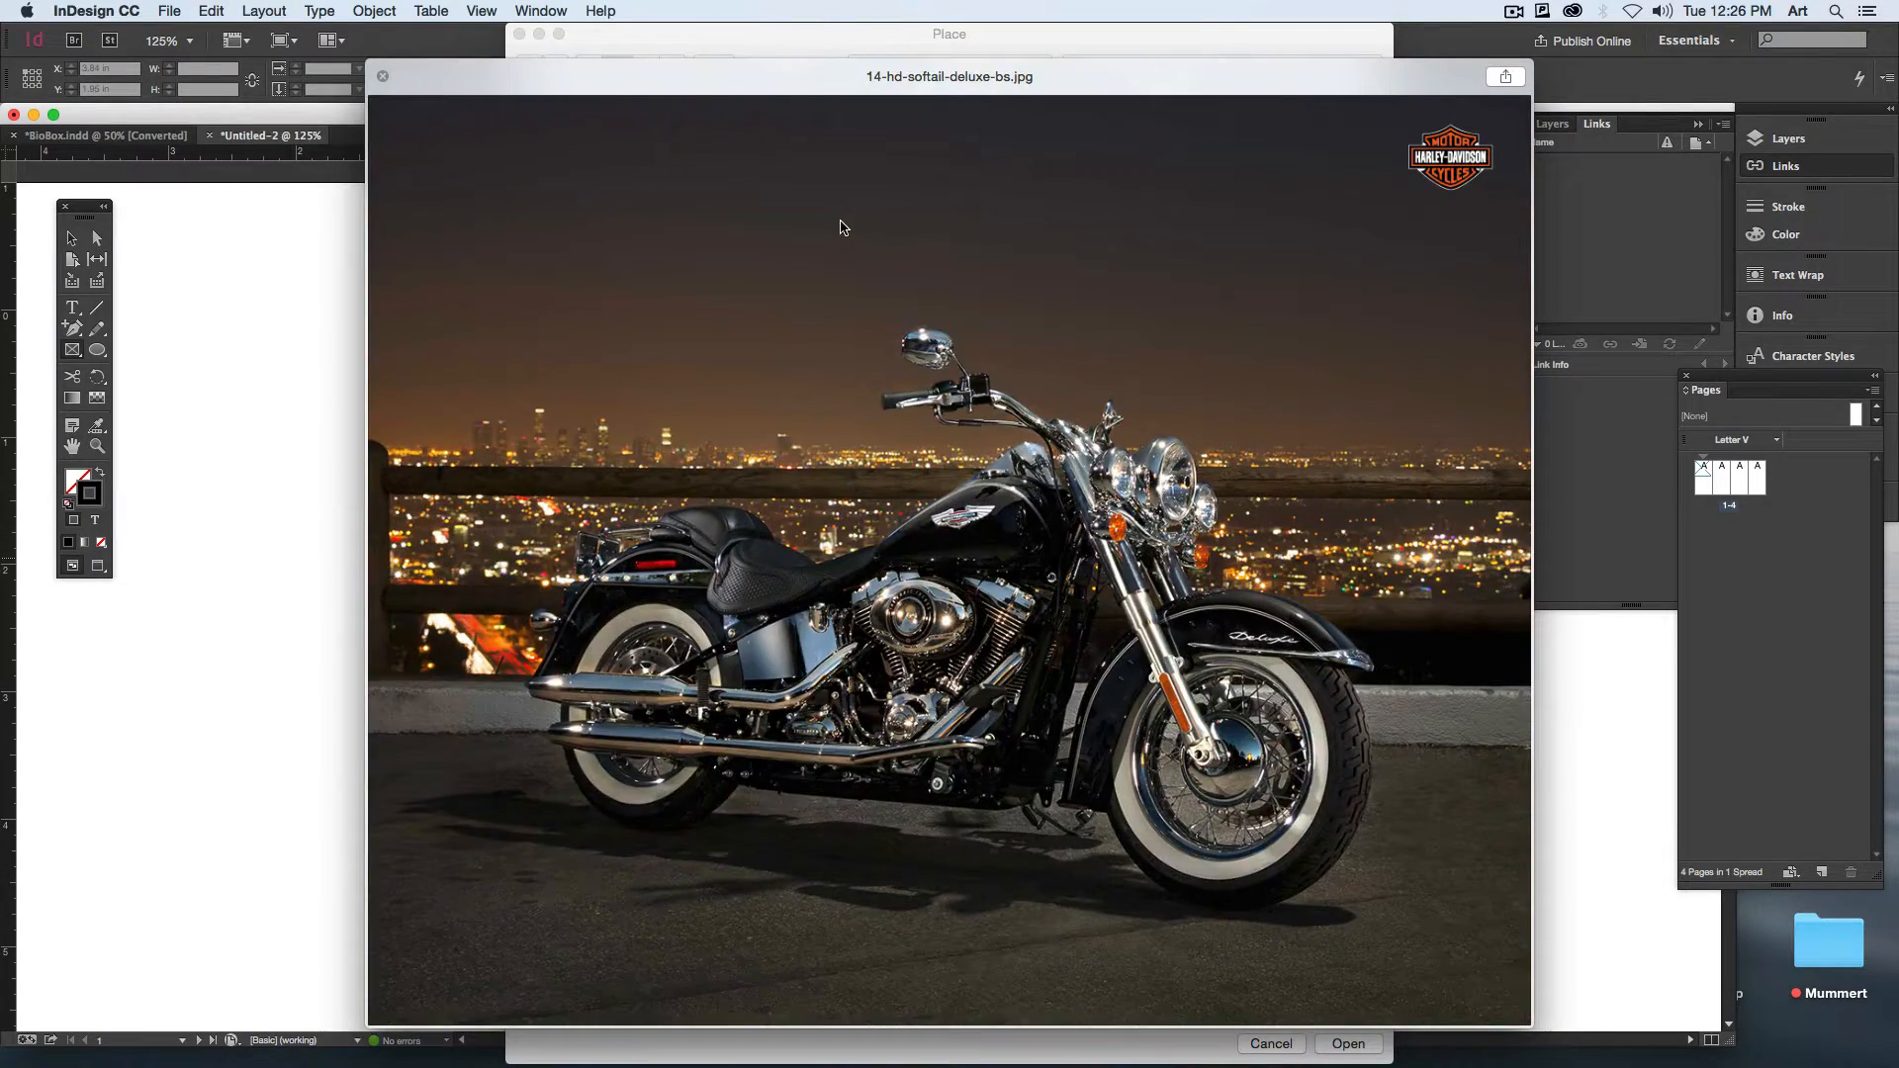
key("Down")
key("Down")
key("Up")
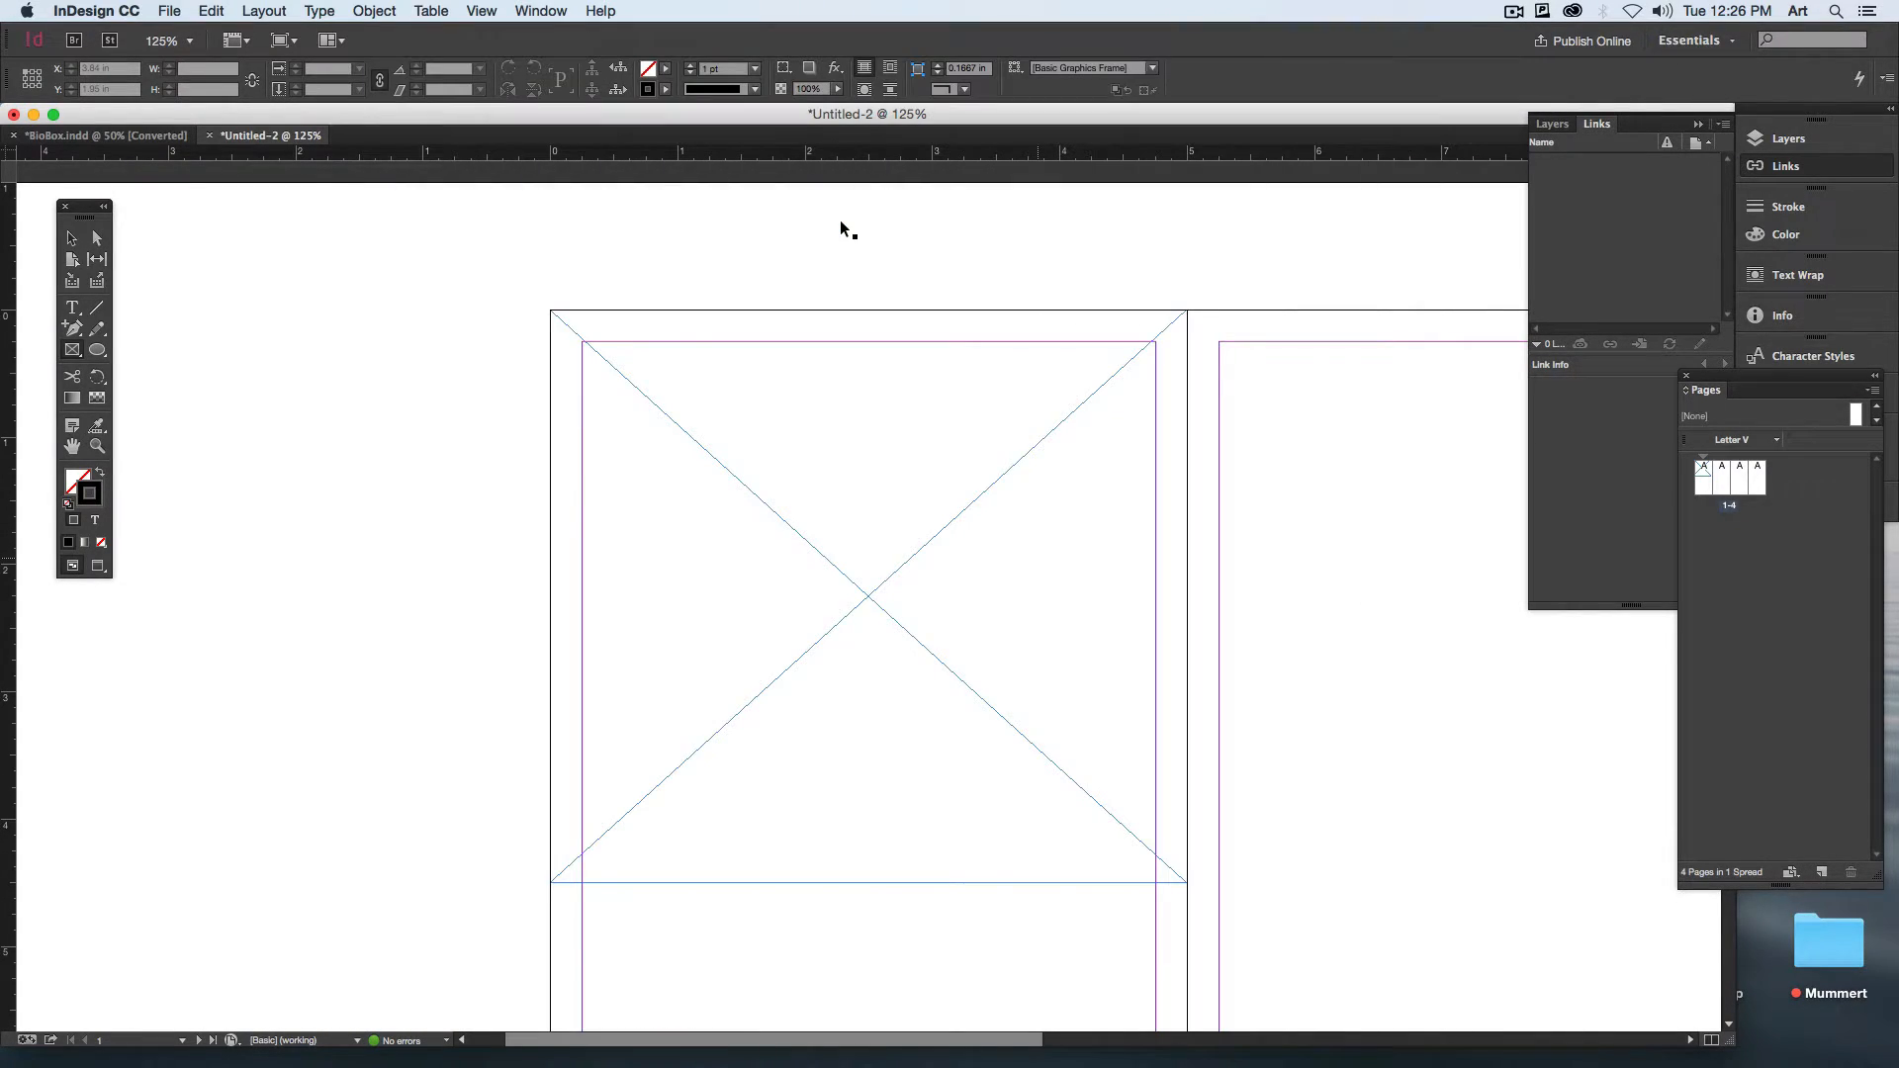
Step: Place the photo in page 1's picture frame and fit it to fill the frame proportionally
left_click(727, 680)
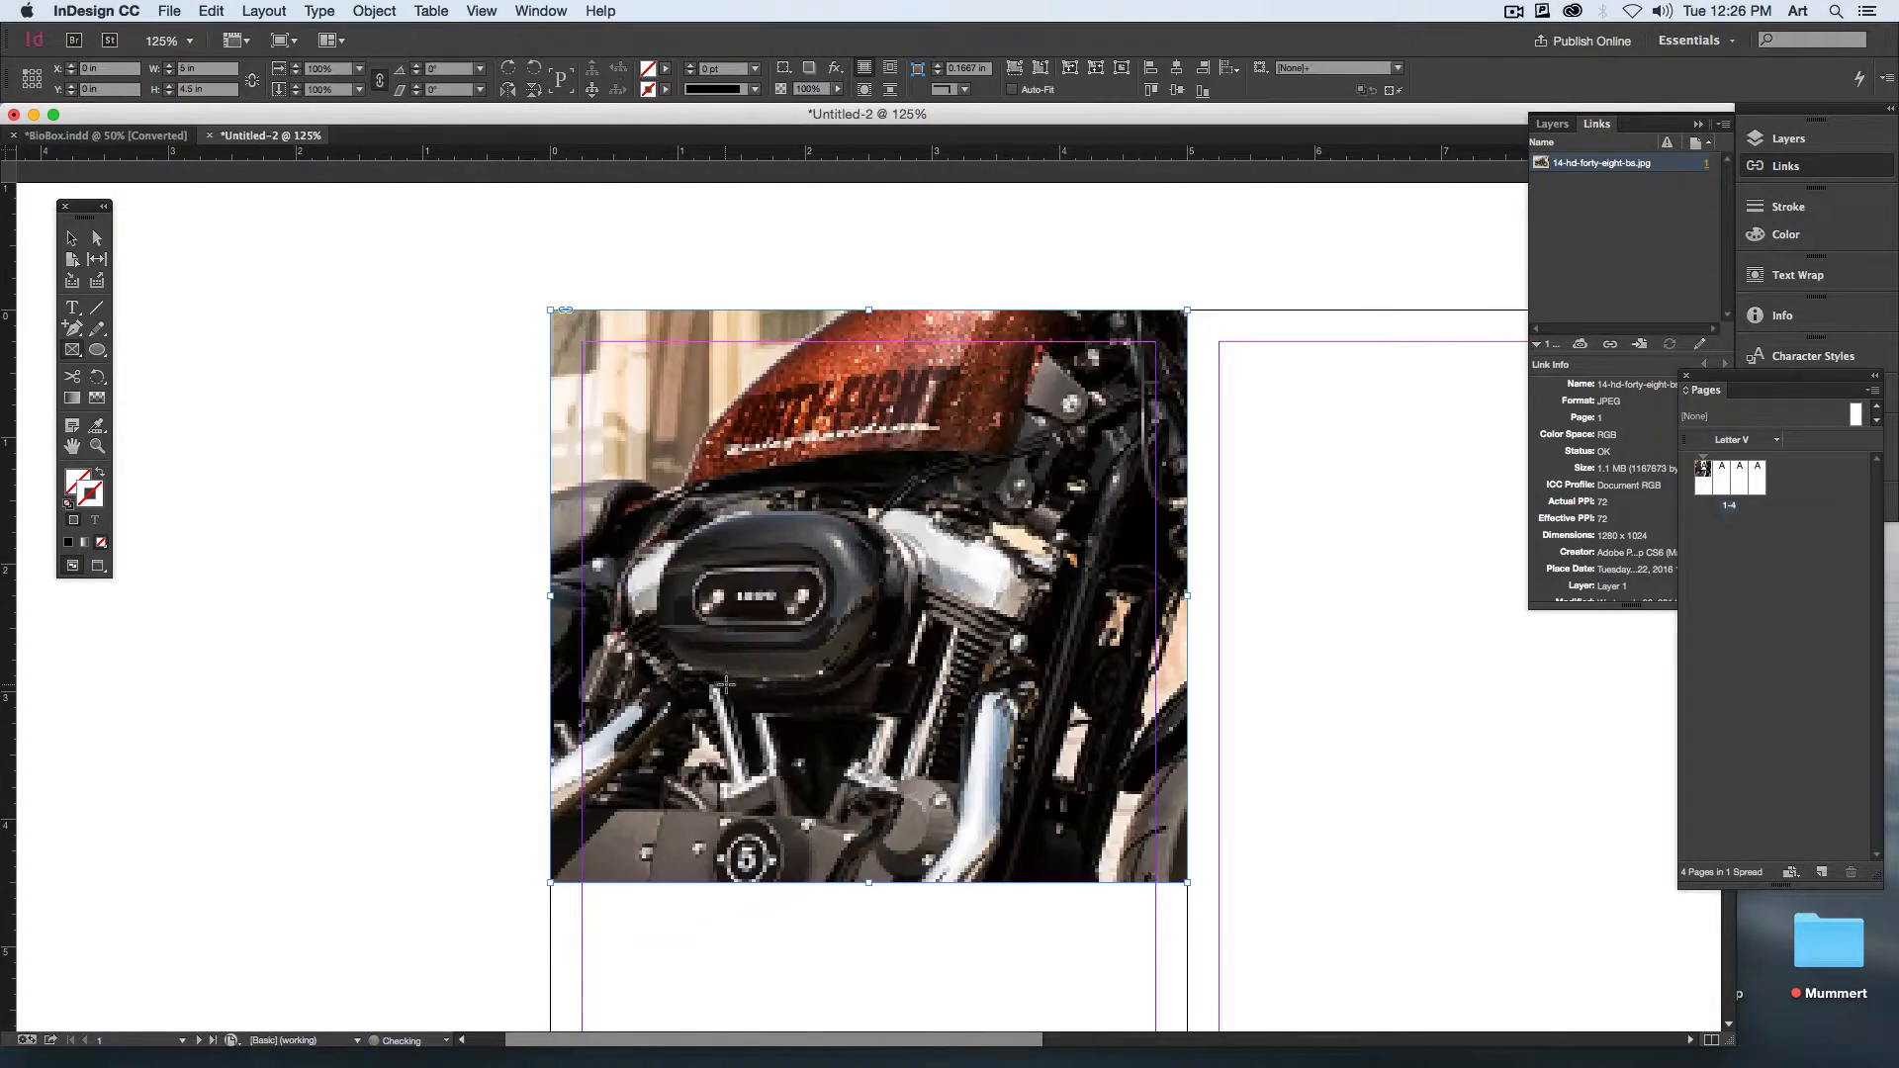
left_click(1015, 68)
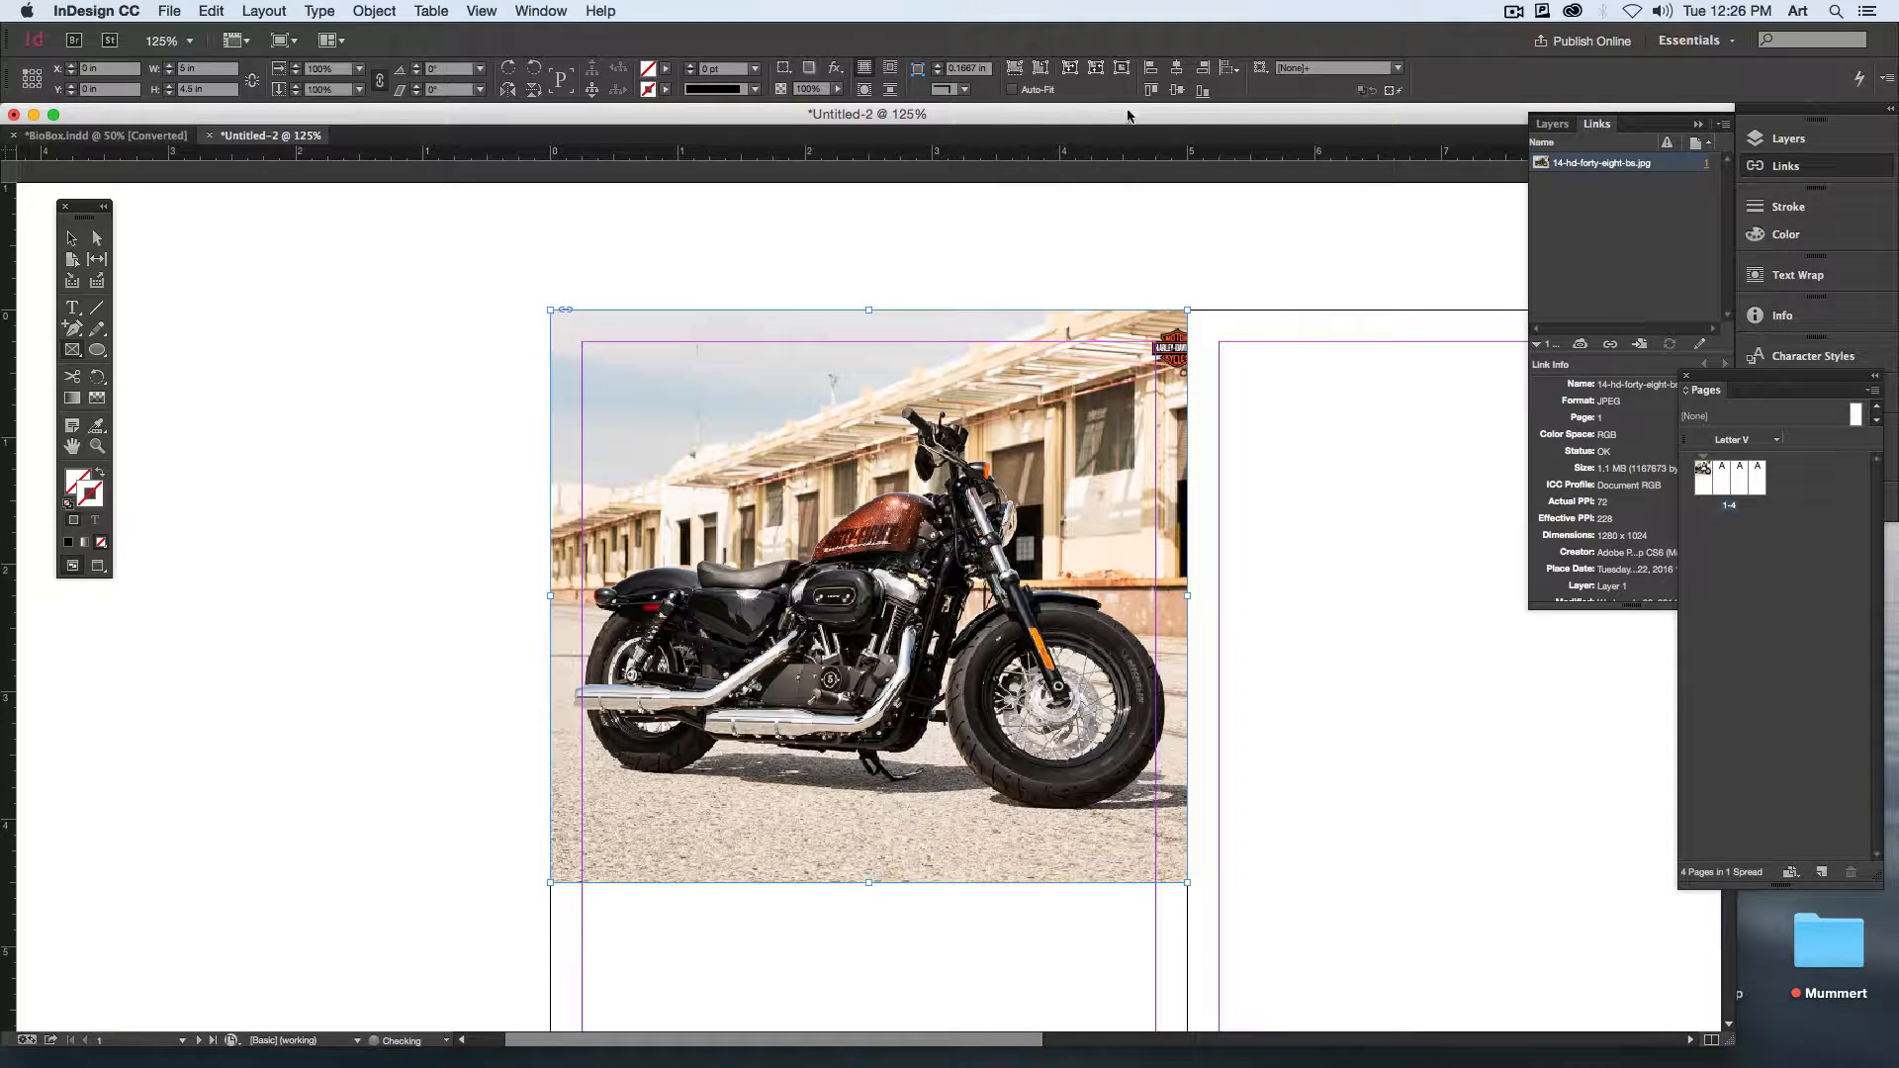
left_click(206, 296)
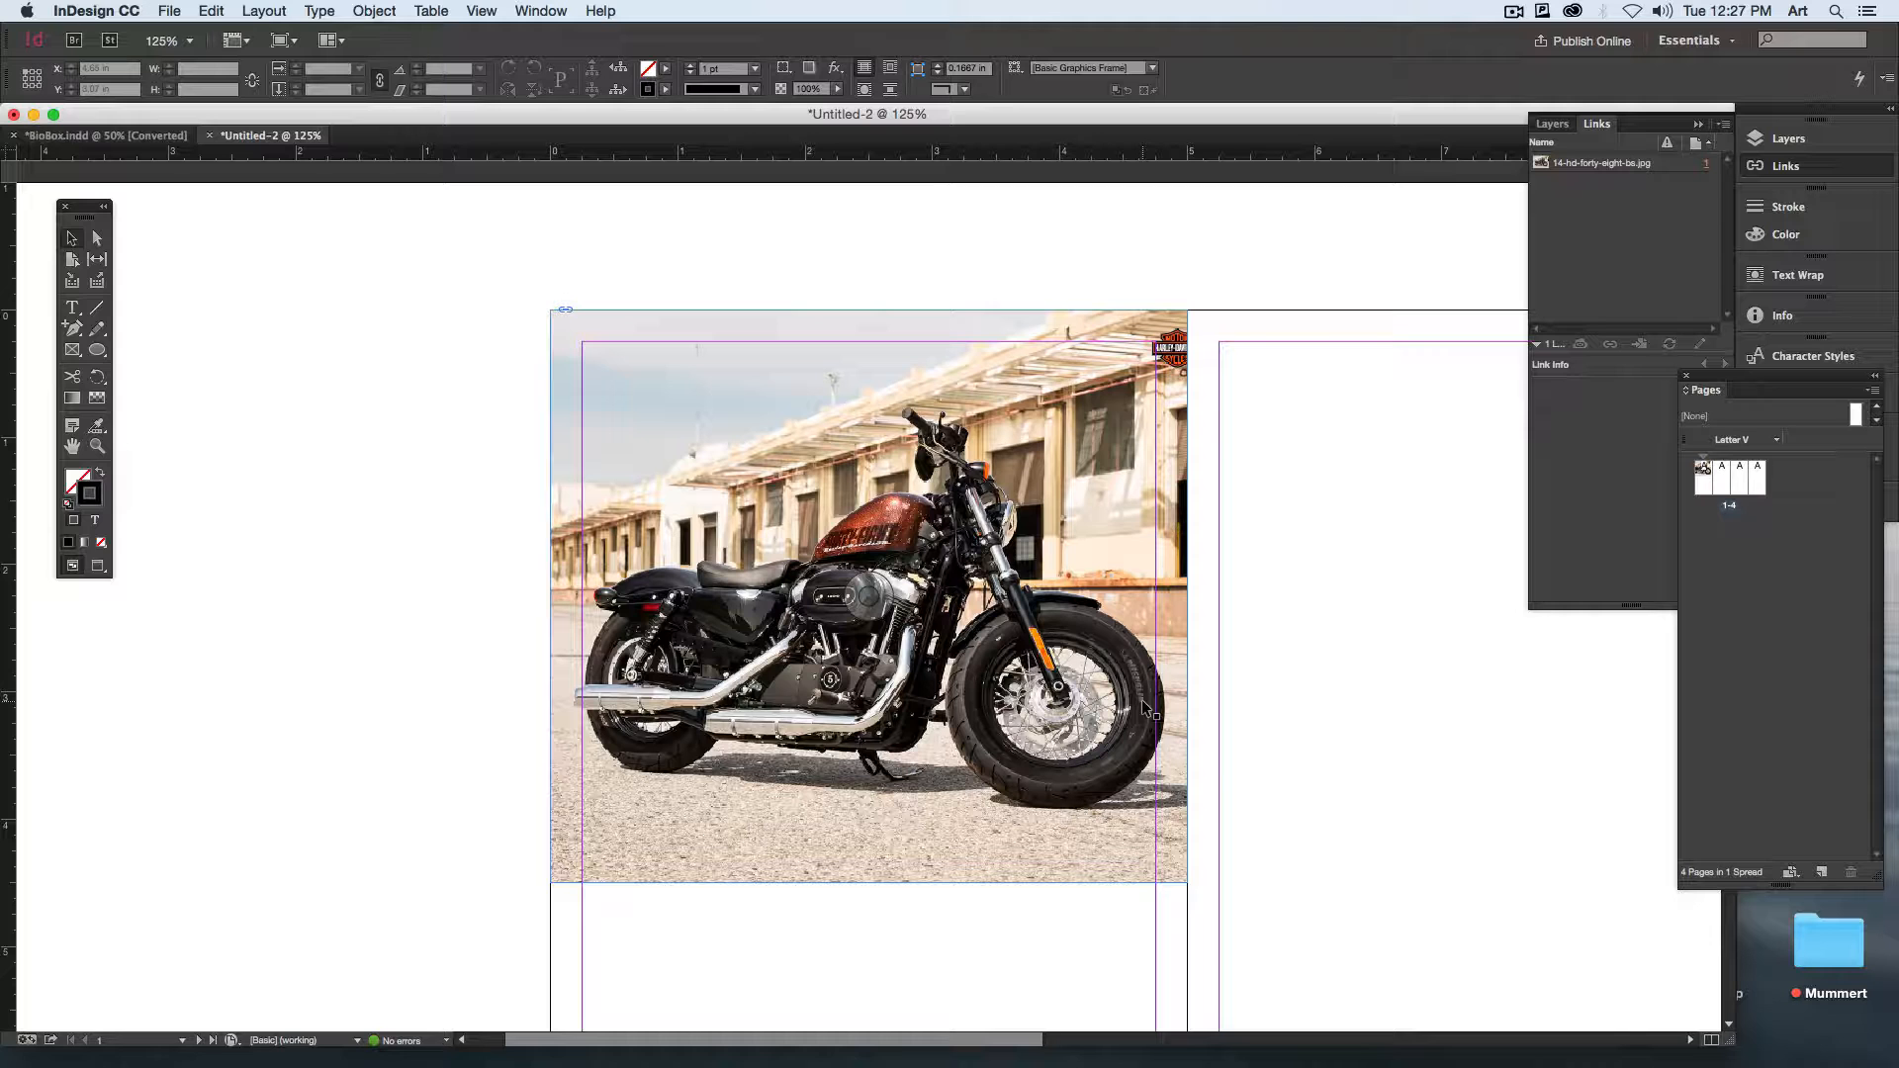
Step: Open the placed motorcycle photo from page 1 for editing in Adobe Photoshop CC 2015 16.0.0
scroll(1088, 712, "down", 3)
scroll(1088, 713, "right", 3)
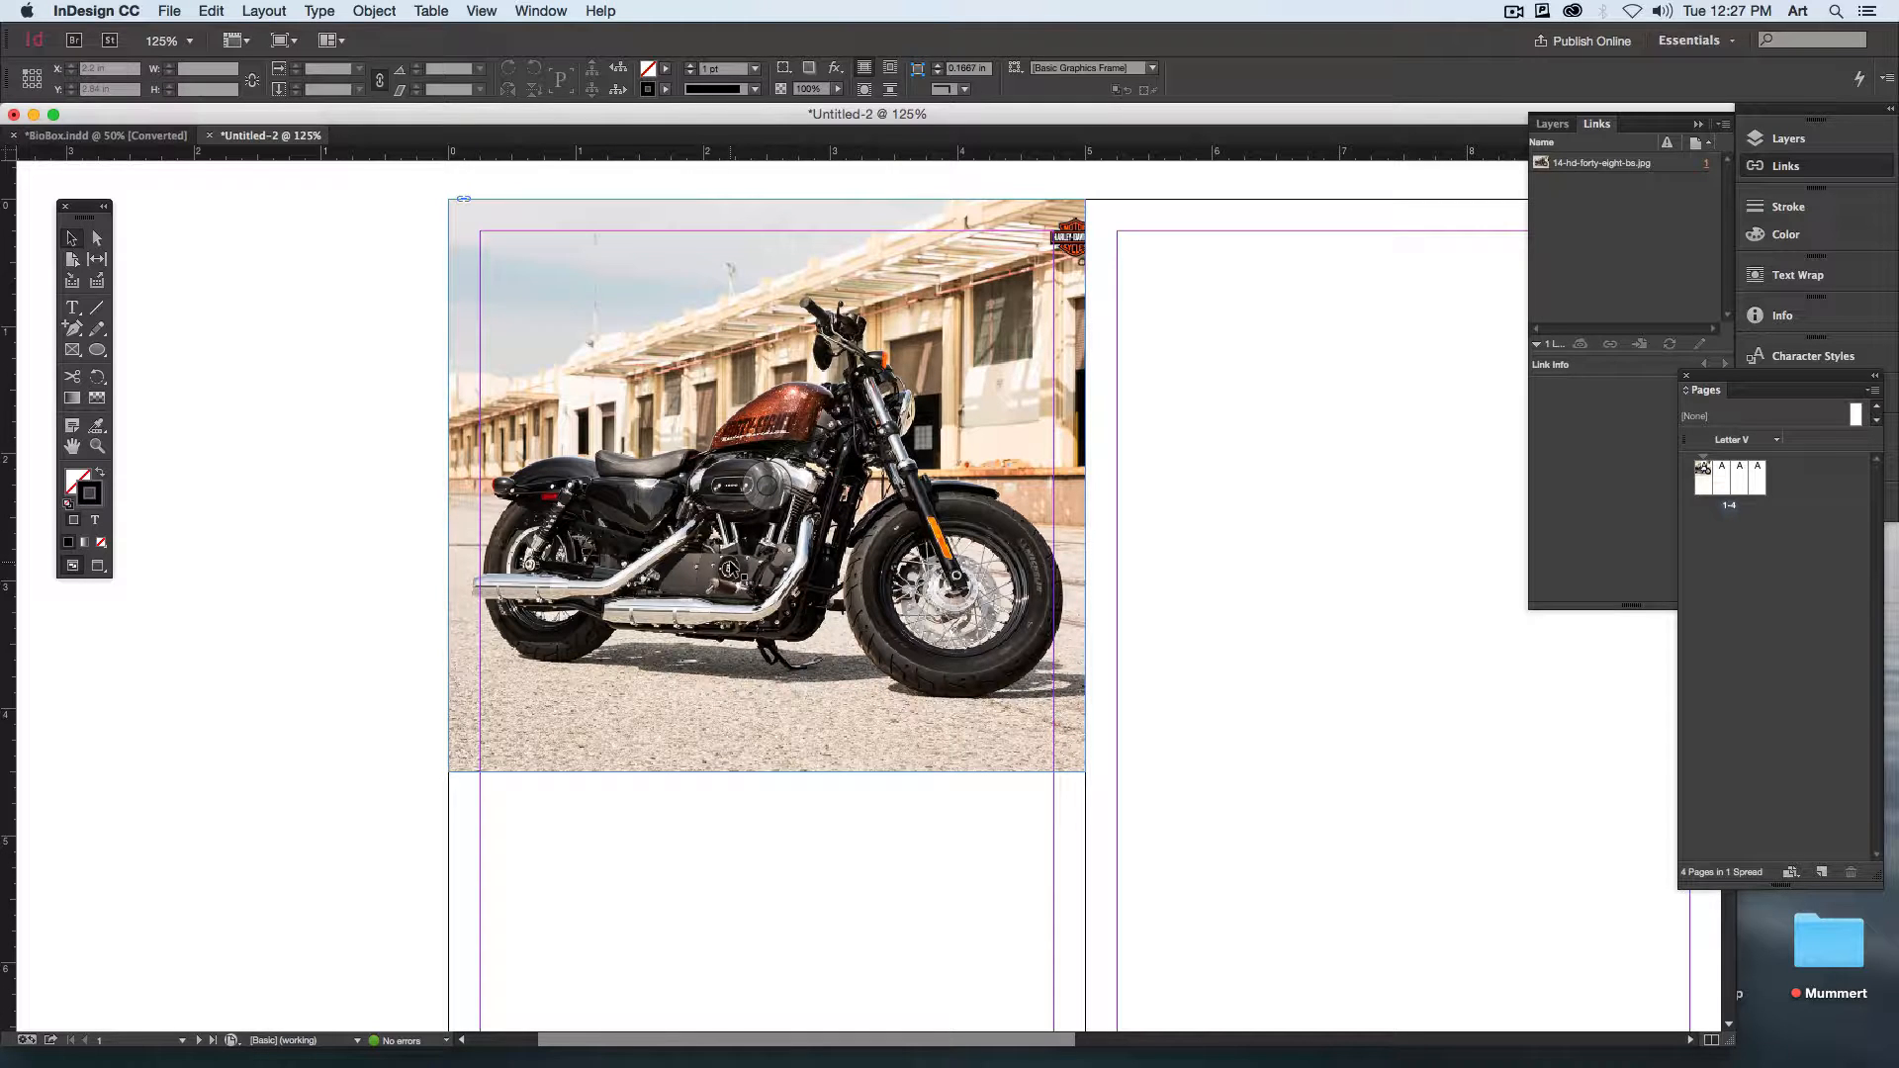
left_click(752, 482)
right_click(697, 519)
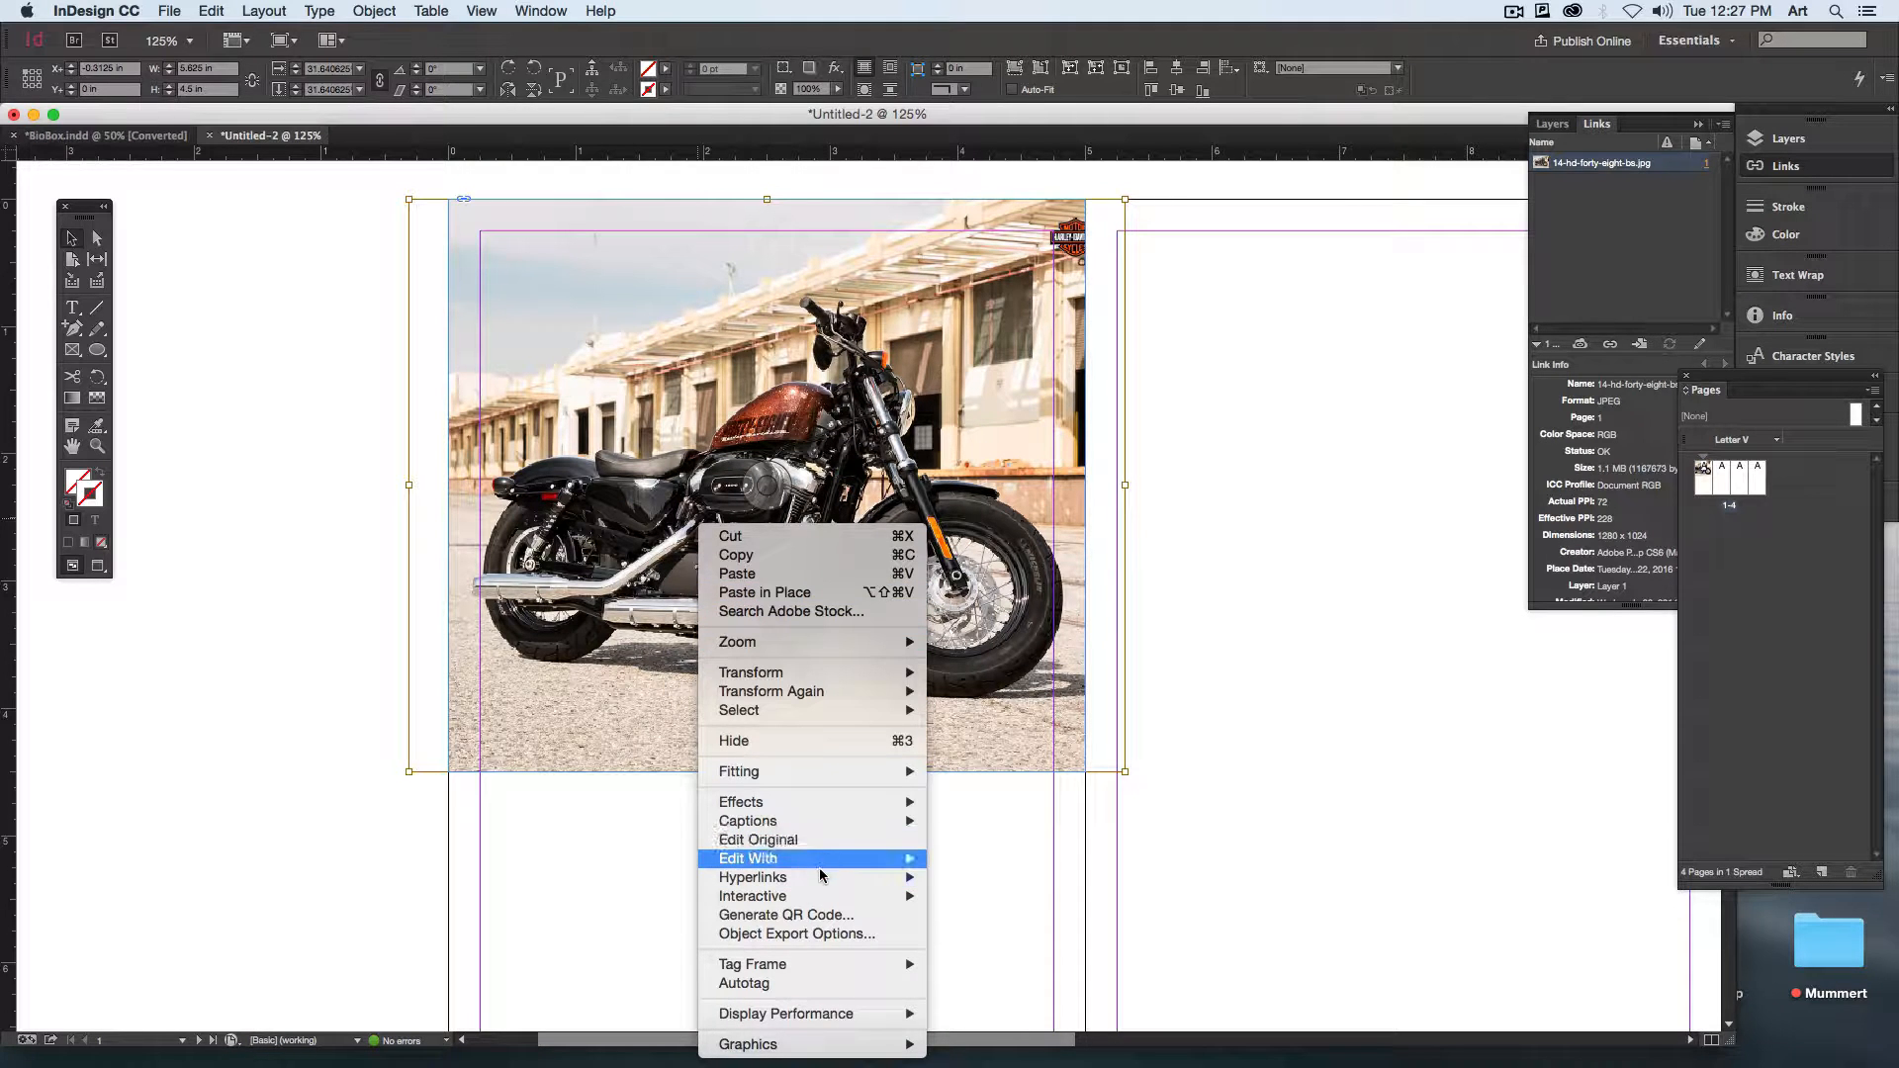
mouse_move(820, 870)
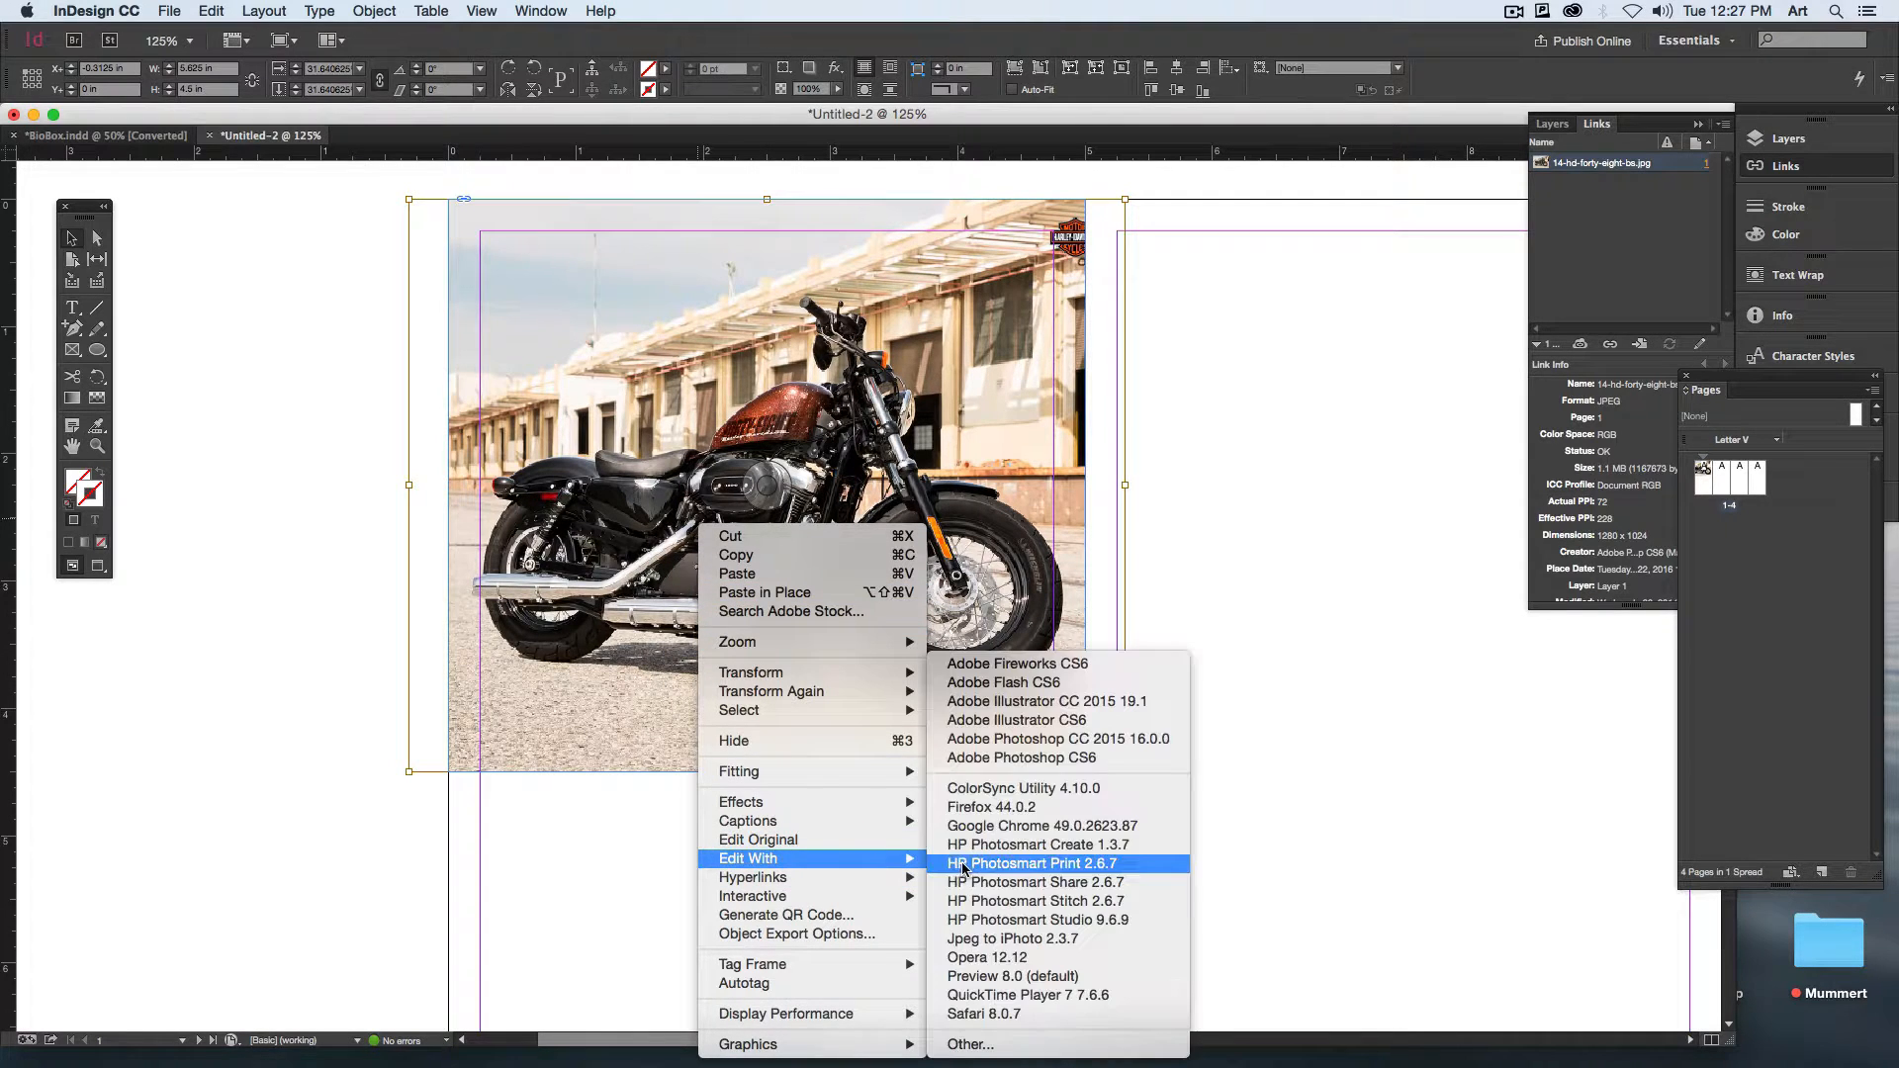
left_click(1163, 743)
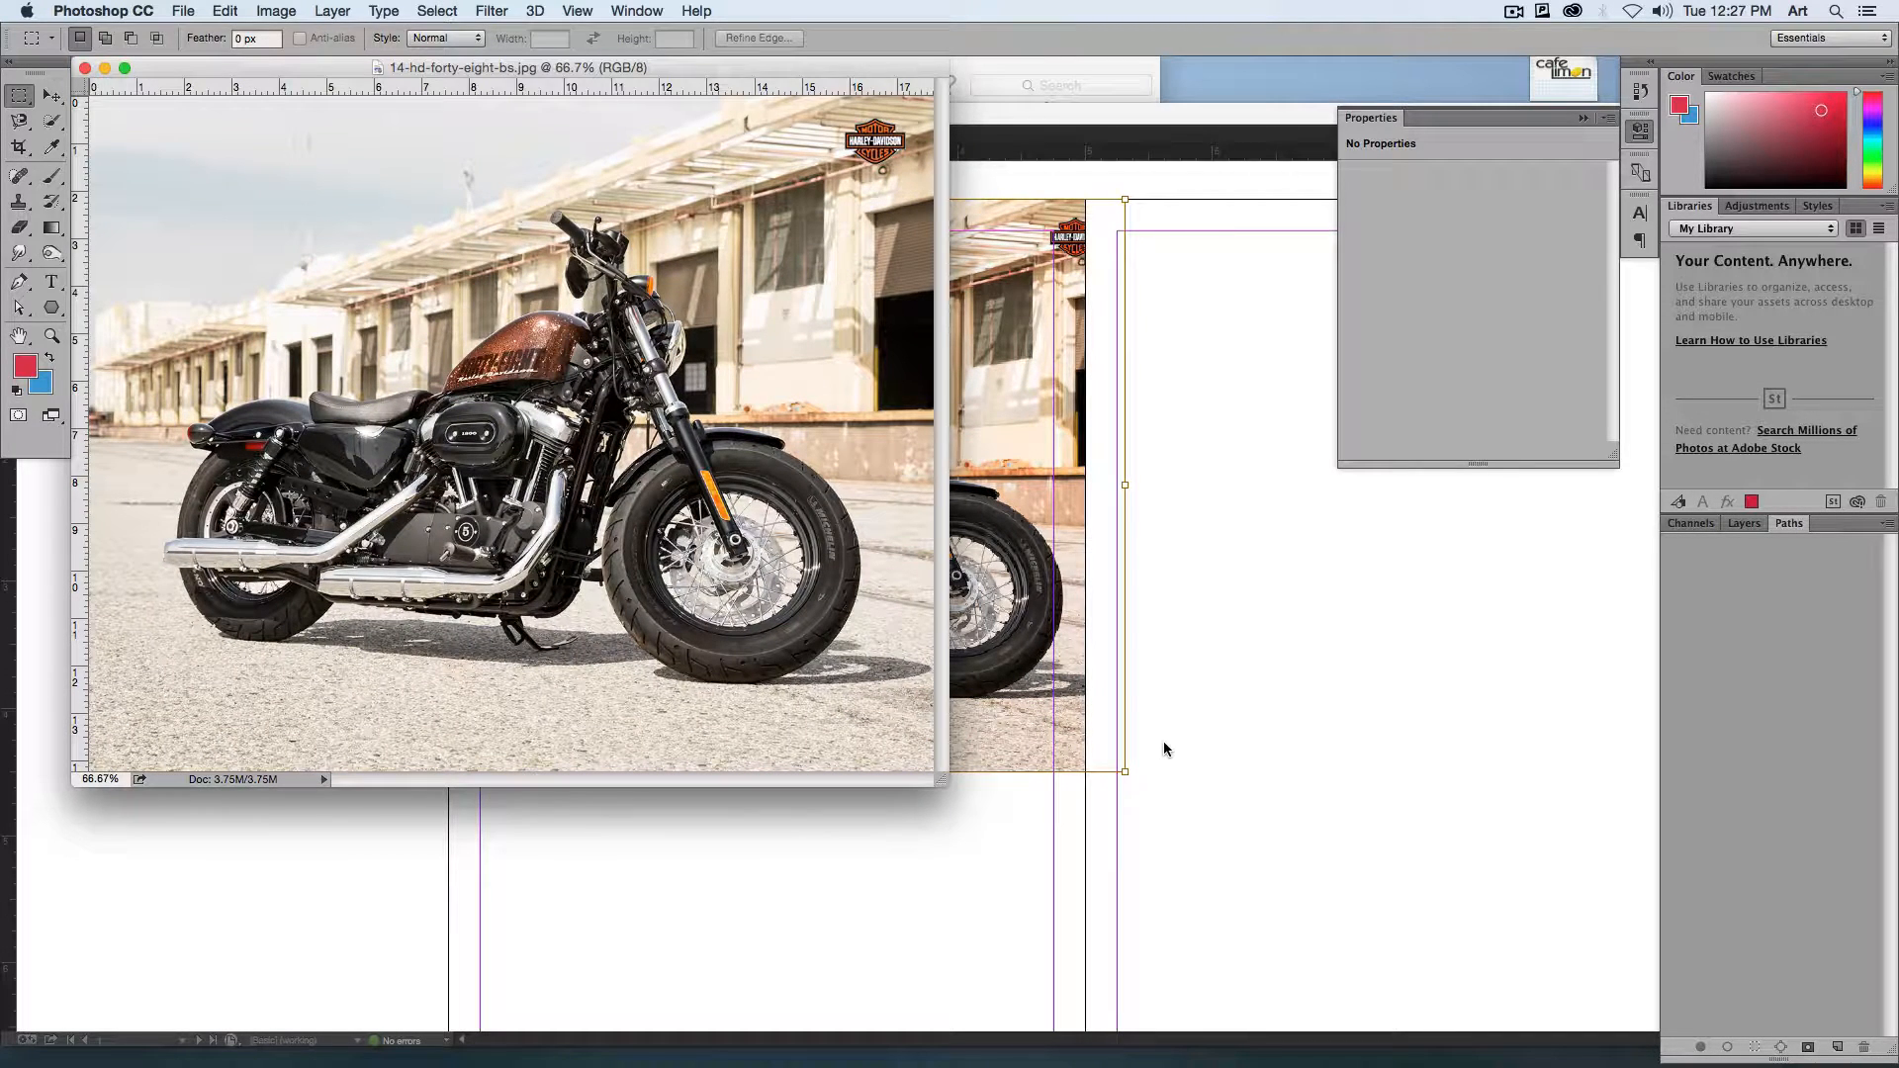
Step: Show the photo in full-screen mode, center it in the workspace and detach Paths as a floating panel
key("f")
left_click_drag(1365, 744, 1168, 733)
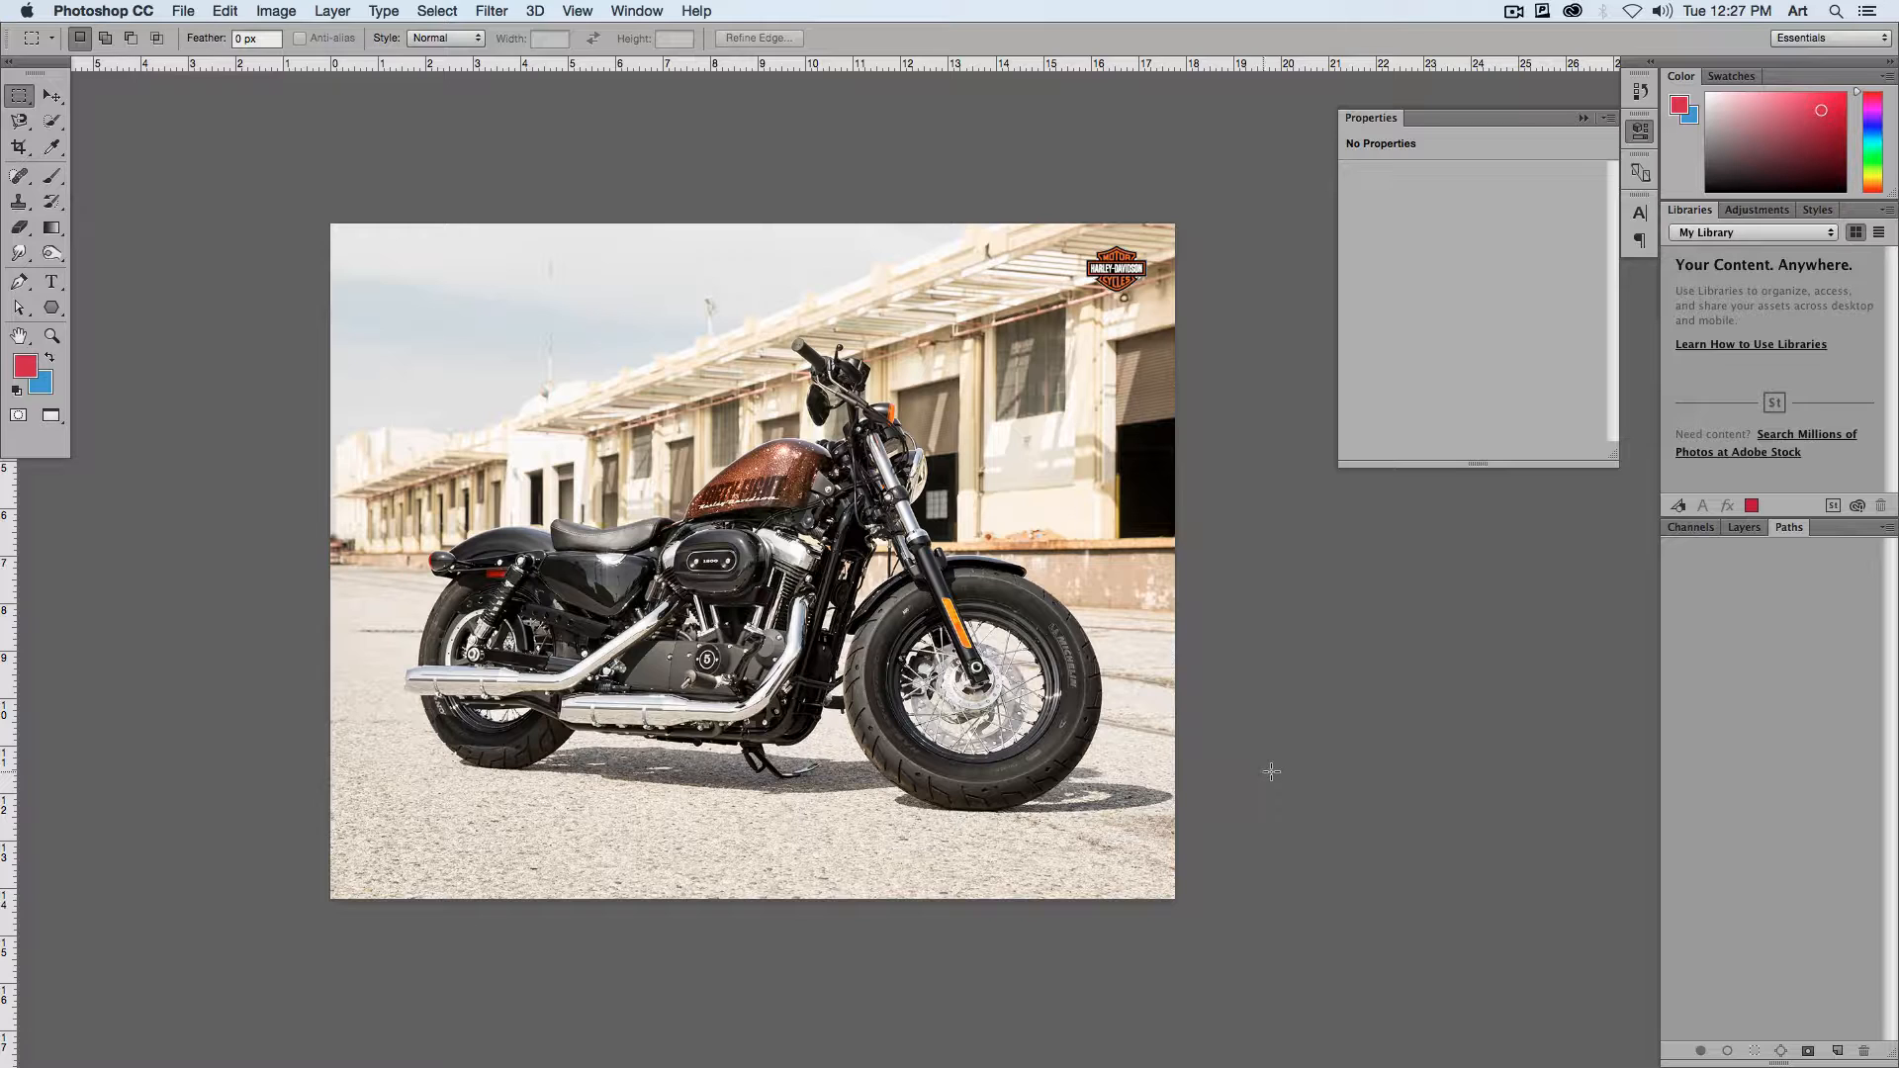
left_click_drag(1788, 531, 1131, 160)
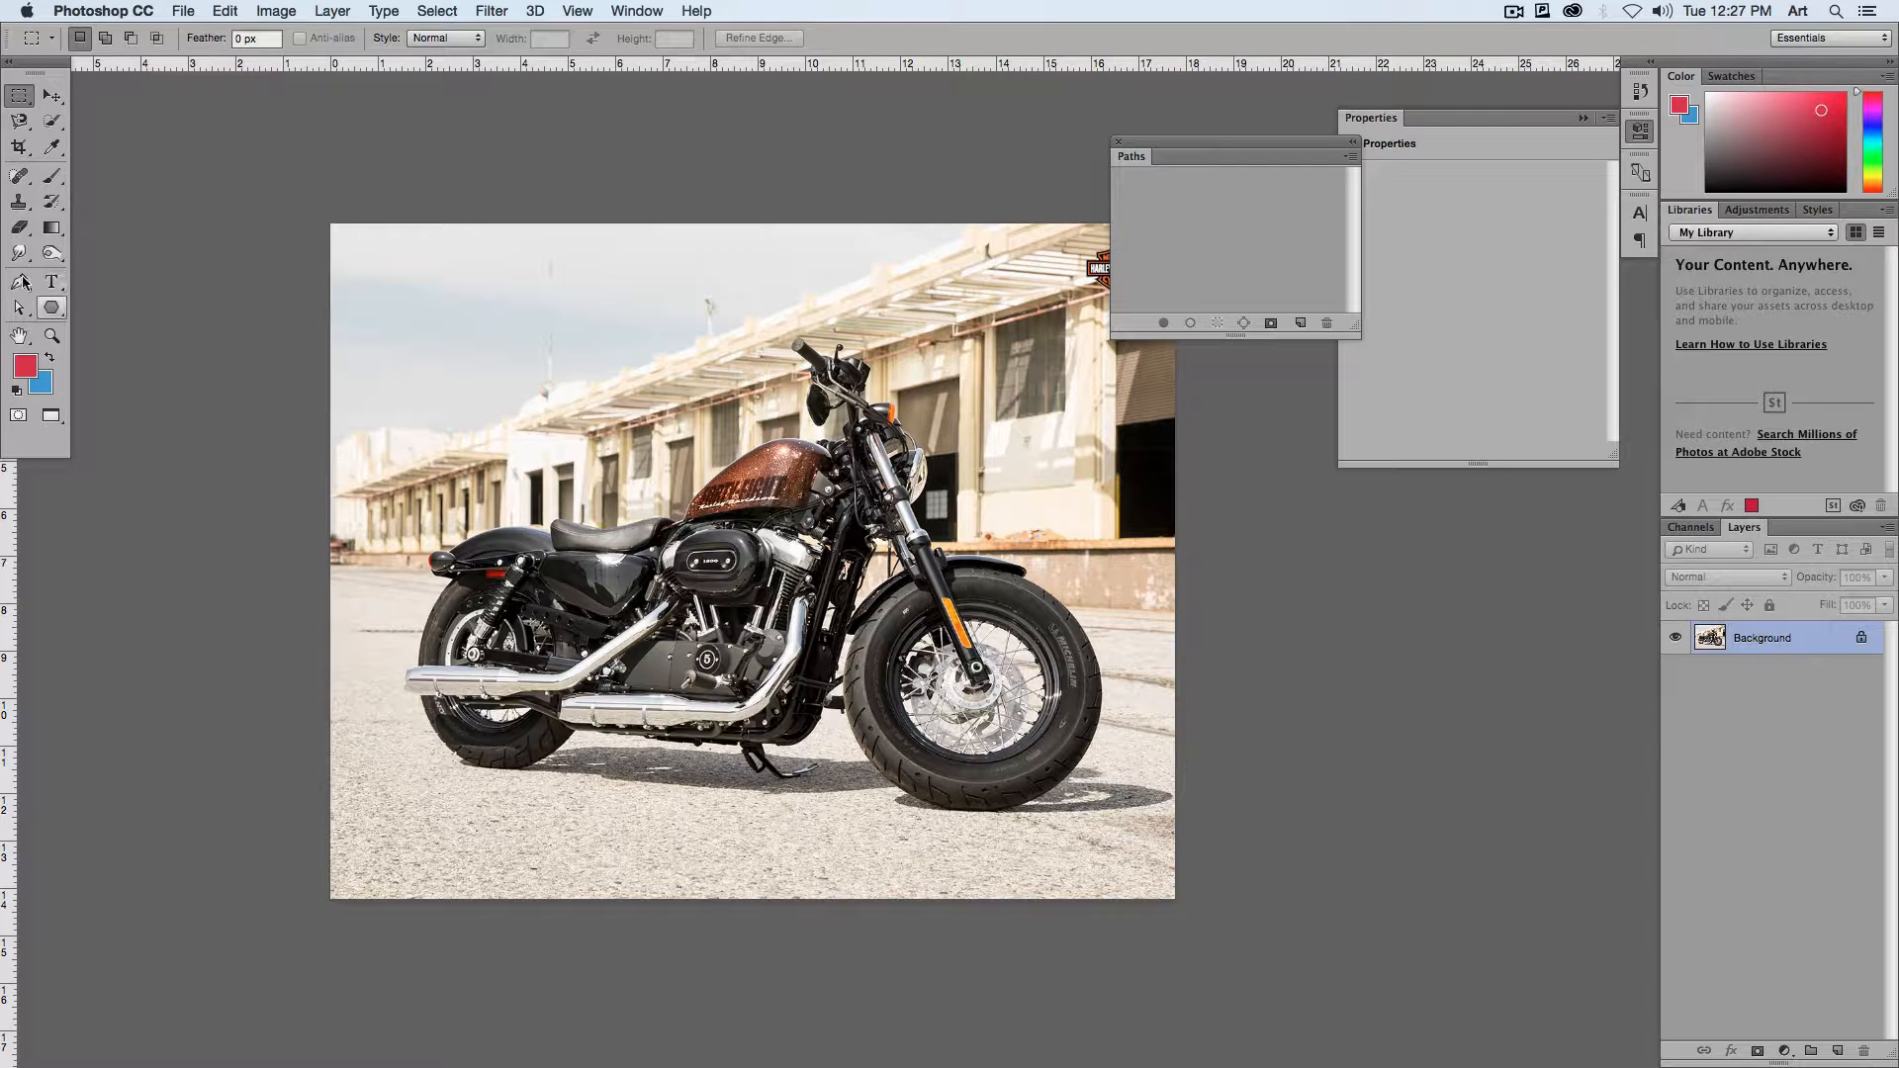
Step: Change the active shape tool from Polygon to Ellipse
left_click(51, 309)
left_click(52, 311)
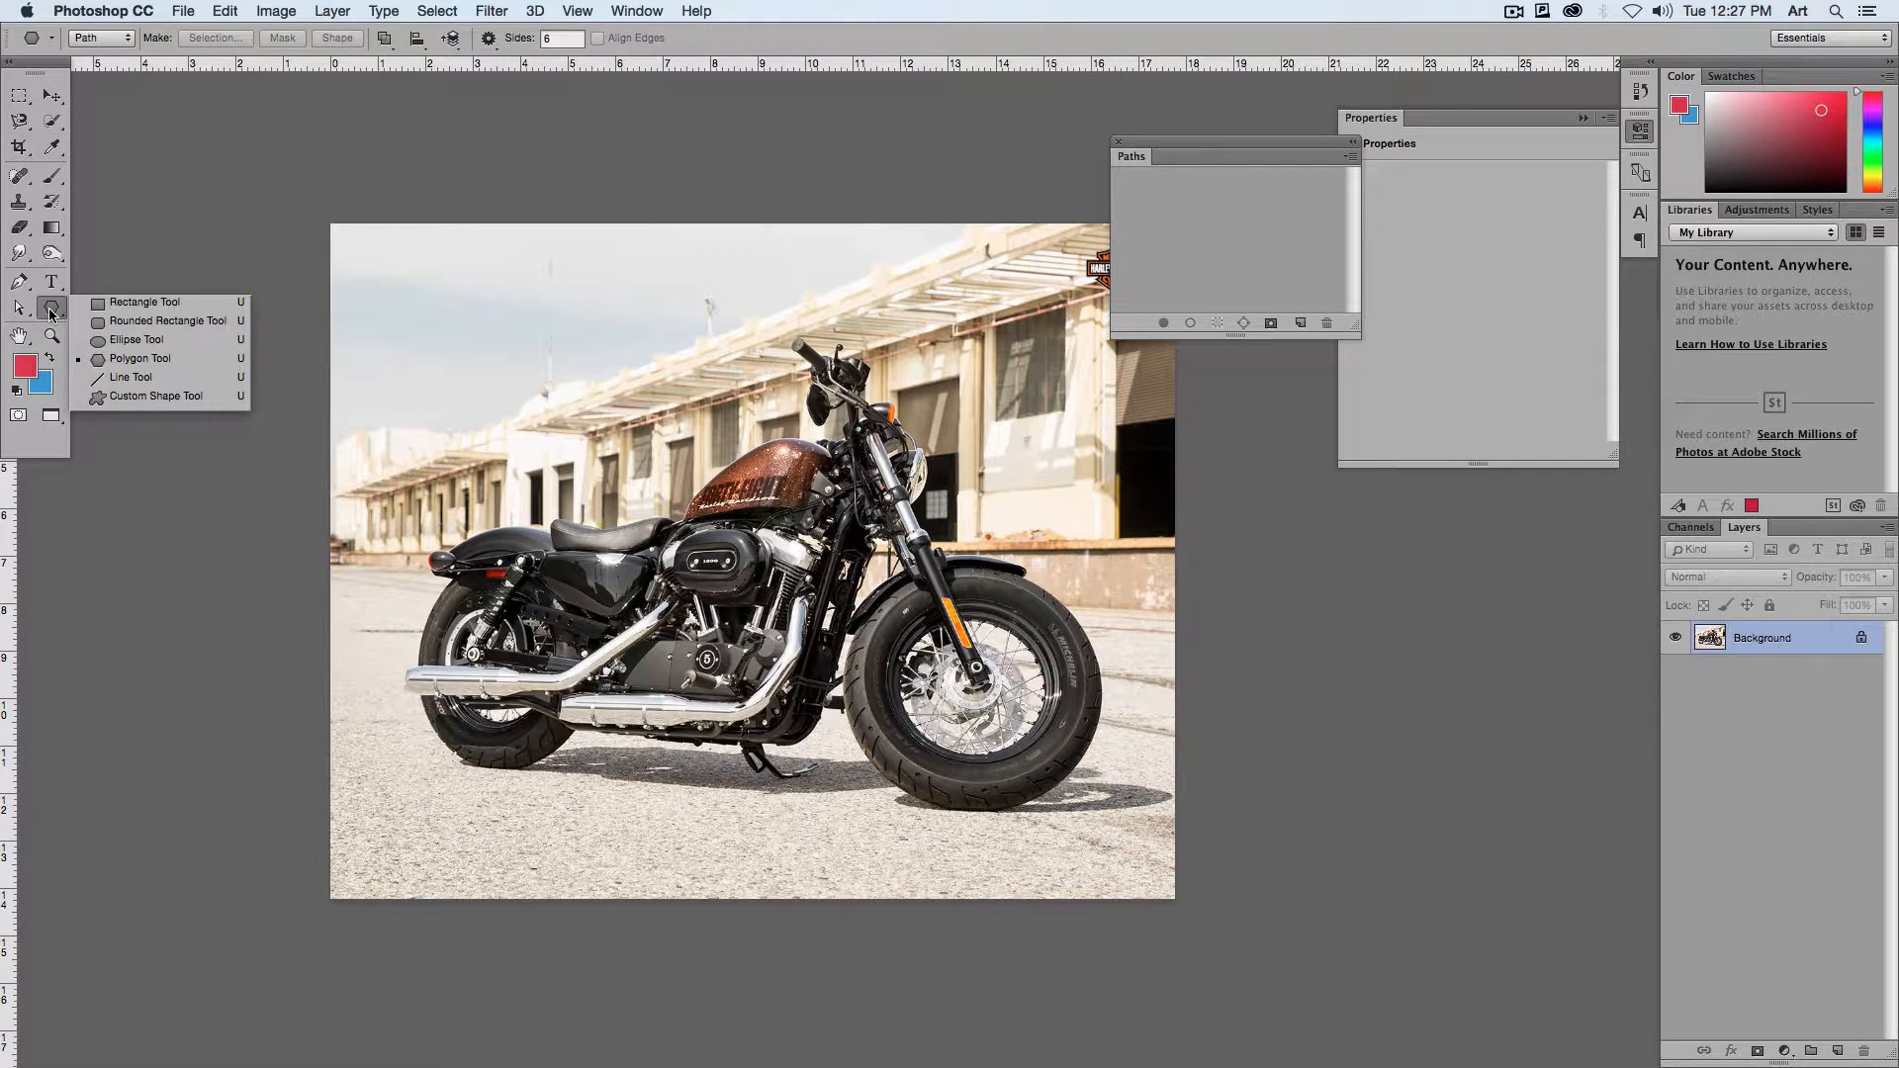
left_click(111, 341)
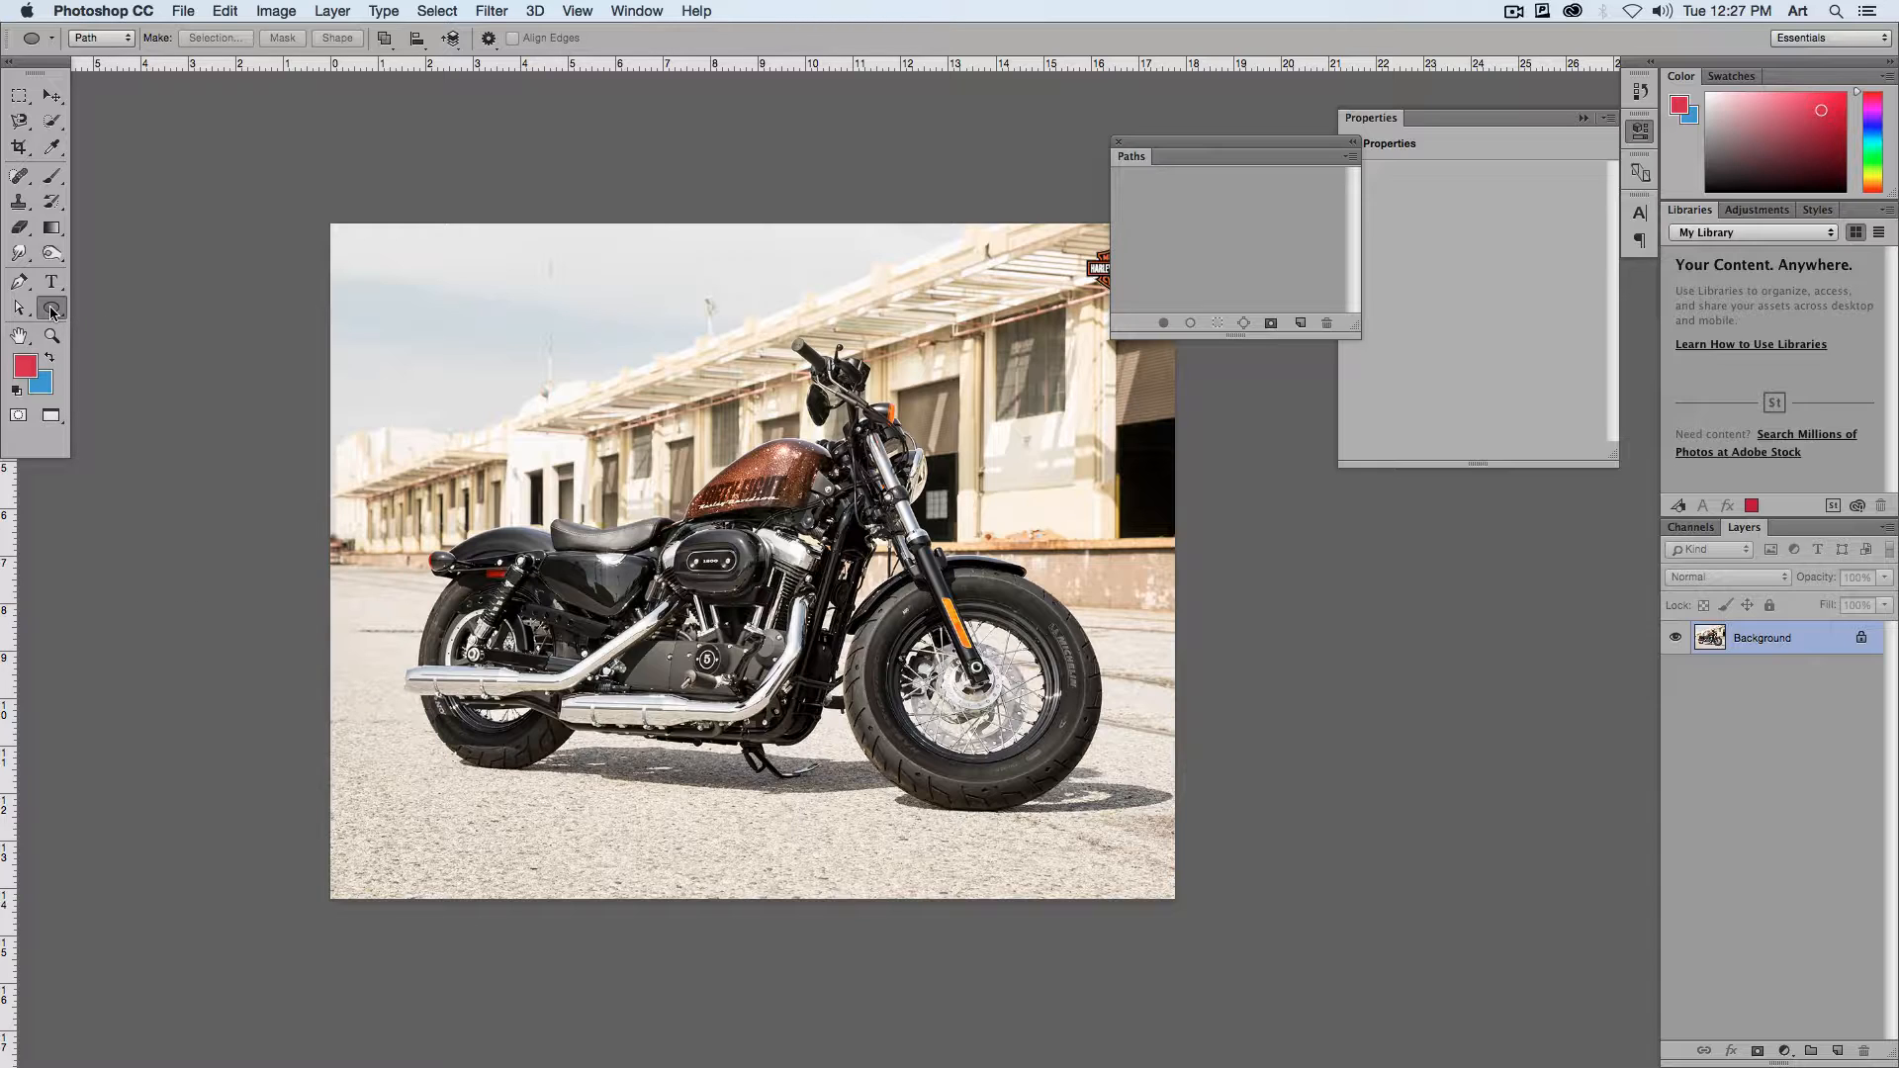
left_click(53, 312)
left_click(129, 342)
Step: Try the Ellipse tool in Shape mode with a red ellipse about 471 by 442 px over the motorcycle's rear, and undo it
left_click(103, 40)
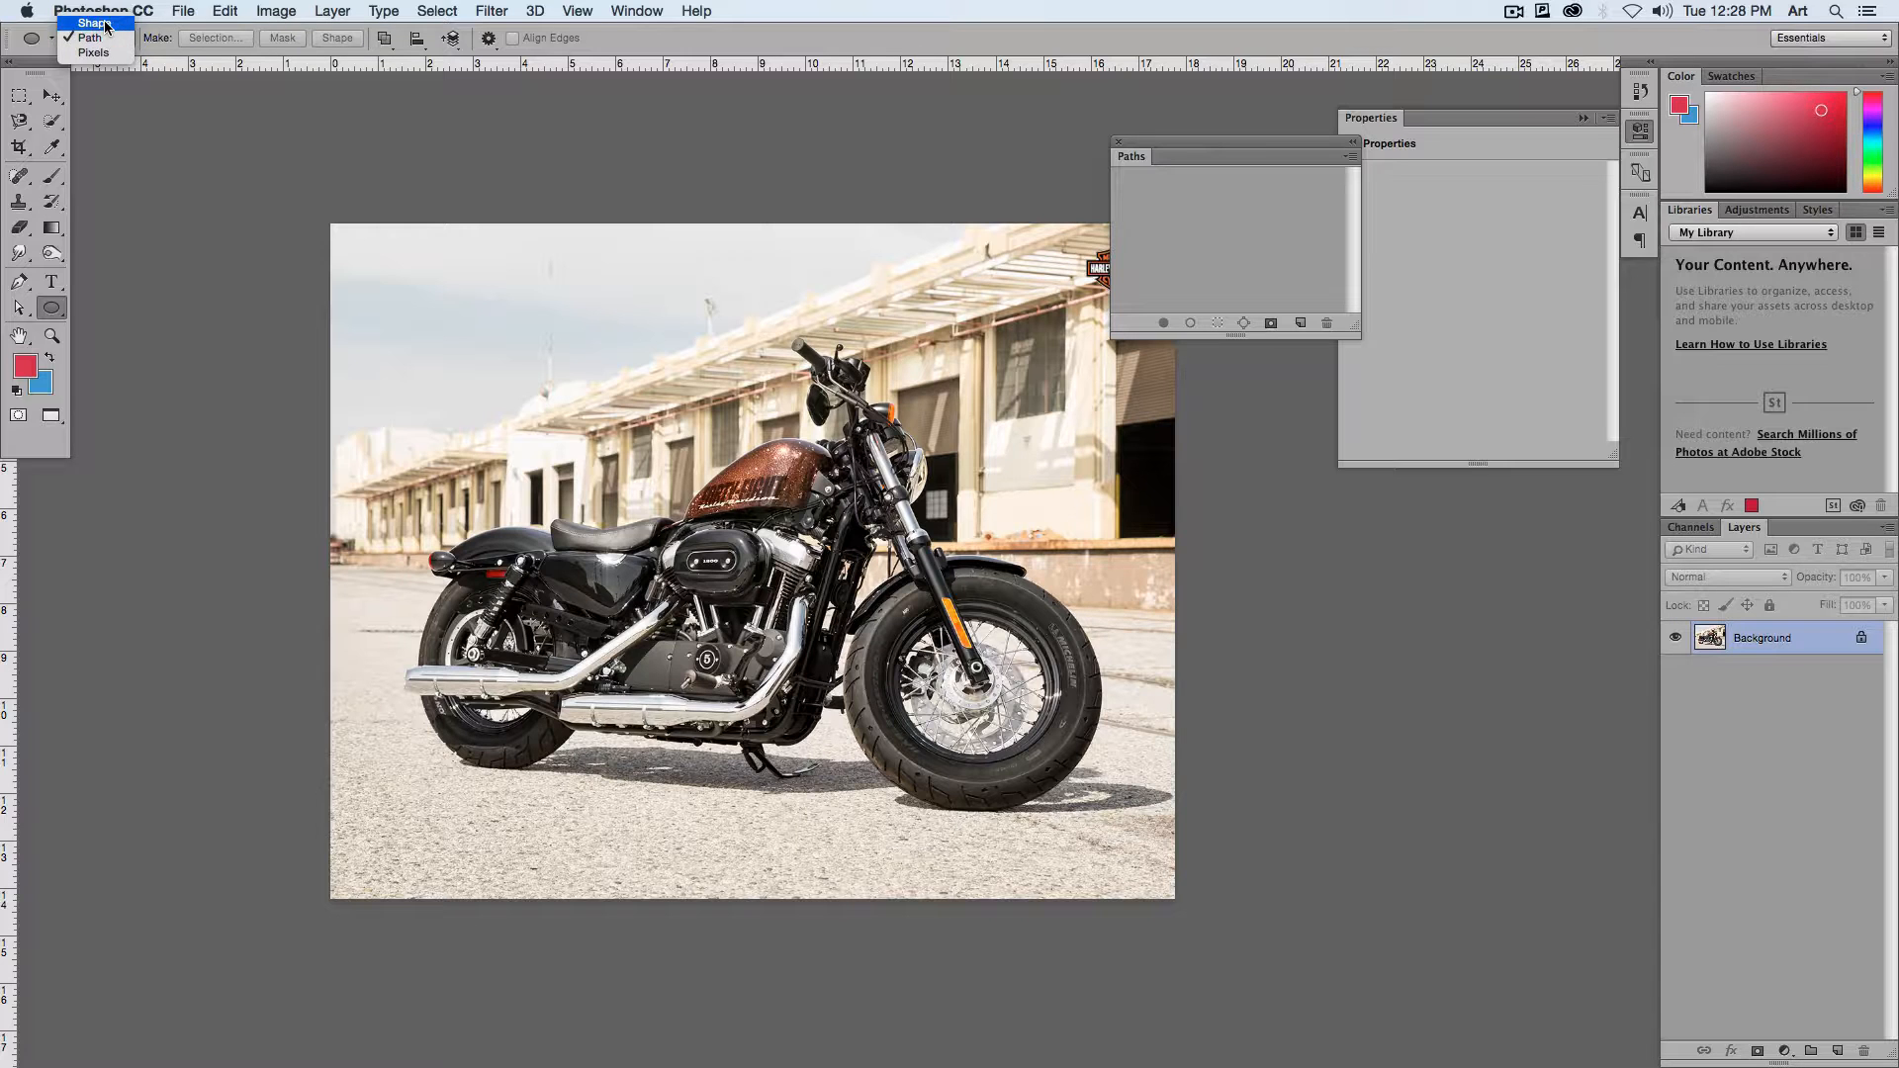
left_click(95, 23)
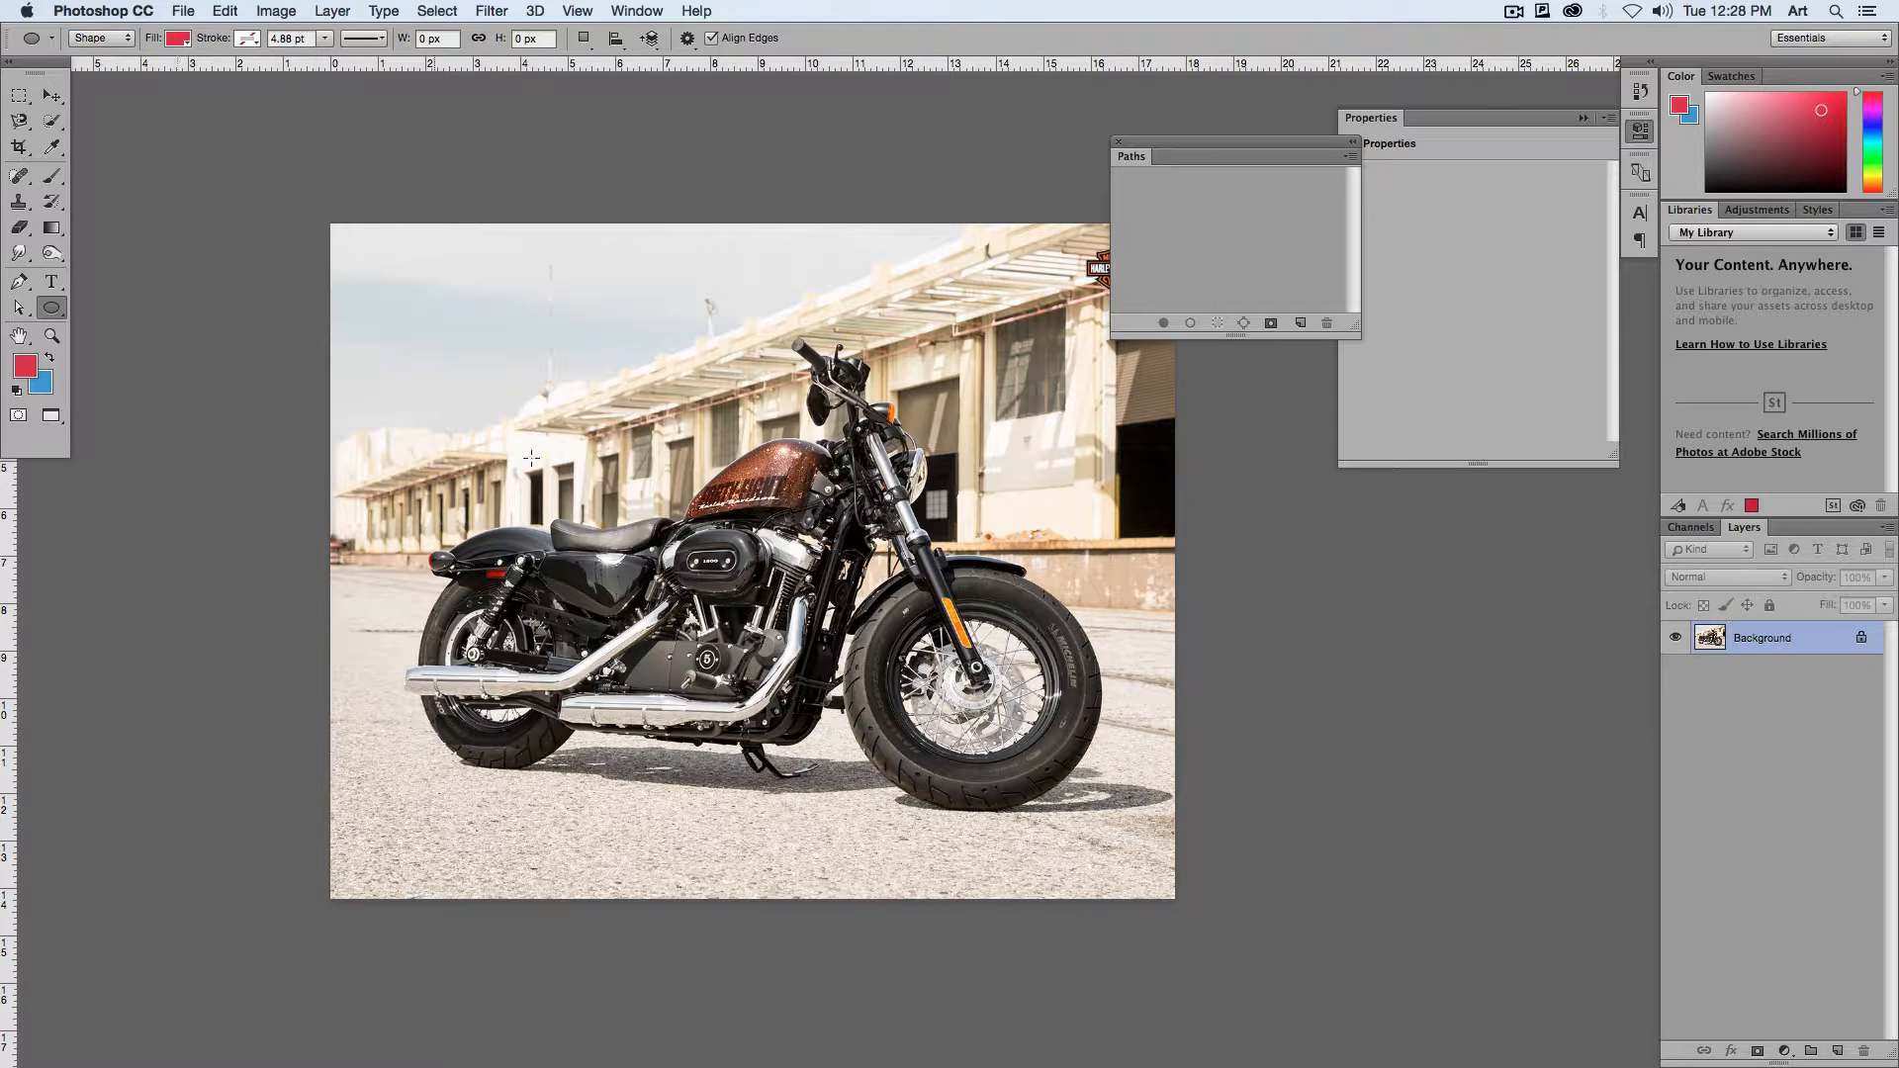
left_click_drag(557, 452, 713, 598)
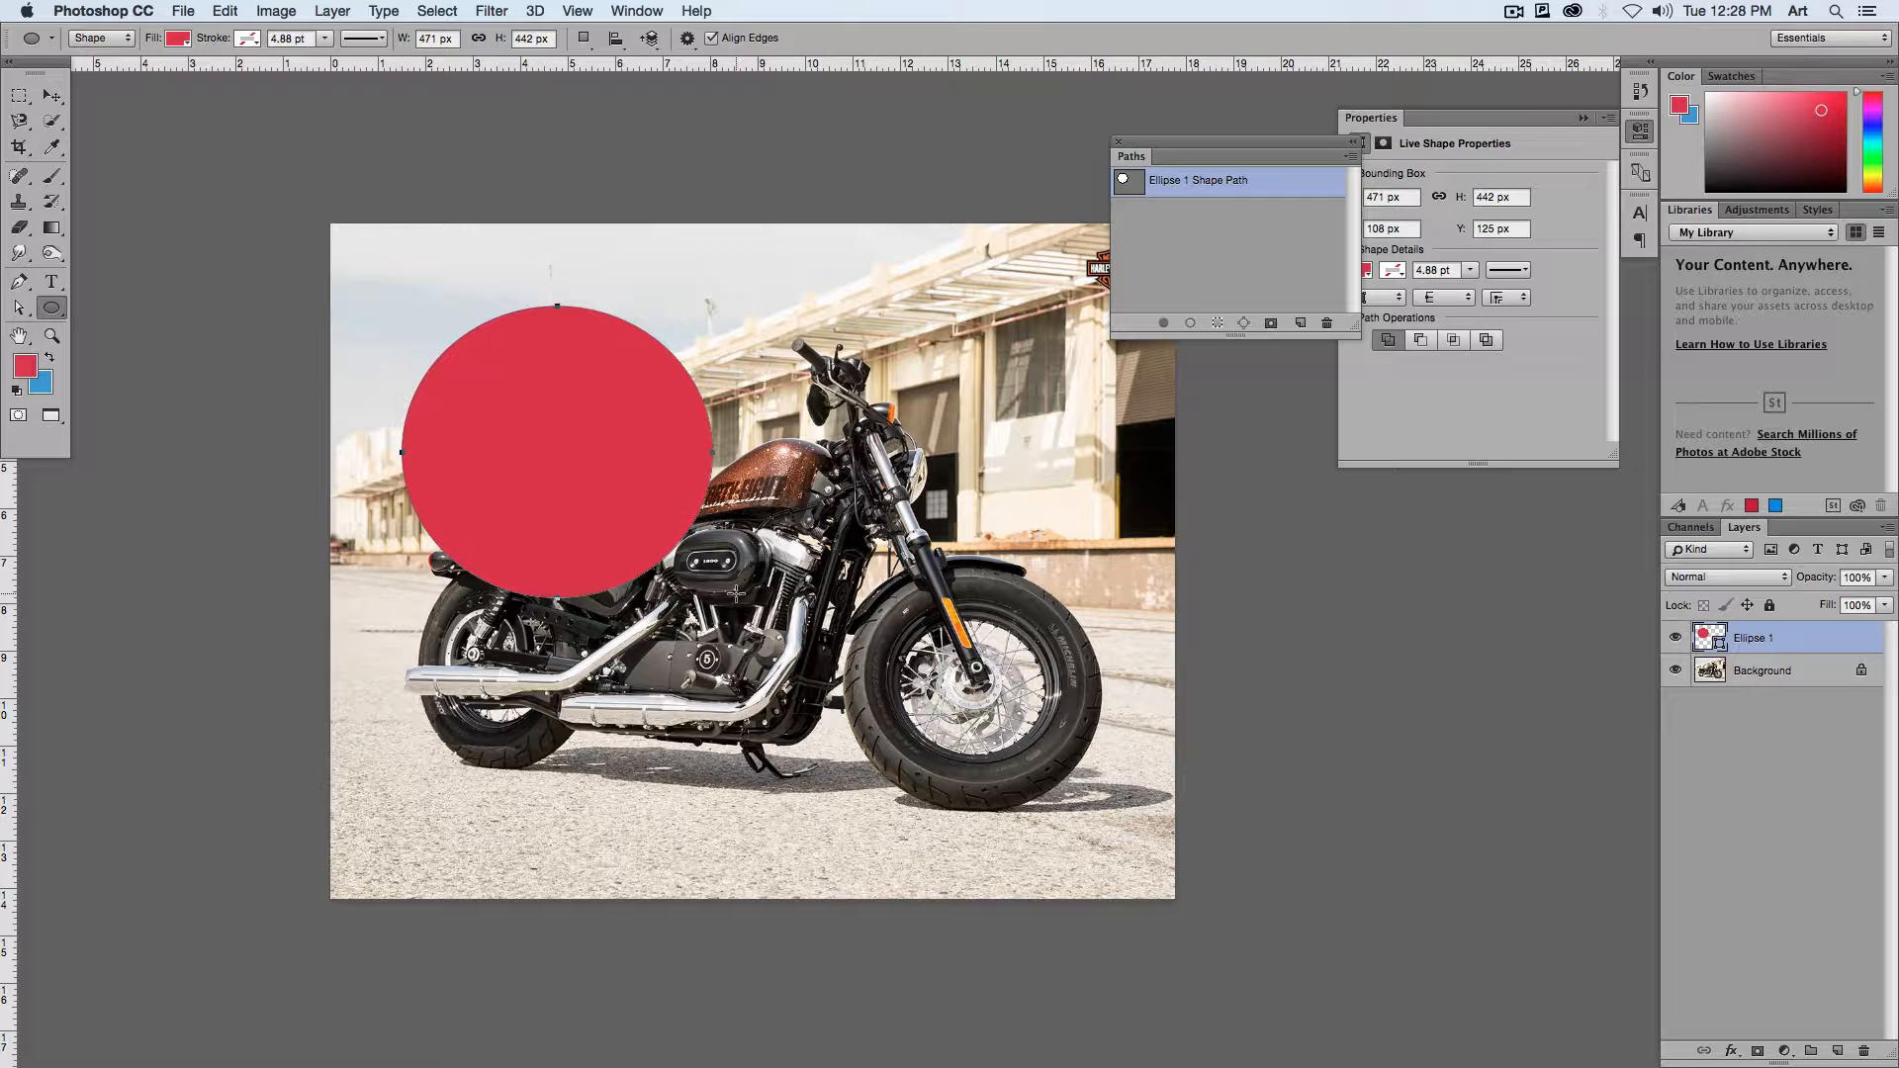
key("super+z")
Step: Set the Ellipse tool to Path mode and draw an elliptical path about 684 by 734 px around the middle of the motorcycle
left_click(99, 37)
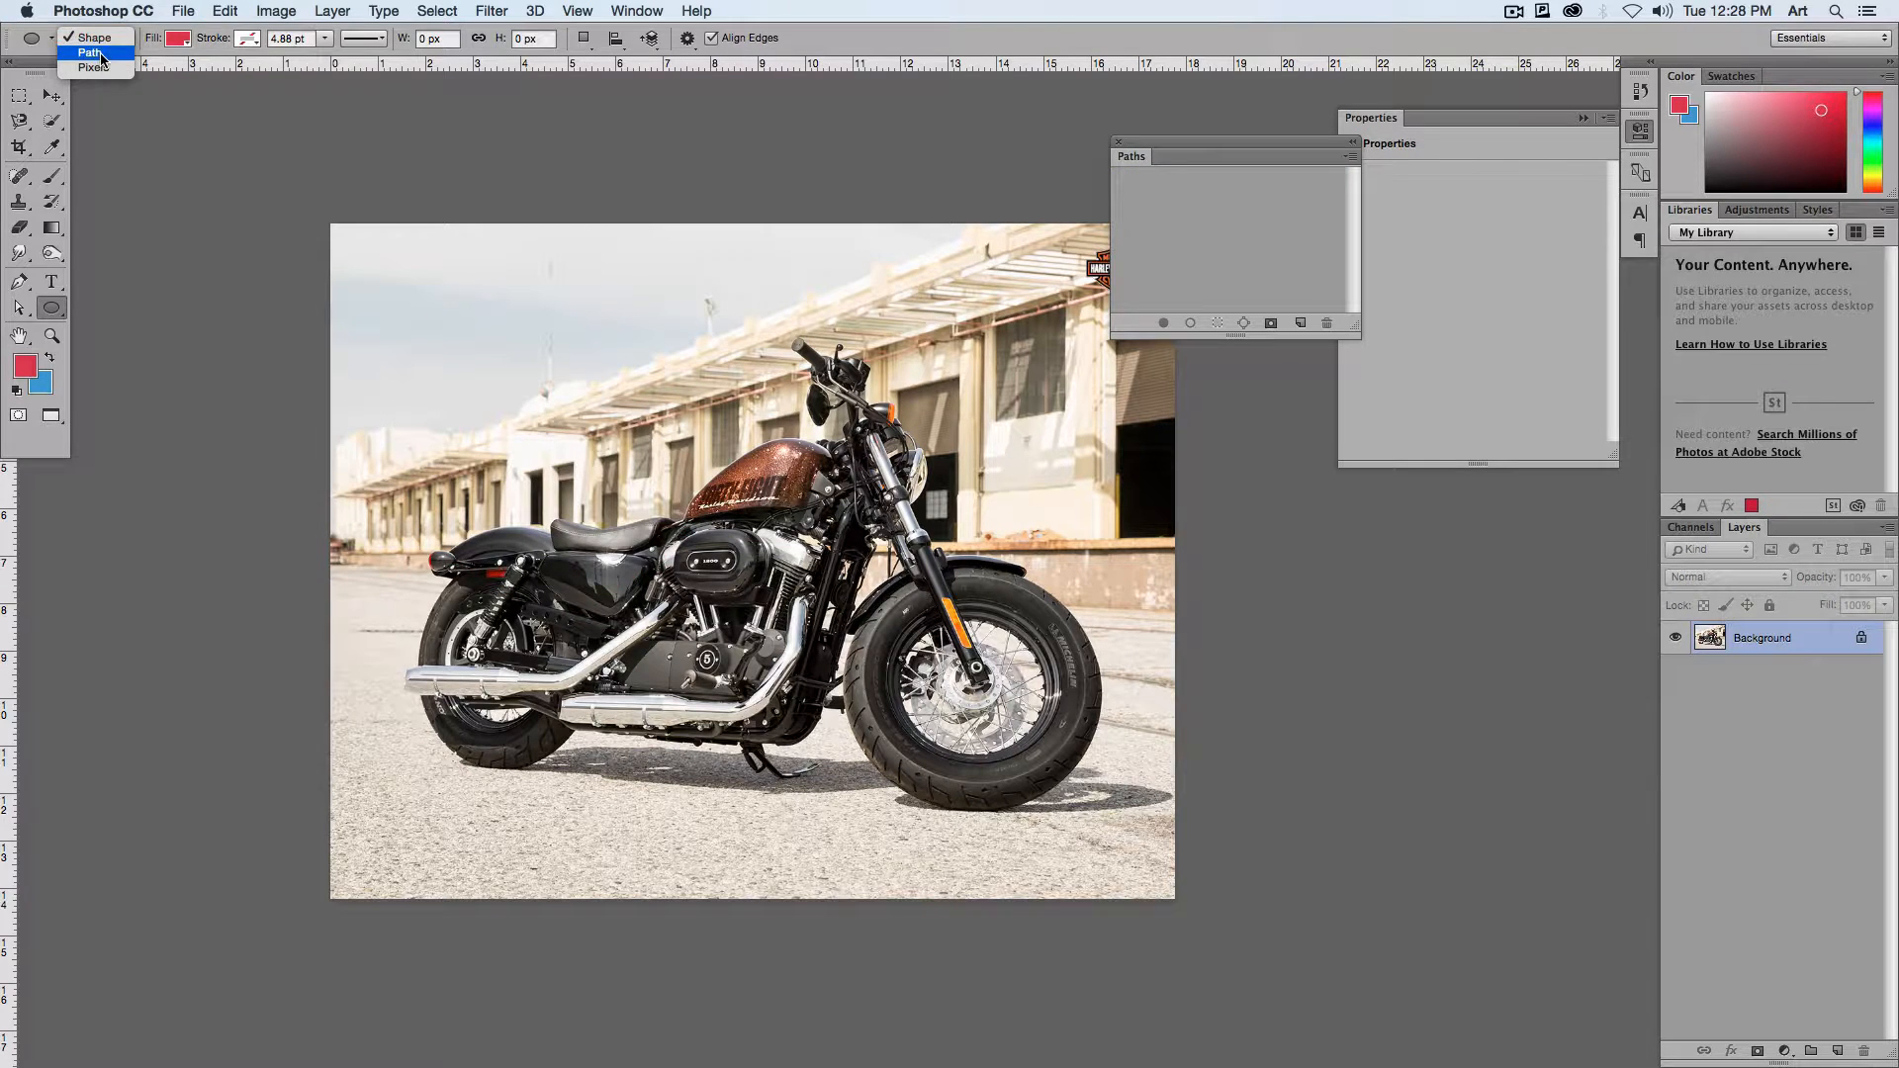
left_click(101, 55)
left_click_drag(583, 387, 915, 788)
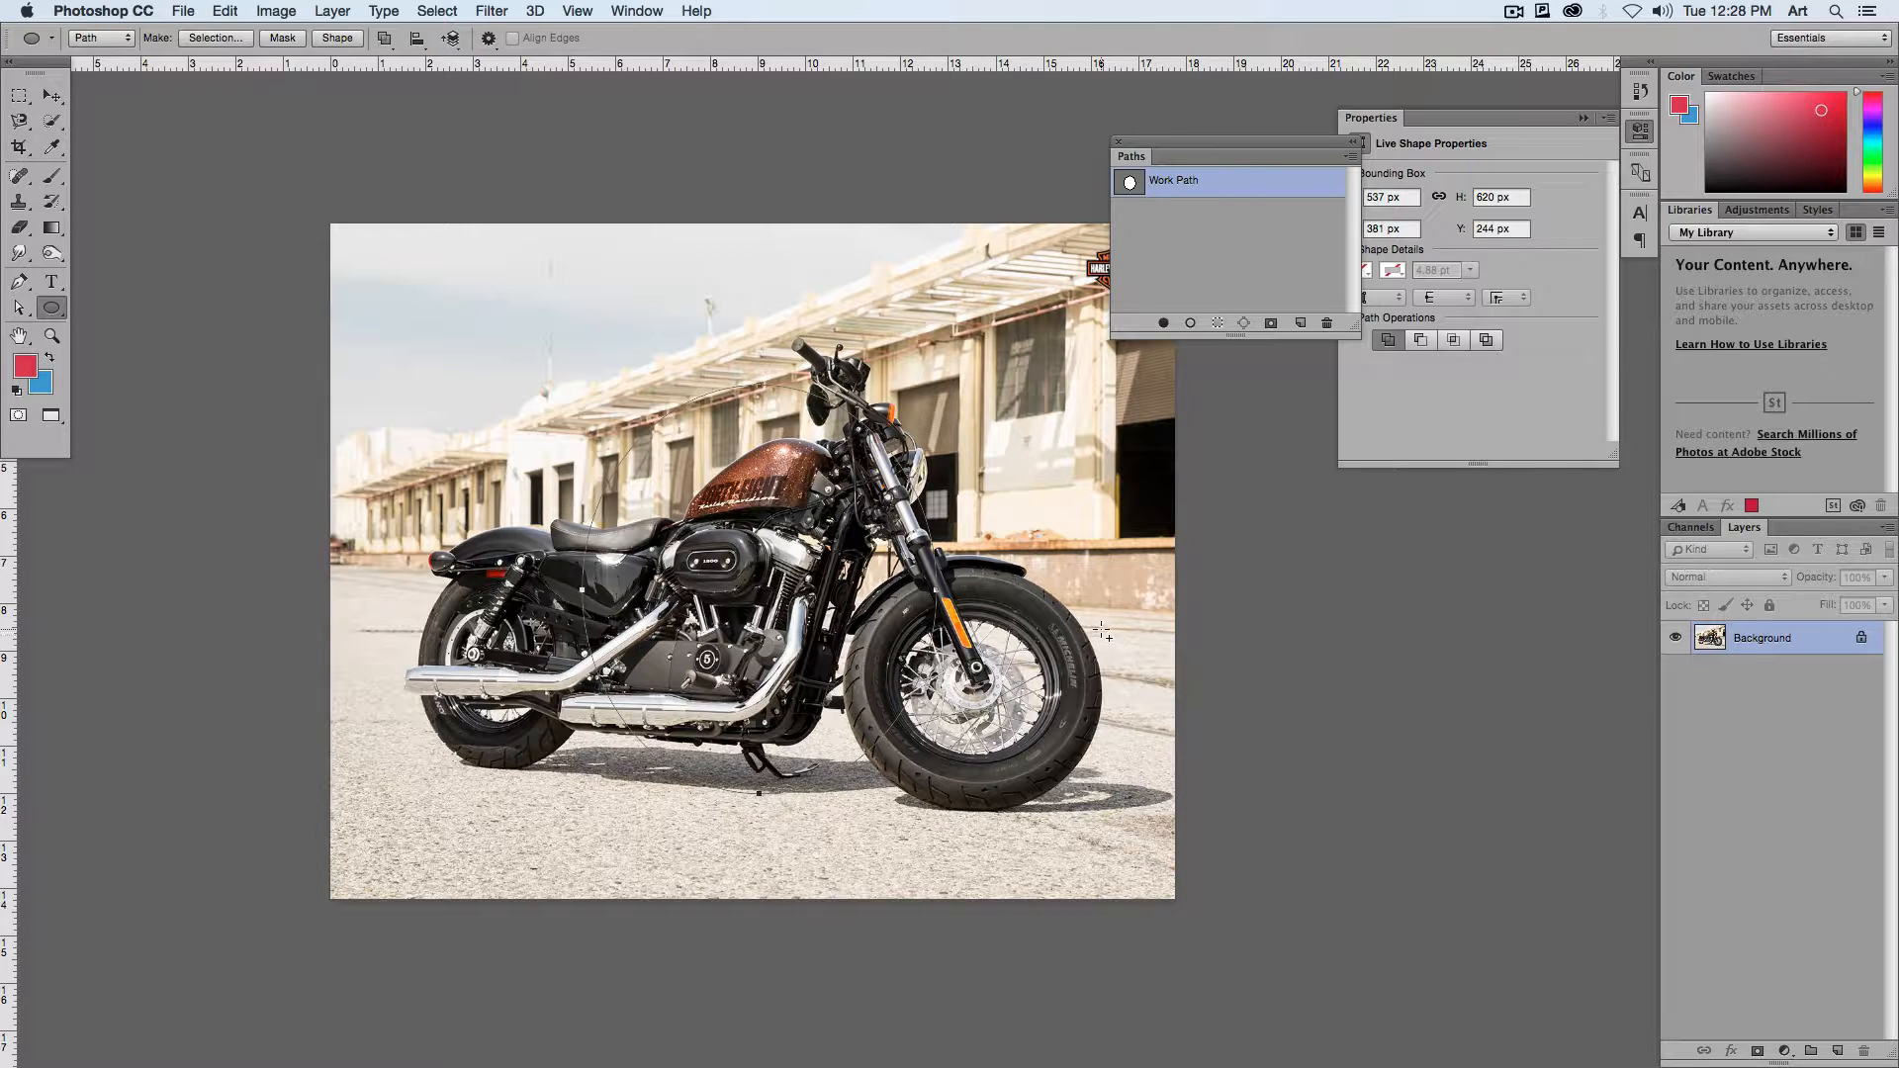
key("super+z")
left_click_drag(548, 278, 997, 791)
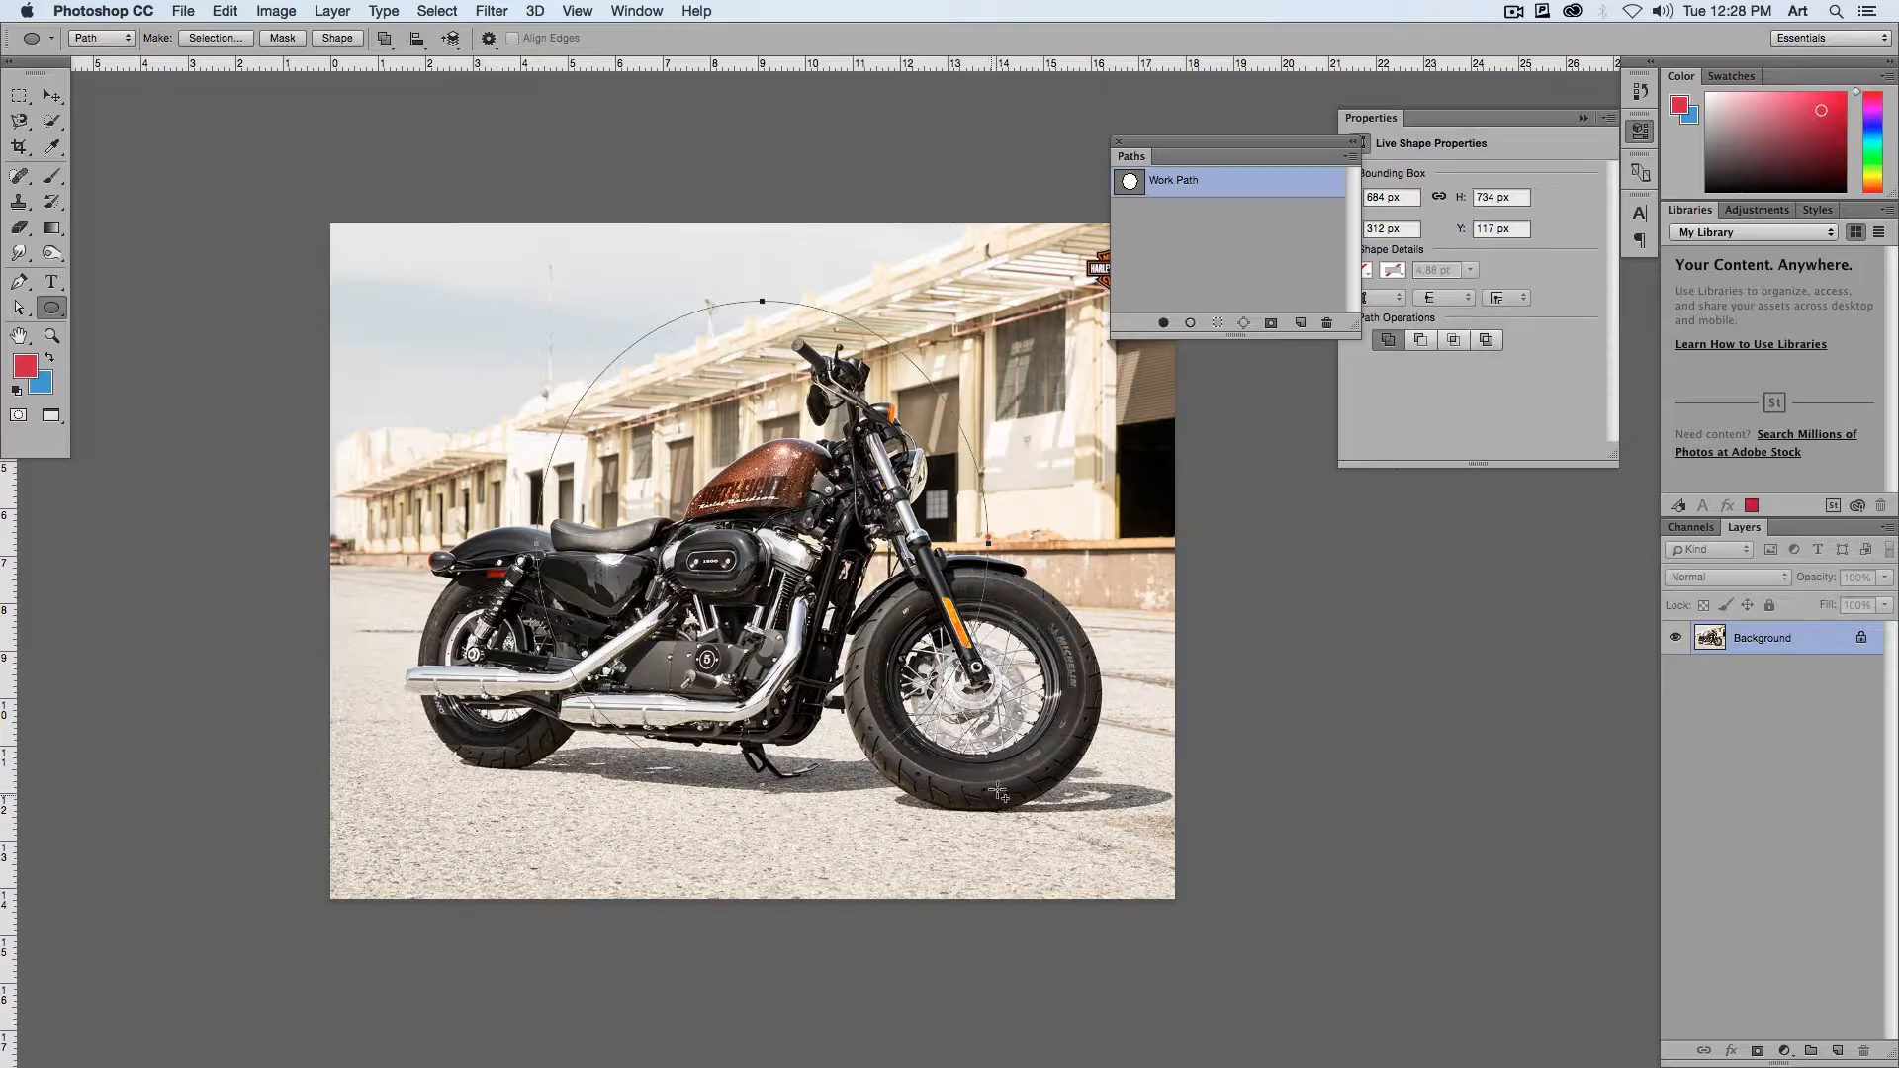
Step: Switch to the Pen tool in Path mode with Combine Shapes as the path operation for the front wheel
scroll(1002, 643, "up", 5)
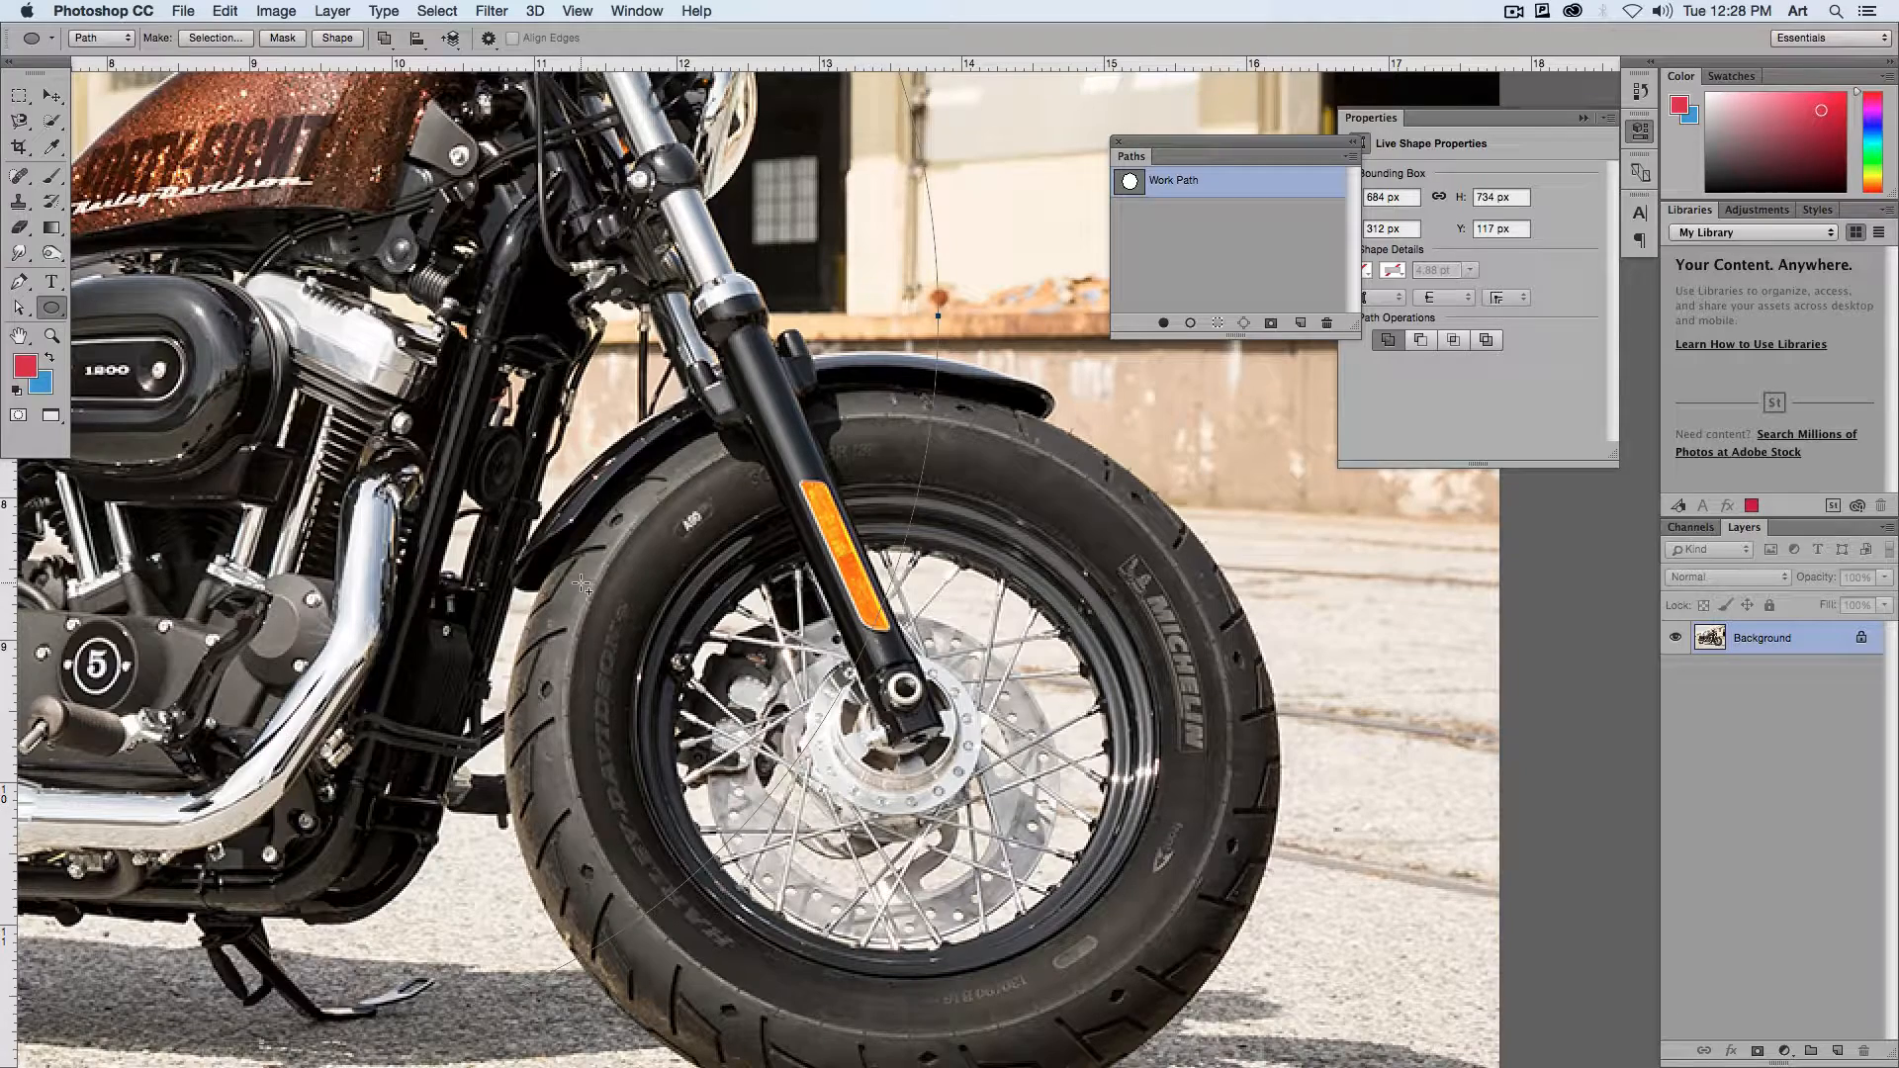
key("super+minus")
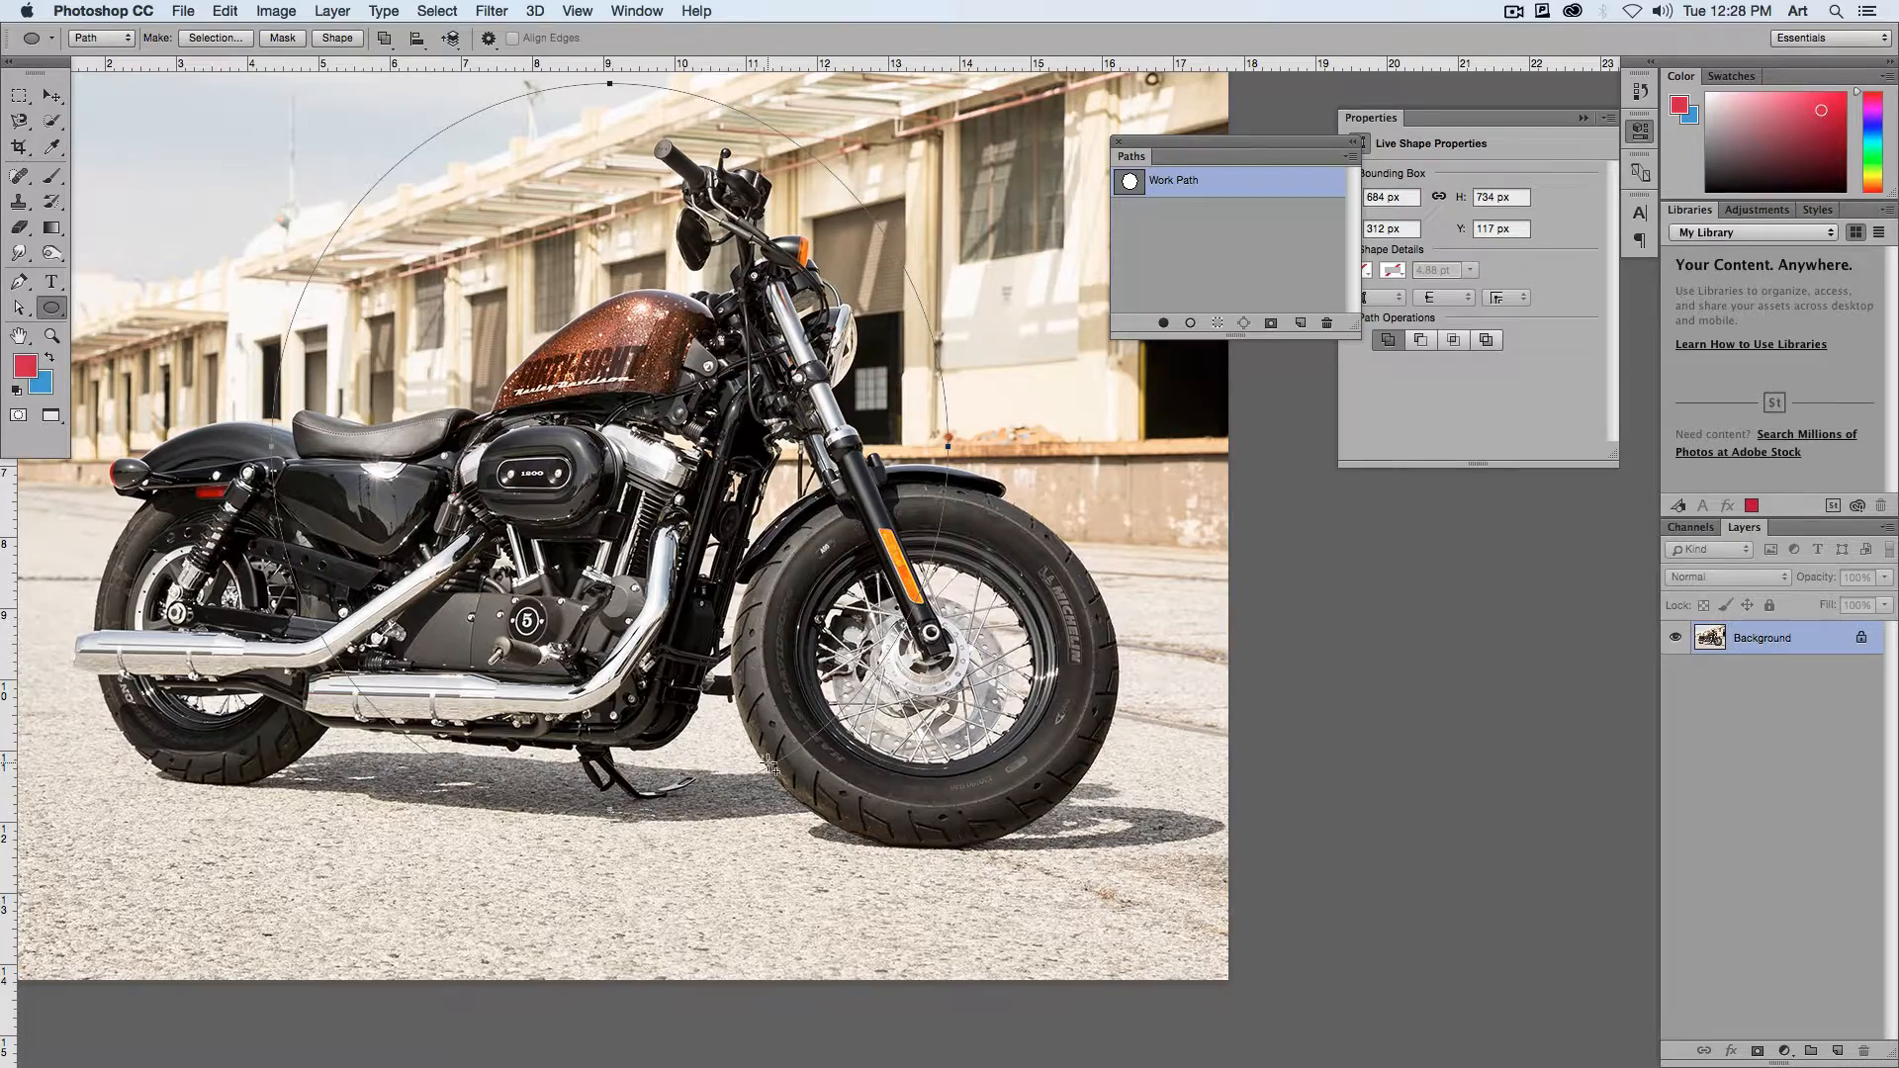
key("super+plus")
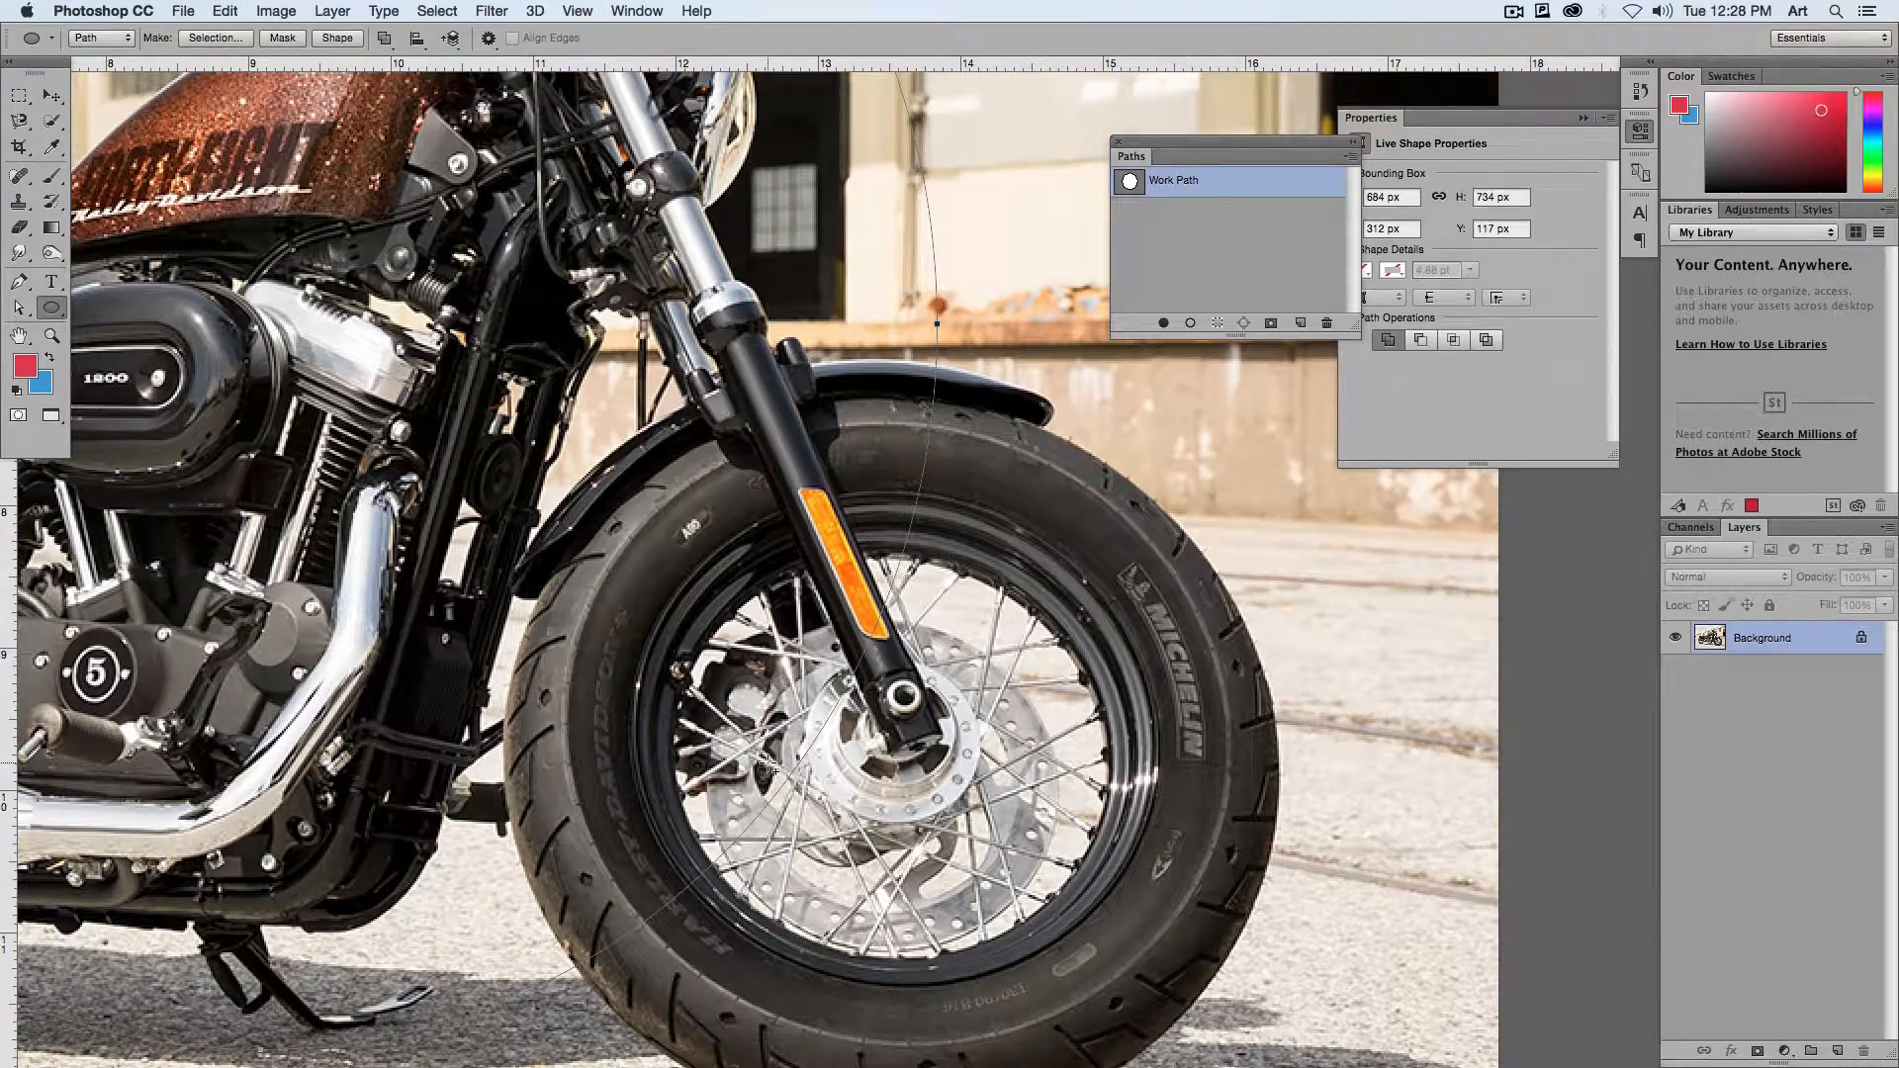
left_click(17, 287)
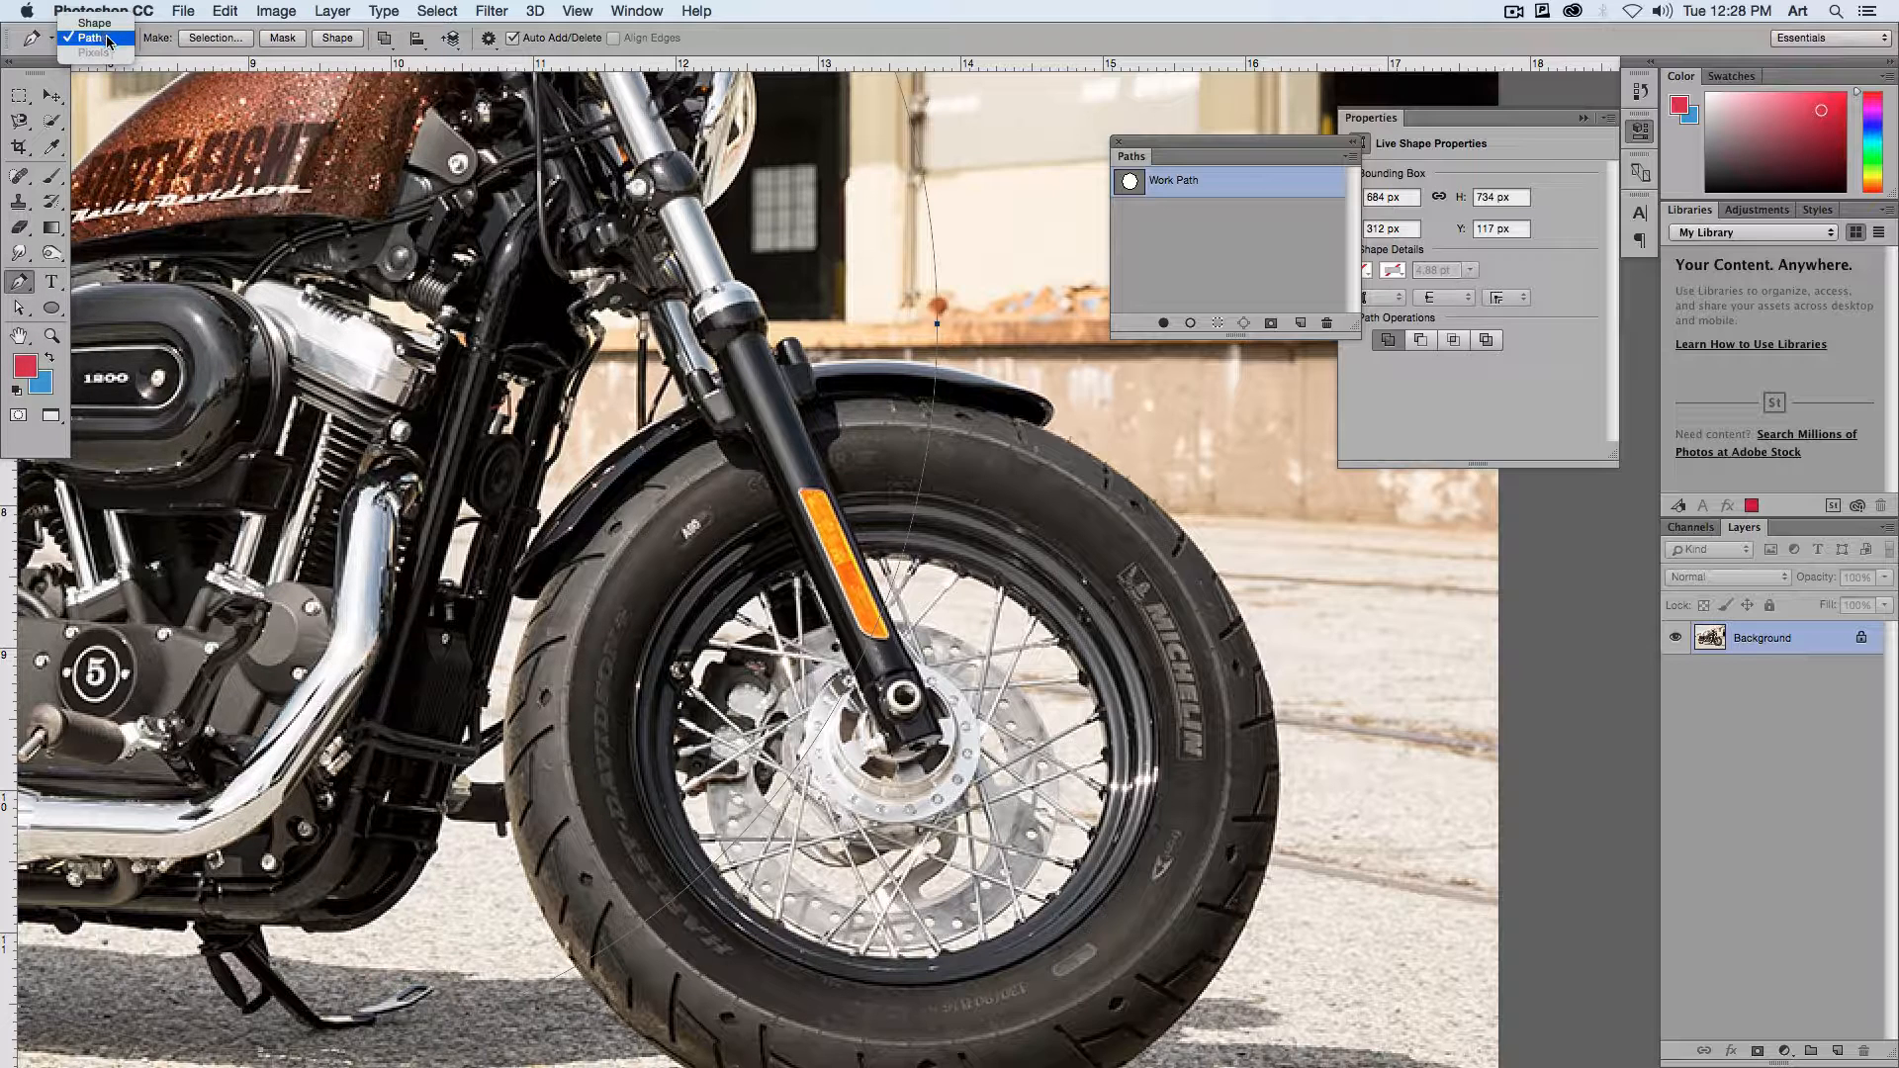
left_click(386, 38)
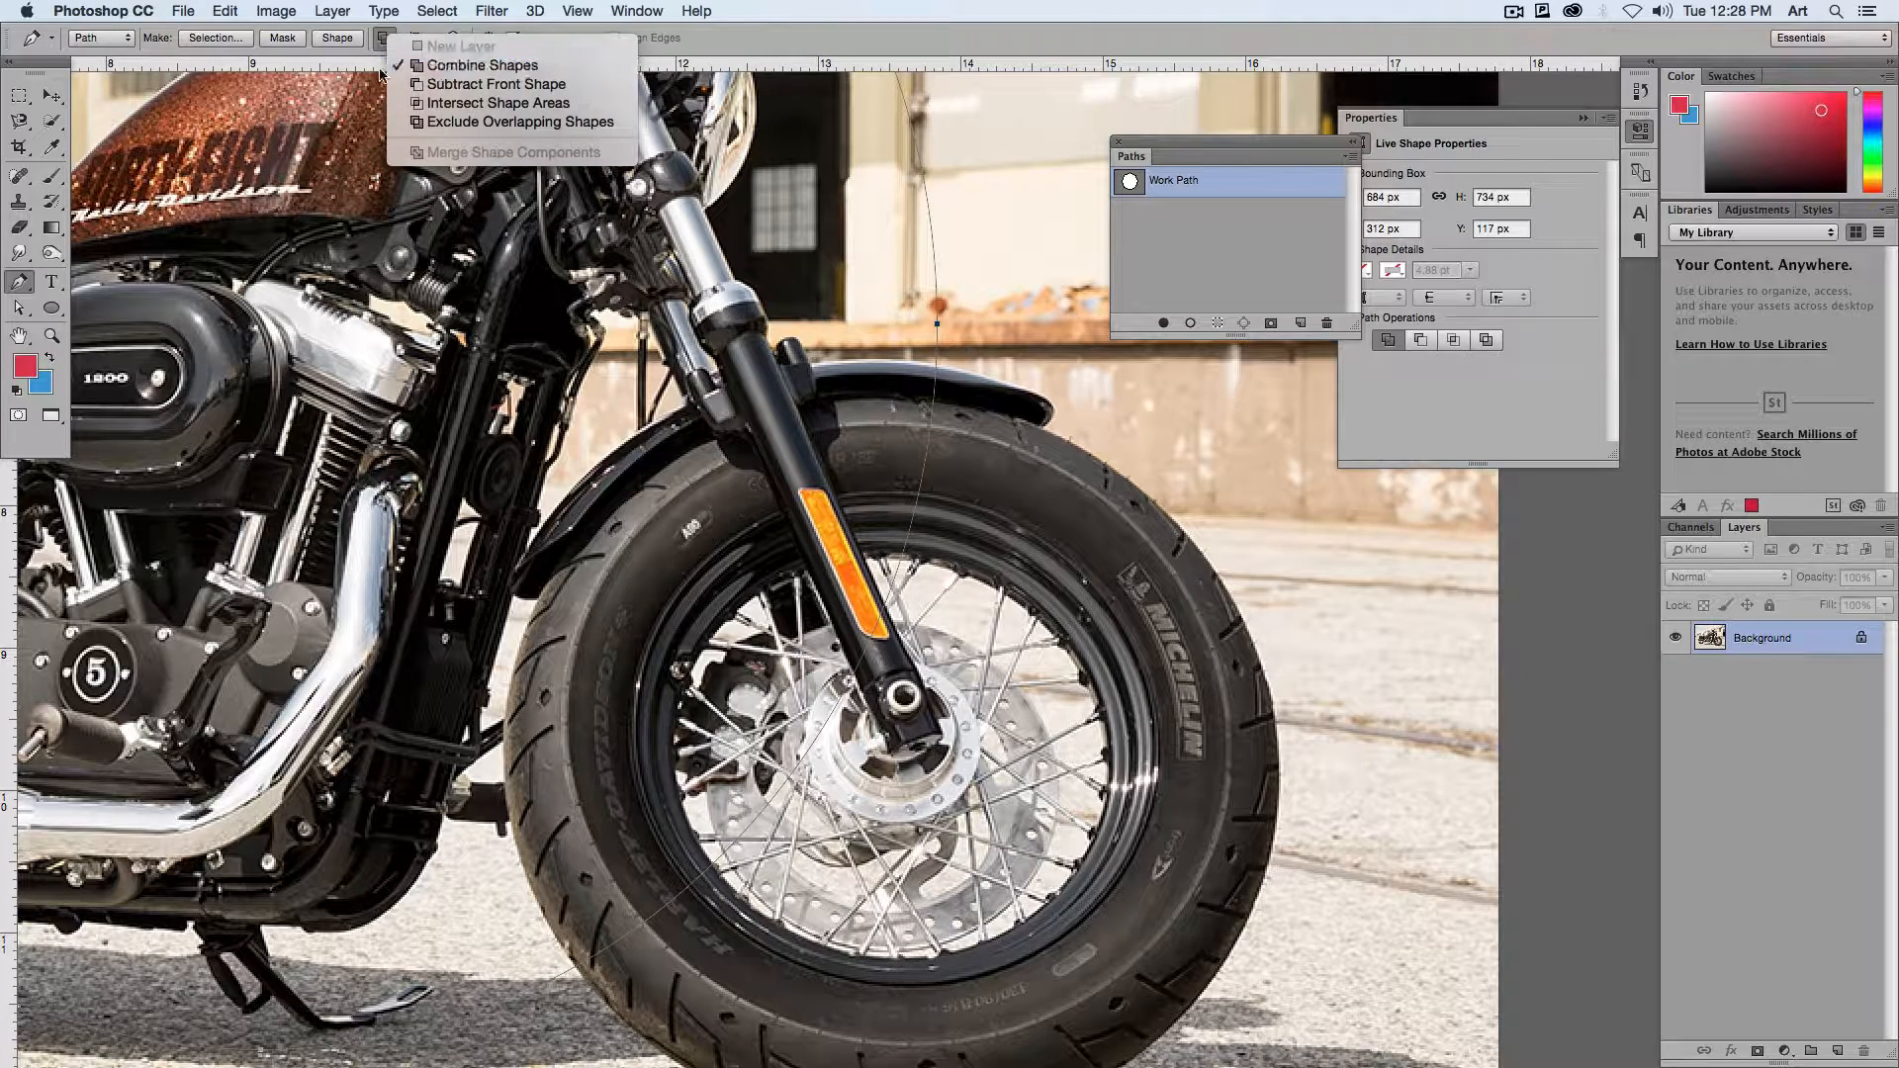
left_click(530, 83)
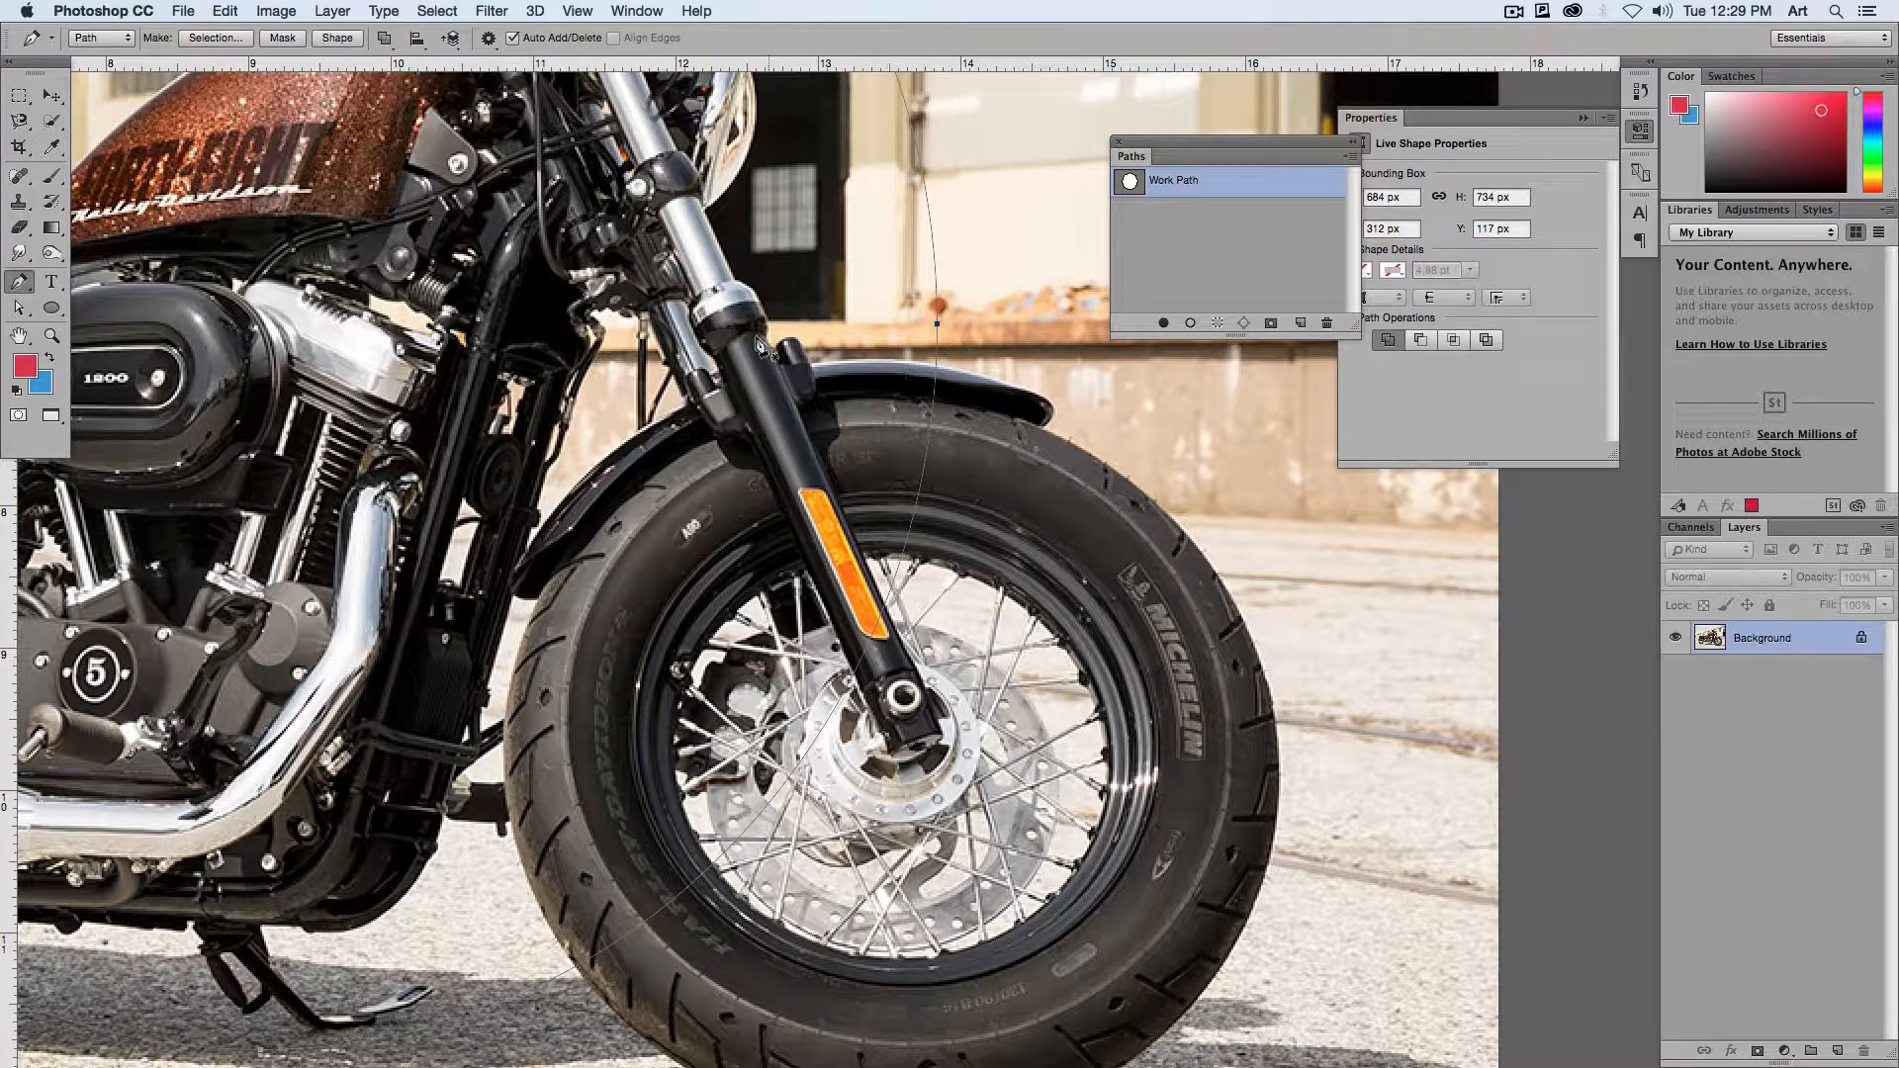
Step: Trace a pen path along the front fender's top edge and down the front side of the front tire
left_click(925, 361)
left_click(1054, 404)
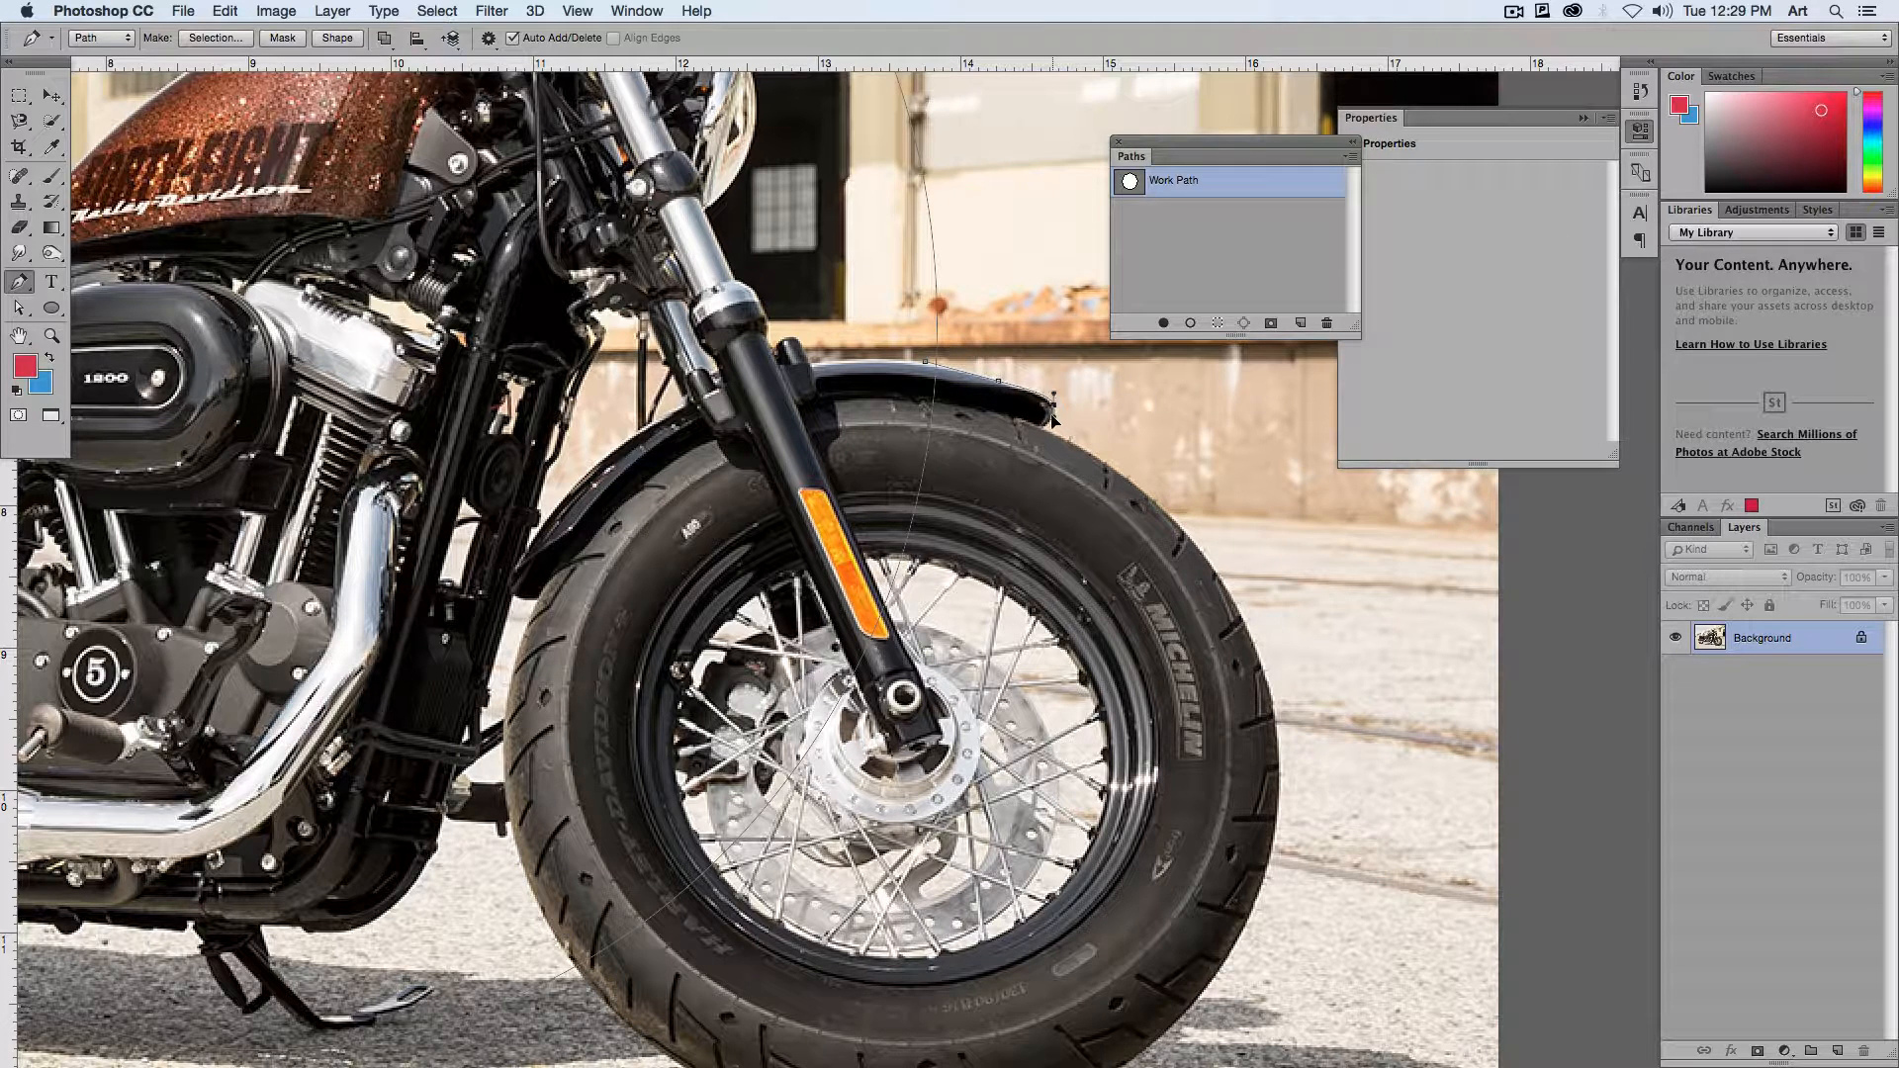
left_click(1044, 425)
left_click_drag(1203, 556, 1262, 645)
left_click_drag(1271, 851, 1350, 688)
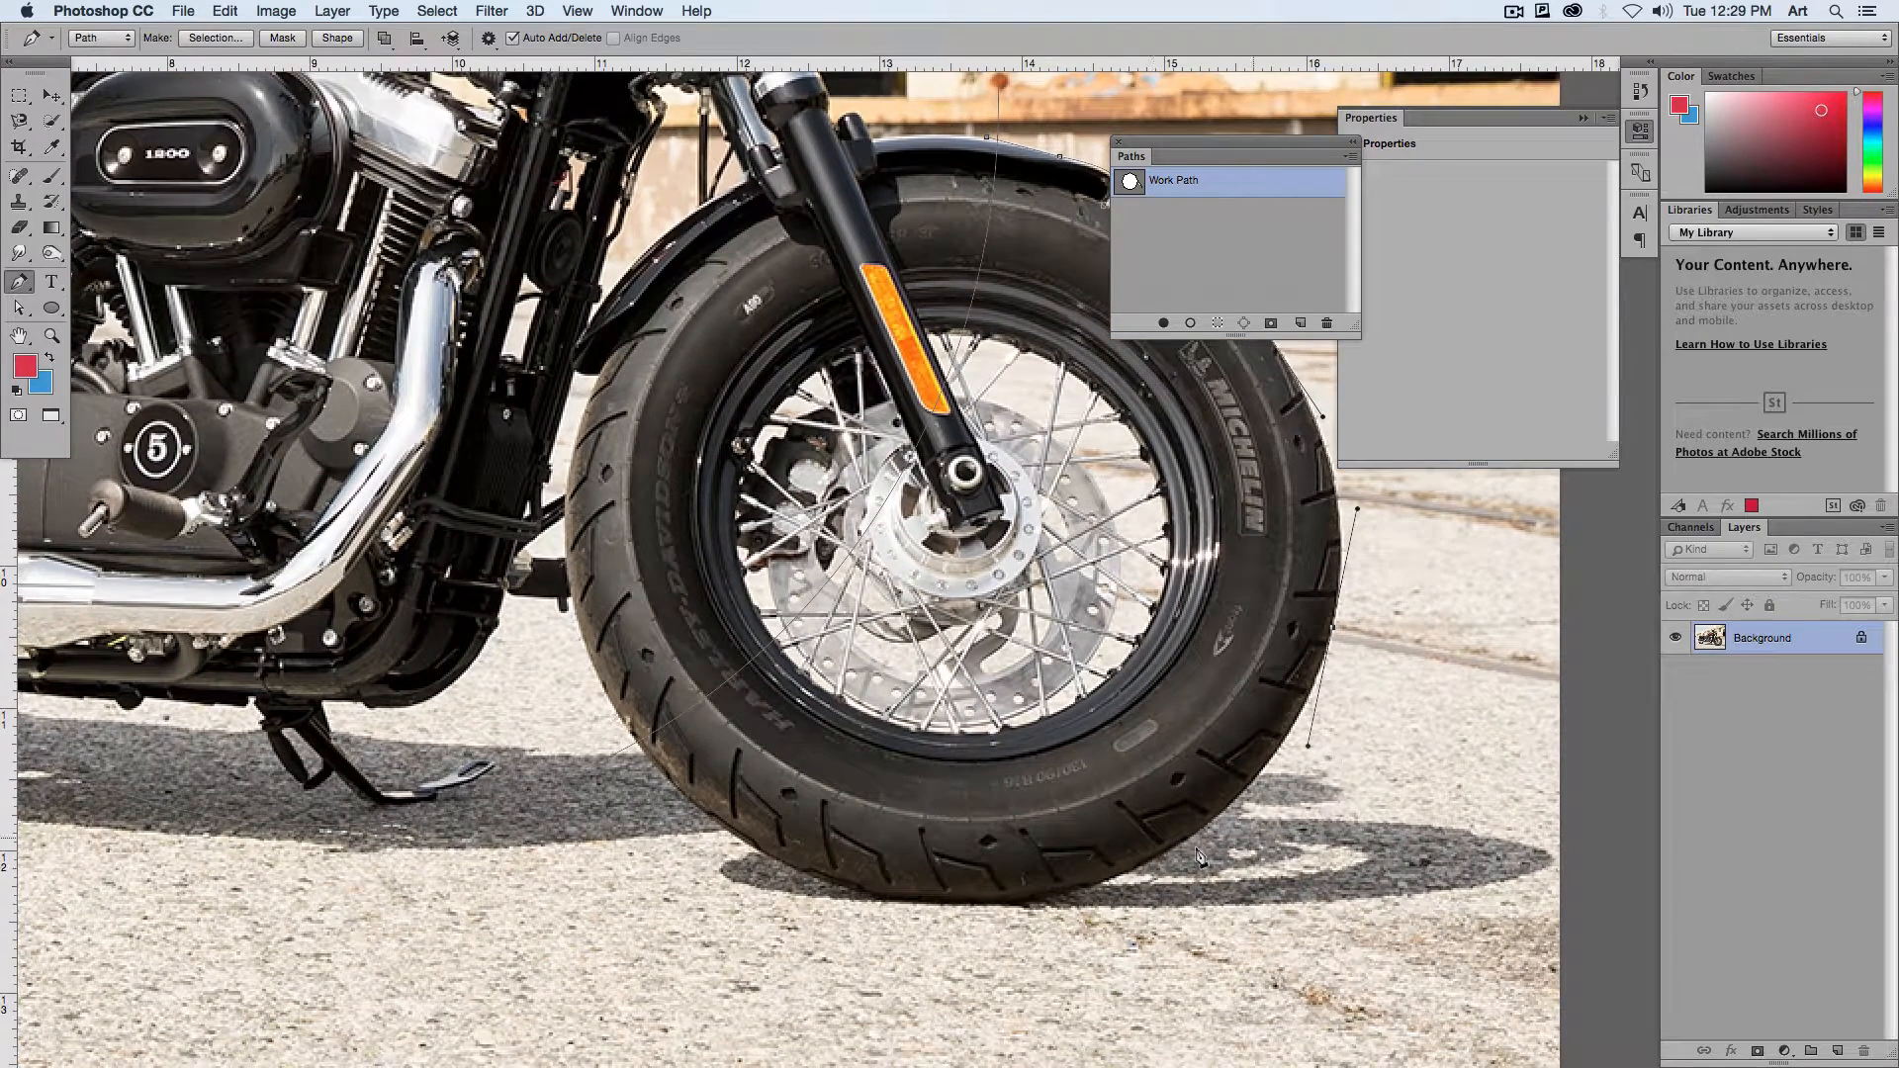
Step: Continue the pen path around the front tire's underside and rear edge, then back across the wheel inside the ellipse
left_click_drag(1031, 923, 988, 936)
left_click_drag(708, 813, 613, 732)
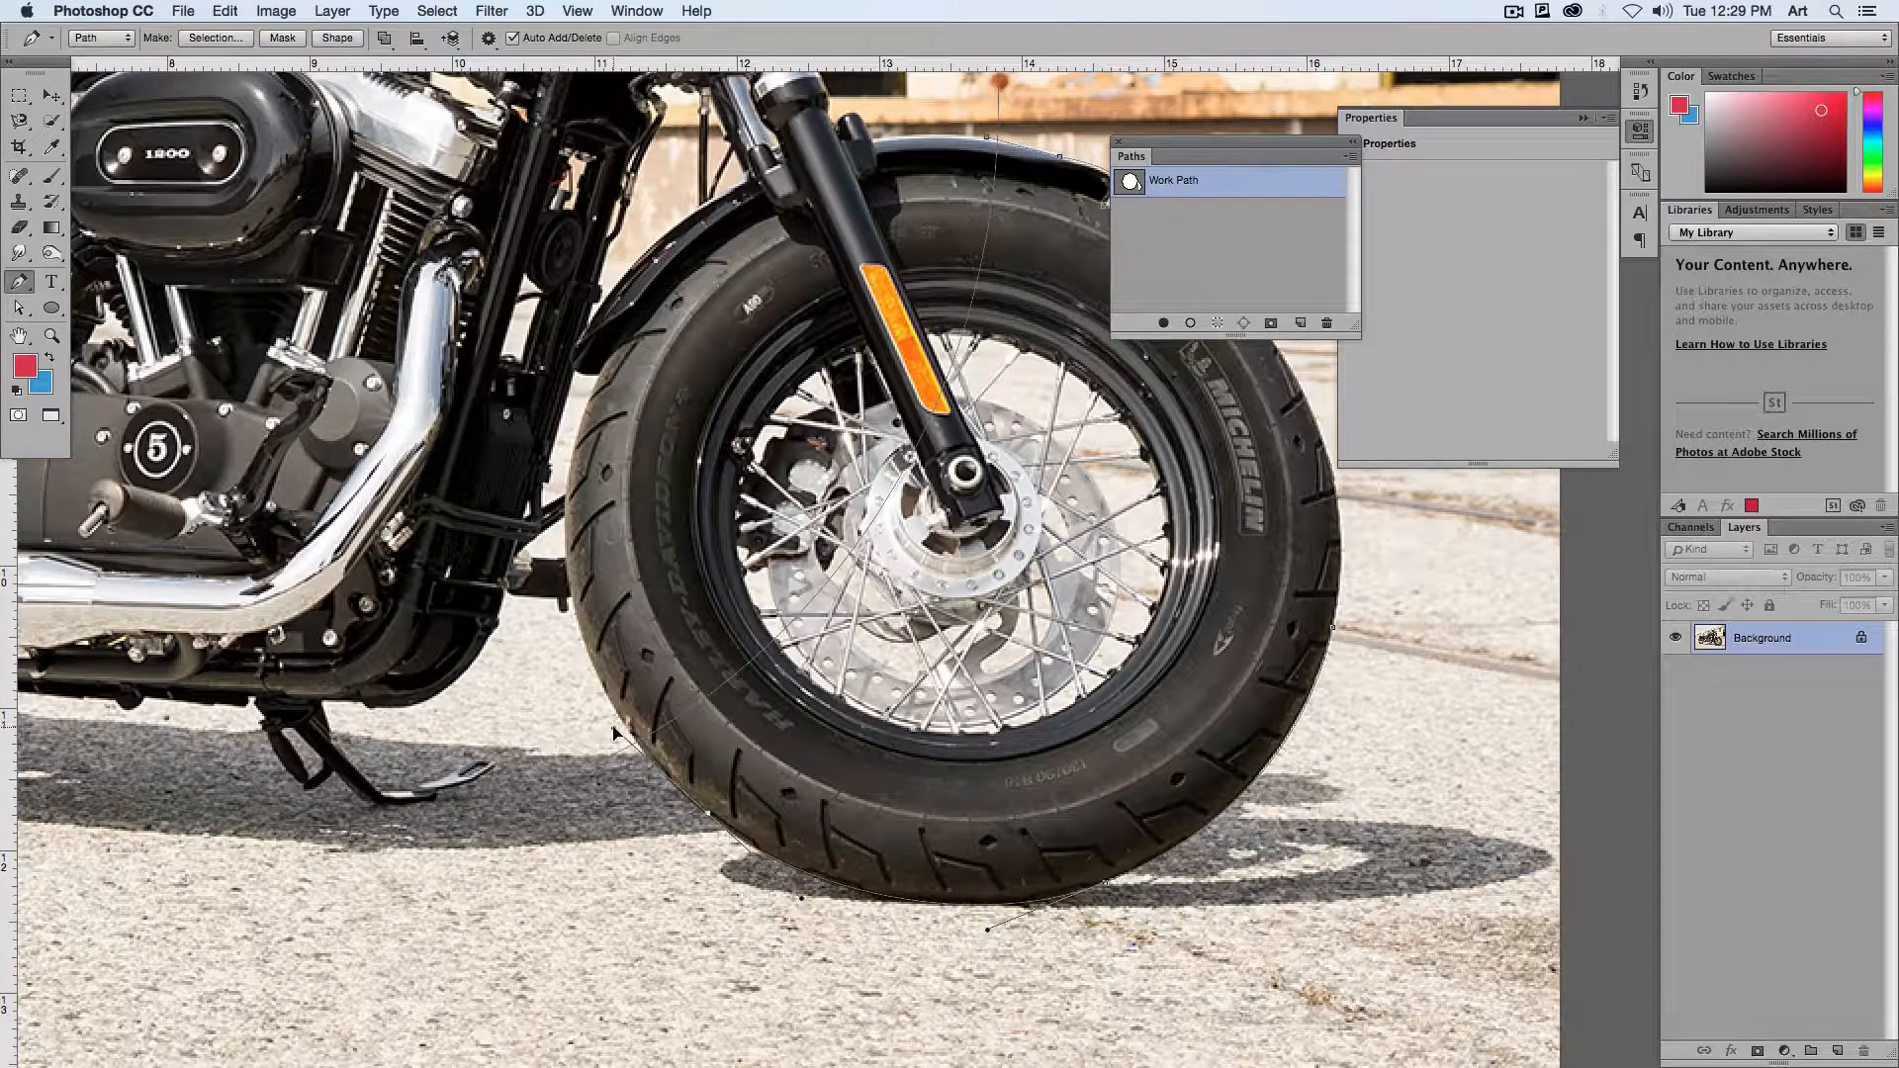
left_click(619, 677)
key("super+z")
left_click(597, 686)
left_click(771, 445)
Step: Select the front wheel outline with the Path Selection tool and shift the floating Paths panel aside
left_click(20, 309)
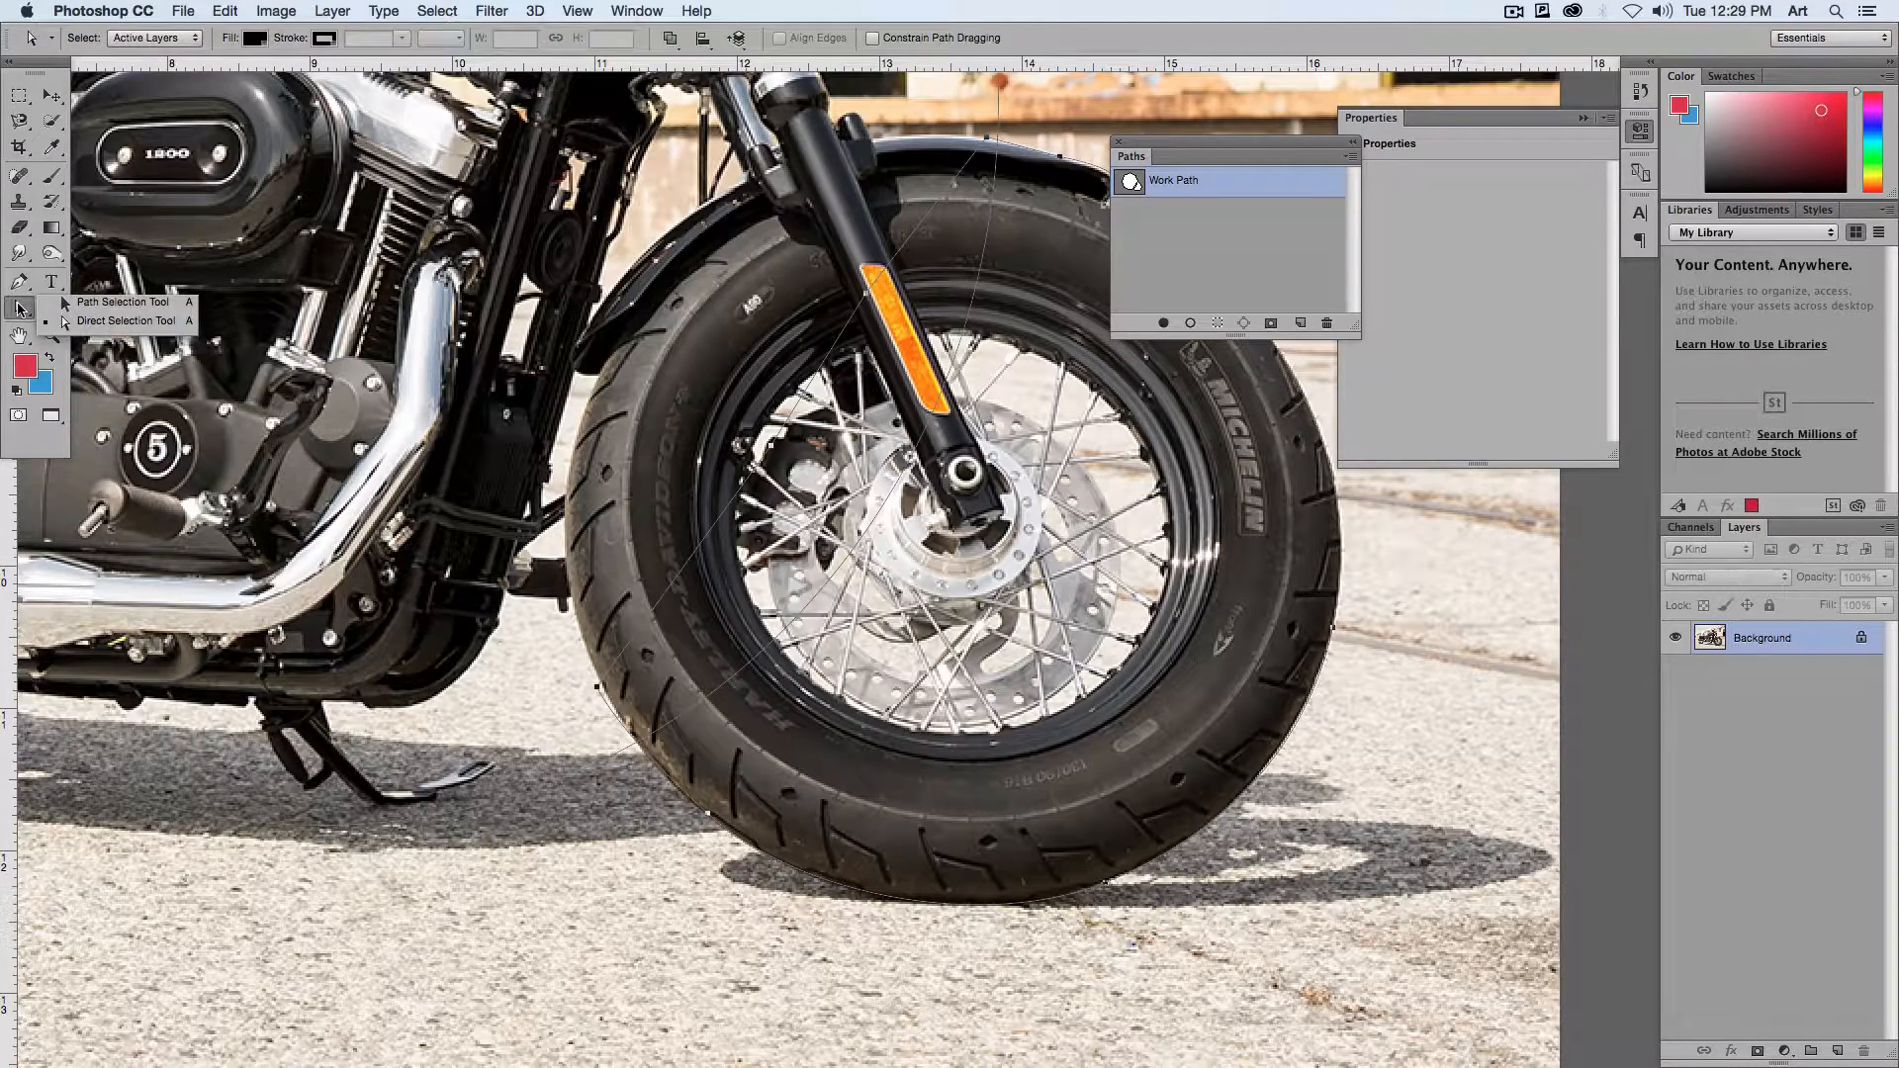
left_click(144, 303)
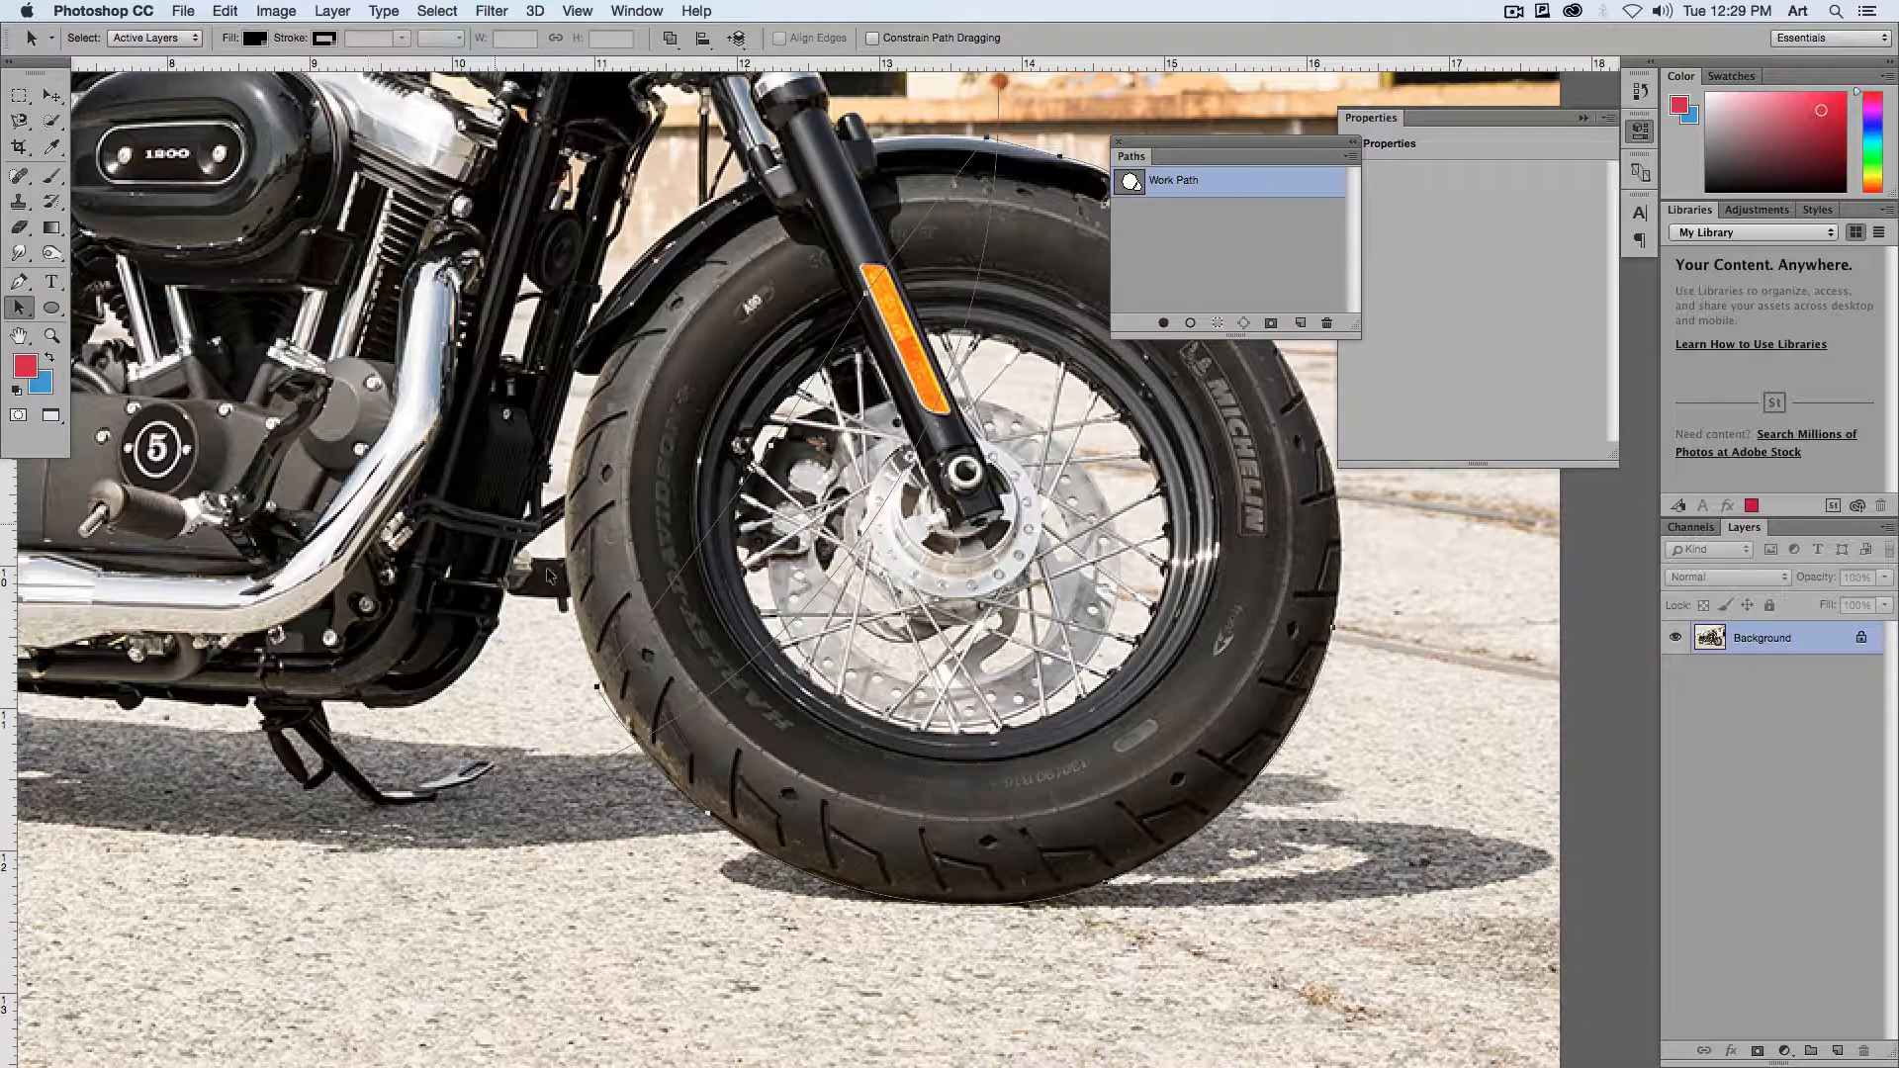
left_click(626, 731)
left_click_drag(630, 741, 676, 768)
key("super+z")
left_click(708, 811)
left_click(803, 900)
left_click_drag(1197, 144, 1237, 149)
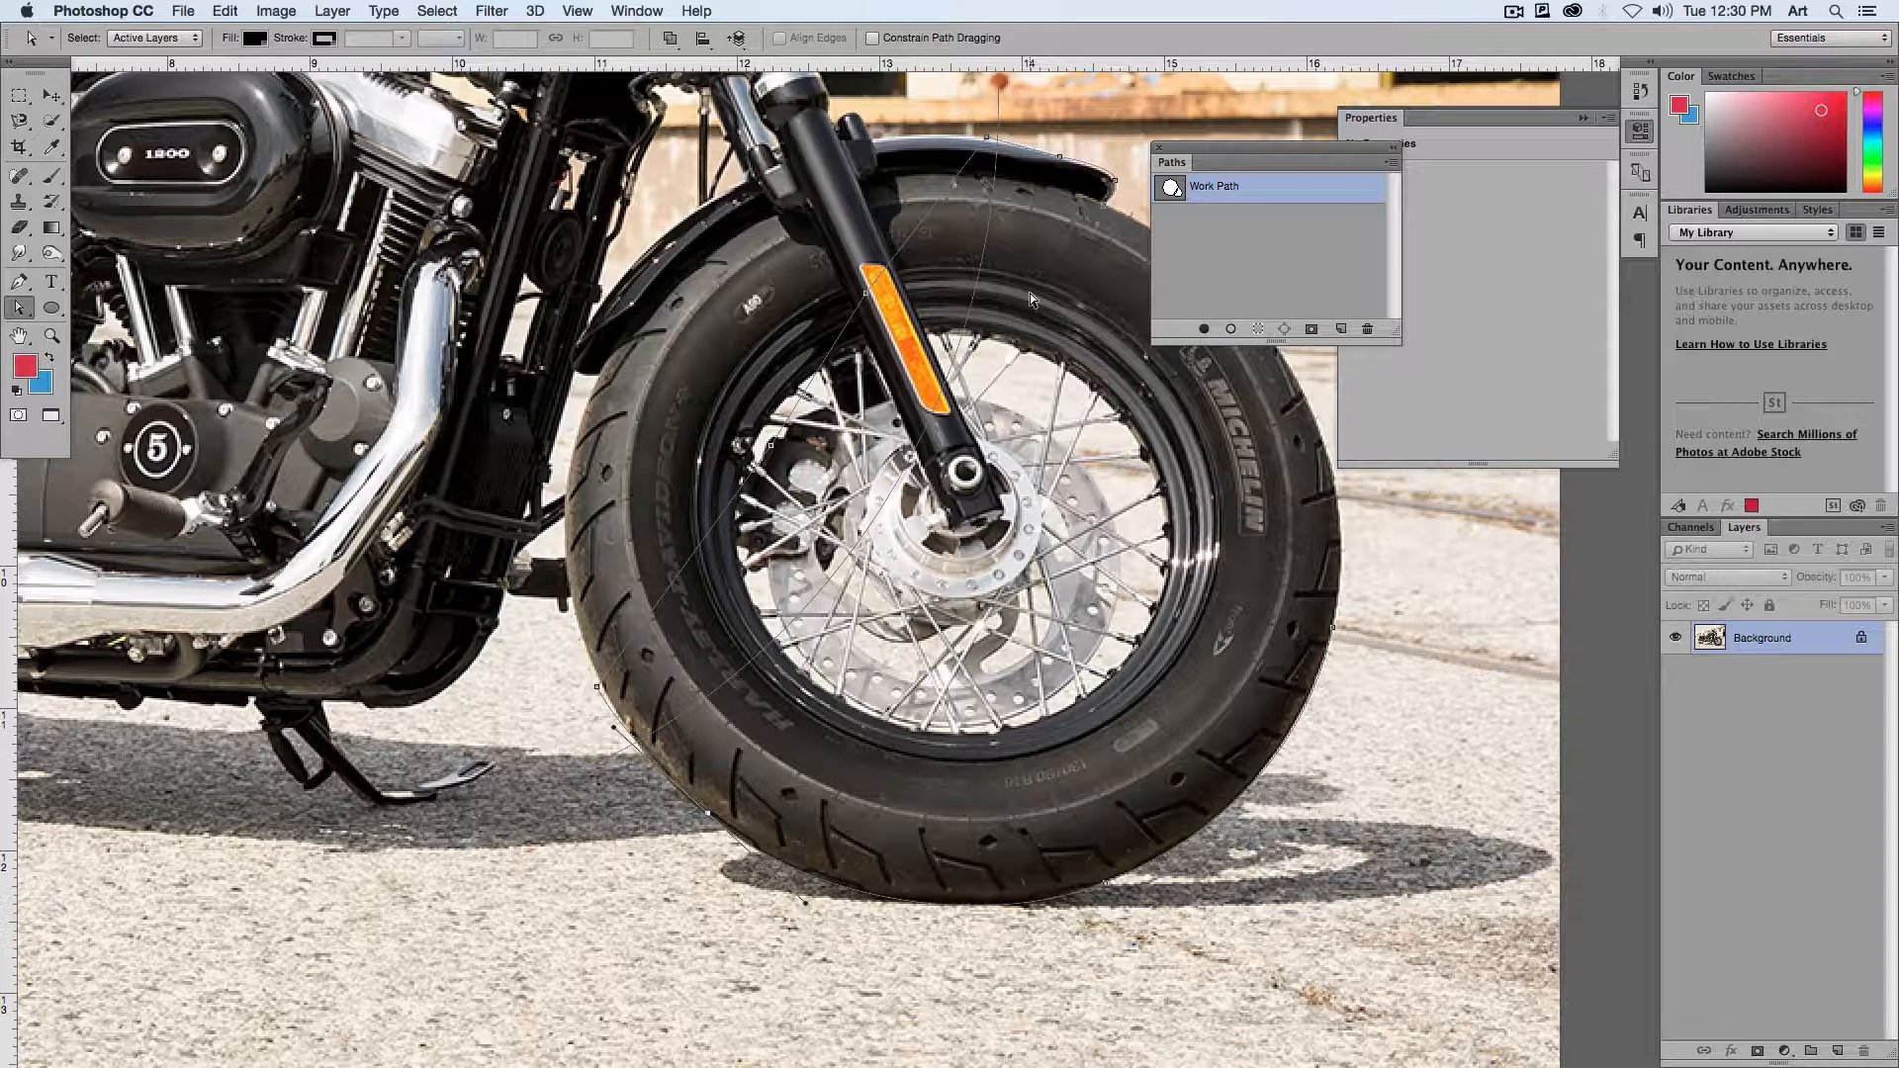
Step: Merge the ellipse and the front wheel outline into a single path with Merge Shape Components
left_click(669, 42)
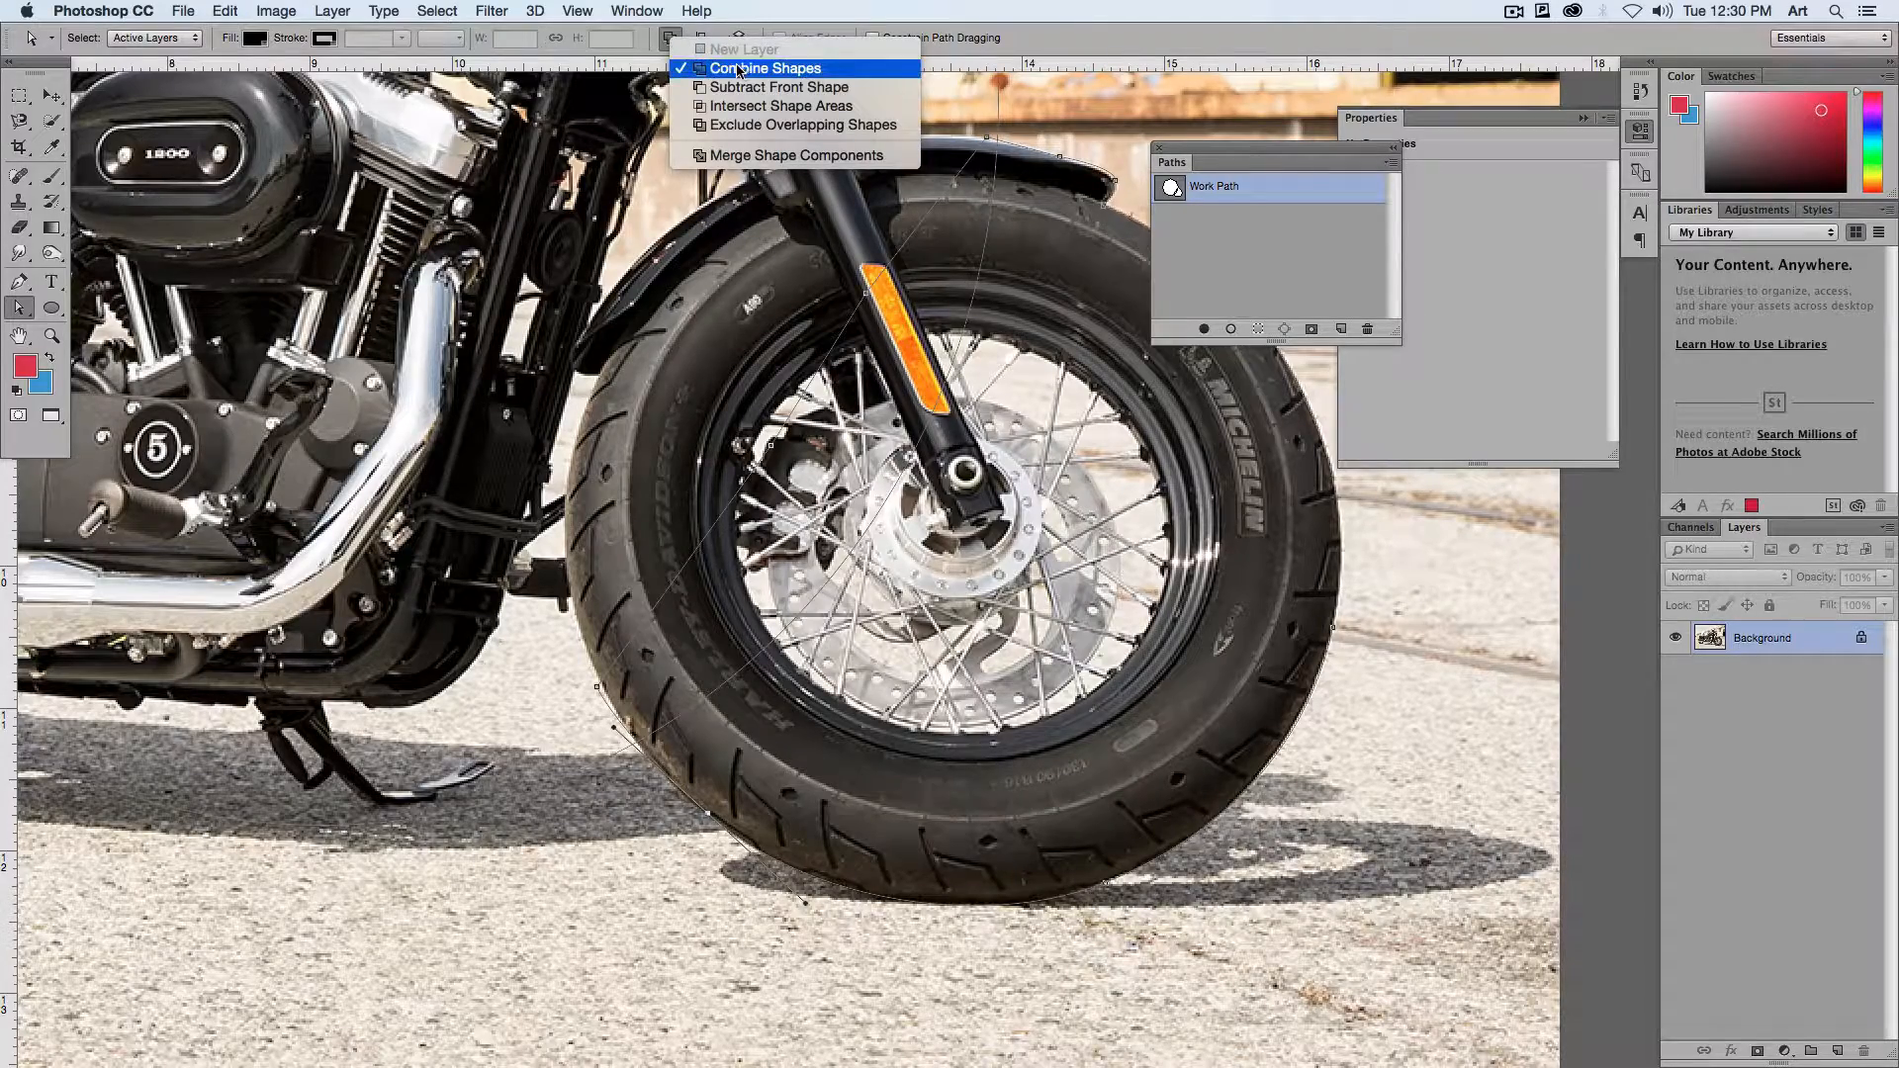
left_click(787, 155)
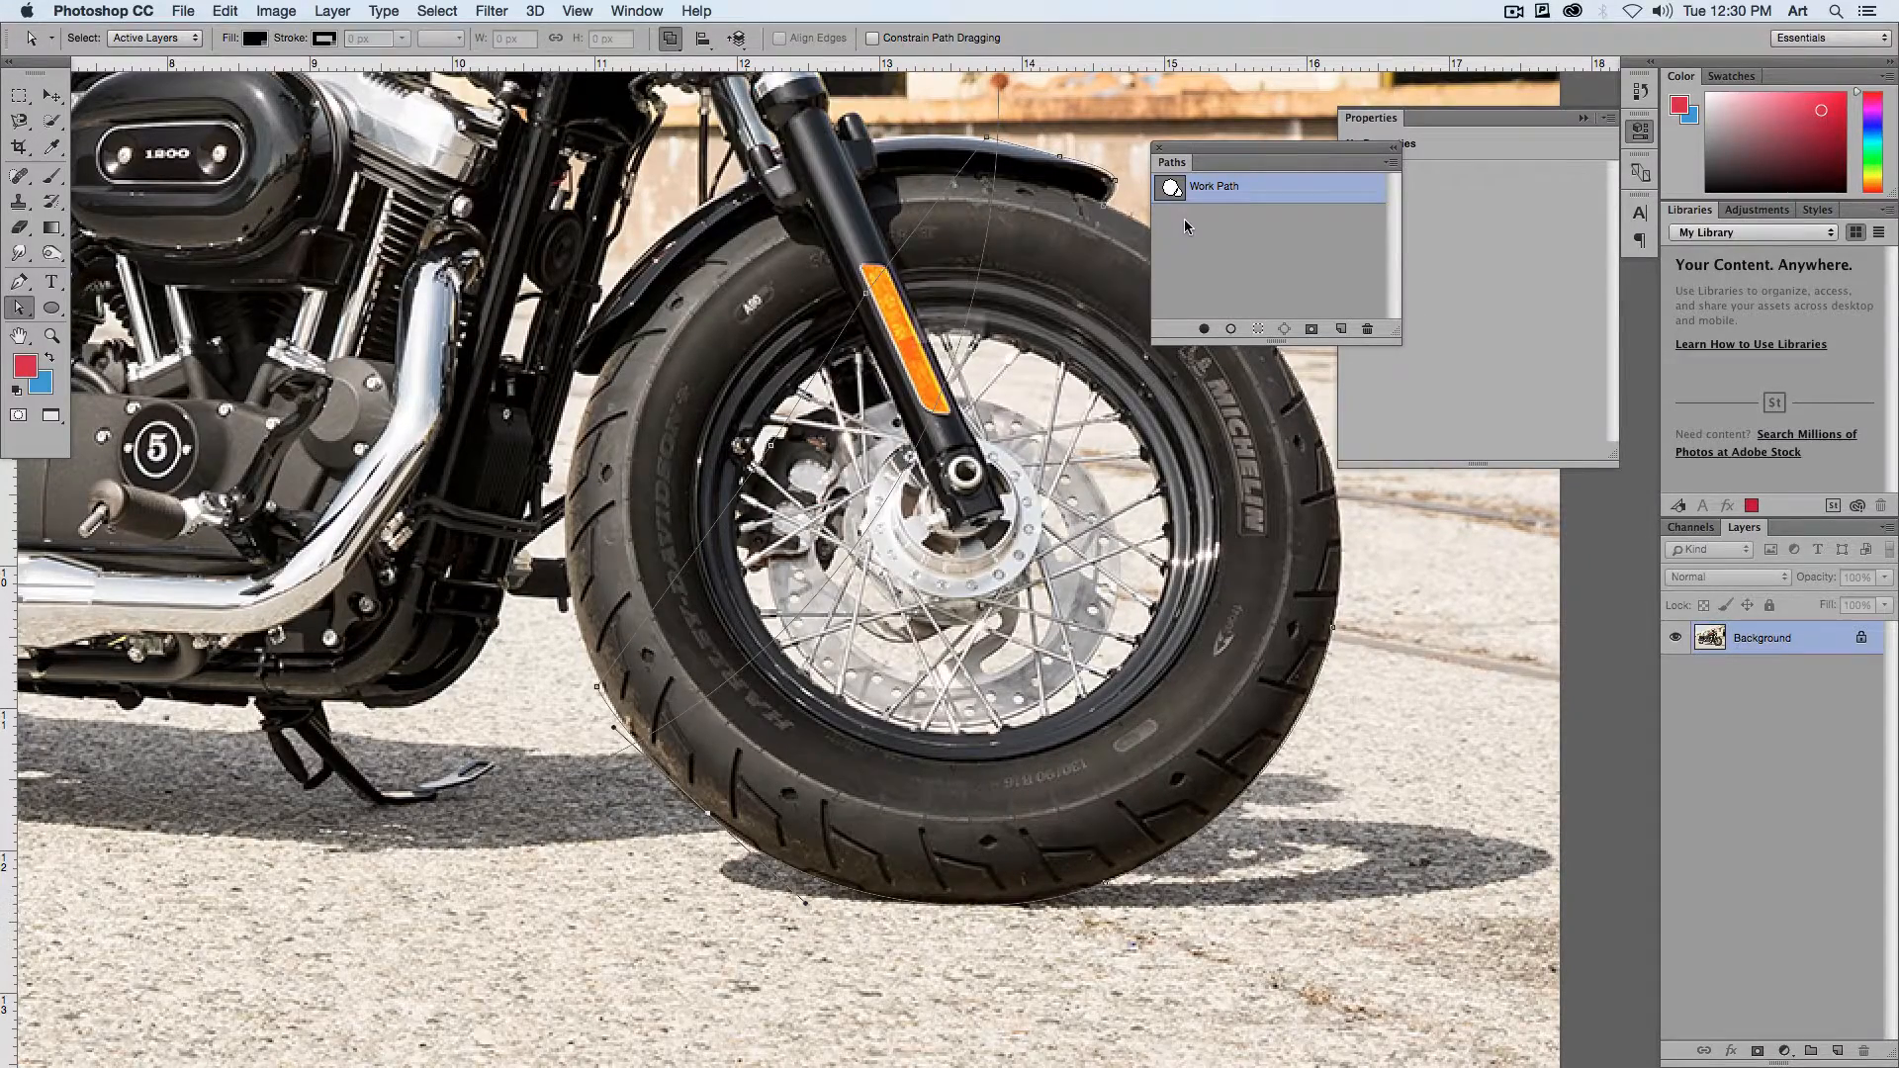
left_click(1094, 388)
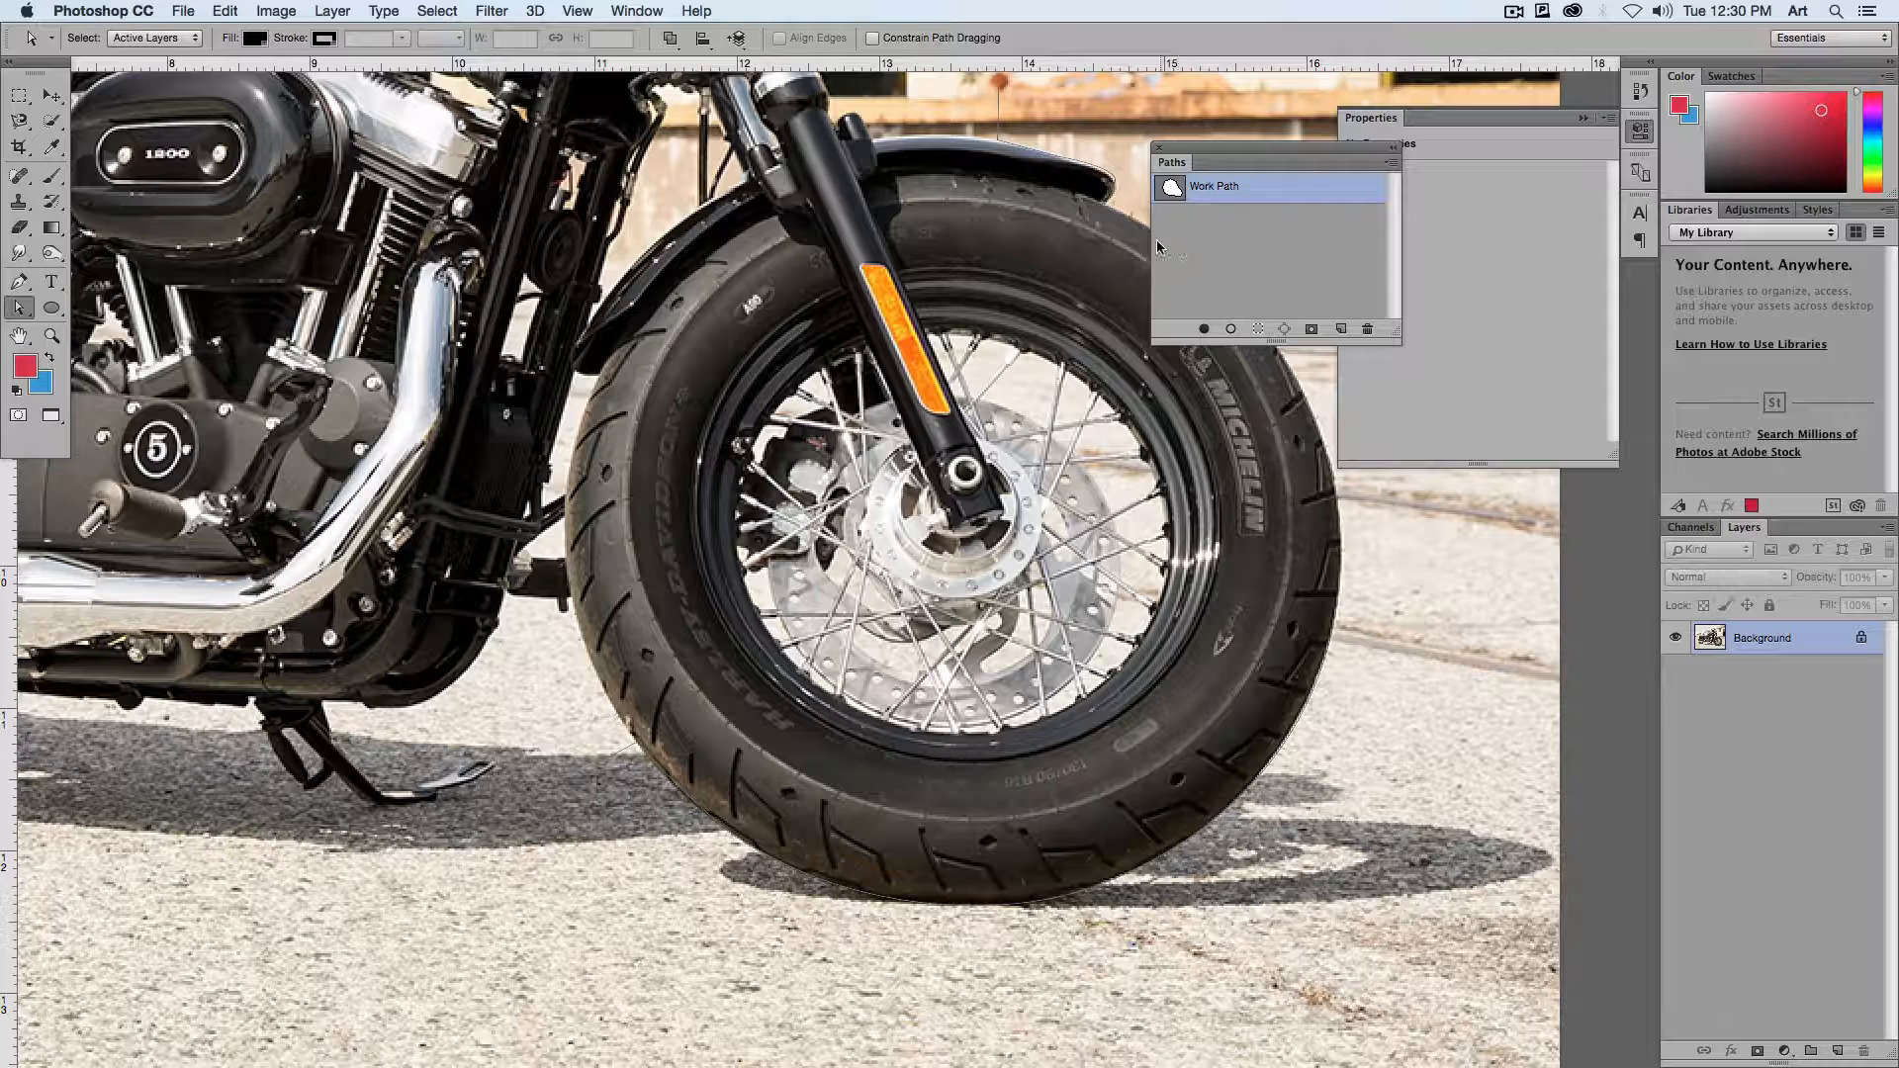
Step: Save the merged work path under the name Cycle
key("super+minus")
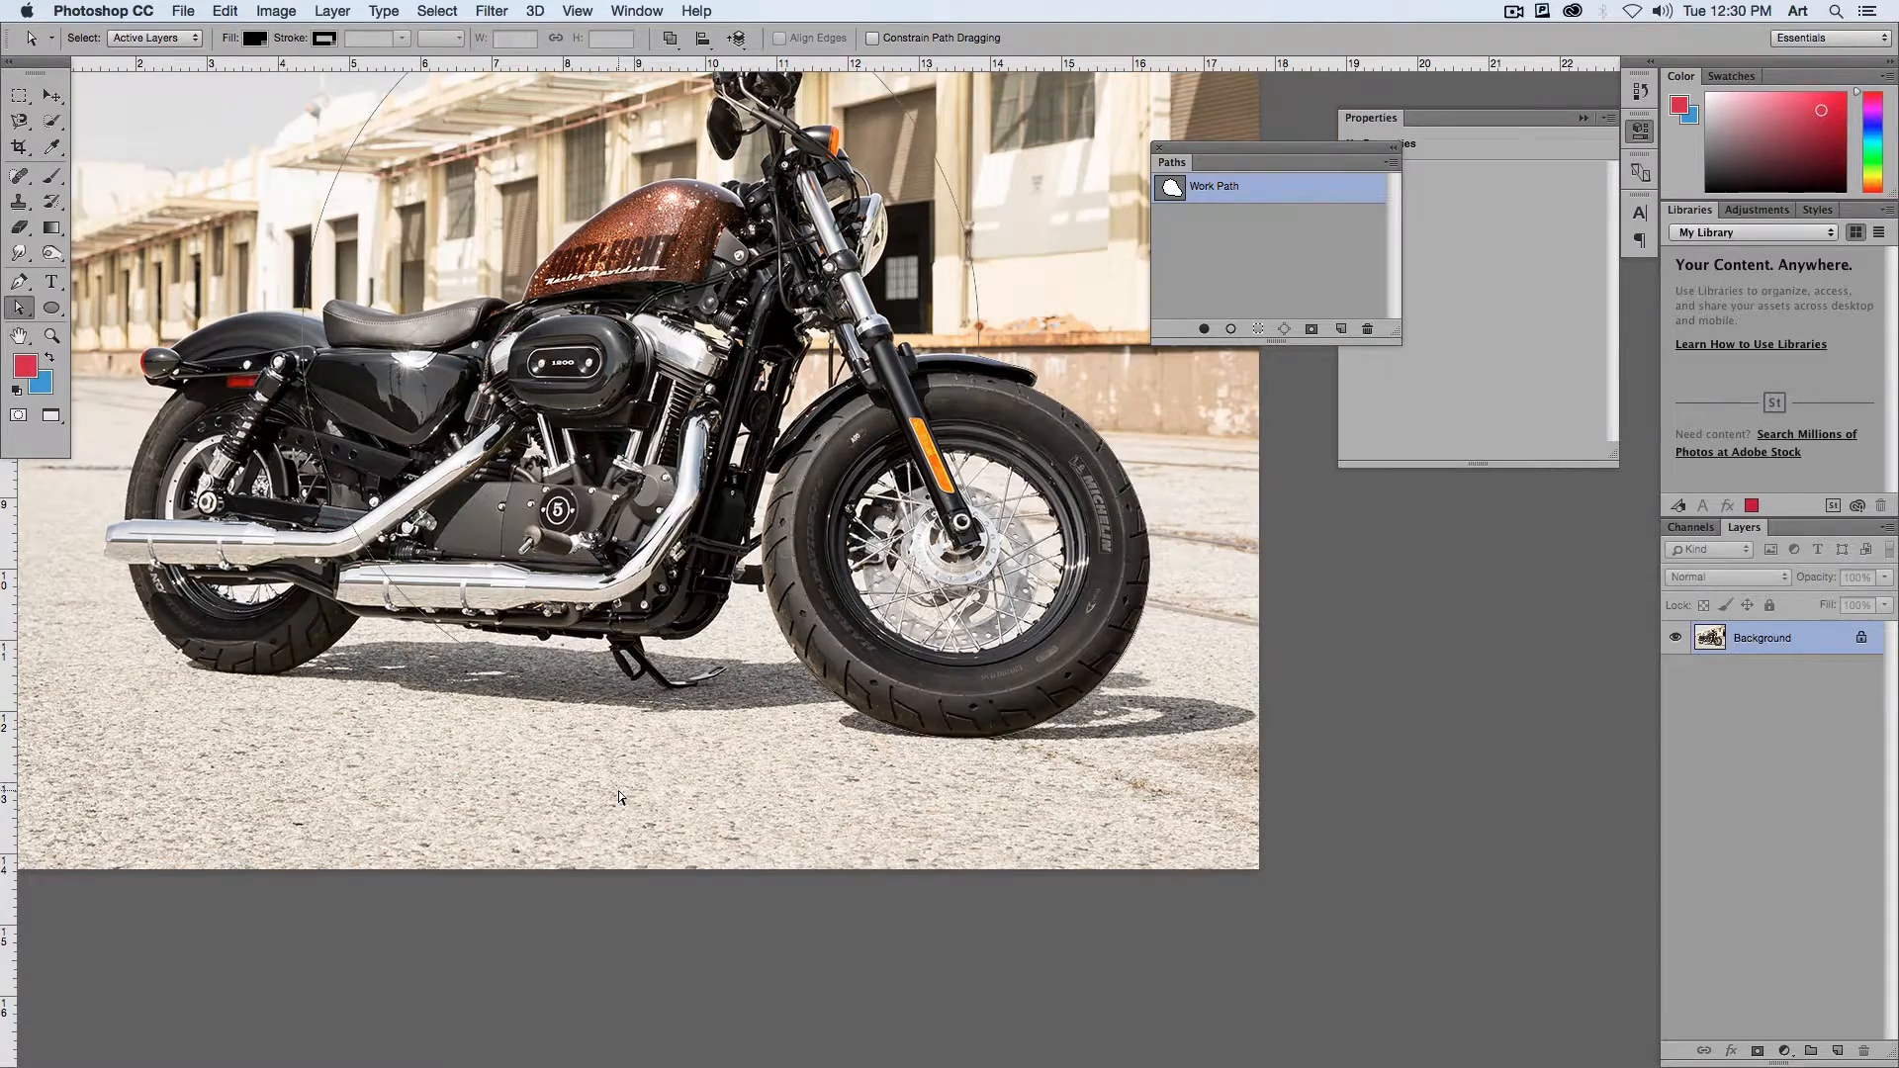
left_click_drag(616, 549, 625, 710)
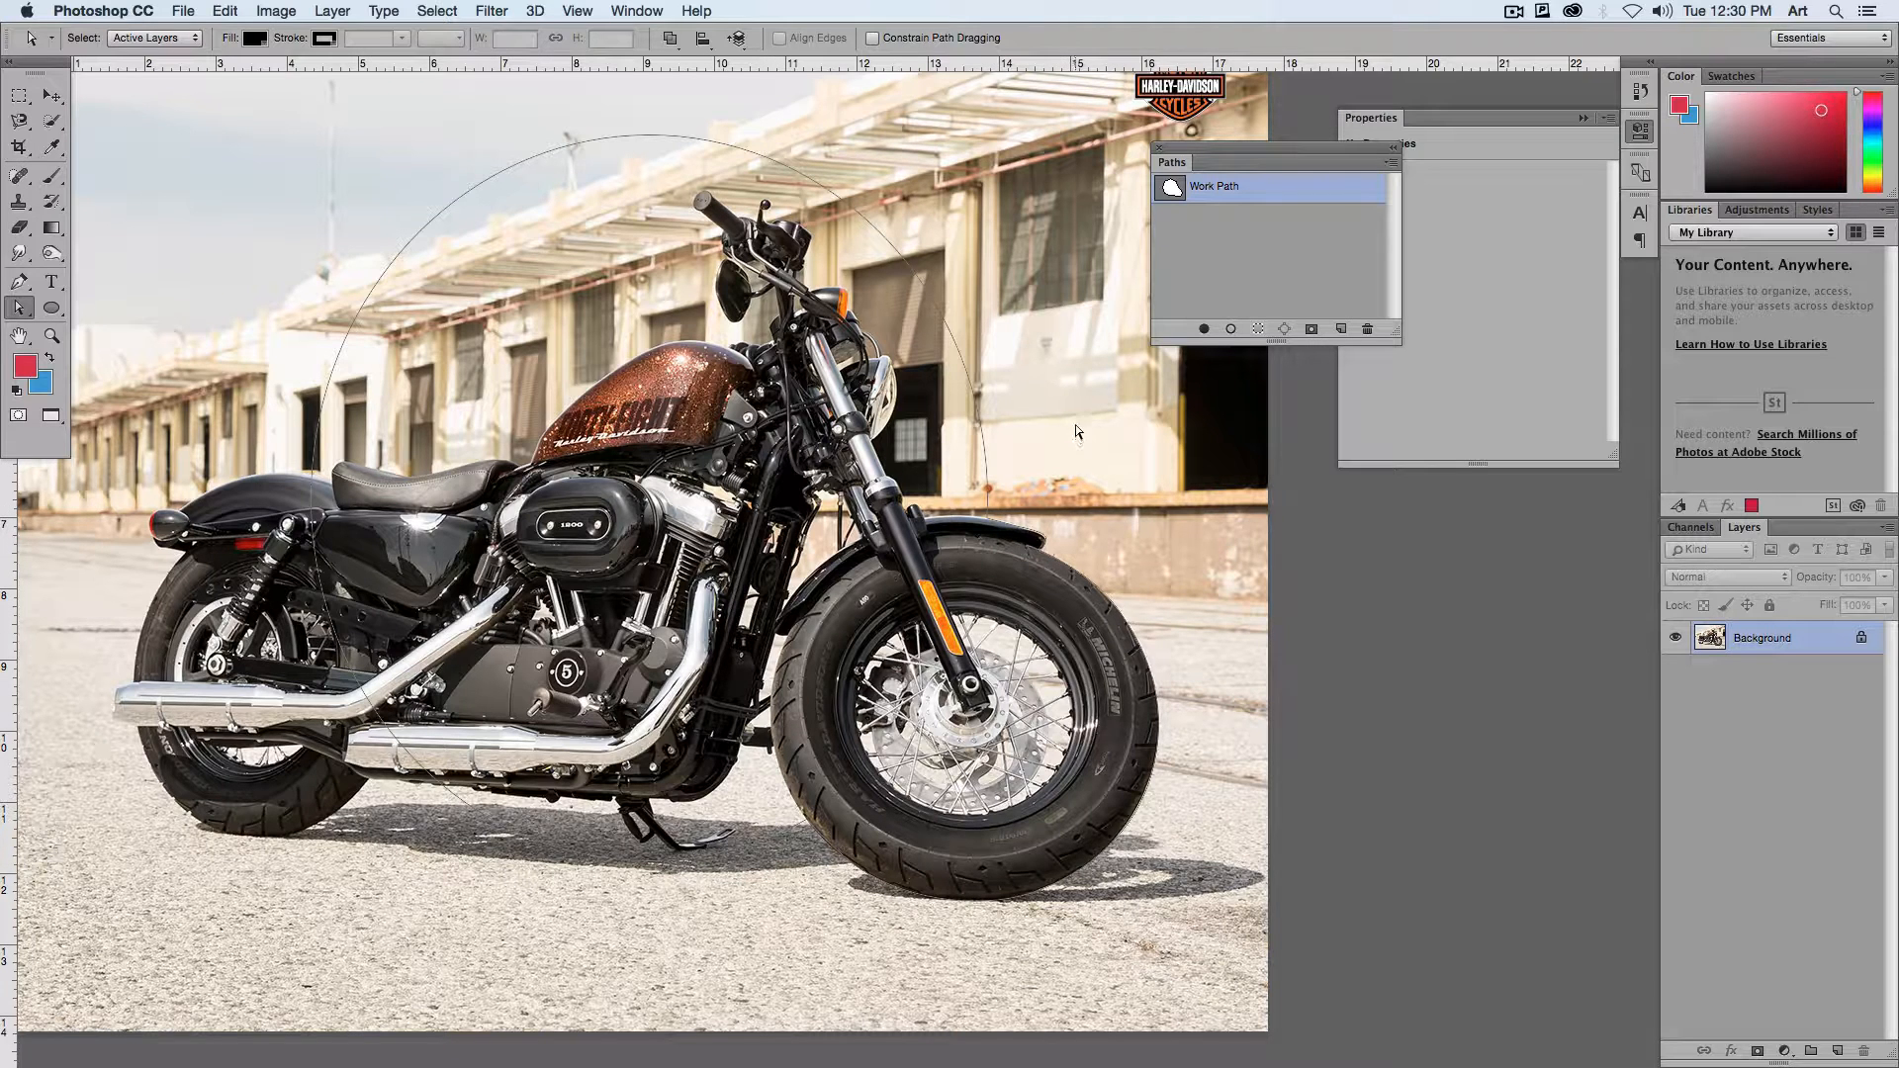
double_click(1211, 191)
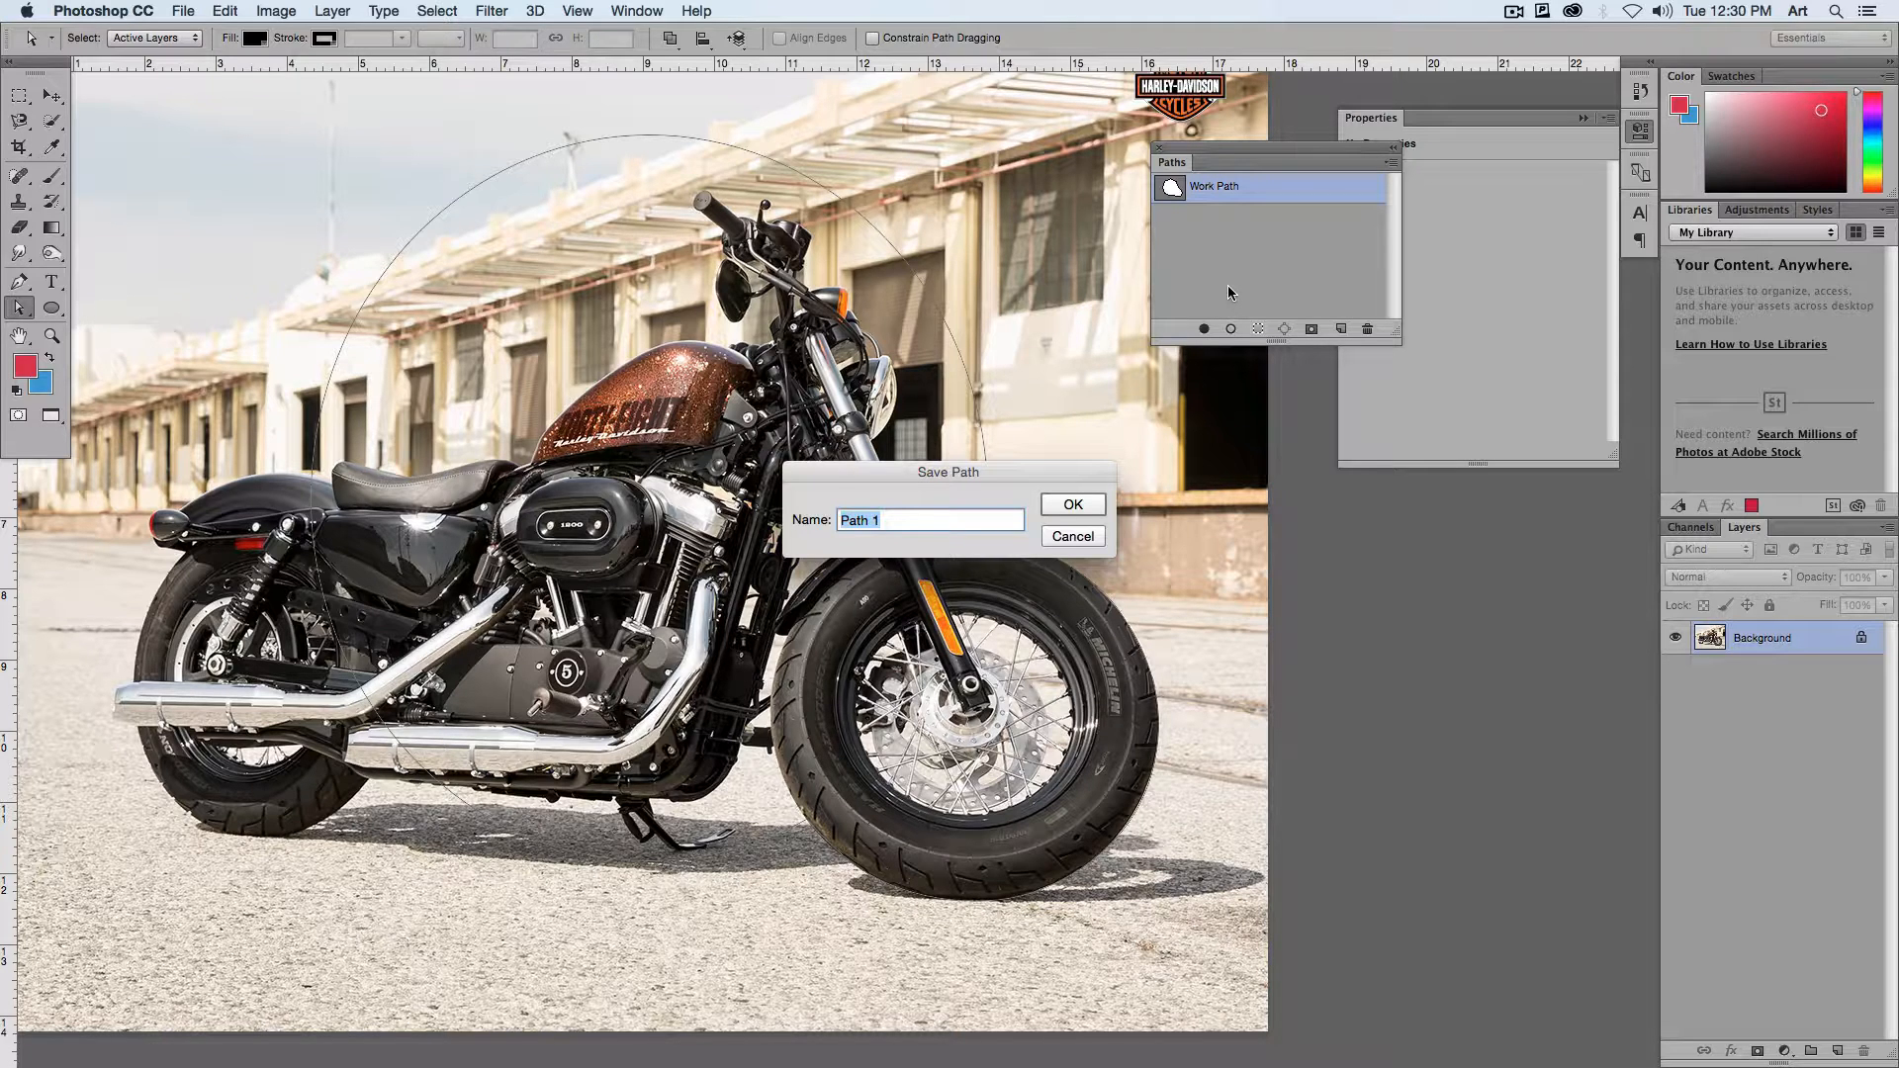
type("Cycle")
key("Return")
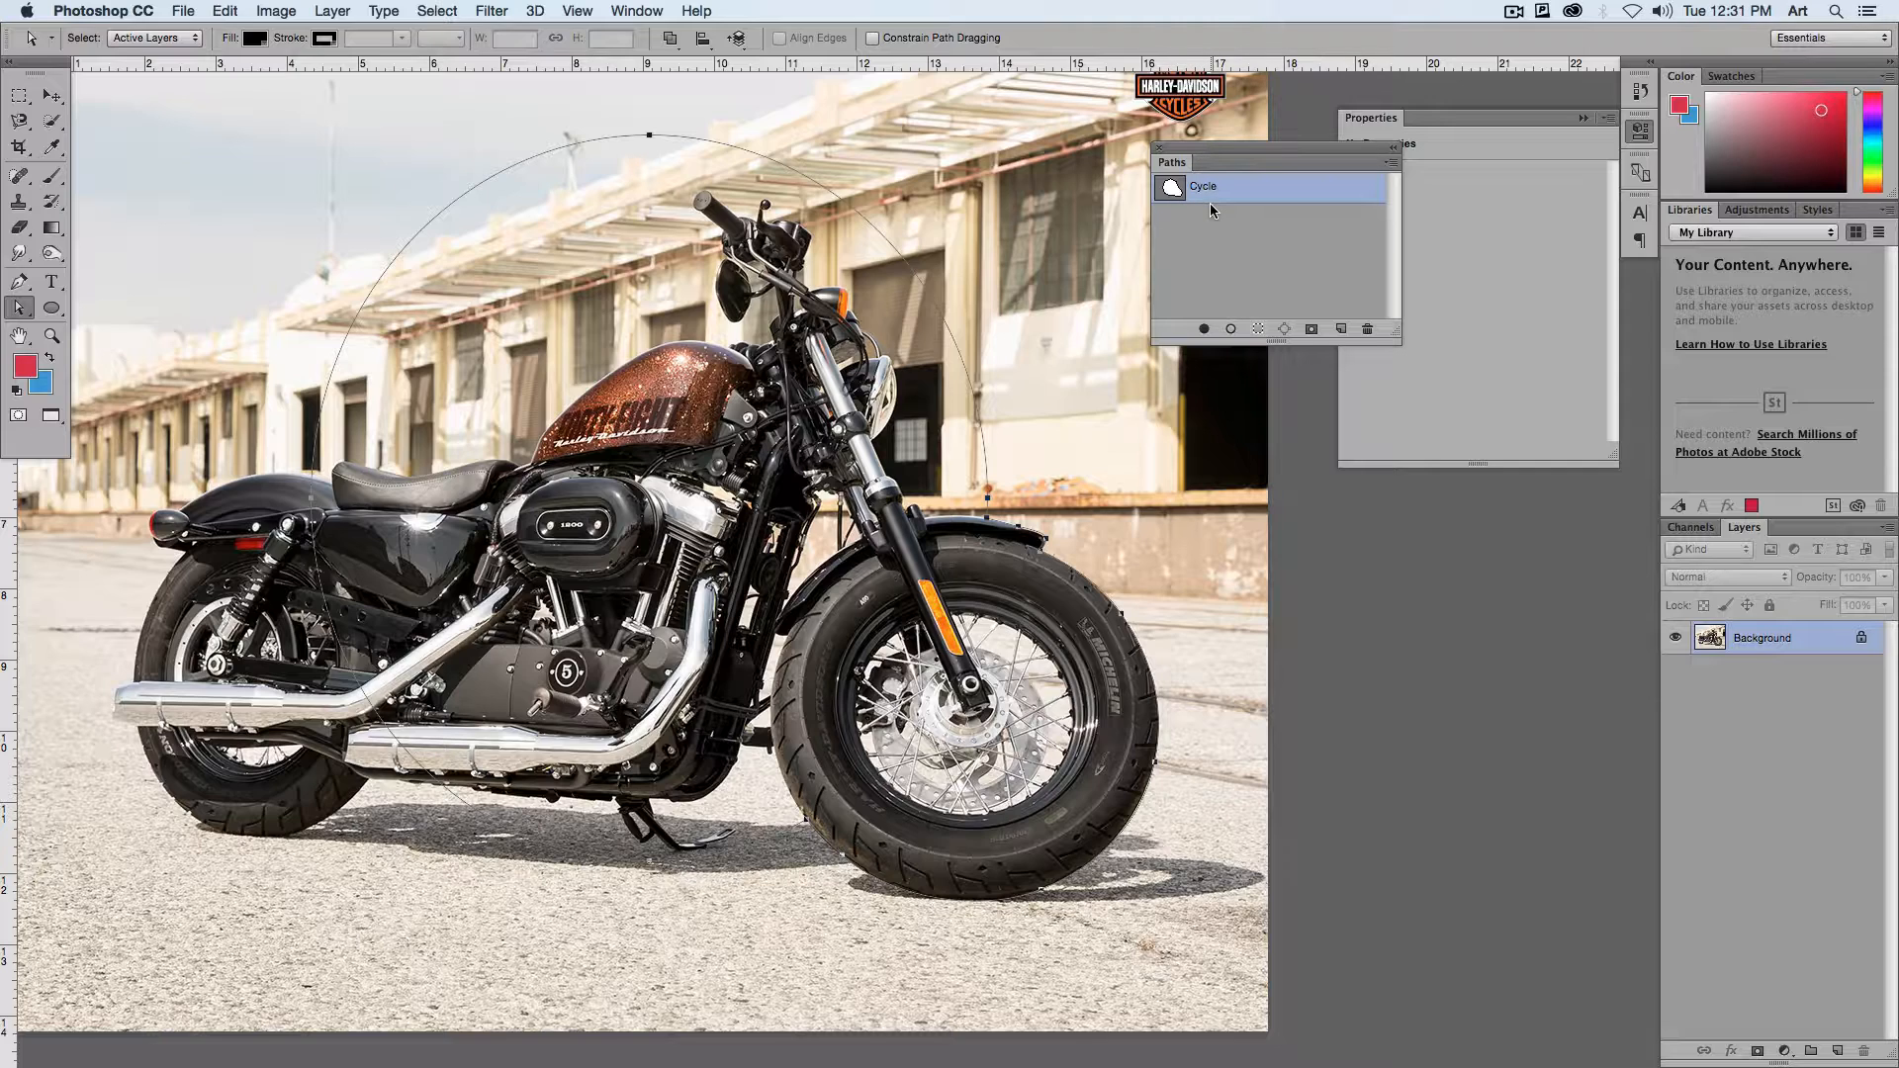
Step: Save the photo as a JPEG at maximum quality 12 with the Baseline ("Standard") format
left_click(184, 8)
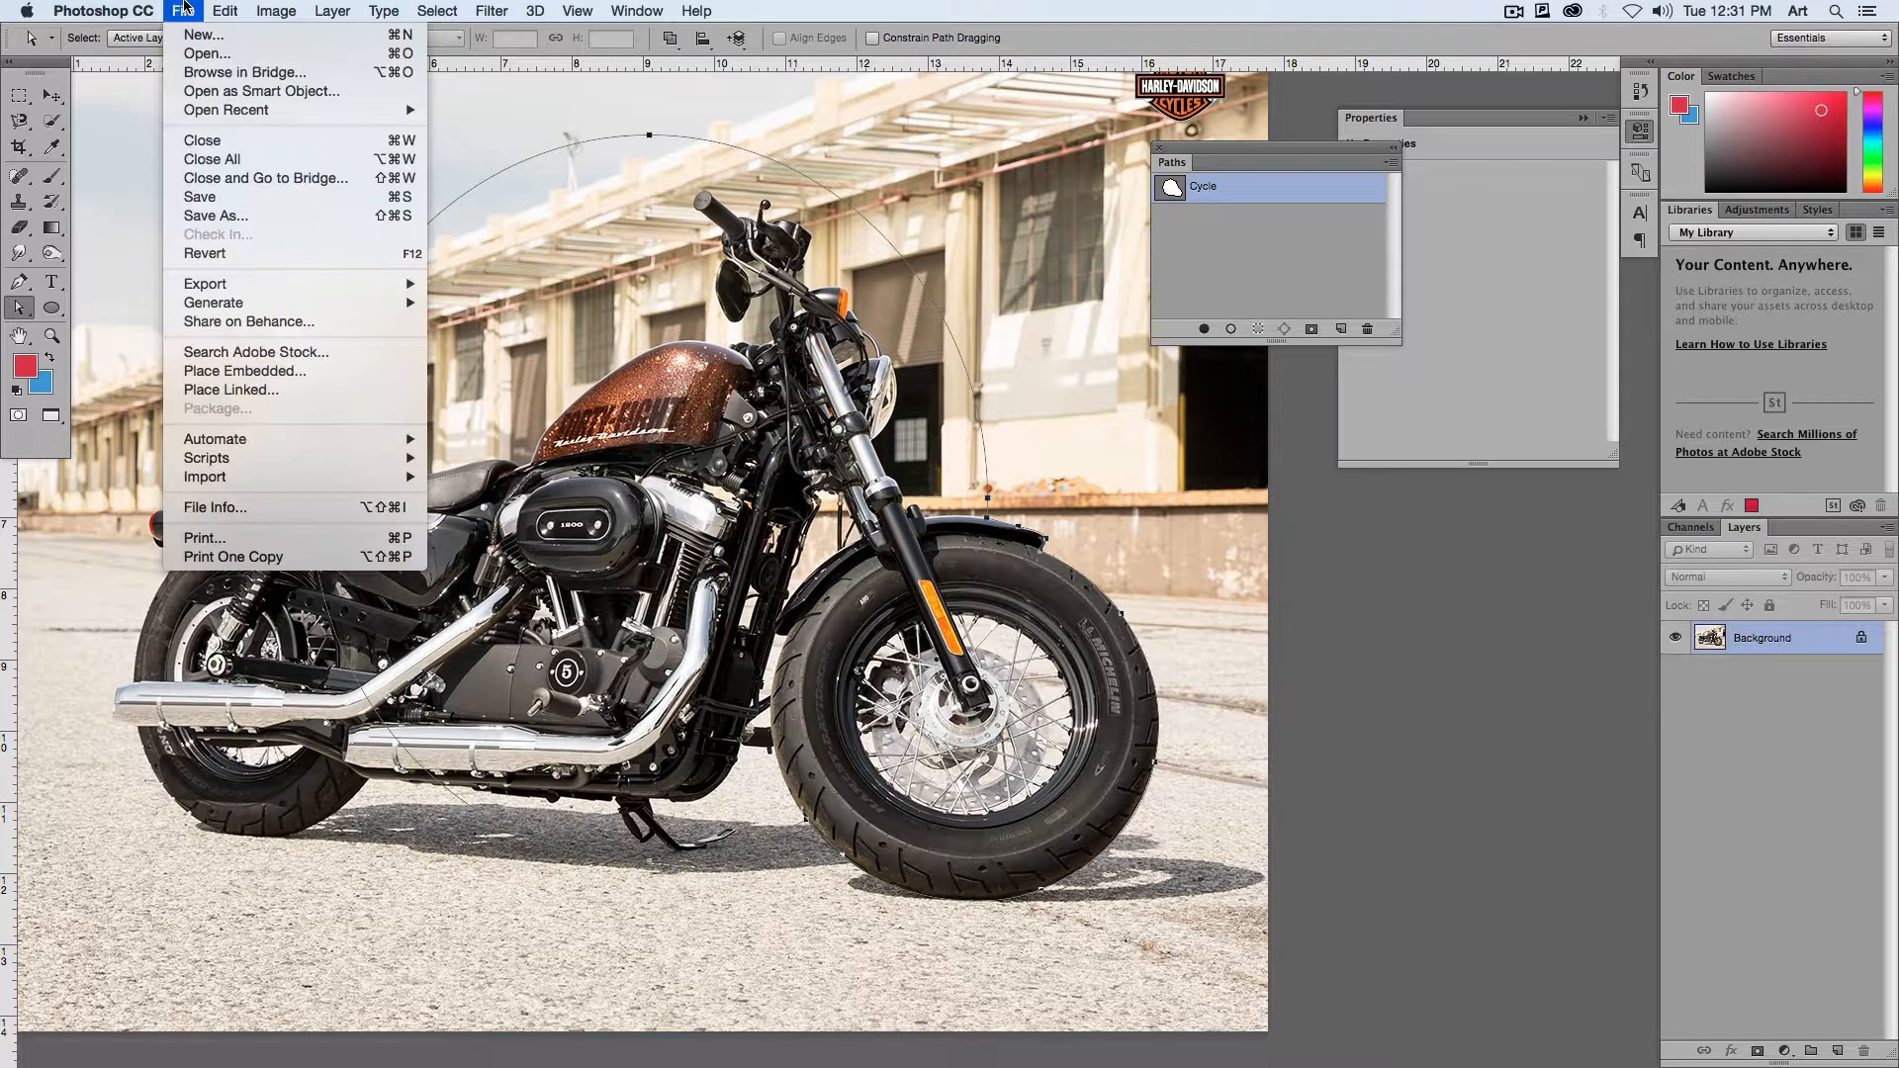
left_click(200, 197)
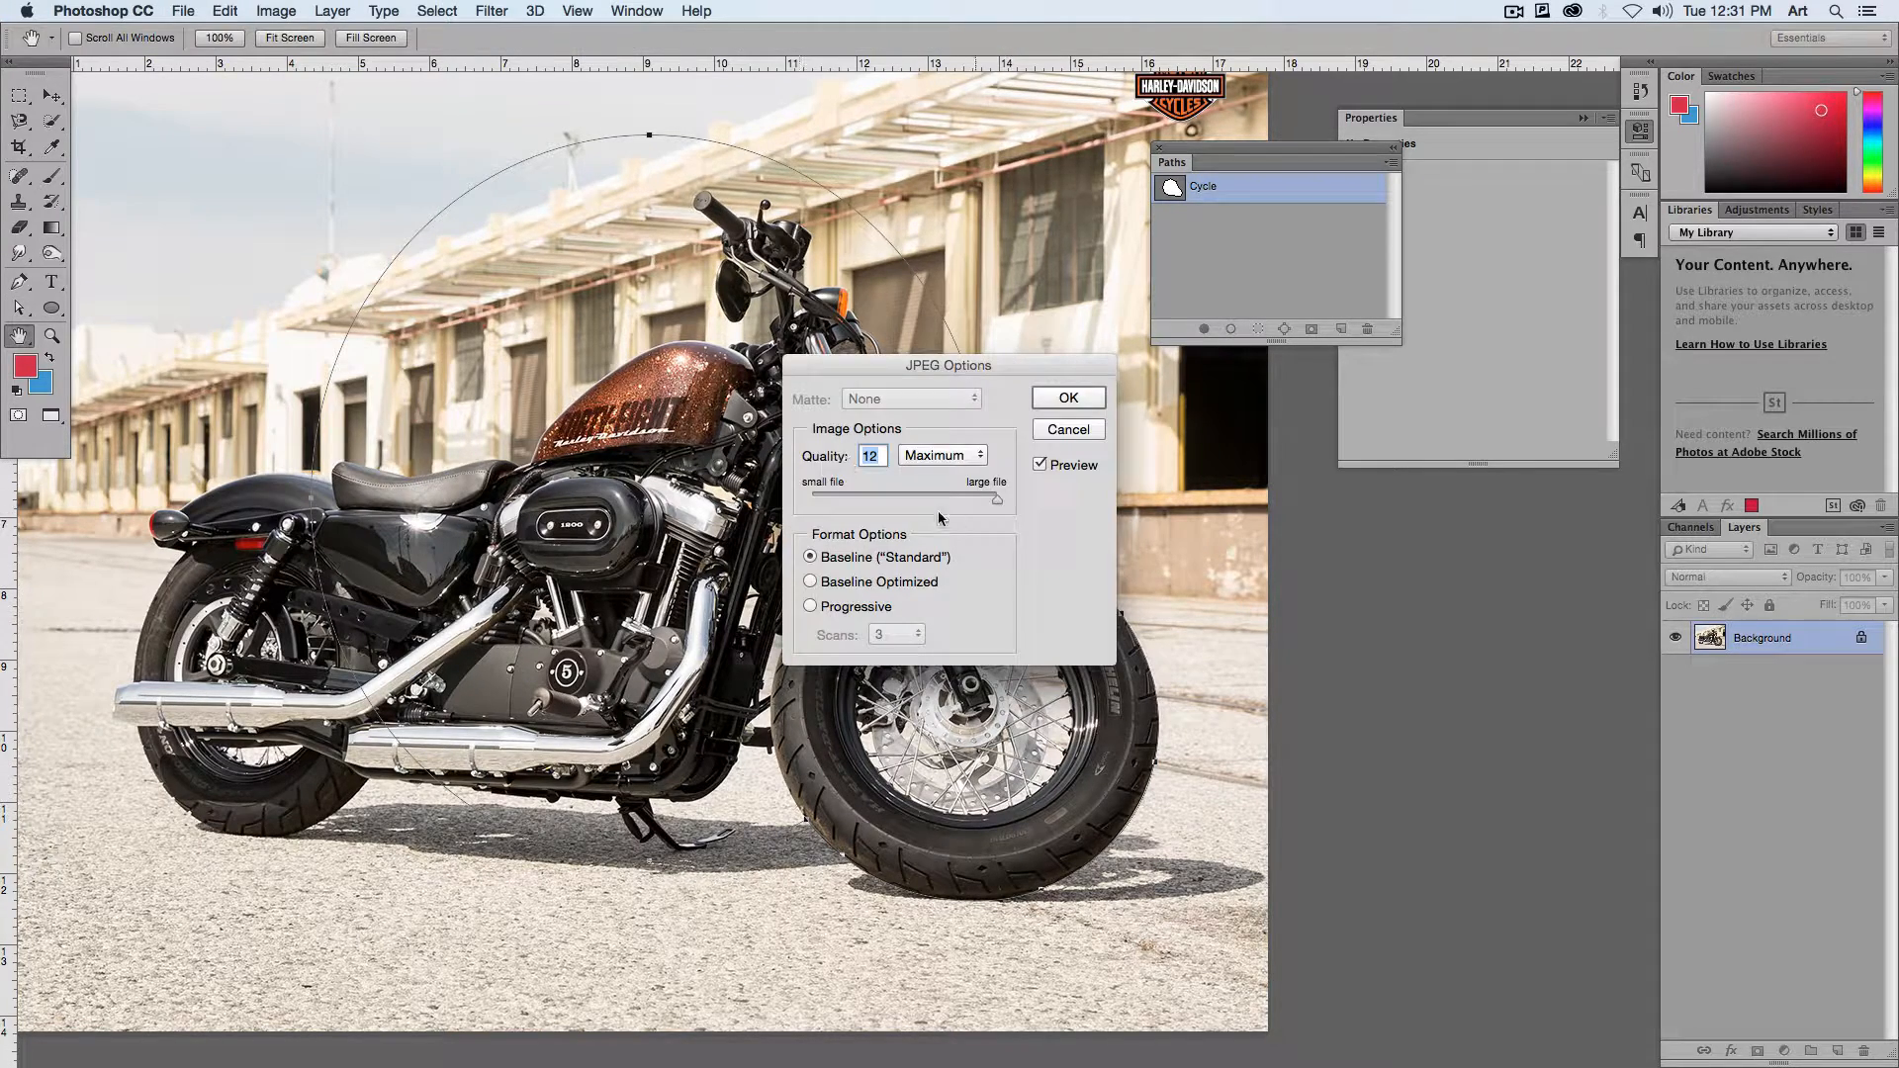
left_click(1070, 397)
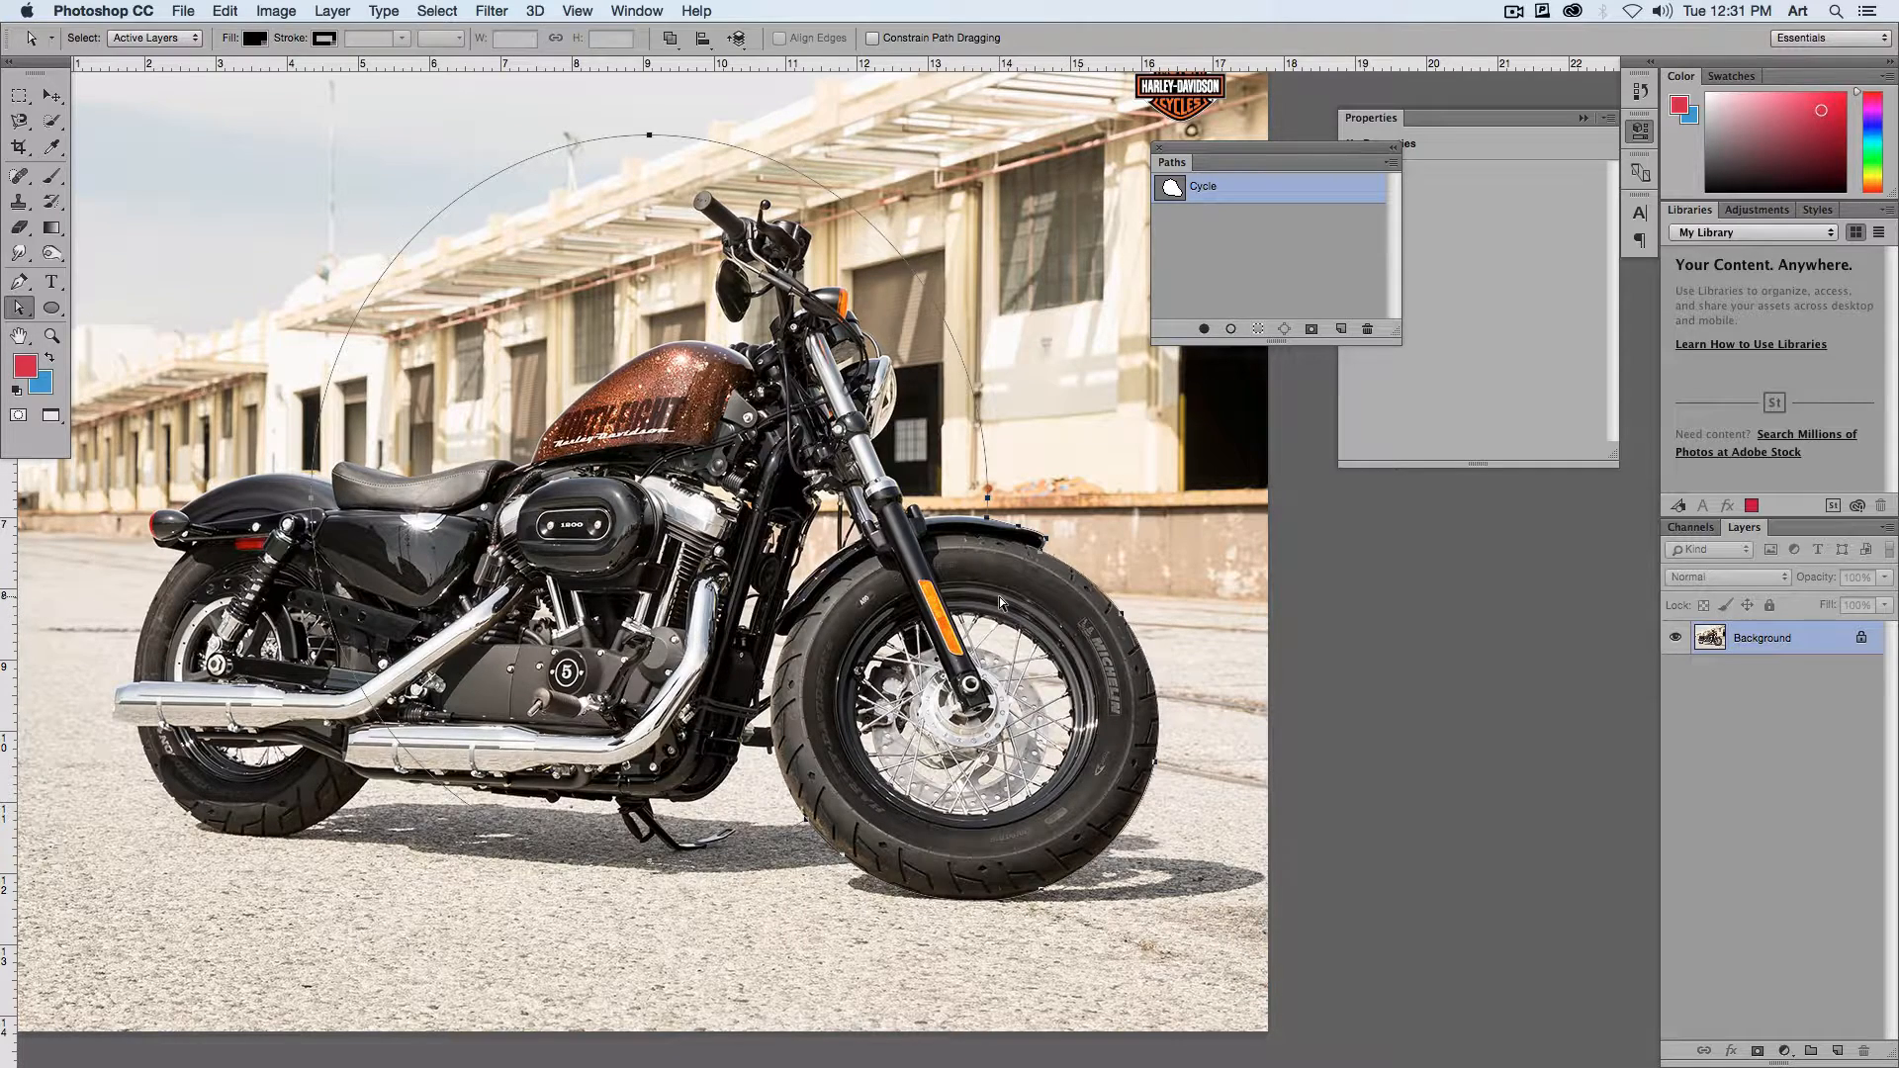
Step: Switch to InDesign, select the placed motorcycle photo and open its Clipping Path options beside the image
key("super+Tab")
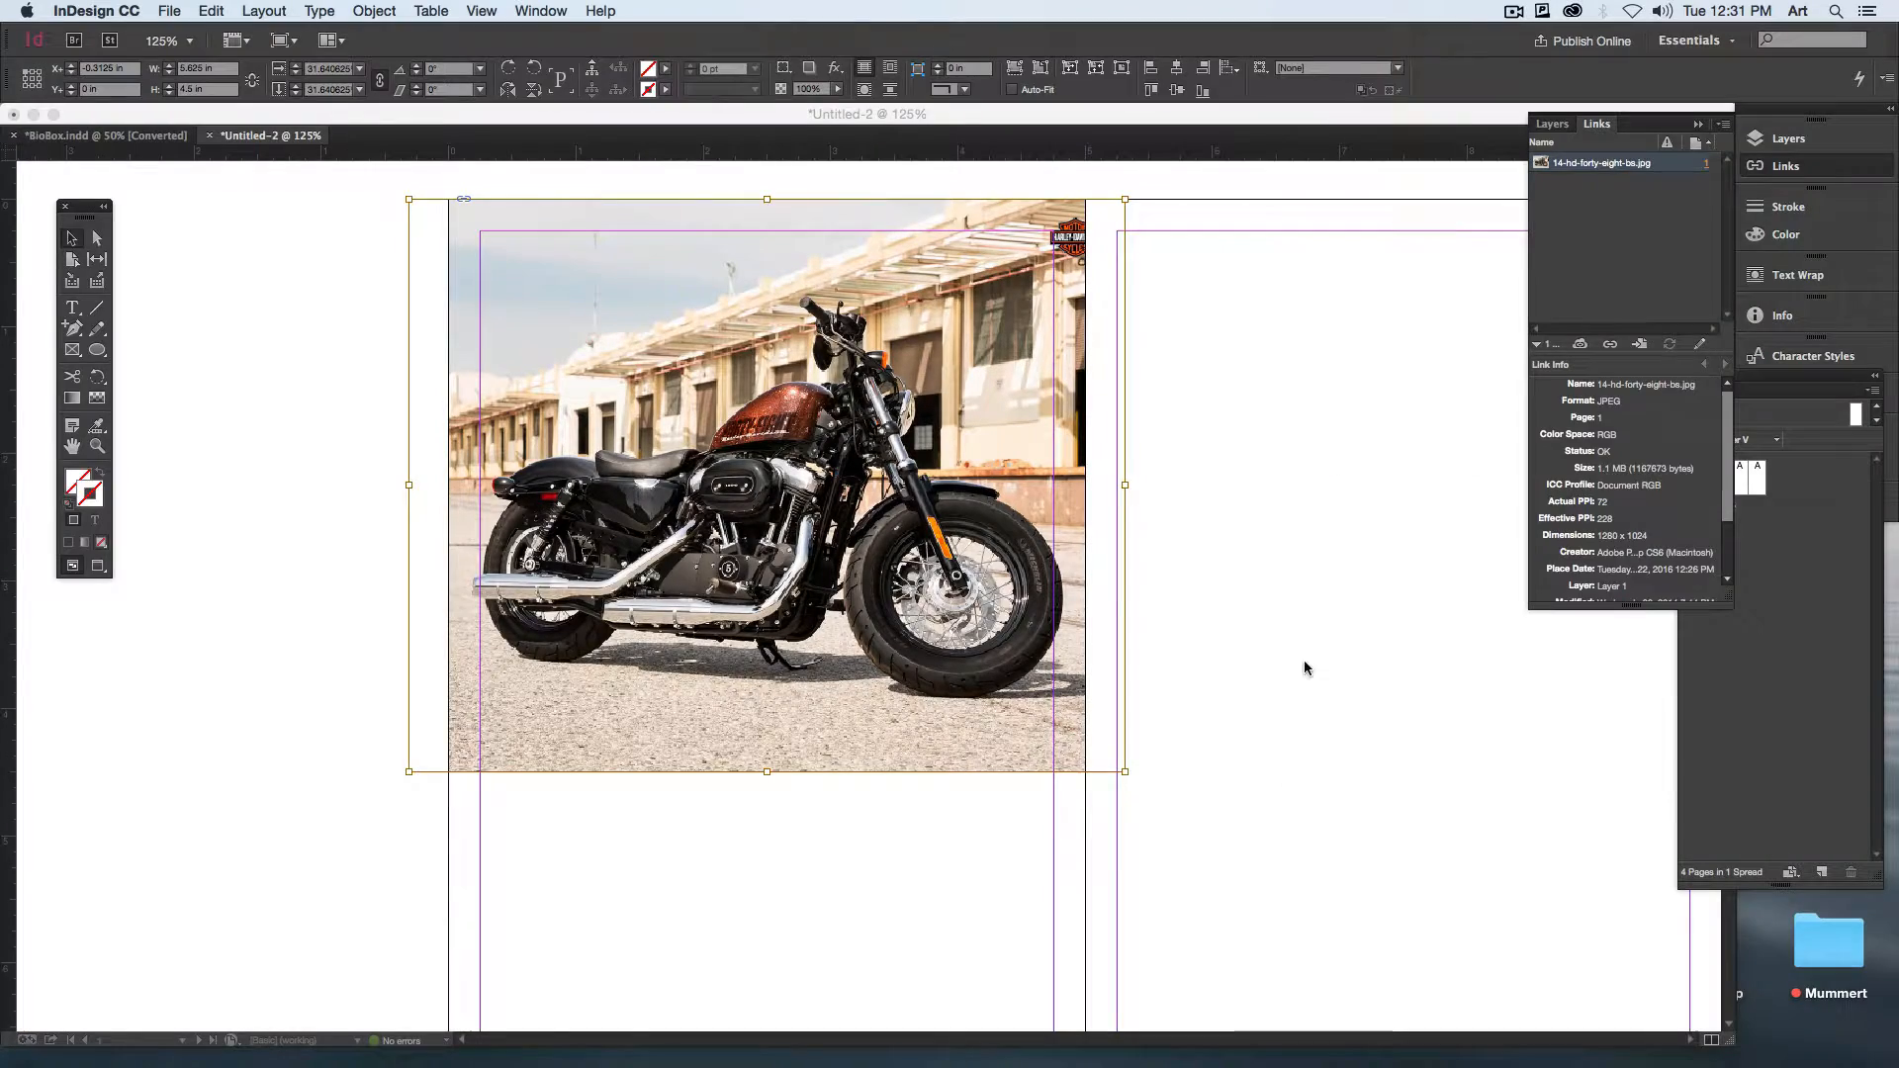
left_click(1303, 669)
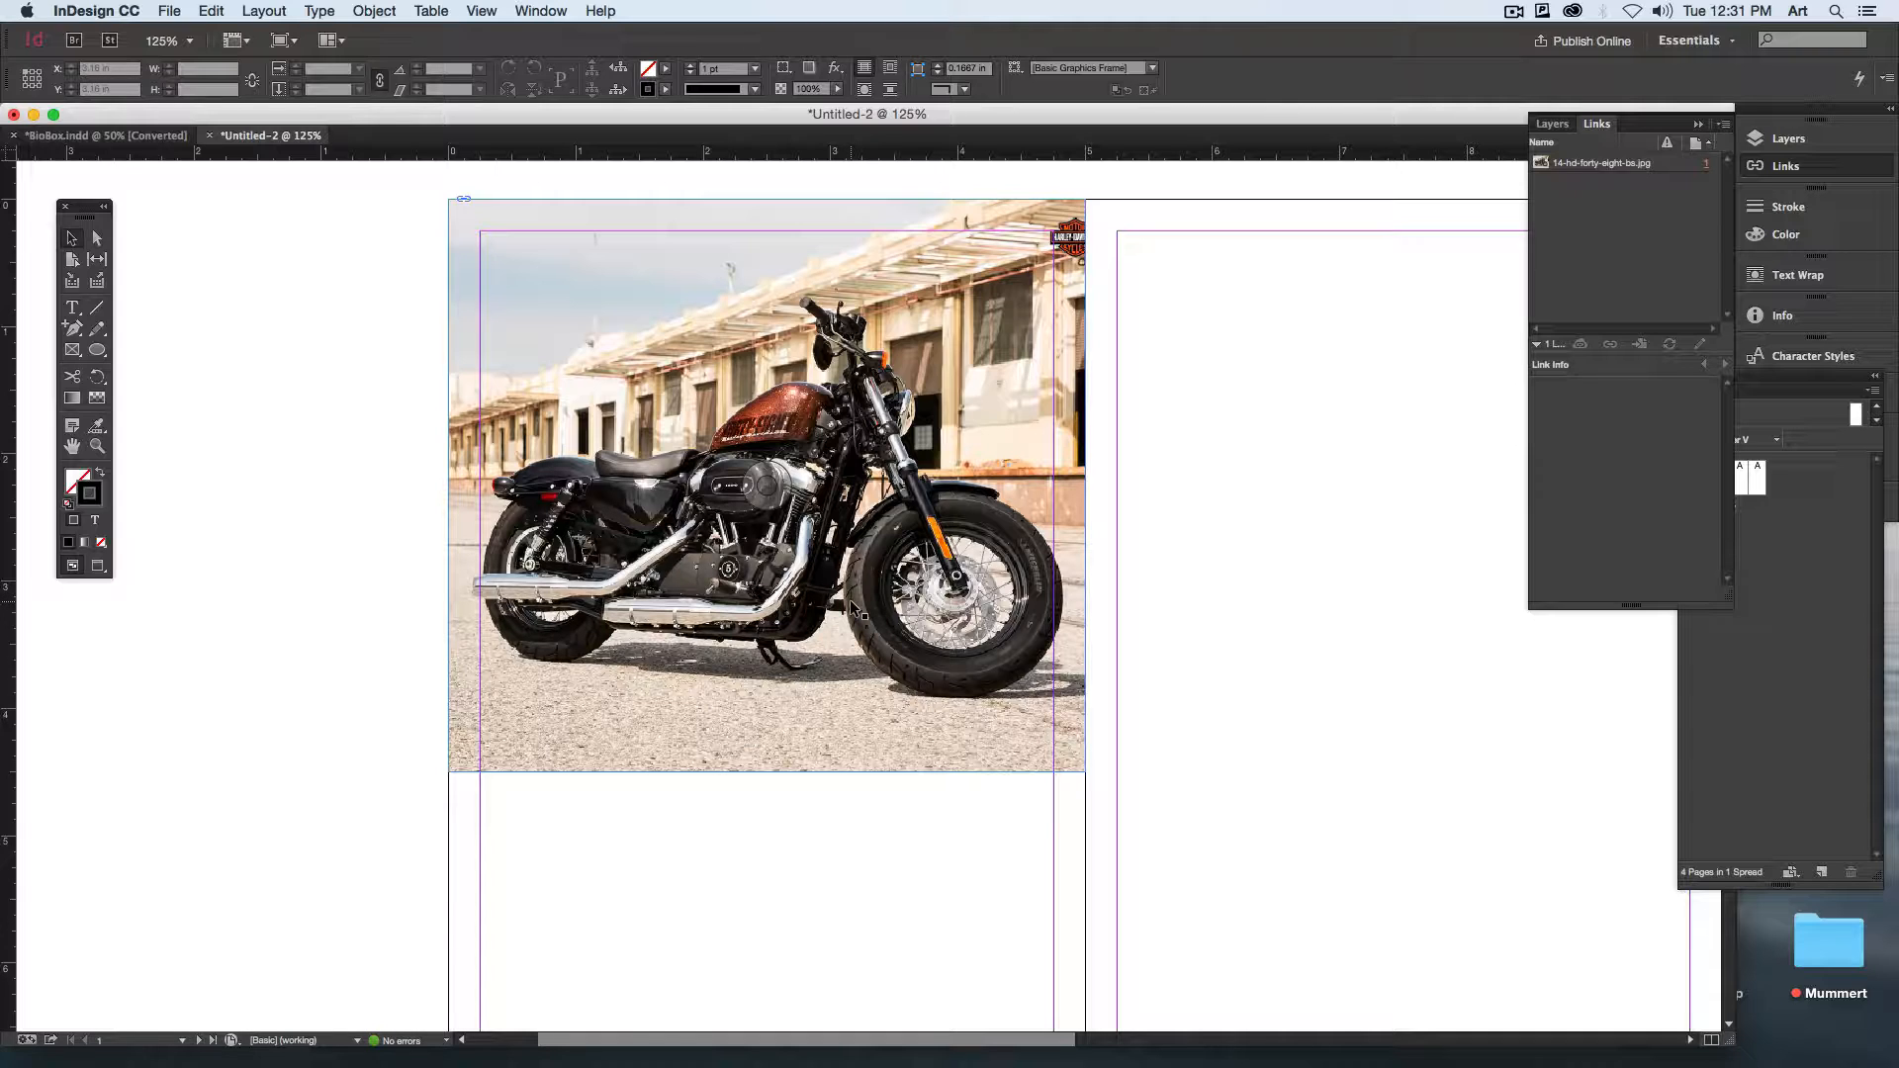
left_click(502, 273)
left_click(373, 10)
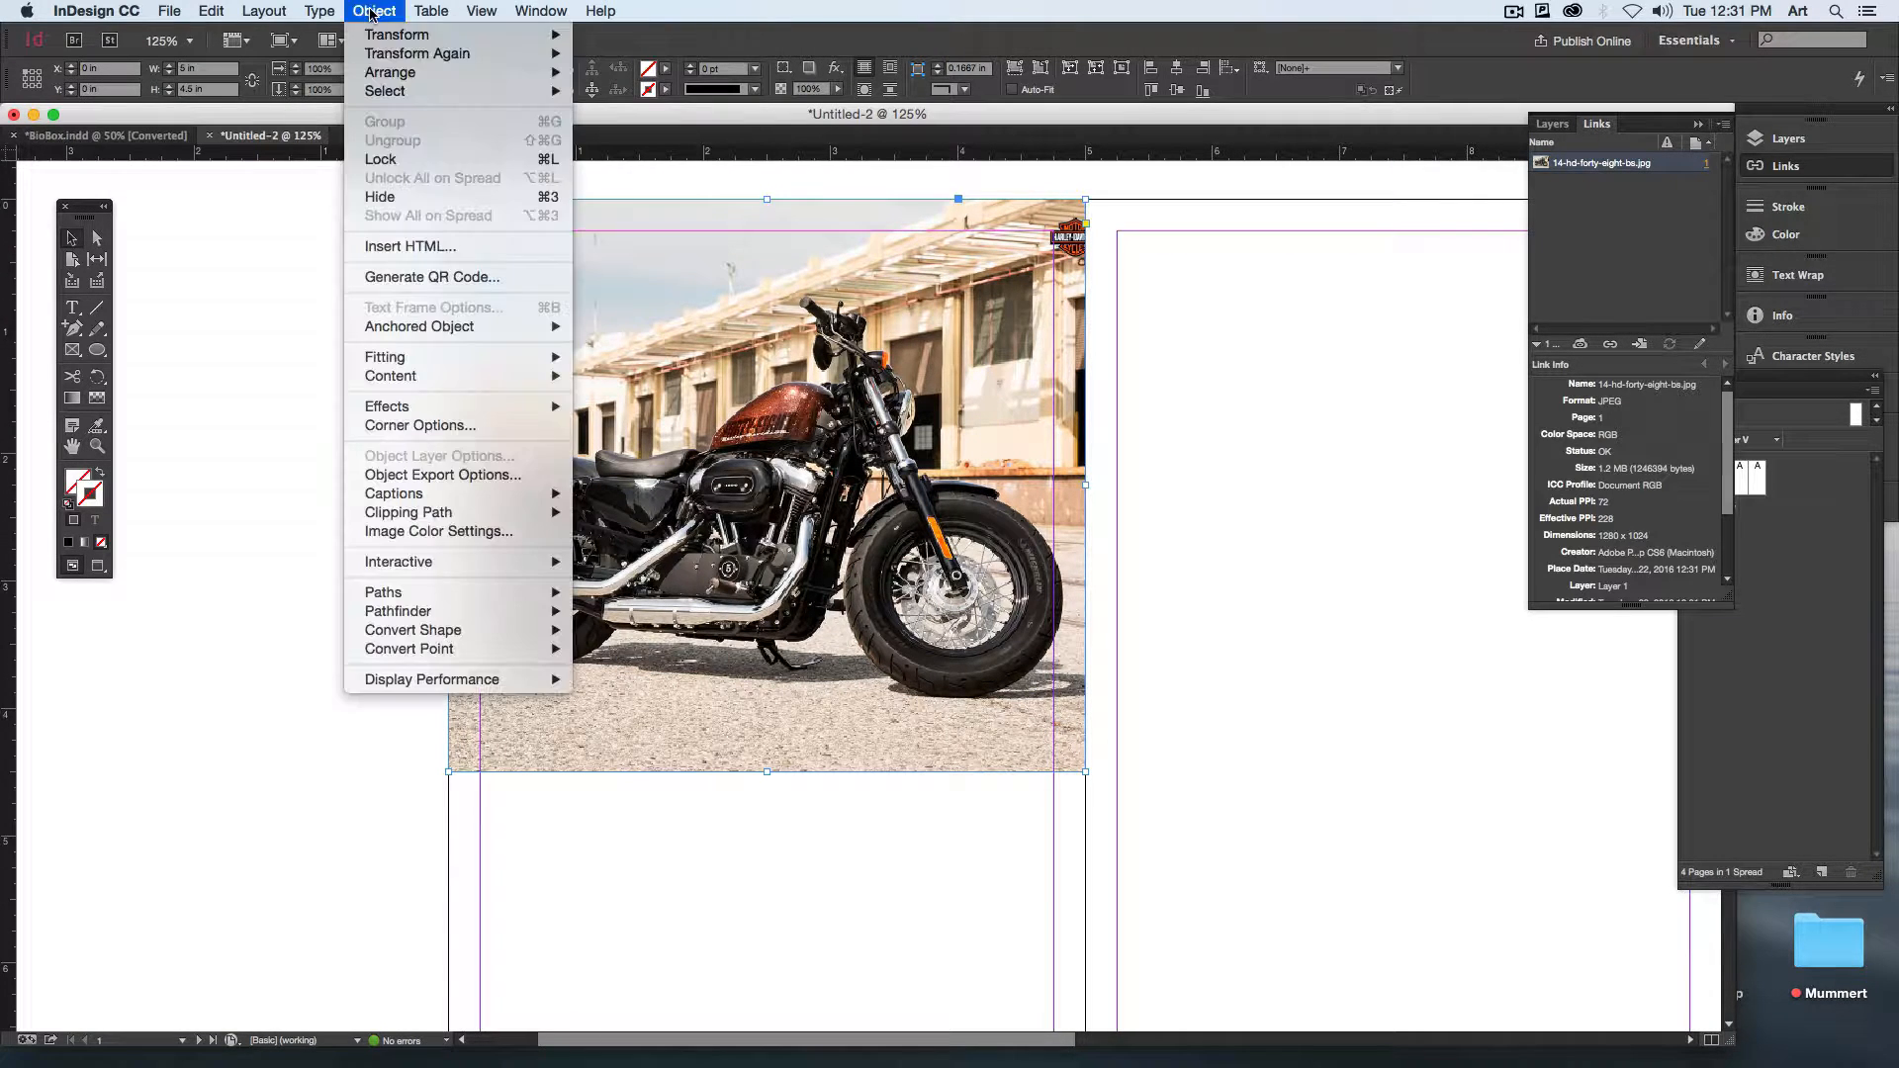
mouse_move(417, 514)
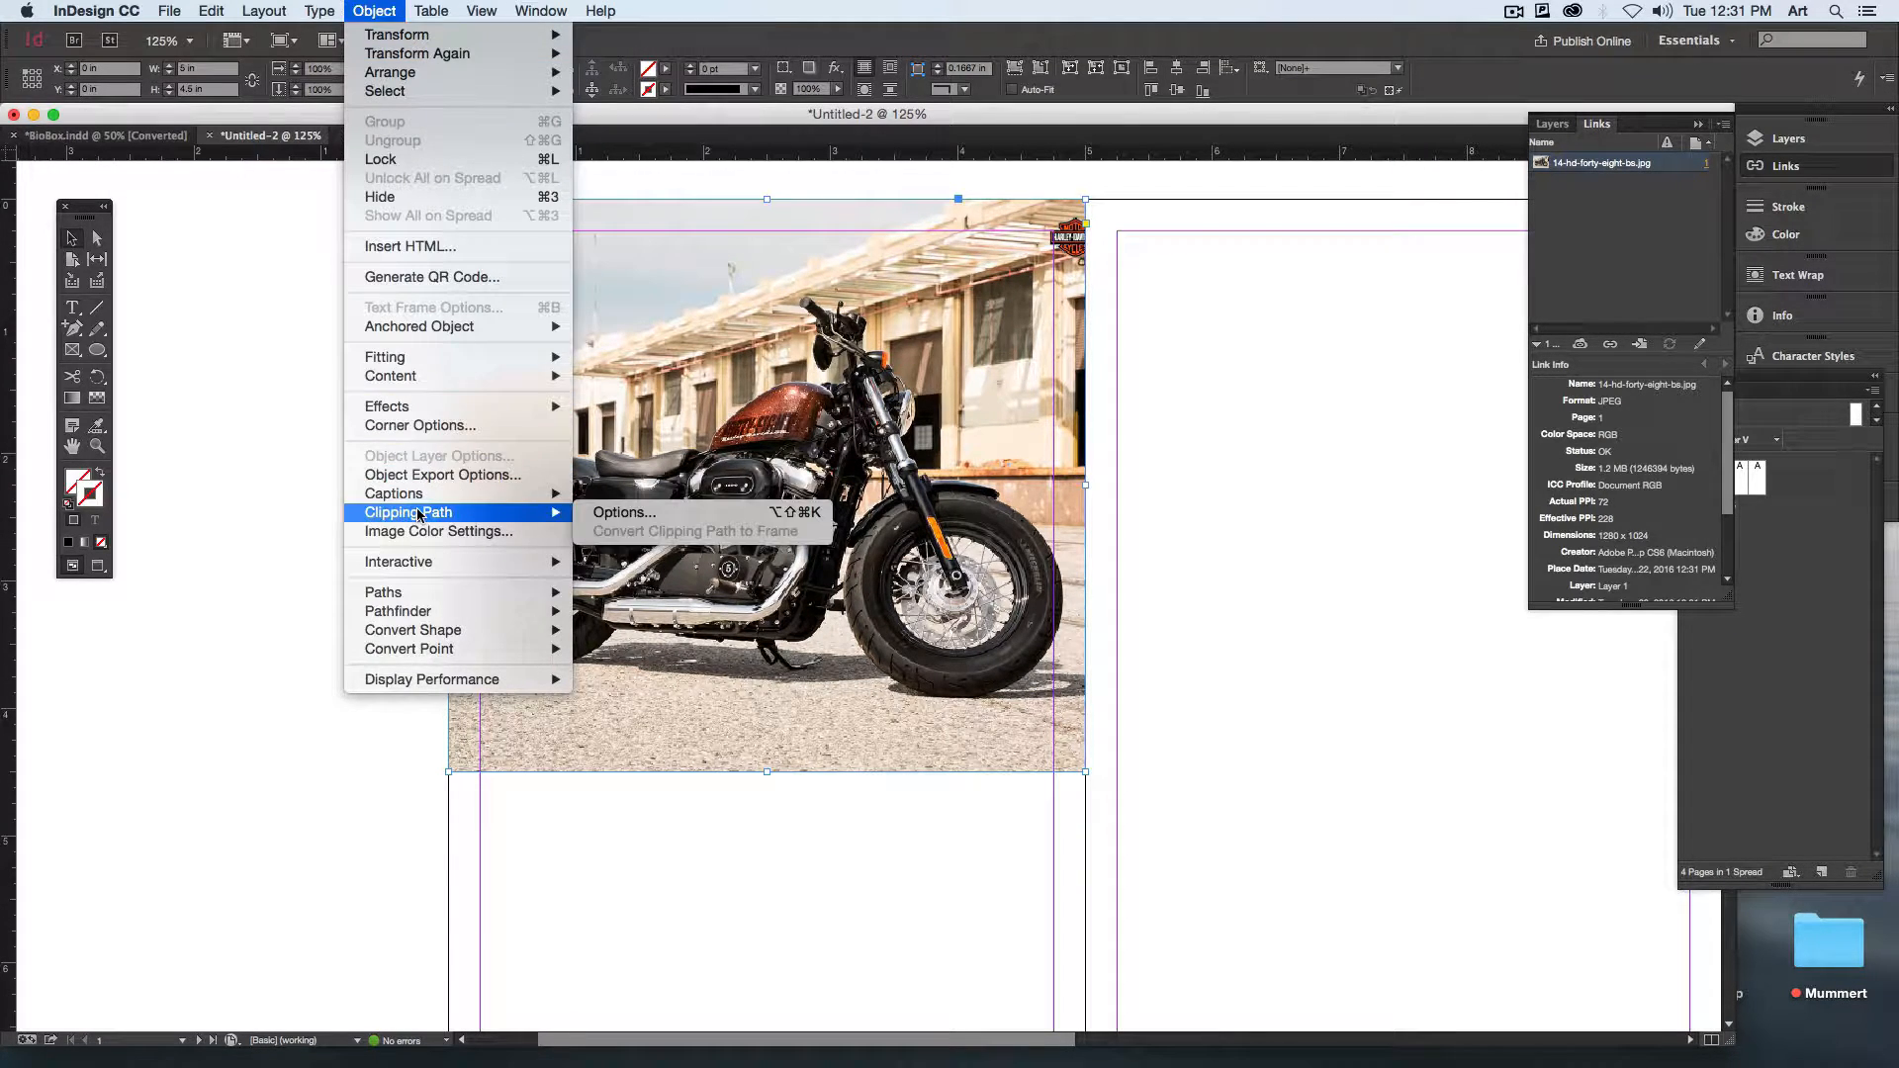
left_click(612, 514)
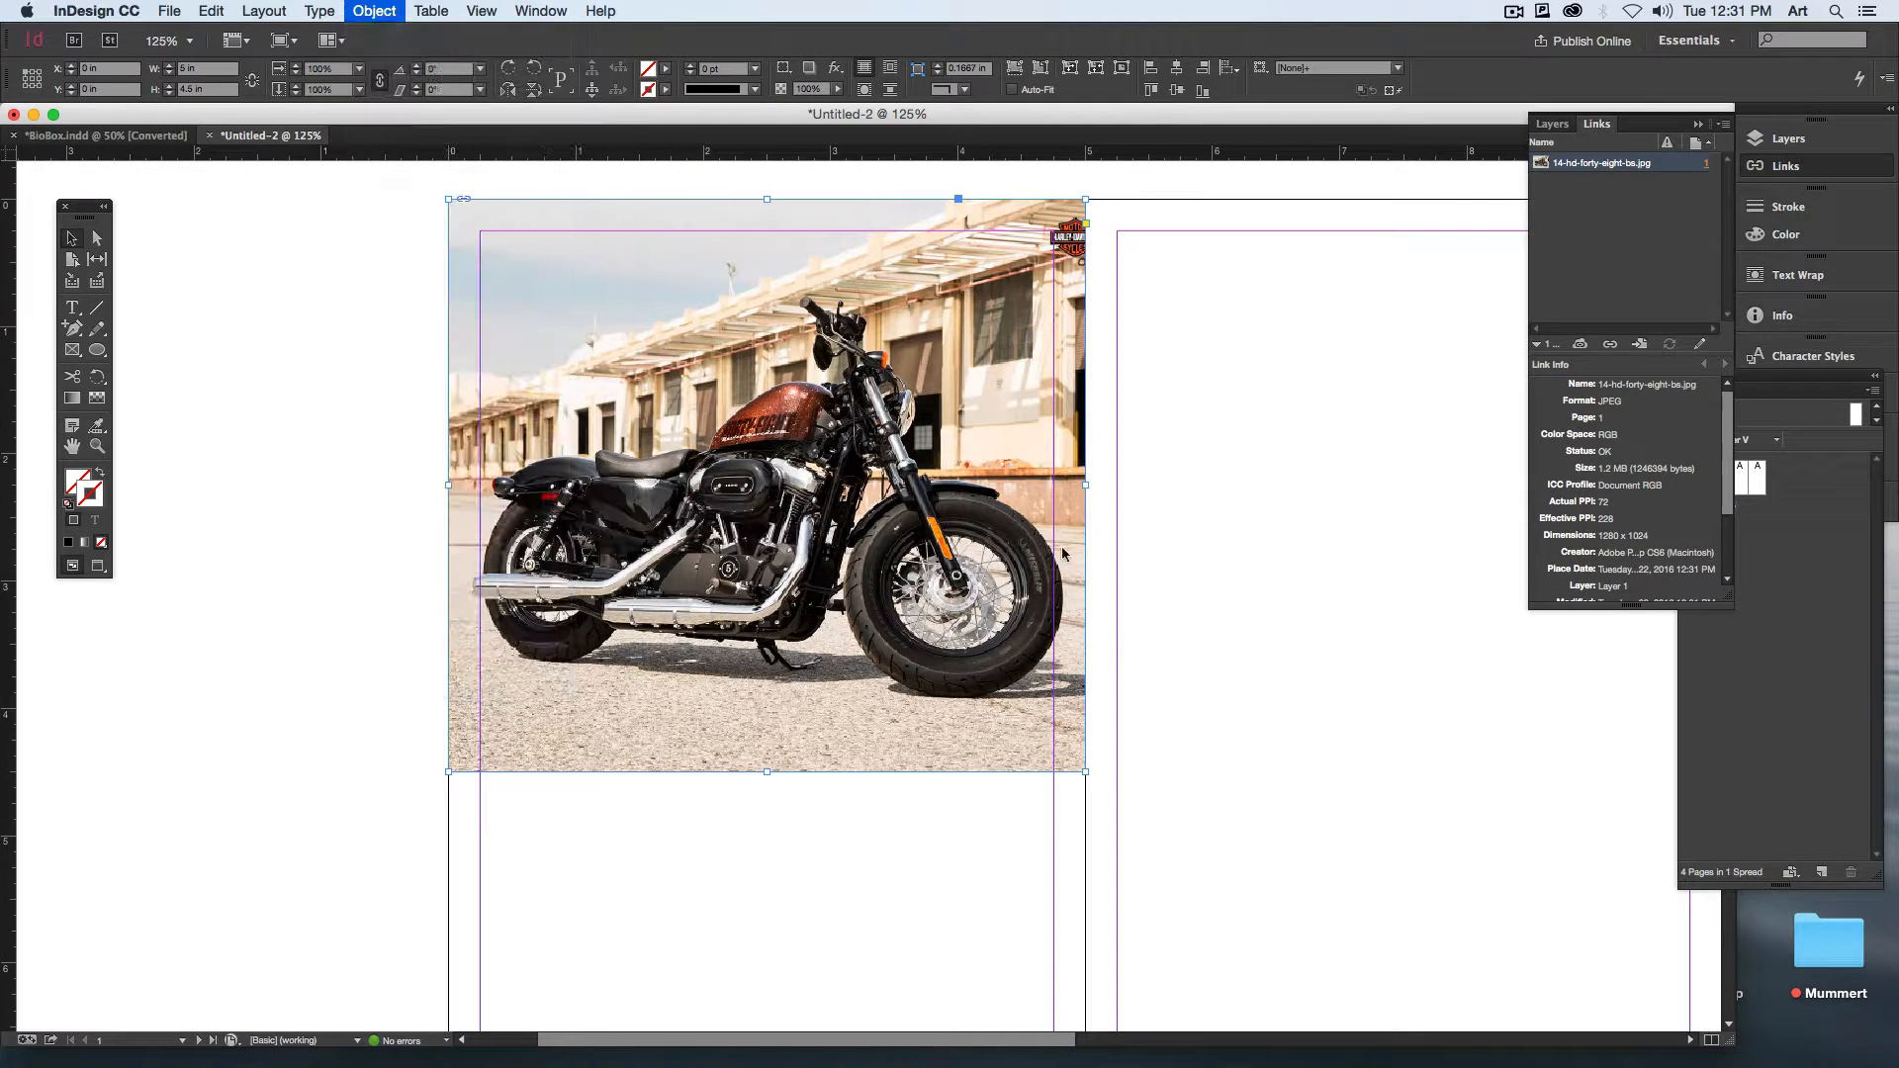
left_click_drag(1067, 265, 1261, 276)
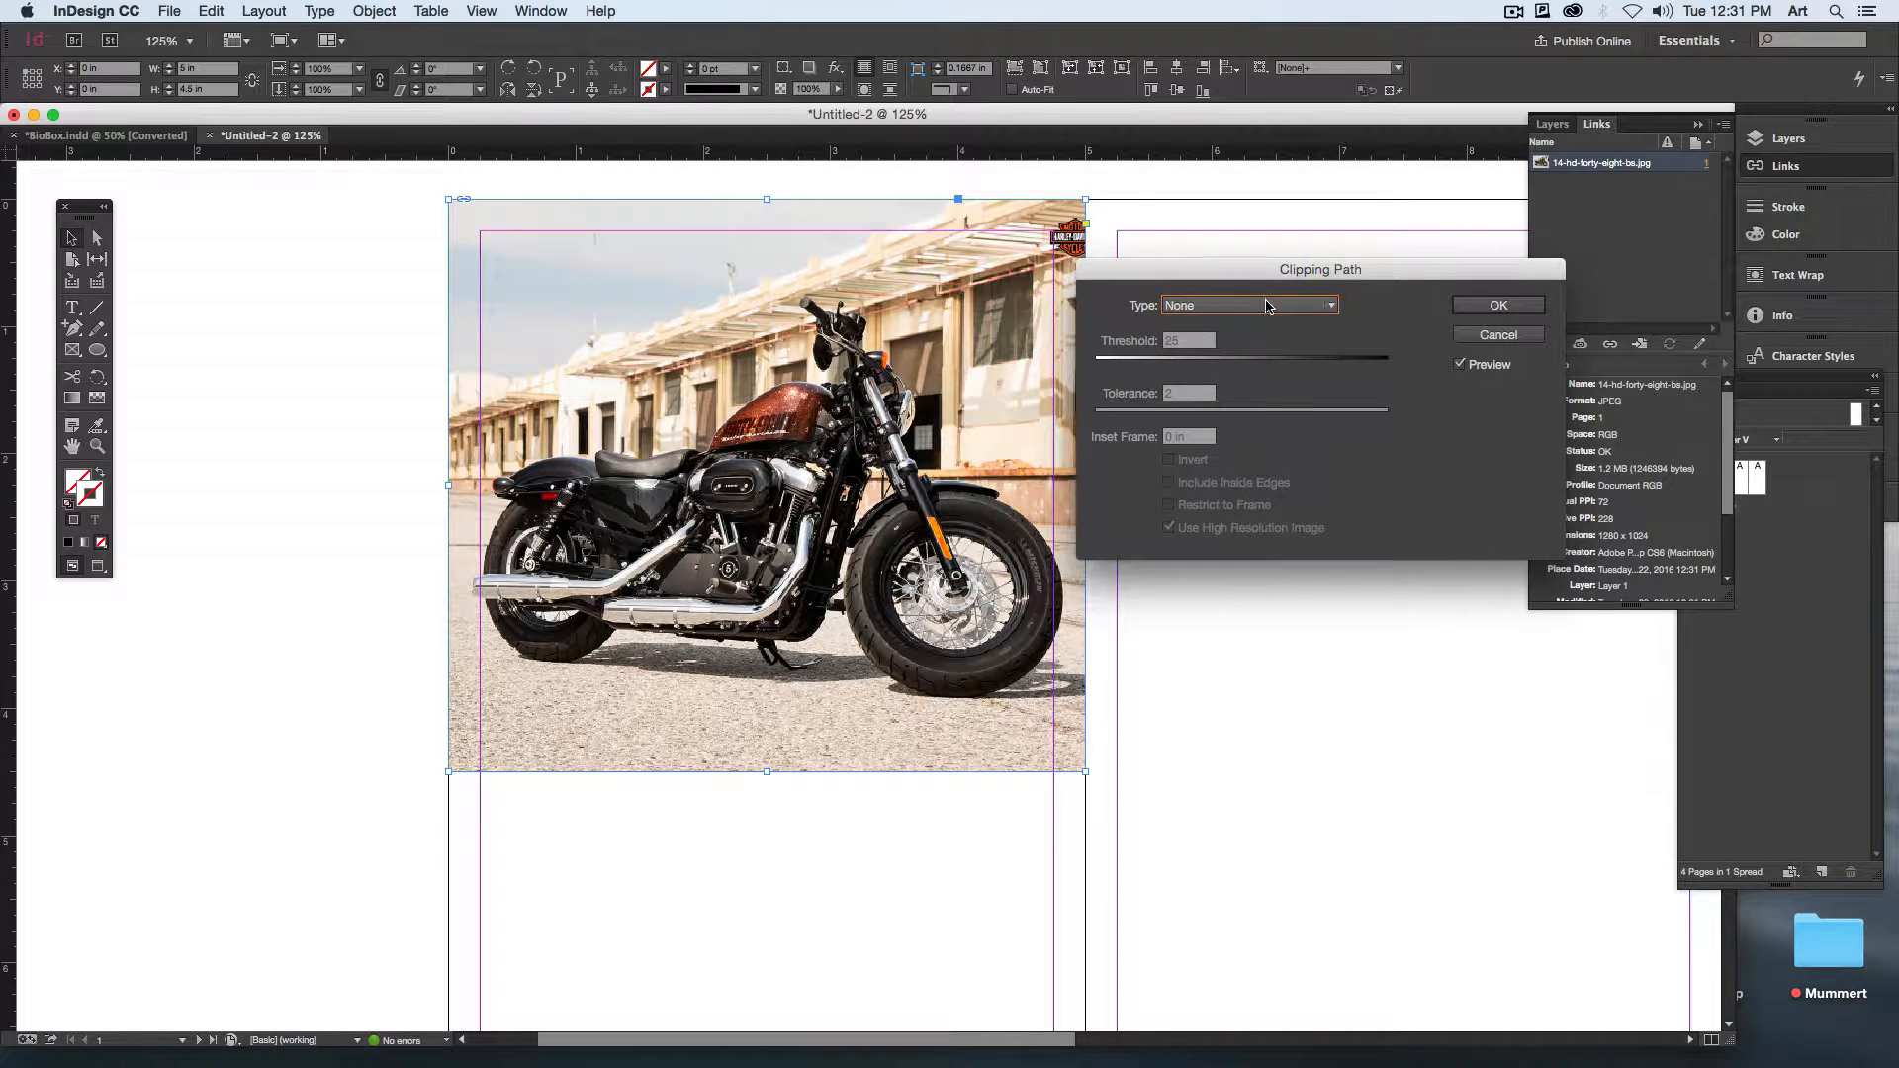
Step: Clip the motorcycle photo by setting the clipping type to Photoshop Path with the path Cycle
left_click(1273, 315)
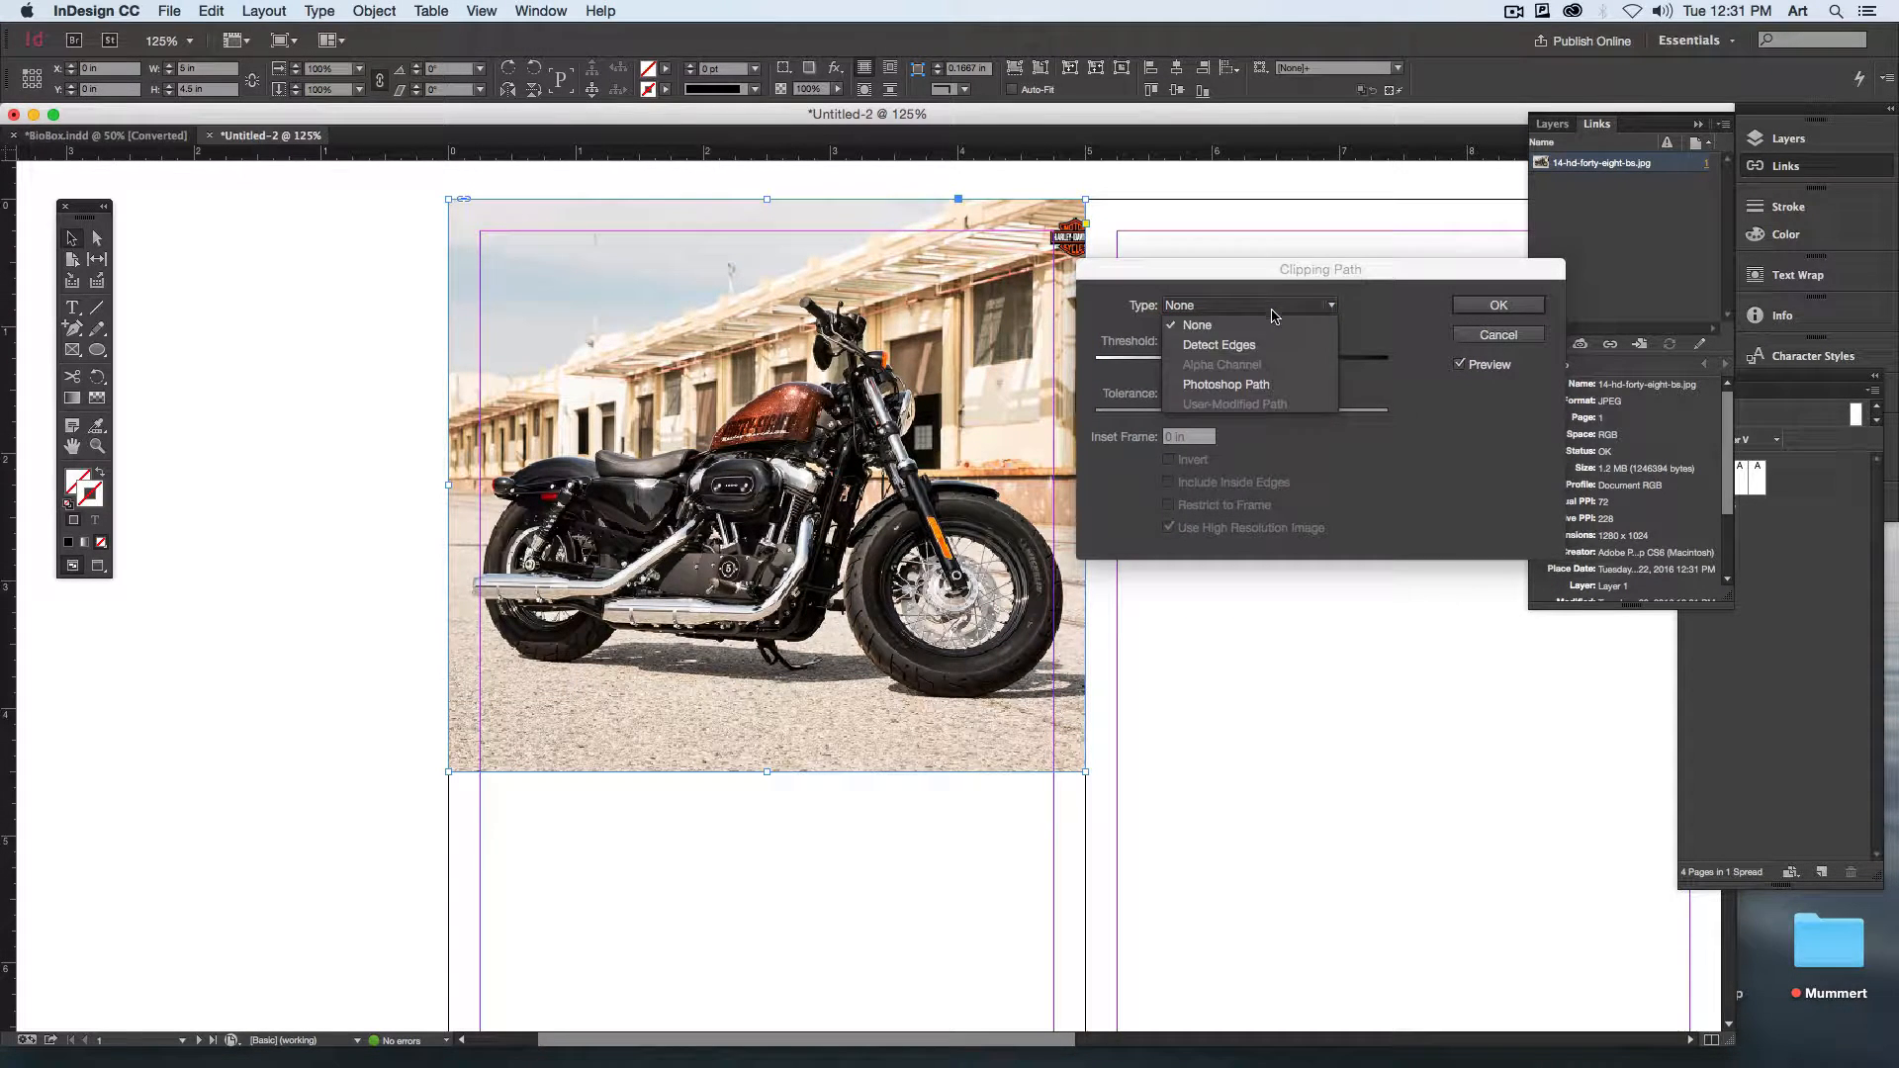
left_click(1271, 387)
left_click(1280, 329)
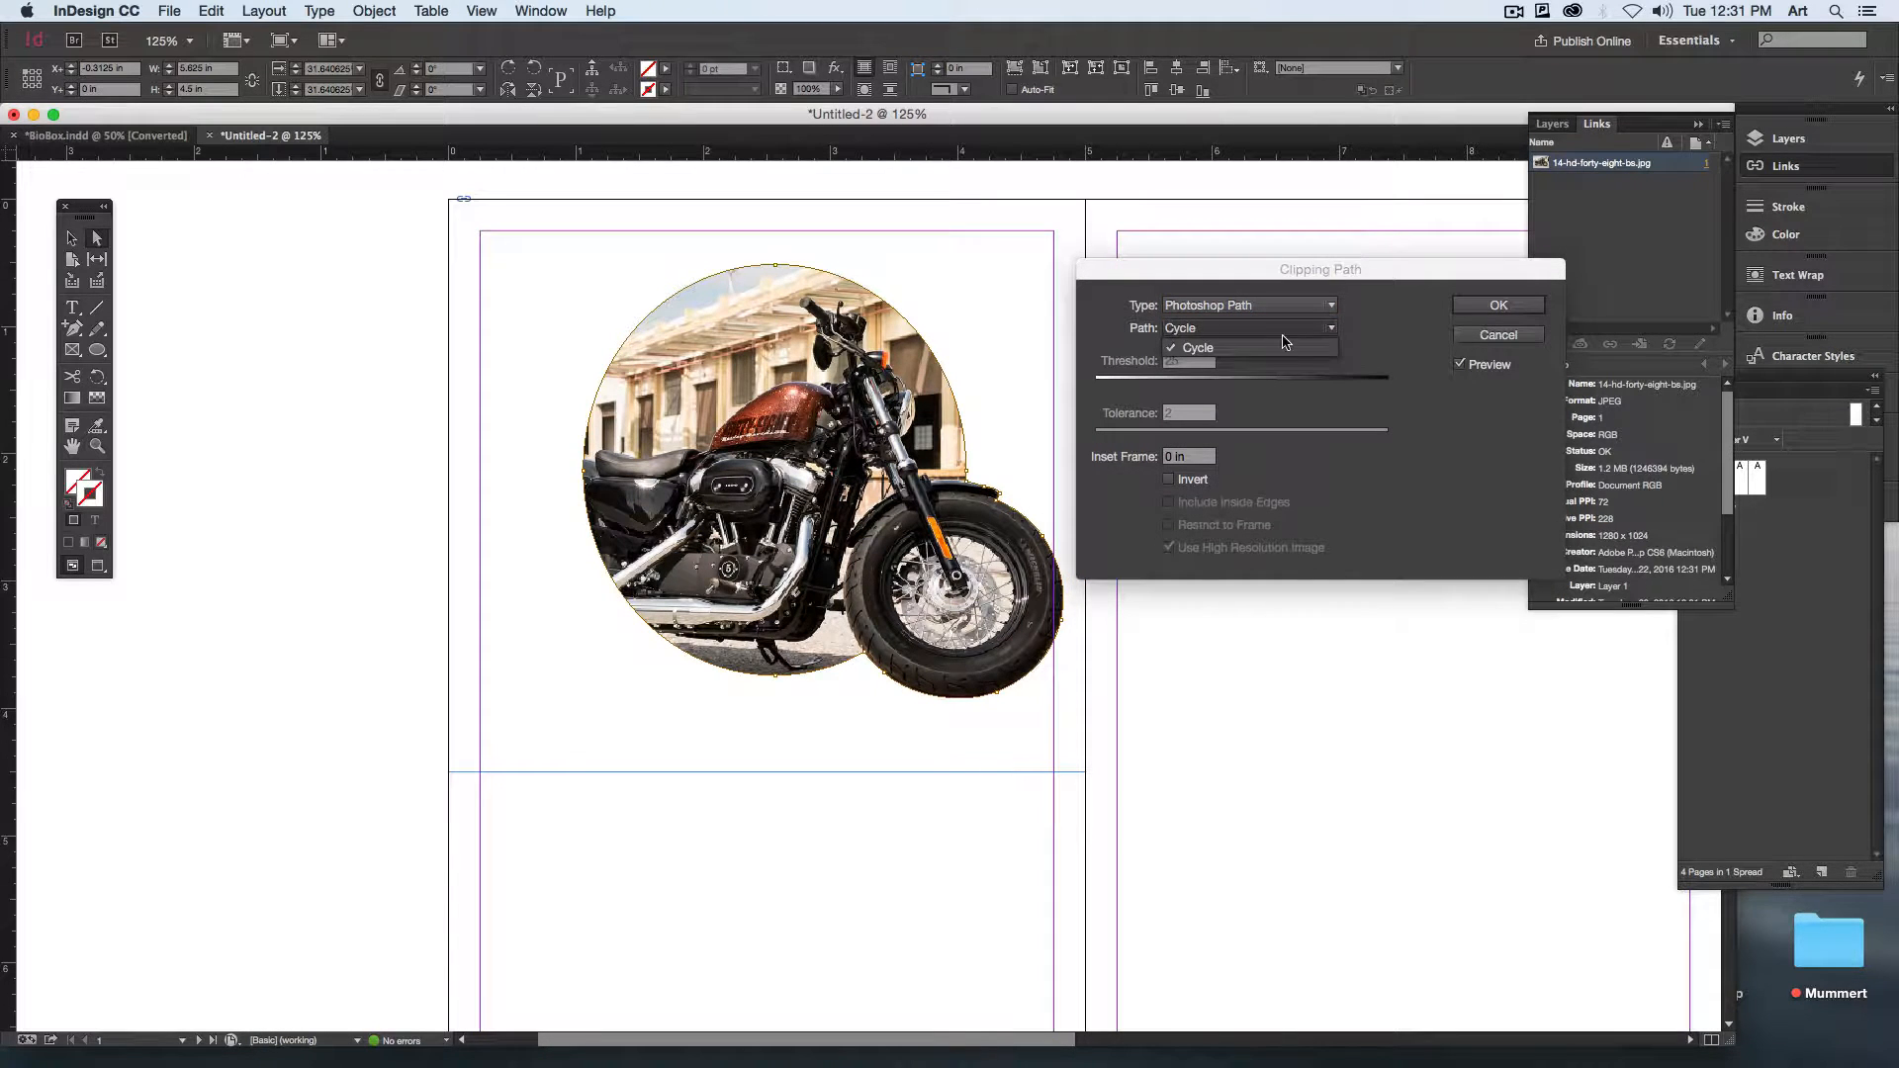
left_click(1279, 348)
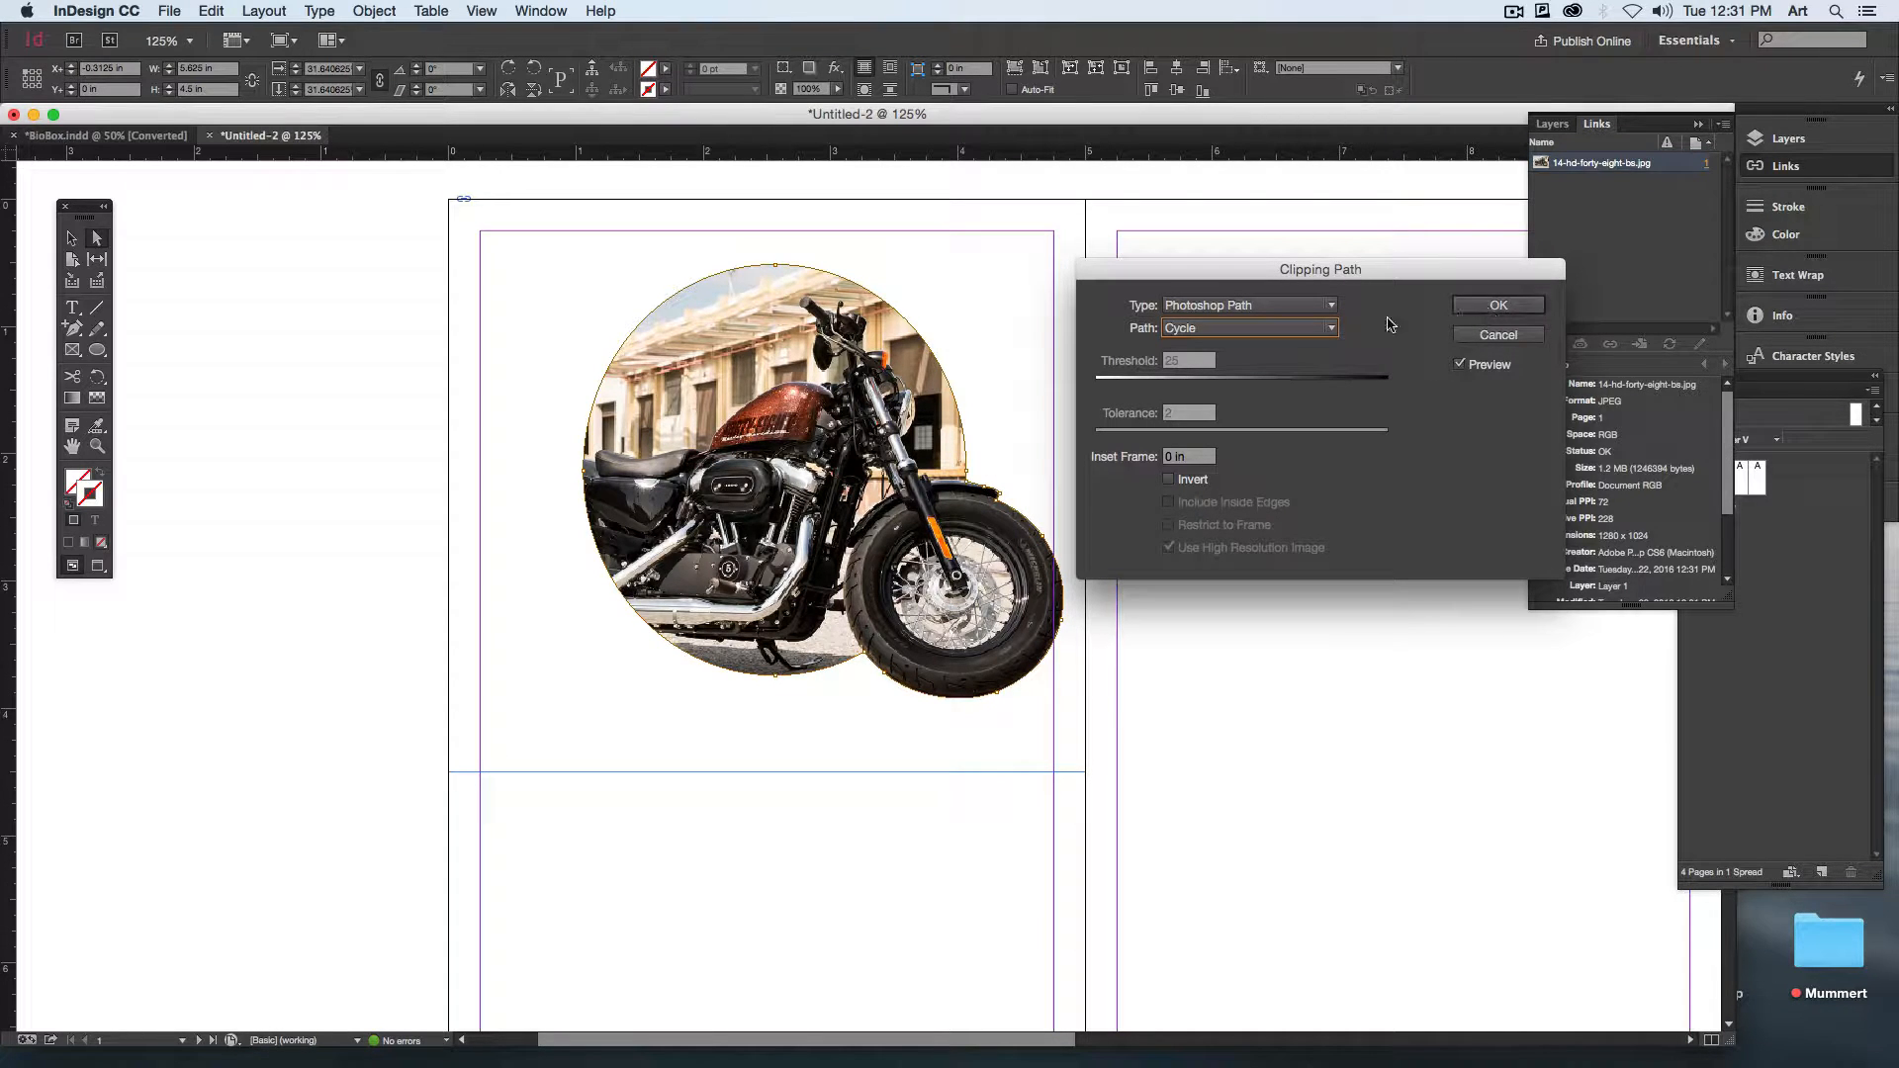
left_click(1308, 331)
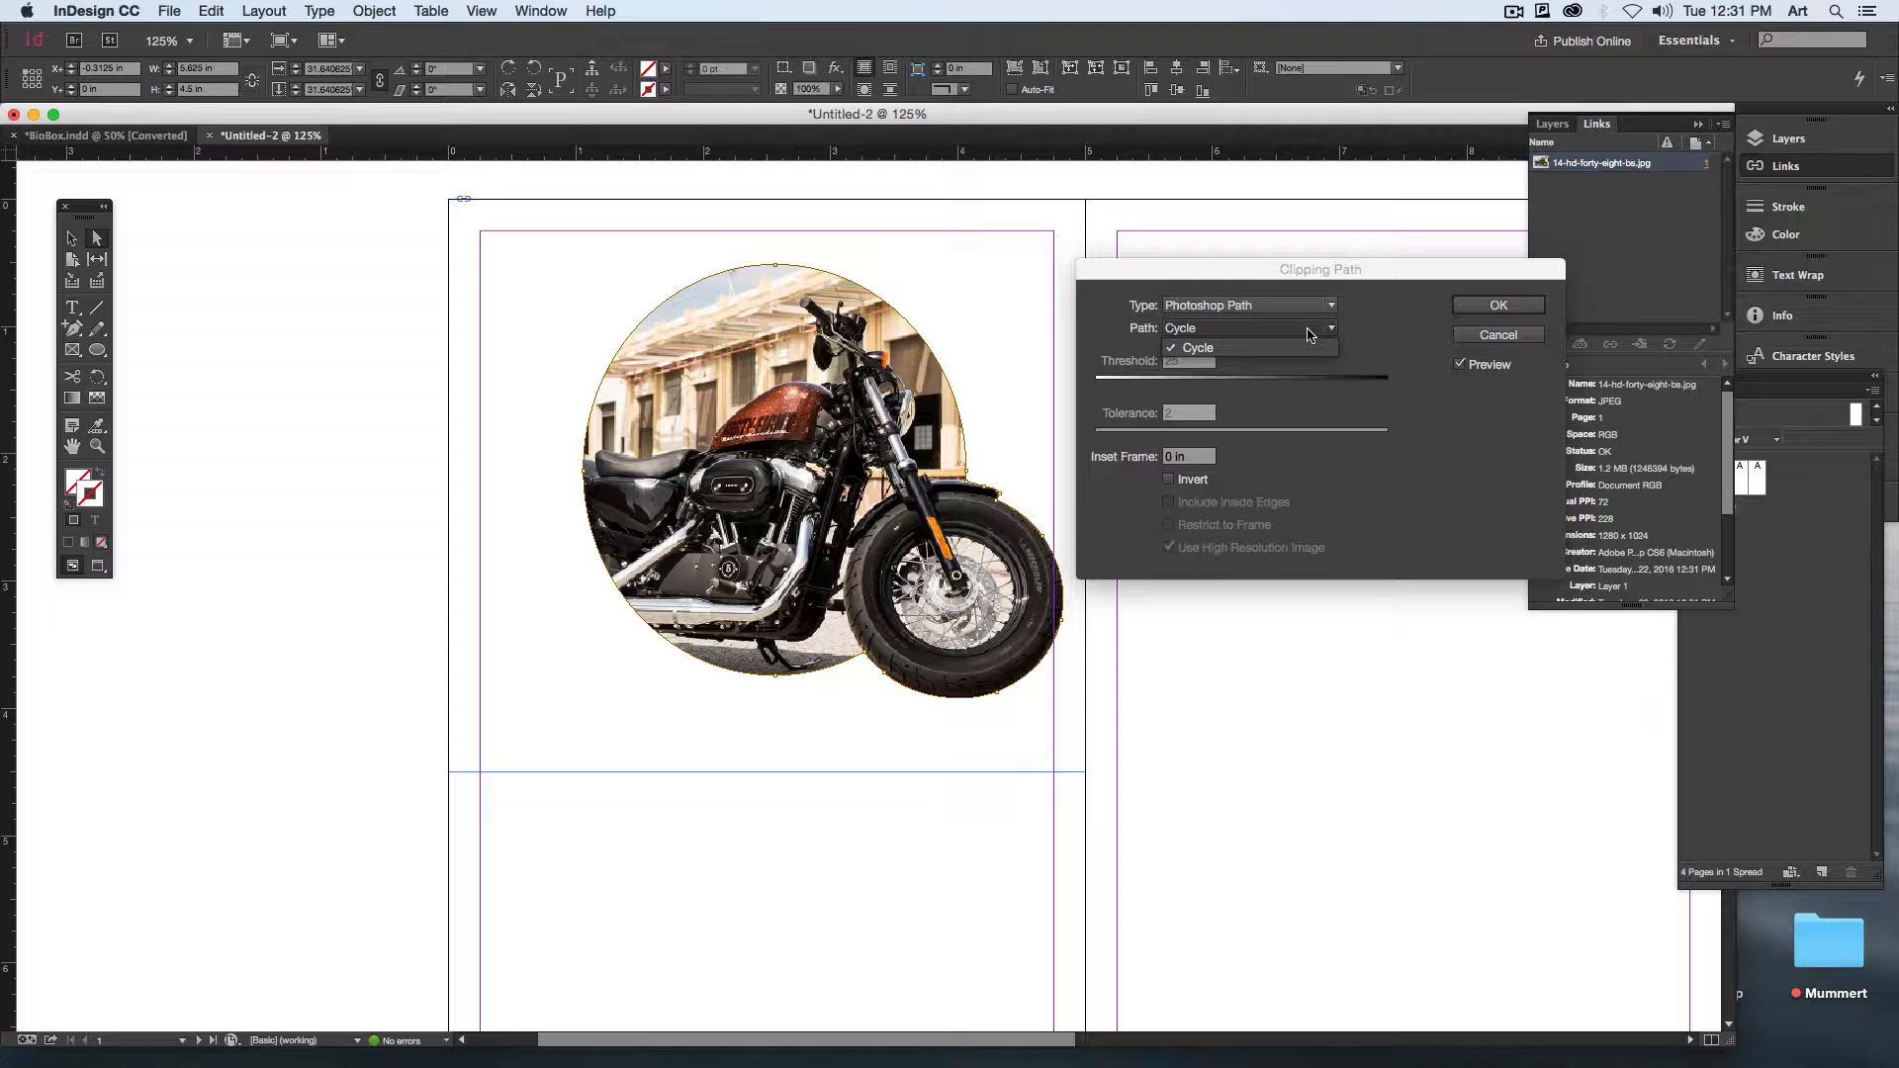
left_click(1308, 334)
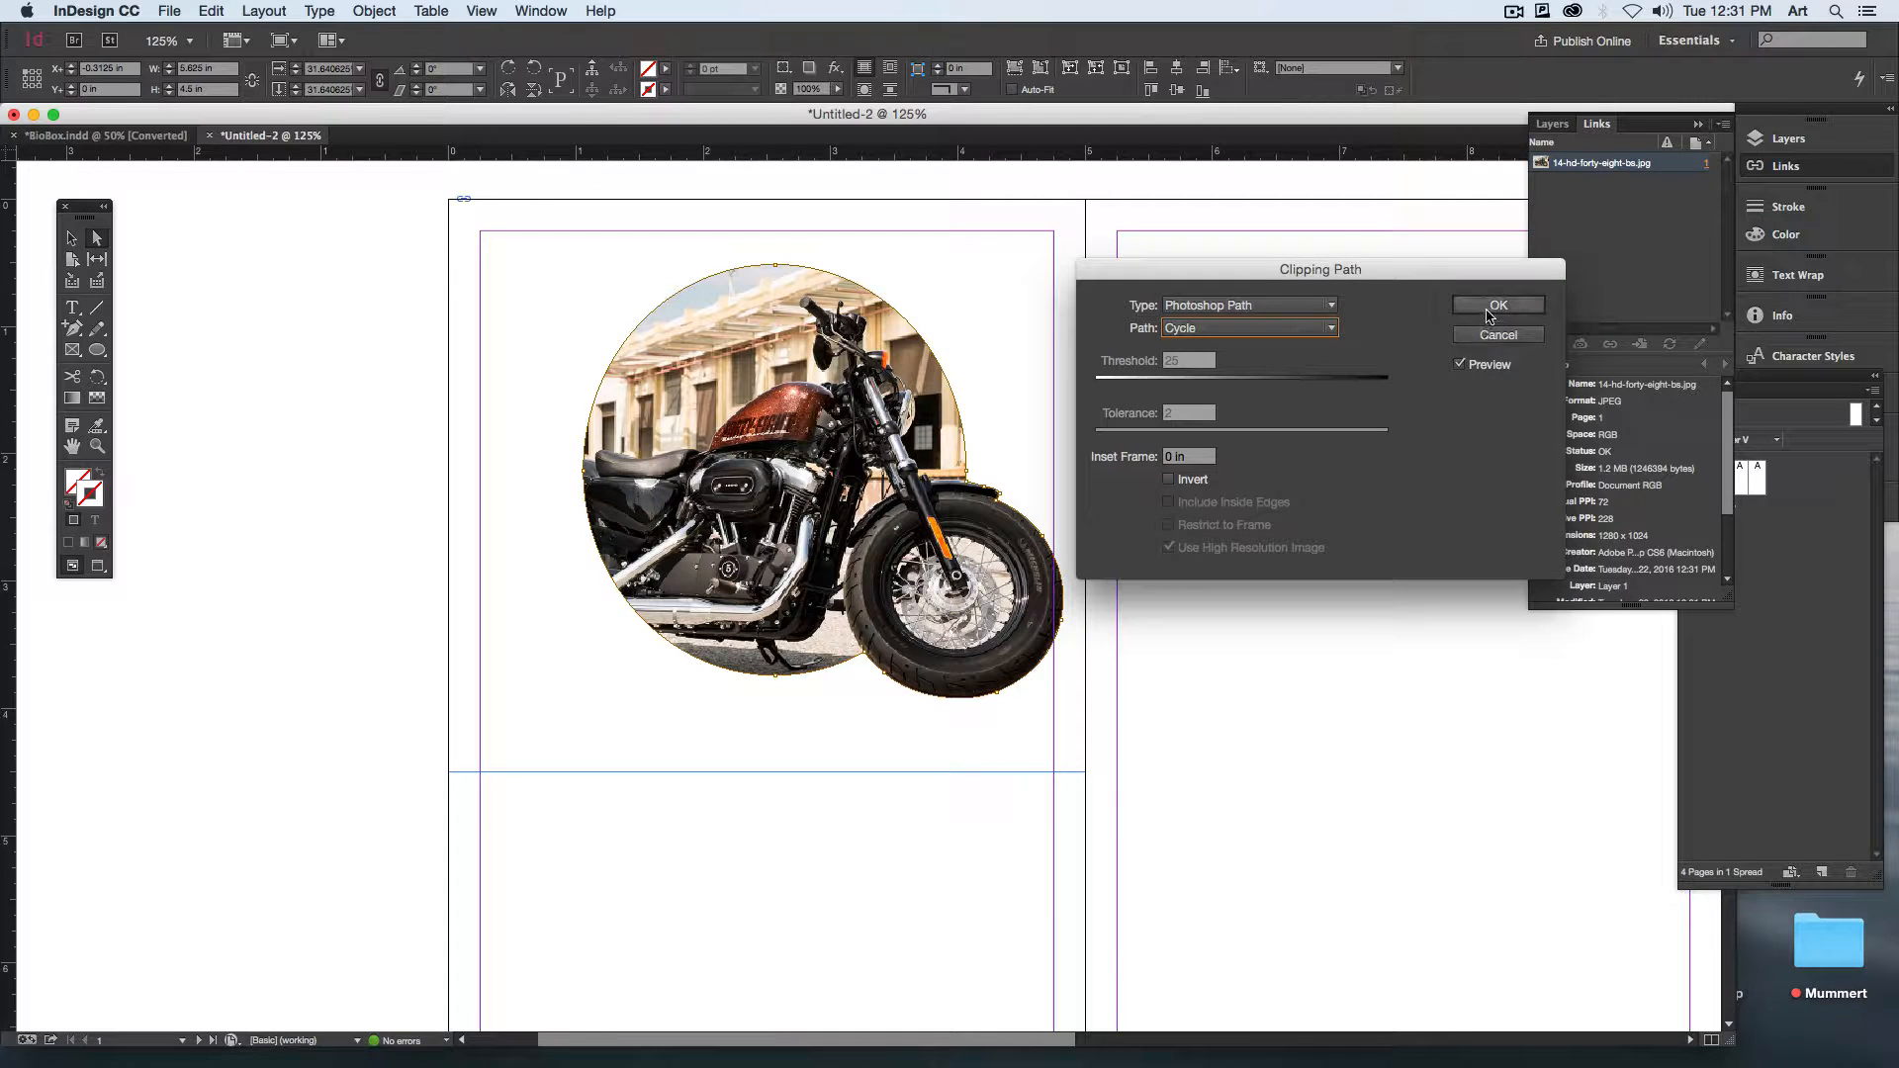
left_click(1495, 306)
Step: Deselect the photo and view the clipped motorcycle in Preview mode at 100% zoom
left_click(1301, 738)
key("w")
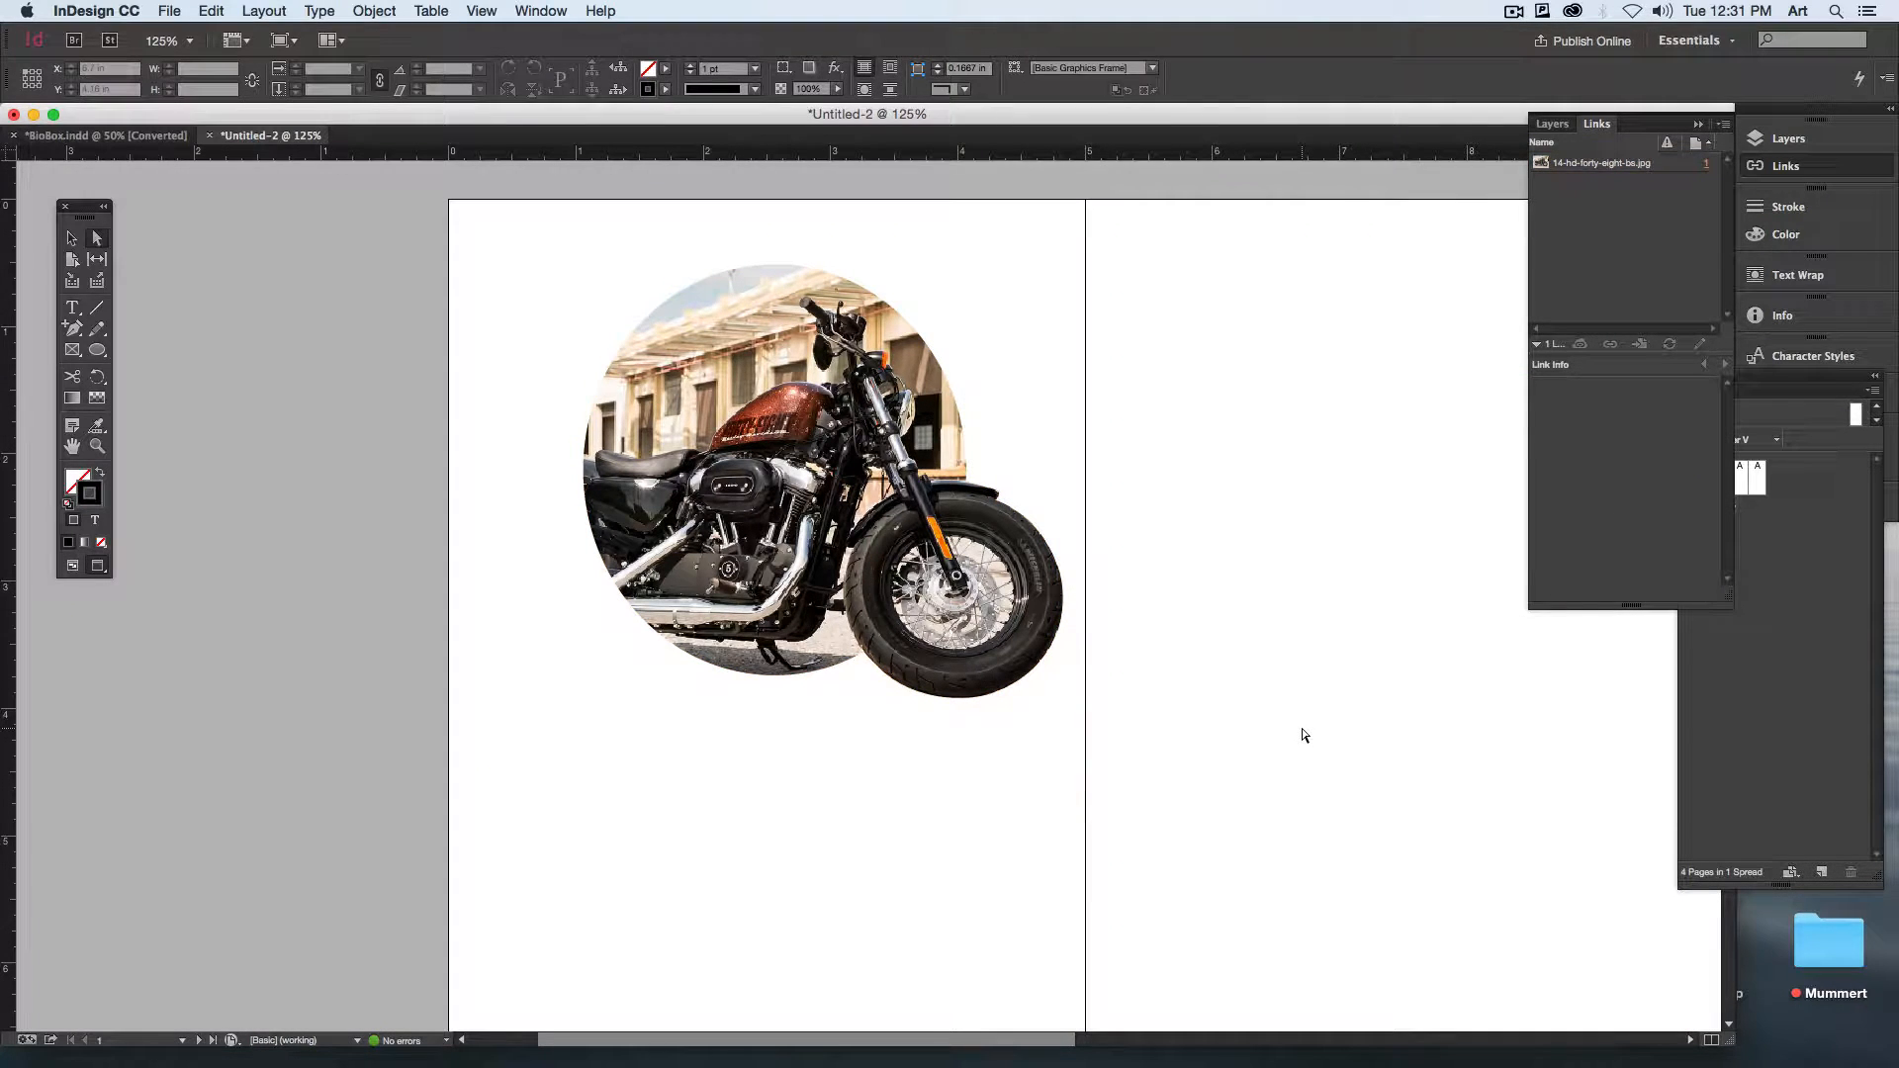
key("super+minus")
scroll(1221, 547, "down", 3)
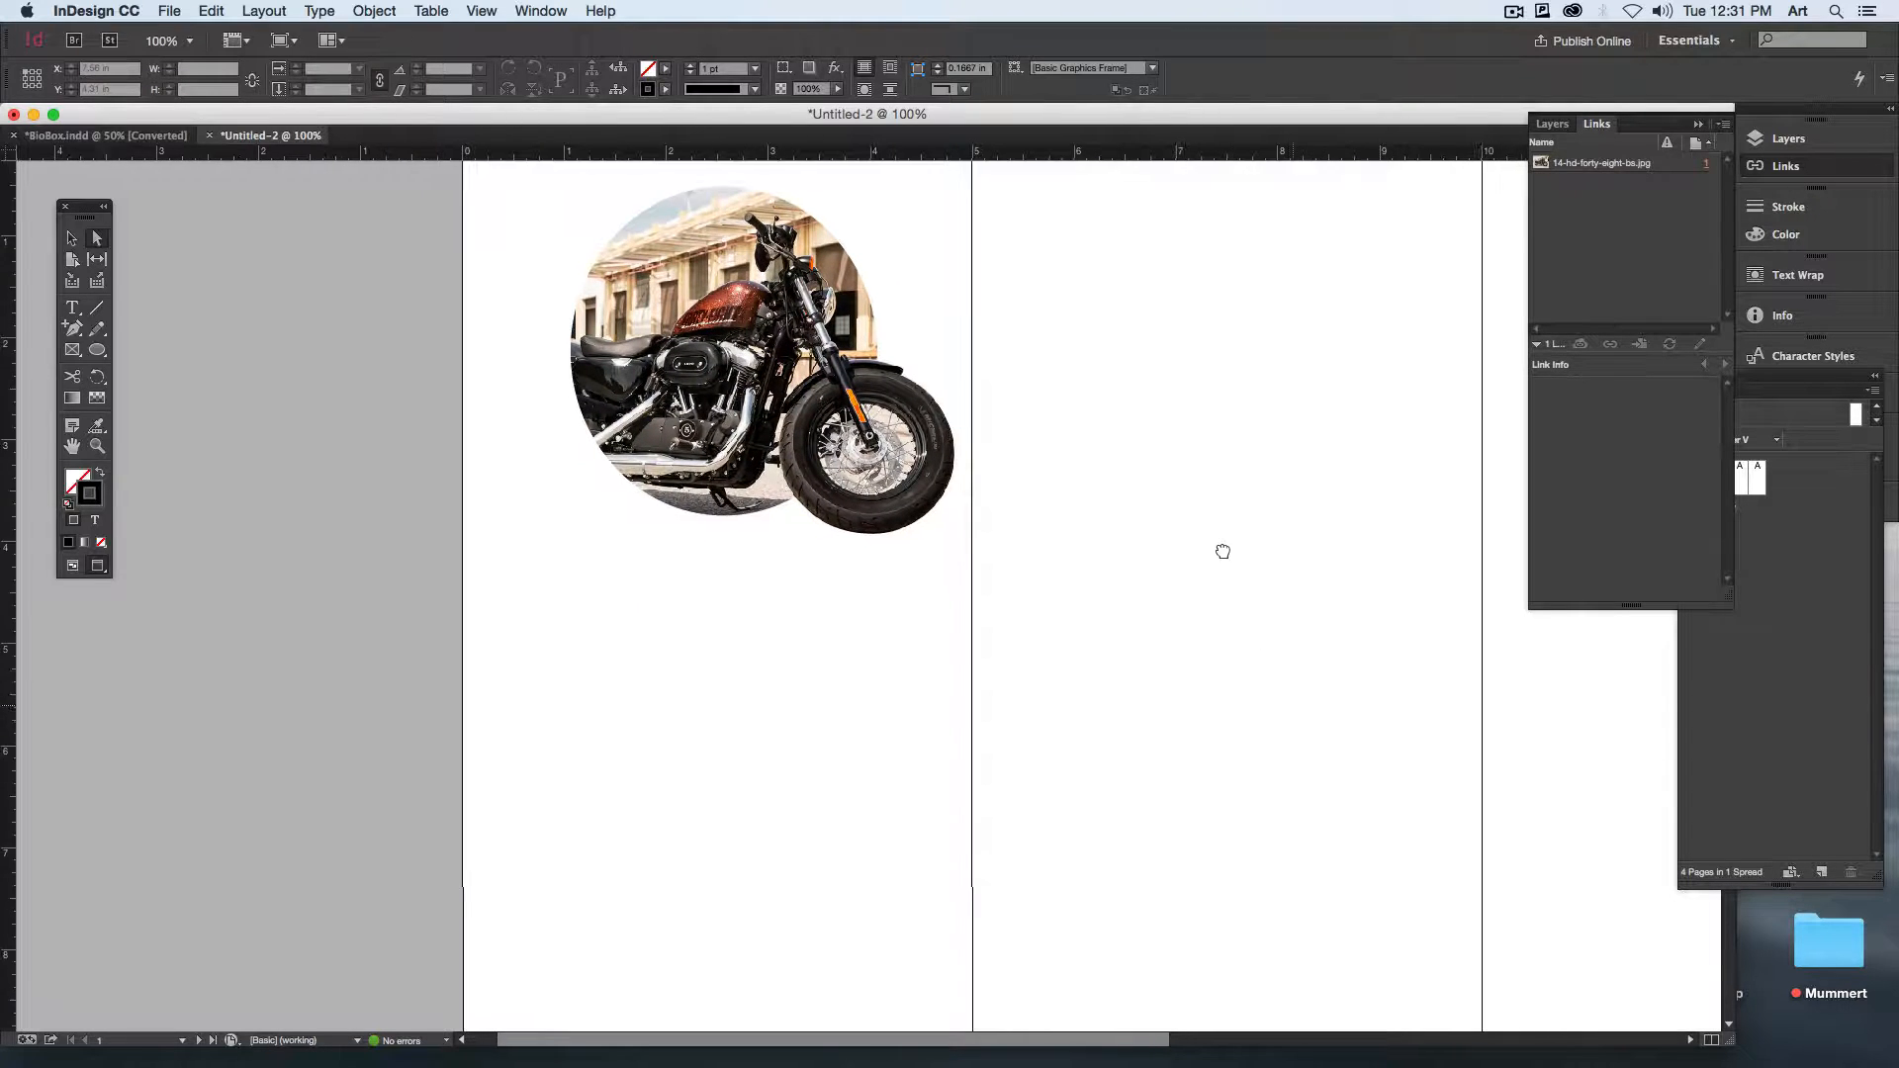
Step: Open the linked motorcycle photo for editing in Adobe Photoshop CC 2015 16.0.0 from the InDesign layout
key("super+minus")
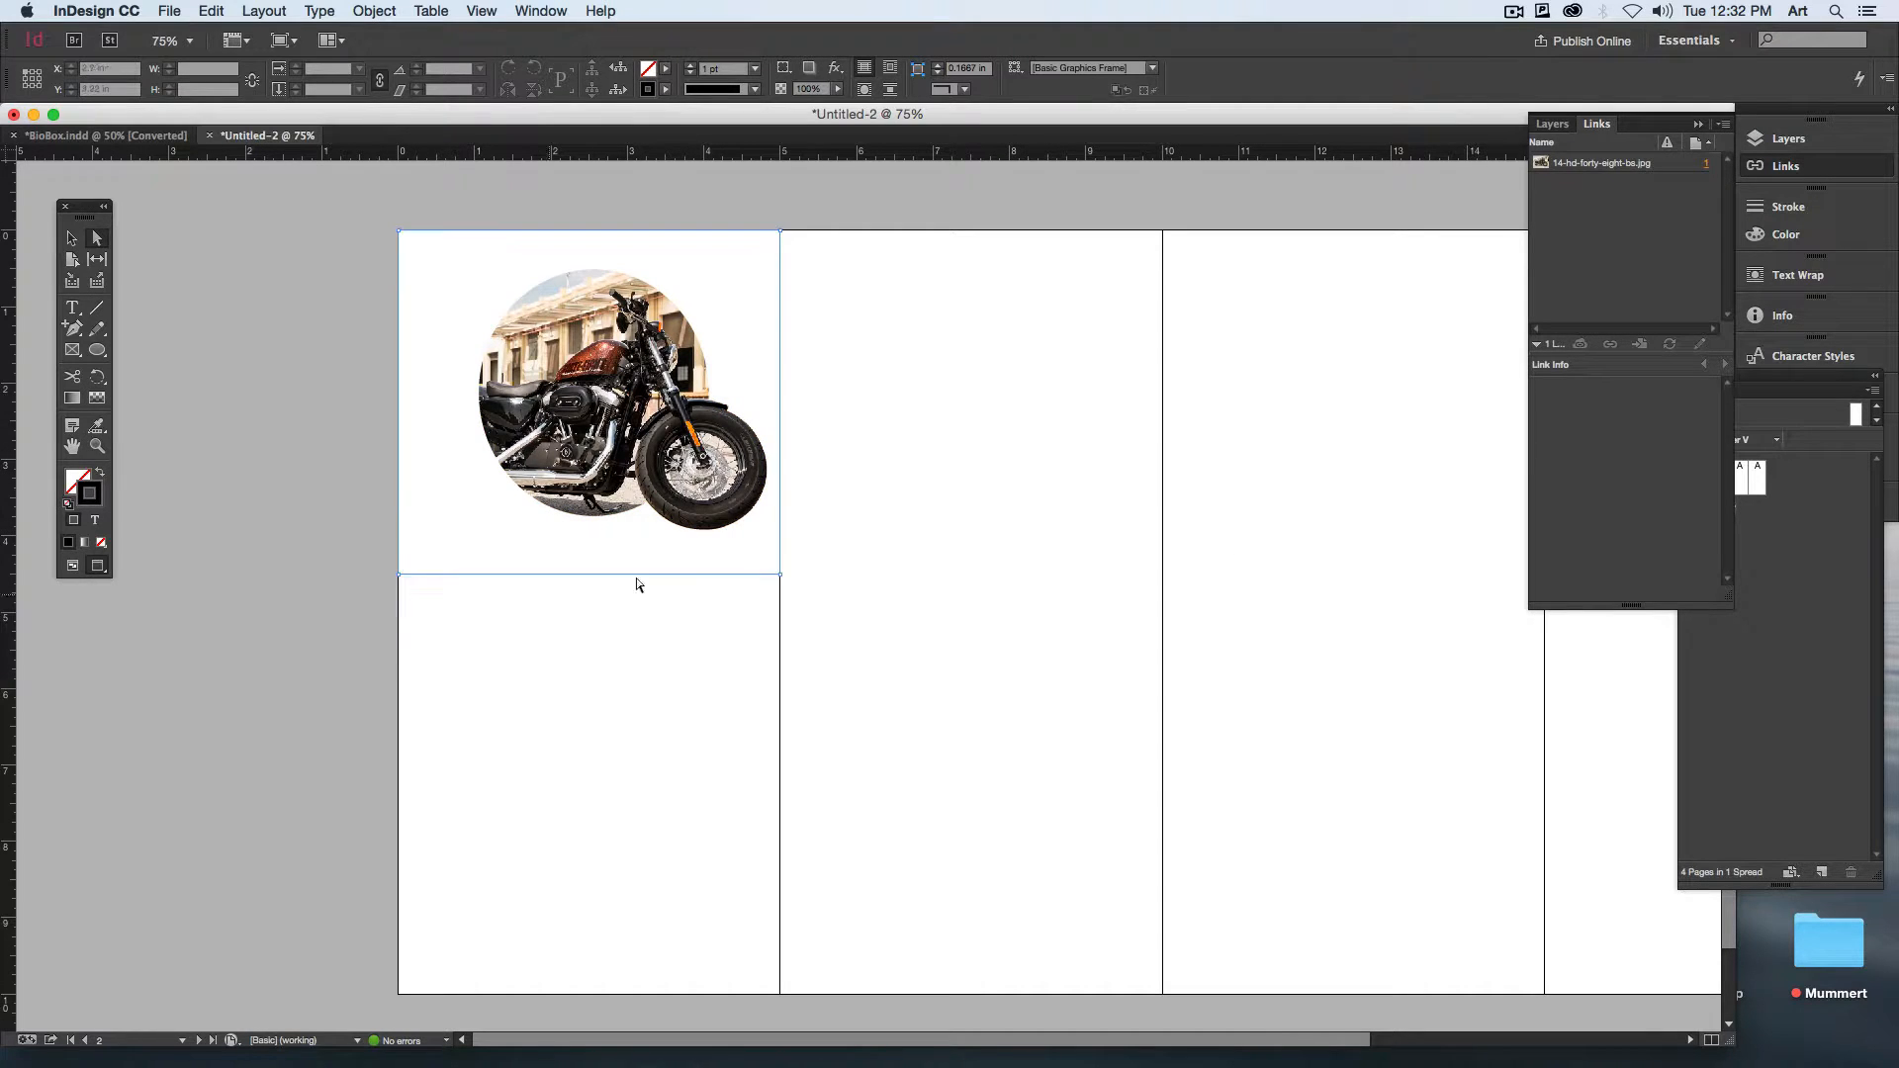
left_click(698, 467)
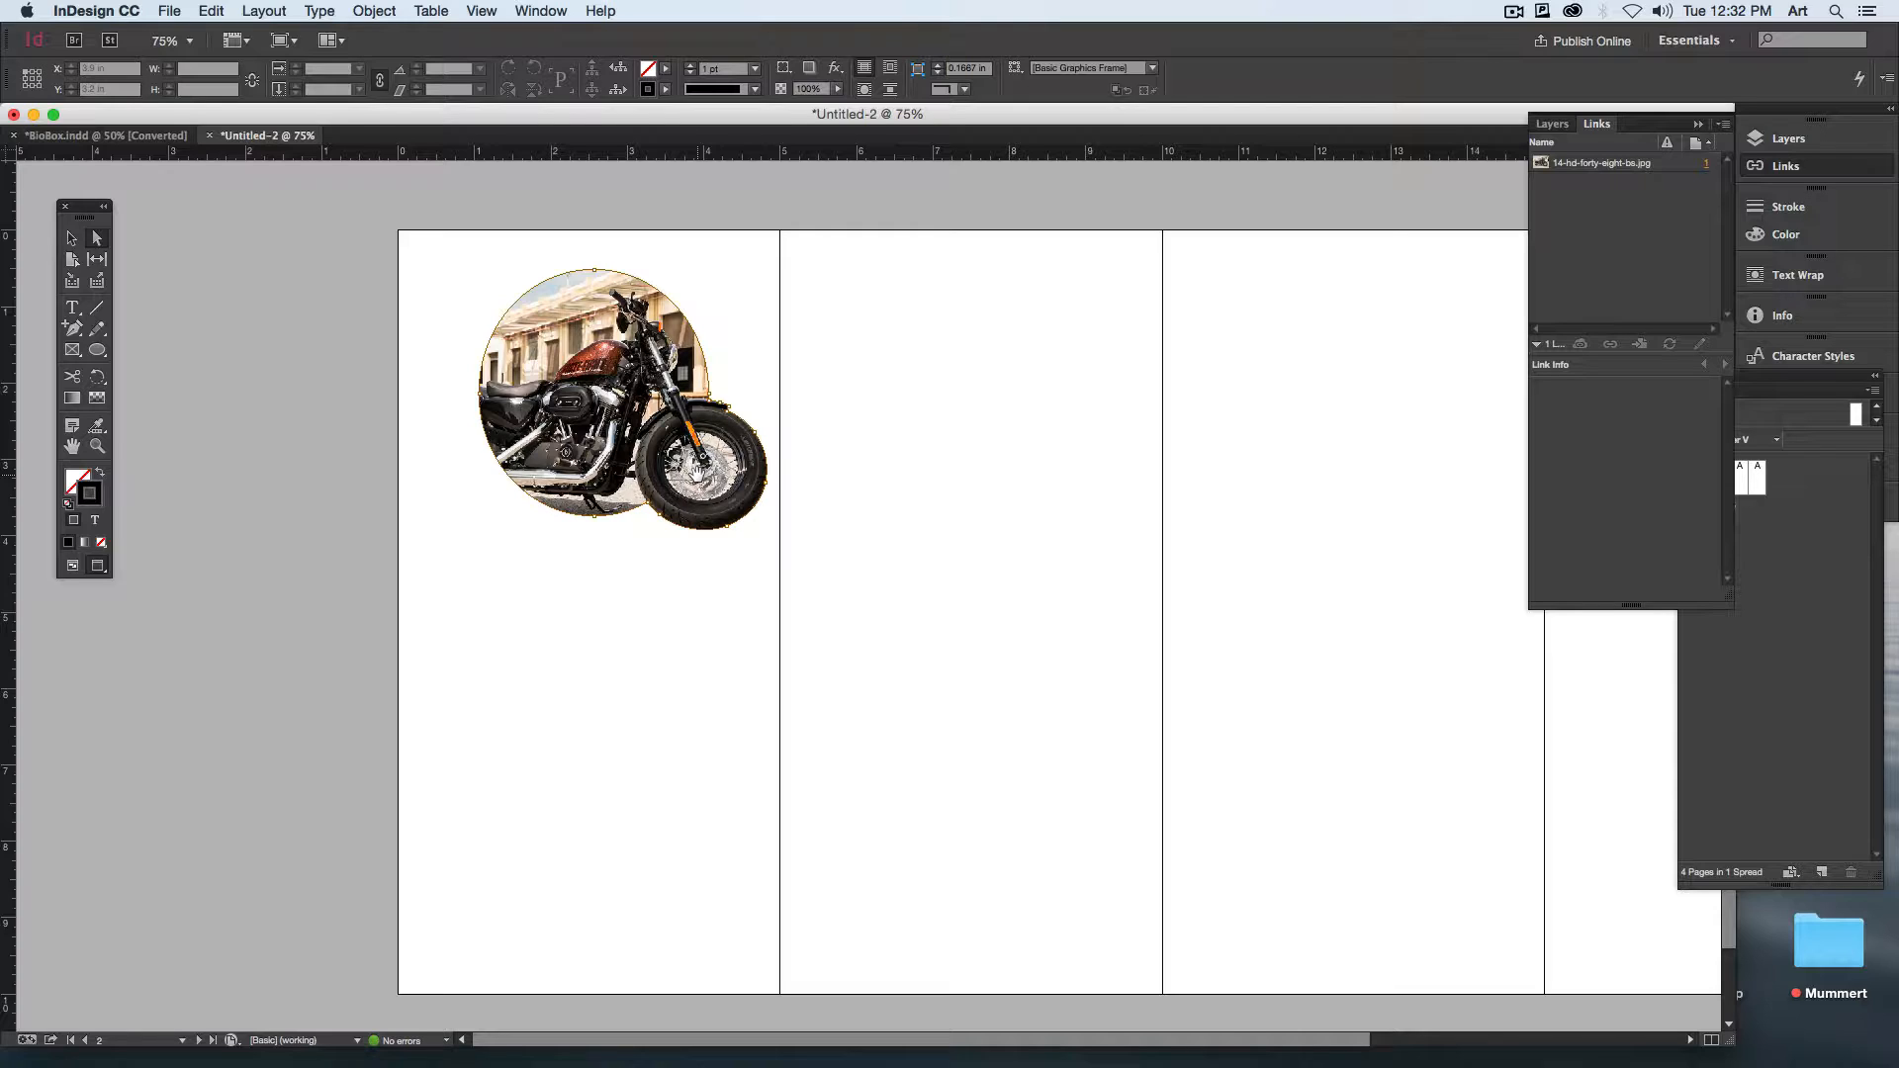
left_click(235, 238)
mouse_move(578, 1040)
left_click(691, 1038)
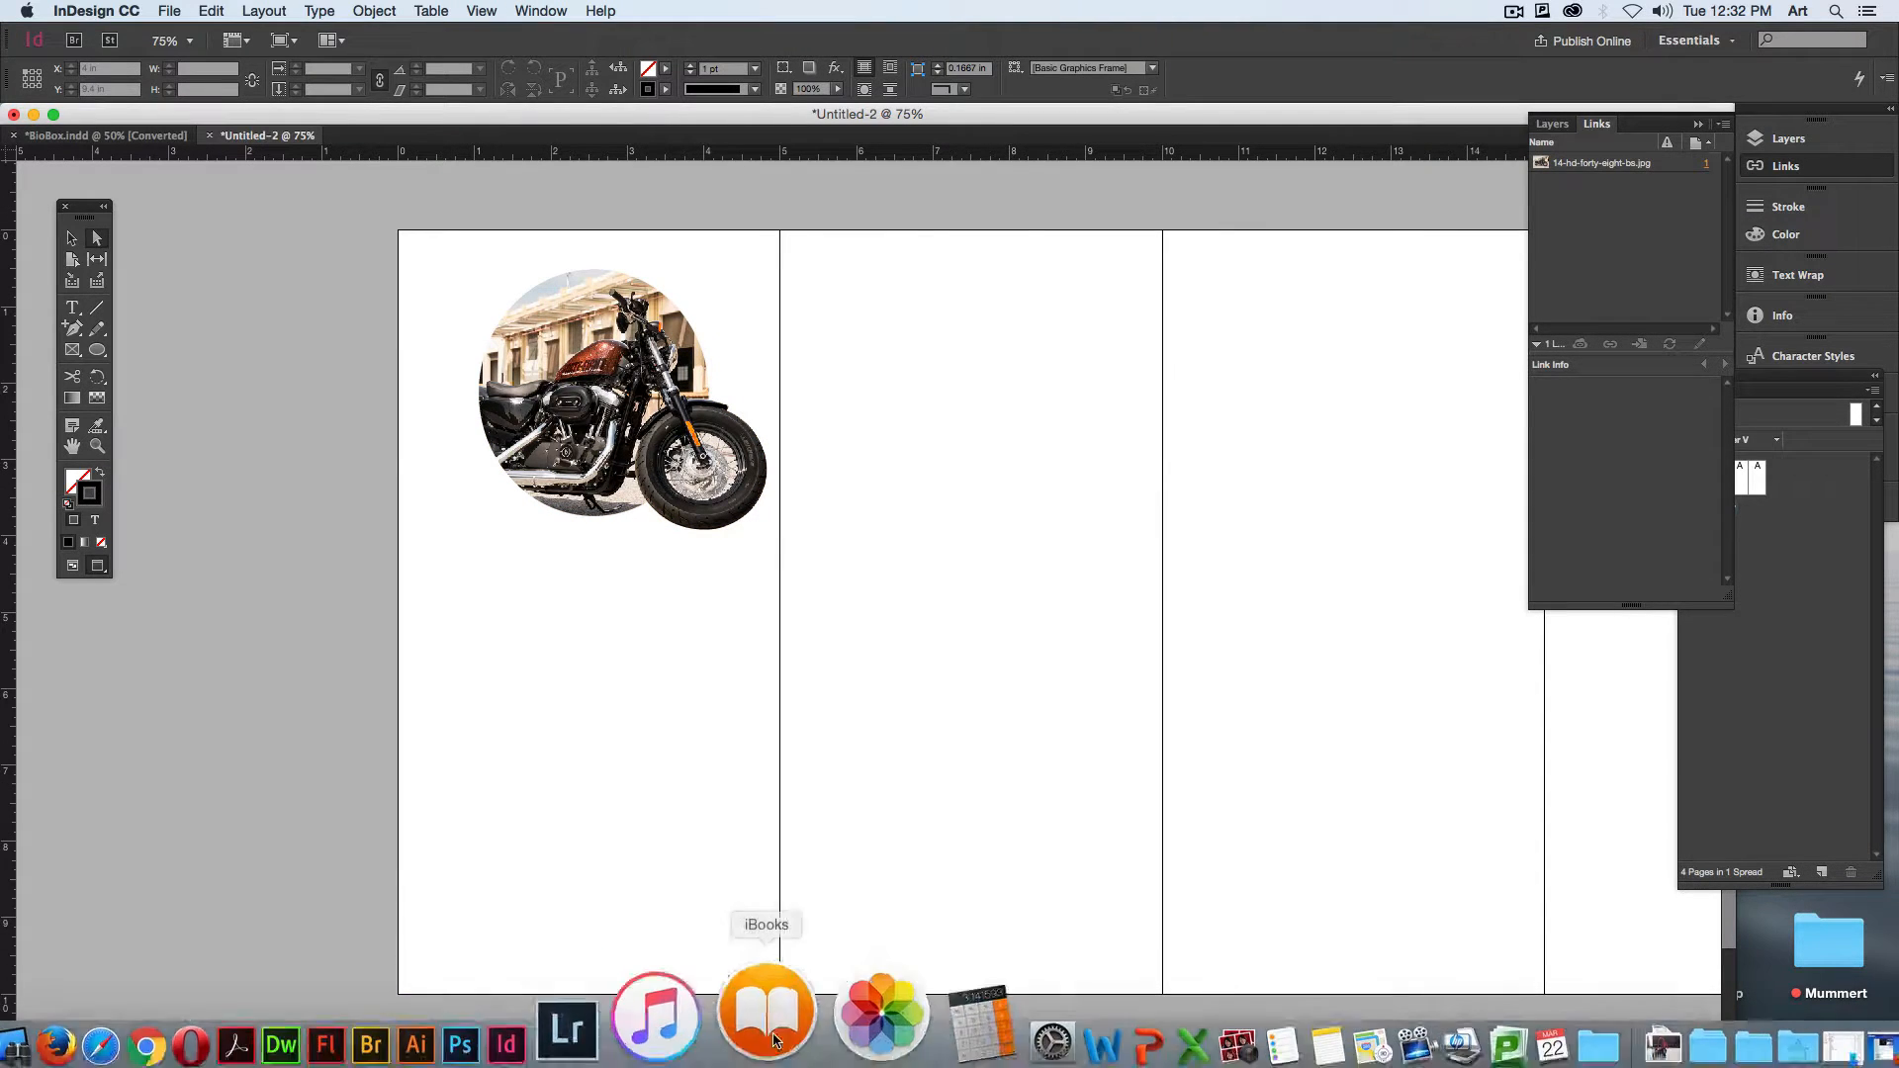
right_click(593, 392)
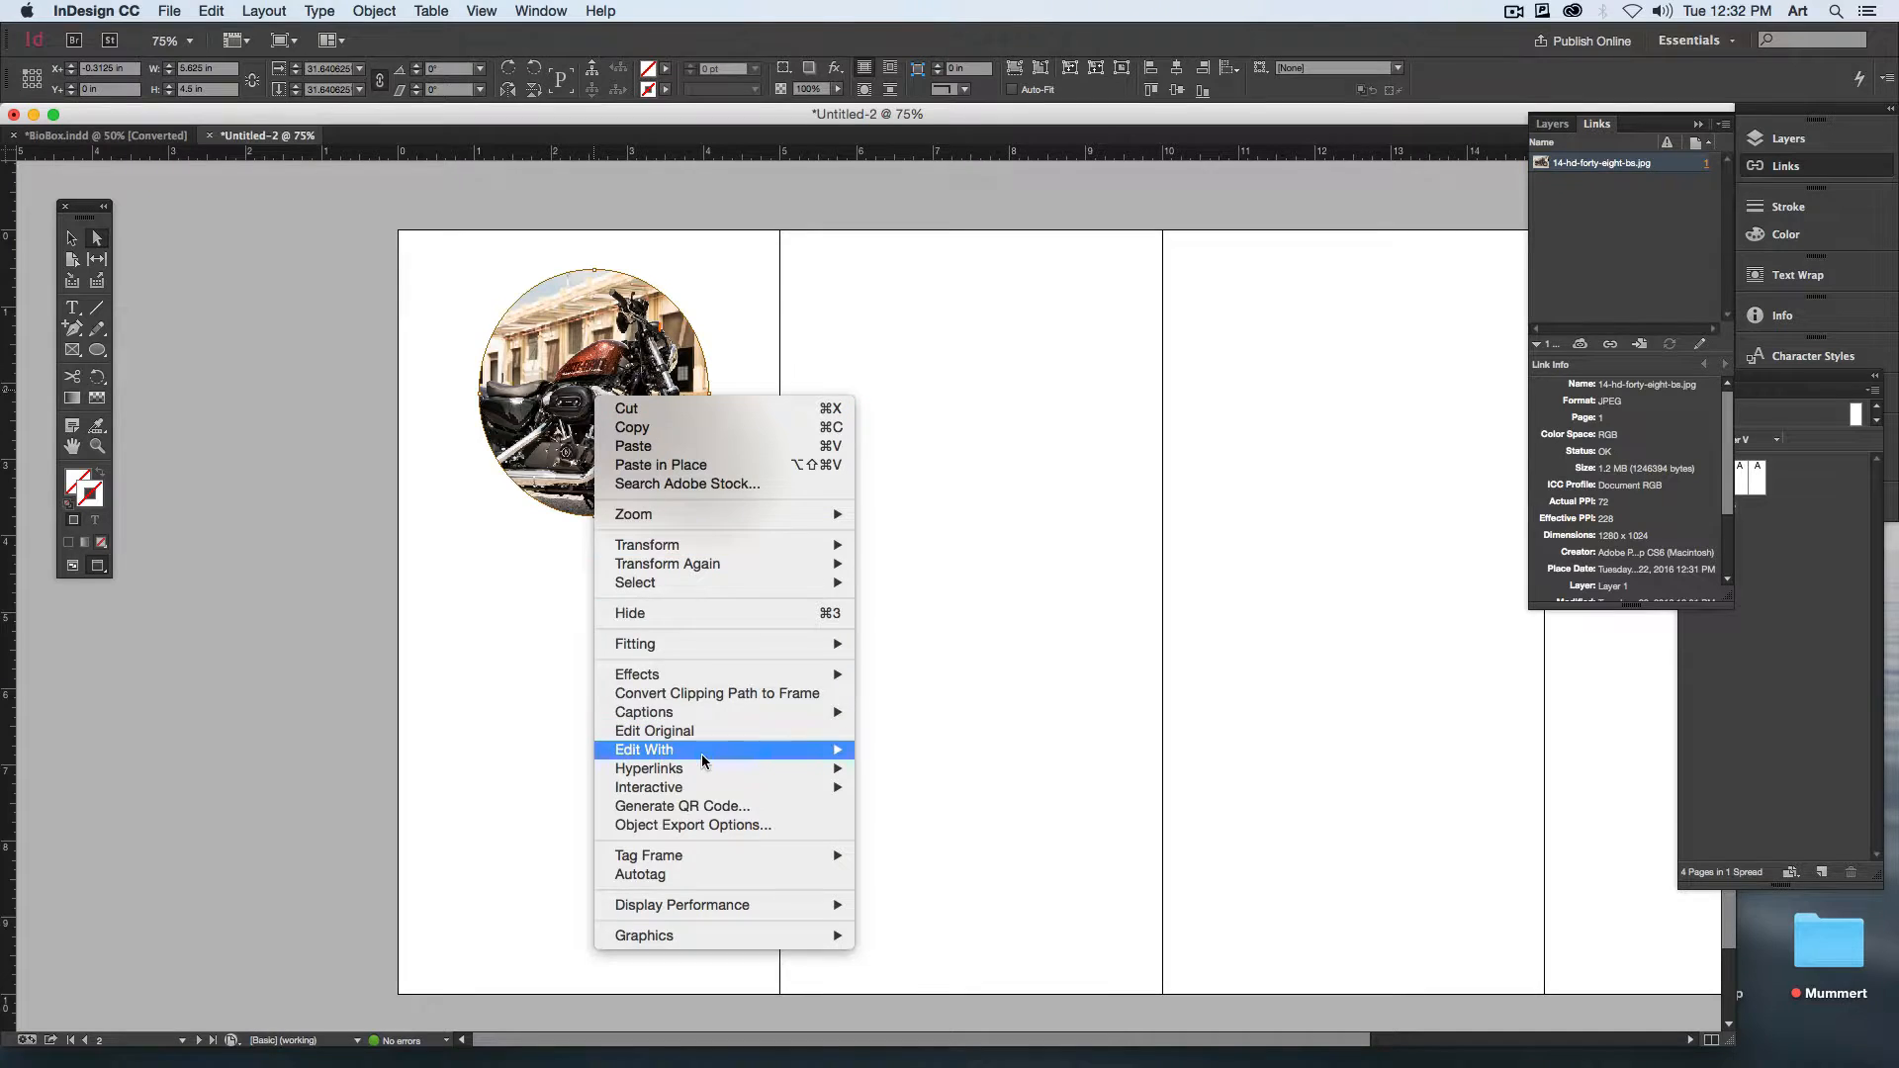
mouse_move(811, 750)
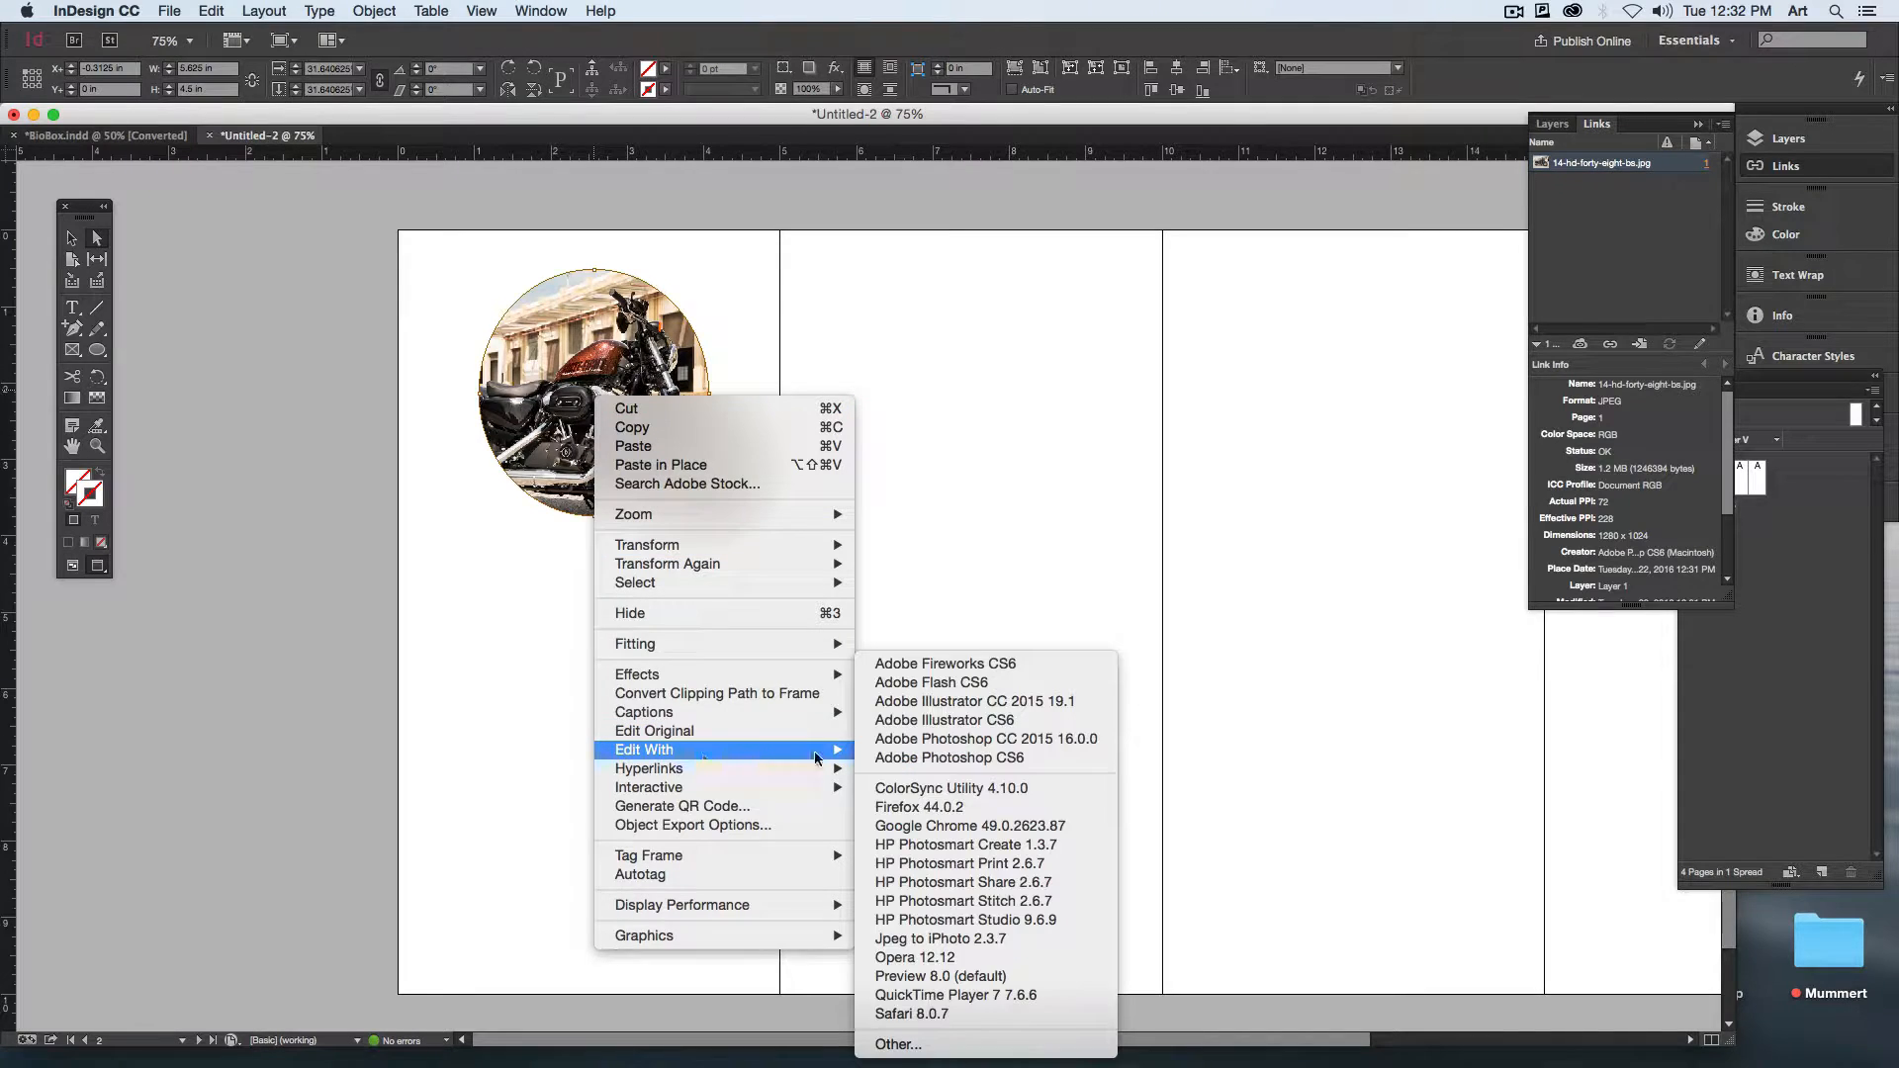
left_click(940, 739)
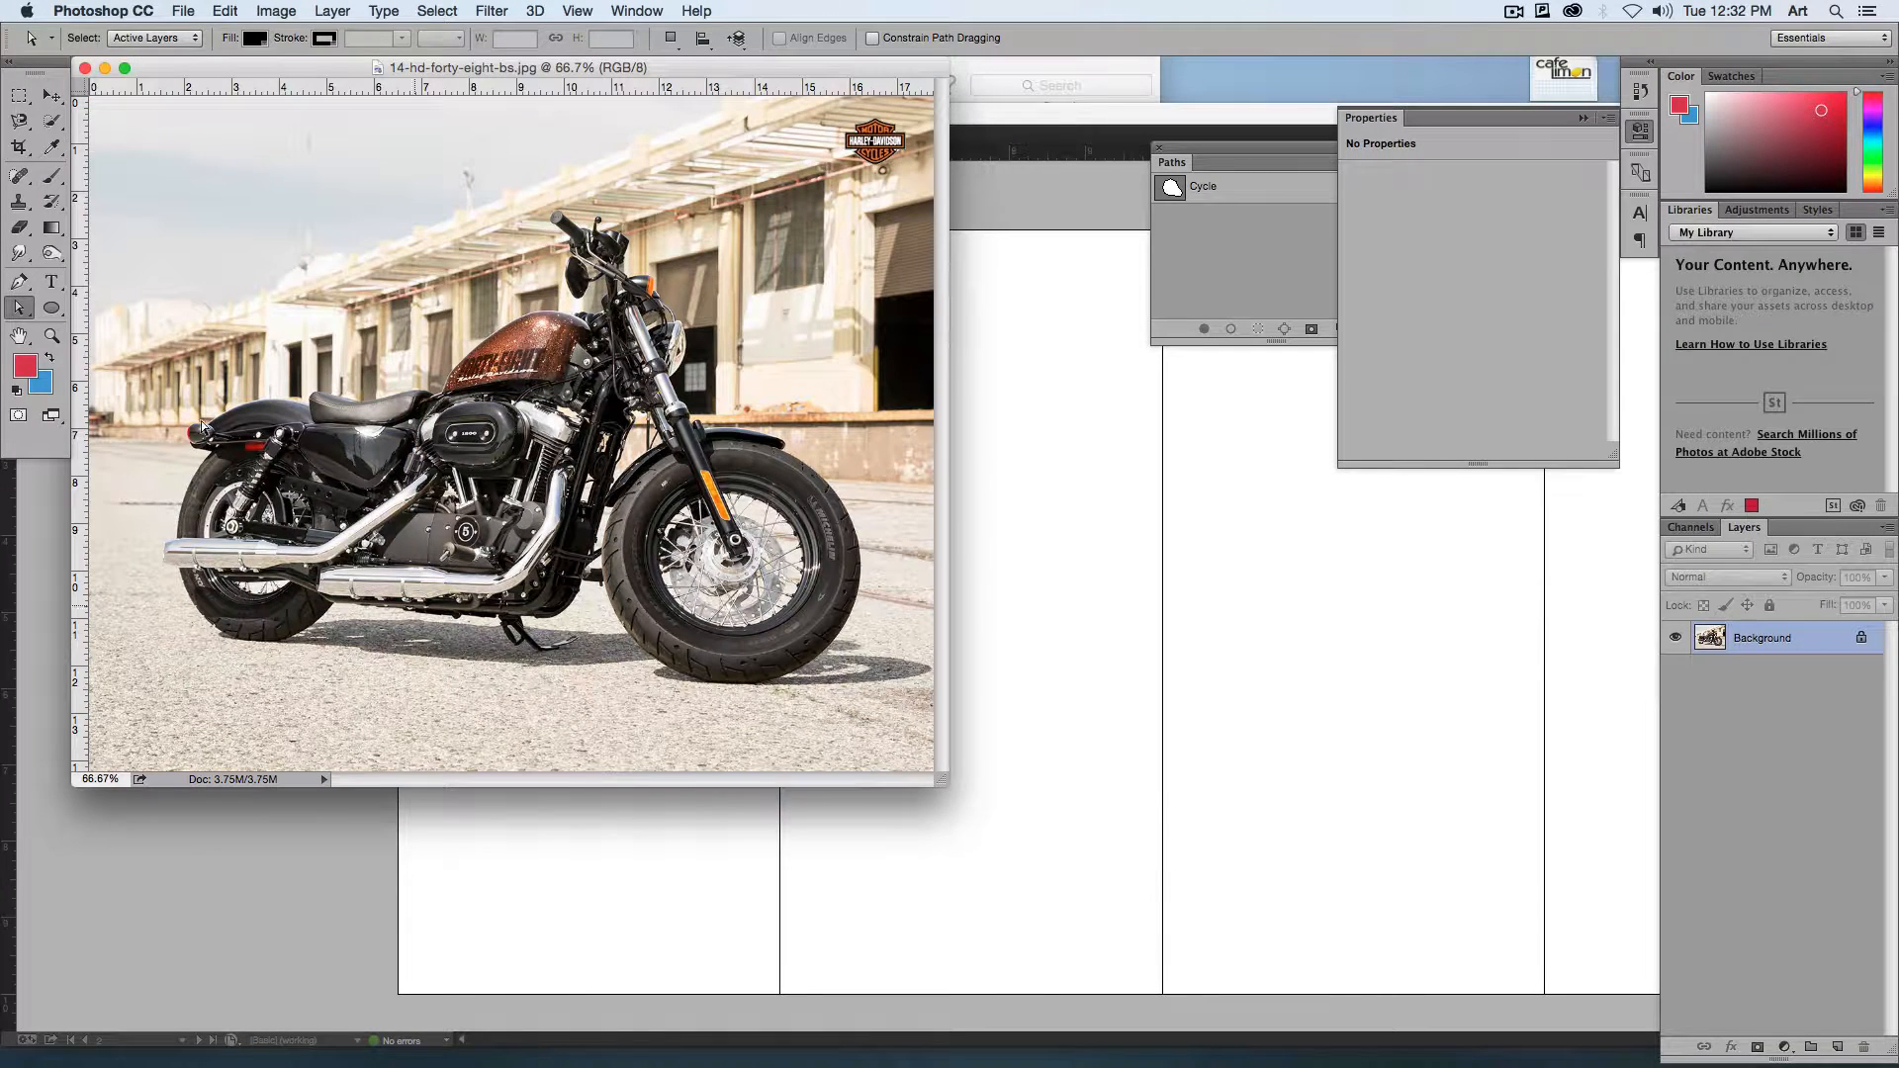
Step: Activate the Custom Shape Tool and look through the available custom shapes
left_click_drag(52, 308, 99, 318)
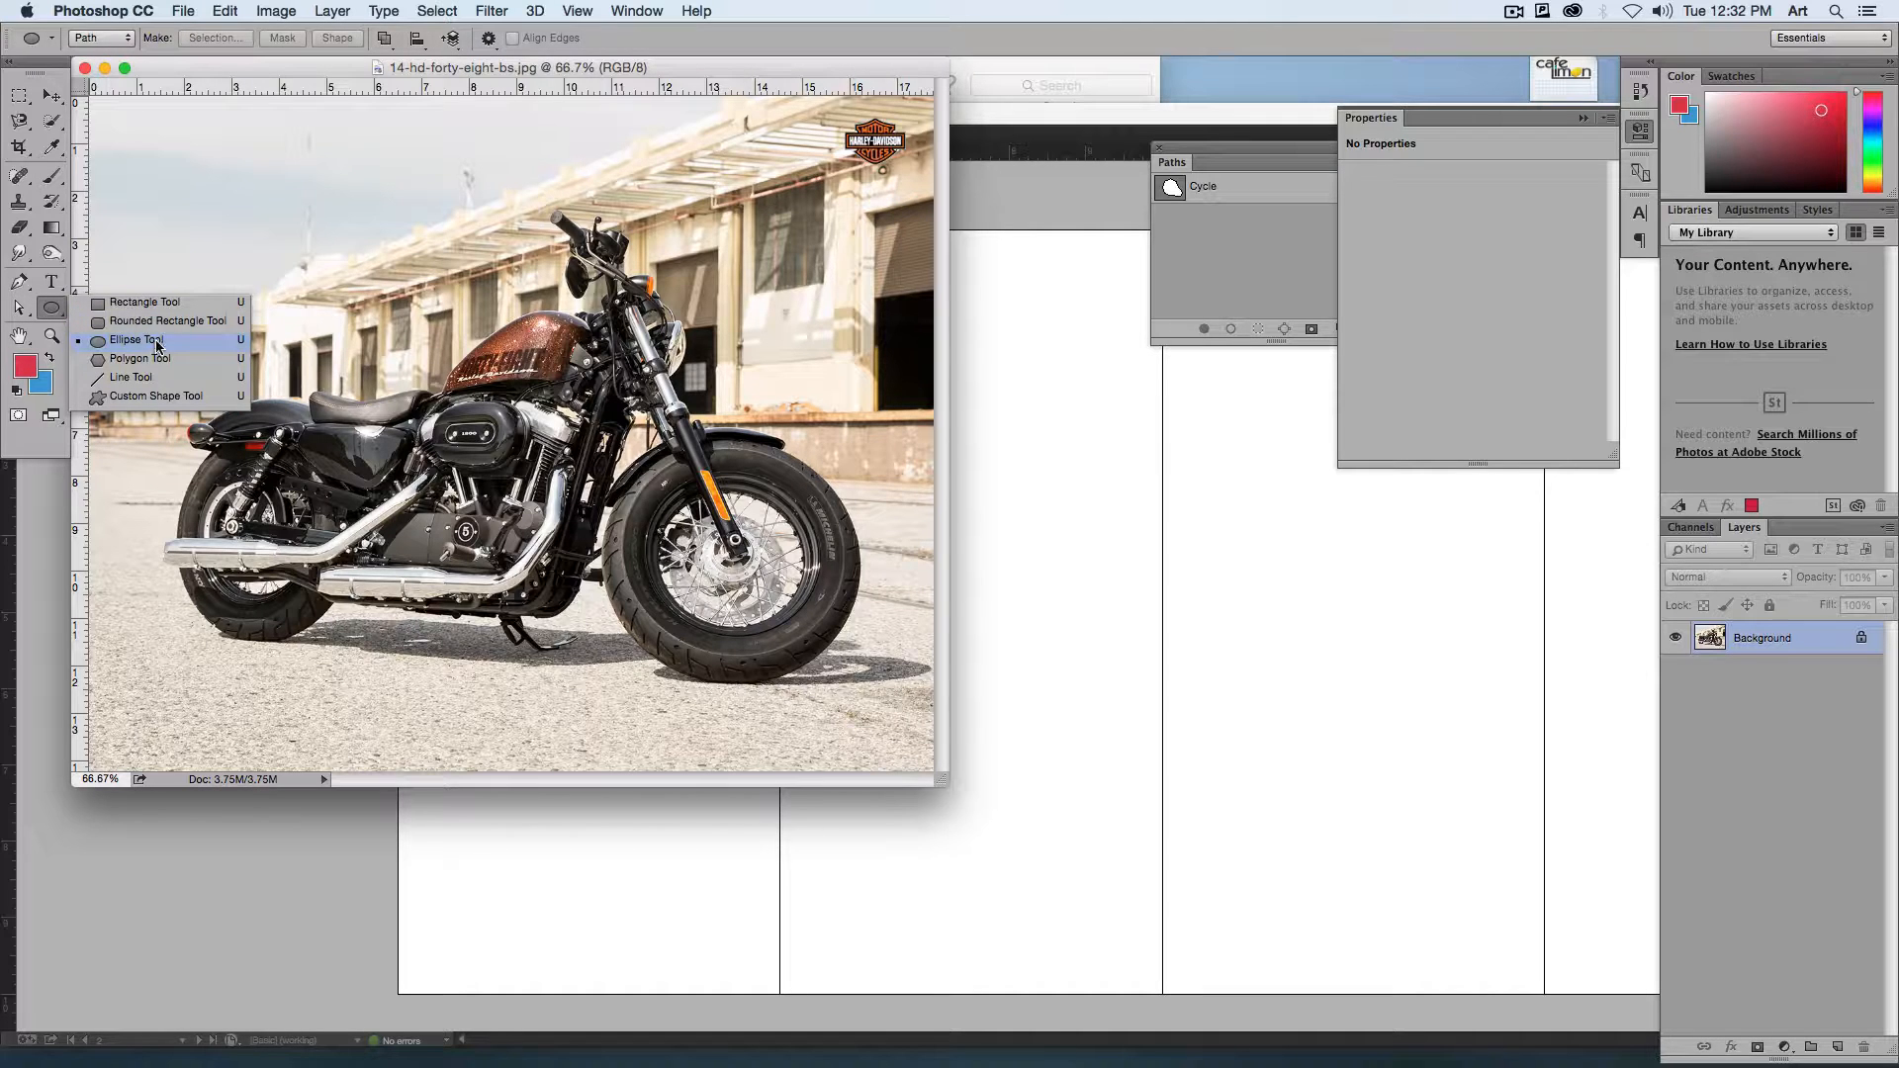
left_click(170, 399)
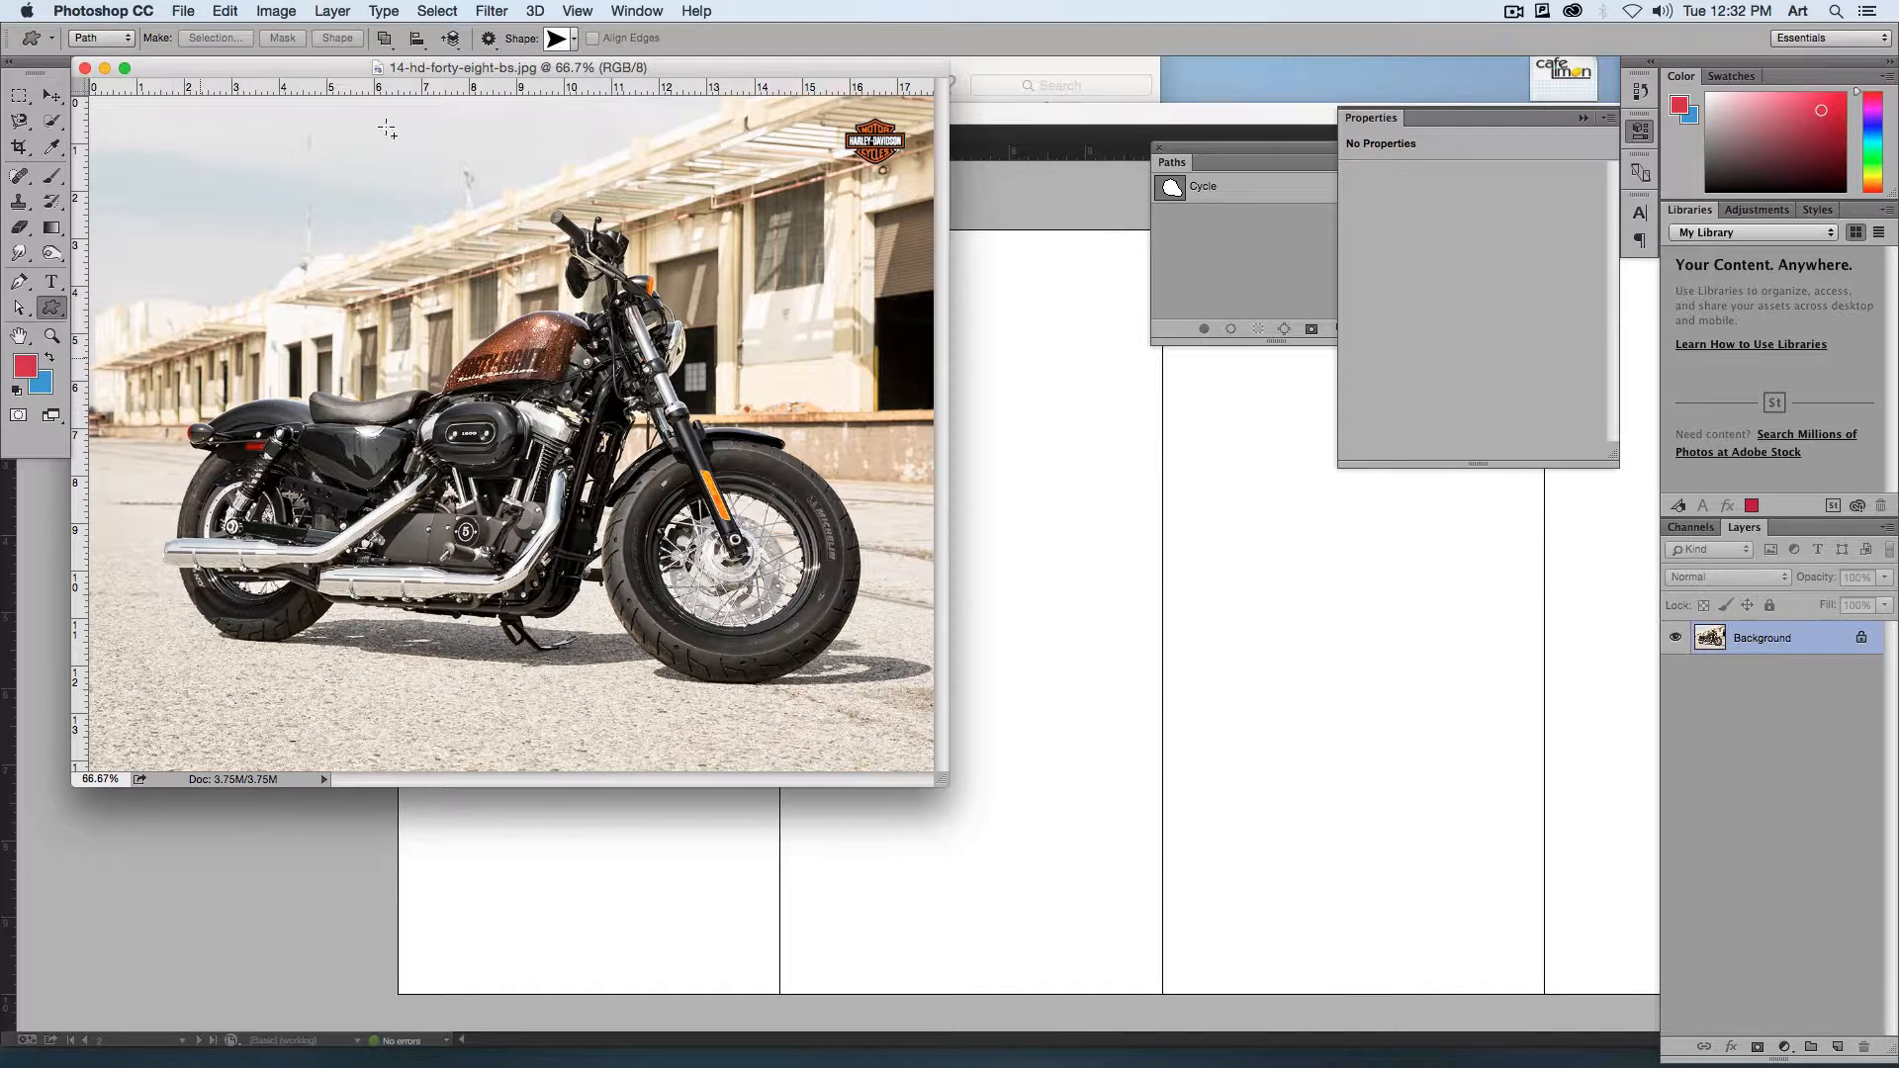
left_click(568, 42)
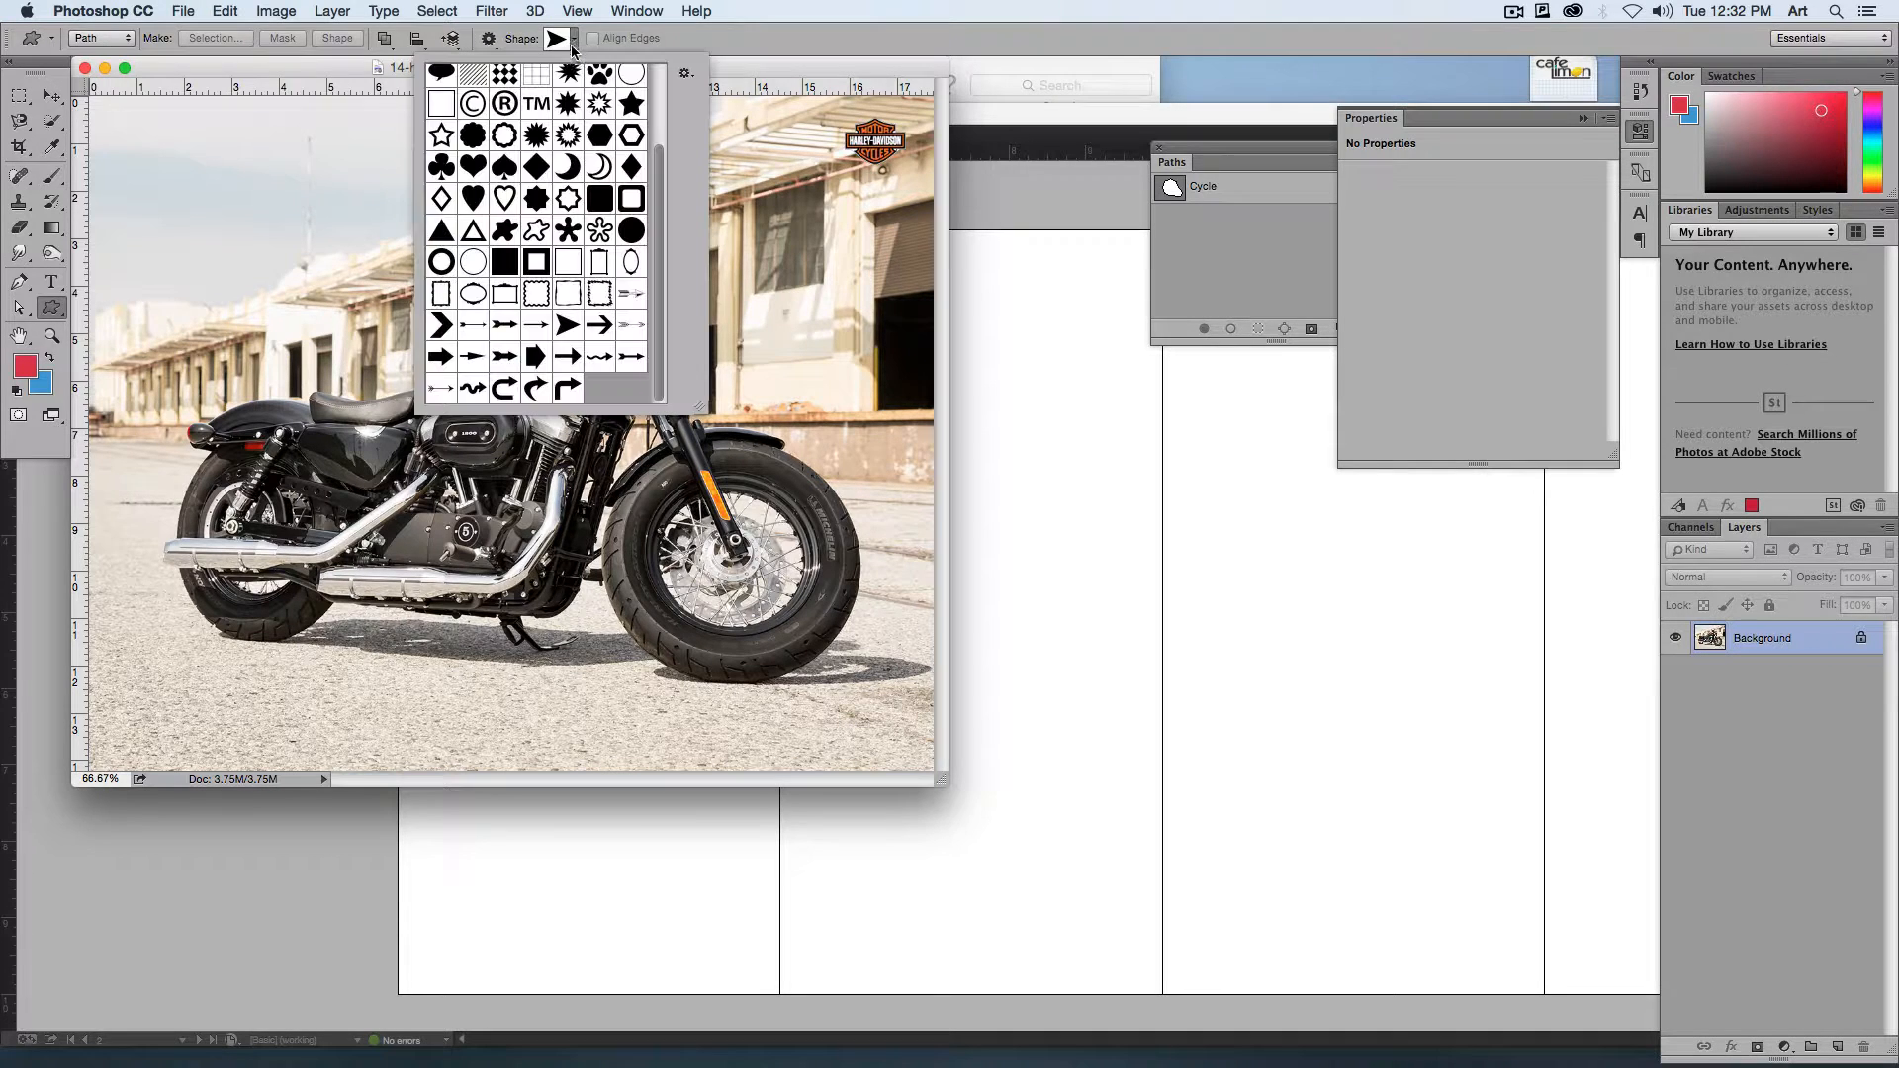
scroll(547, 284, "up", 3)
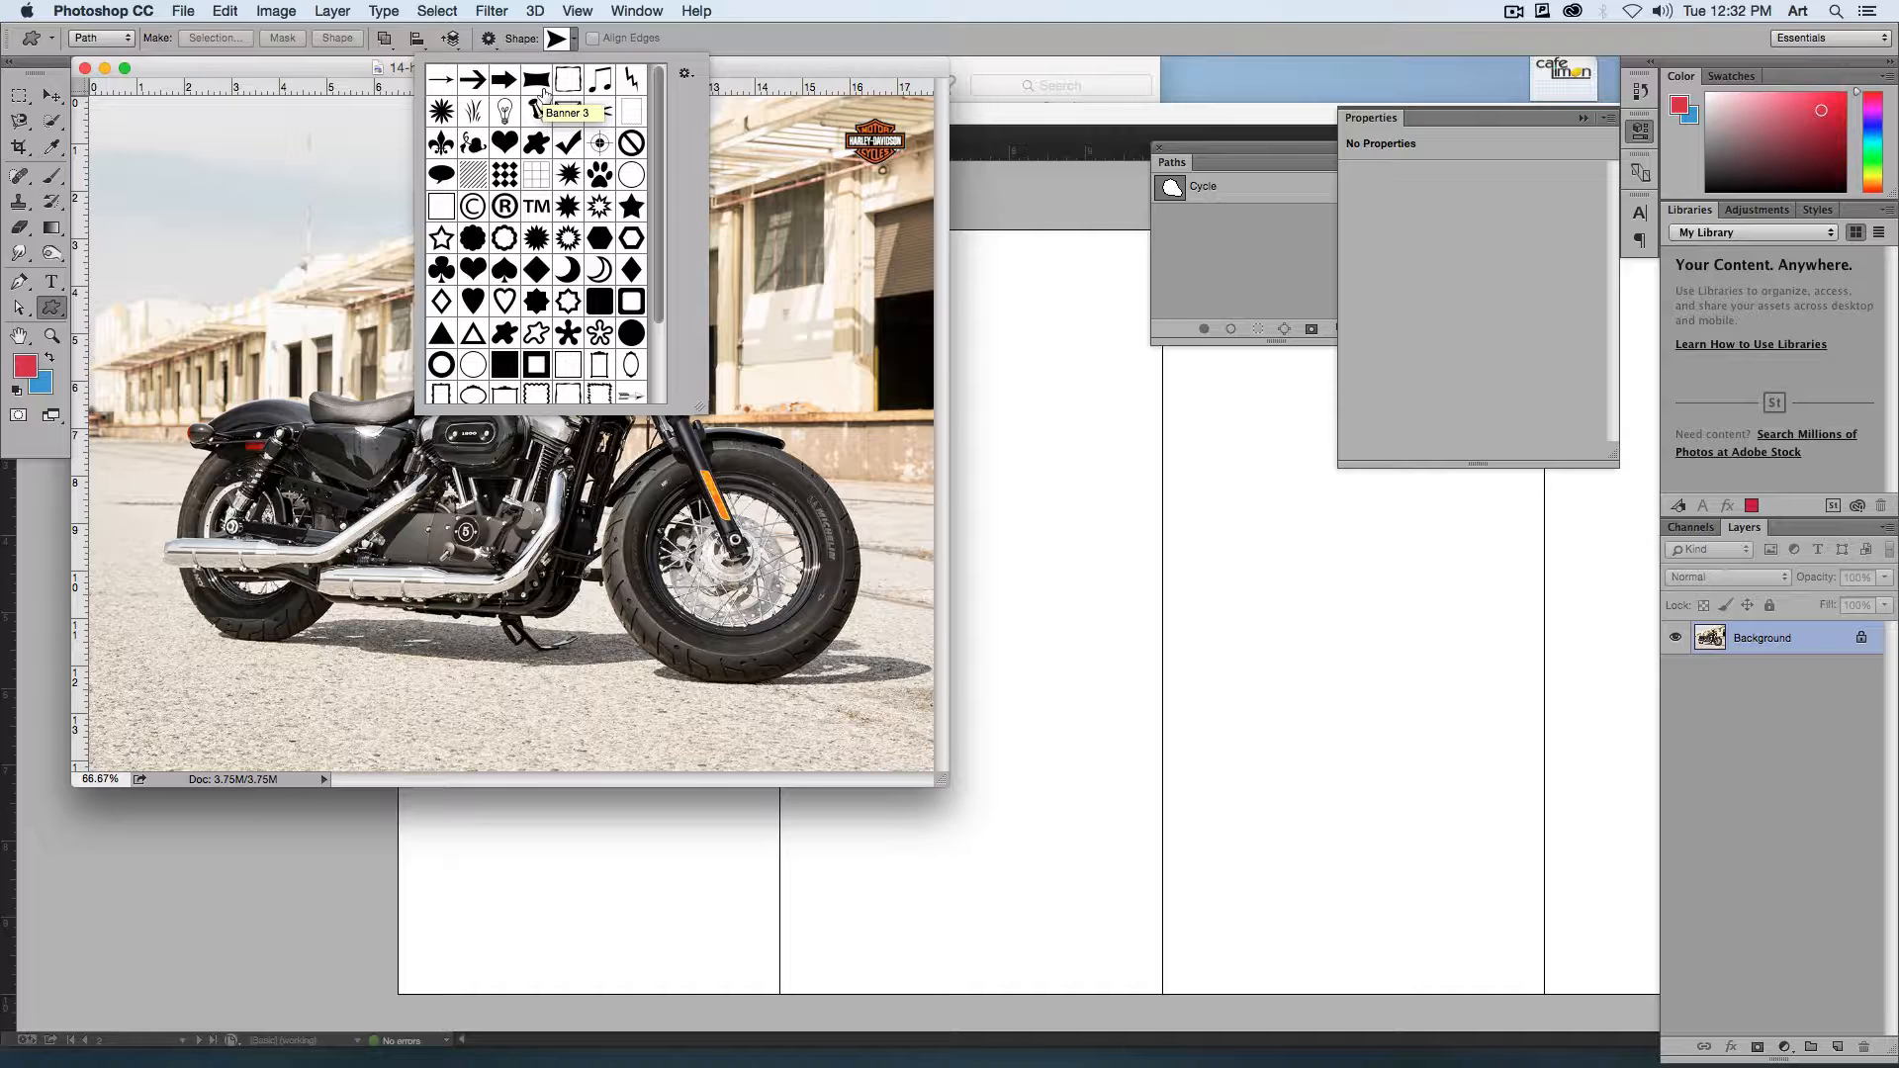
left_click(714, 42)
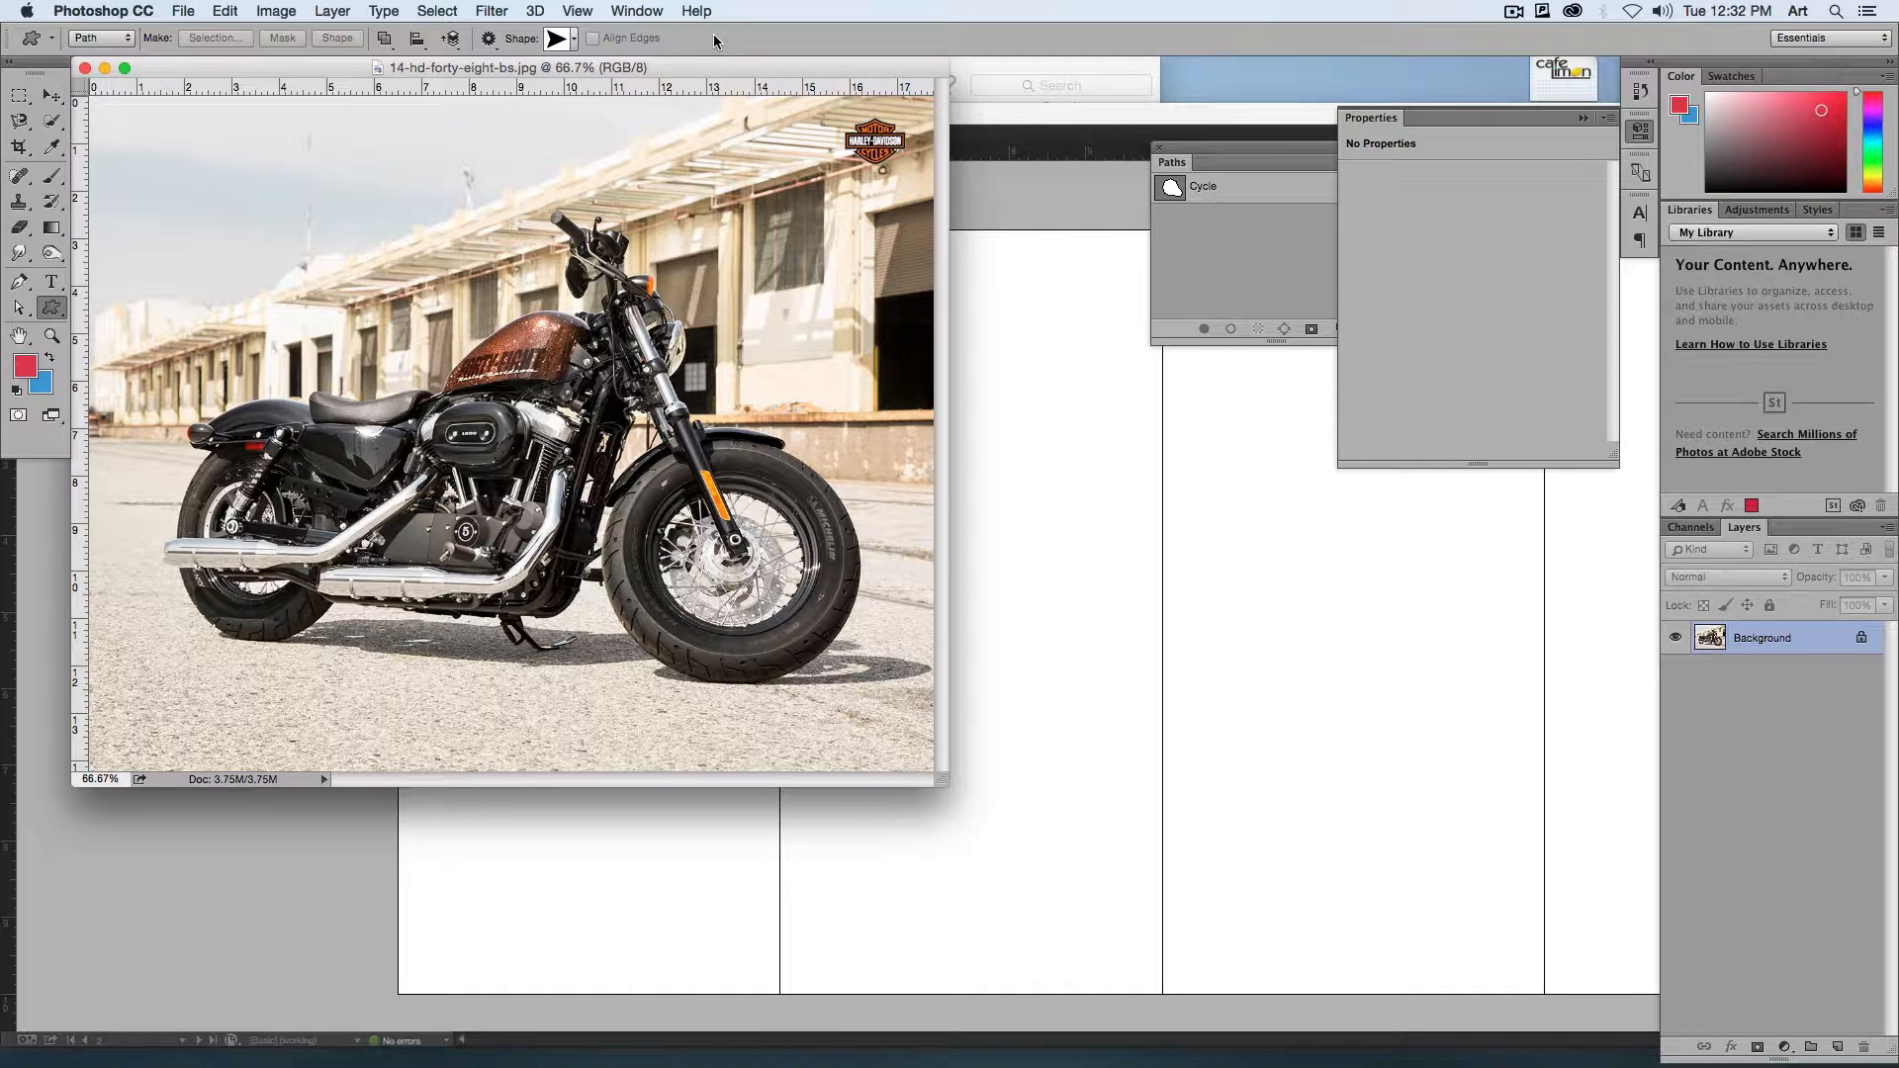
Step: Close the photo in Photoshop, return to the InDesign layout and deselect the clipped motorcycle
key("super+w")
left_click(904, 380)
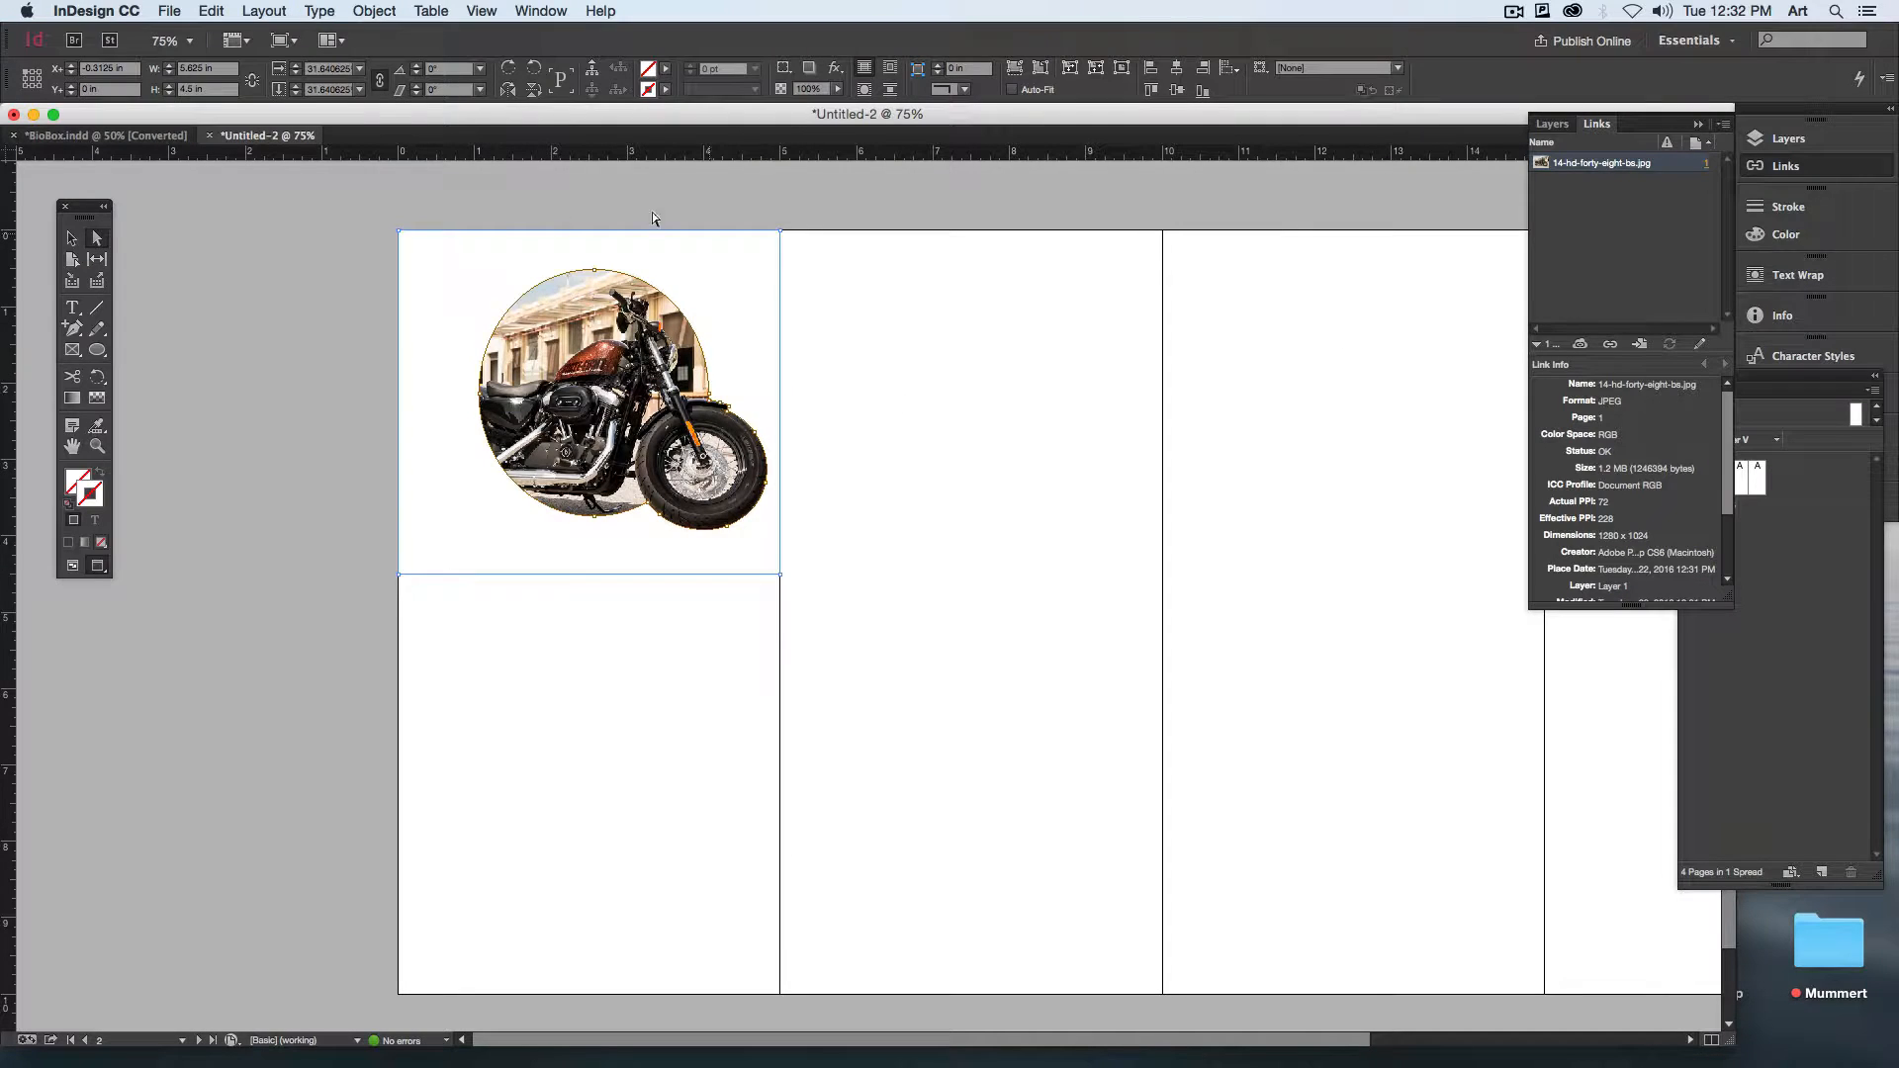
left_click(71, 238)
left_click(912, 471)
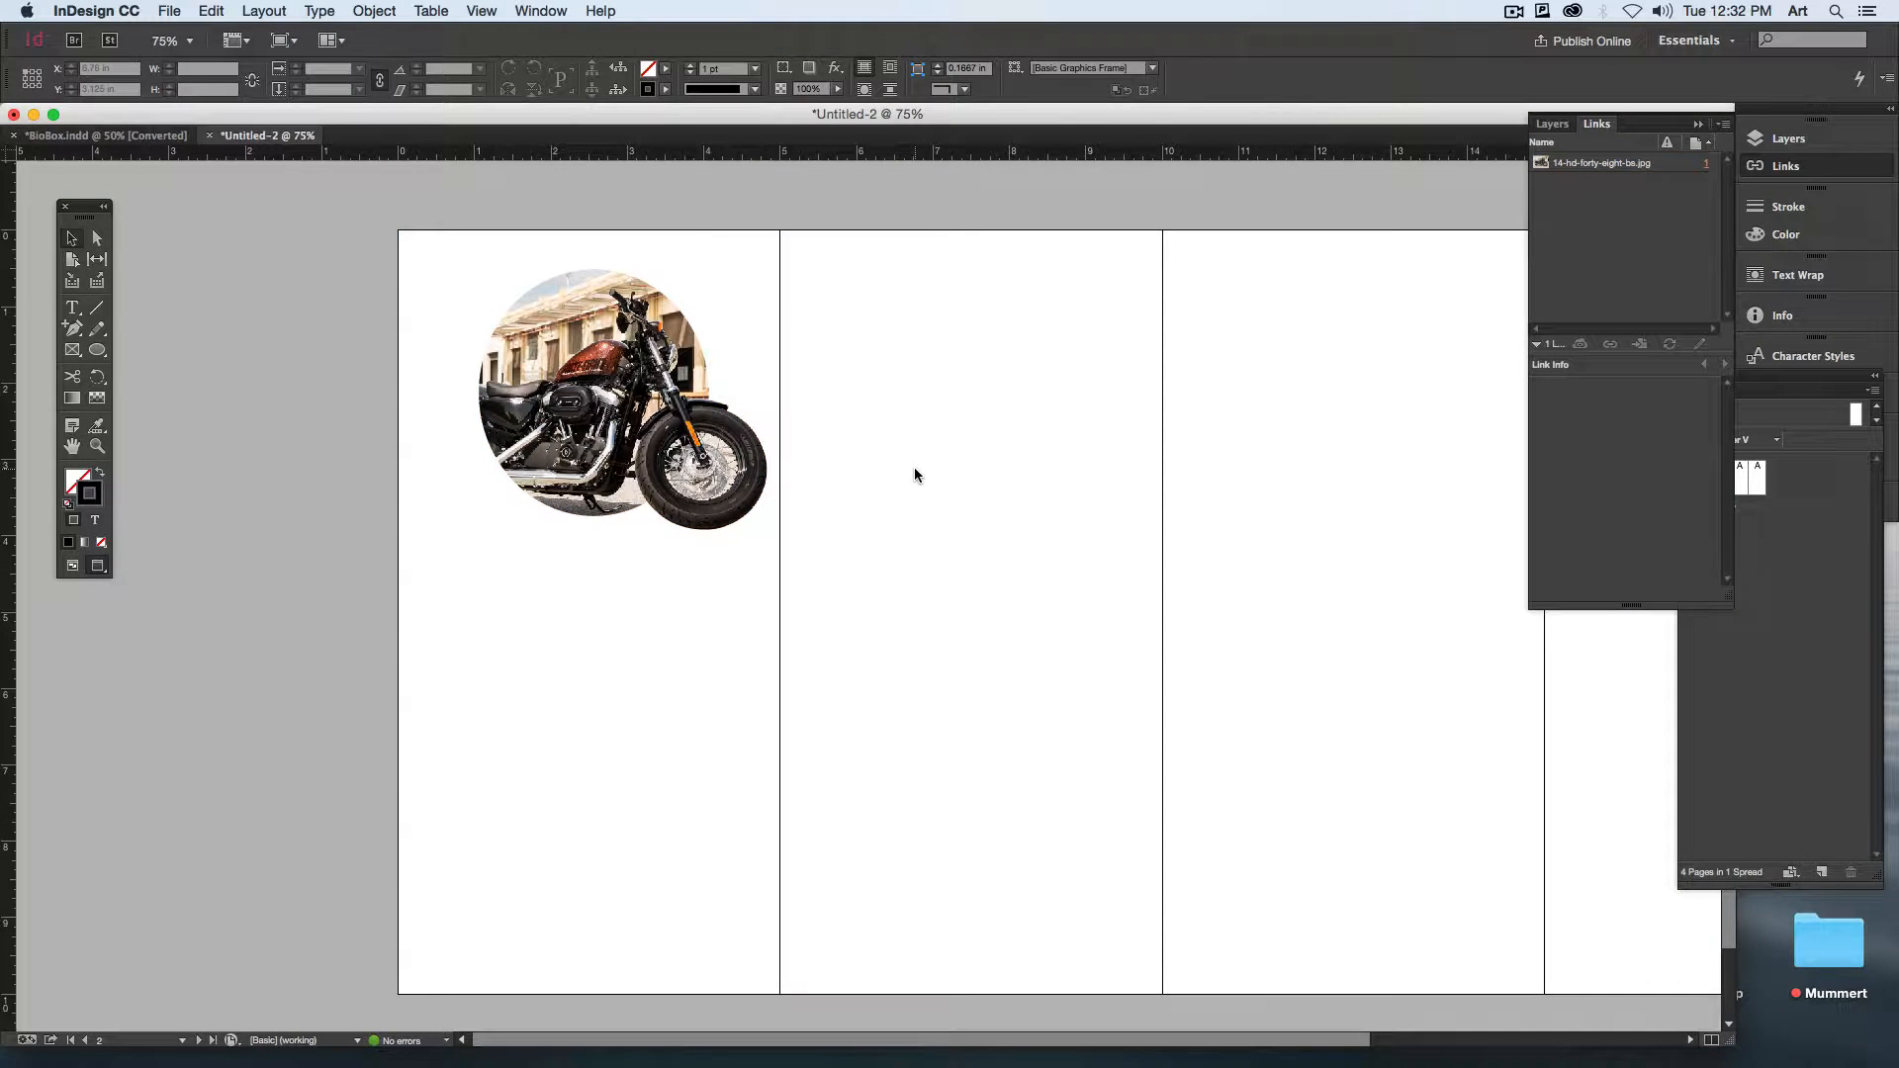
Step: Switch to the Bio Boxes folder in Finder, open Forty Eight Info and copy all of its text
left_click(33, 115)
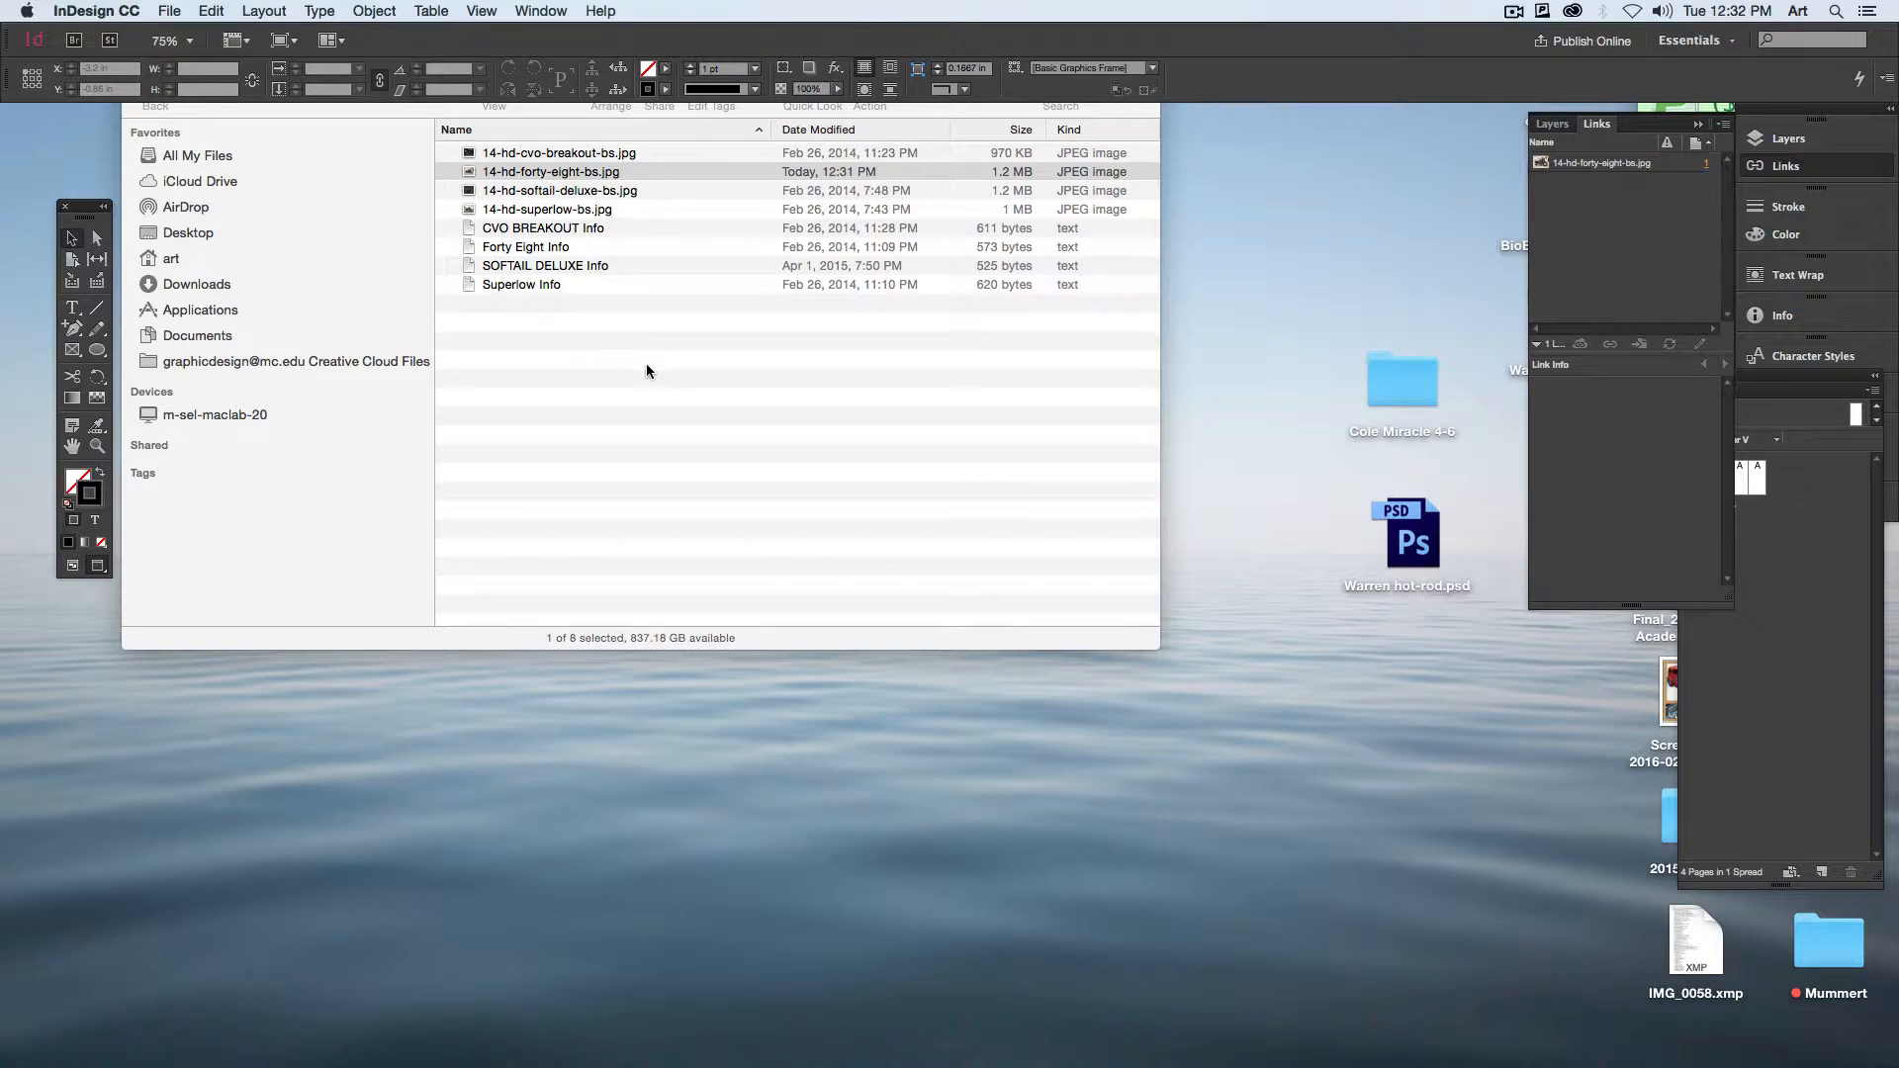
left_click(560, 174)
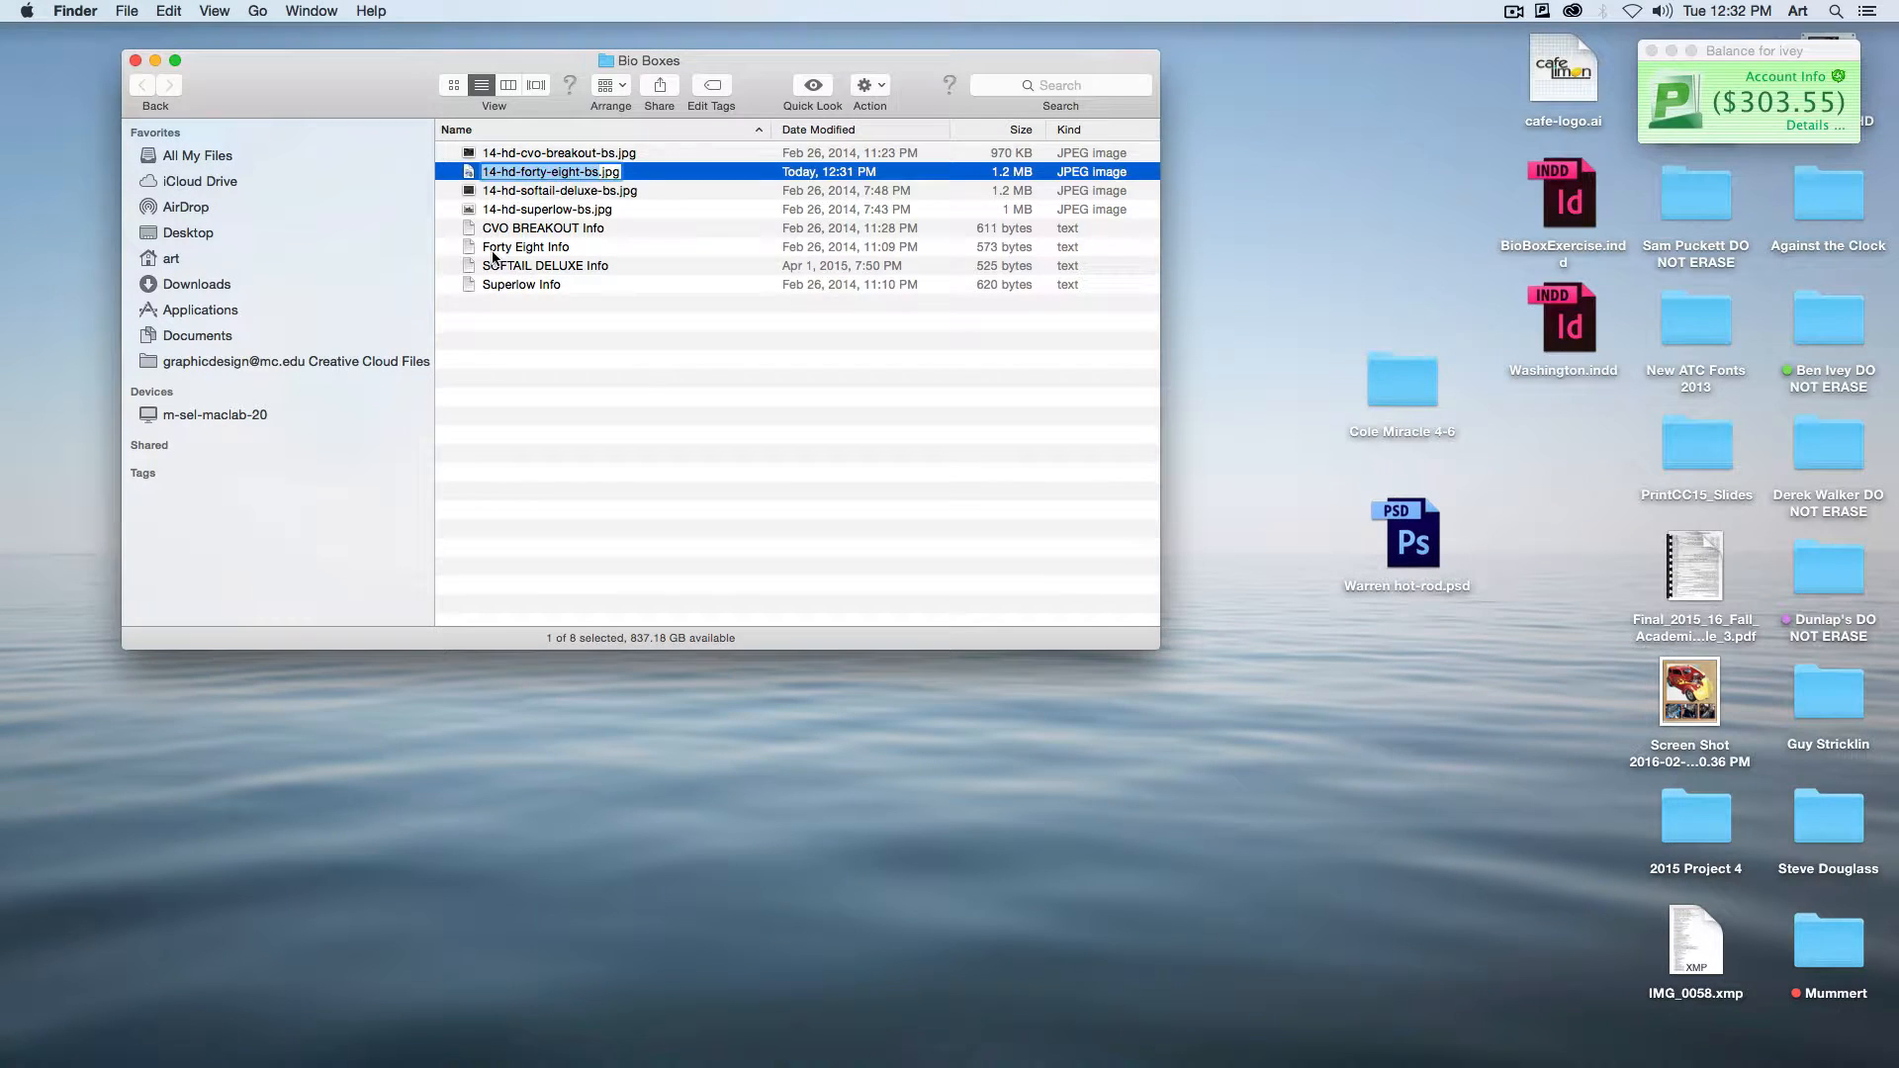
left_click(494, 253)
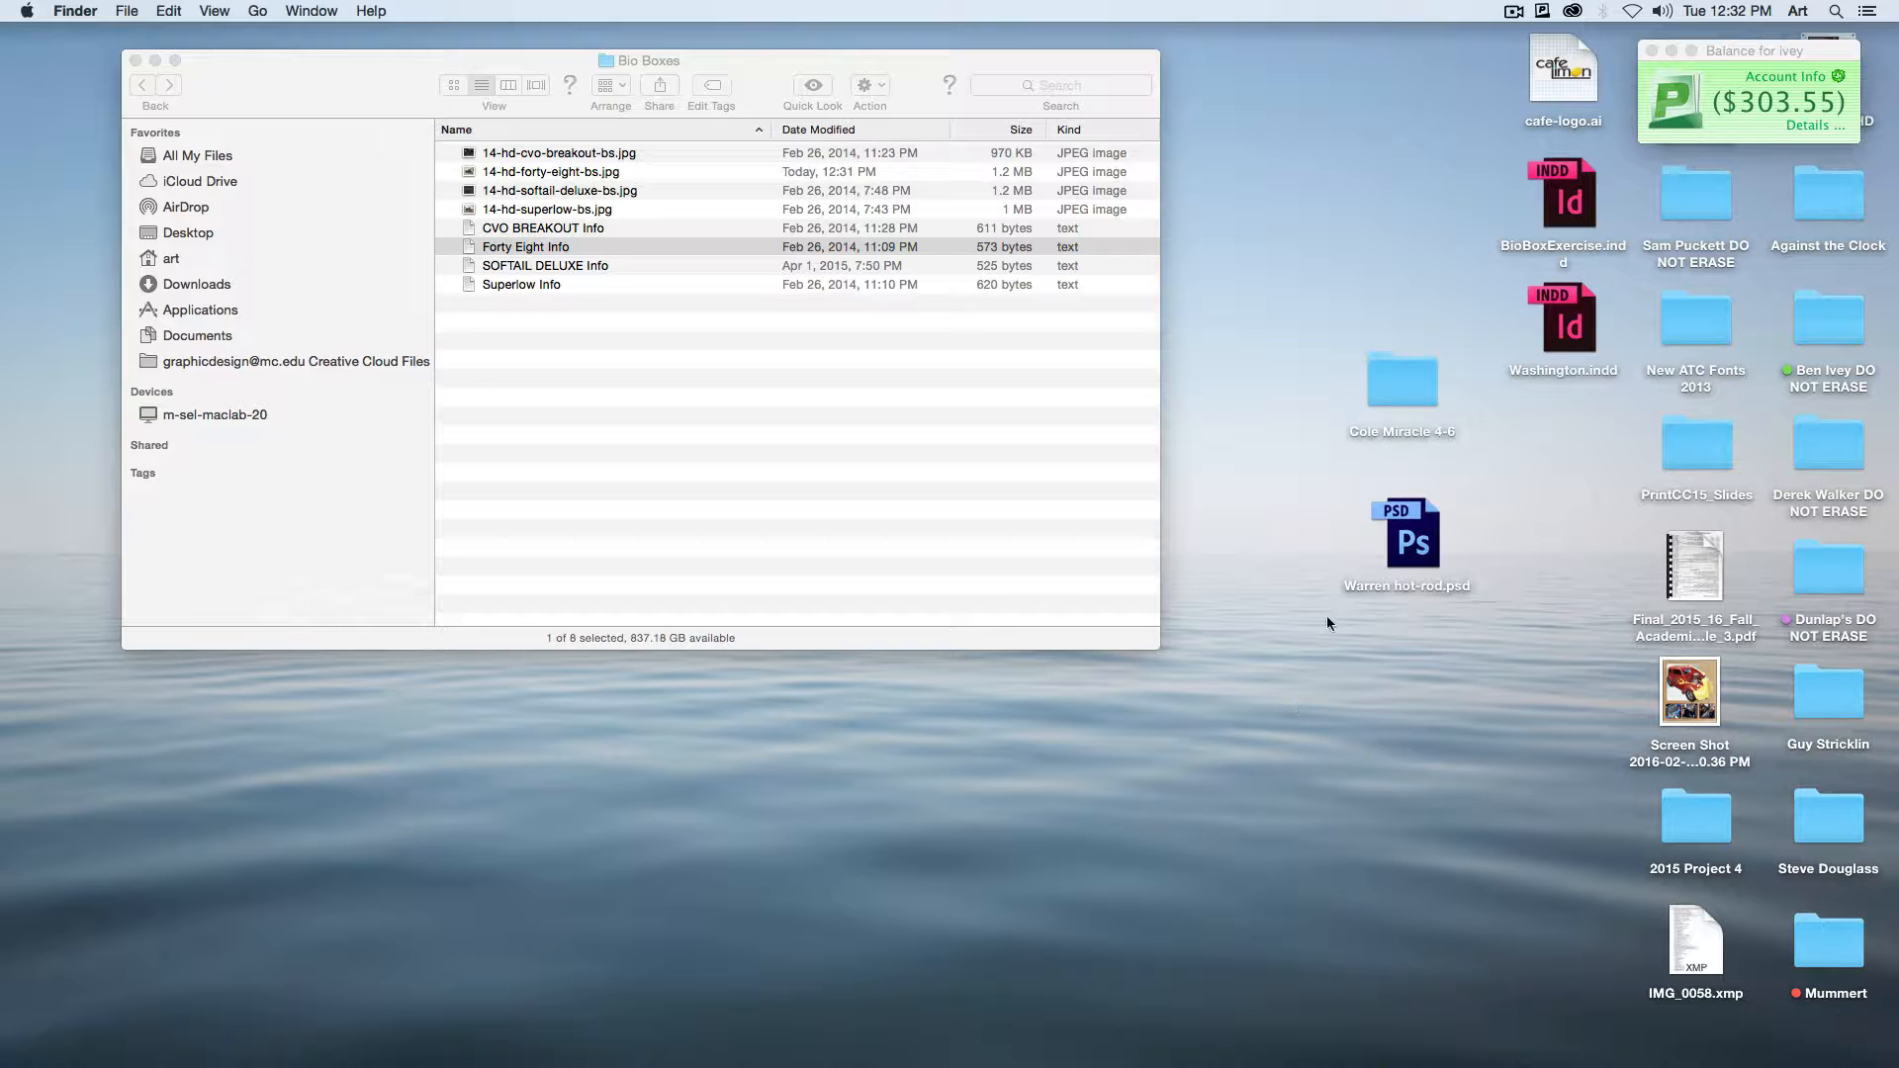
mouse_move(1754, 1046)
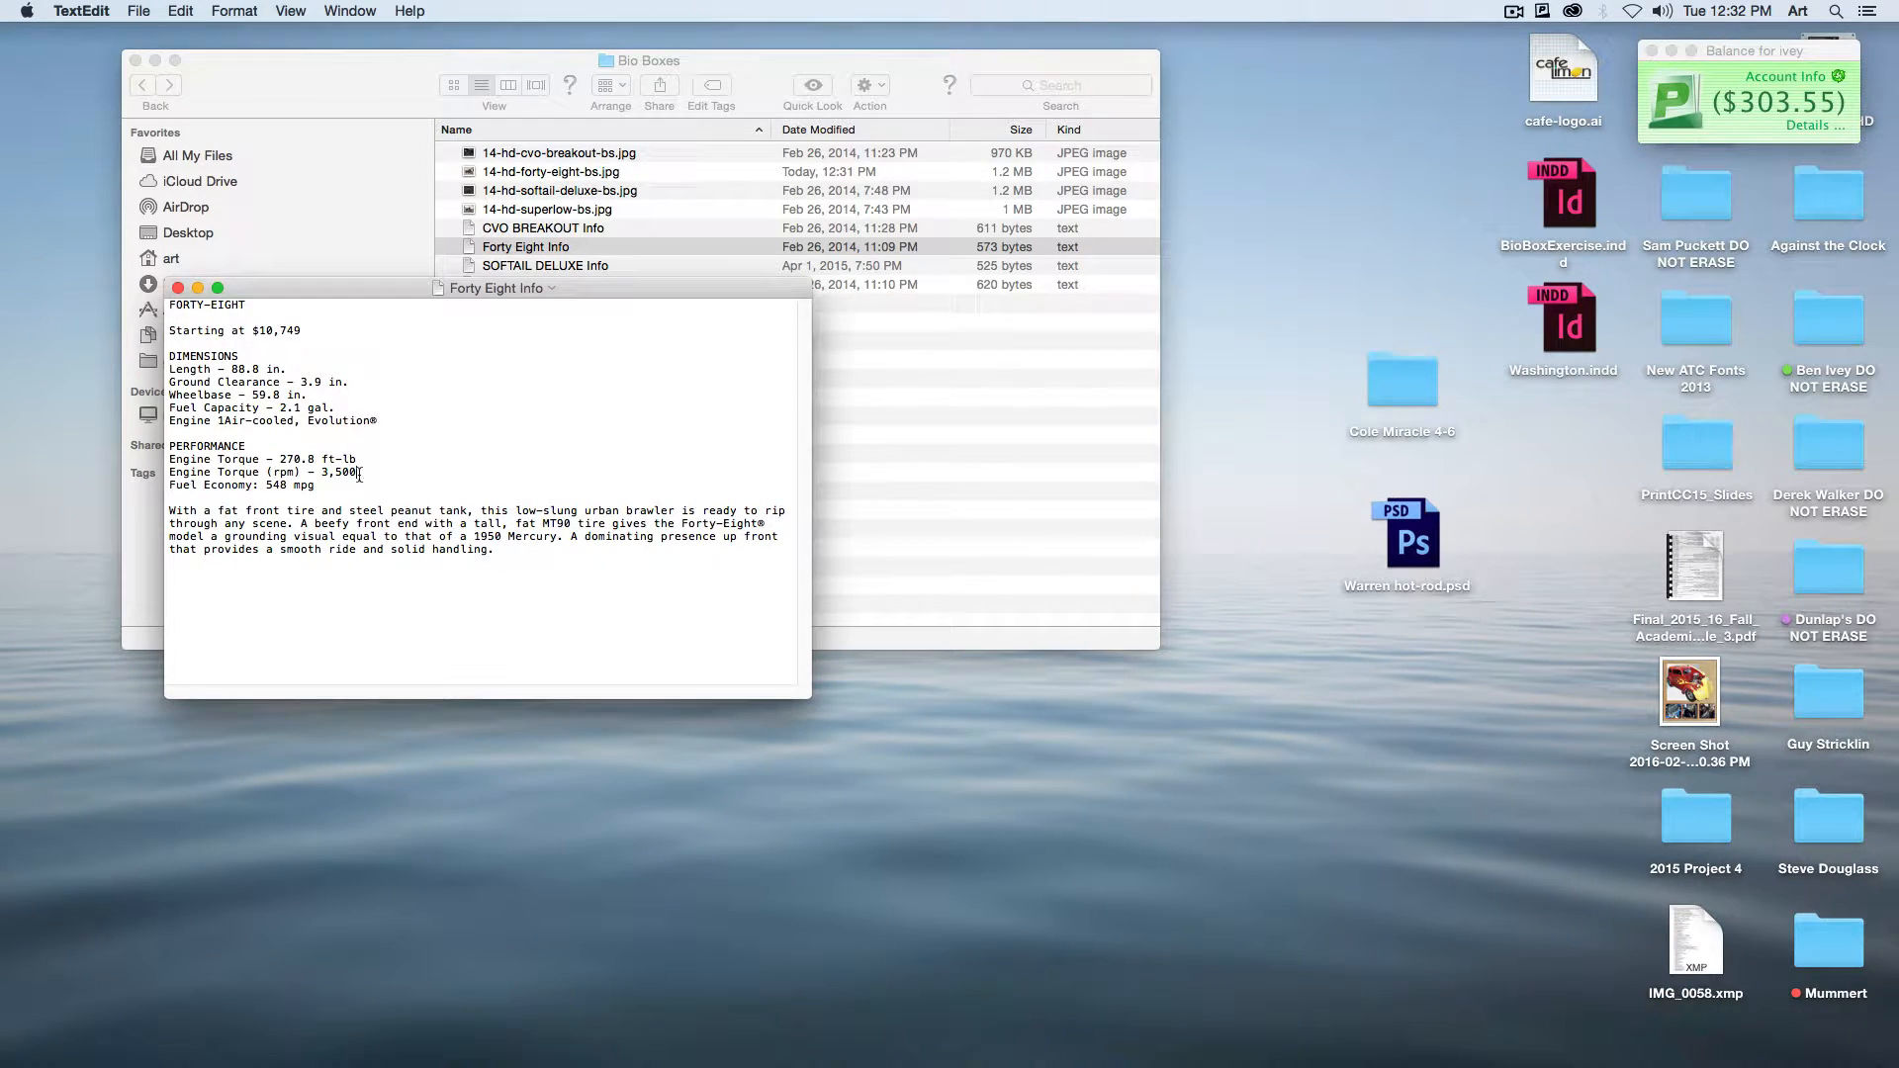
left_click_drag(248, 305, 73, 286)
key("super+a")
key("super+c")
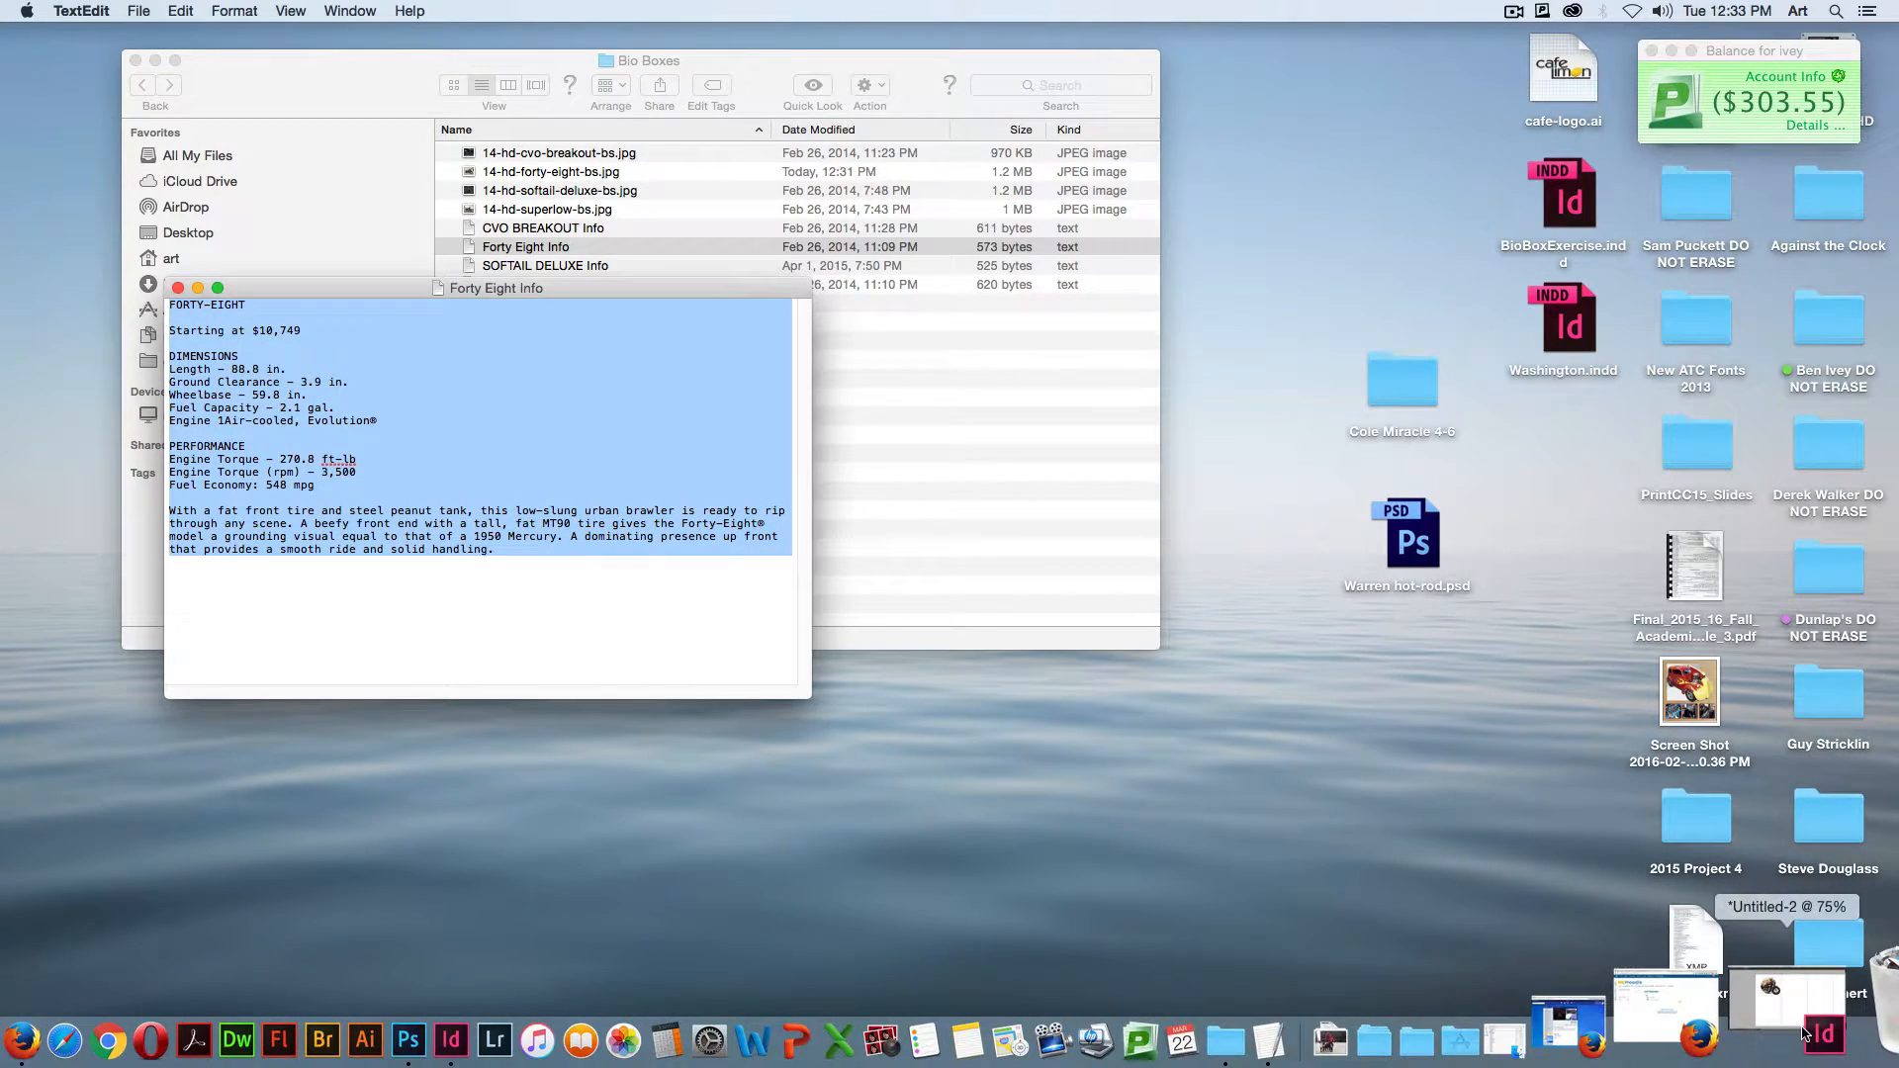
Step: Return to the InDesign layout and paste the copied text into a new text frame on the second page
left_click(1719, 1044)
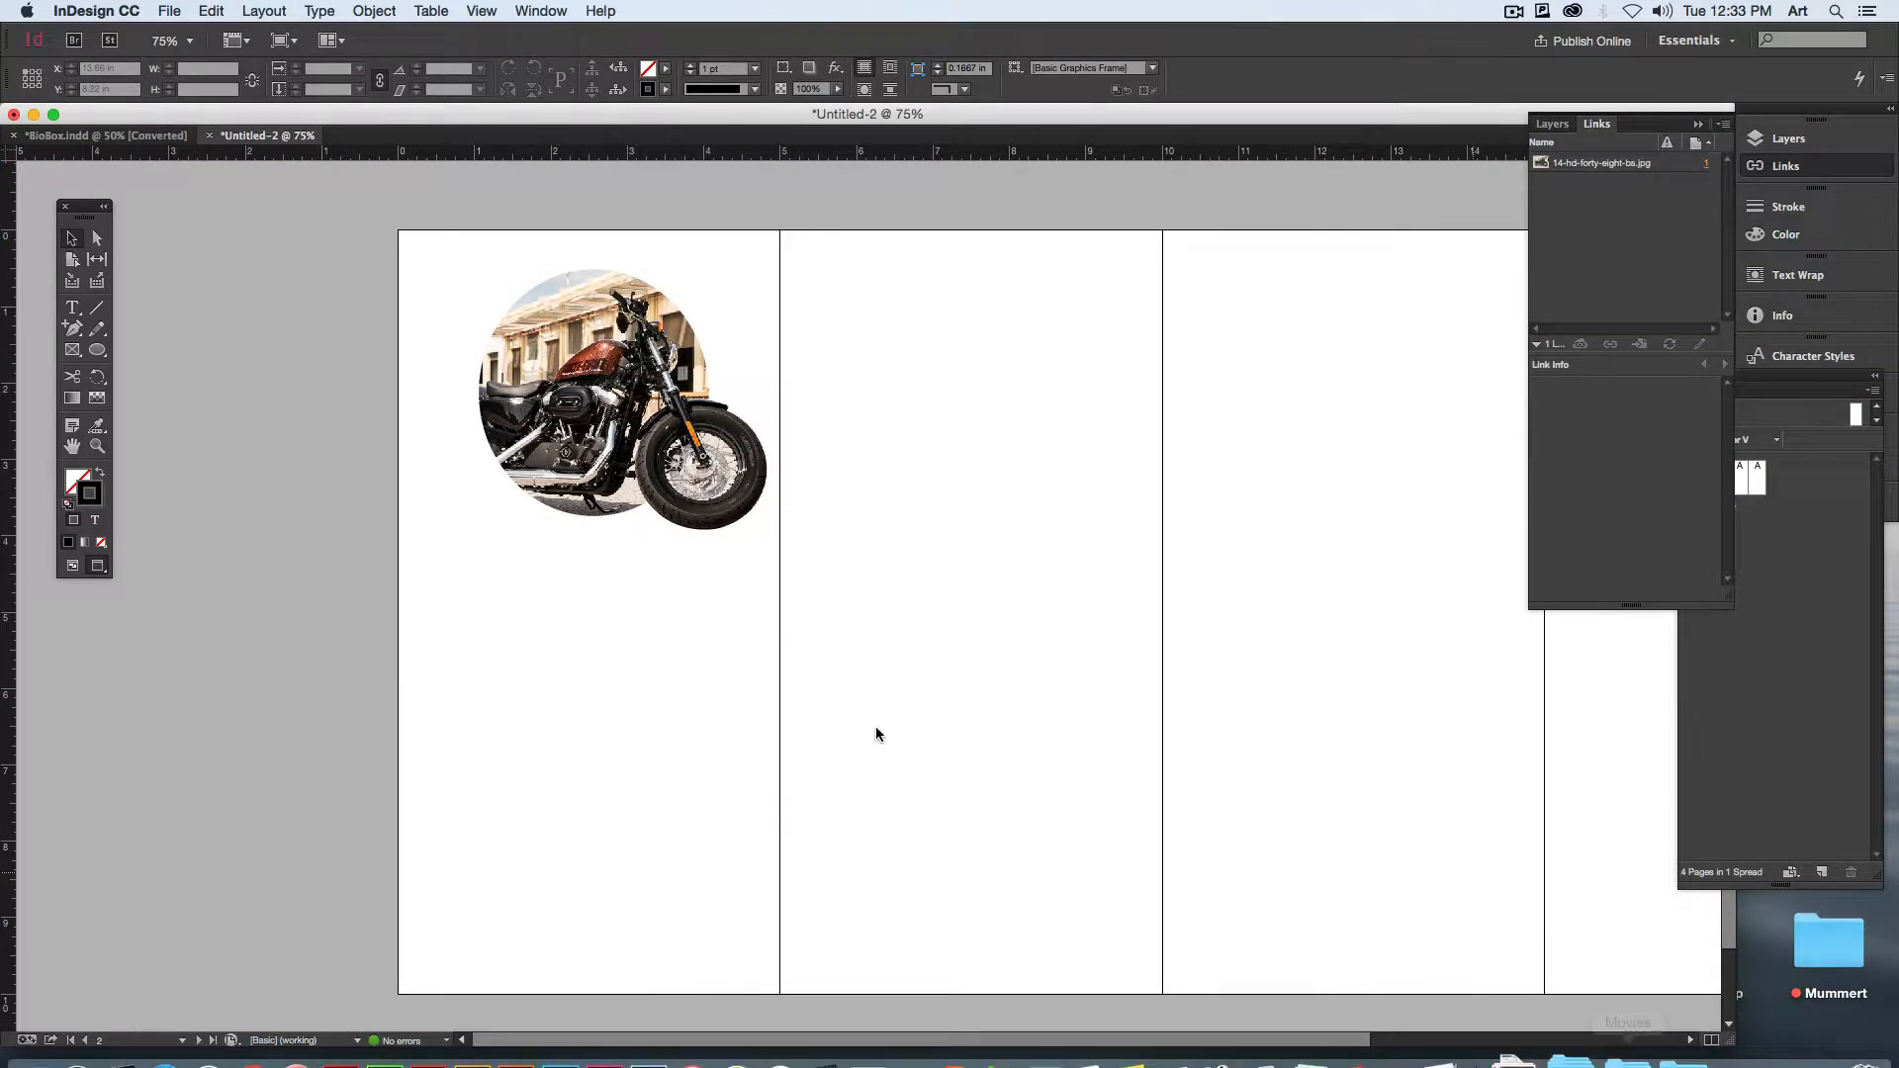
left_click(72, 308)
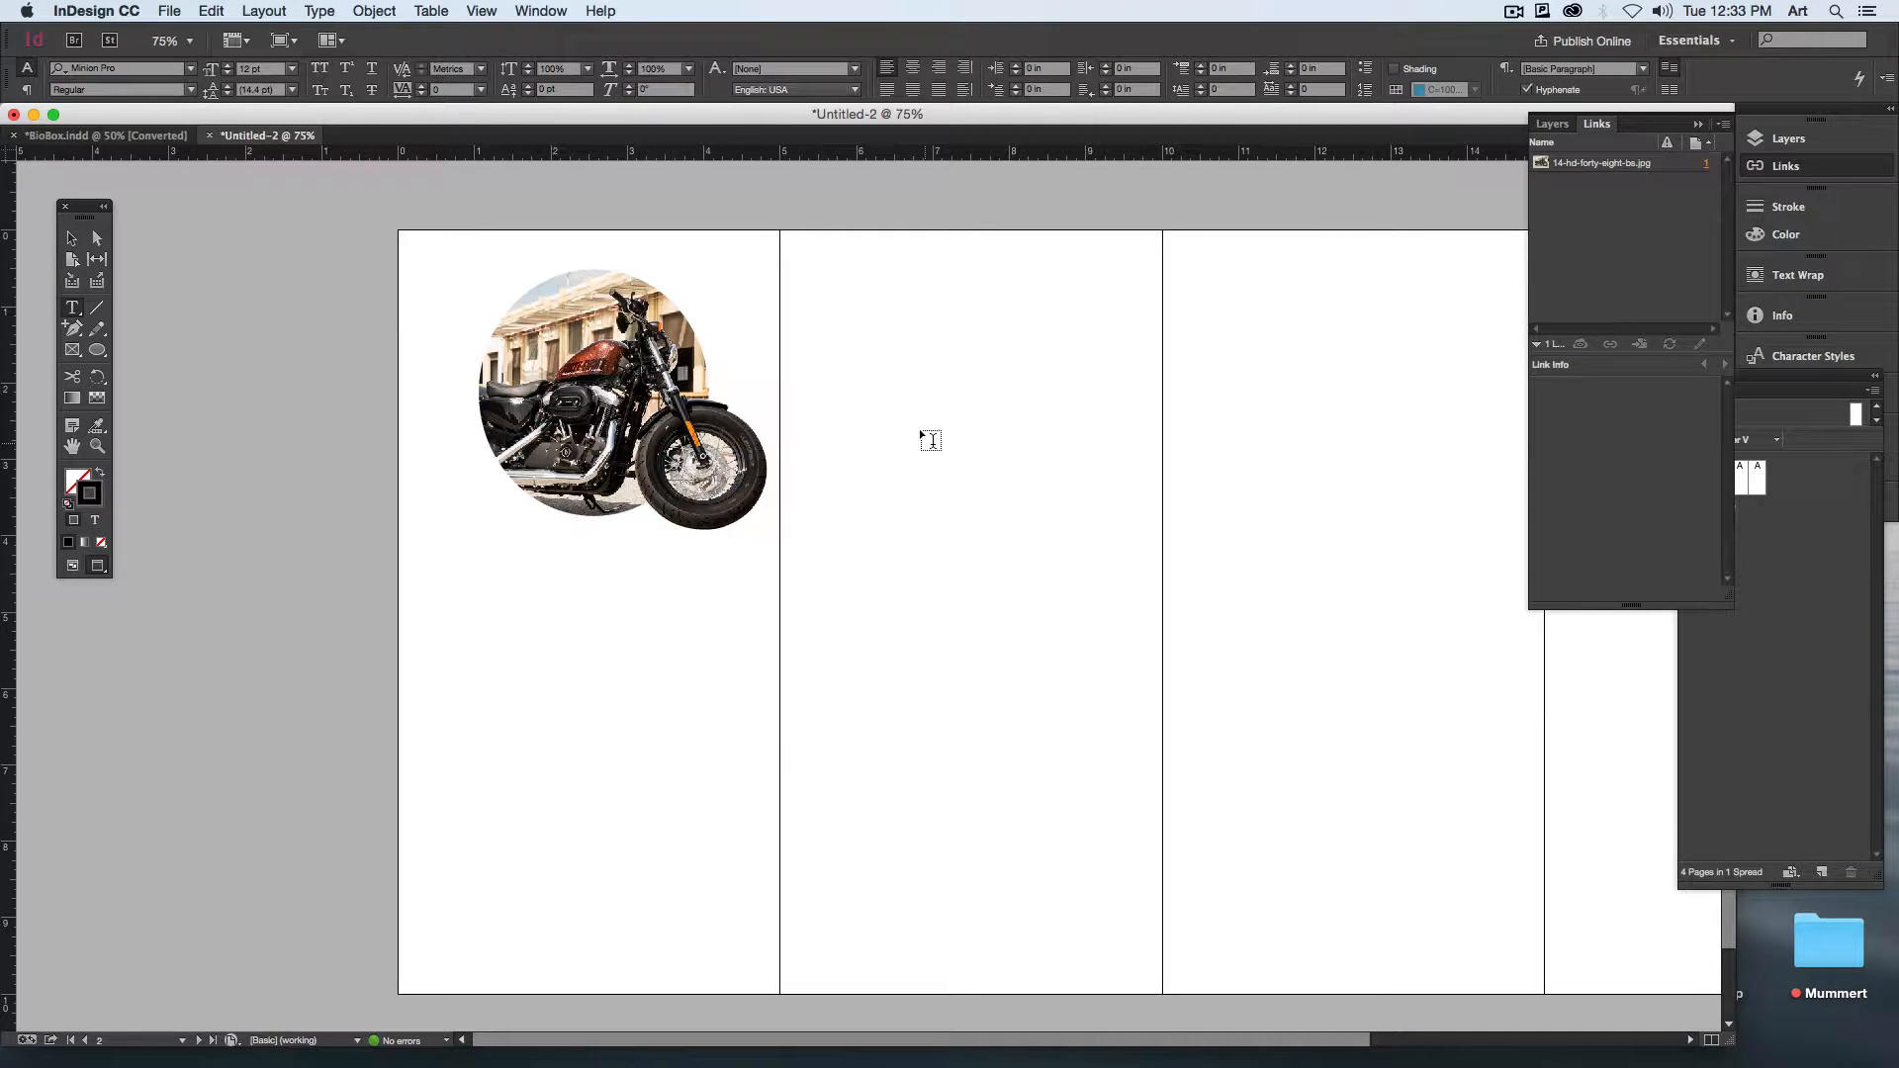
left_click_drag(863, 287, 1142, 714)
key("super+v")
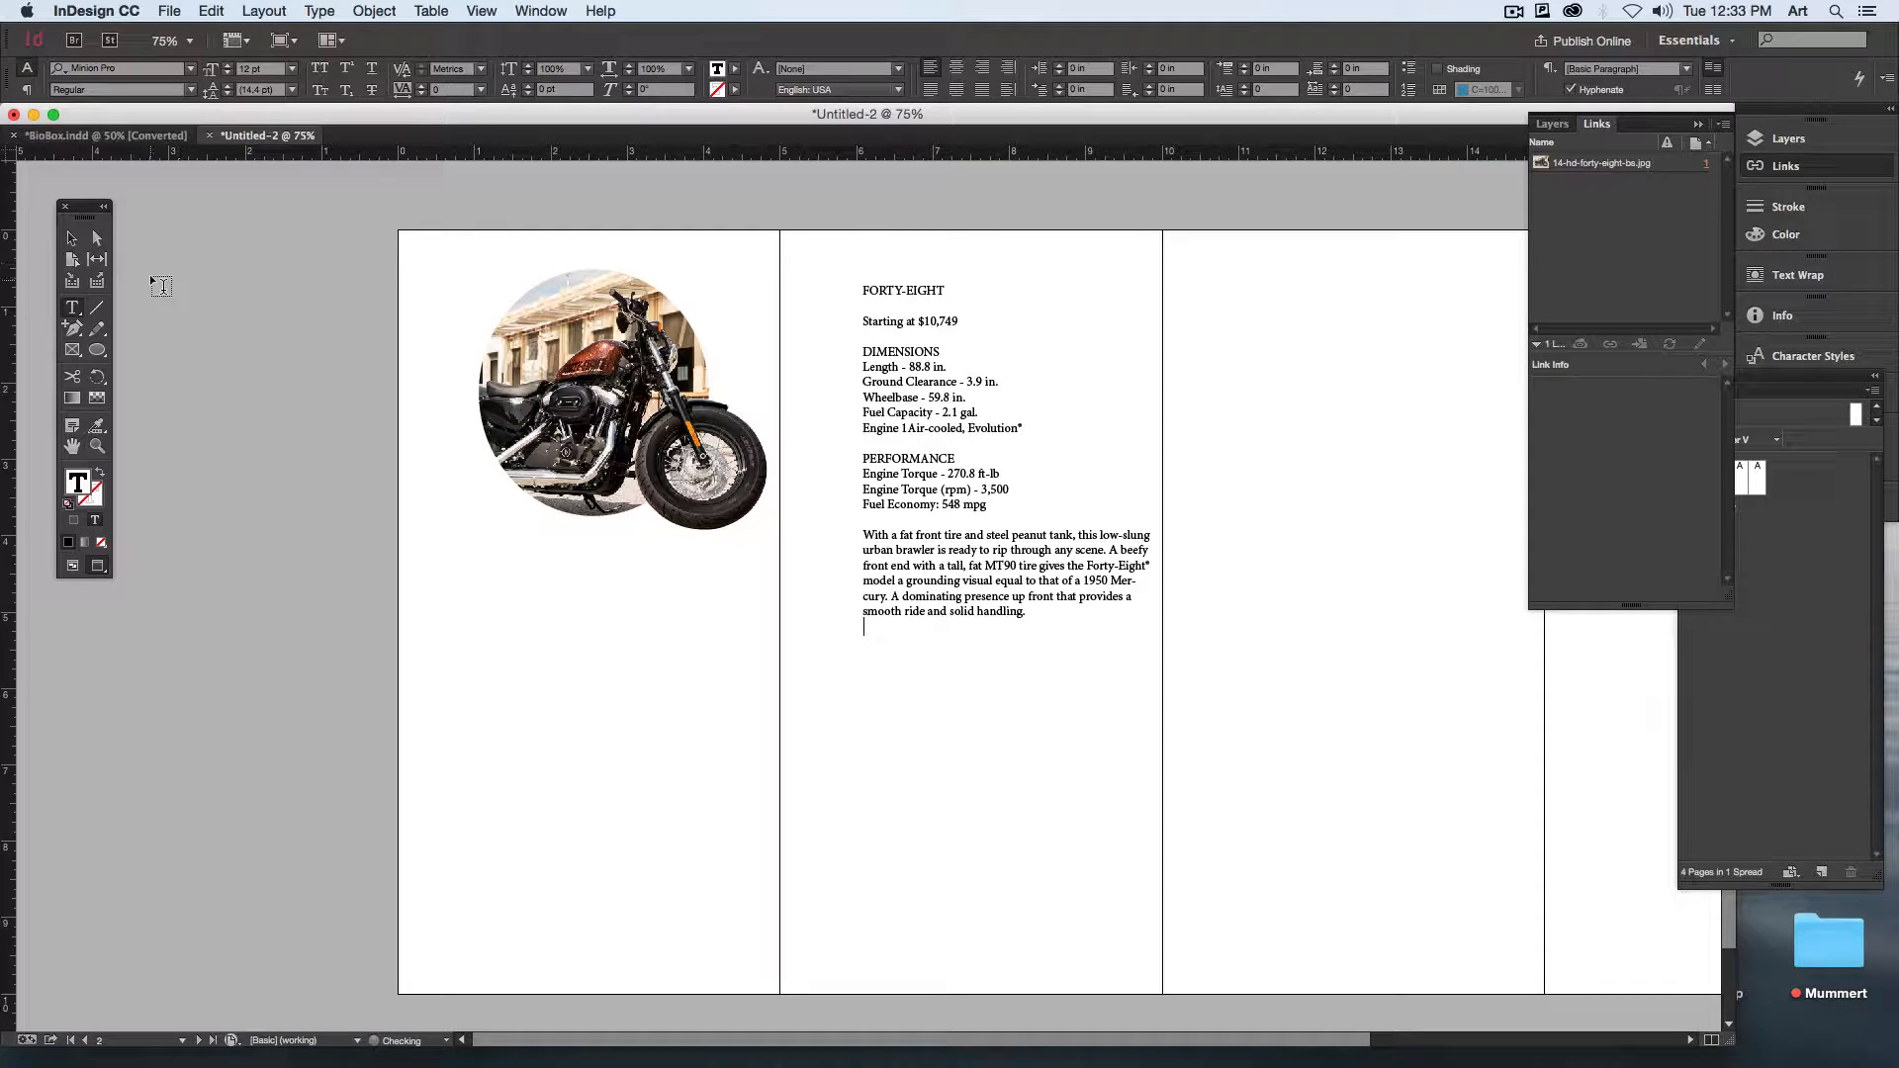
Step: Move the Starting at $10,749 line into a new text frame near the top of the third page, and switch from Preview to Normal view
scroll(1065, 276, "right", 3)
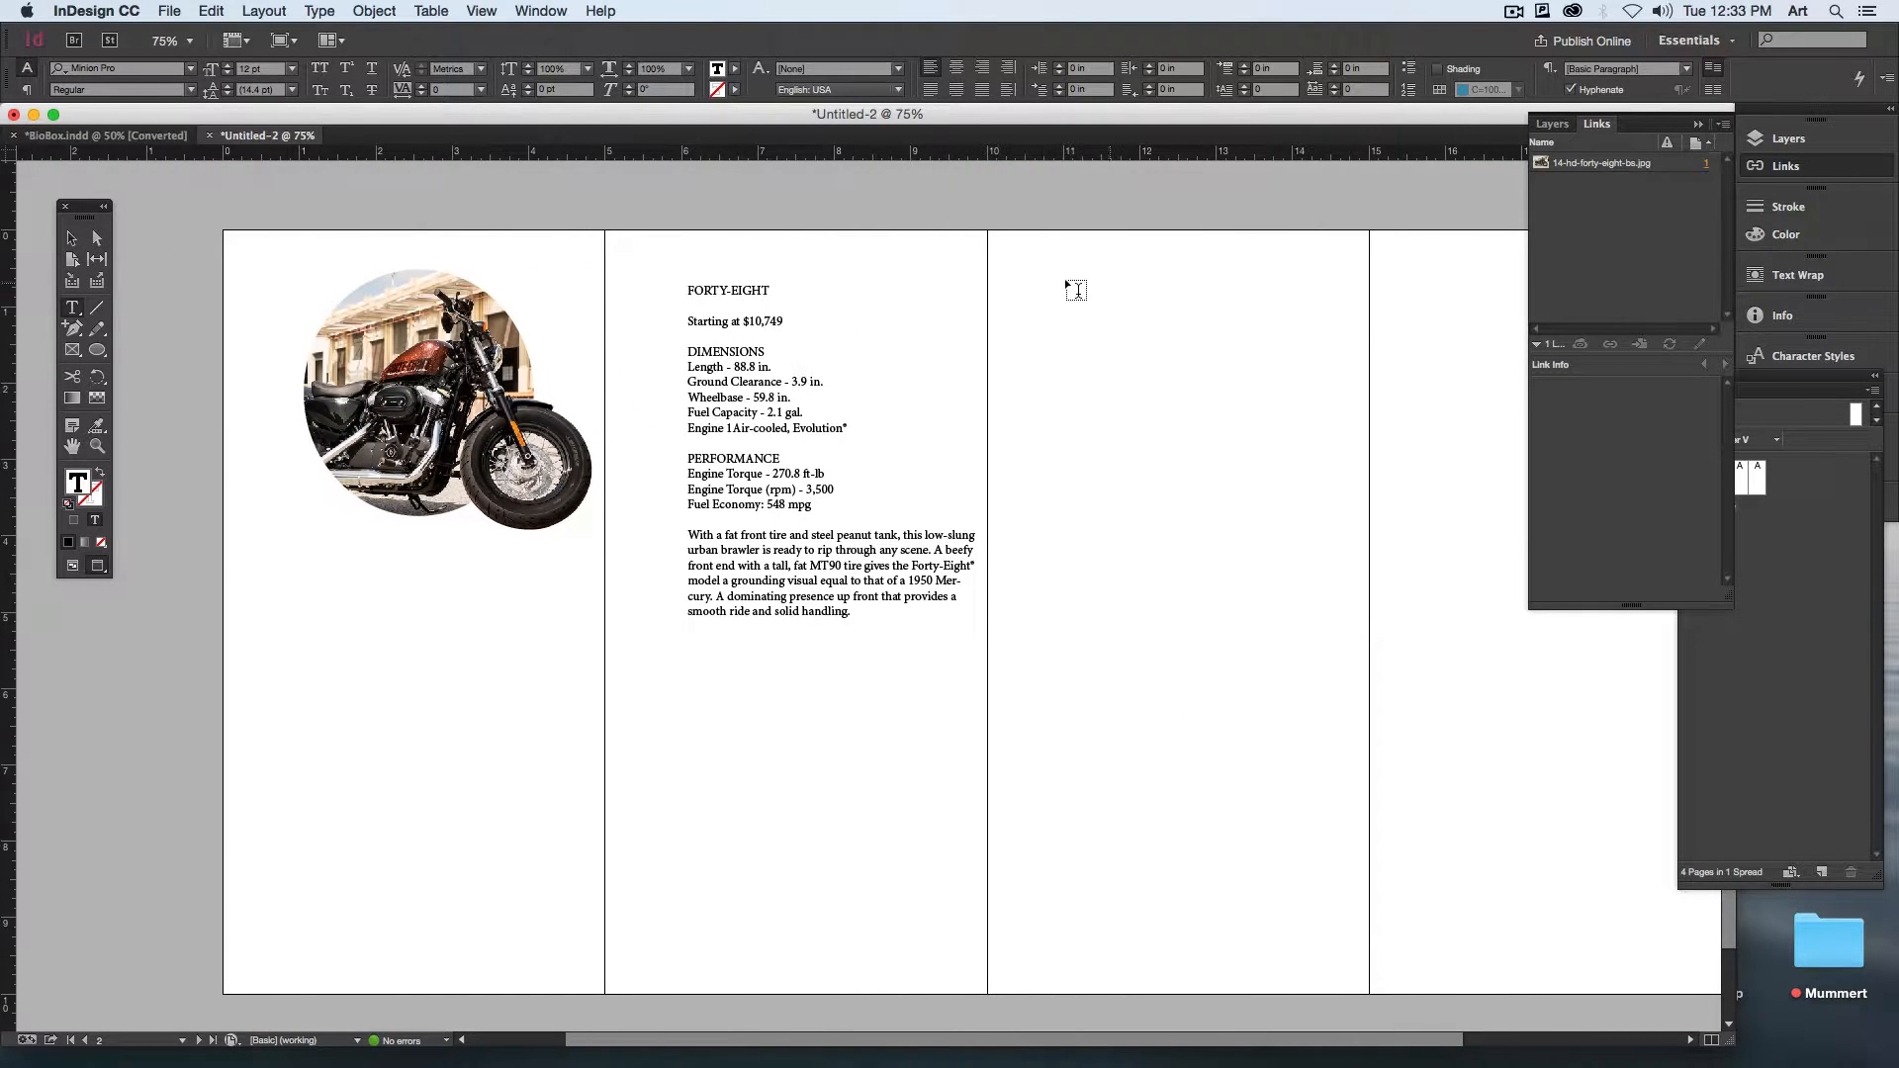
left_click_drag(1032, 276, 1321, 368)
triple_click(702, 319)
key("super+c")
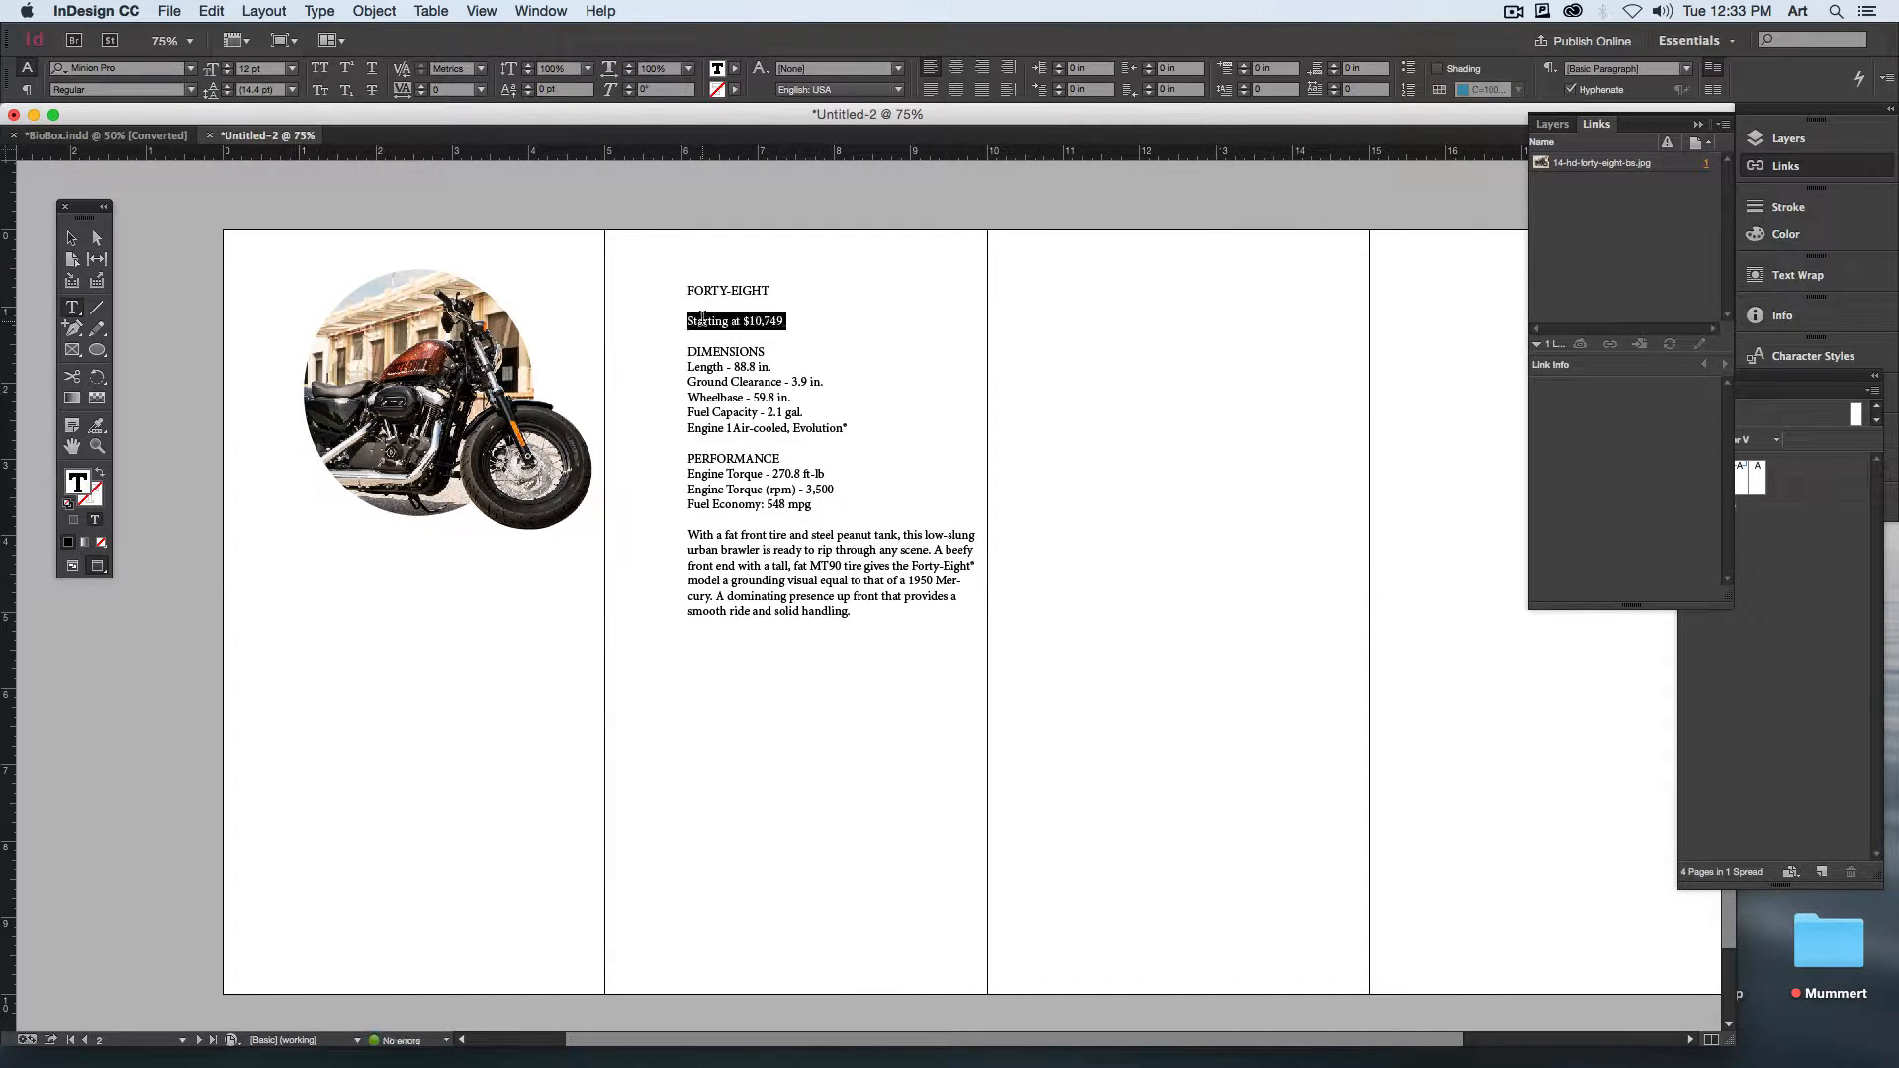
key("BackSpace")
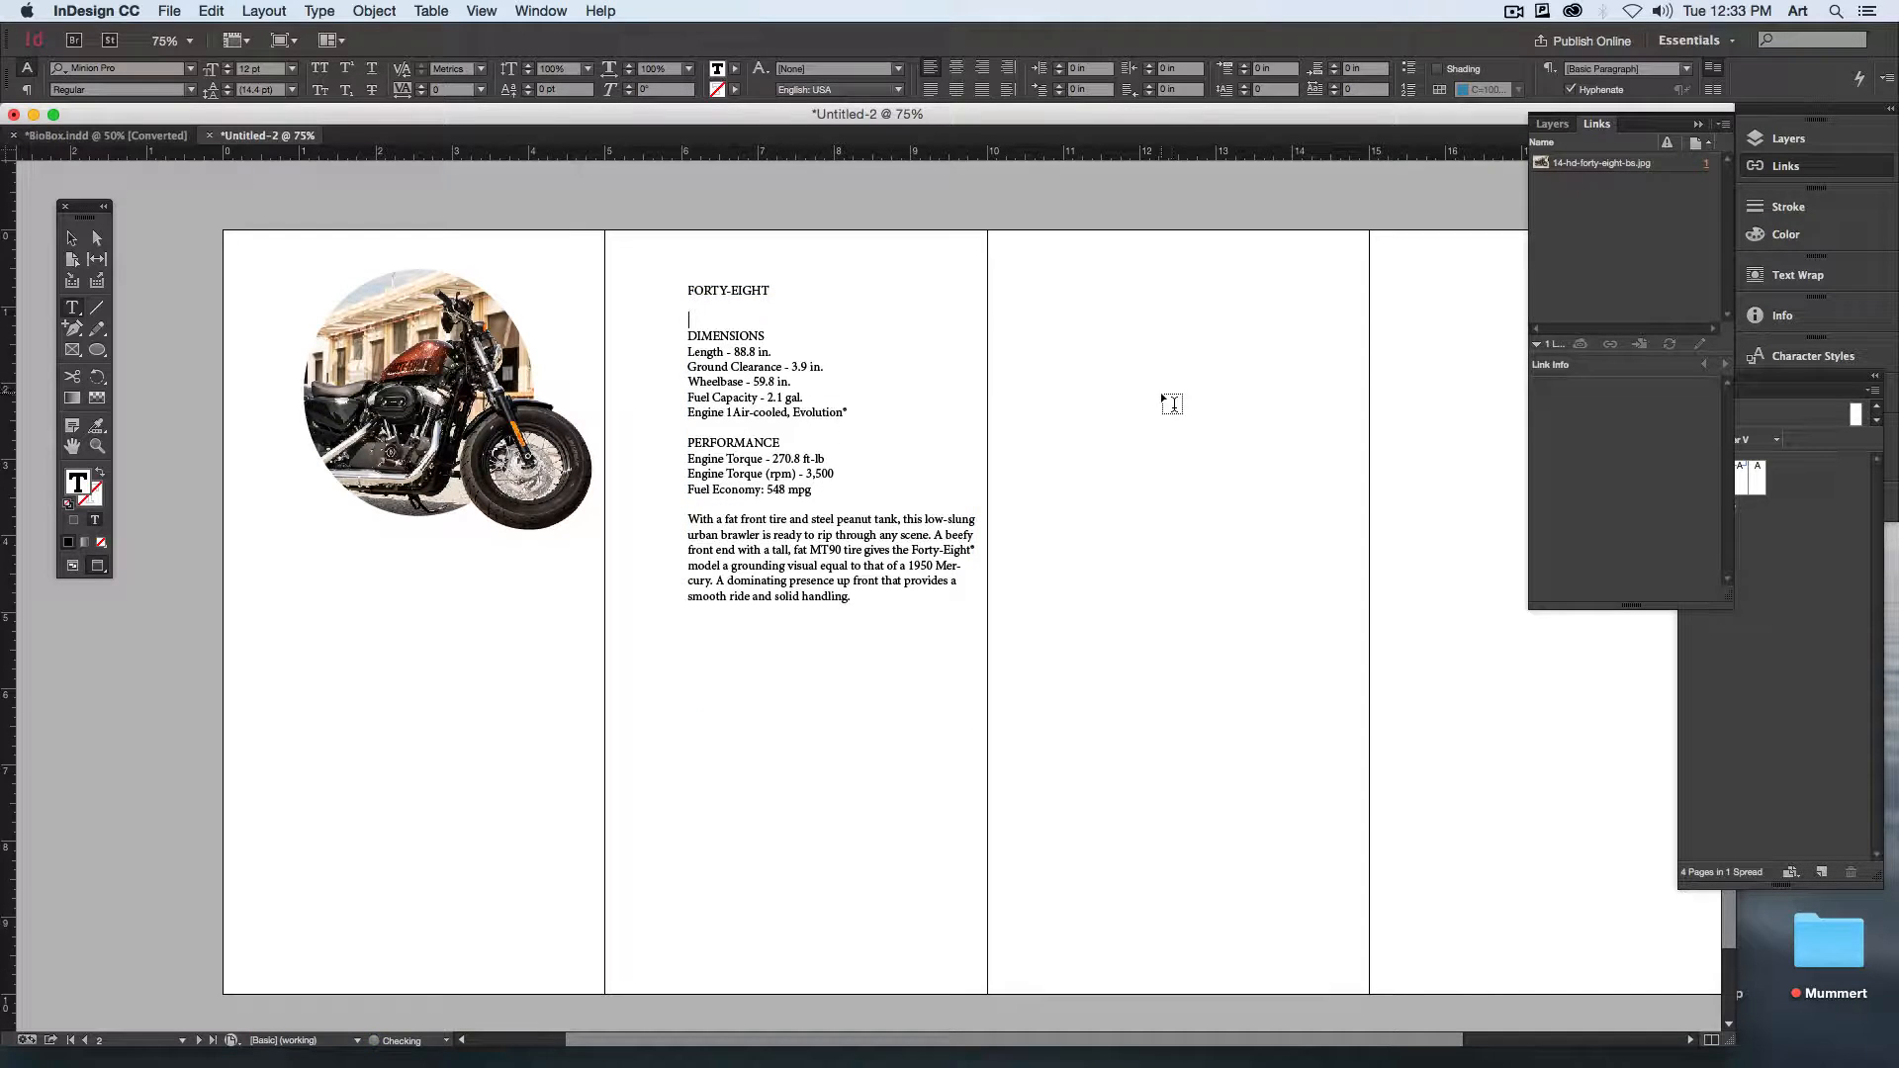
left_click(991, 388)
key("Tab")
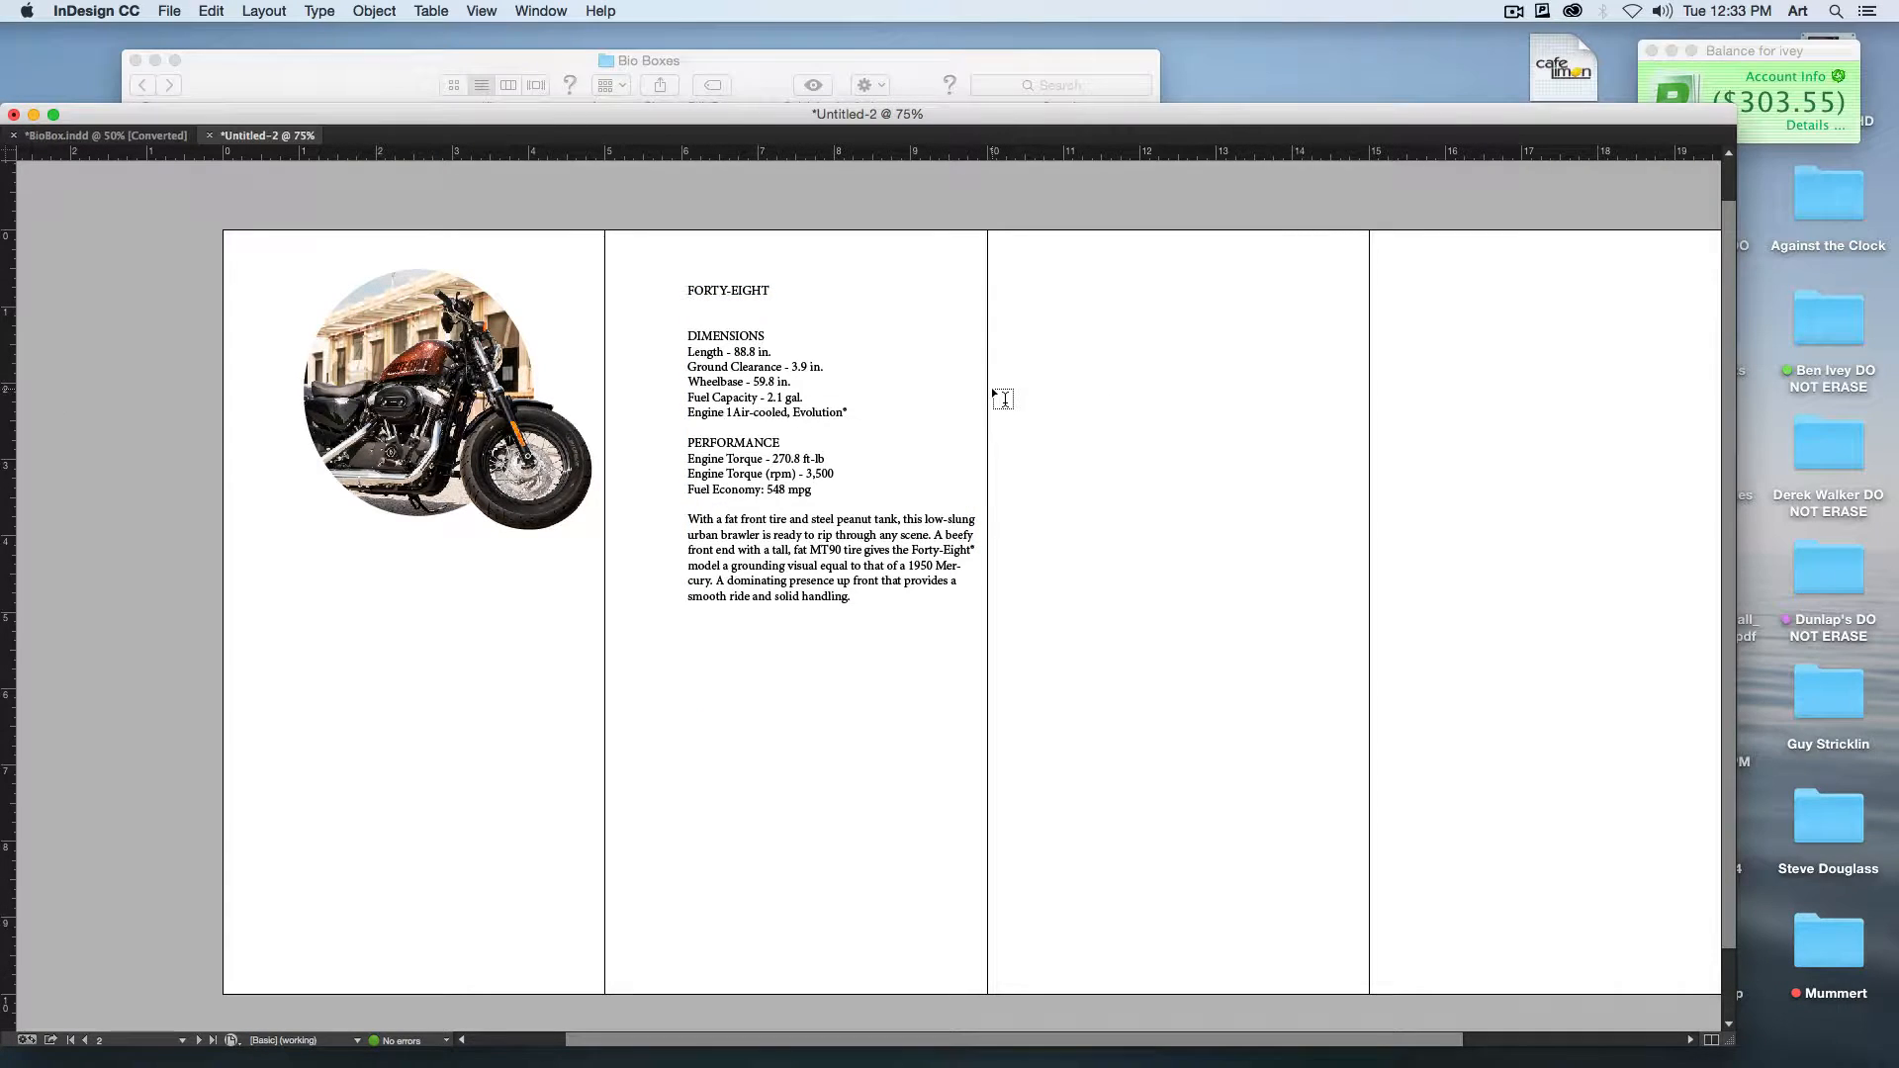
key("Tab")
key("Tab")
key("Tab")
key("w")
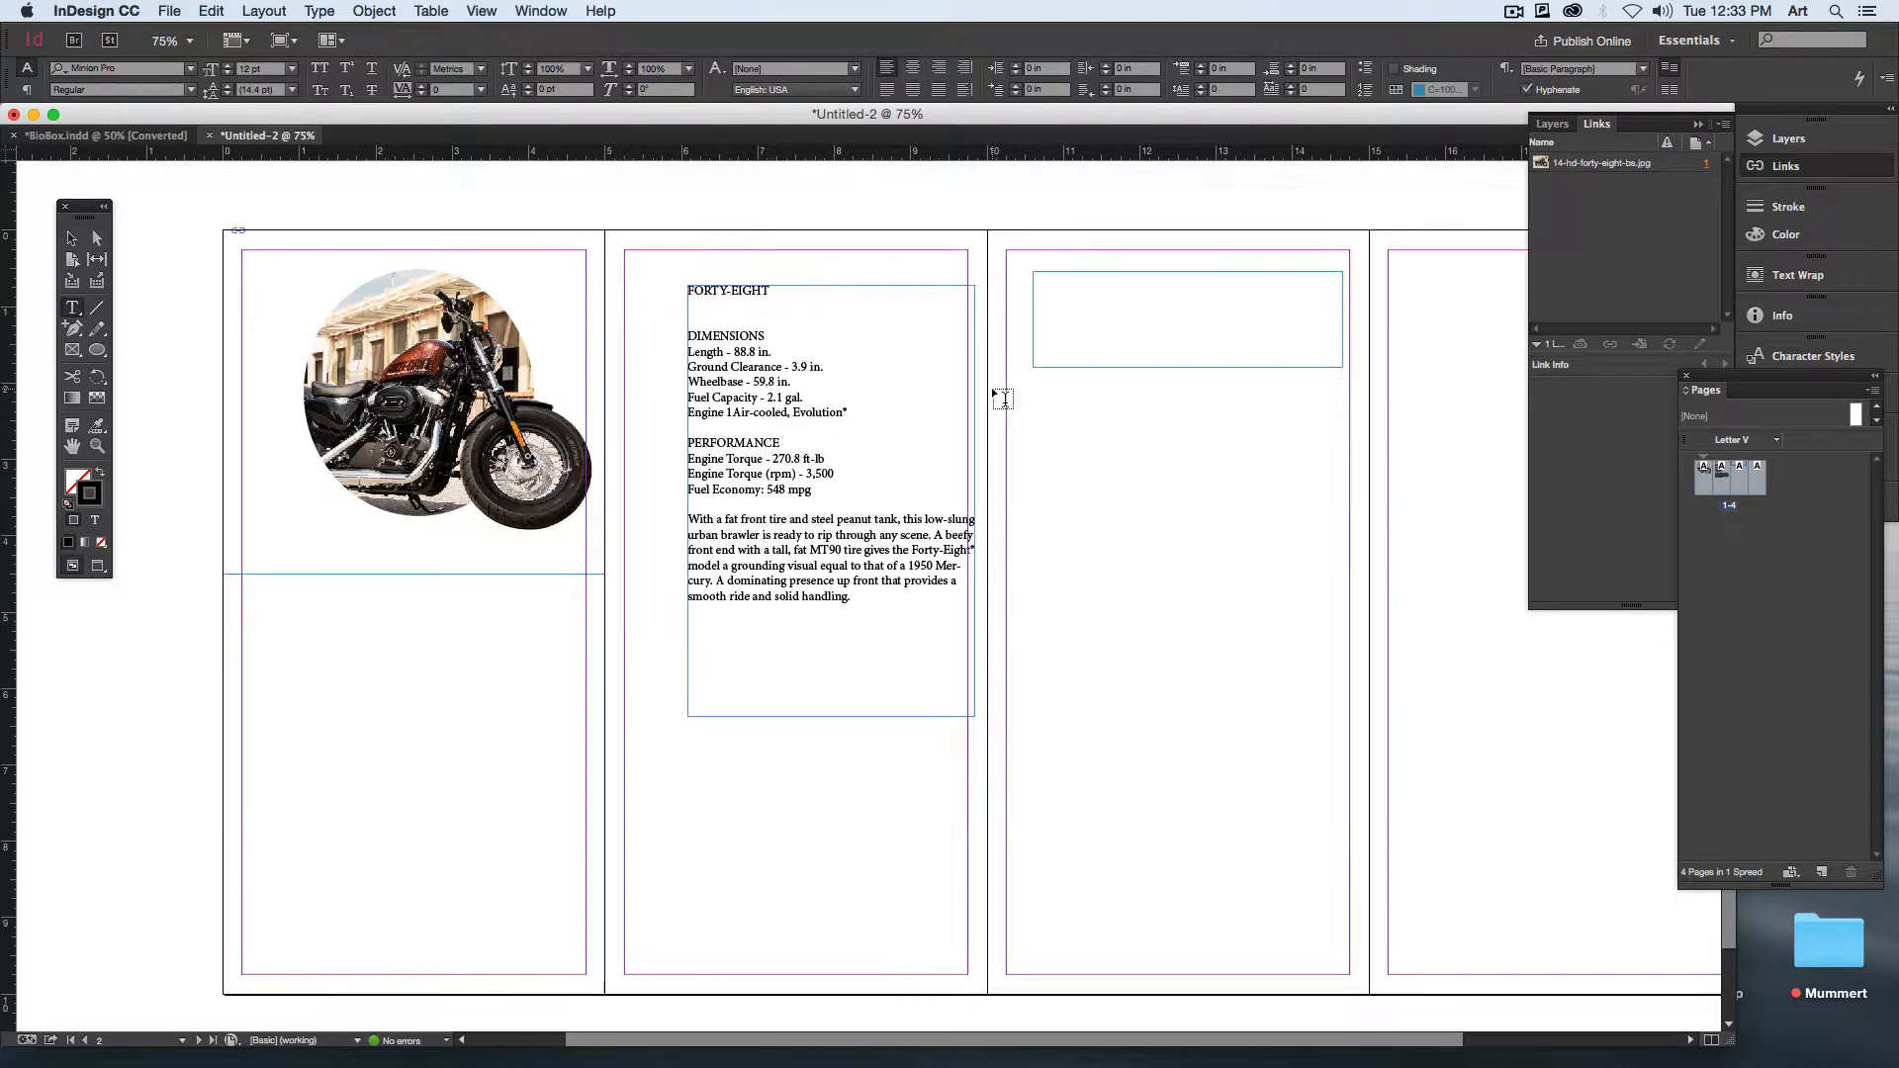
left_click(1089, 318)
key("super+v")
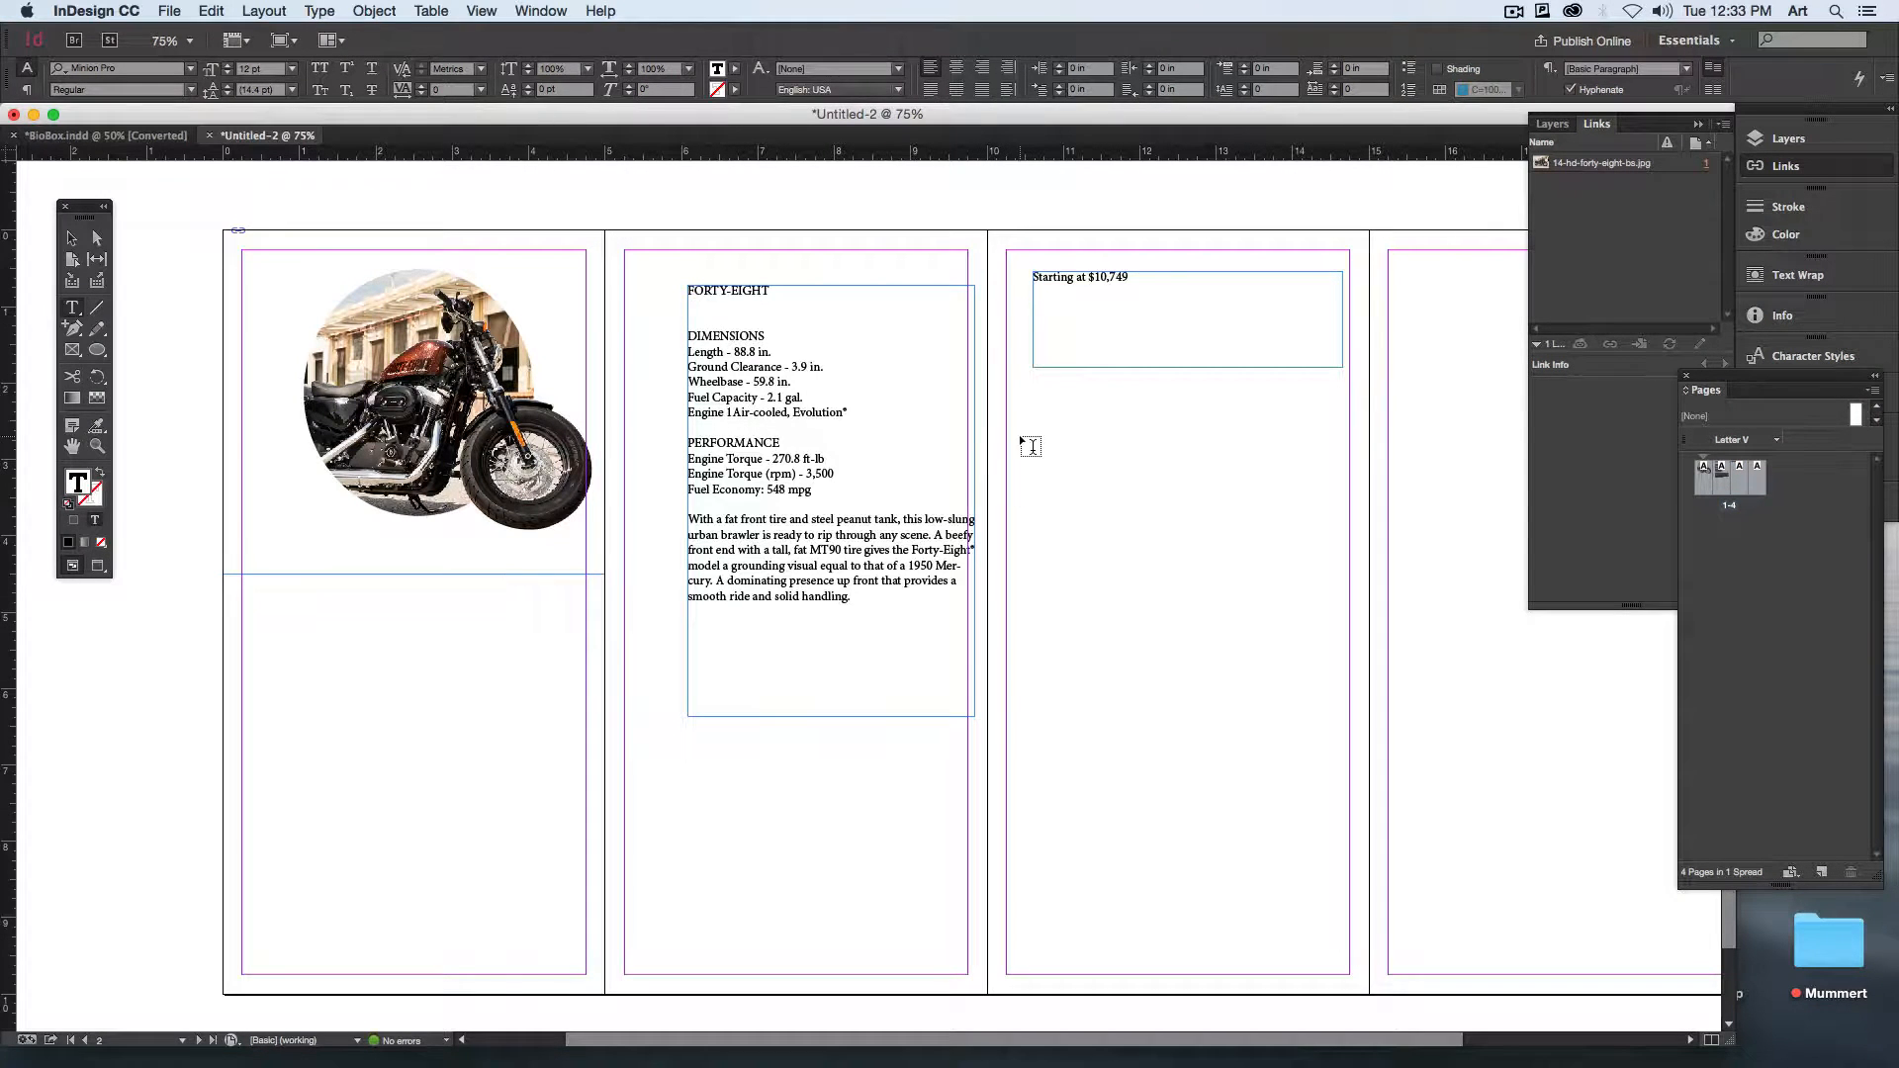
Step: Move the DIMENSIONS heading and its specifications into a new text frame below the price on the third page
left_click_drag(1038, 420, 1293, 566)
left_click_drag(848, 412, 635, 335)
key("super+x")
left_click(1118, 454)
key("super+v")
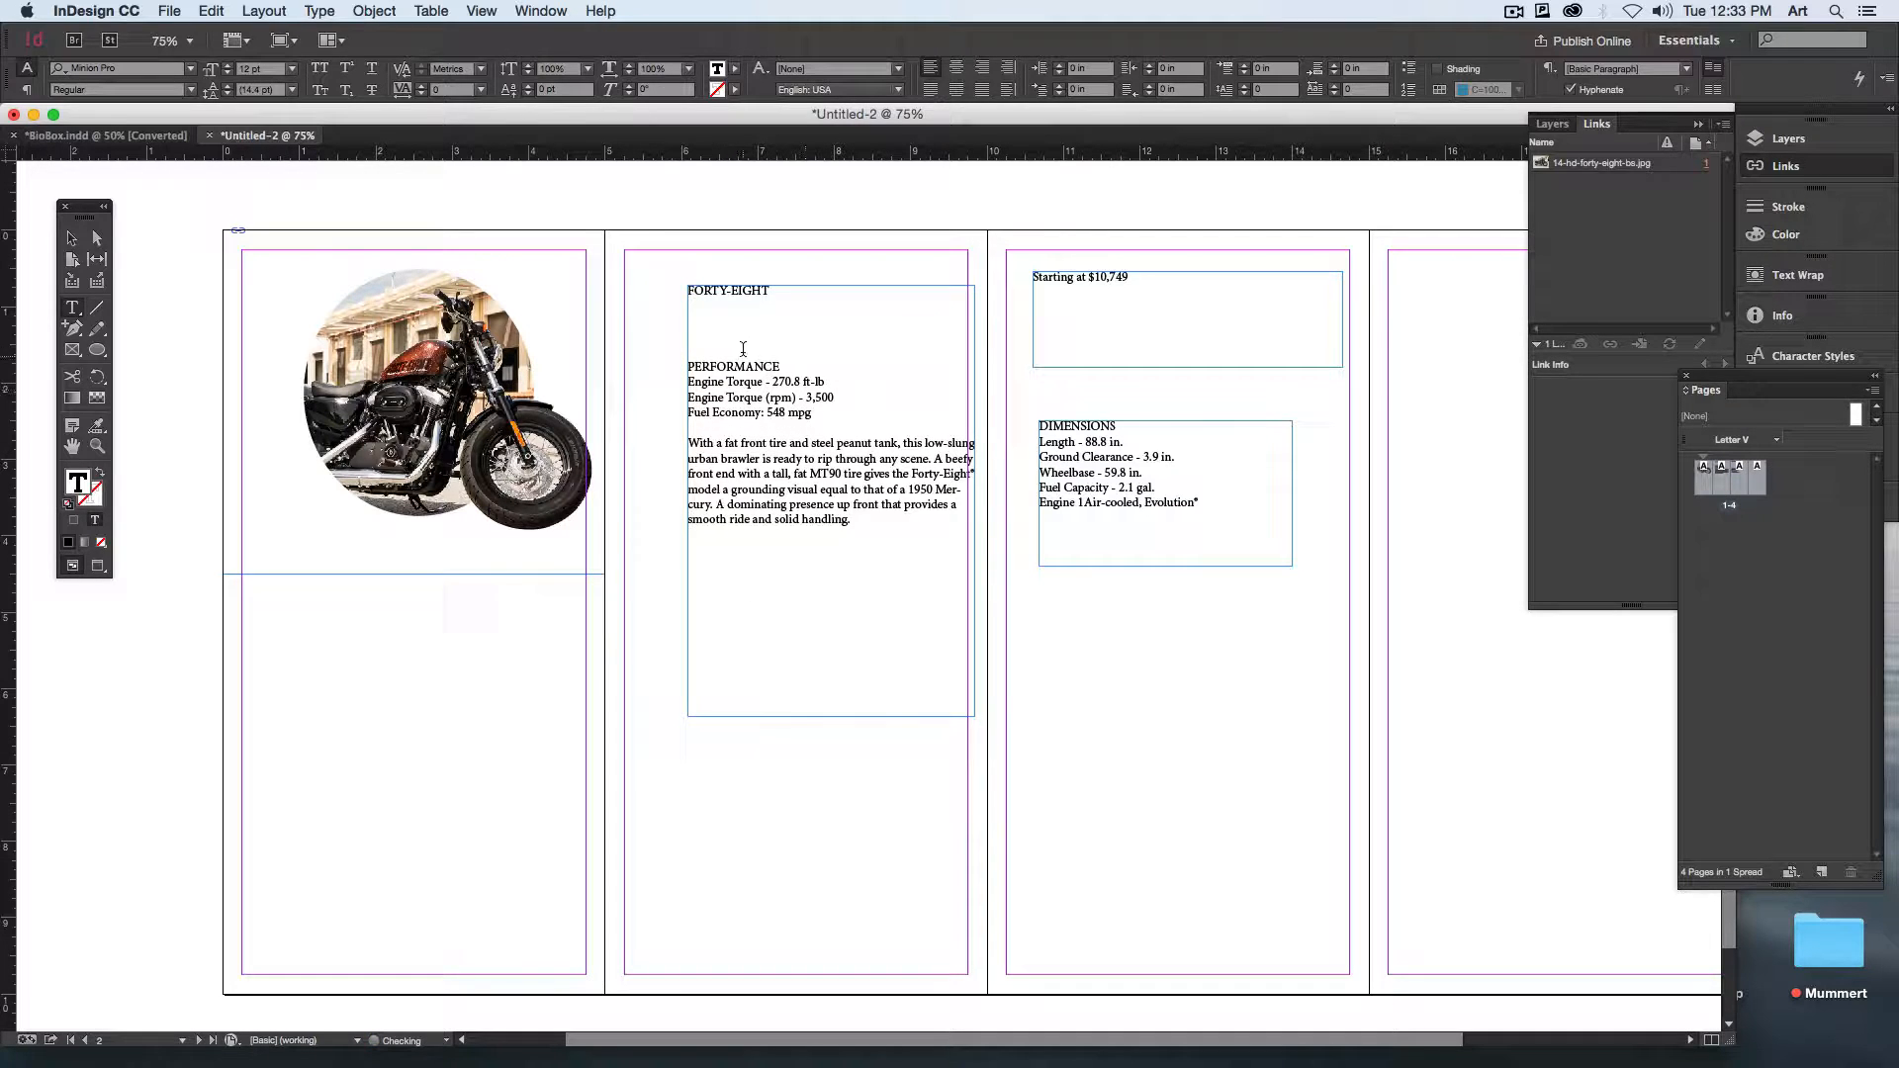
Step: Move the PERFORMANCE heading and its three lines into a new text frame below the dimensions
left_click_drag(1080, 612, 1233, 734)
left_click_drag(689, 374, 677, 372)
key("ctrl+x")
left_click(1152, 683)
key("ctrl+v")
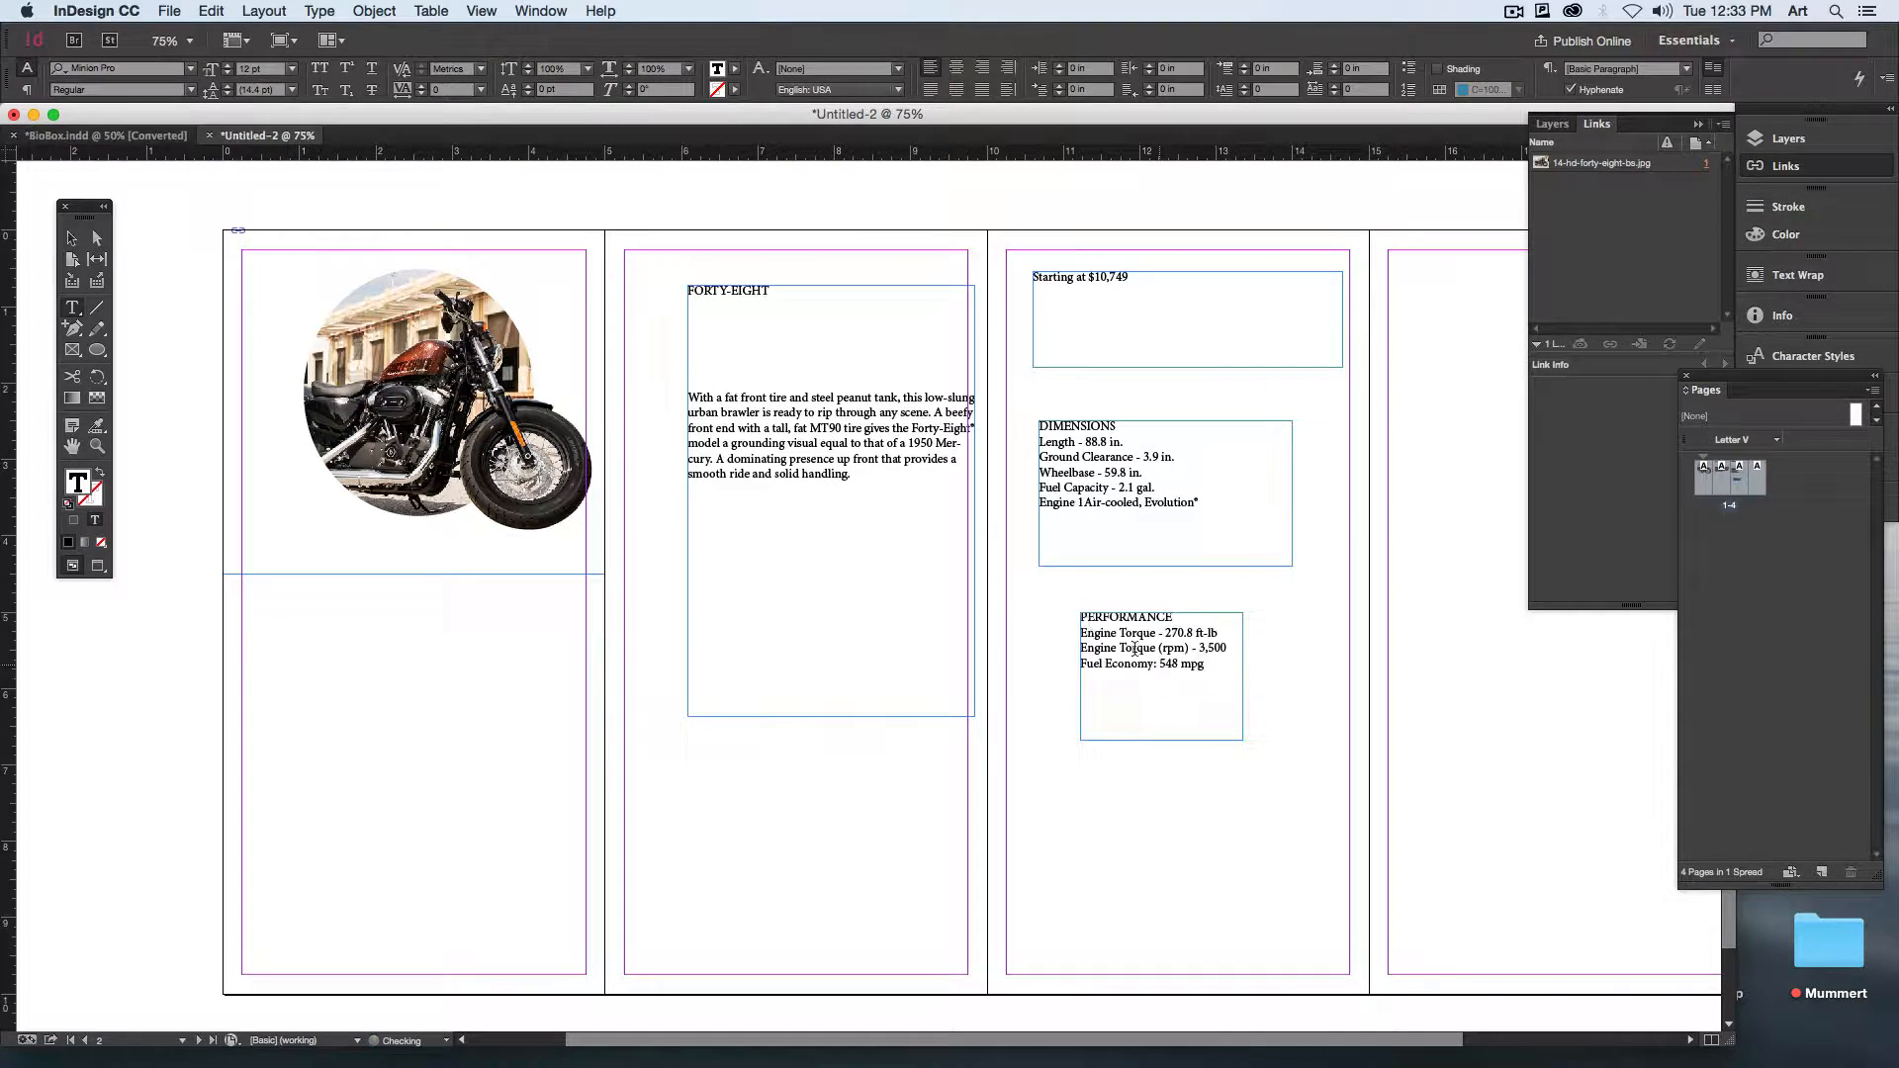
Step: Move the descriptive paragraph into a new text frame near the bottom of the third page
left_click_drag(1065, 826, 1266, 938)
left_click_drag(852, 475, 651, 400)
key("ctrl+x")
left_click(1224, 891)
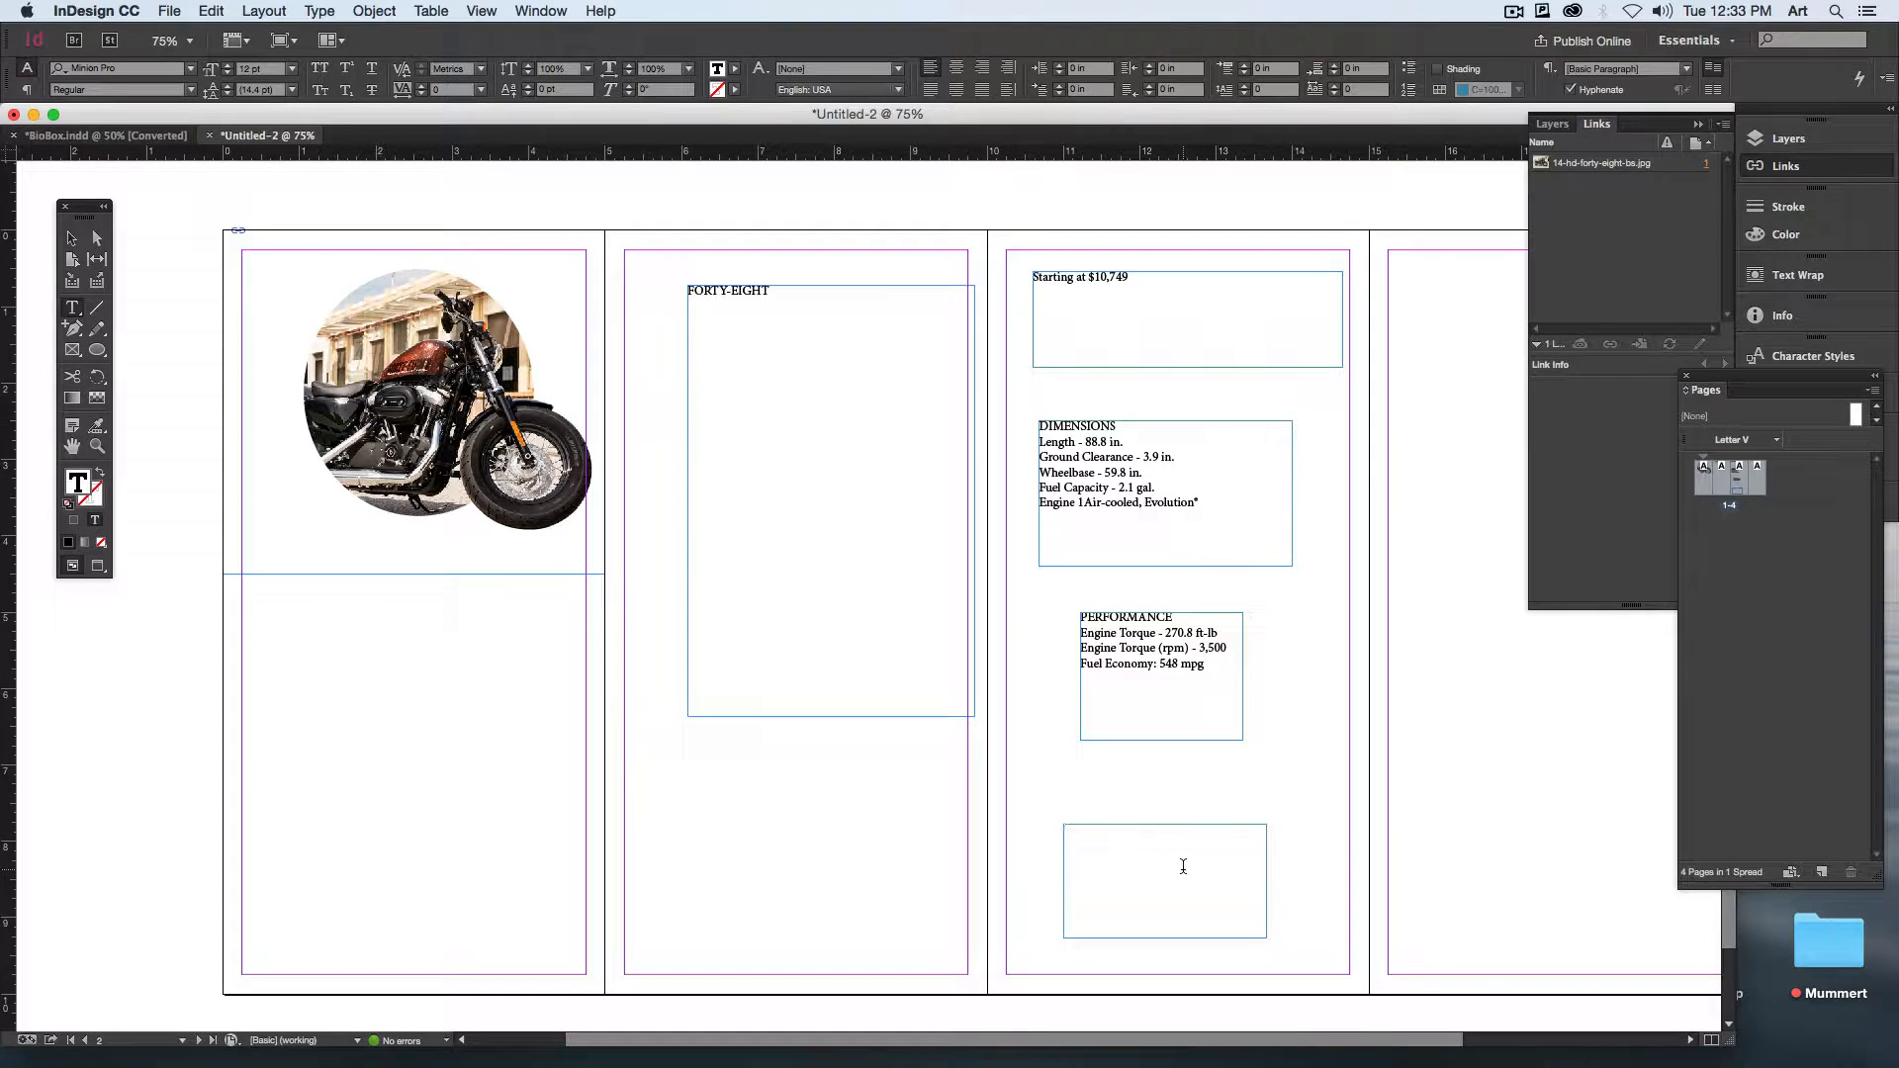
key("ctrl+v")
Step: Shrink the FORTY-EIGHT heading's text frame on the second page to fit closely around its text
left_click(71, 238)
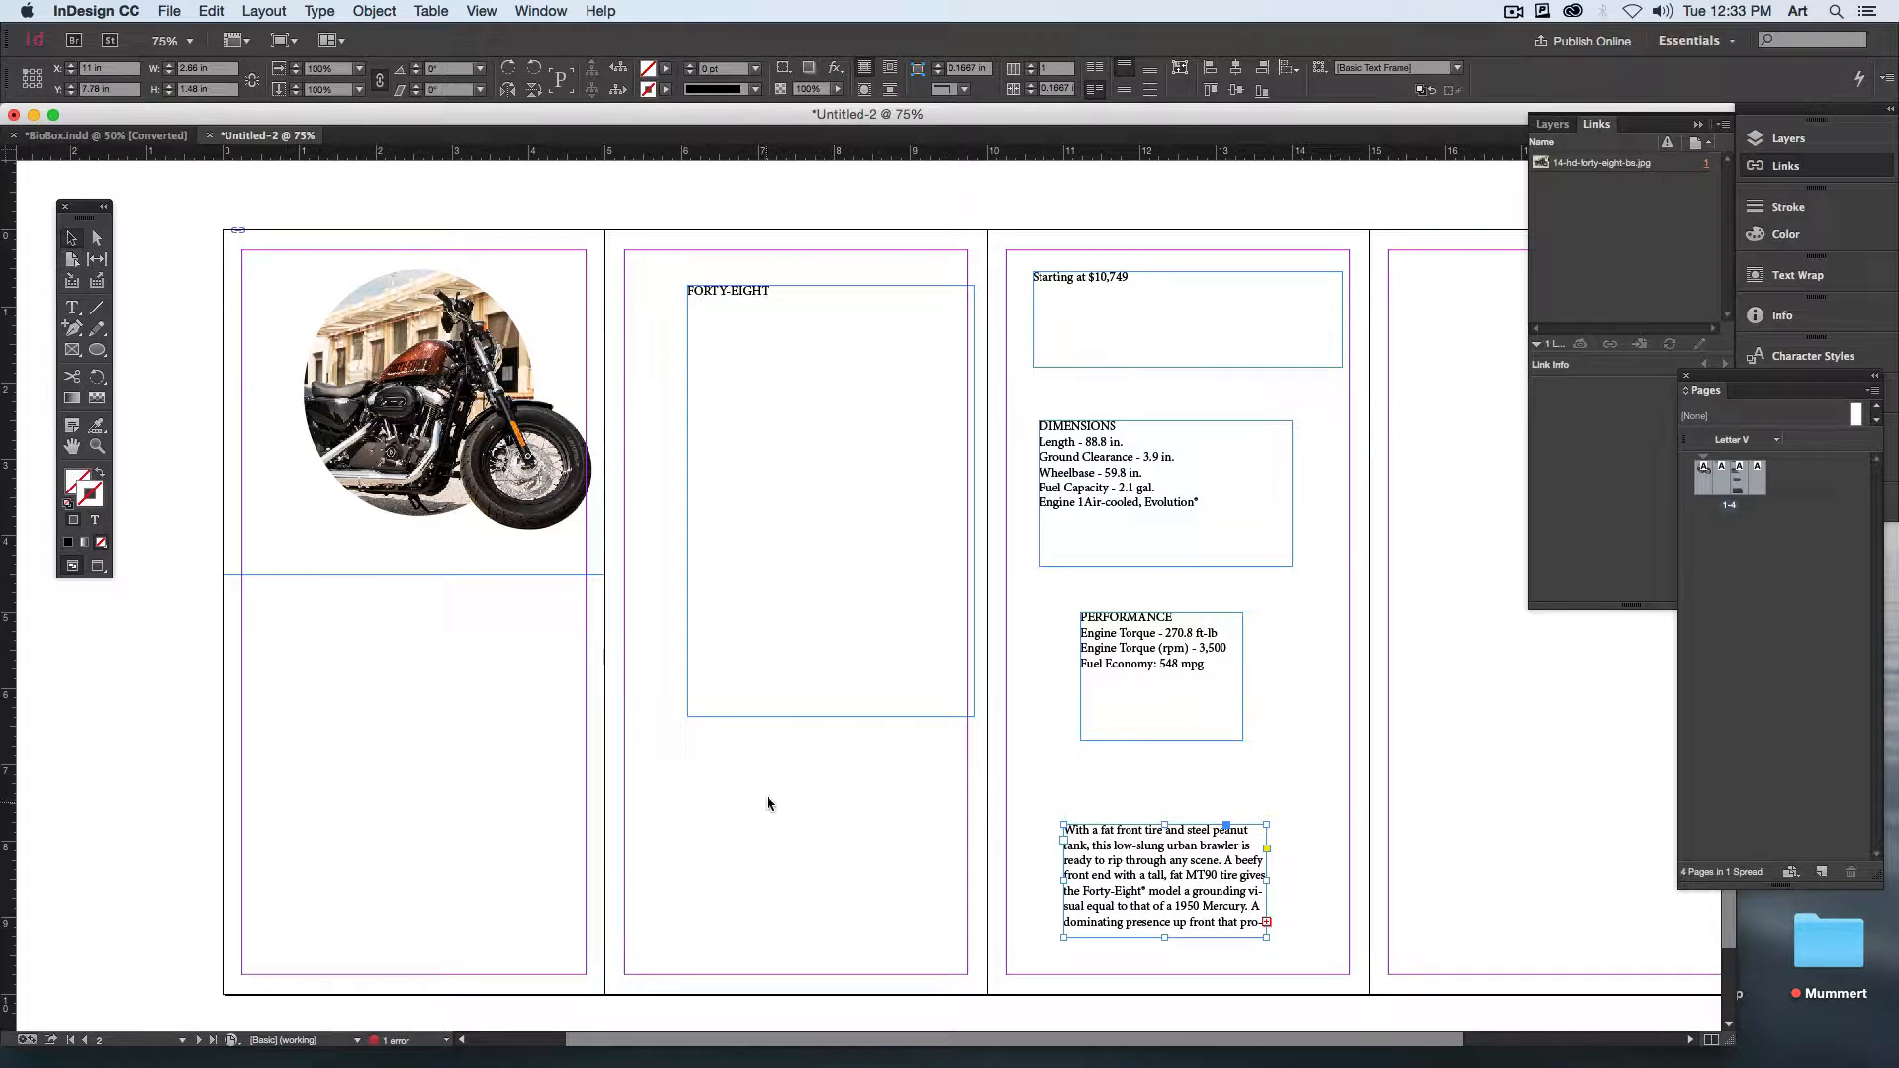
left_click(864, 700)
left_click_drag(830, 716, 830, 374)
double_click(801, 373)
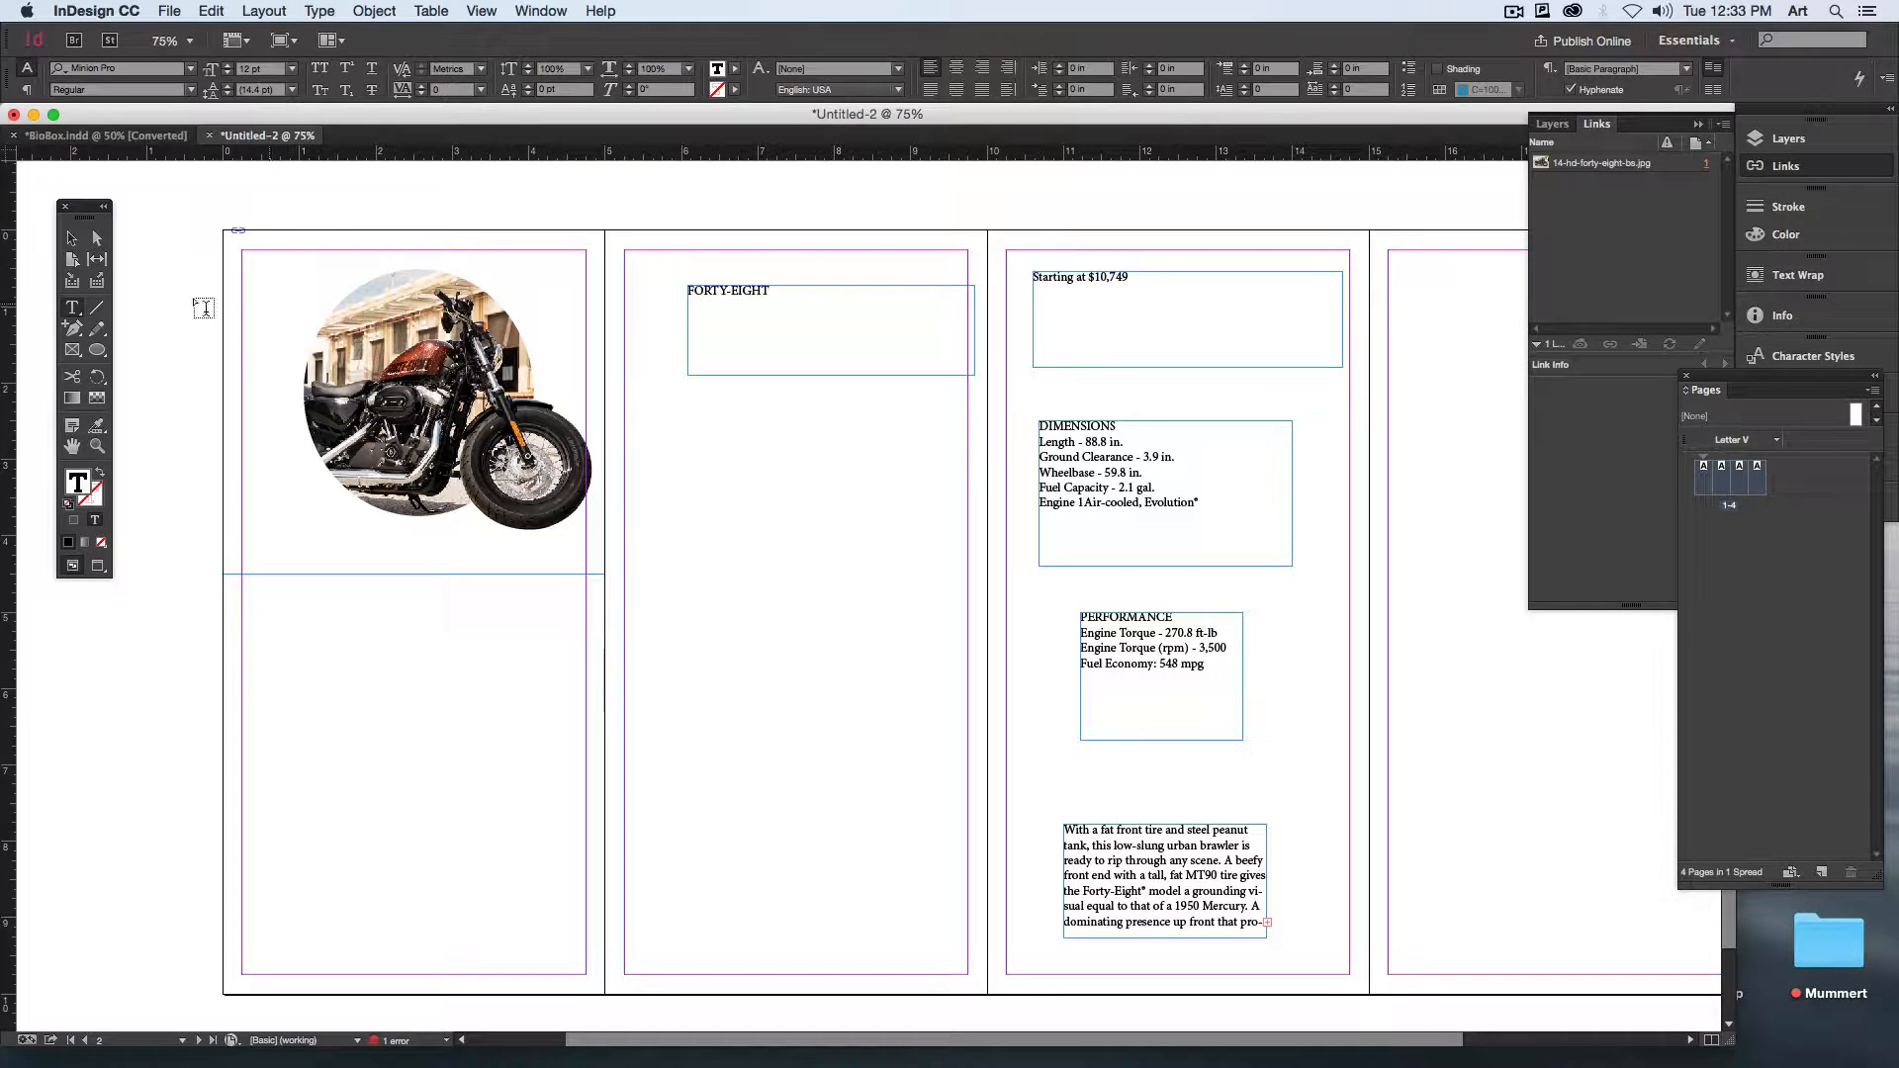
key("Escape")
left_click_drag(975, 379, 788, 306)
Step: Move the price frame below the FORTY-EIGHT heading on the second page and shrink it to about 1.62 by 0.38 in
left_click_drag(1126, 358, 780, 460)
double_click(771, 288)
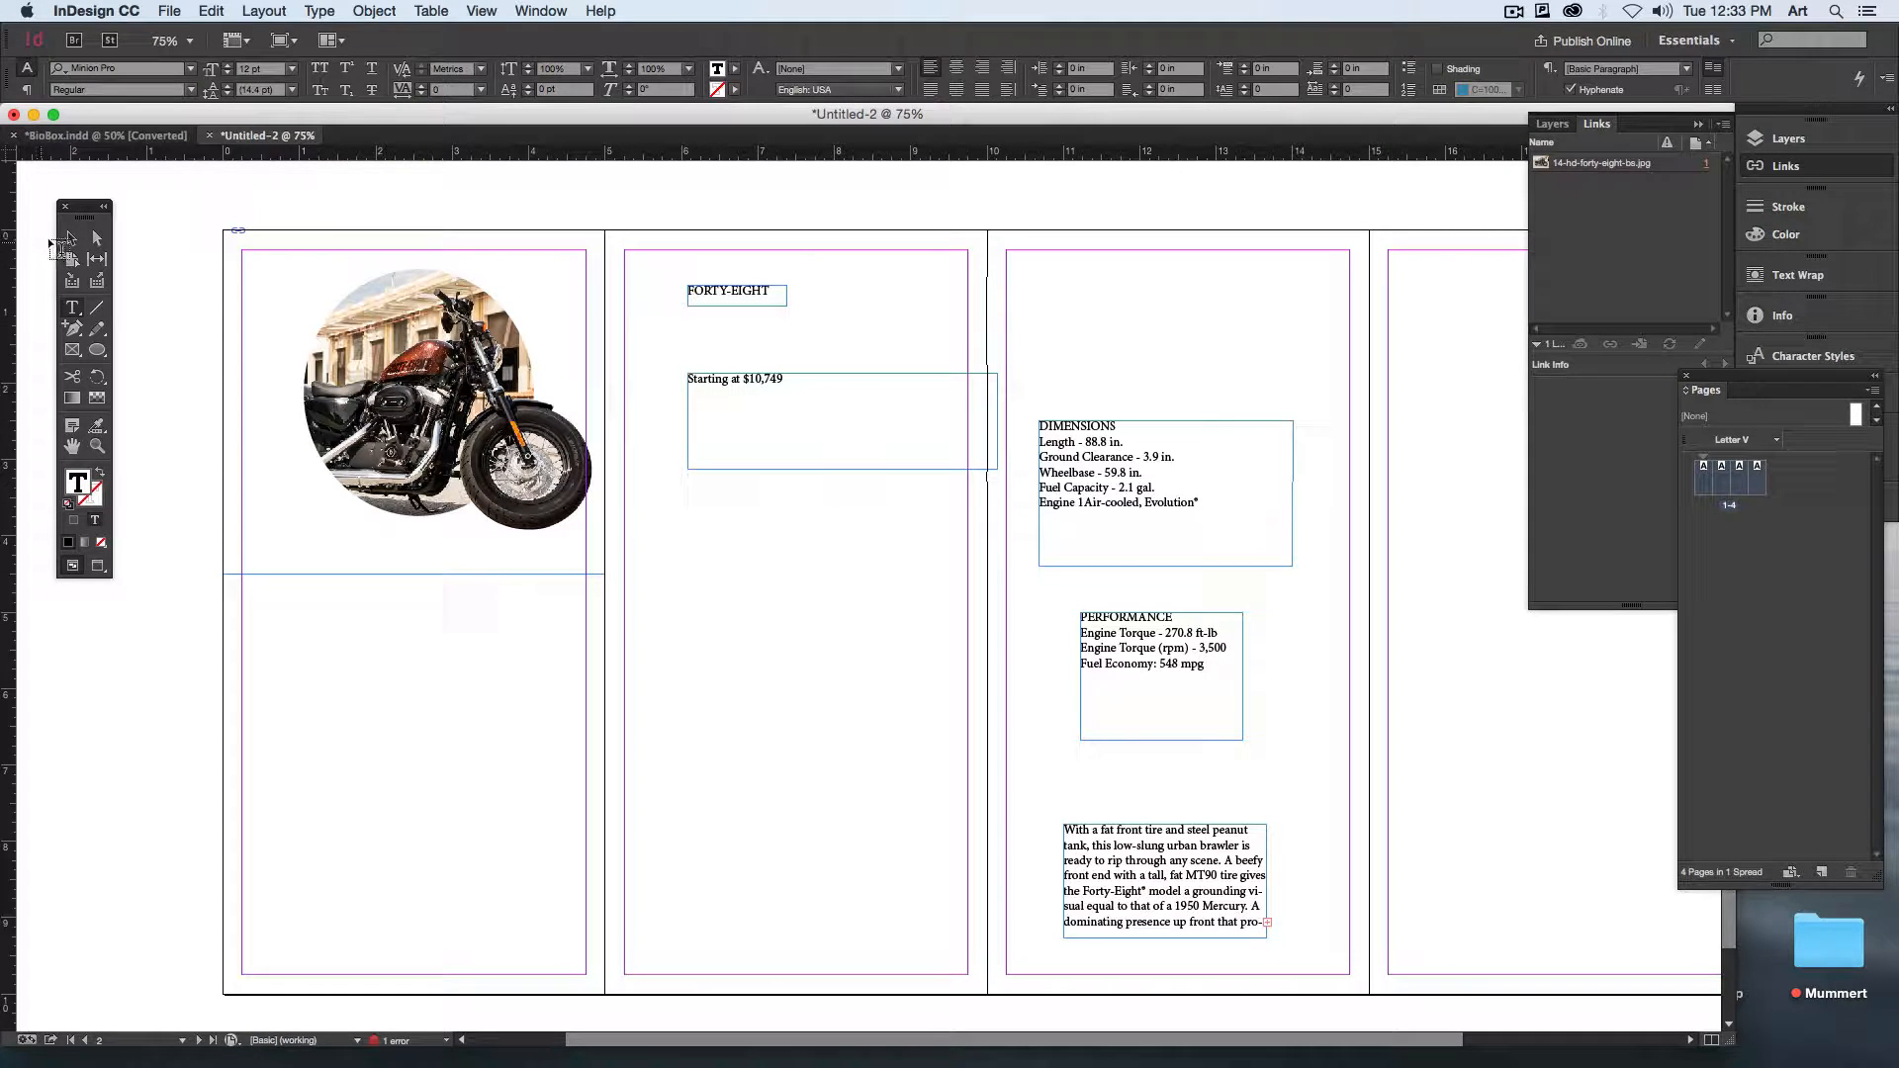
left_click(69, 240)
left_click(1090, 487)
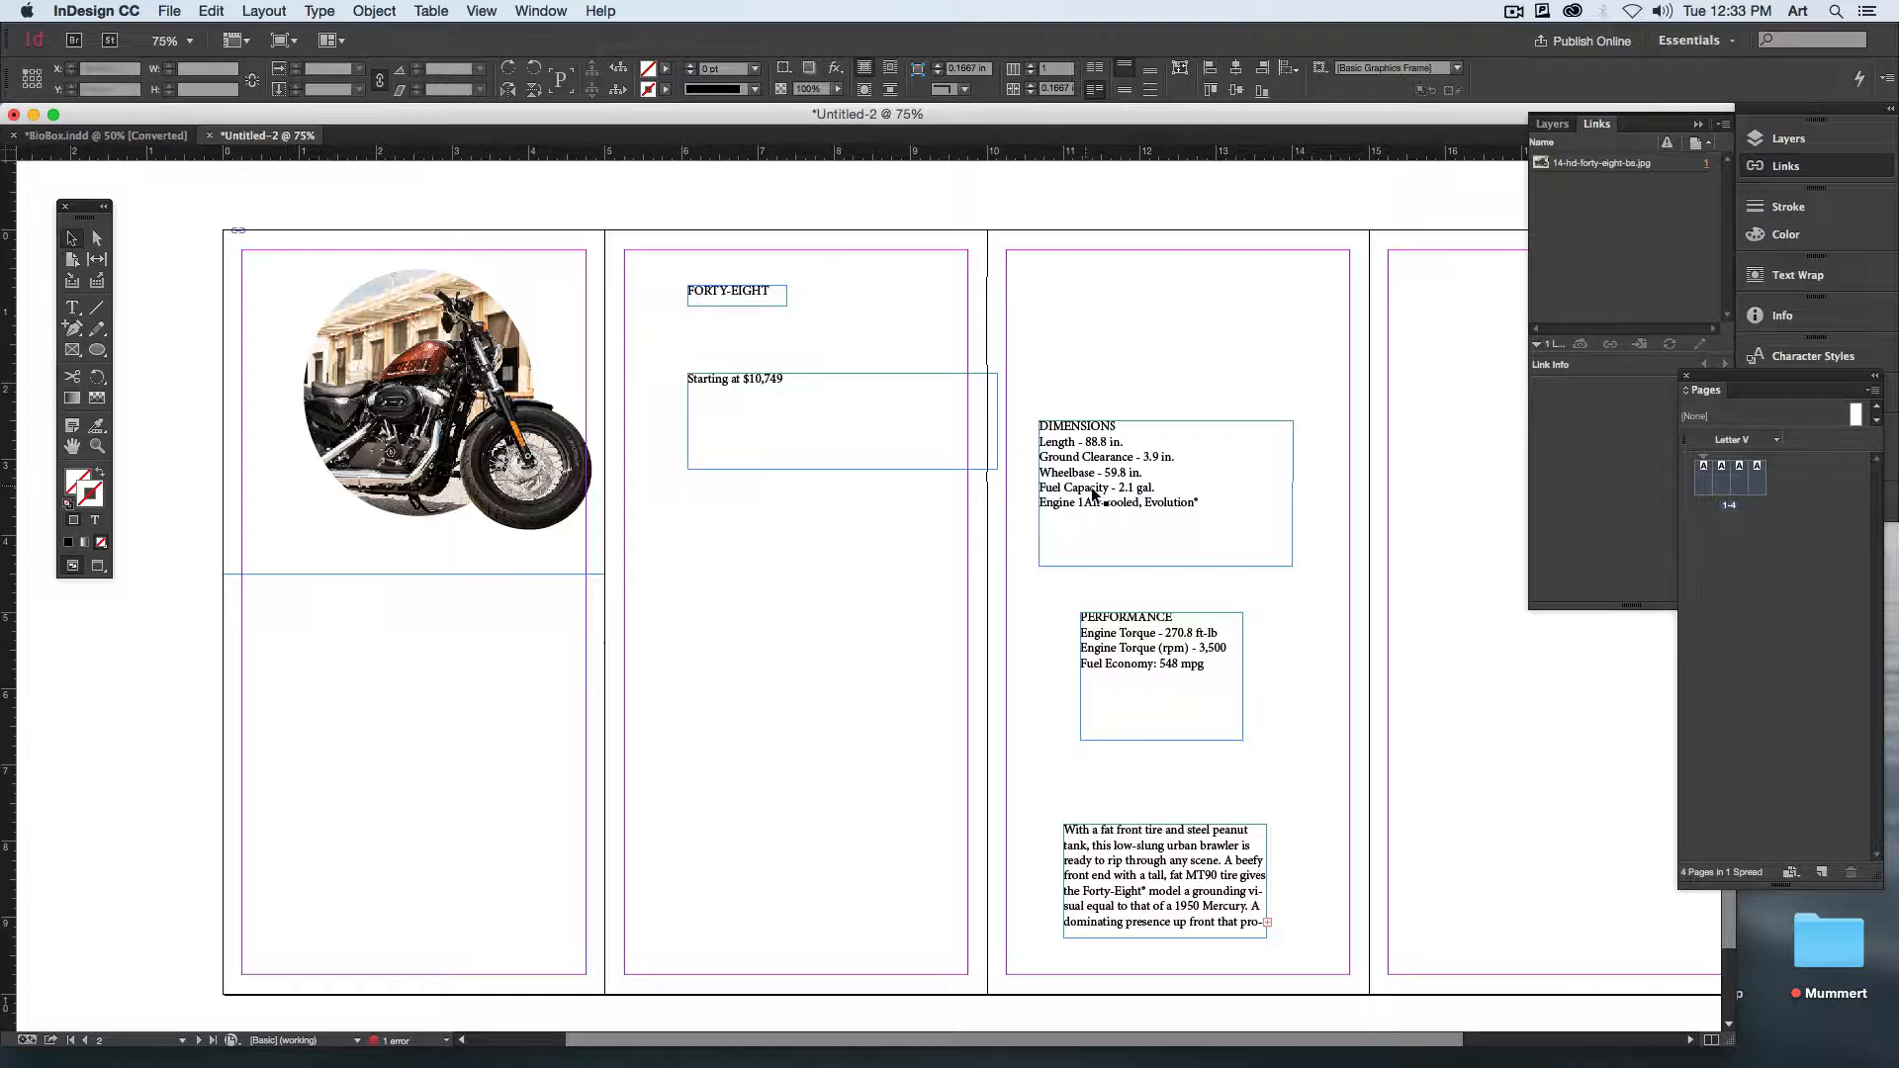
left_click(829, 451)
left_click_drag(997, 467, 811, 401)
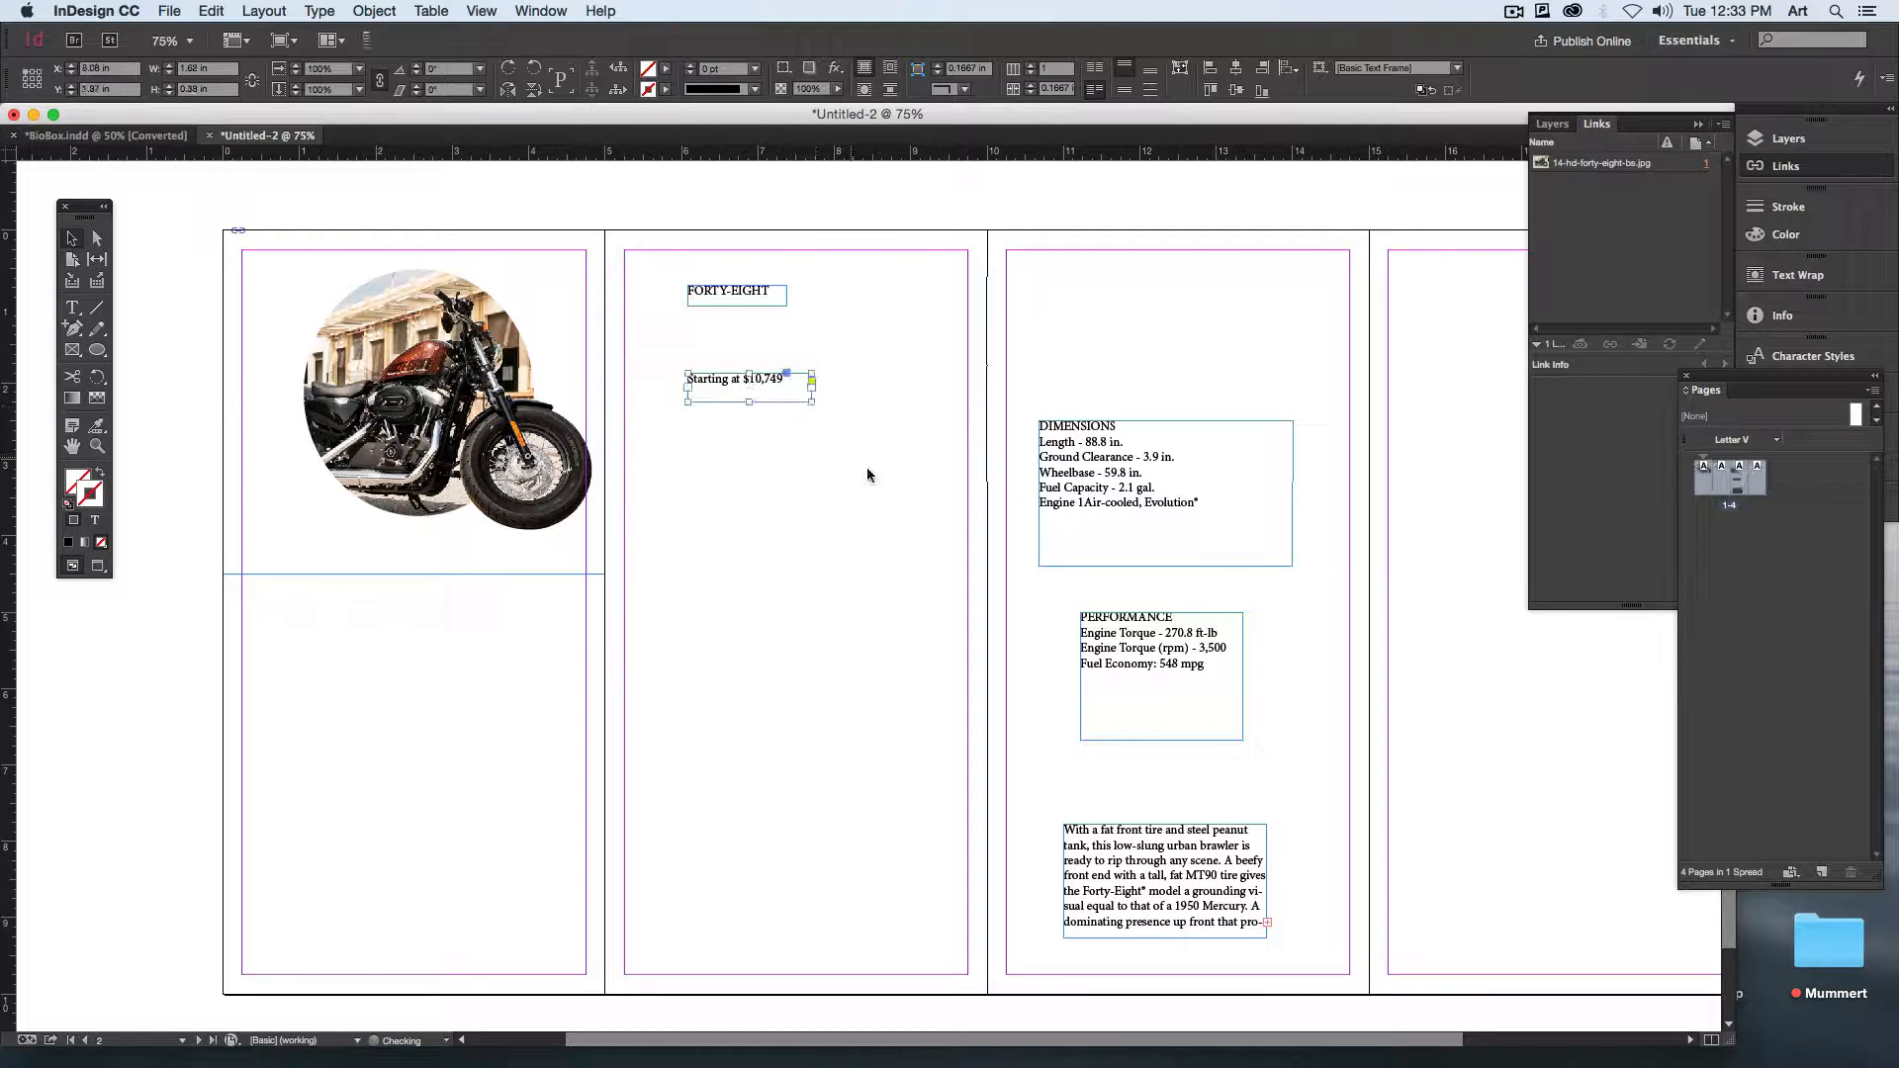
Step: Move the DIMENSIONS text frame from the third page onto the second page, below the price frame
left_click(1090, 547)
left_click_drag(1090, 547, 813, 563)
scroll(788, 669, "left", 3)
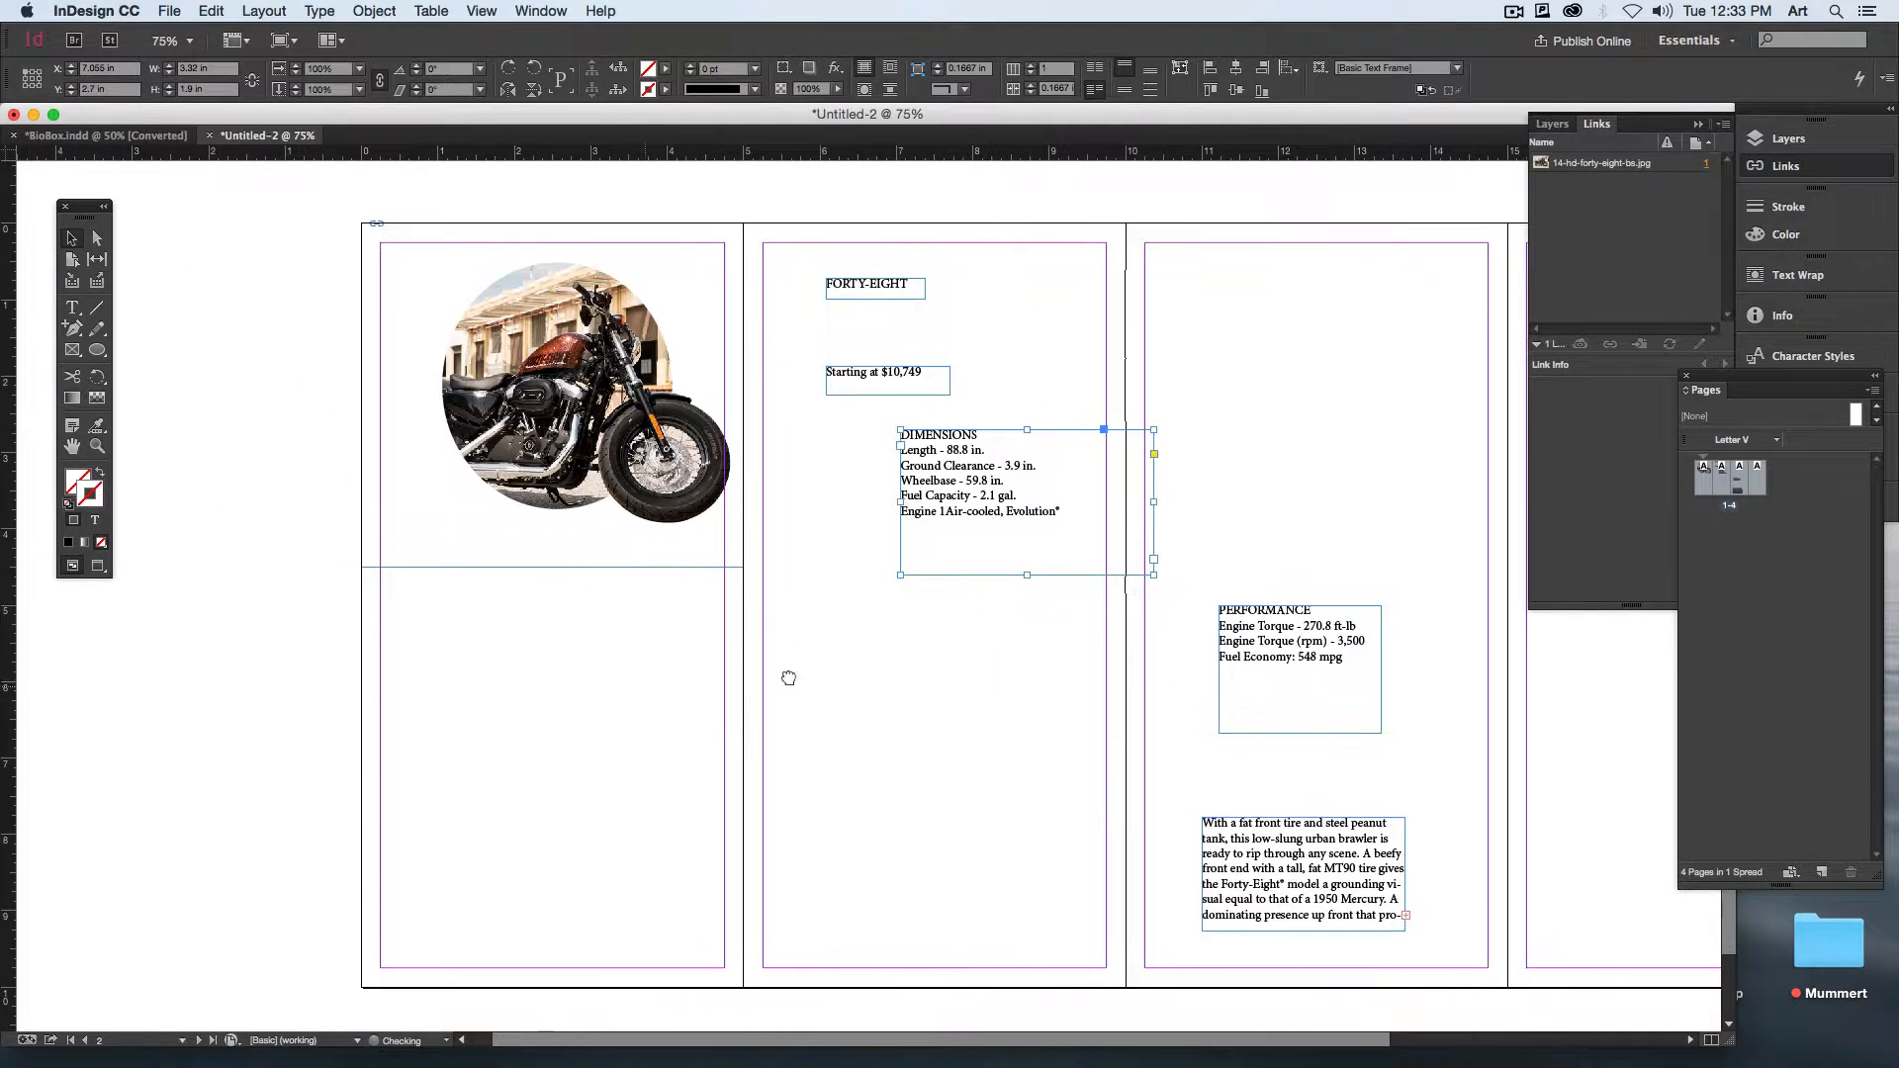
Step: Move the FORTY-EIGHT heading below the motorcycle photo on the first page and enlarge it to 45.48 pt
left_click_drag(899, 298, 791, 683)
double_click(689, 643)
key("super+a")
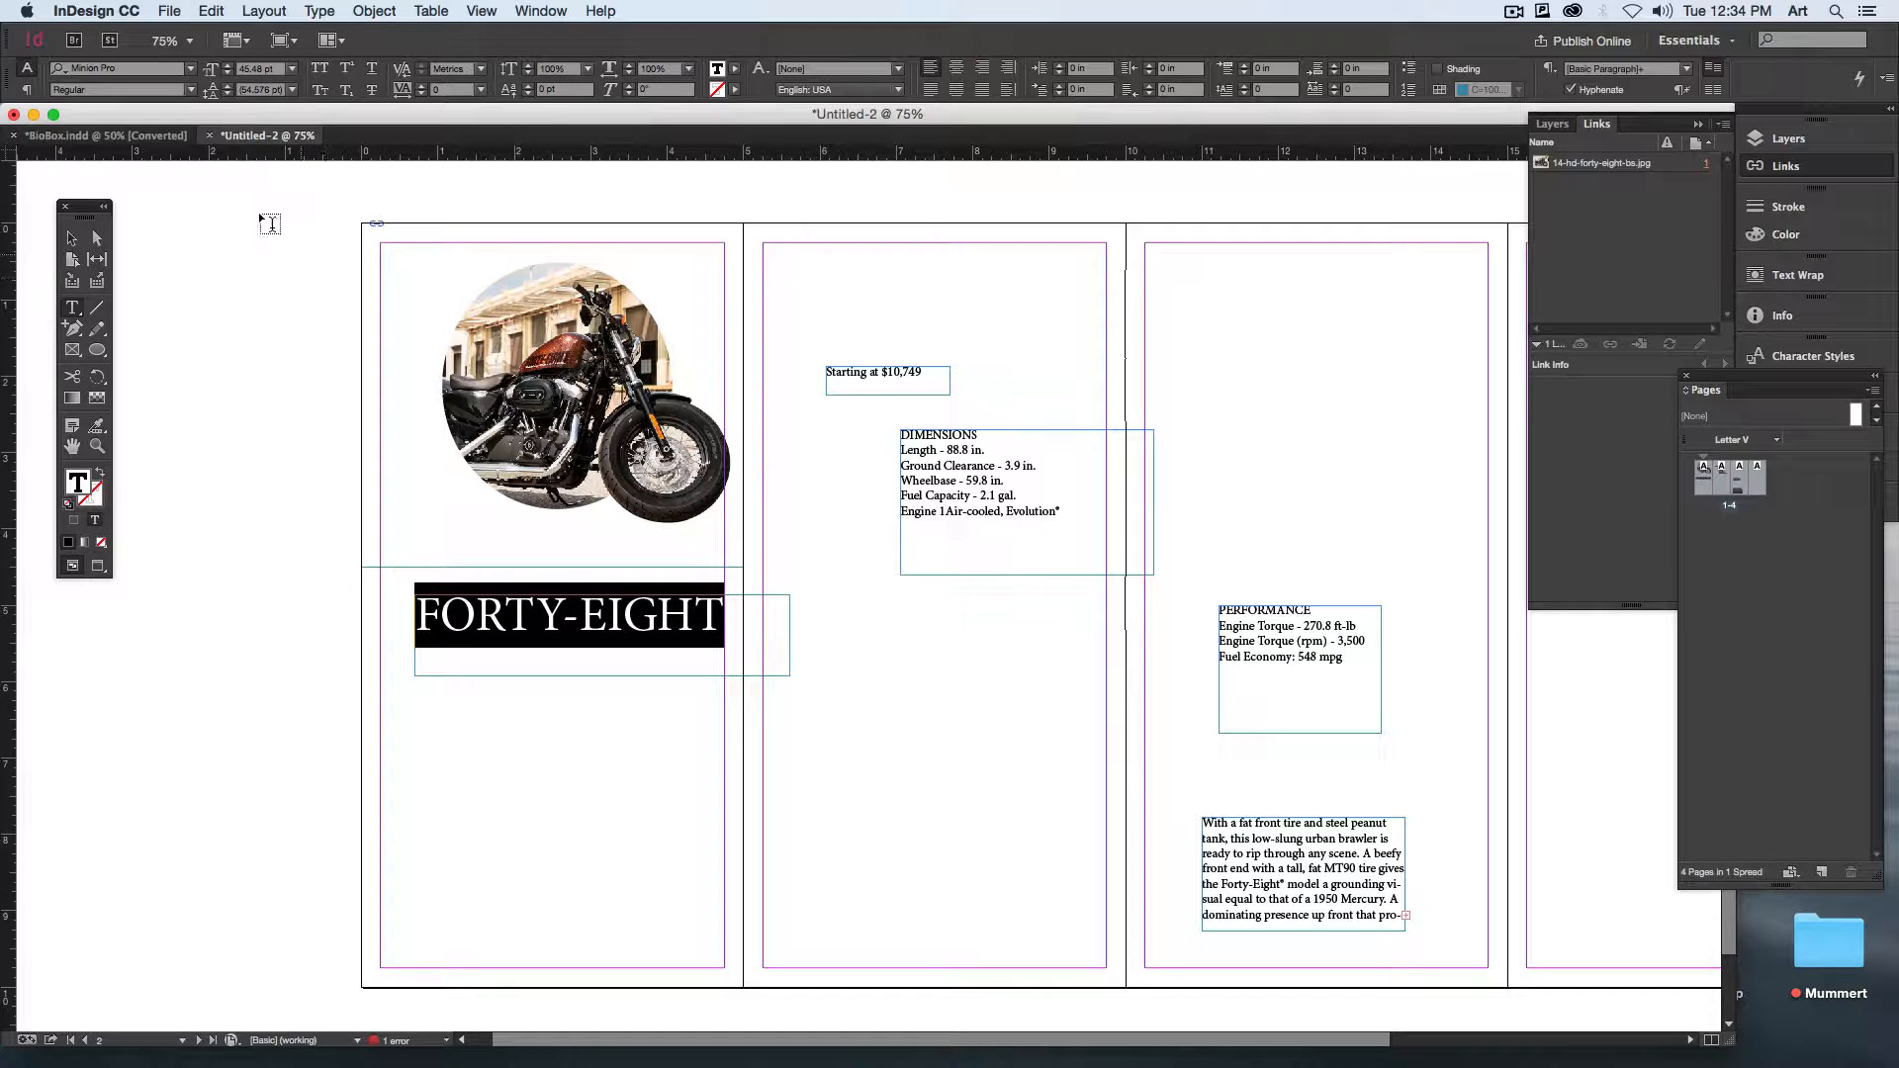
Step: Try the ALL AGES font on the FORTY-EIGHT heading
left_click(189, 69)
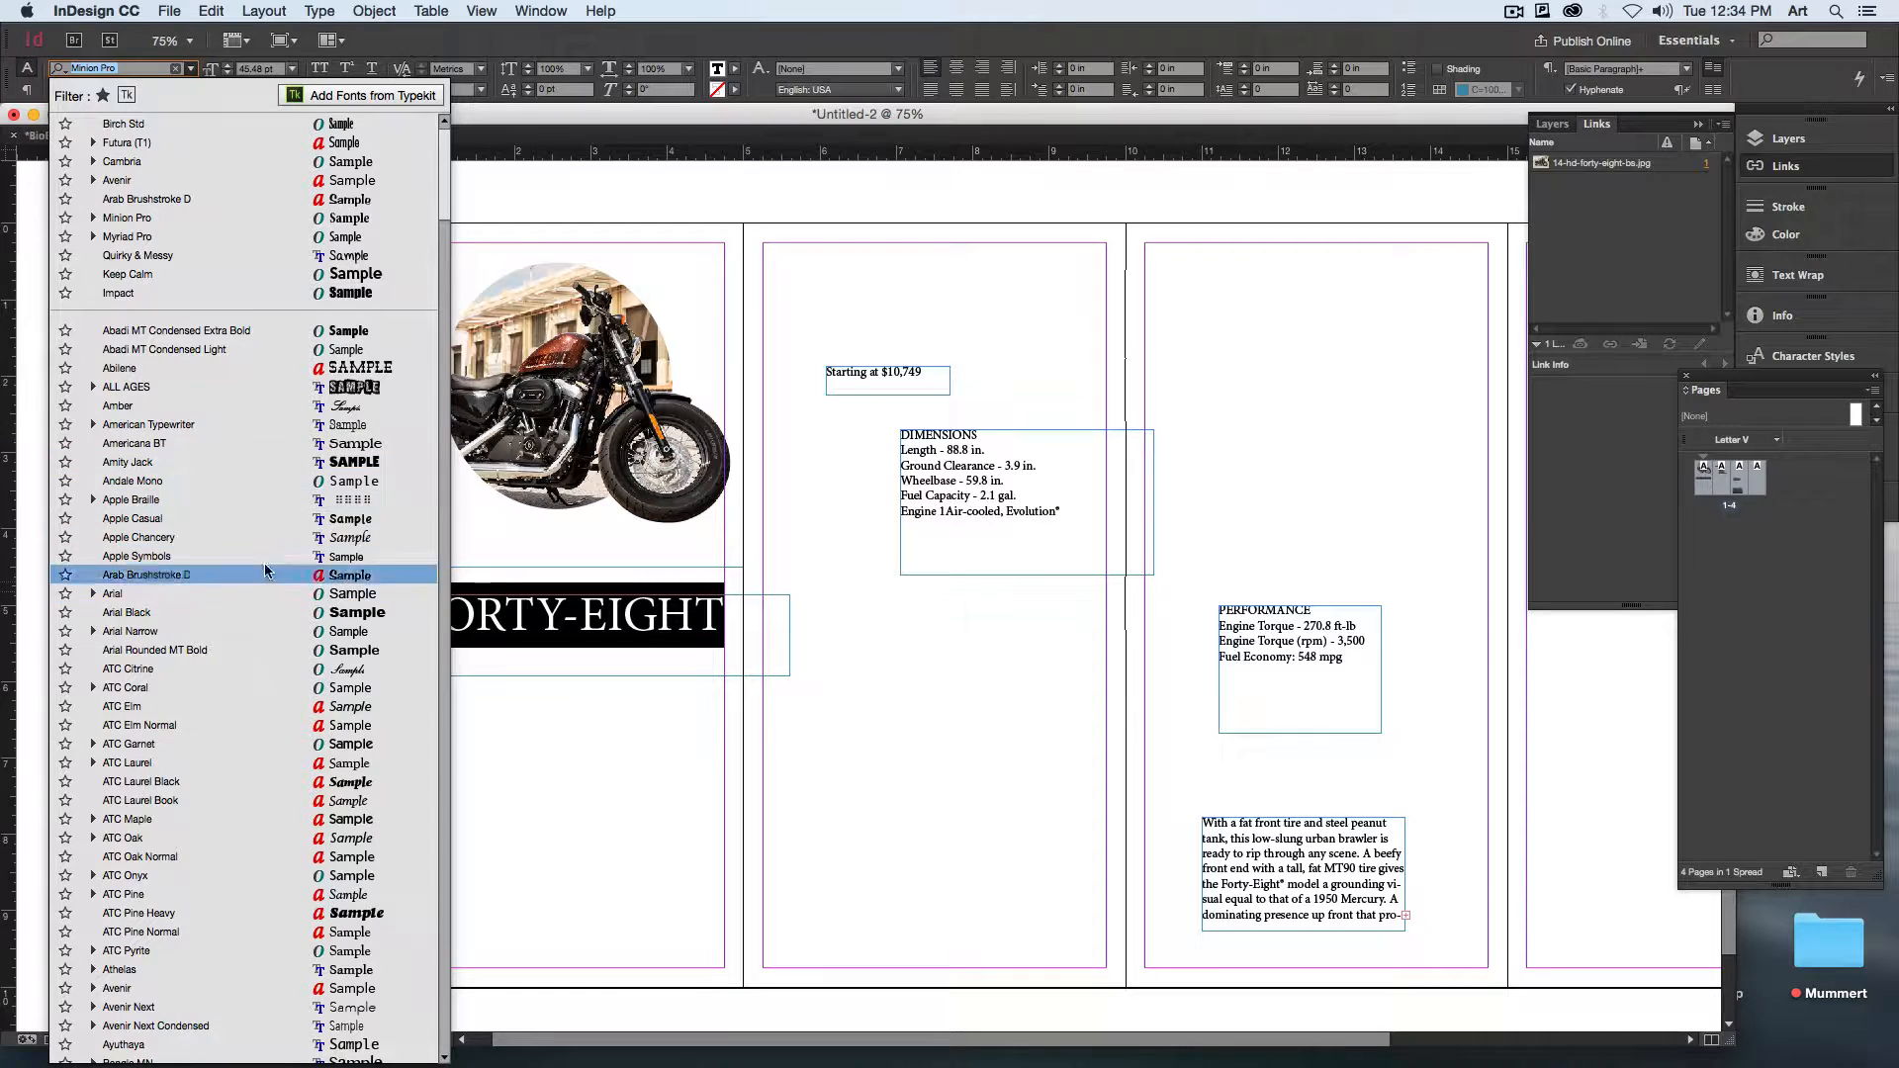
left_click(229, 388)
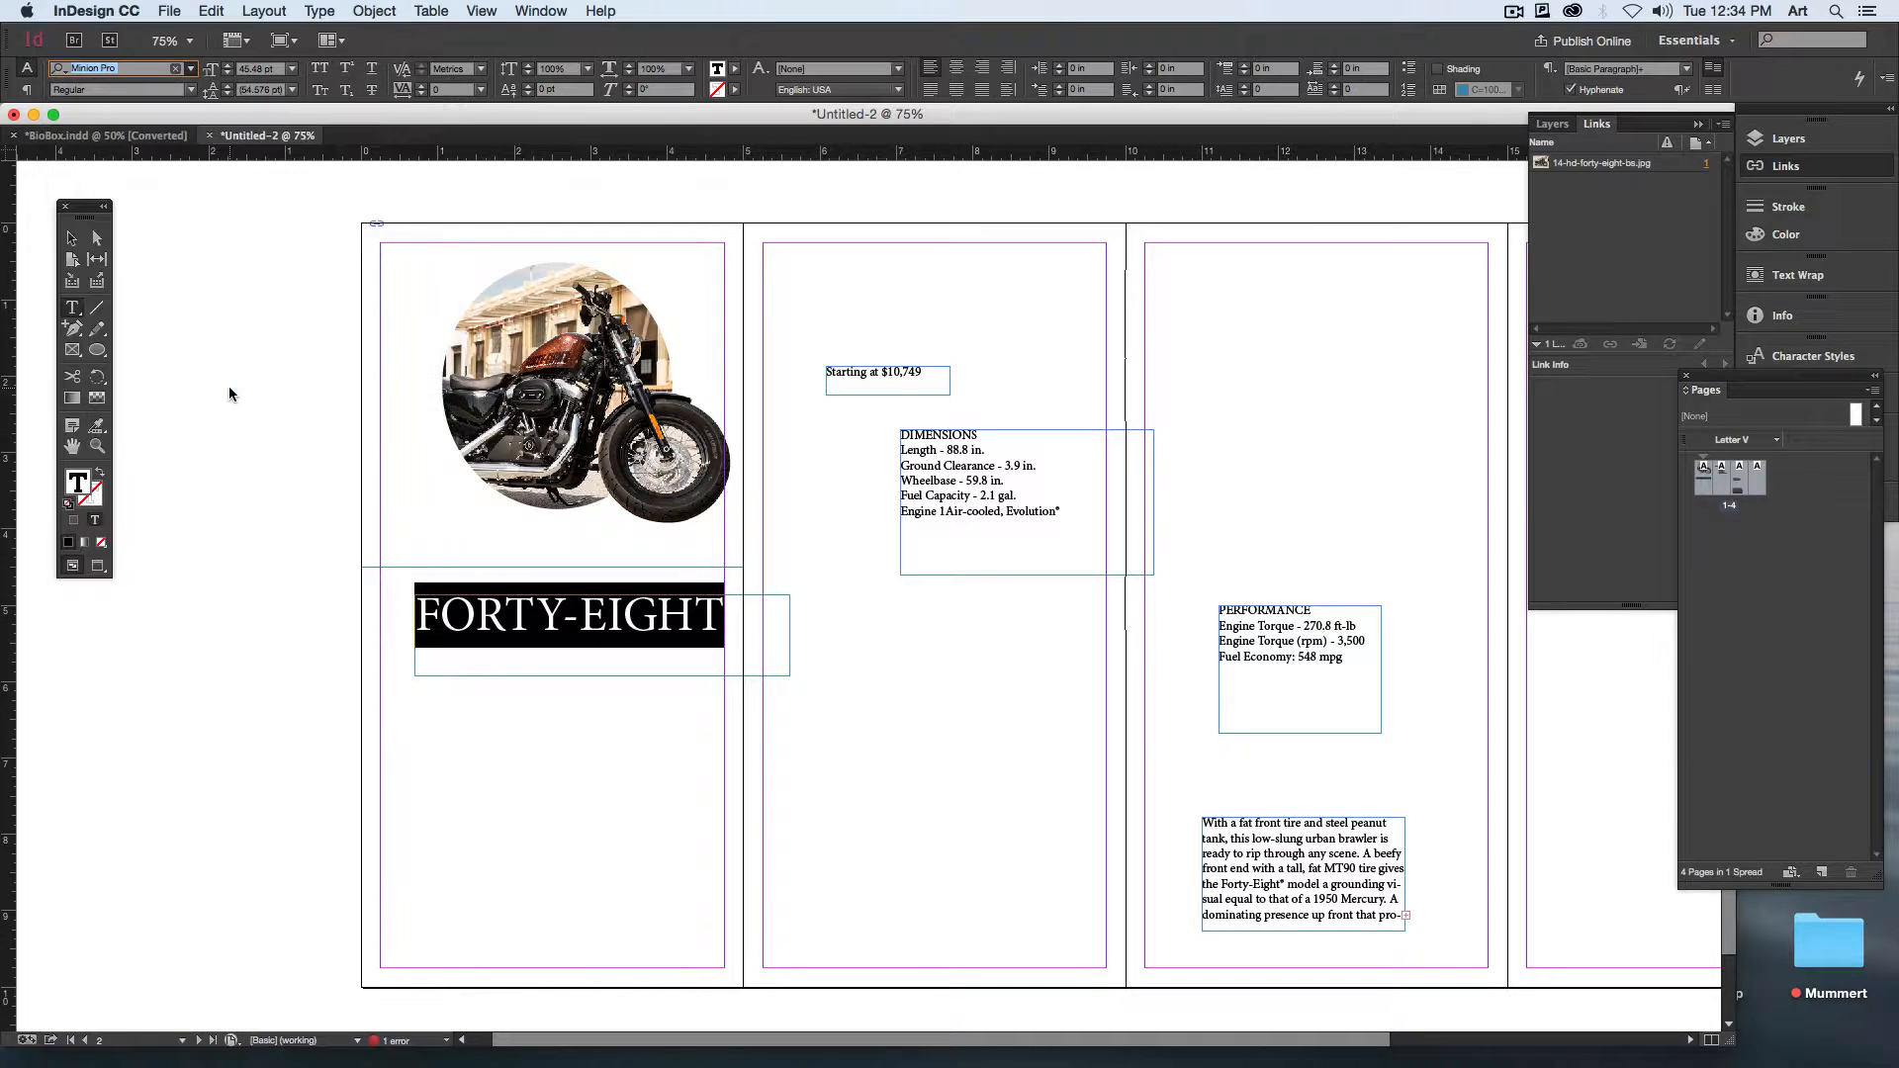
left_click(812, 673)
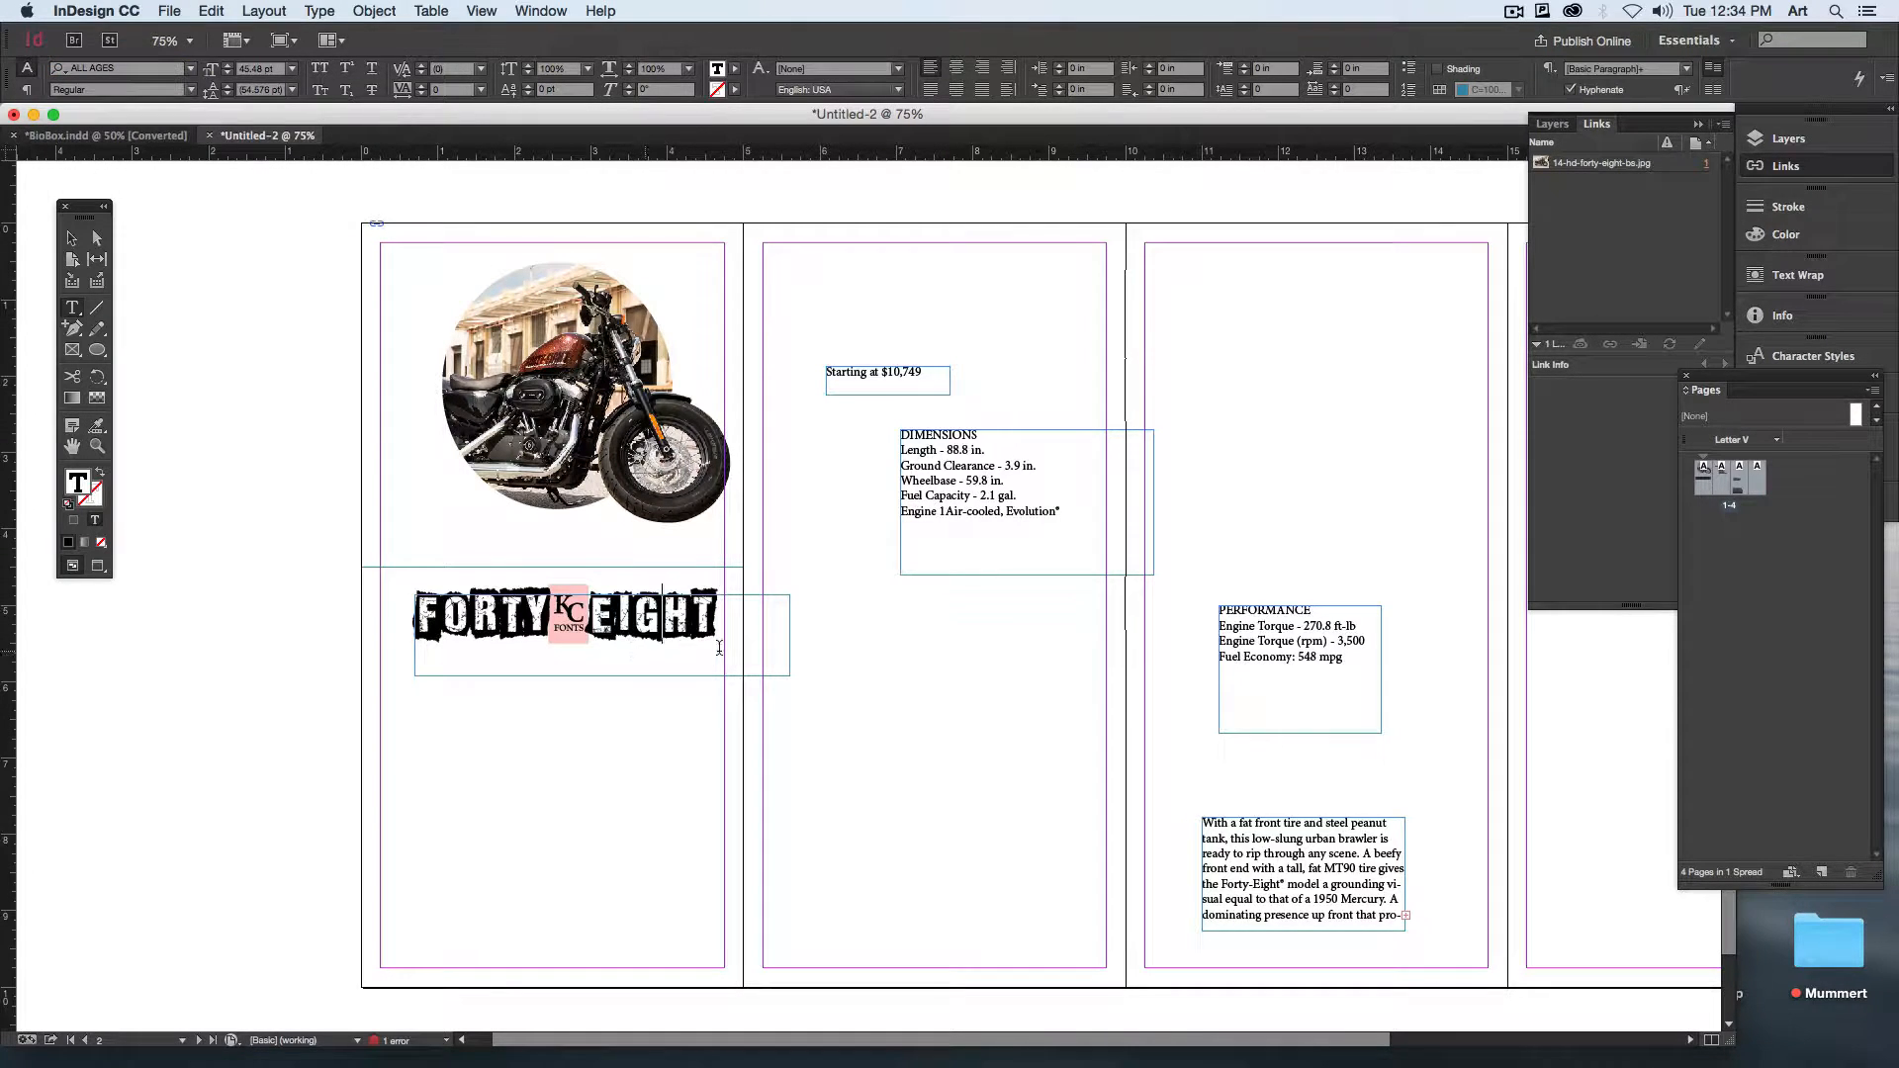
Step: Set the FORTY-EIGHT heading in Bernard MT Condensed and enlarge it to 61.48 pt
key("super+a")
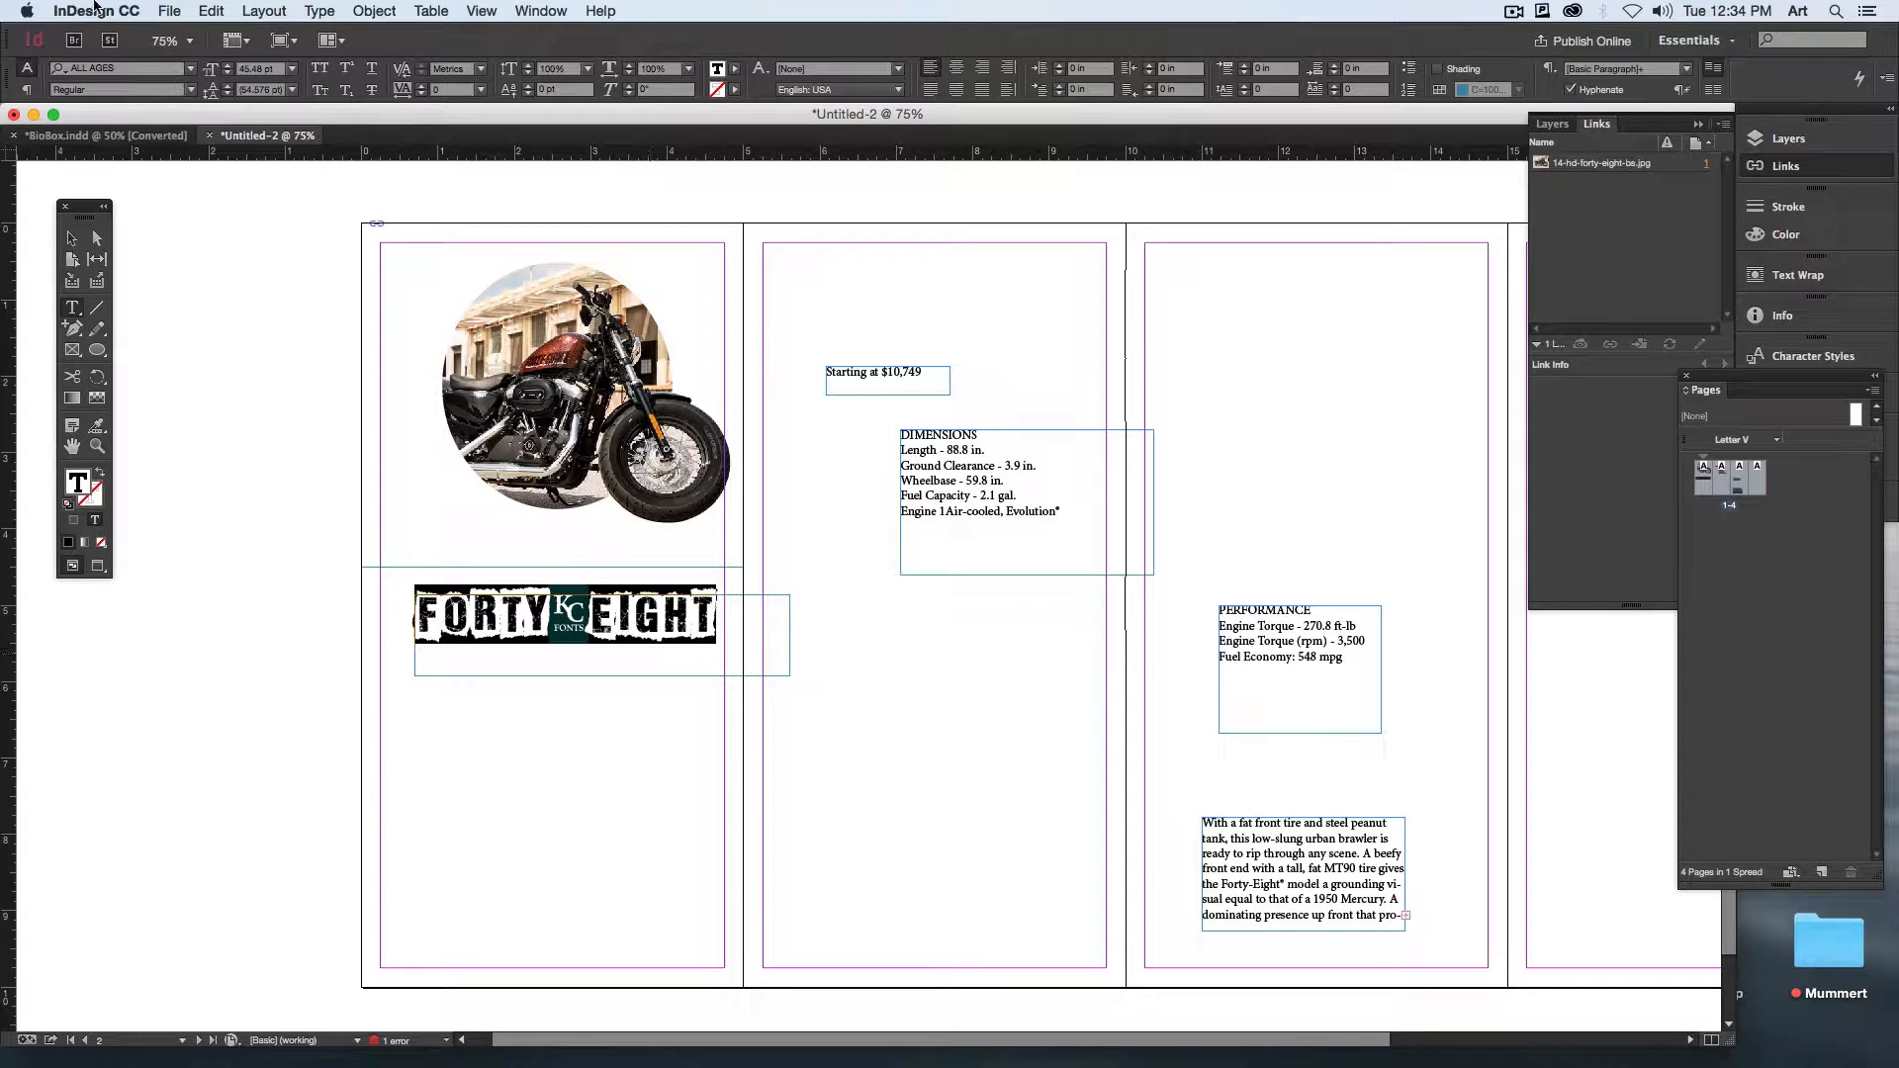
left_click(190, 68)
scroll(279, 744, "down", 2)
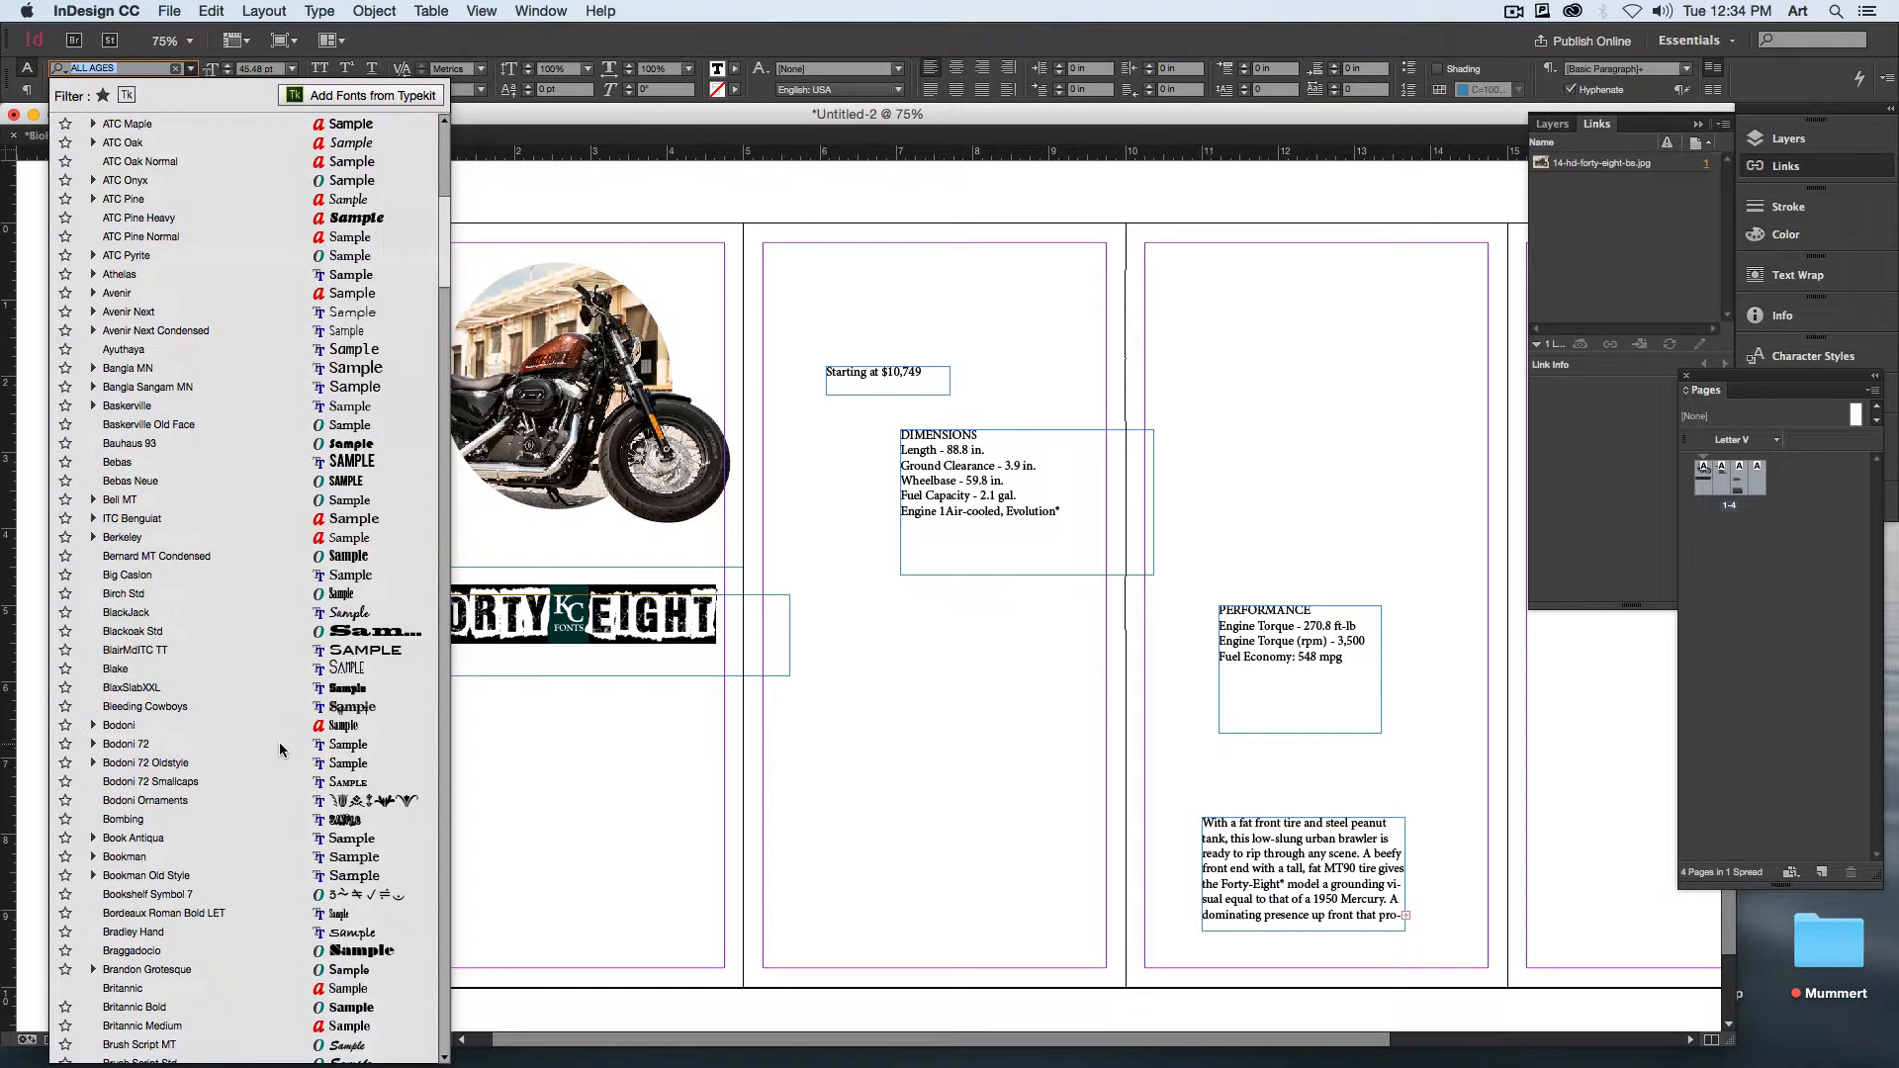
left_click(248, 556)
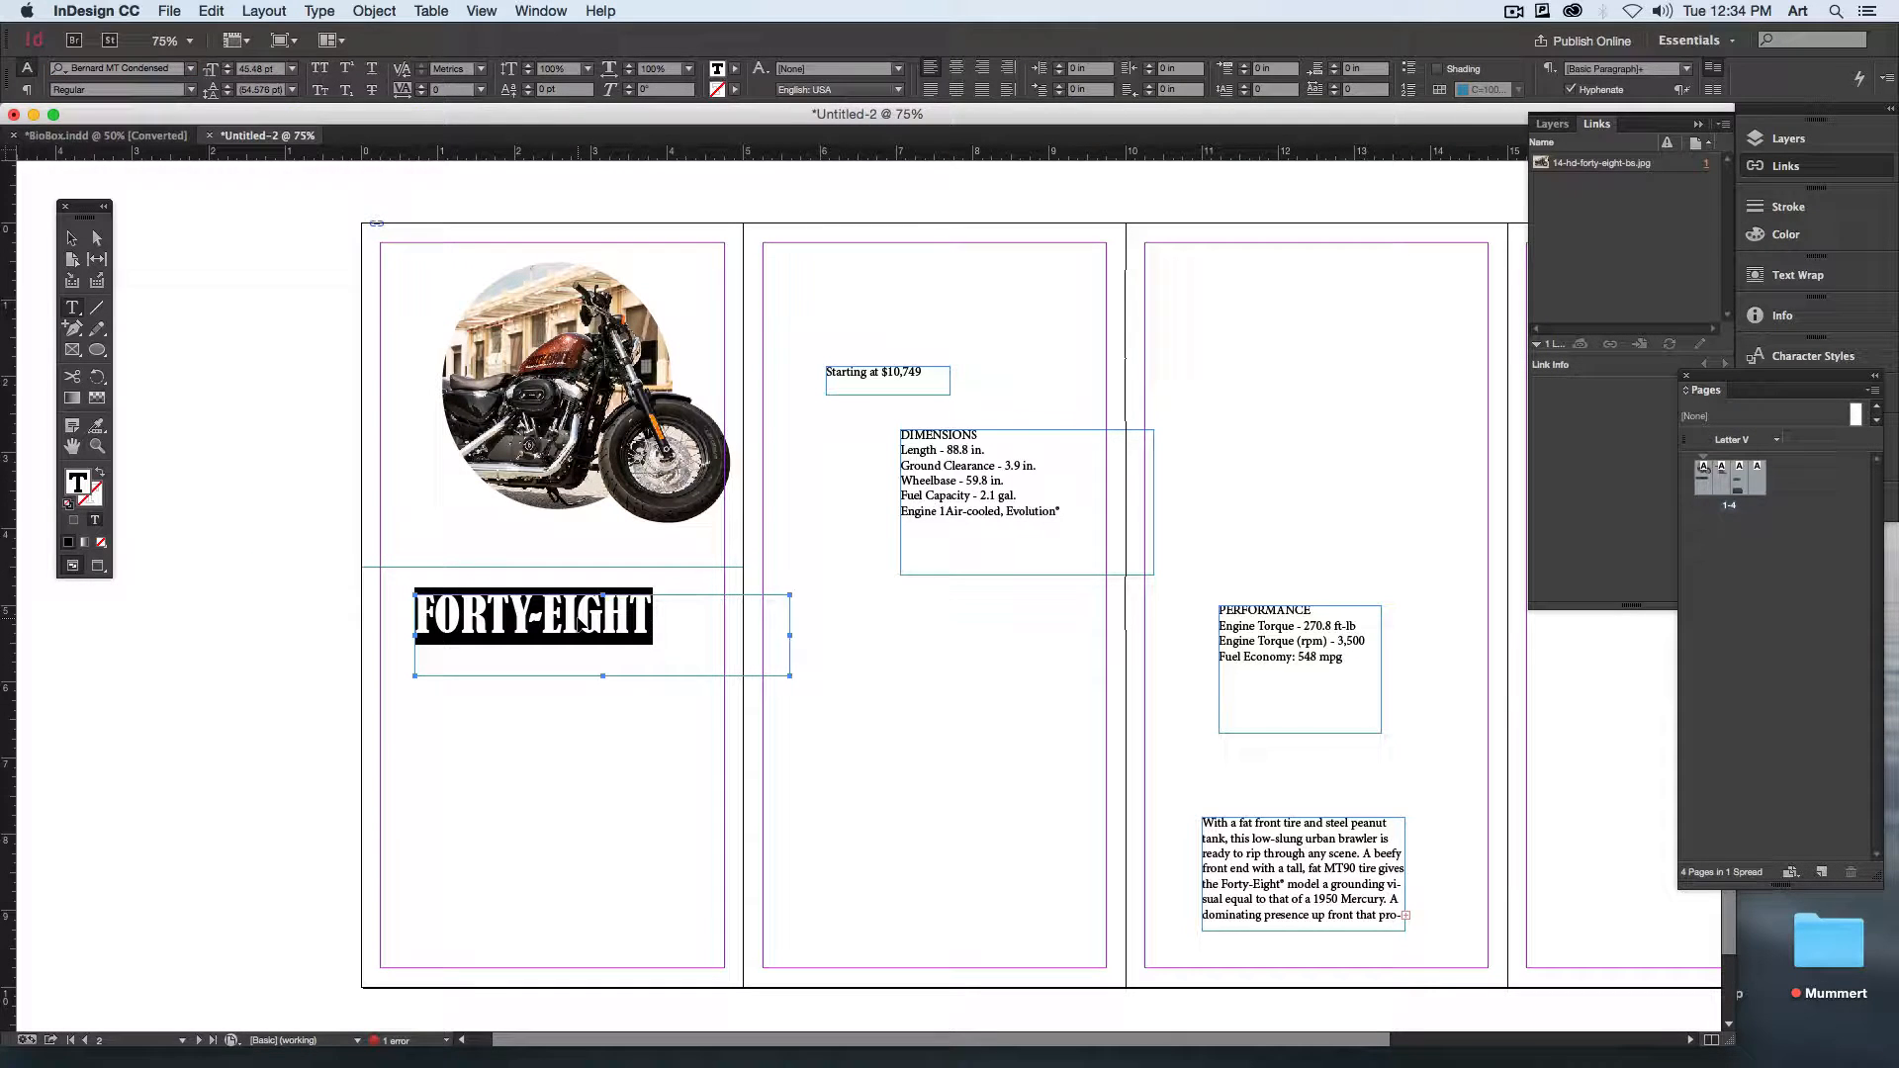
key("super+shift+period")
key("super+shift+period")
key("super+shift+period")
key("super+shift+period")
key("super+shift+period")
key("super+shift+period")
key("super+shift+period")
key("super+shift+period")
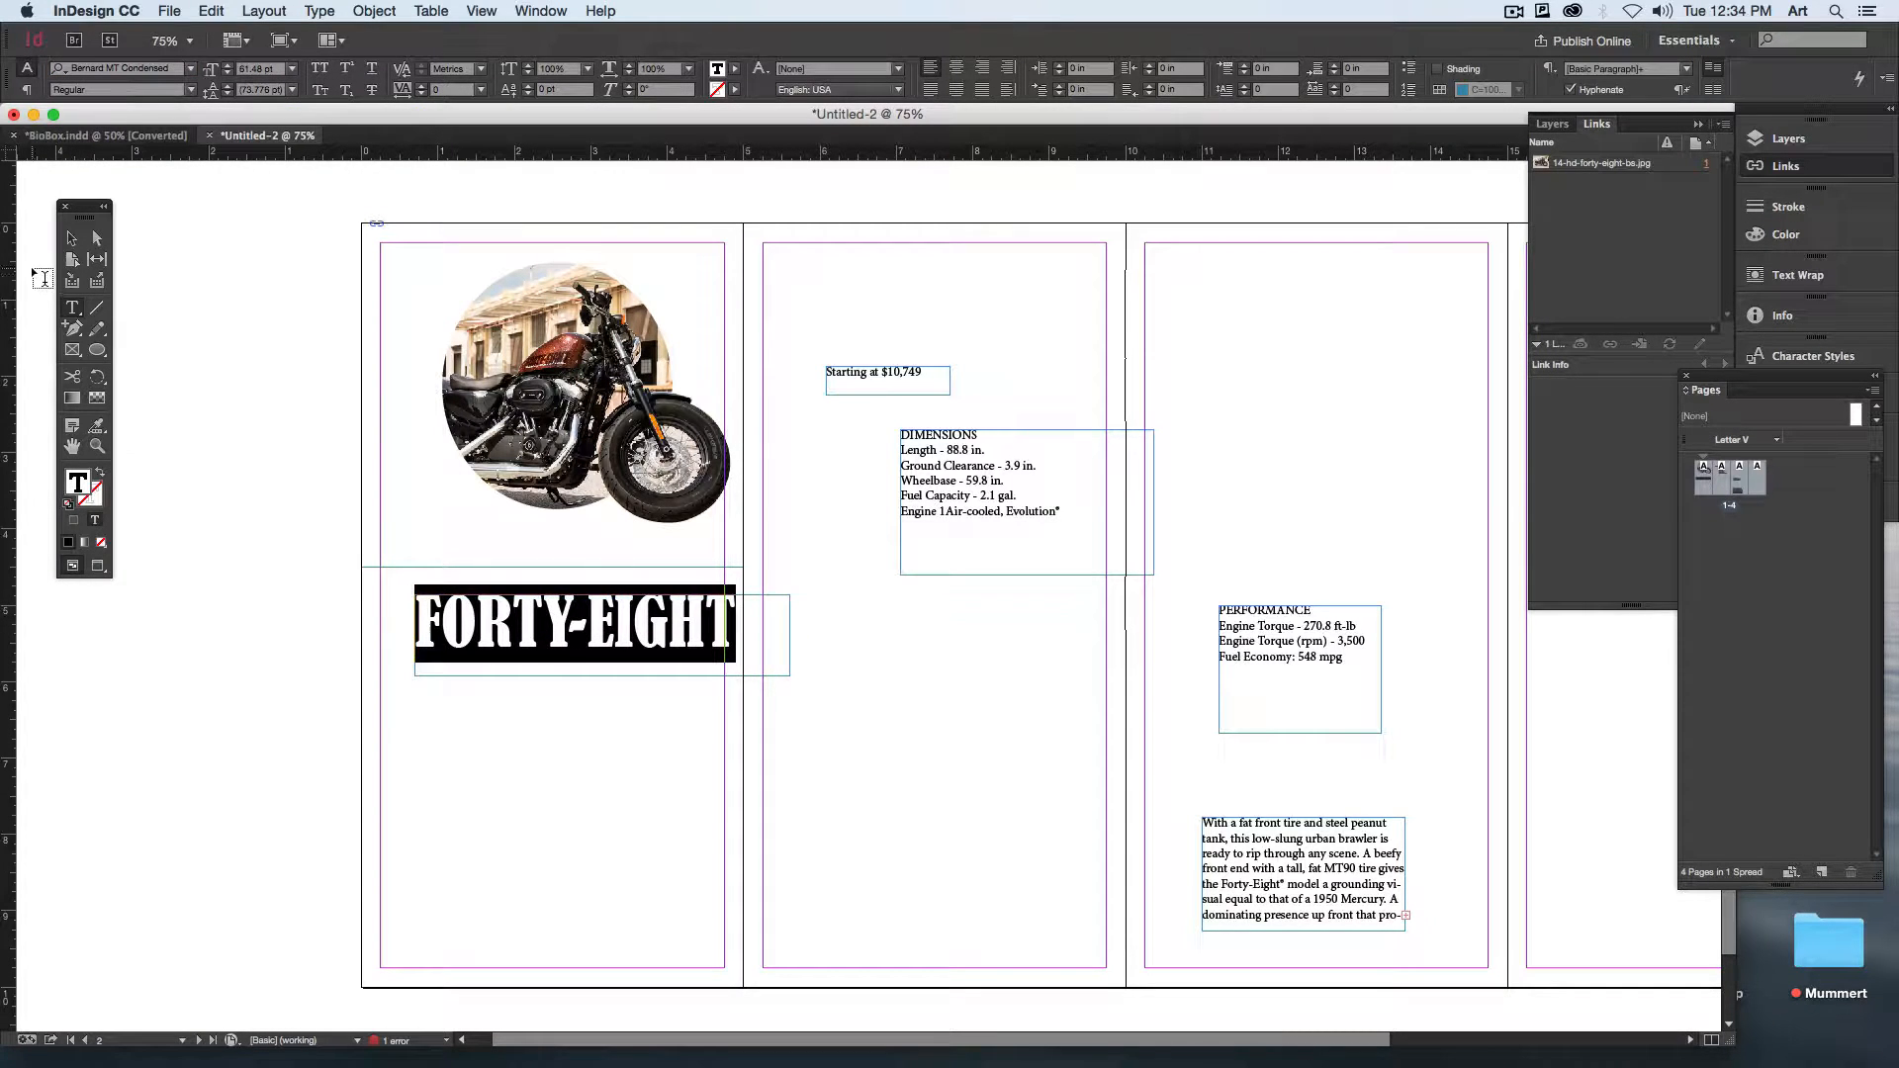
Step: Move the FORTY-EIGHT heading frame up closer beneath the photo, with its text starting near the page's left margin
left_click(71, 239)
left_click_drag(550, 671, 556, 630)
key("w")
key("w")
left_click(567, 667)
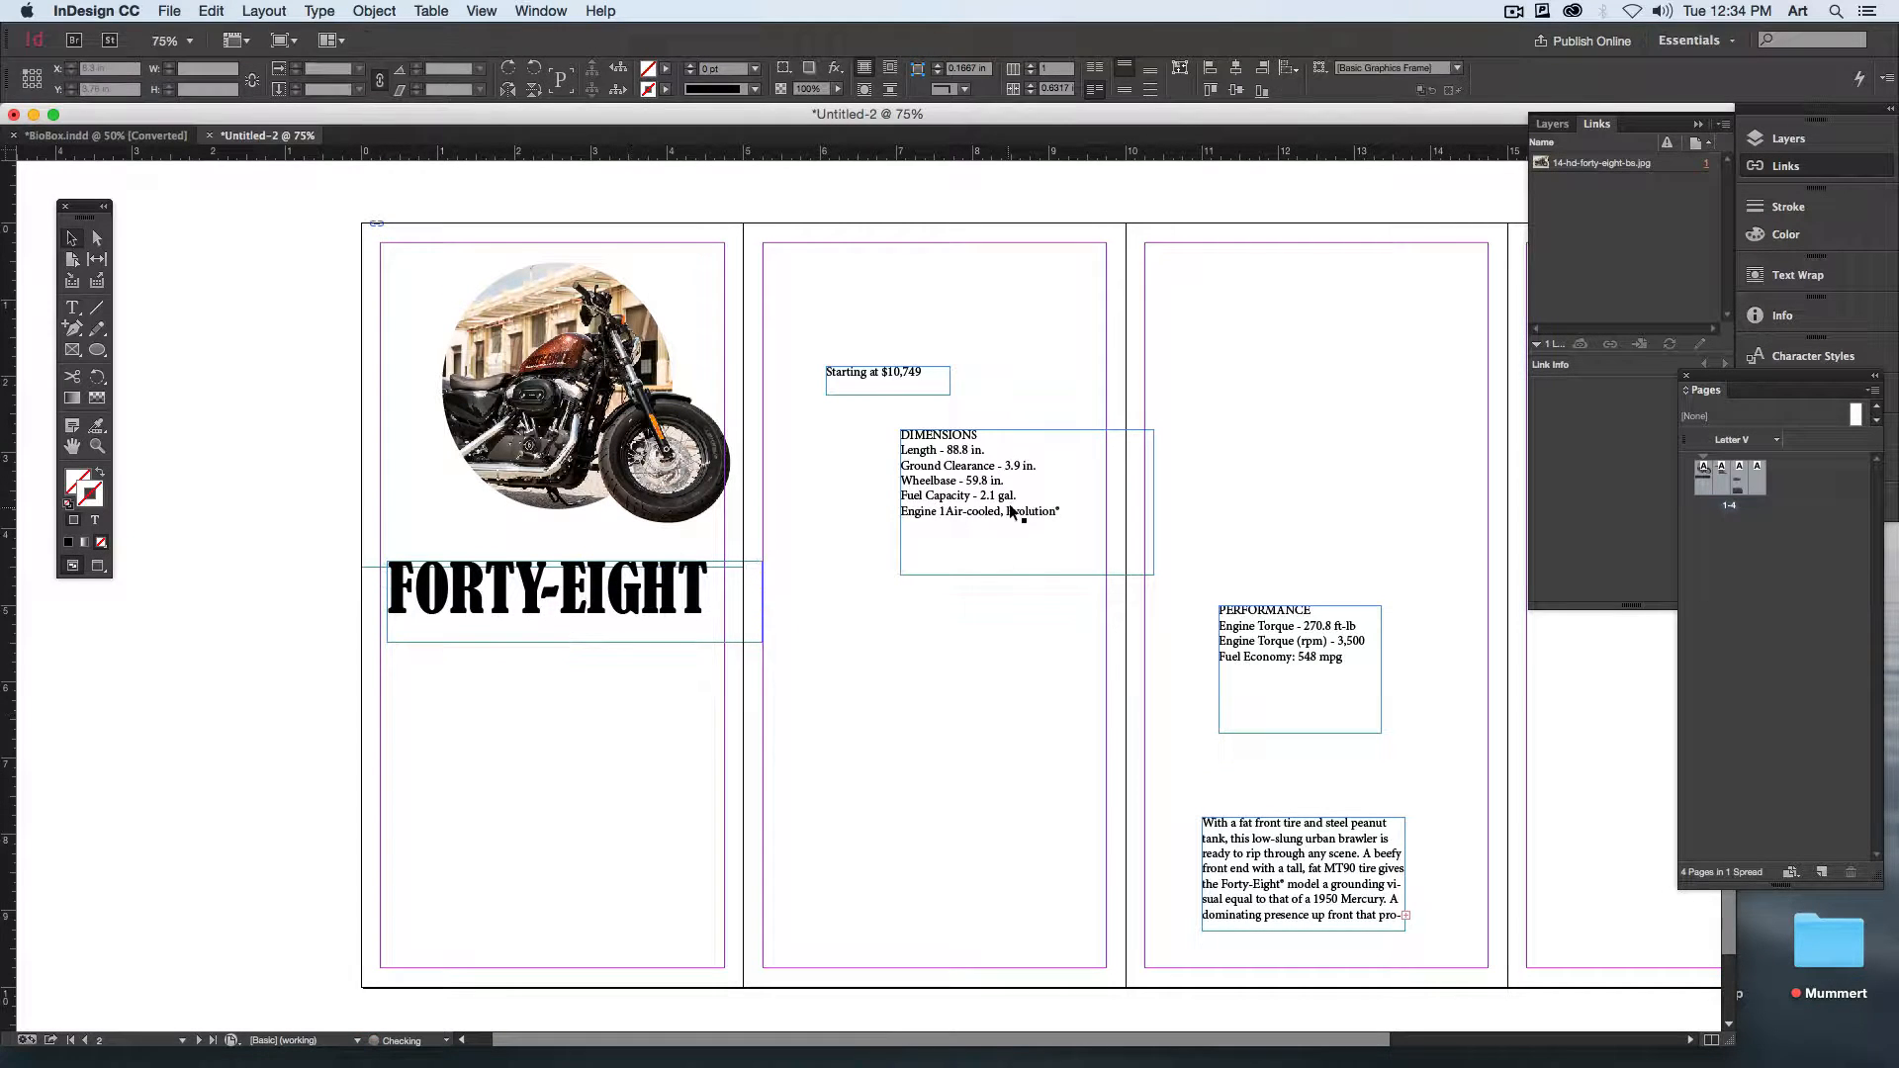
Step: Arrange the DIMENSIONS, PERFORMANCE and descriptive paragraph frames one below another on the second page
left_click_drag(1012, 511, 971, 537)
left_click_drag(1230, 682, 917, 675)
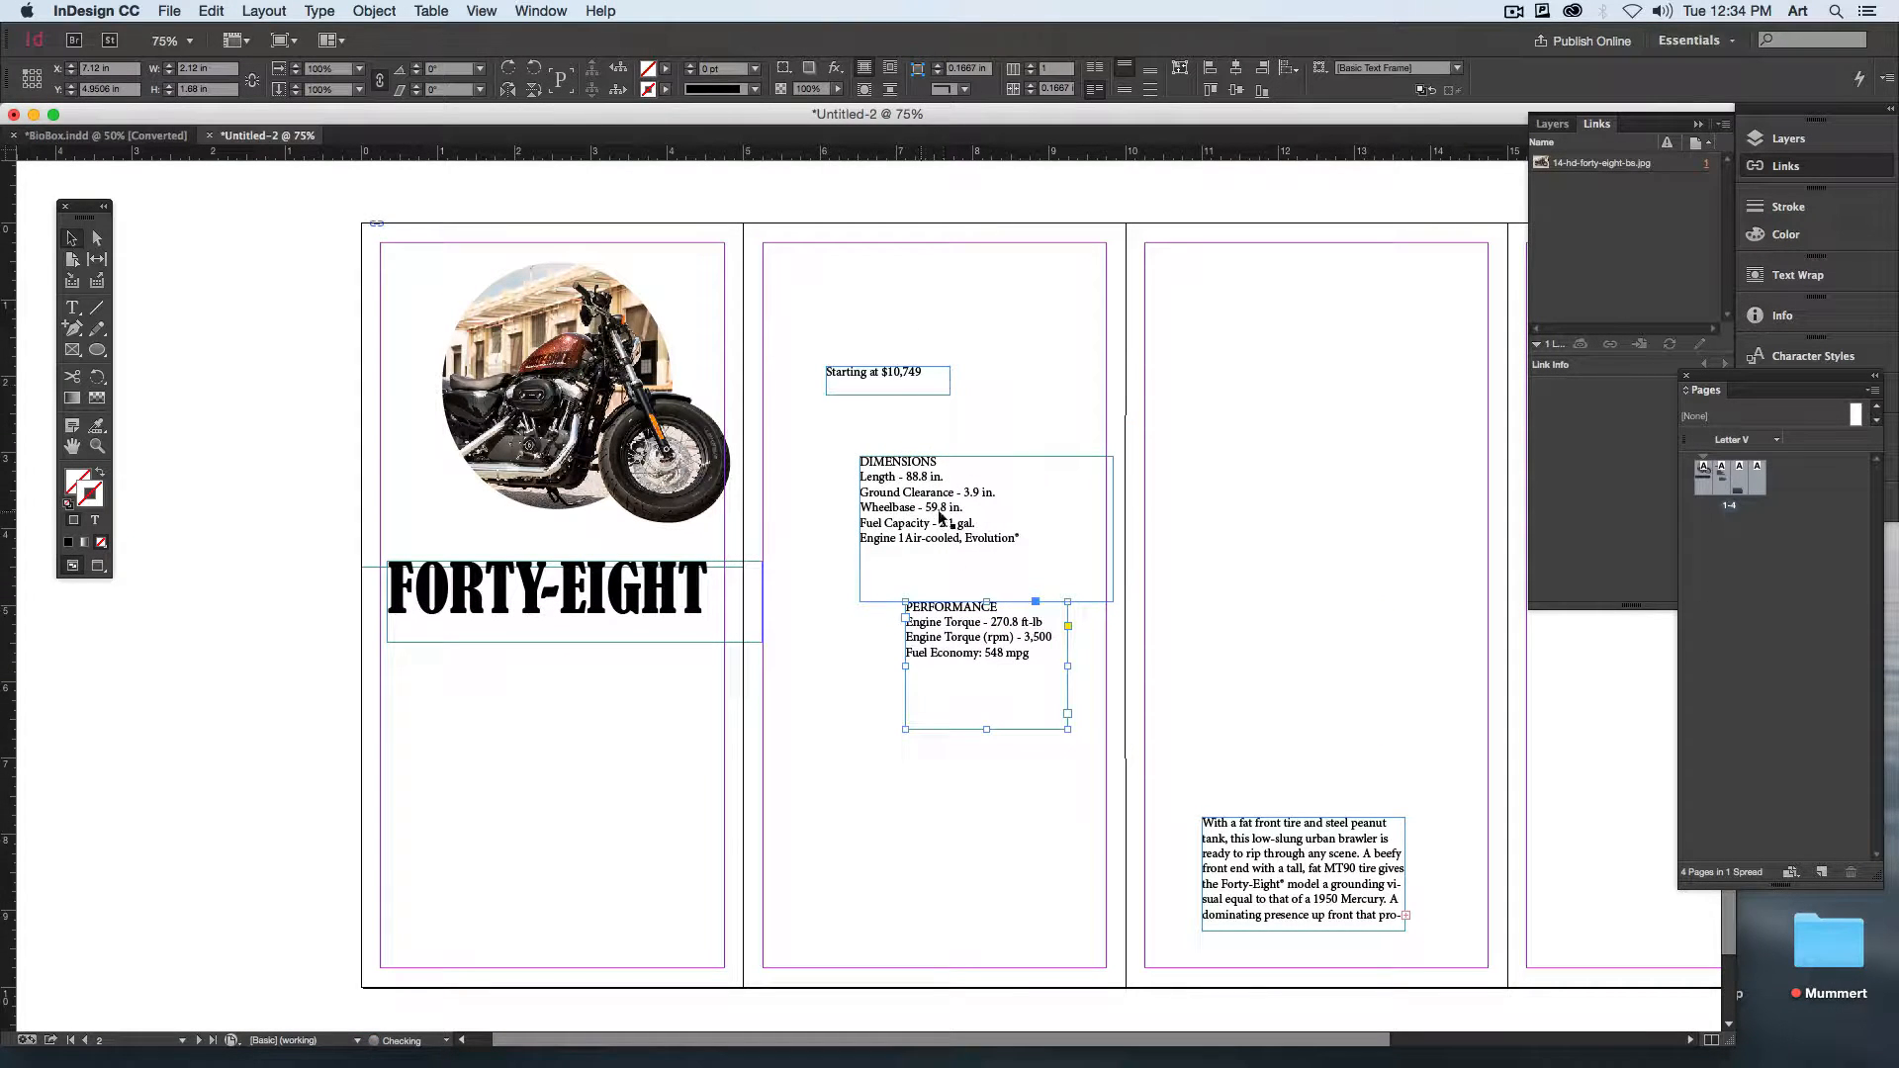
left_click_drag(1263, 855, 855, 806)
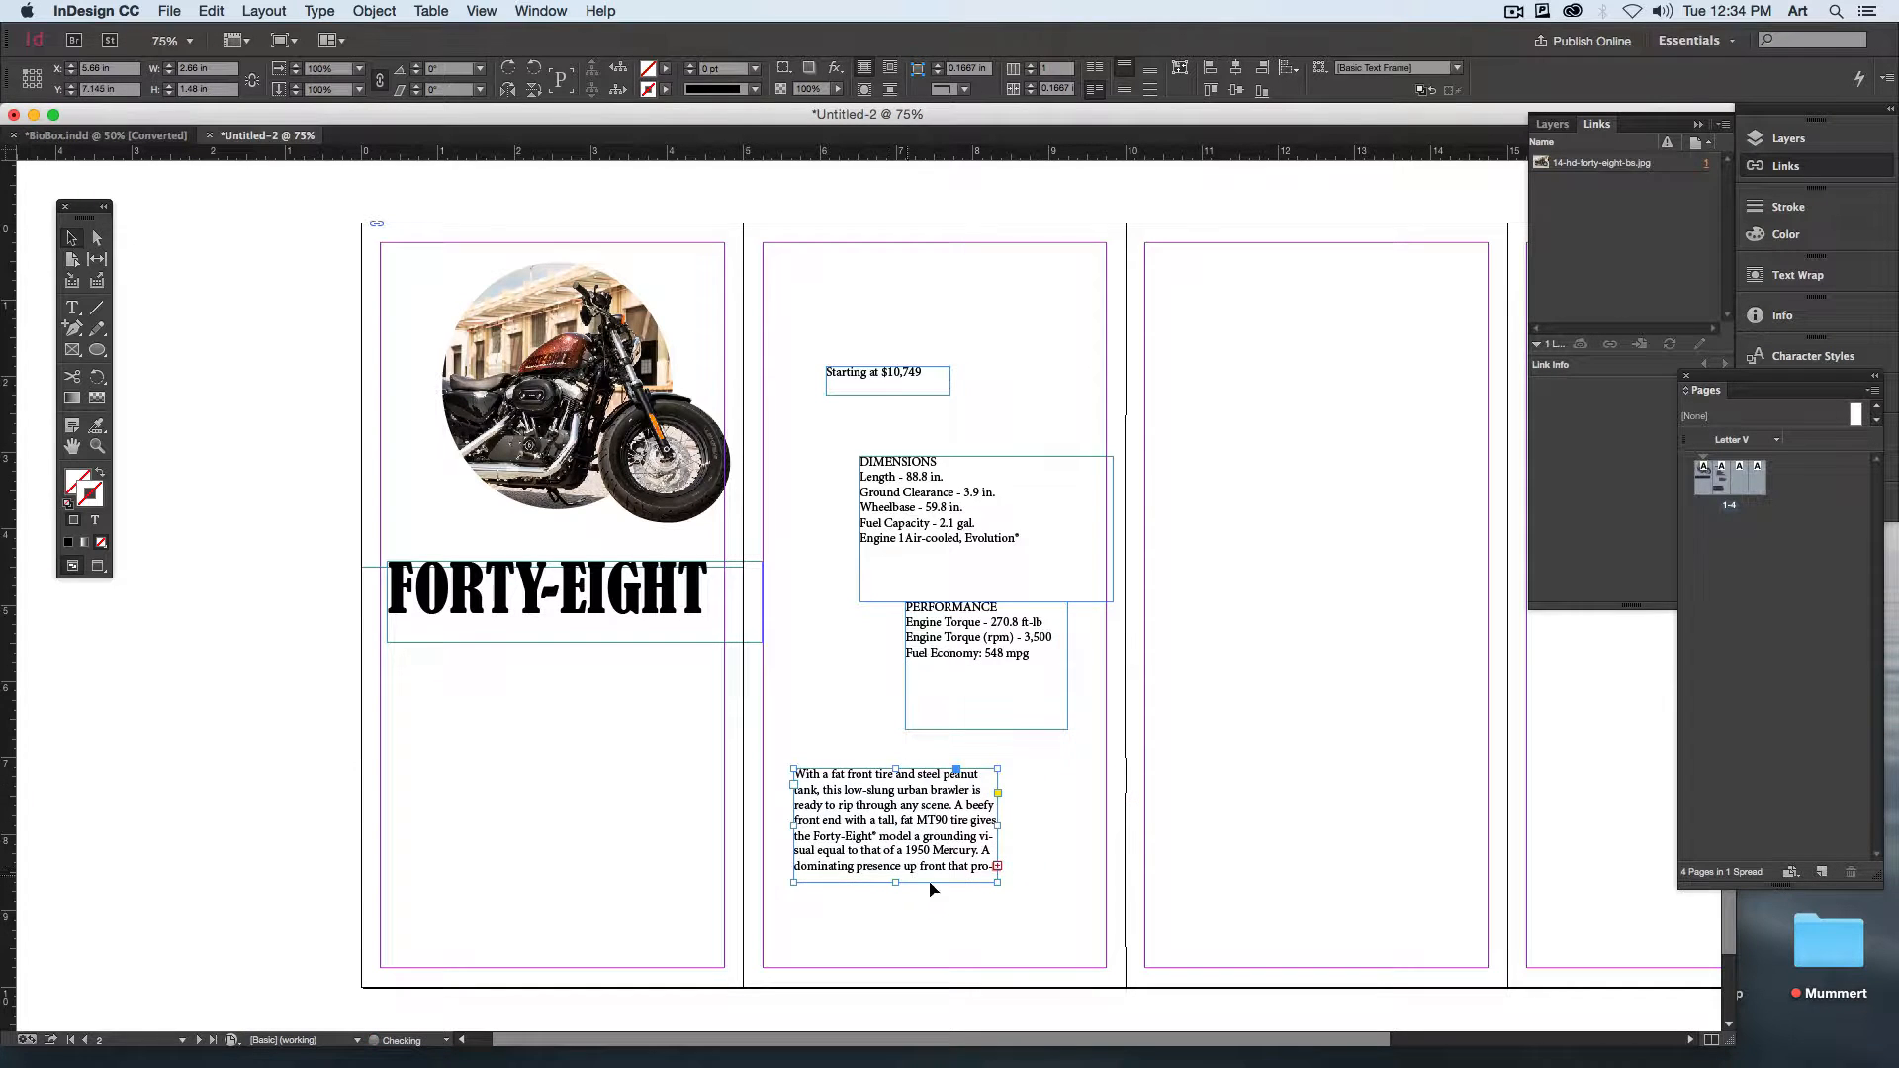
Step: Enlarge the descriptive paragraph's frame until its whole text fits, and switch the layout to preview mode
left_click_drag(999, 883, 1165, 893)
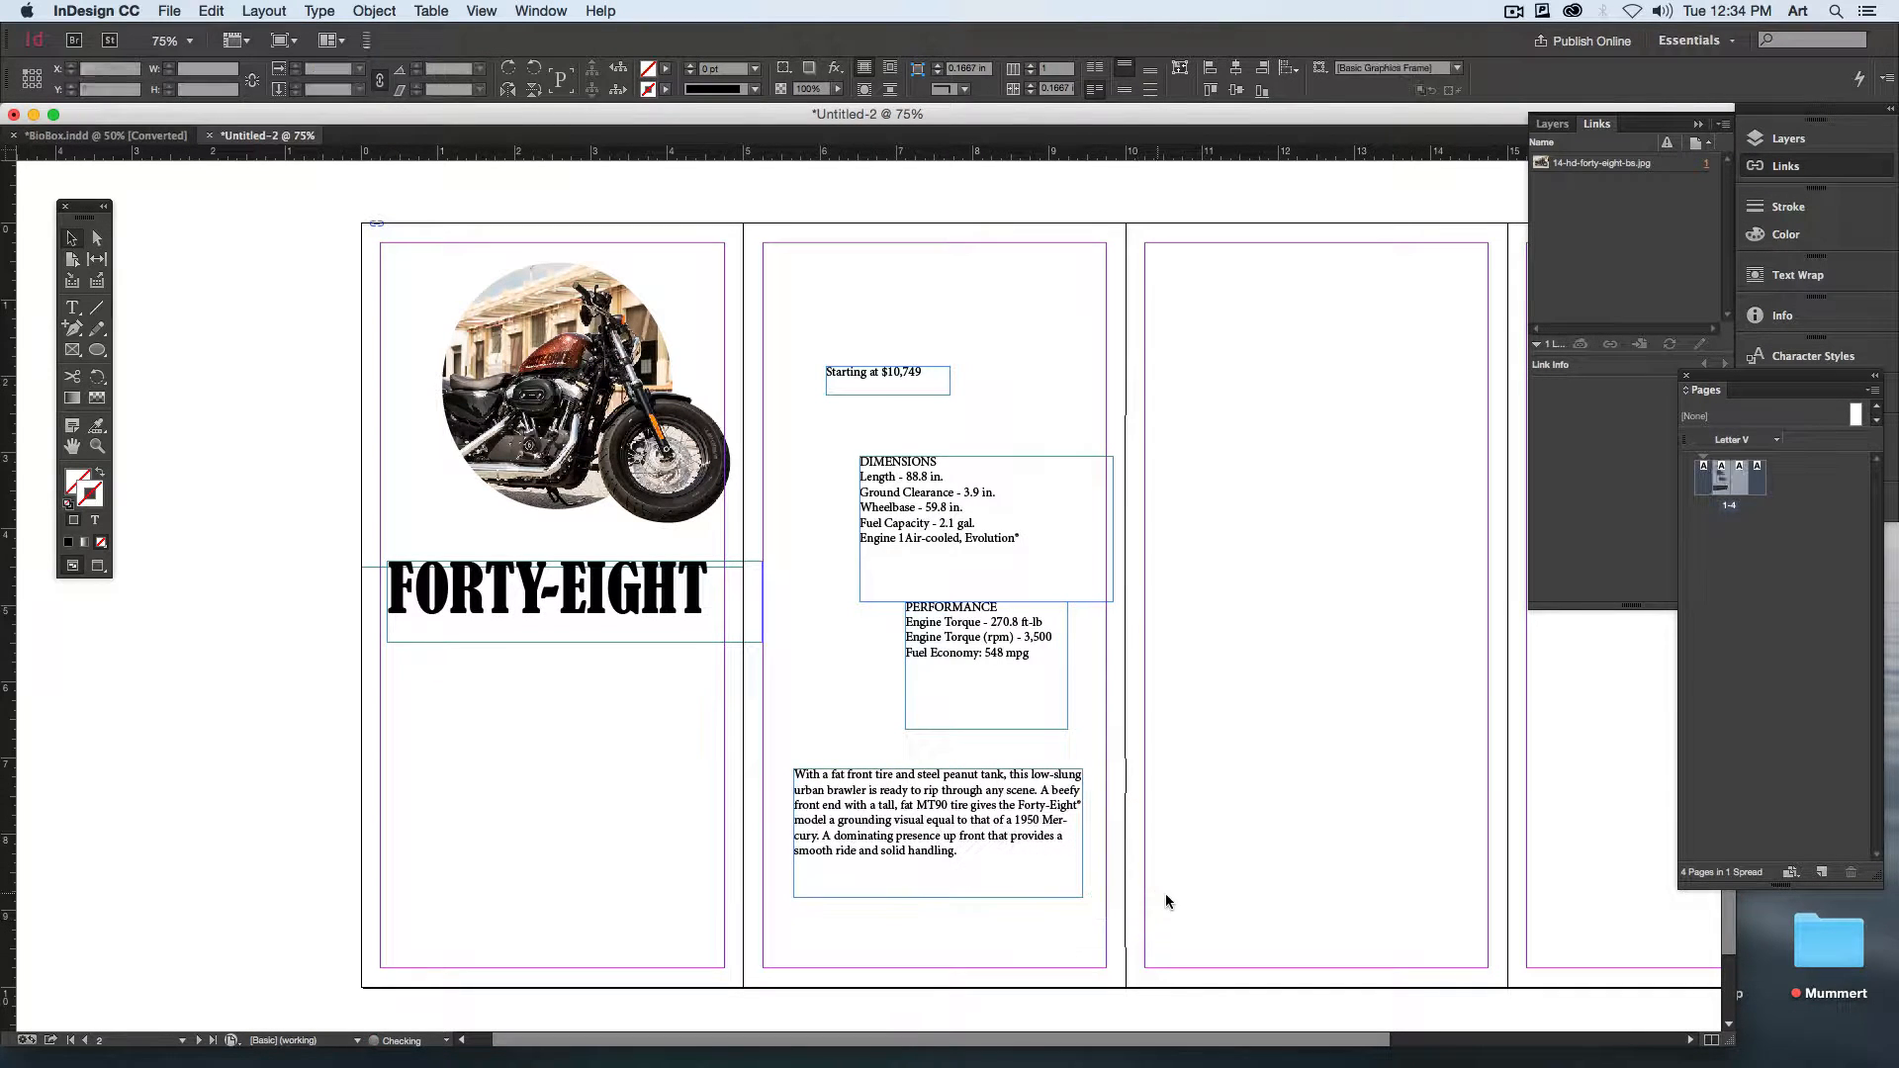
left_click(1159, 892)
key("w")
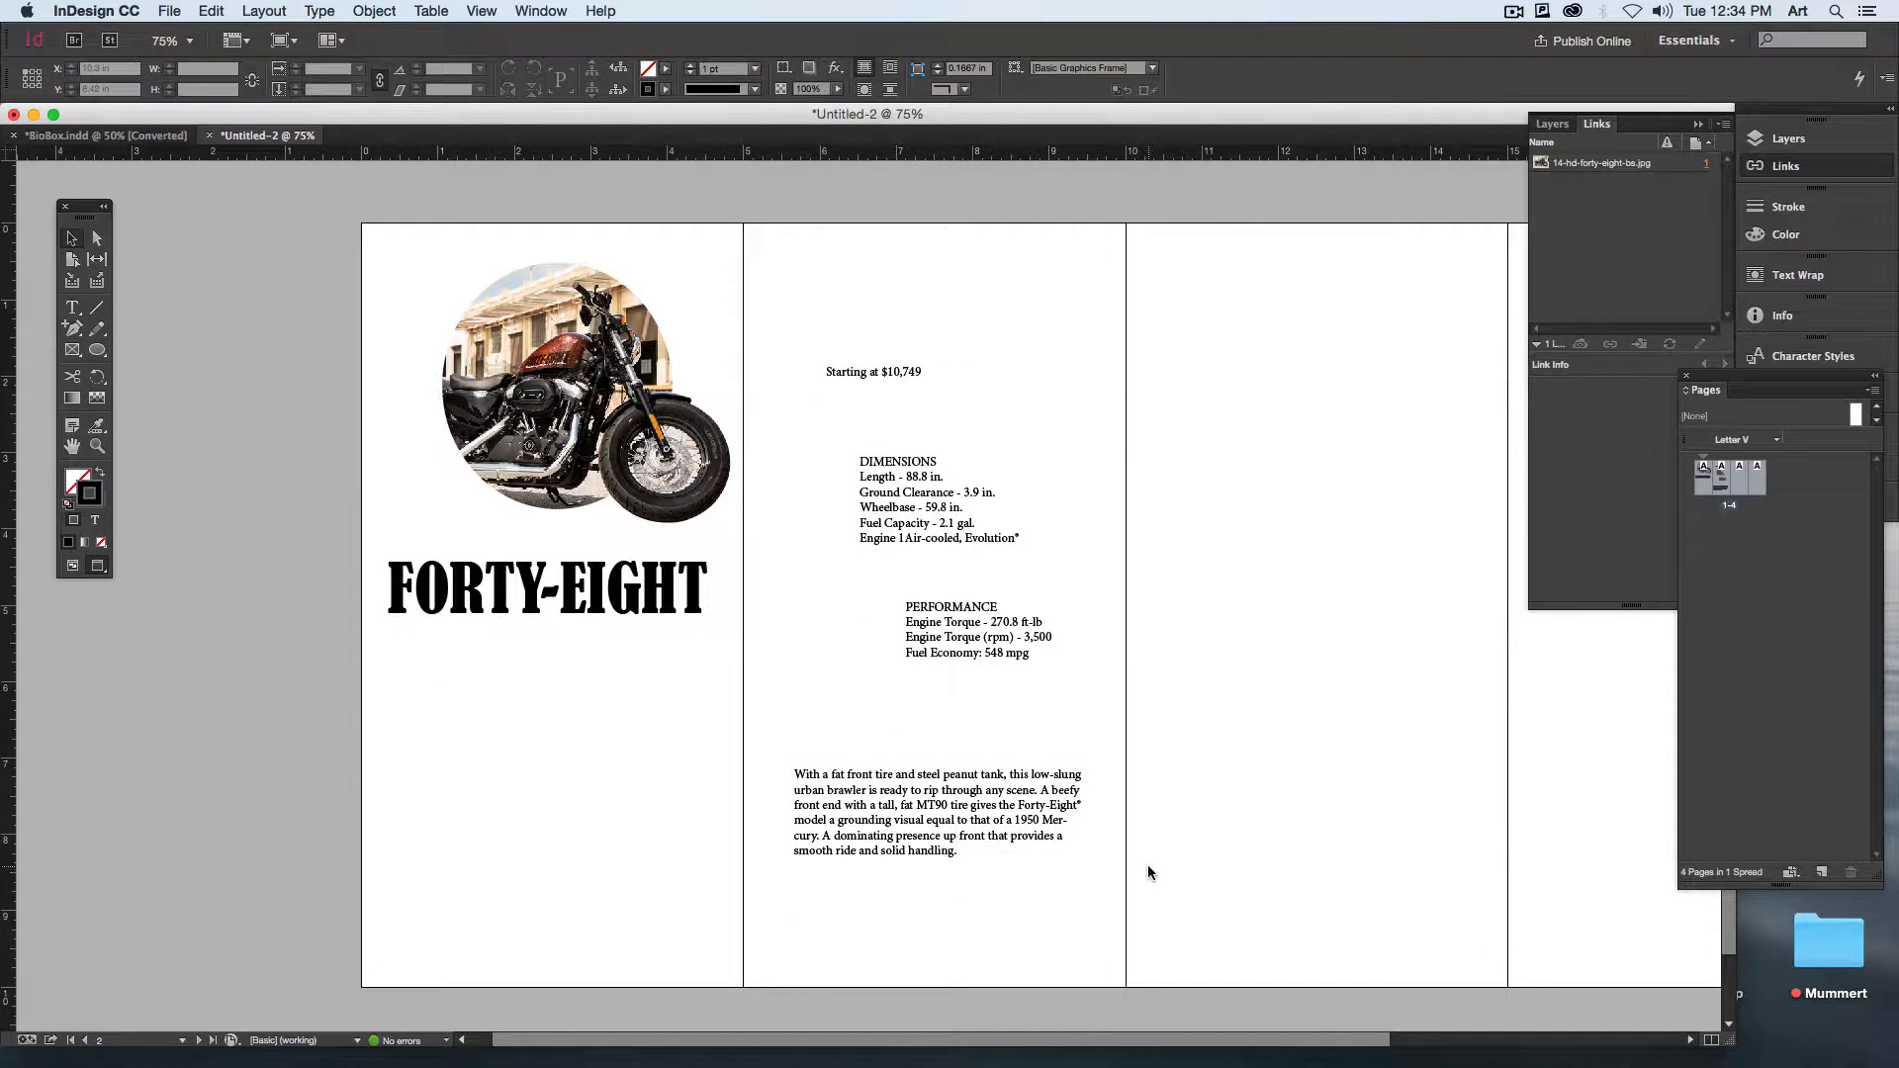
Step: Shrink the DIMENSIONS and PERFORMANCE frames to fit more closely around their text
left_click(999, 535)
left_click_drag(1112, 603, 1036, 561)
left_click(1029, 647)
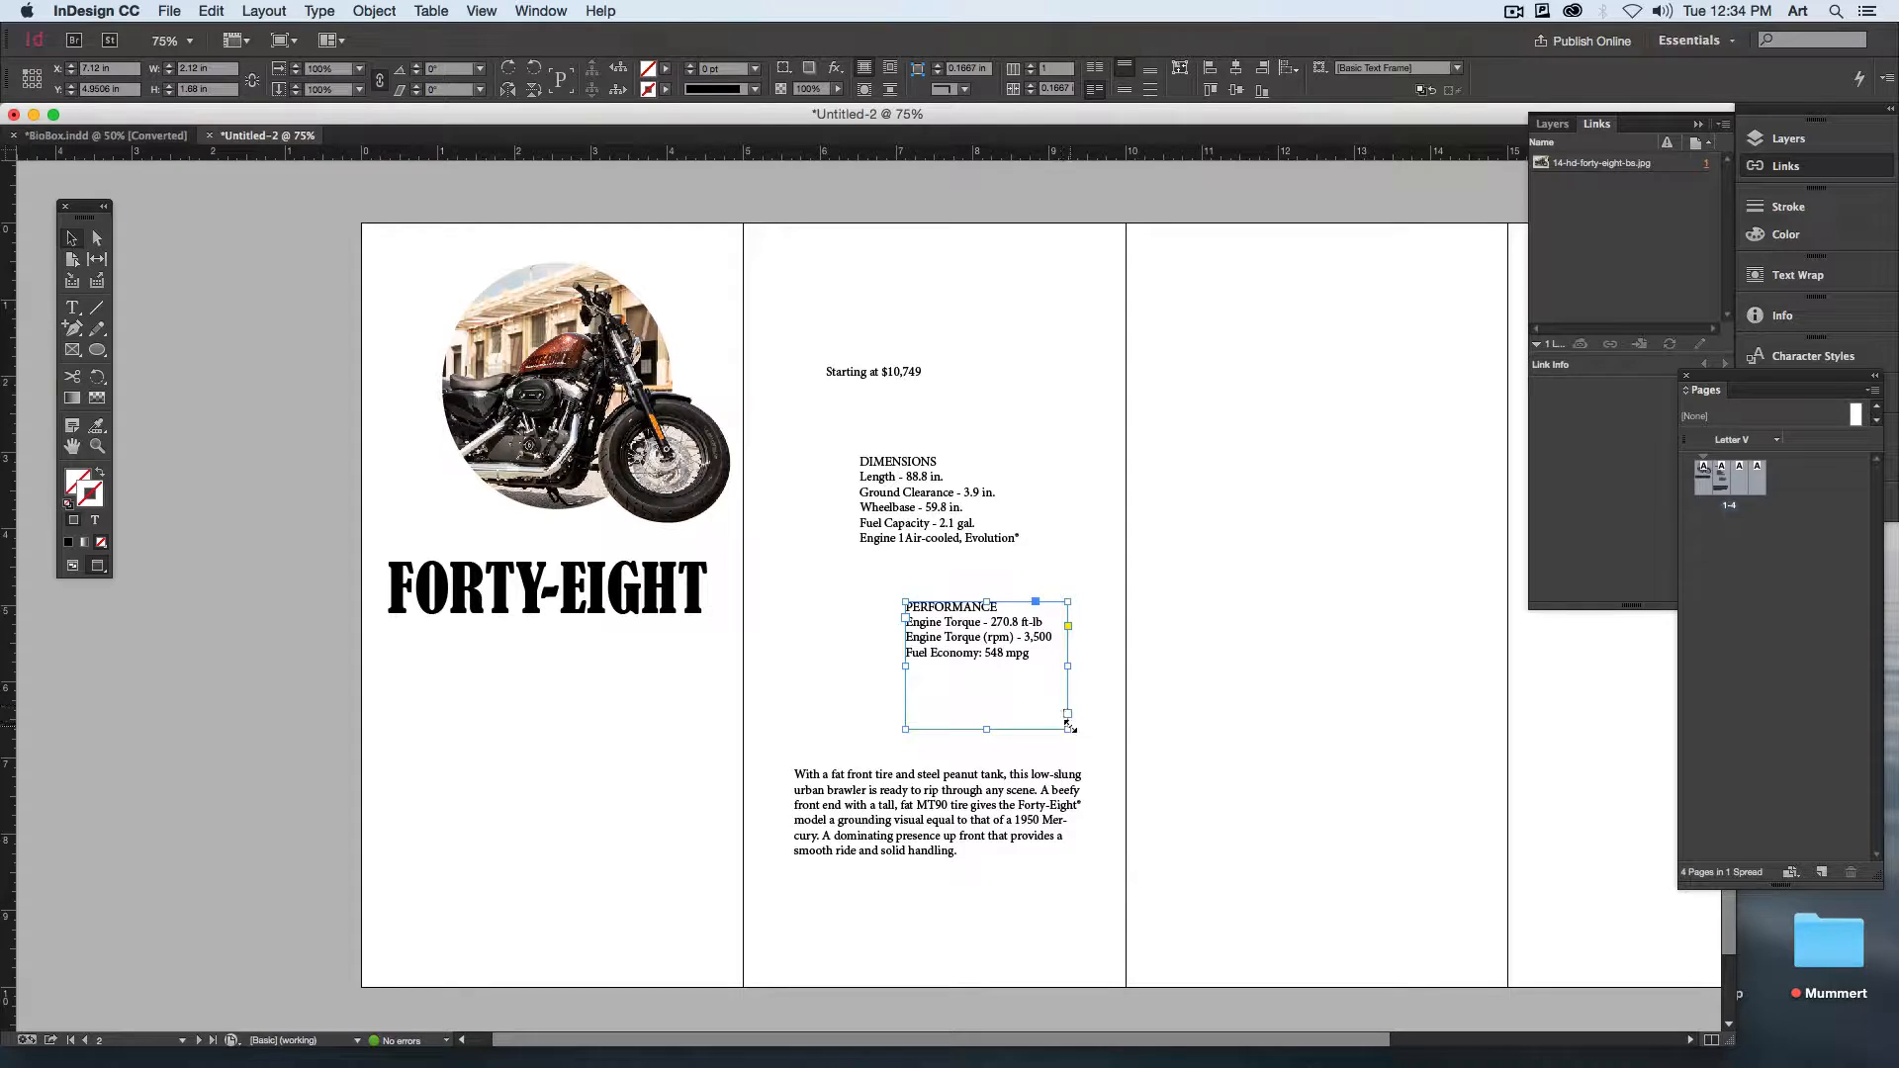
left_click_drag(1068, 727, 1060, 671)
left_click(1240, 685)
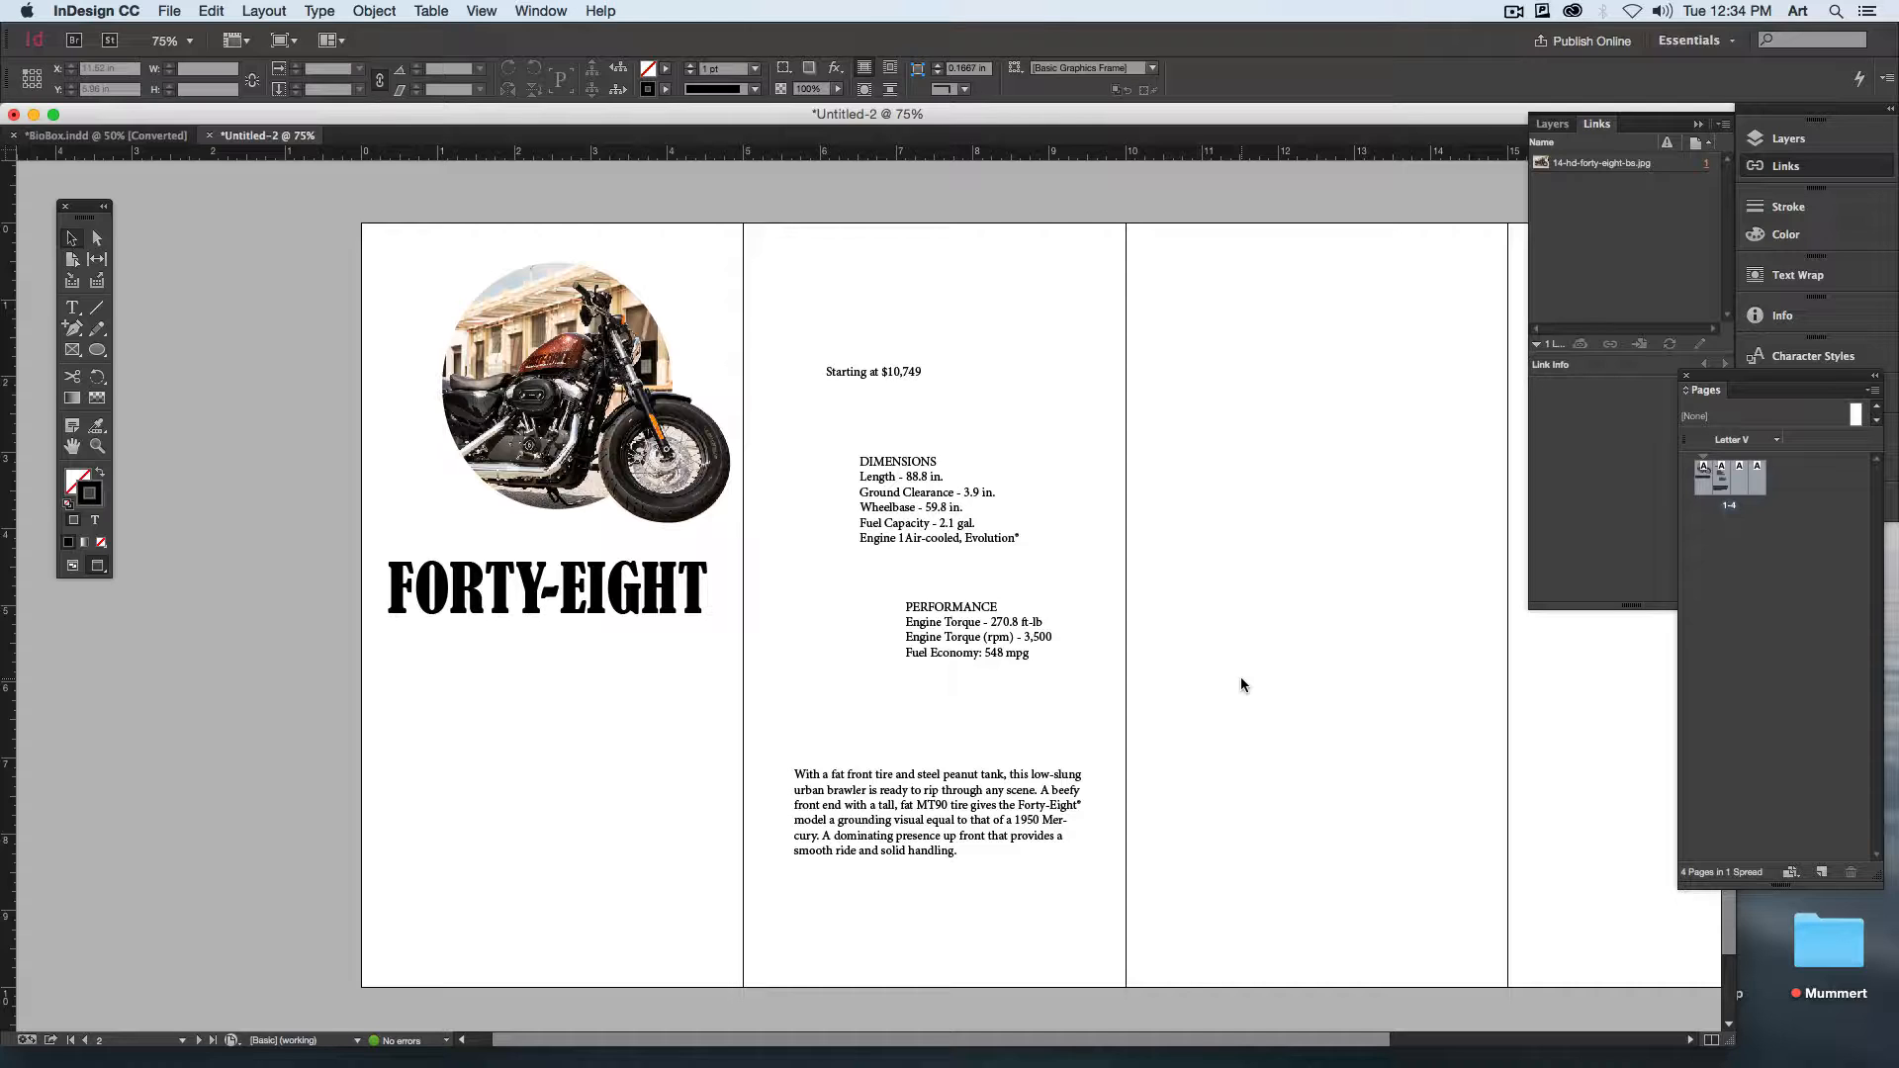
Step: Place the DIMENSIONS and PERFORMANCE frames side by side across the middle of the second page
left_click(889, 378)
left_click_drag(1015, 539, 934, 586)
left_click_drag(967, 620, 998, 546)
left_click(1135, 690)
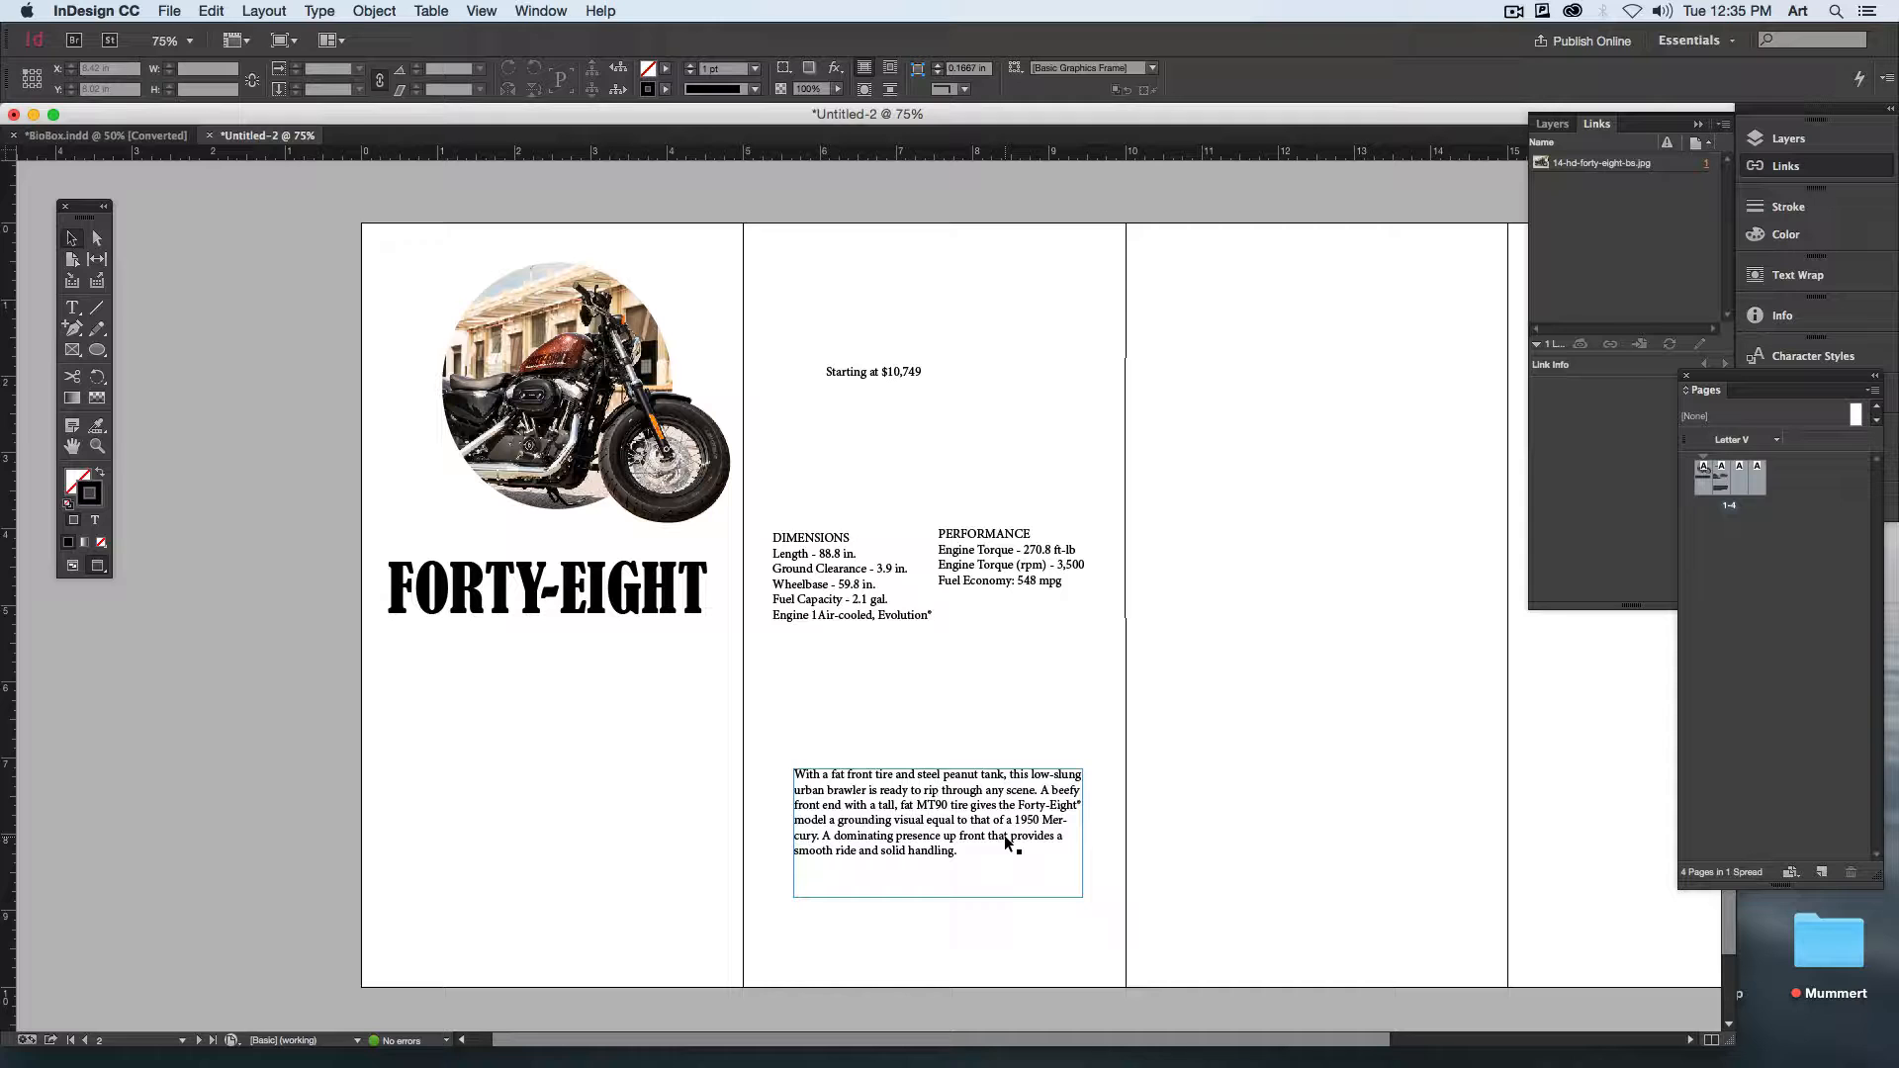
Step: Move the price frame below the FORTY-EIGHT heading on the first page and scale it up with its text to 24.84 pt
left_click(875, 396)
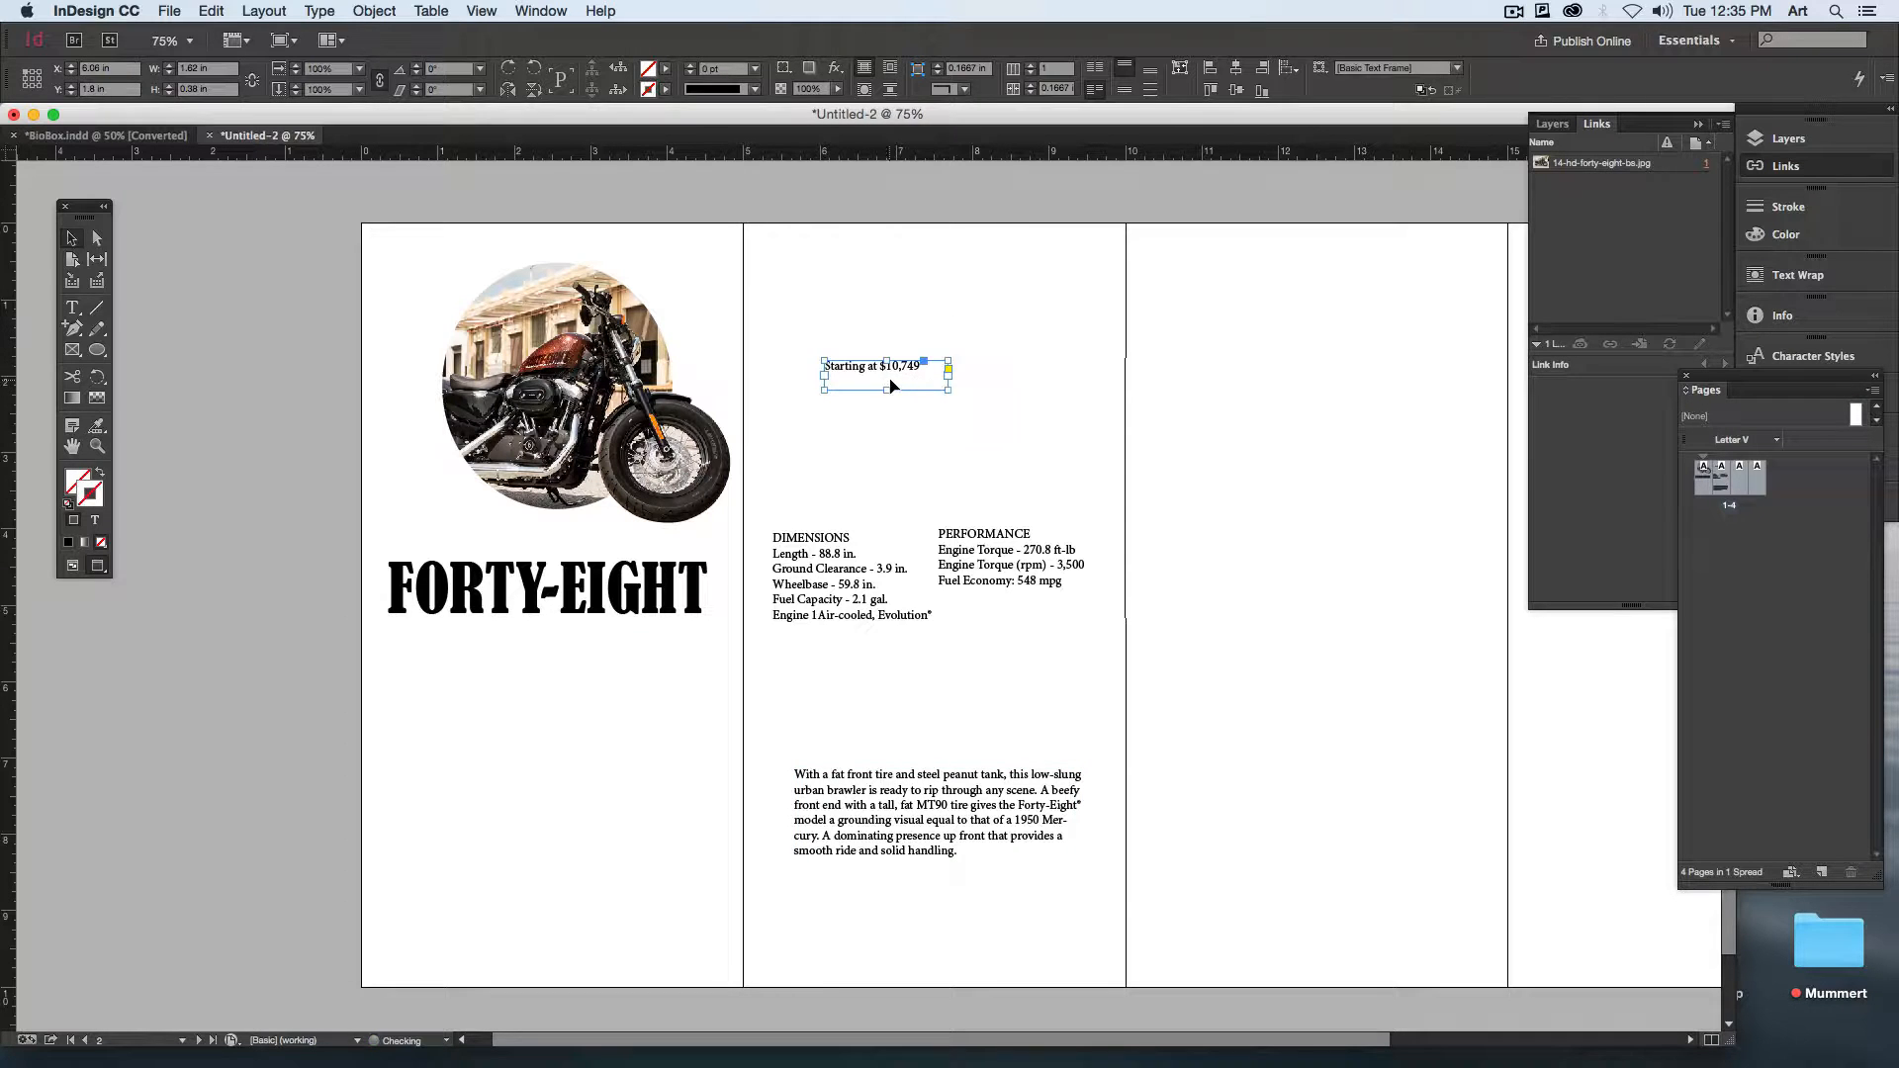
left_click_drag(875, 395, 510, 713)
left_click(506, 585)
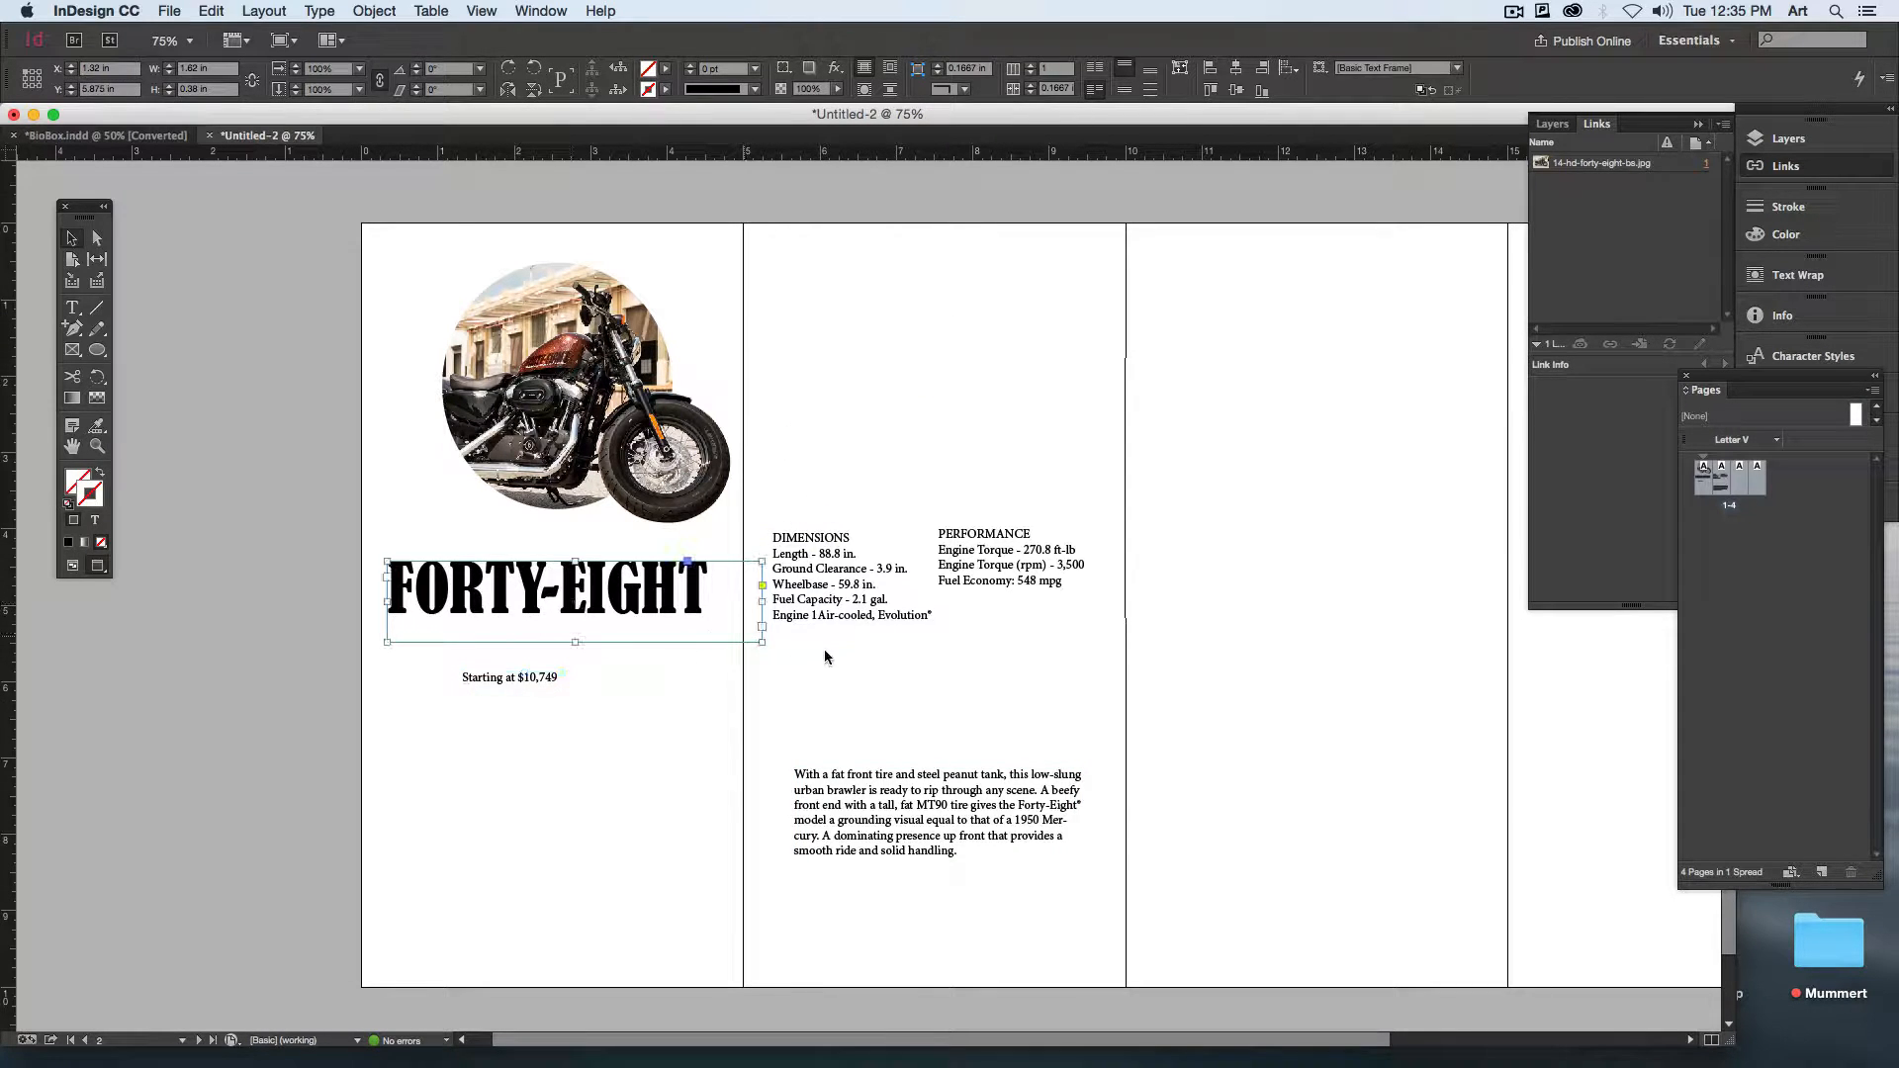
left_click(524, 696)
left_click_drag(591, 708, 718, 732)
Step: Break the price text so $10,749 sits on its own line, and enlarge both lines to 28.84 pt
double_click(578, 676)
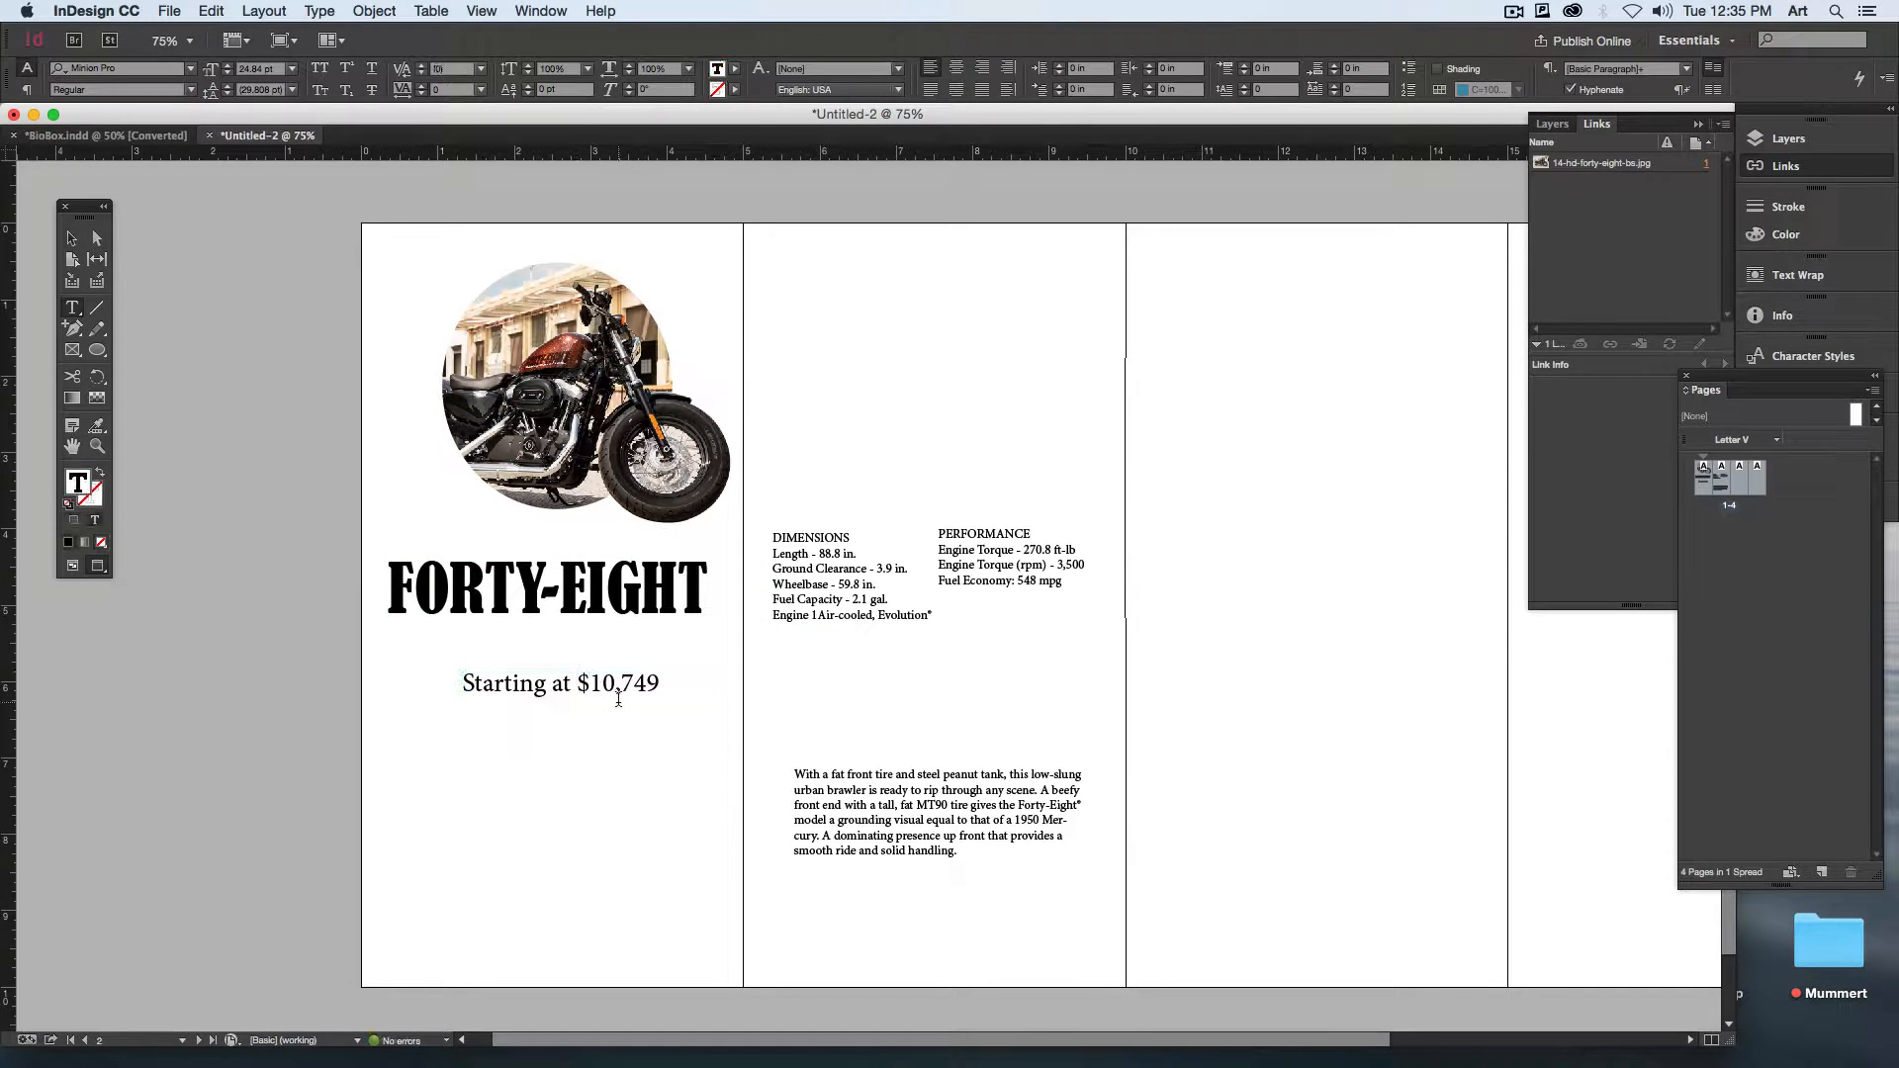
key("Return")
key("super+a")
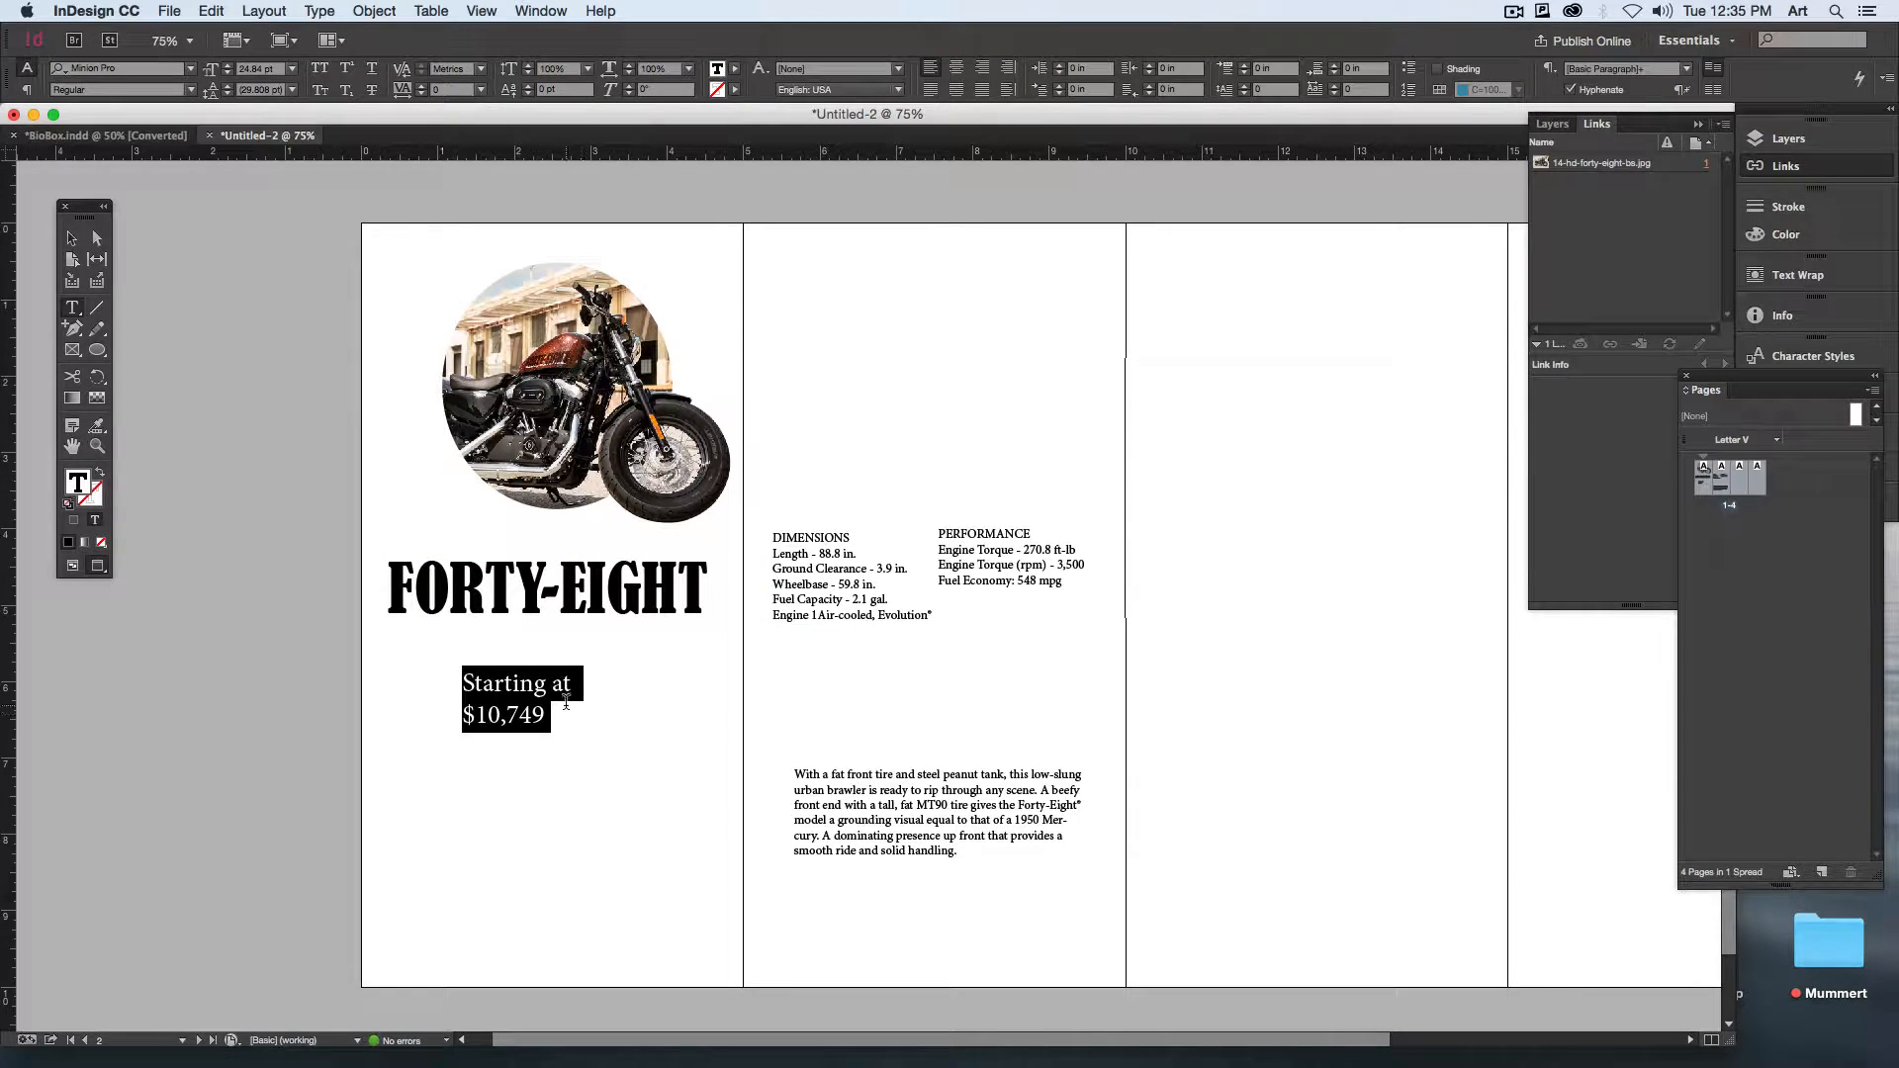
key("super+shift+period")
key("super+shift+period")
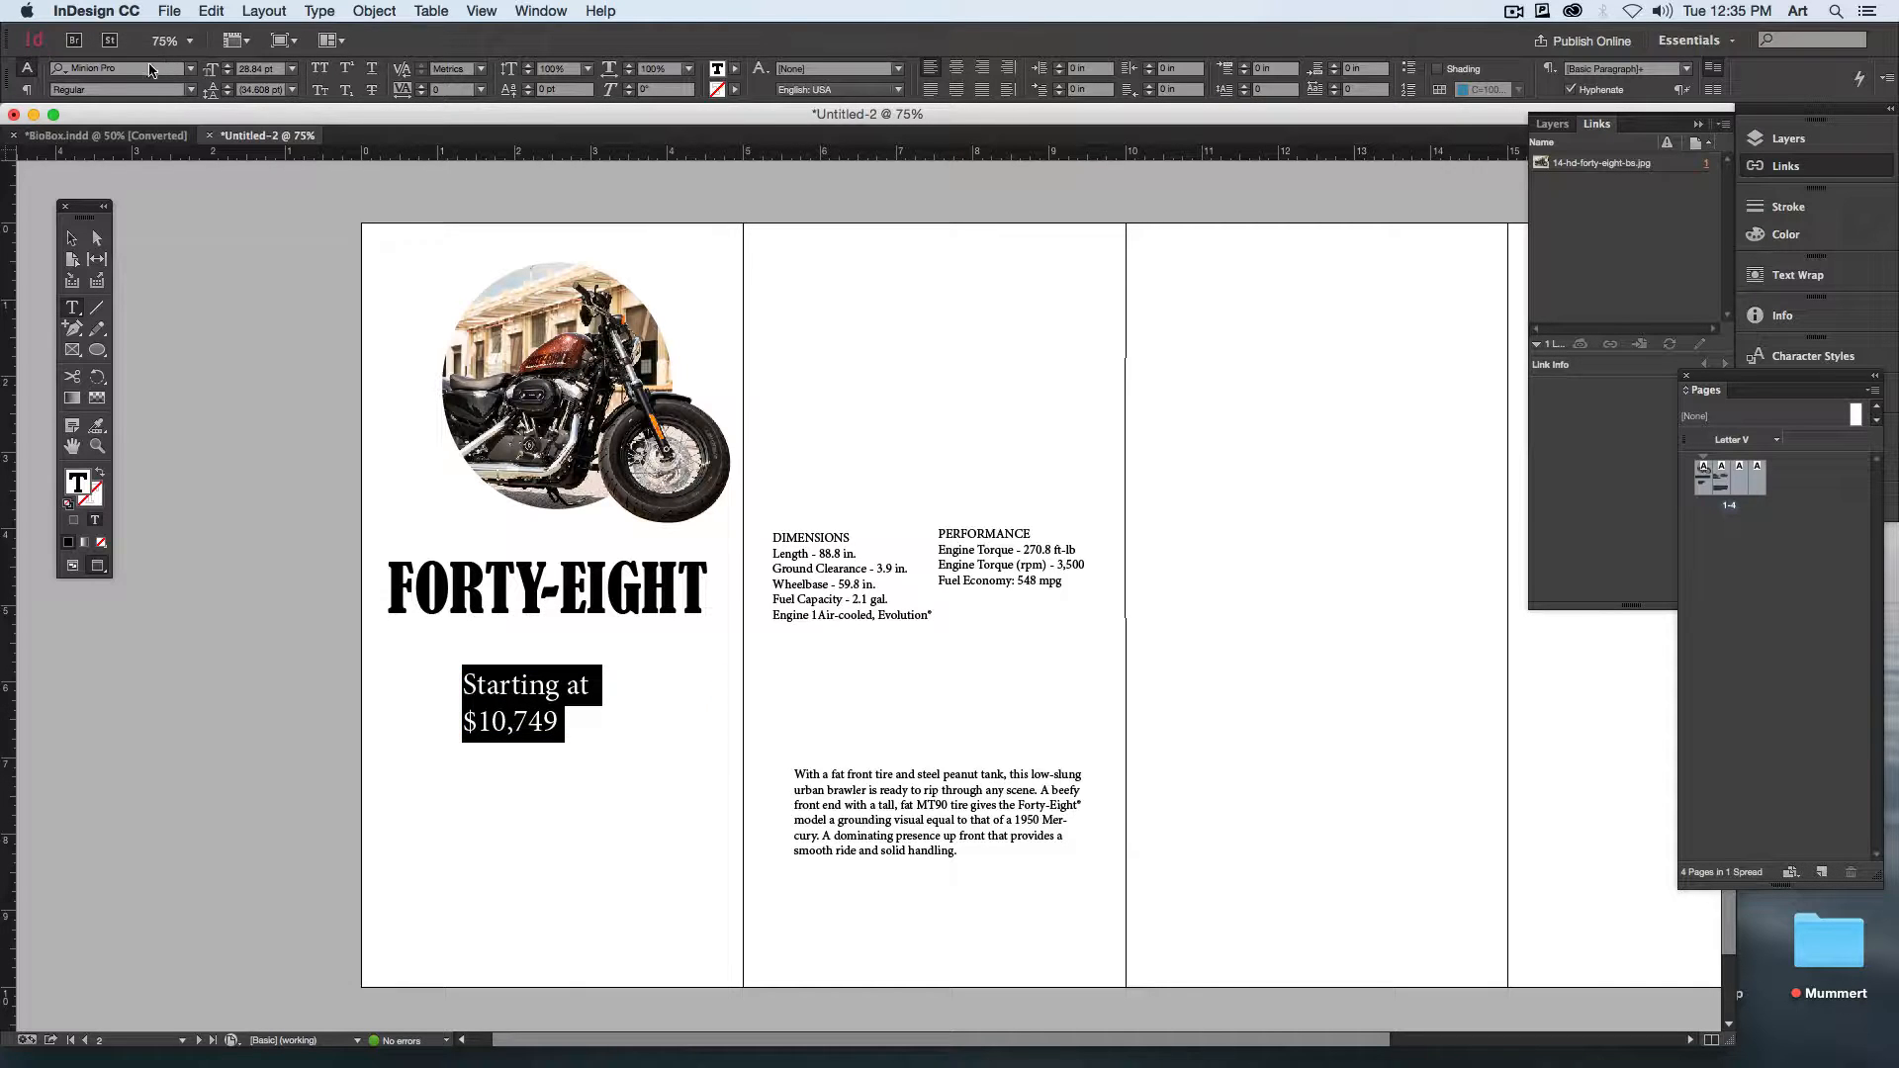
Step: Set both lines of the price text in Avenir 45 Book
left_click(149, 71)
type("av")
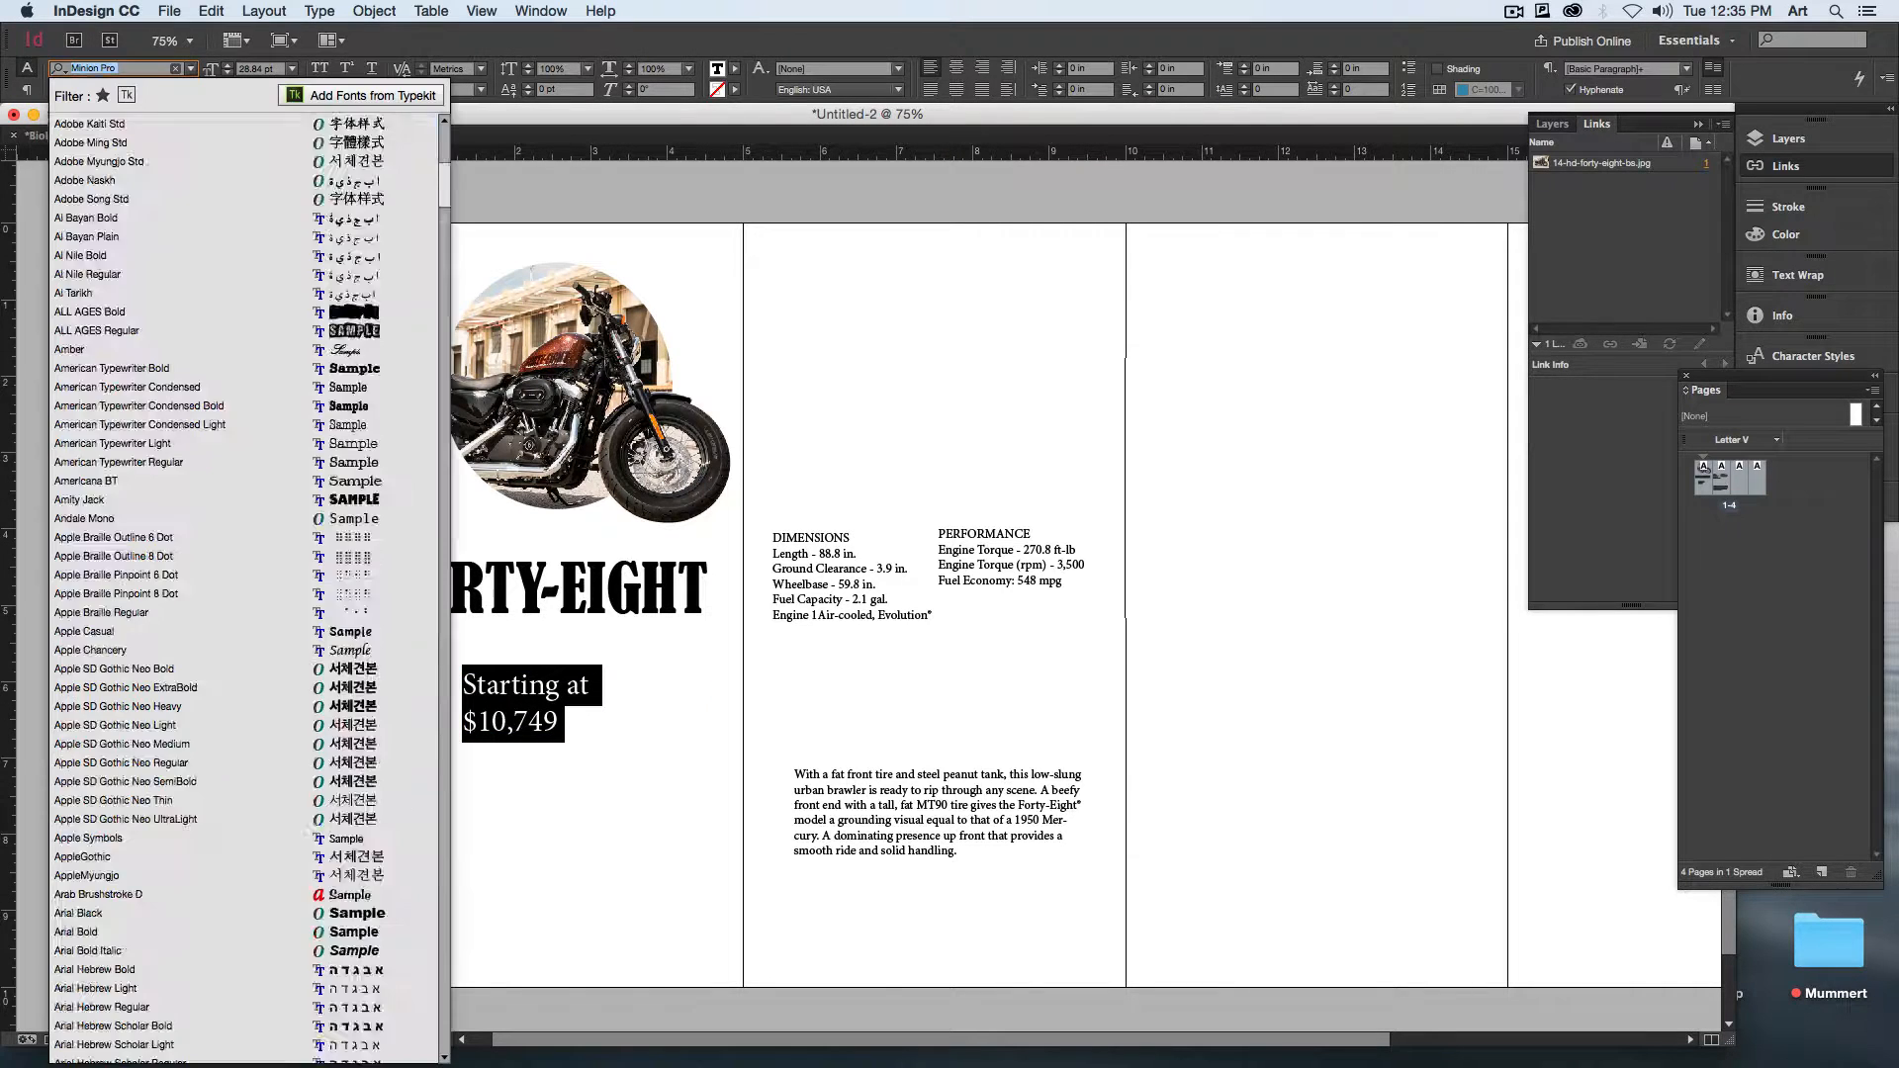
type("in")
key("BackSpace")
key("BackSpace")
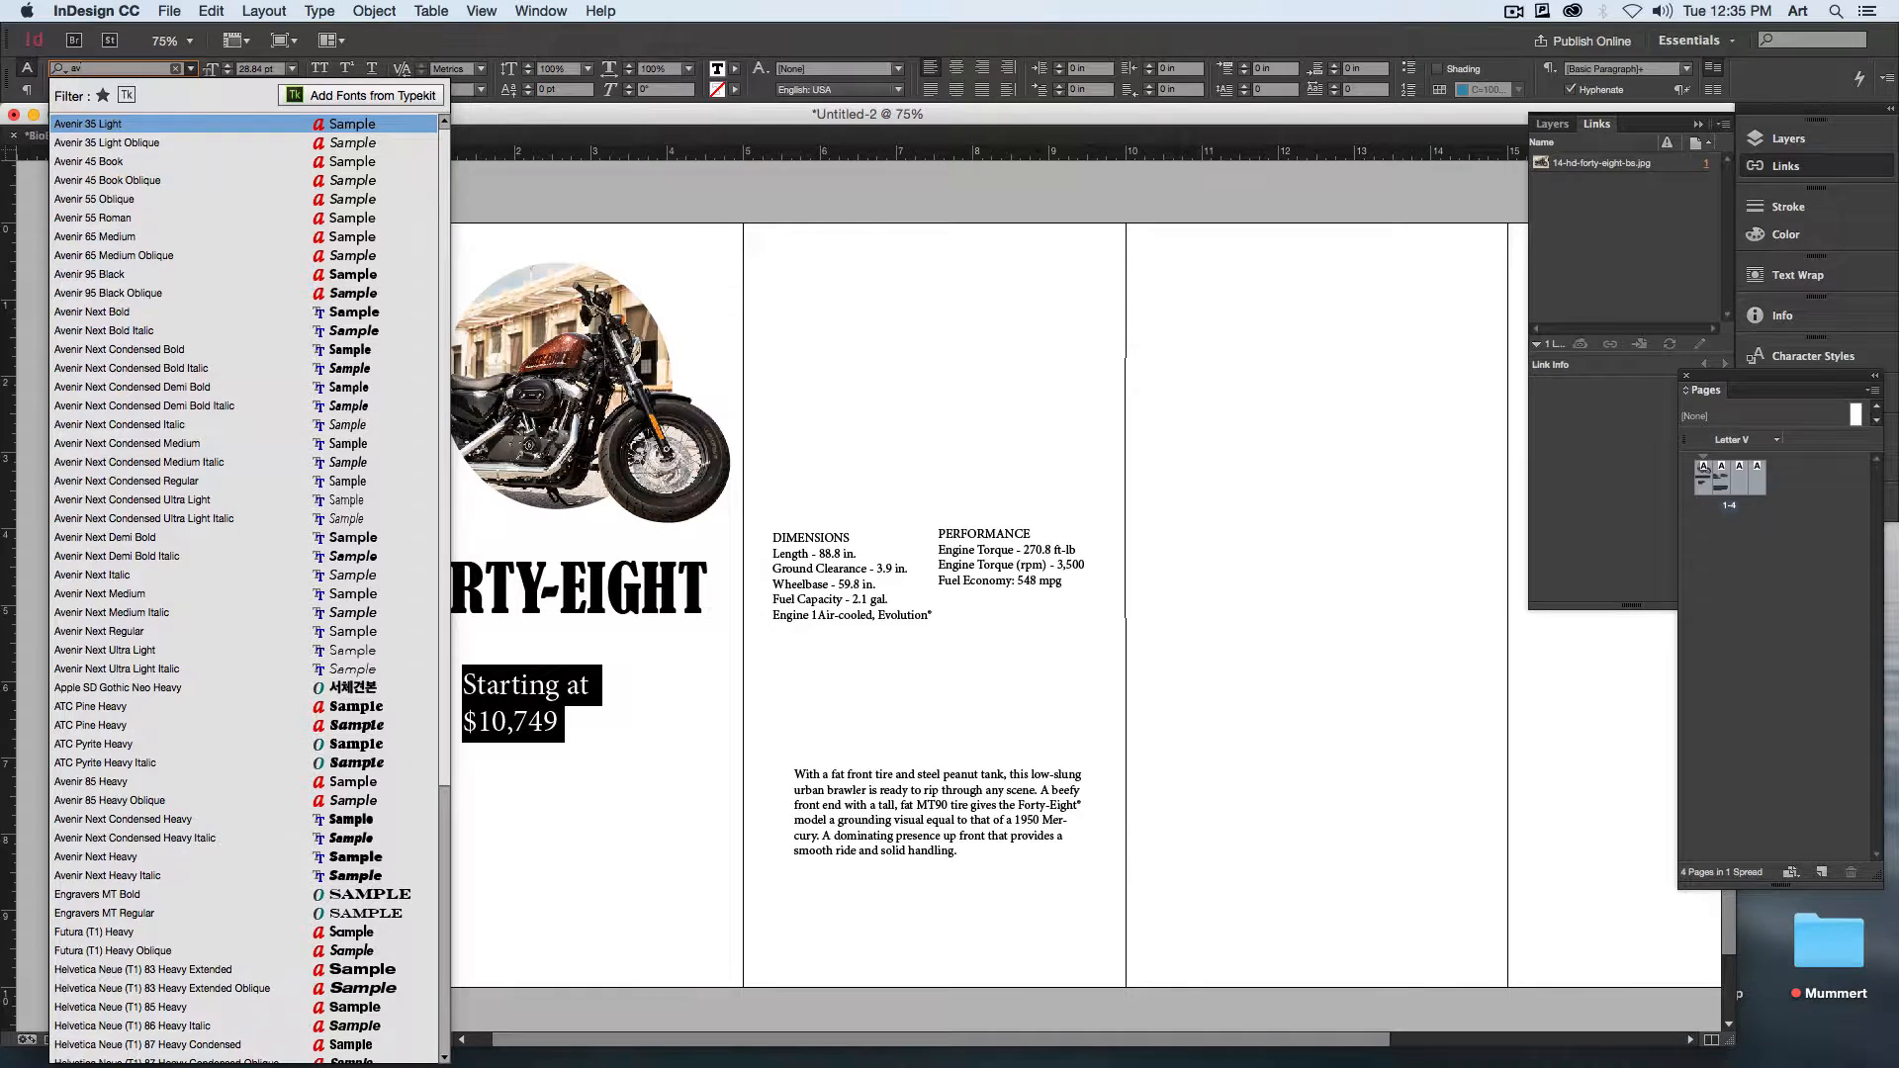
key("Down")
key("Down")
key("Return")
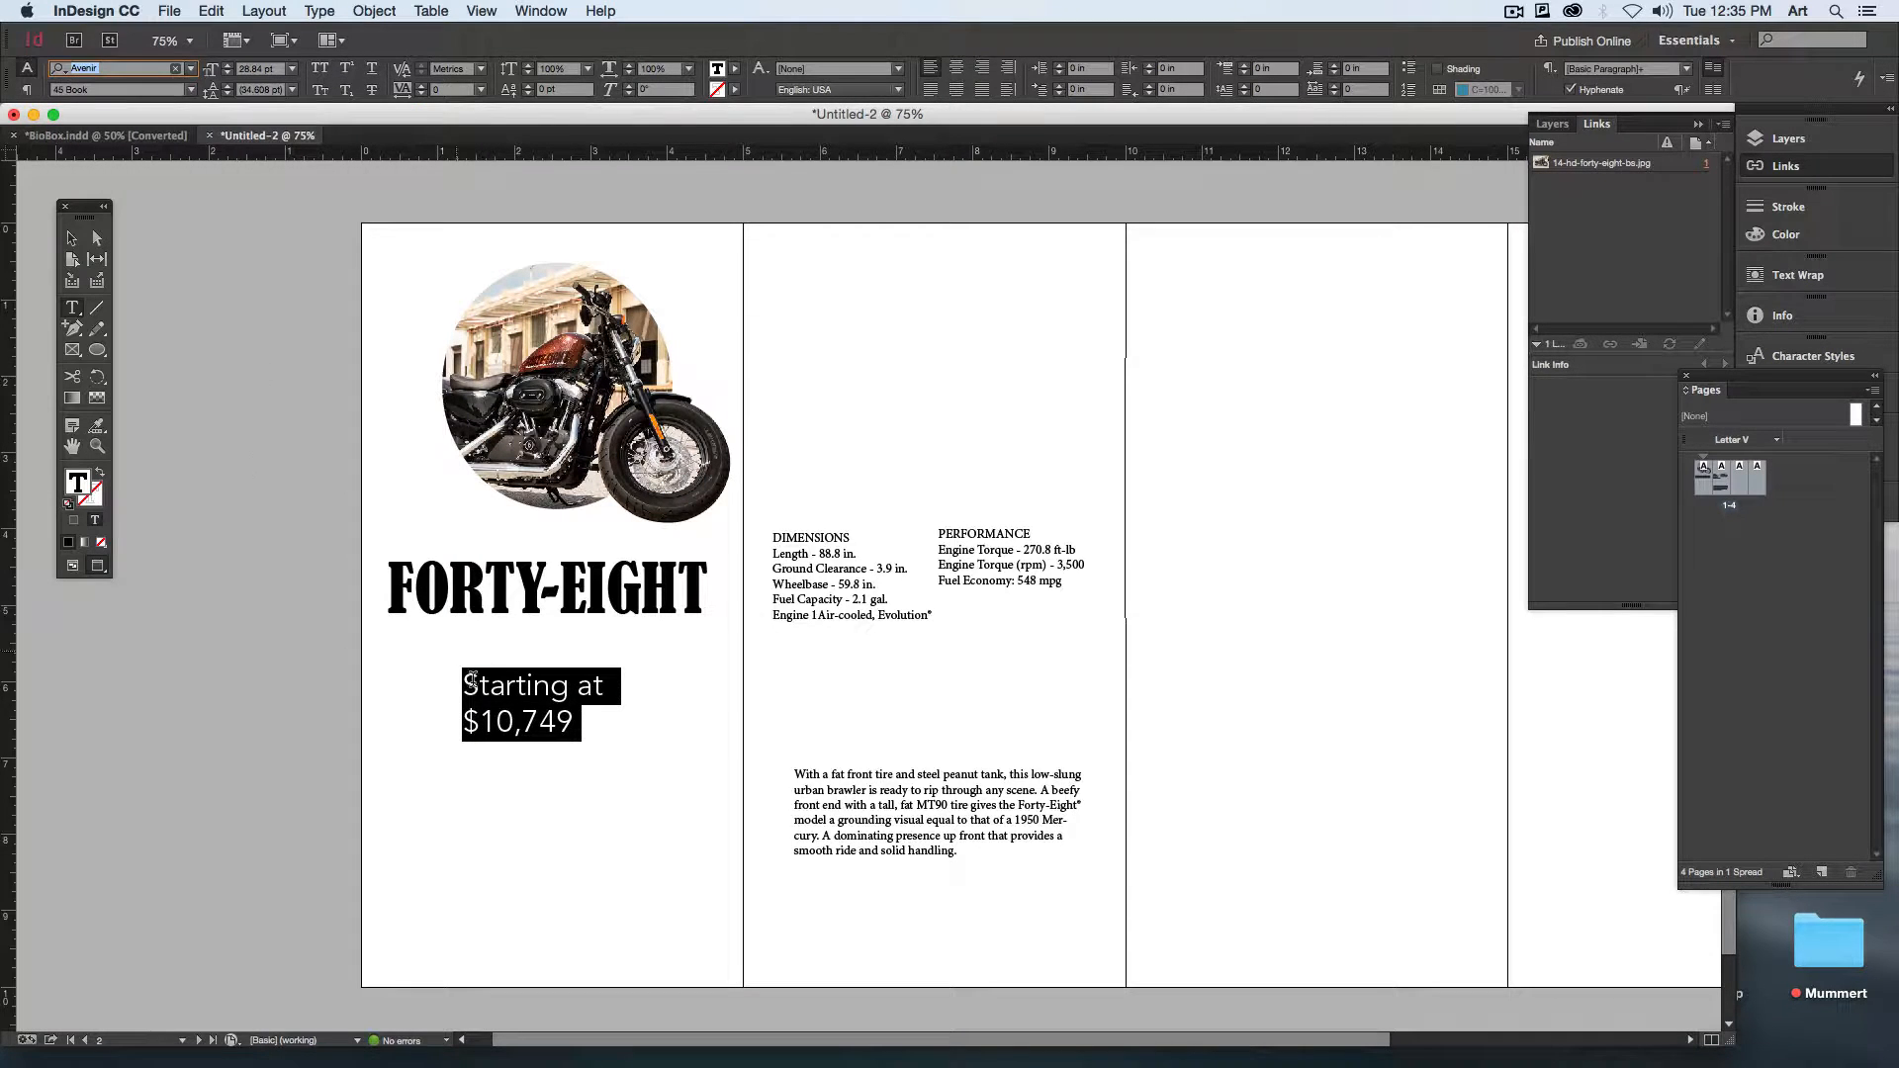
Step: Change the $10,749 line to the Avenir 95 Black style
left_click(485, 681)
triple_click(538, 708)
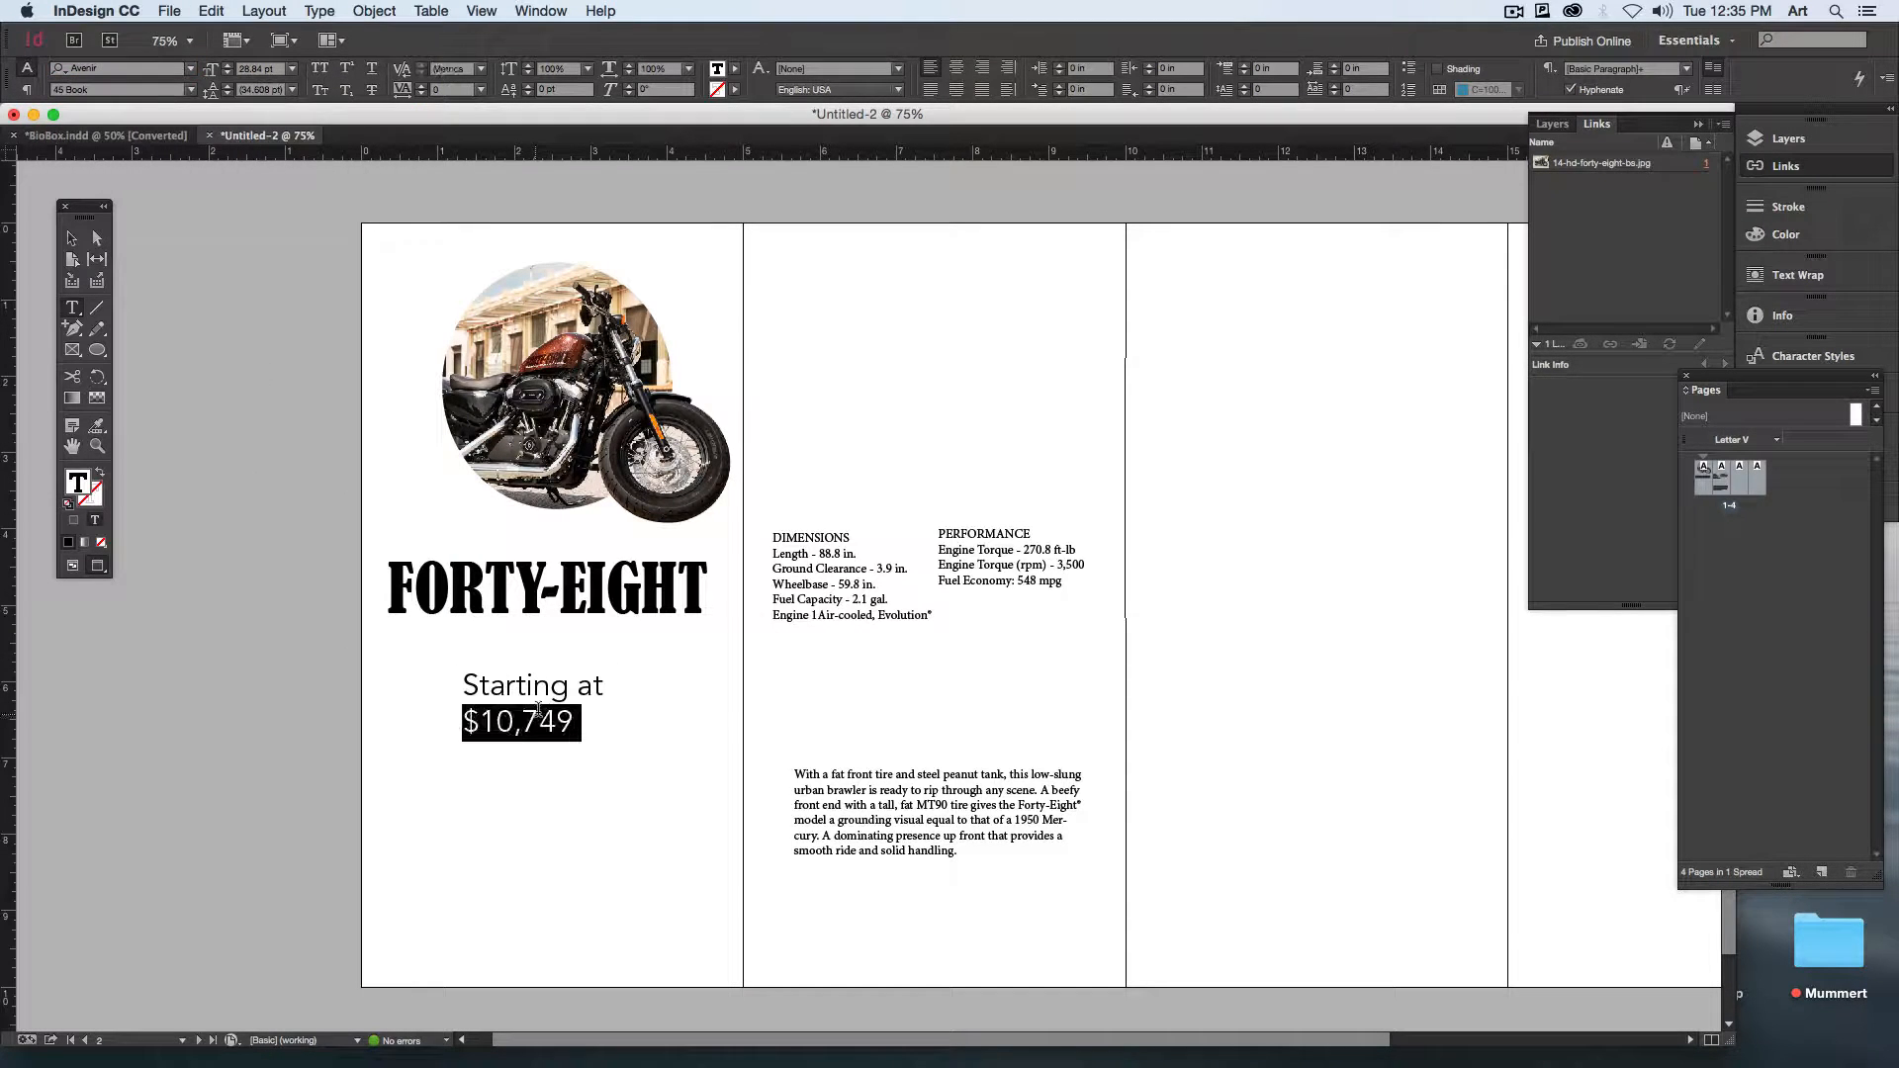
left_click(192, 90)
left_click(153, 317)
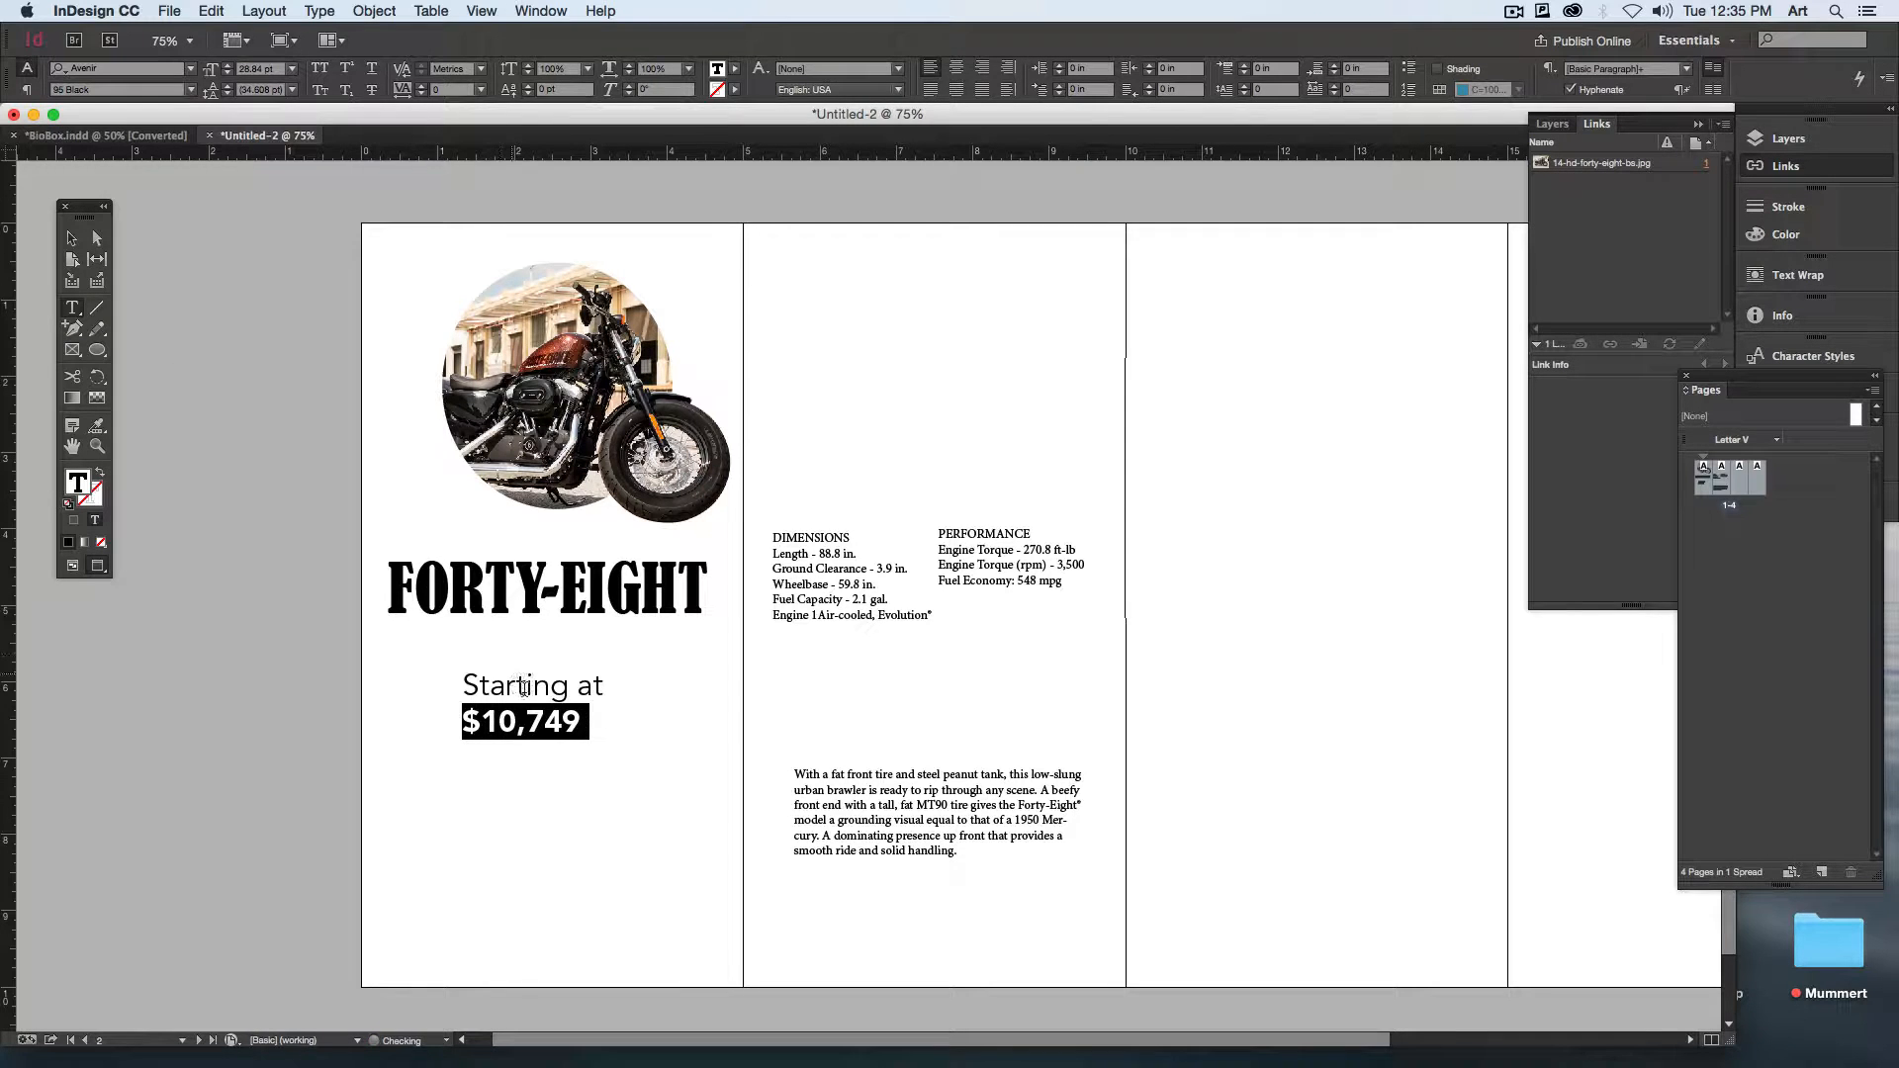
Step: Reduce the "Starting at" line to 22.84 pt
left_click_drag(593, 688, 421, 689)
key("shift+Right")
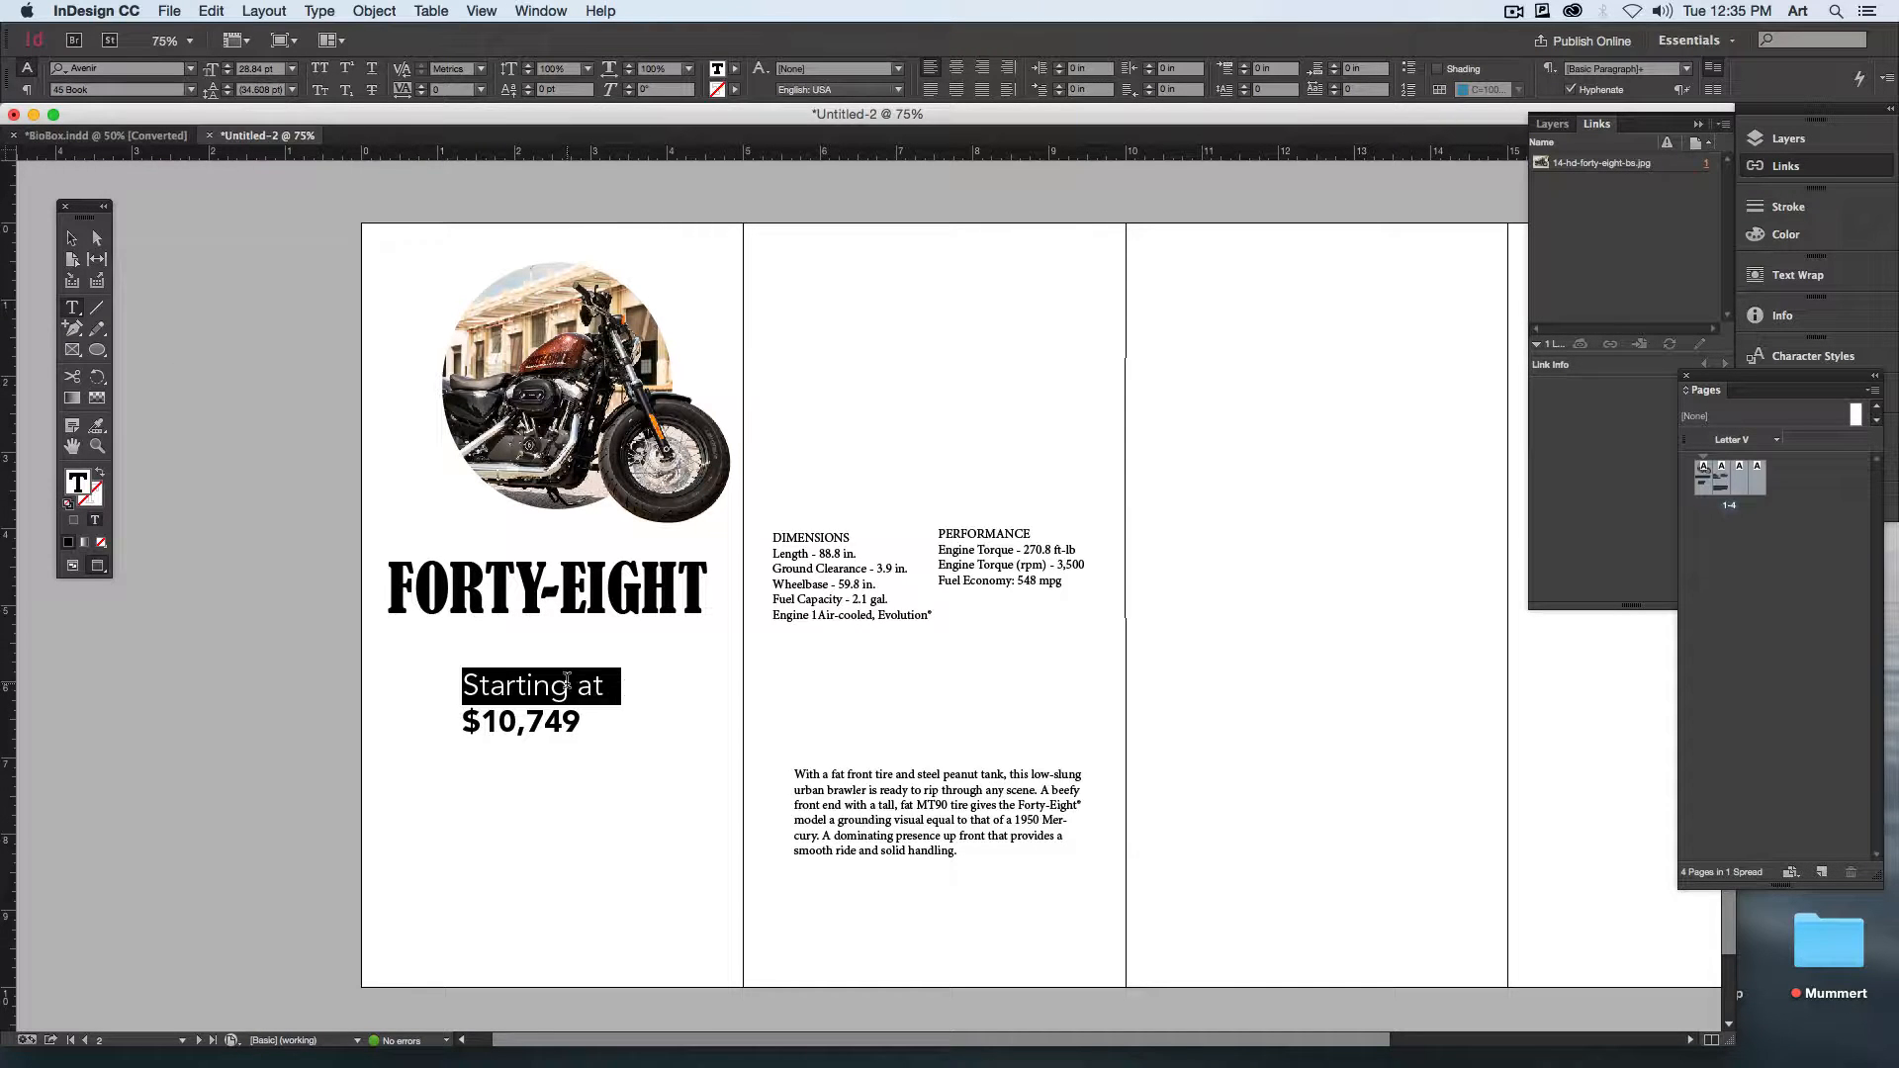
key("super+shift+comma")
key("super+shift+comma")
key("super+shift+comma")
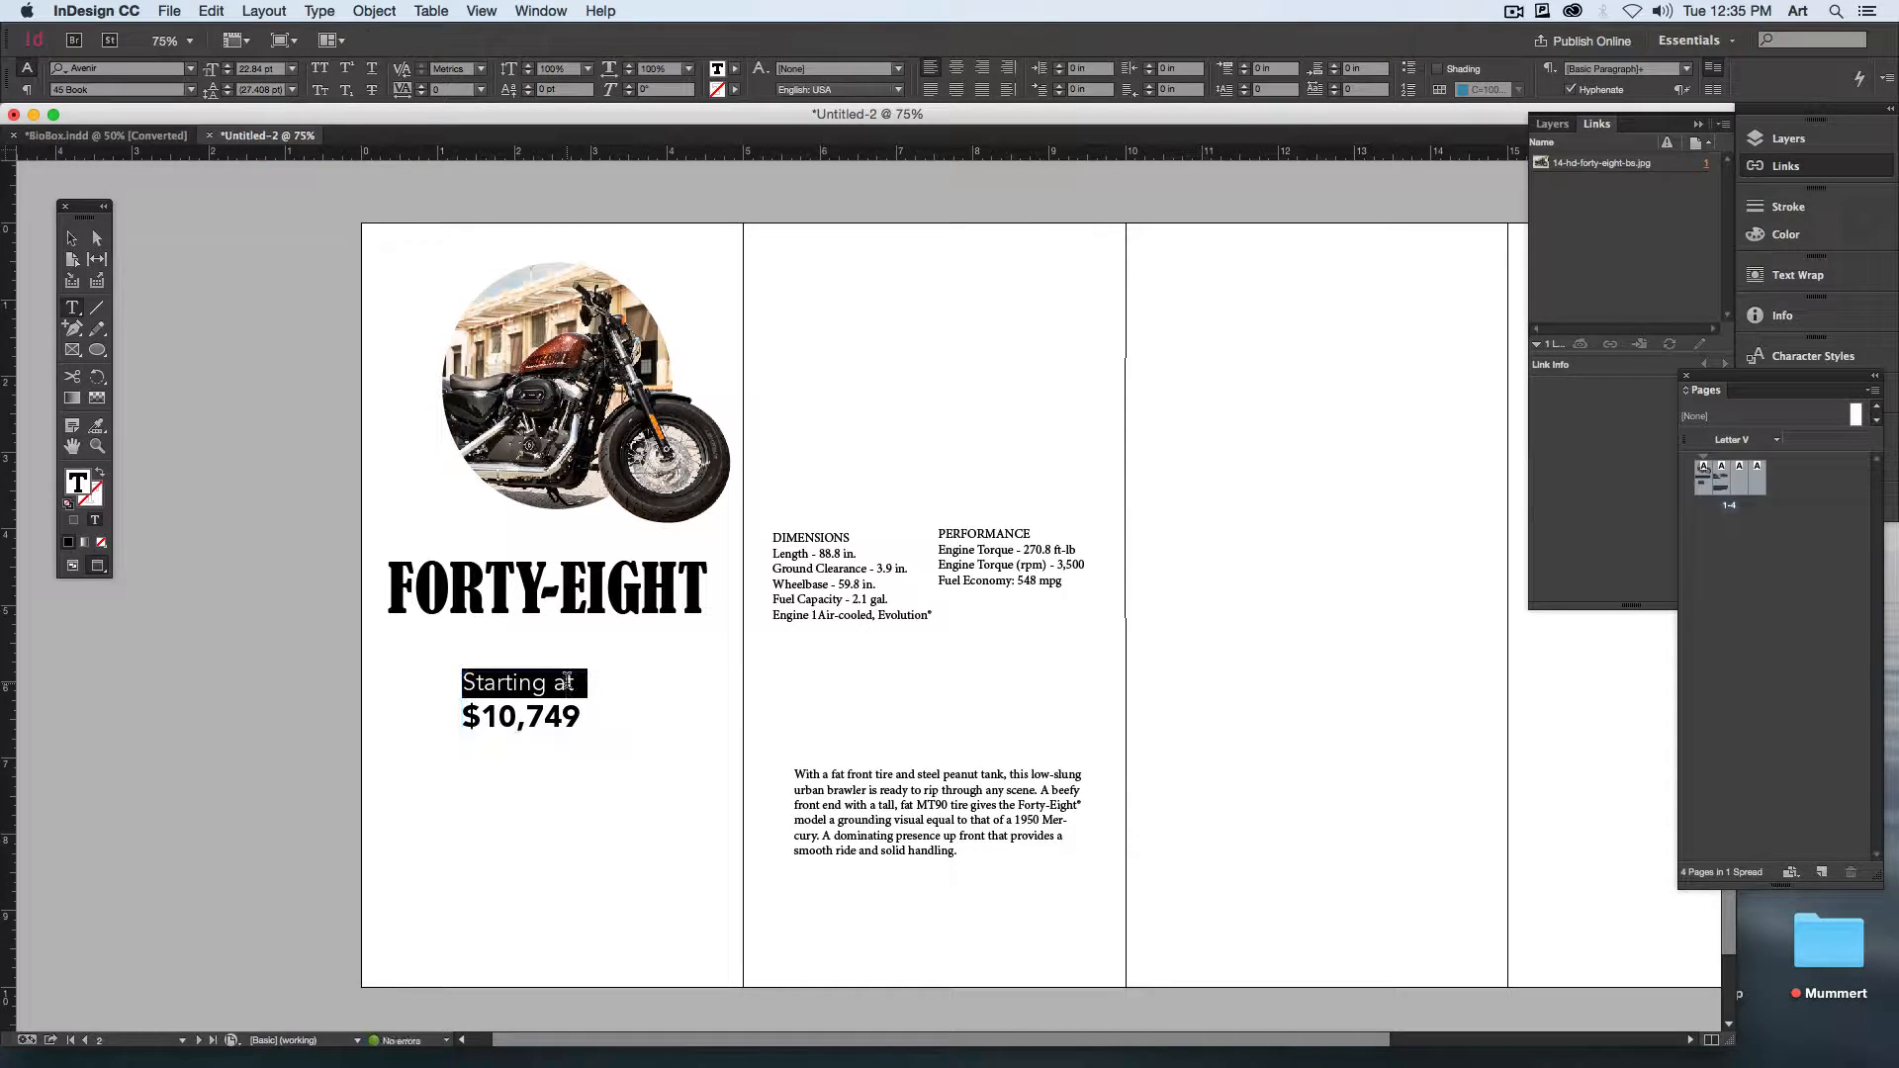
Step: Narrow the price frame around its text and move it up beneath the right half of the FORTY-EIGHT heading
left_click(73, 241)
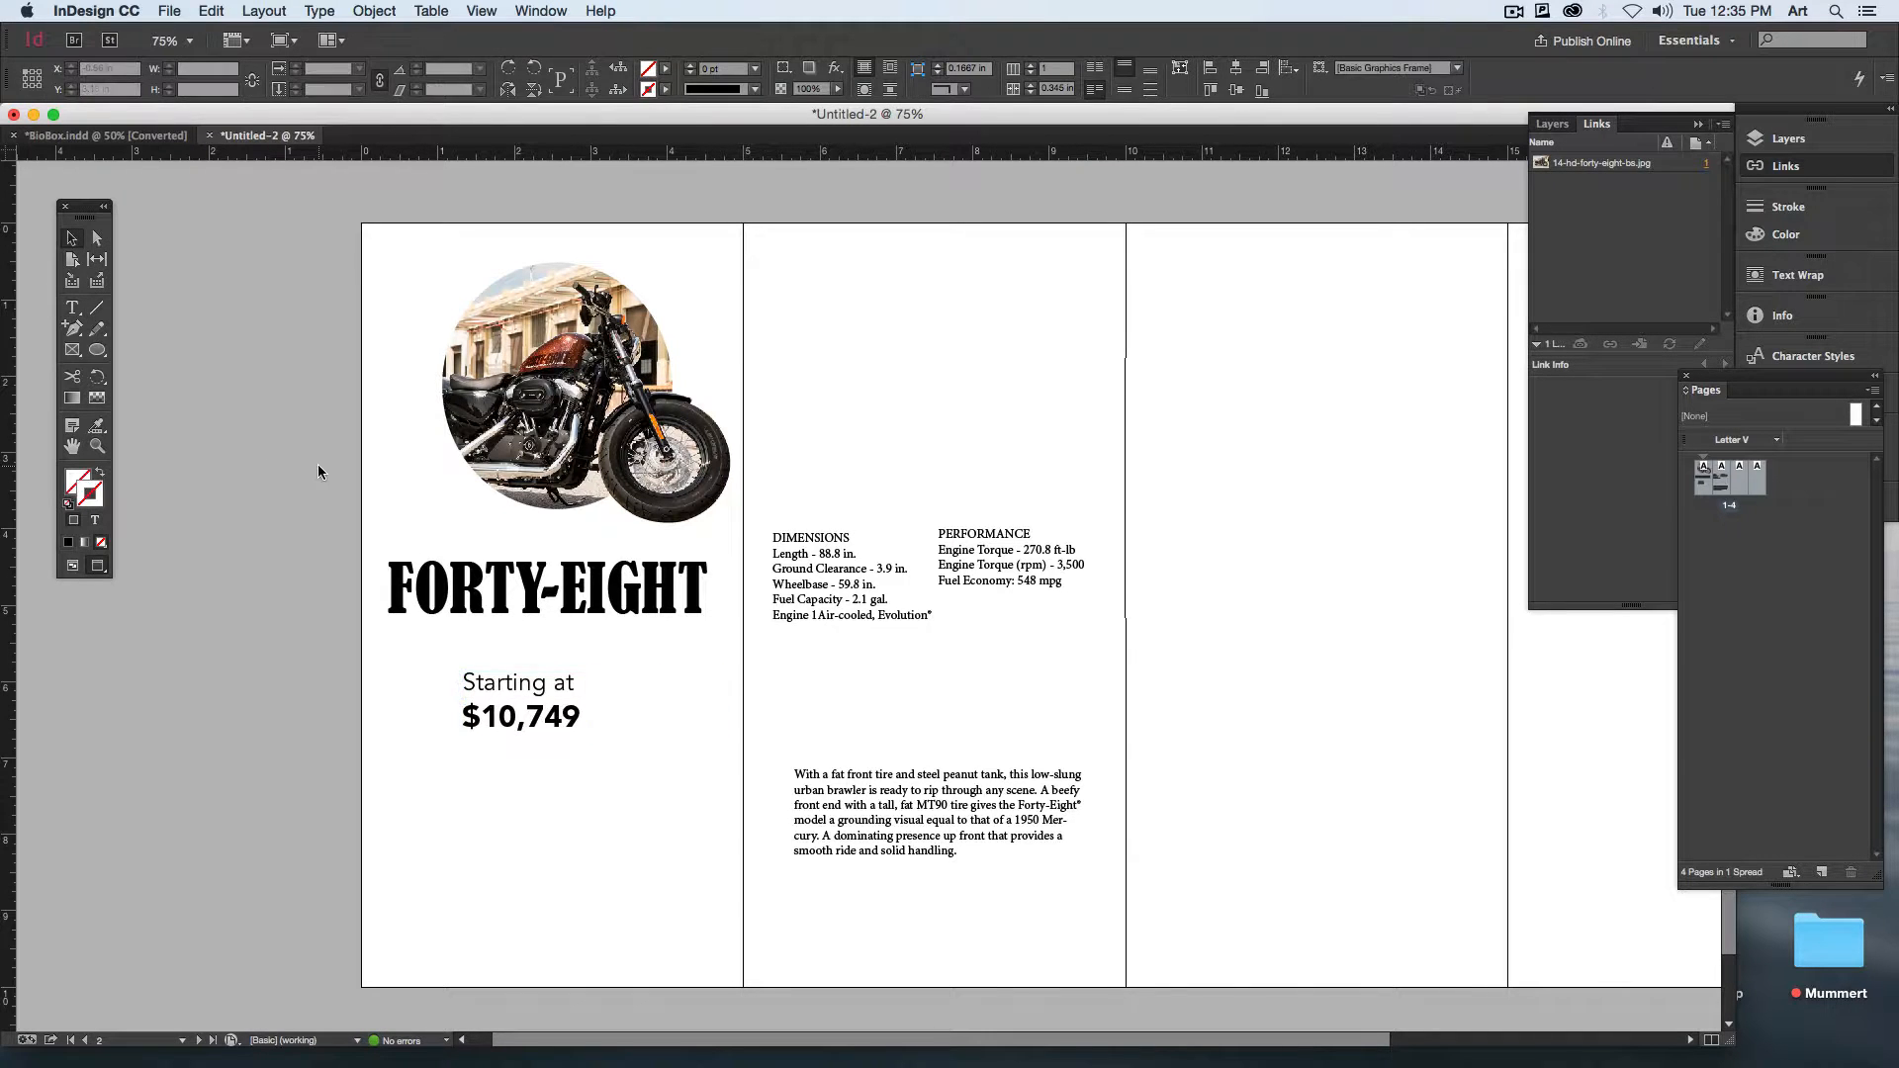
left_click(638, 720)
left_click_drag(723, 738, 607, 740)
left_click(475, 814)
scroll(691, 817, "down", 1)
scroll(691, 817, "left", 1)
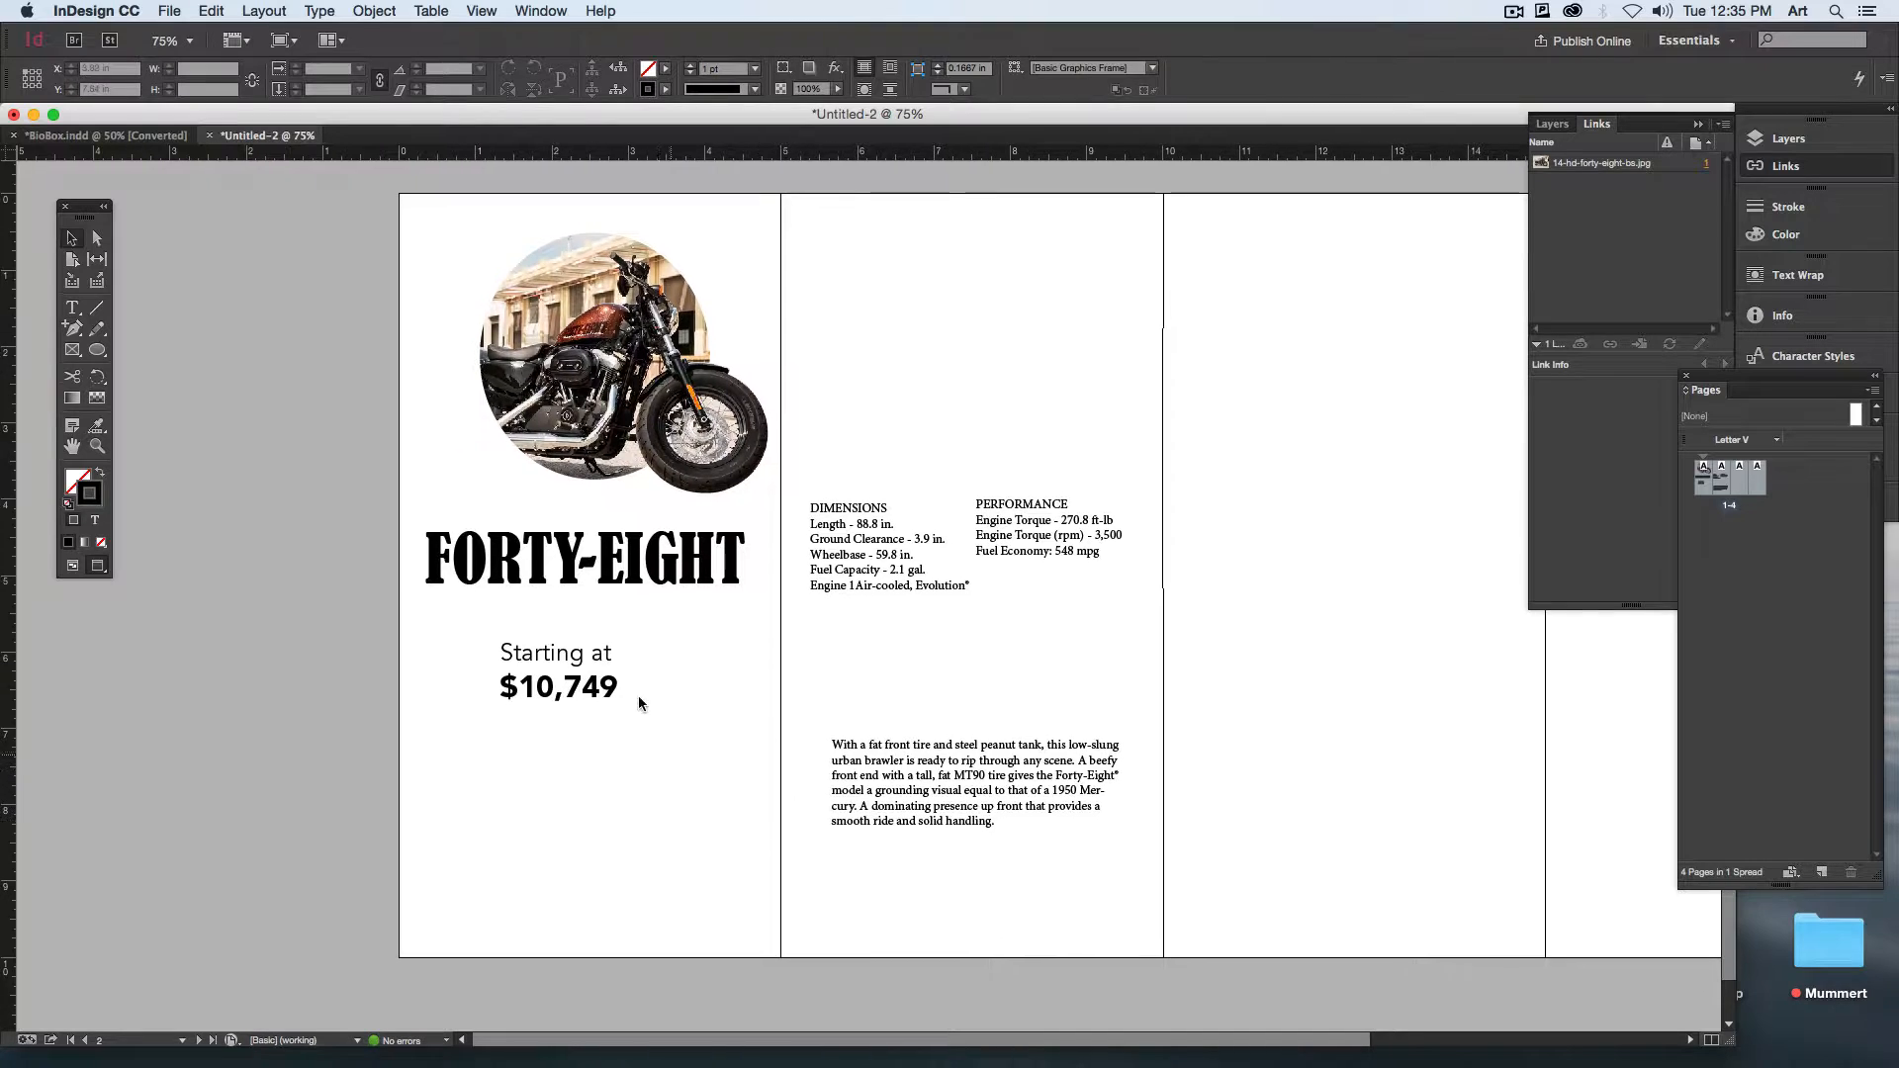
left_click_drag(615, 664, 710, 630)
left_click(870, 643)
Step: Tighten the leading of the two price lines to about 28 pt so they sit close without overlapping
double_click(676, 691)
key("super+a")
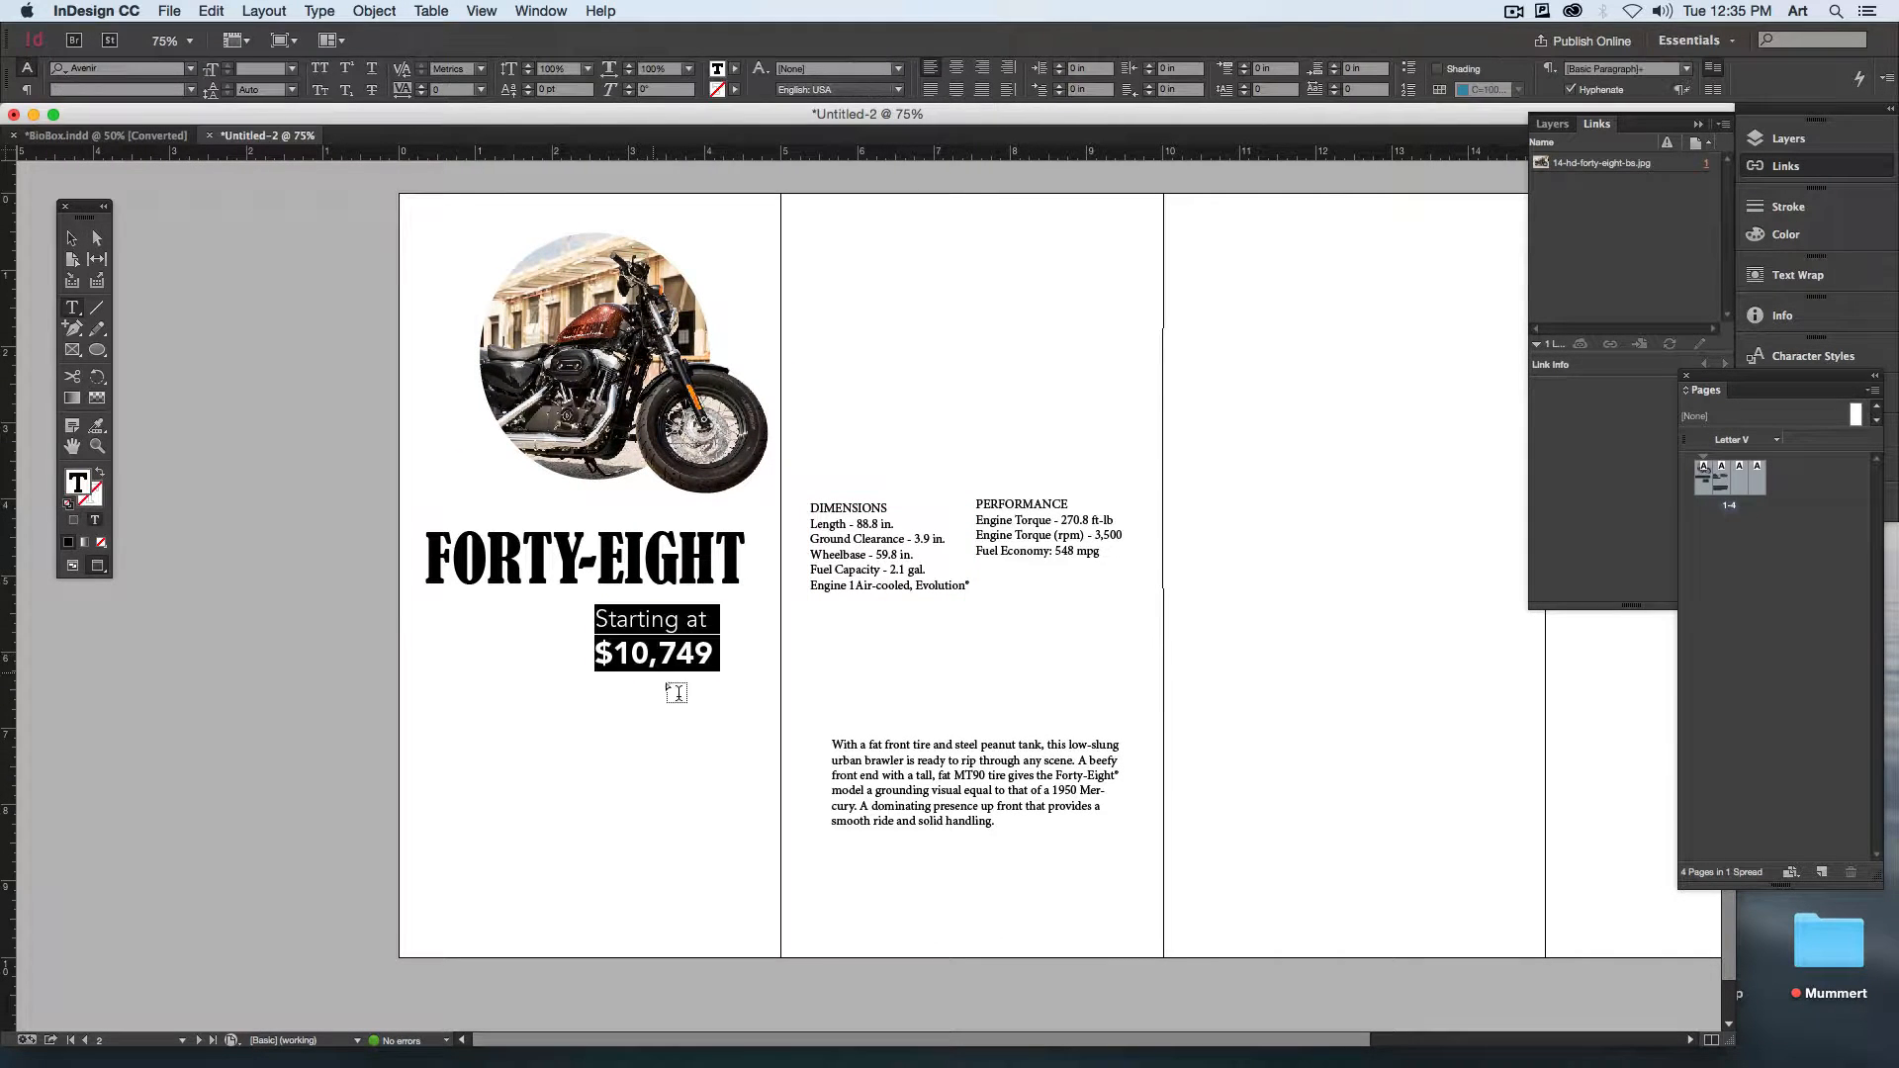
left_click(292, 90)
left_click(280, 231)
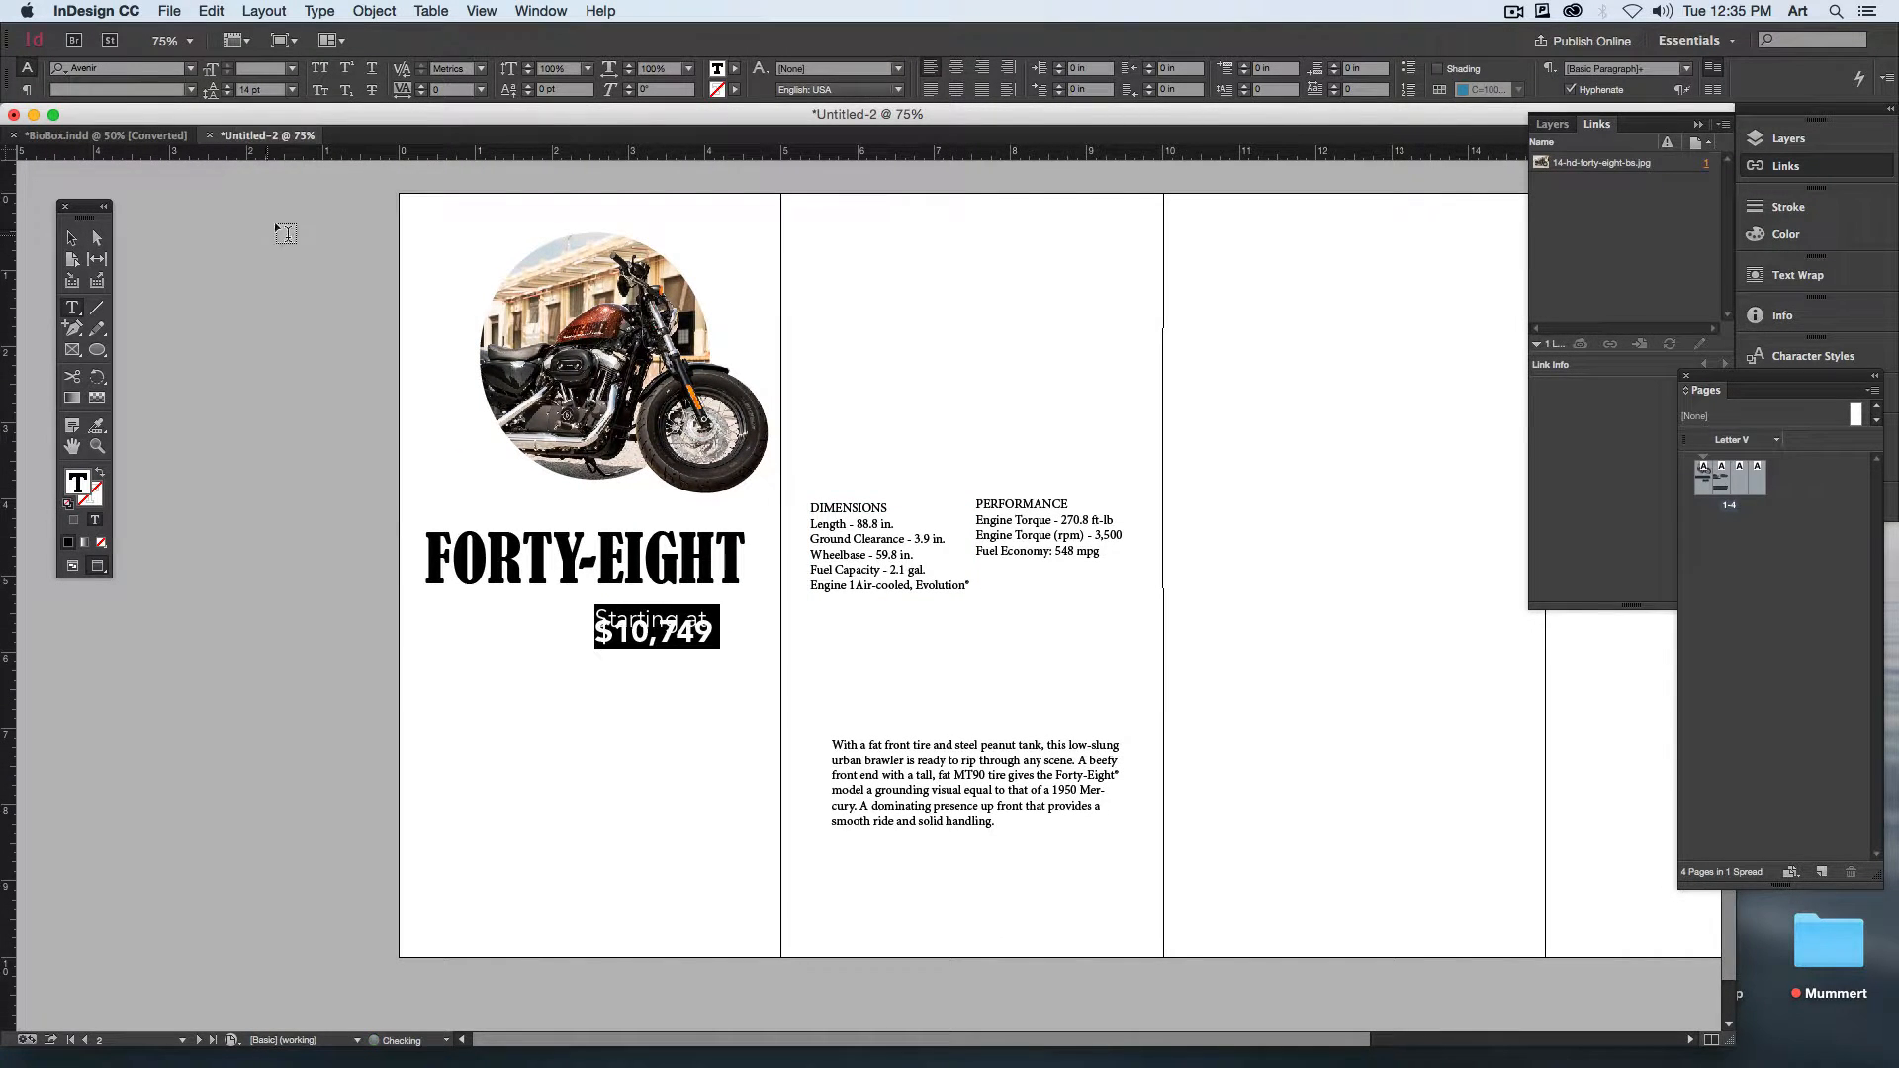
left_click(256, 90)
key("Up")
key("Up")
key("Up")
key("Up")
key("Up")
key("Up")
key("Up")
key("Up")
key("Up")
key("Up")
key("Up")
key("Up")
key("Up")
key("Up")
key("Up")
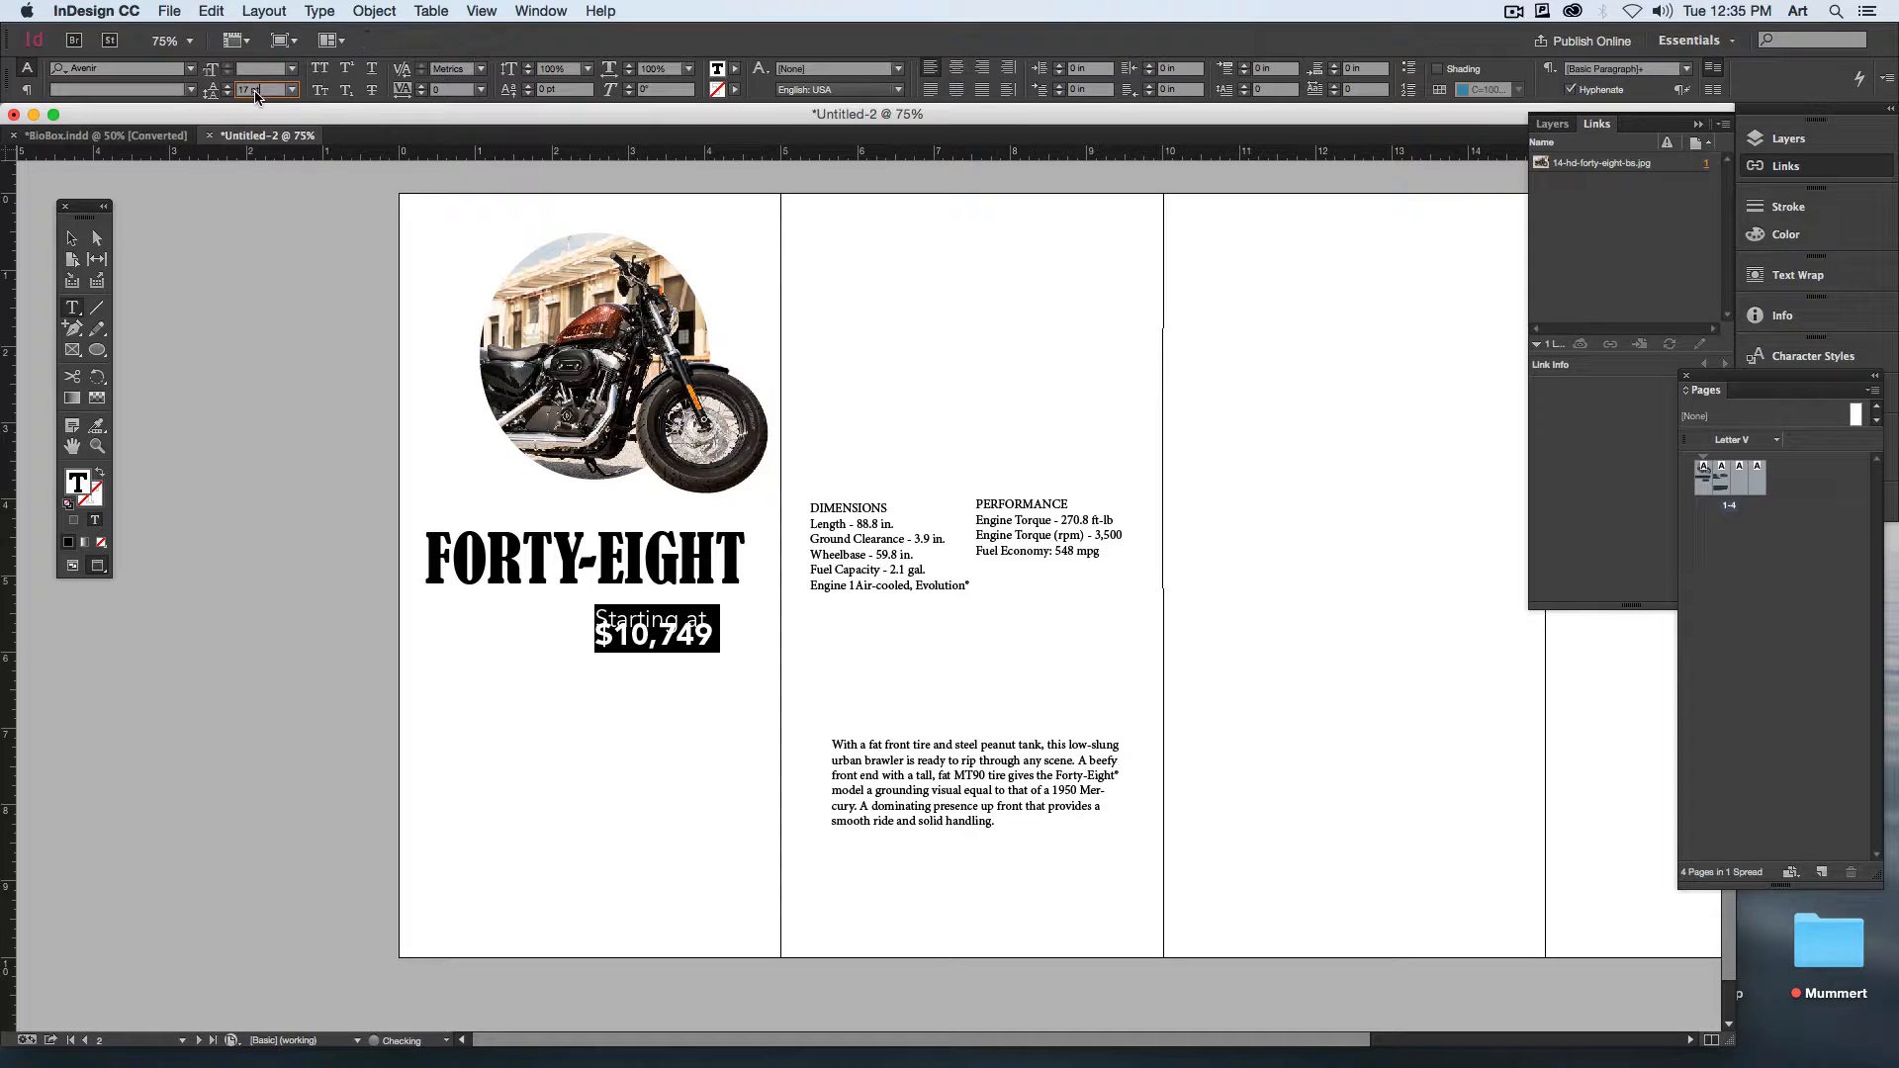
key("Up")
key("Up")
key("Up")
key("Up")
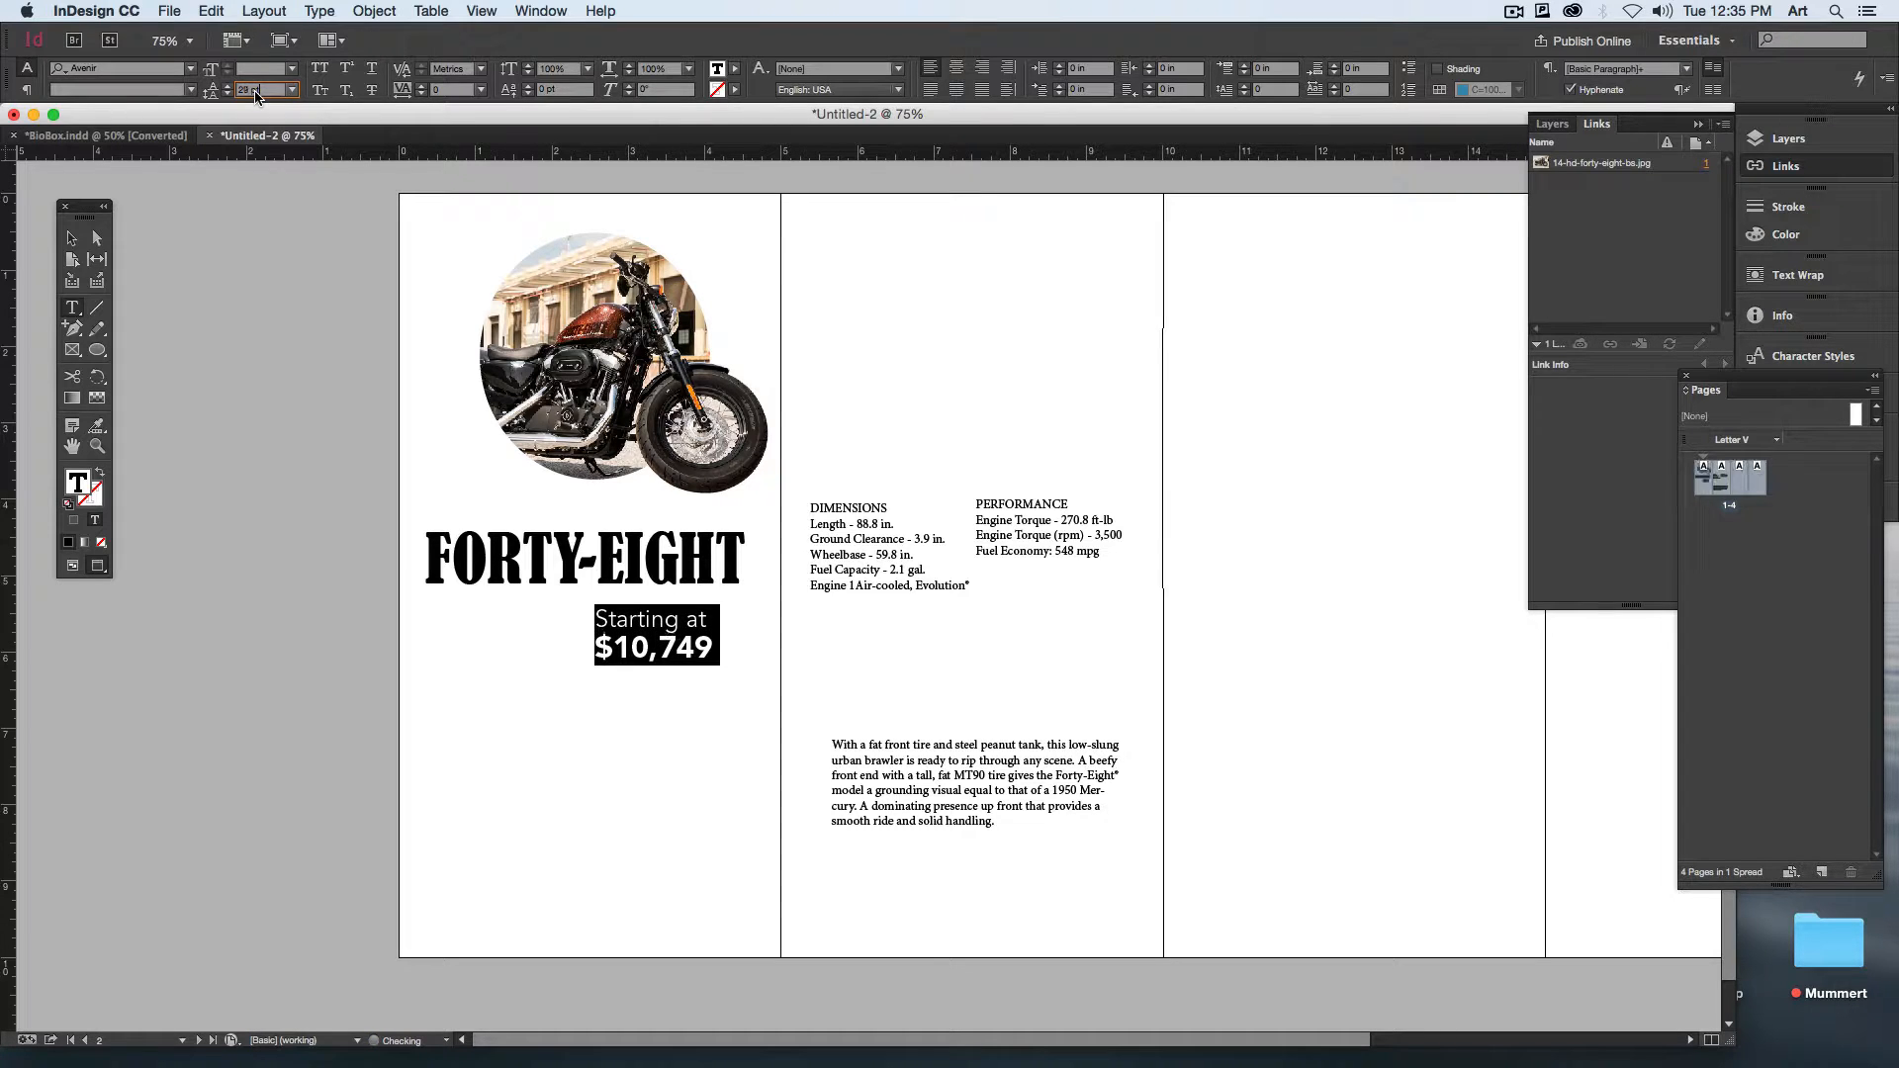
Step: Move the DIMENSIONS text frame onto the first page, below the $10,749 price
left_click(71, 238)
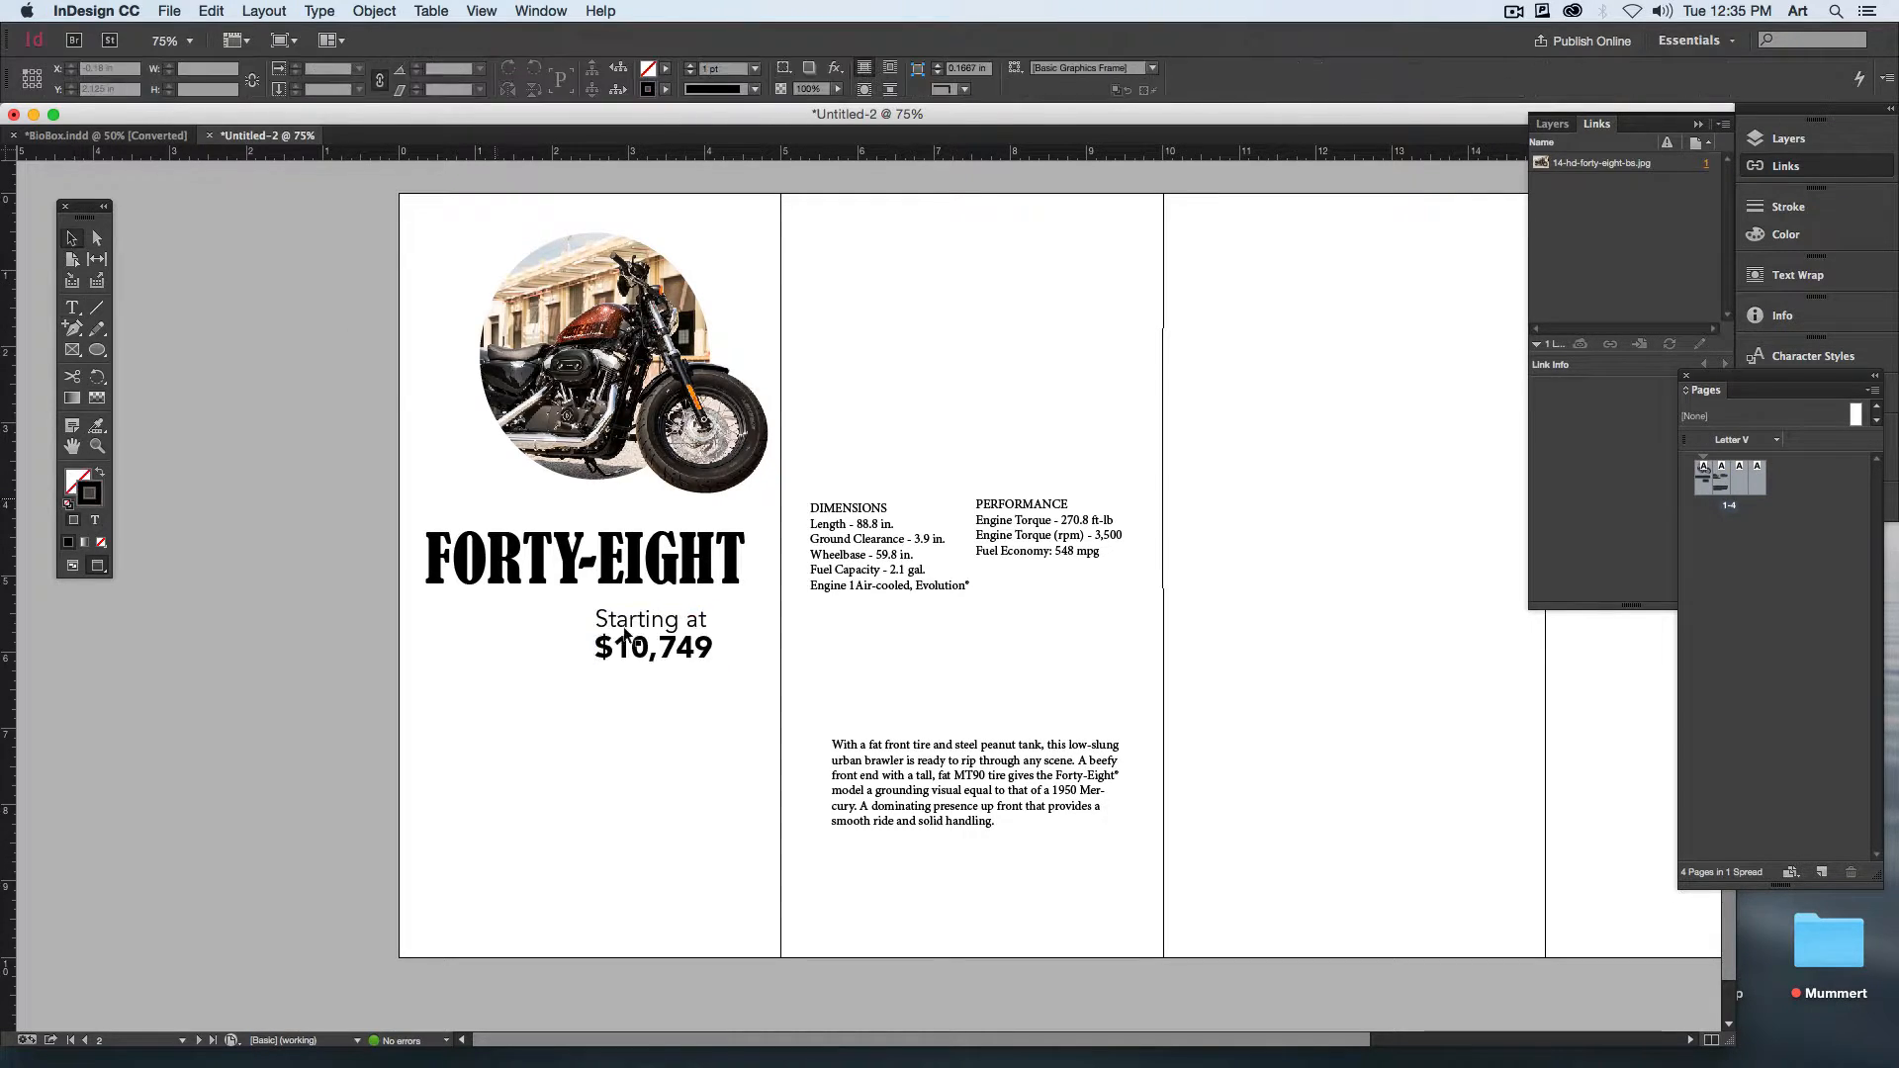
left_click(859, 574)
left_click_drag(803, 682, 528, 816)
Step: Set the DIMENSIONS heading in Avenir 45 Book
key("t")
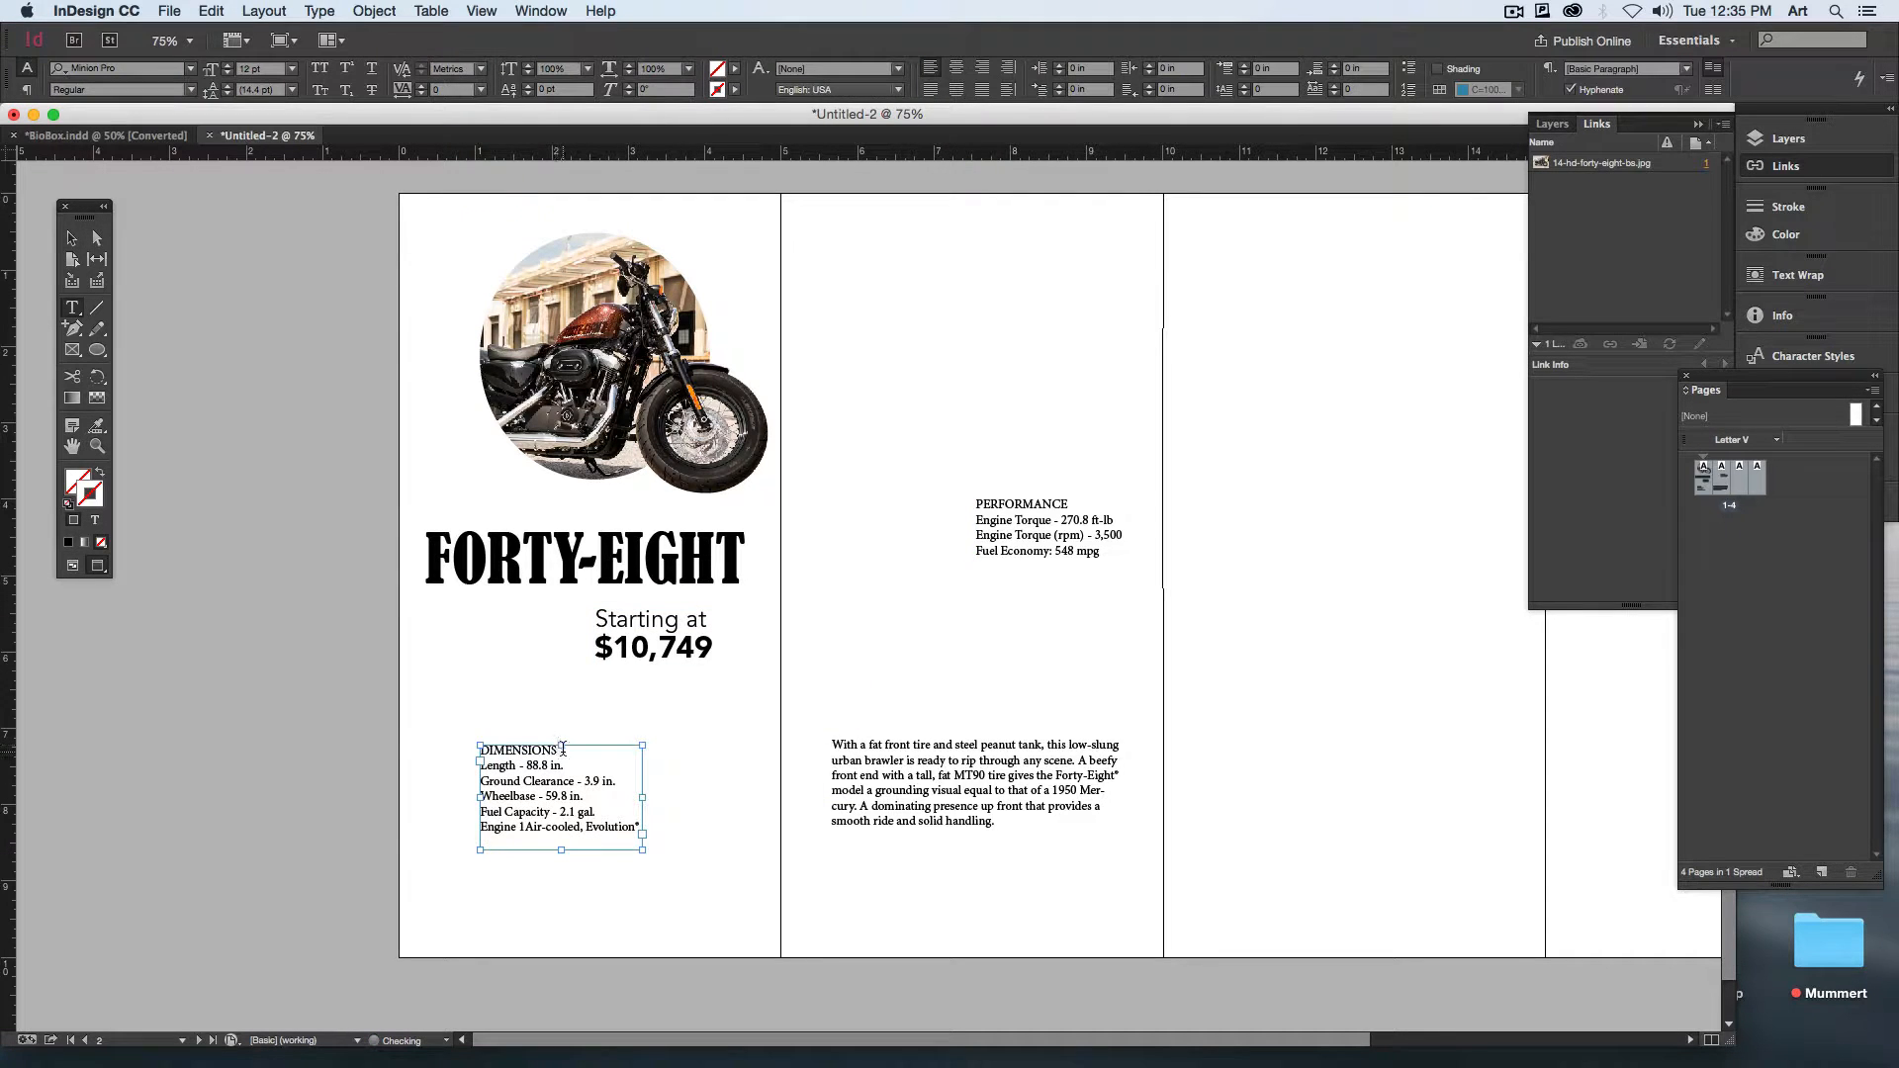
left_click_drag(561, 749, 425, 718)
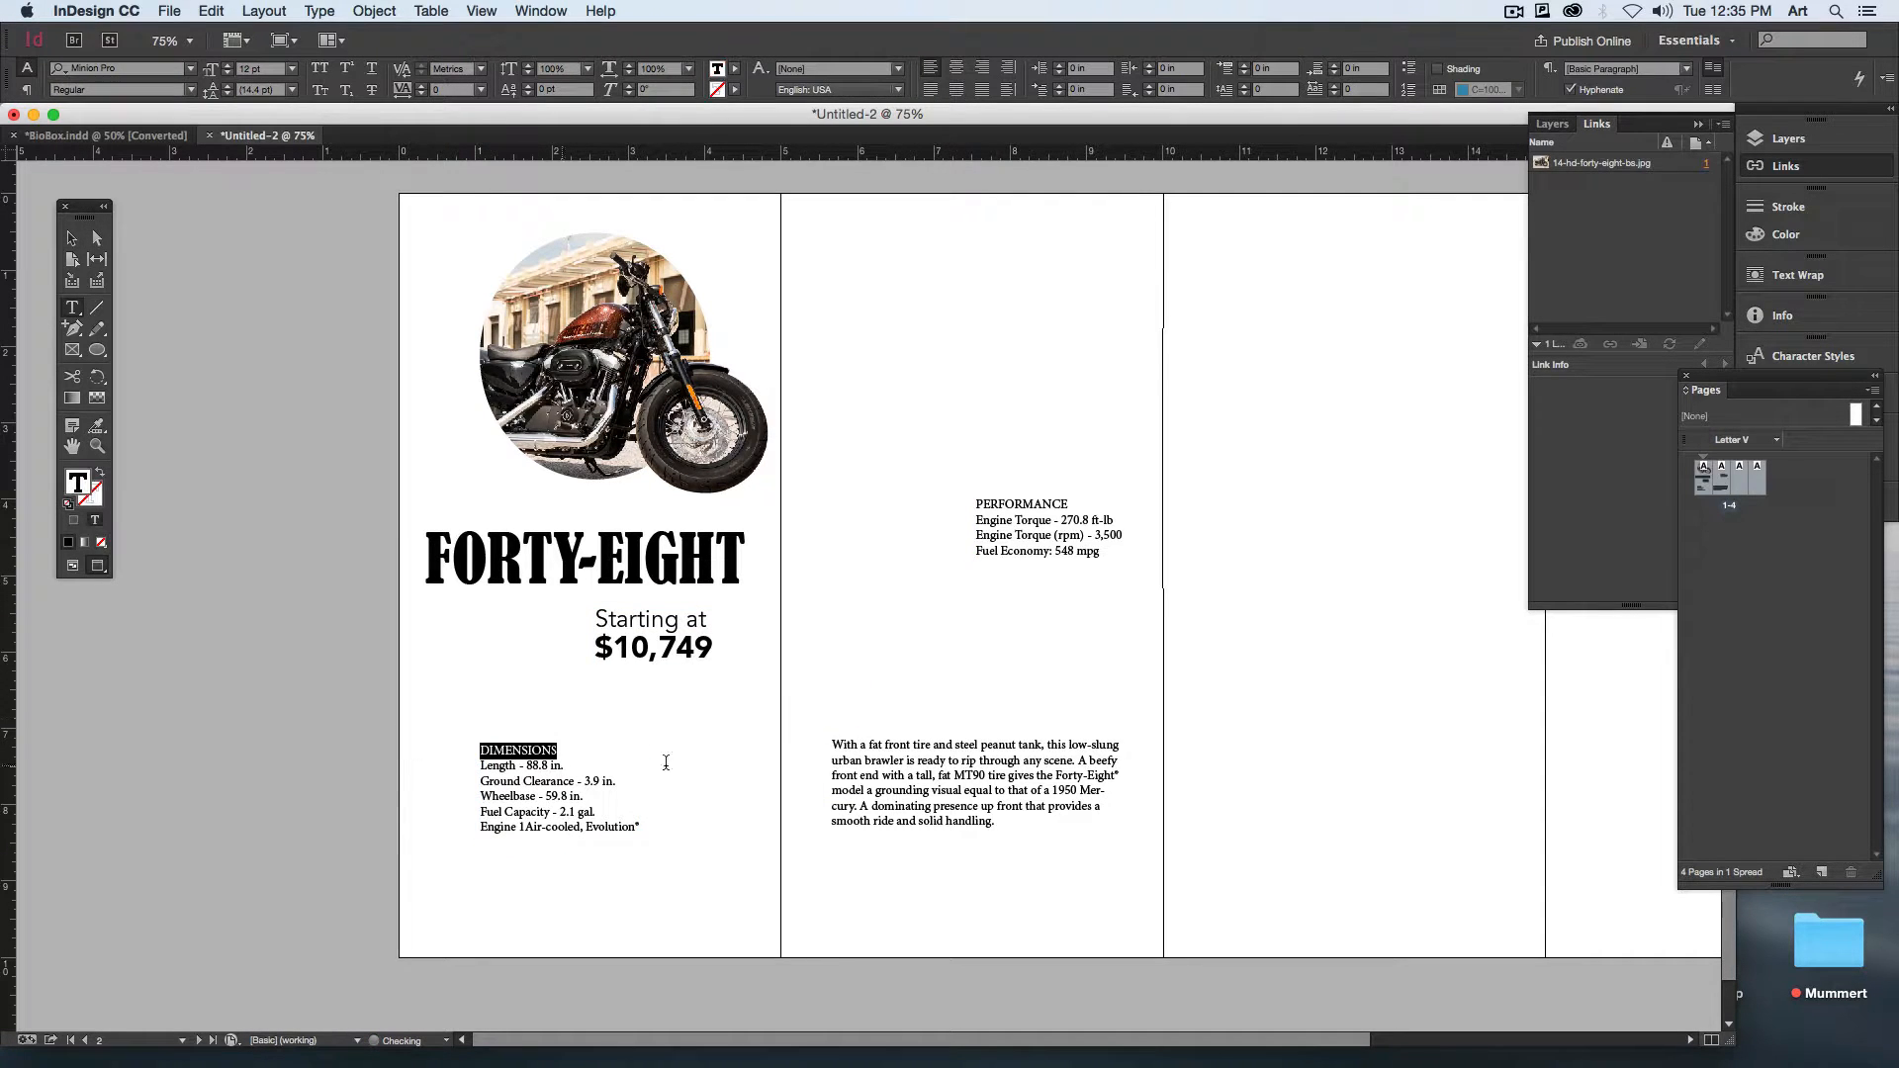
left_click(113, 67)
type("av")
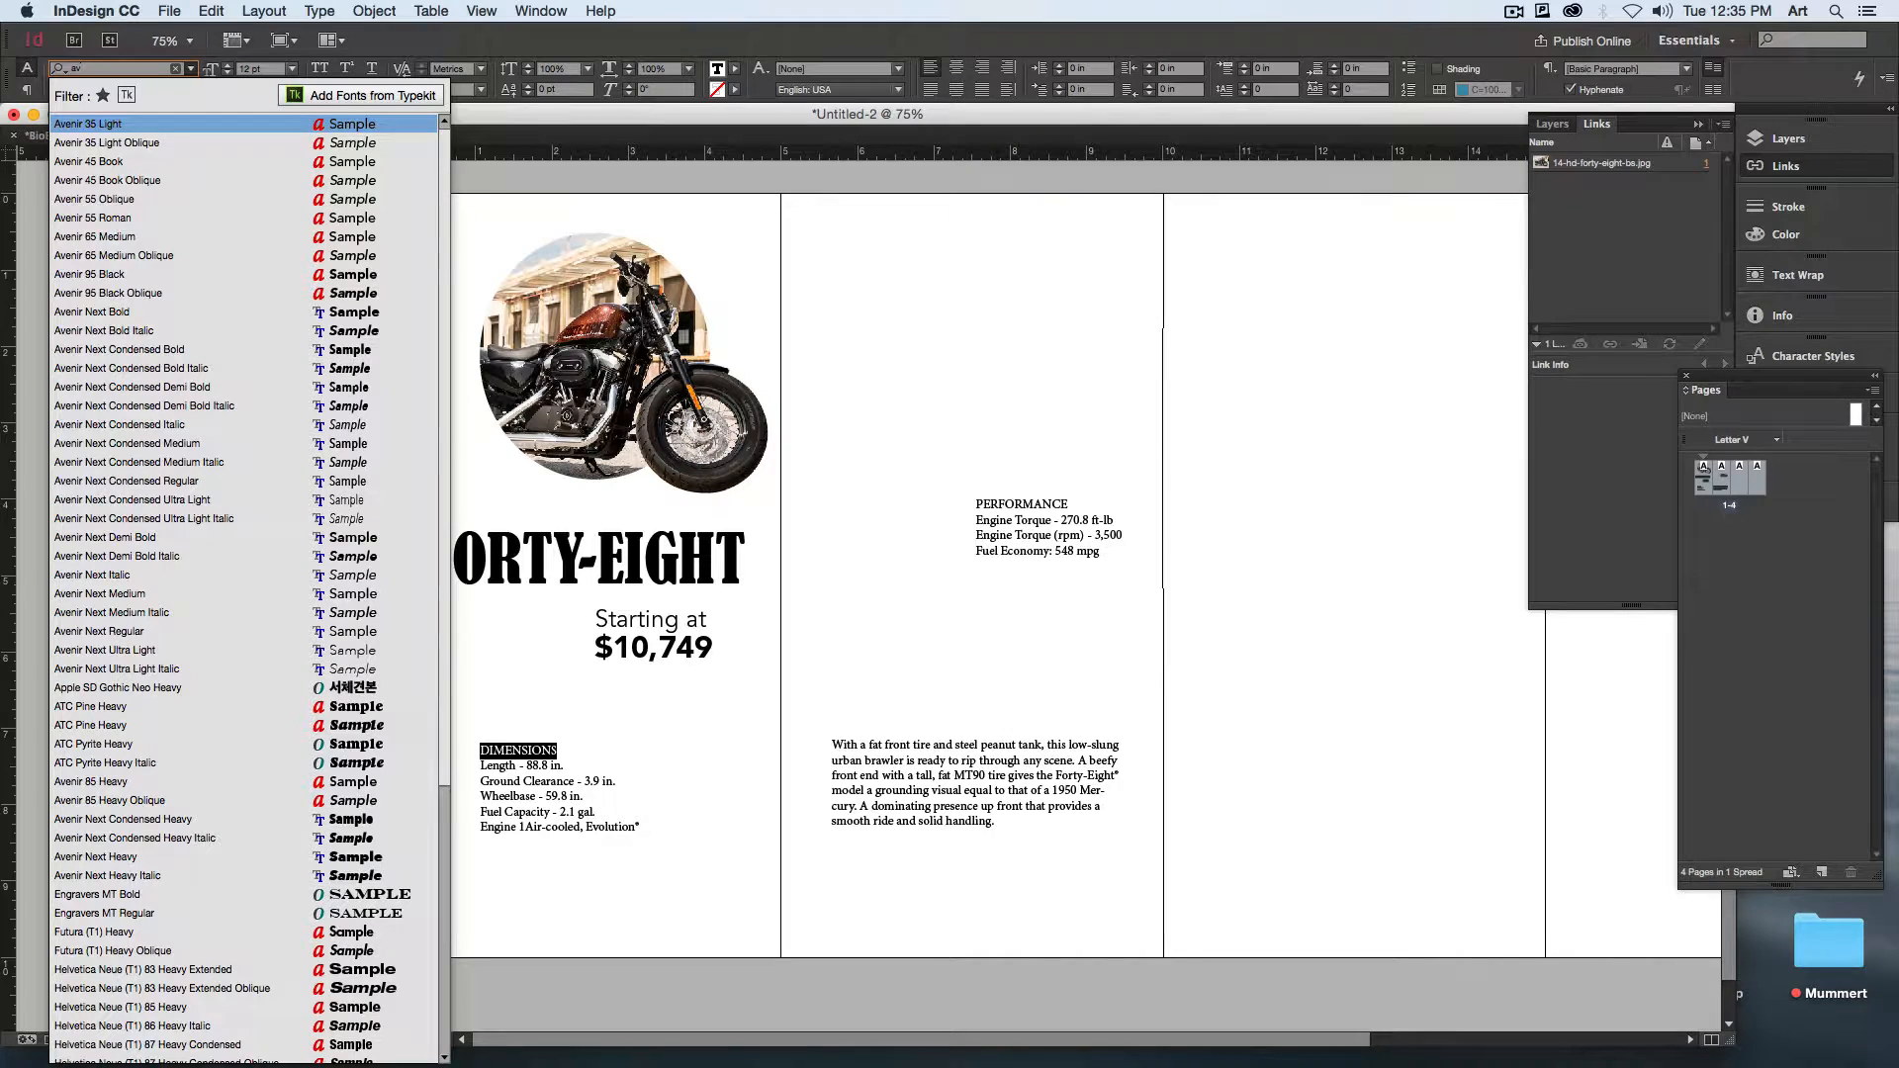
key("Down")
key("Down")
key("Down")
key("Down")
key("Down")
key("Down")
key("Up")
key("Up")
key("Up")
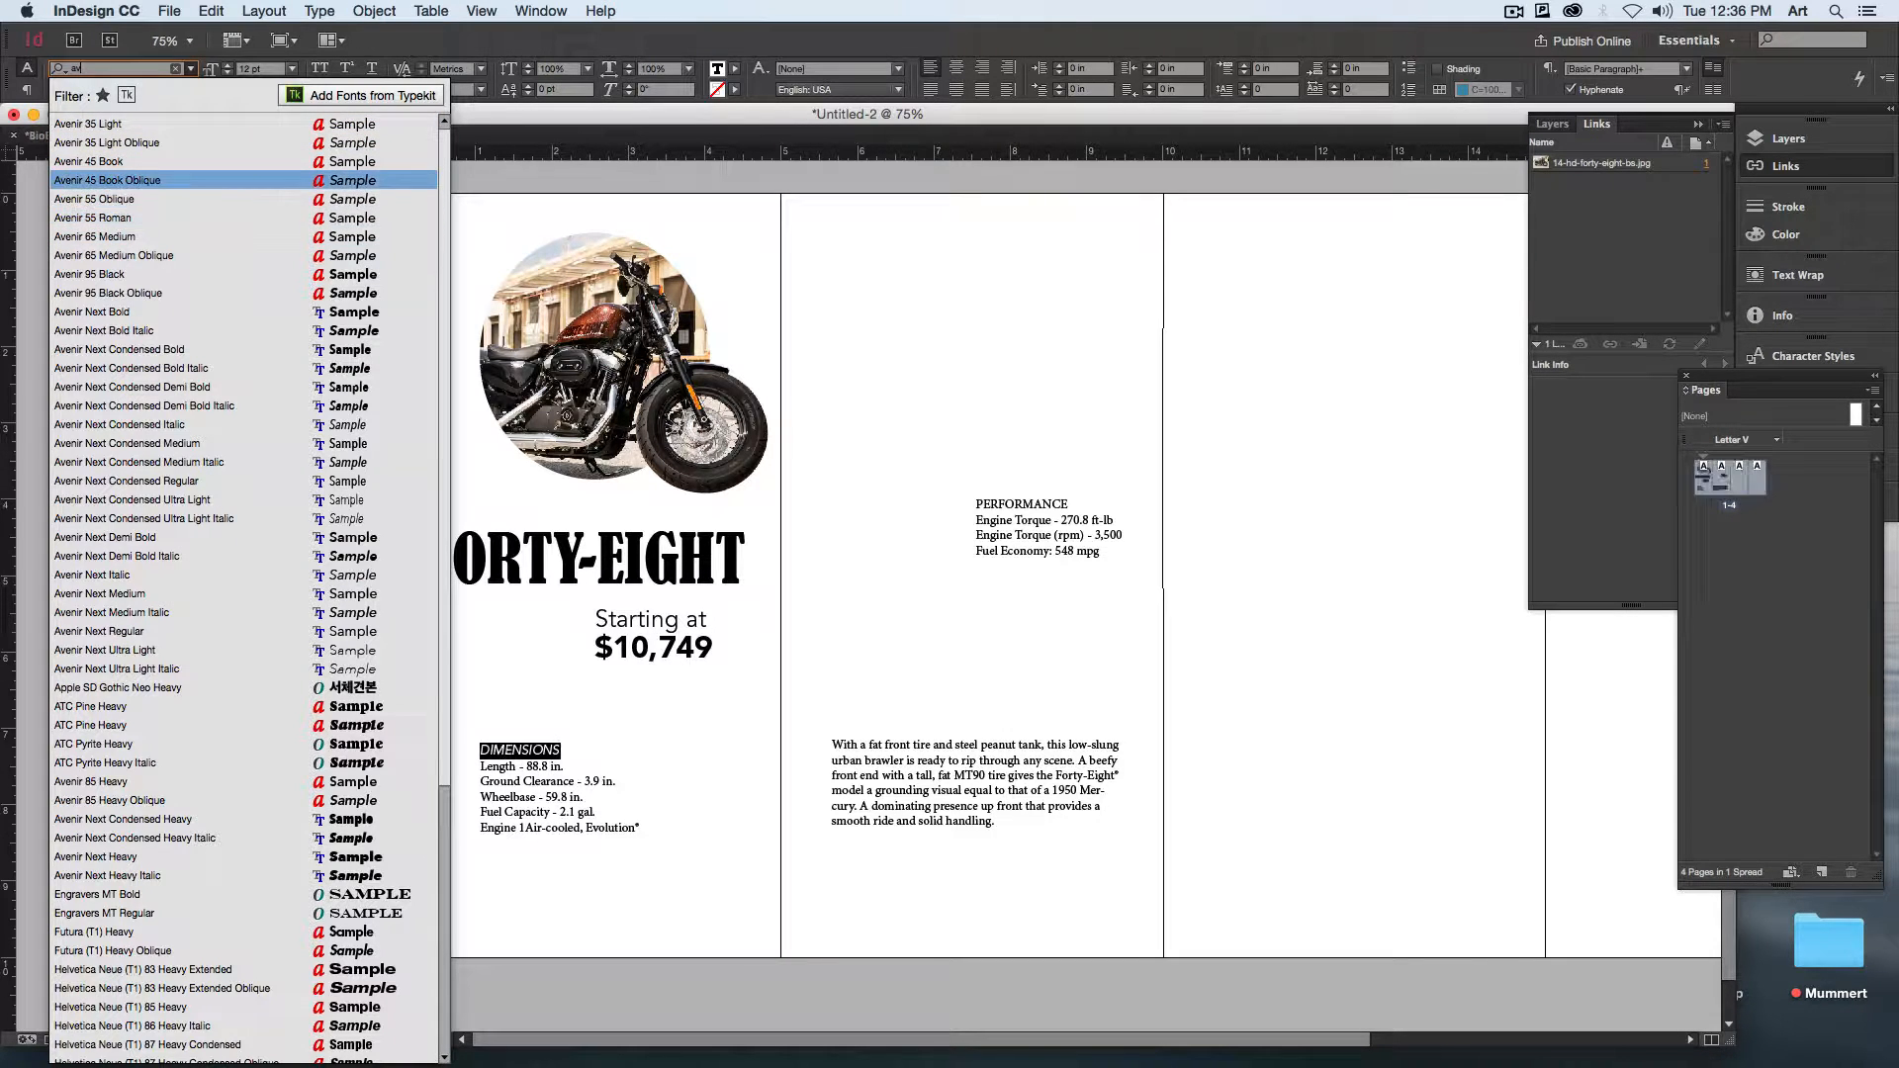
key("Up")
key("Return")
Step: Enlarge the DIMENSIONS heading to 18 pt
key("super+shift+period")
key("super+shift+period")
key("super+shift+period")
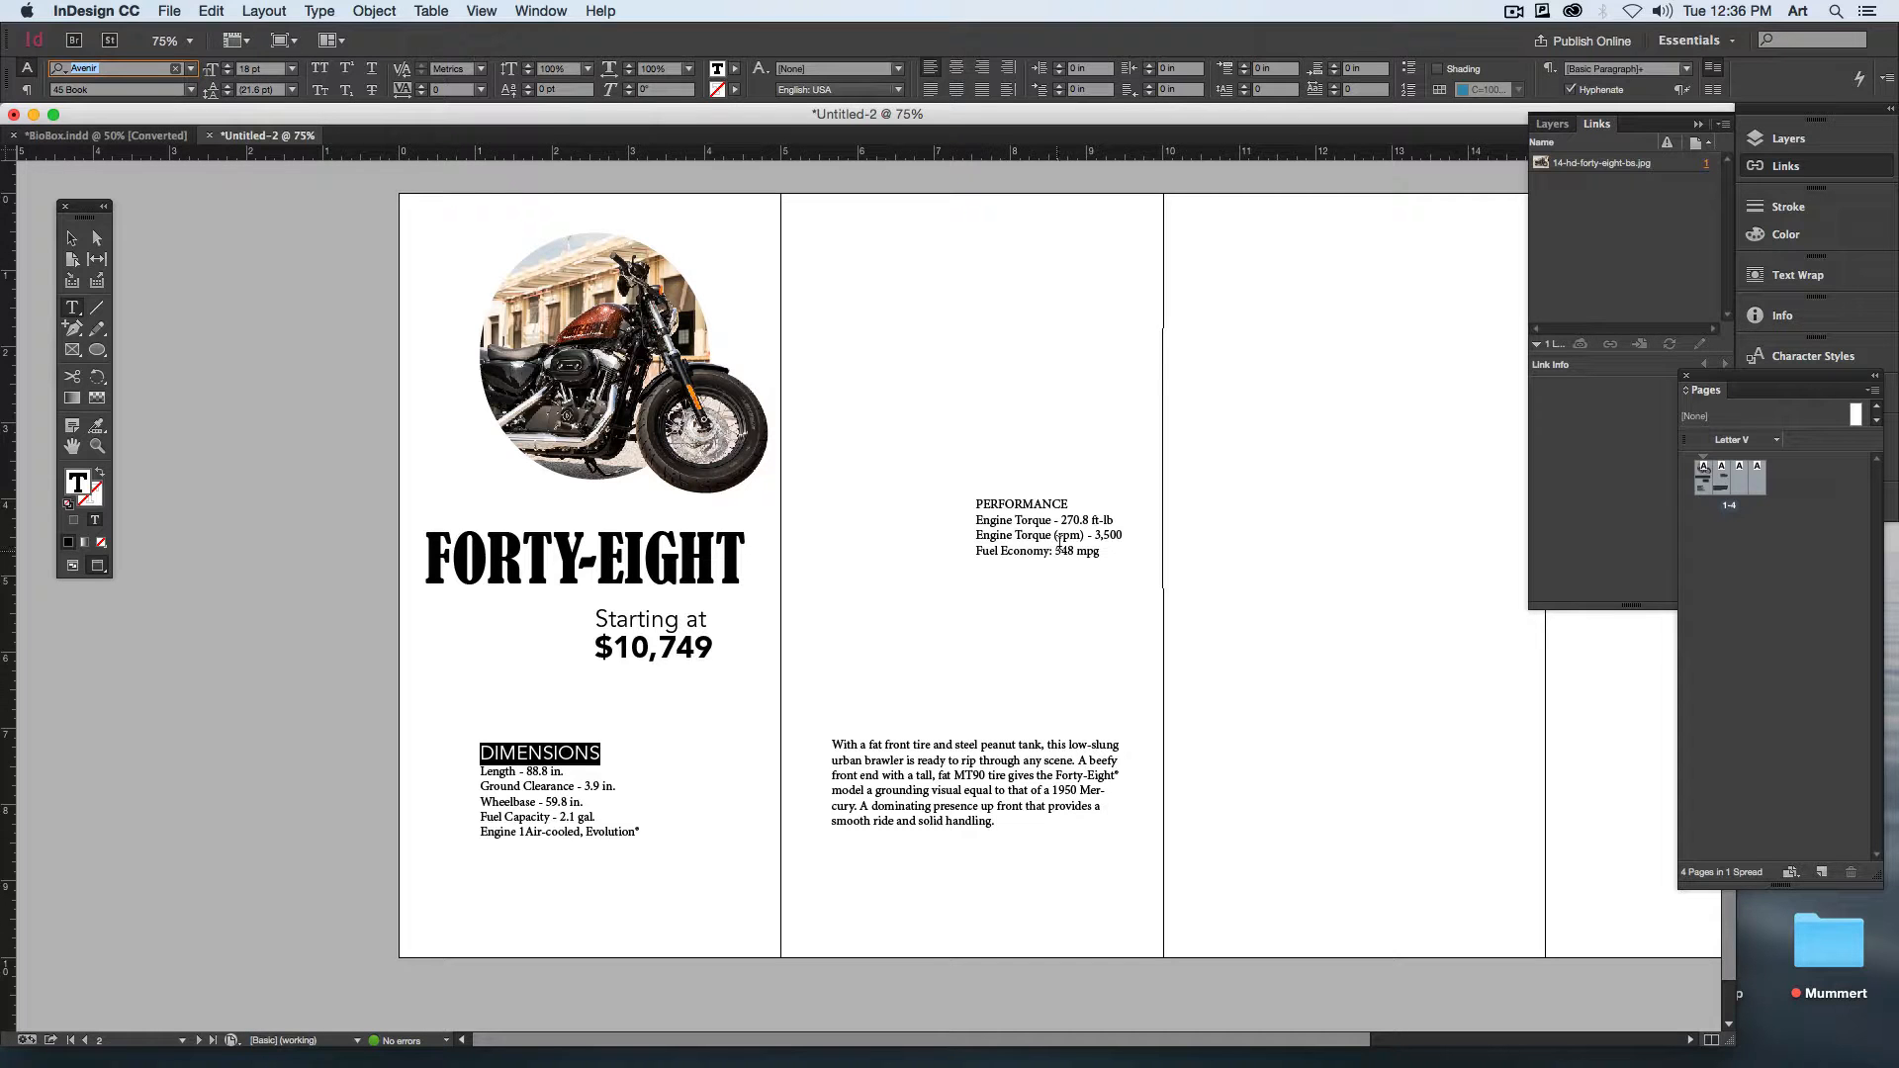
Step: Style the PERFORMANCE heading in Avenir 45 Book at 18 pt
left_click_drag(1068, 503, 876, 504)
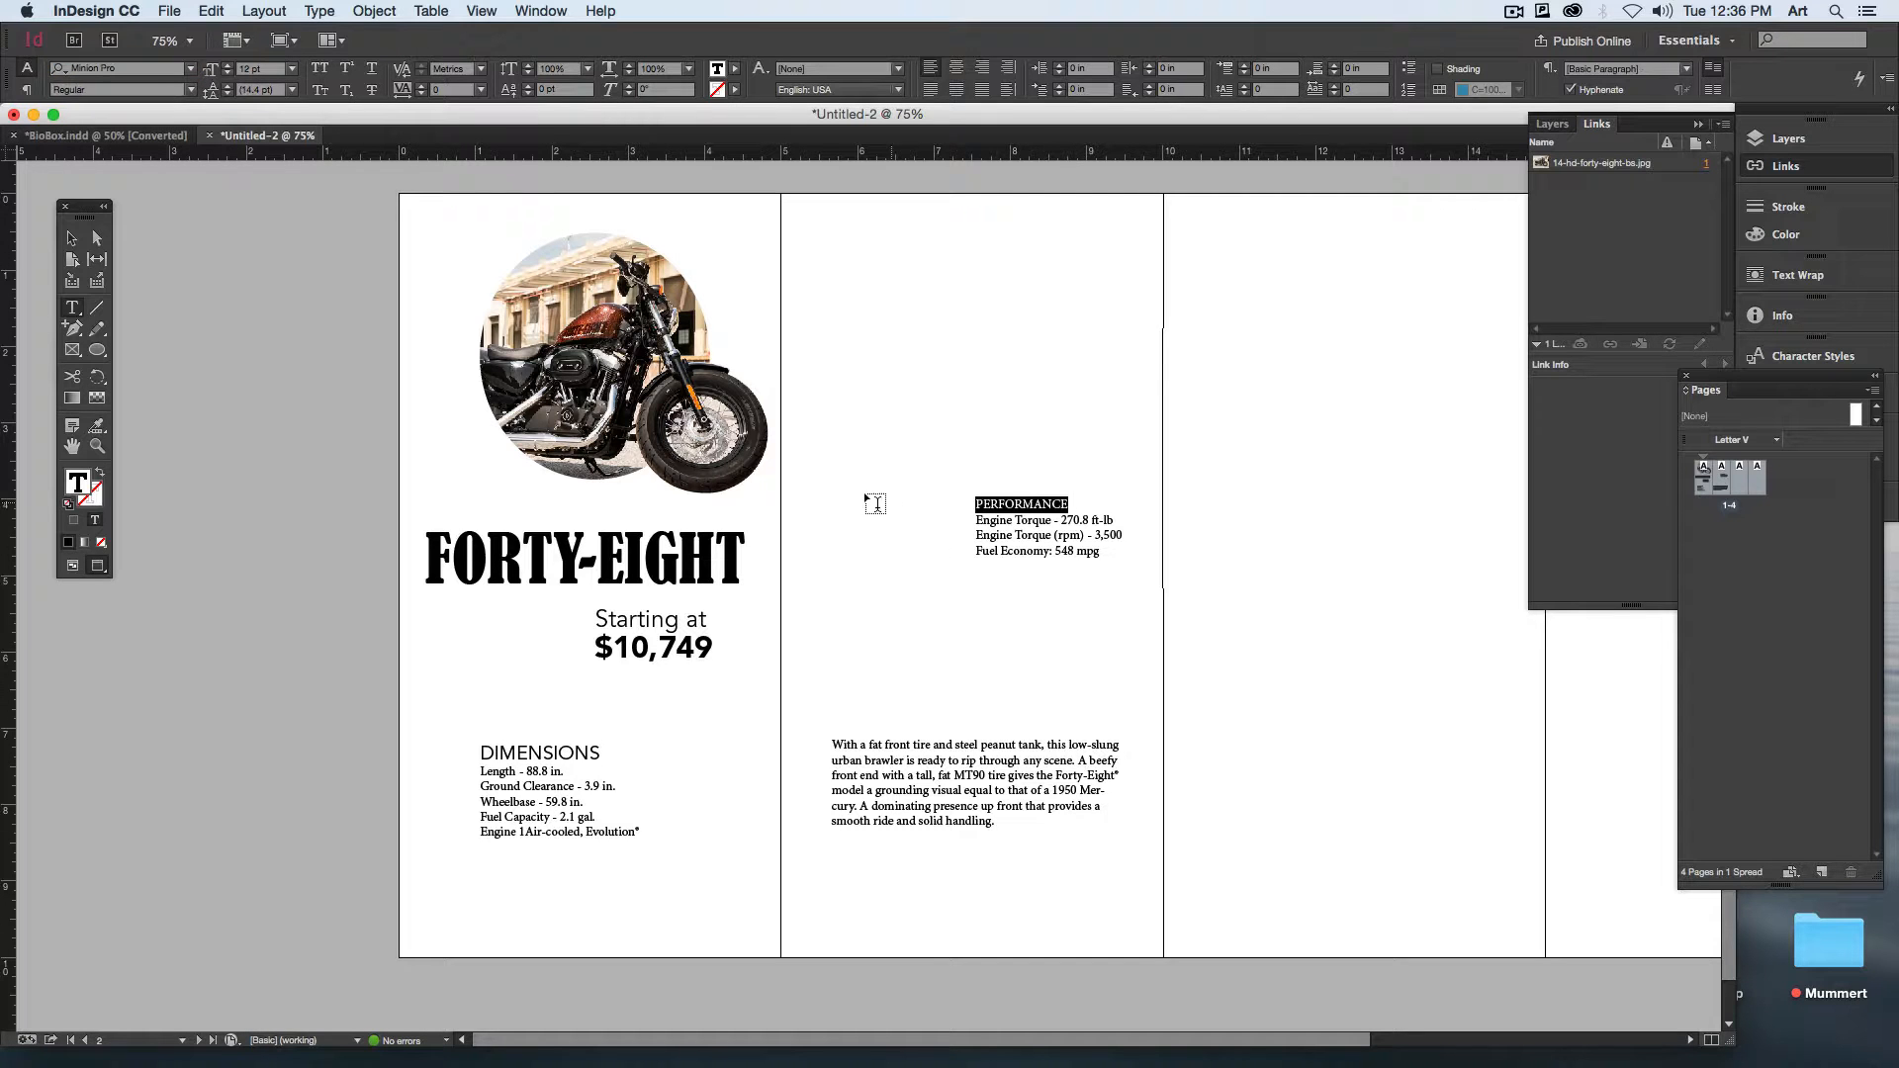
left_click(107, 68)
type("av")
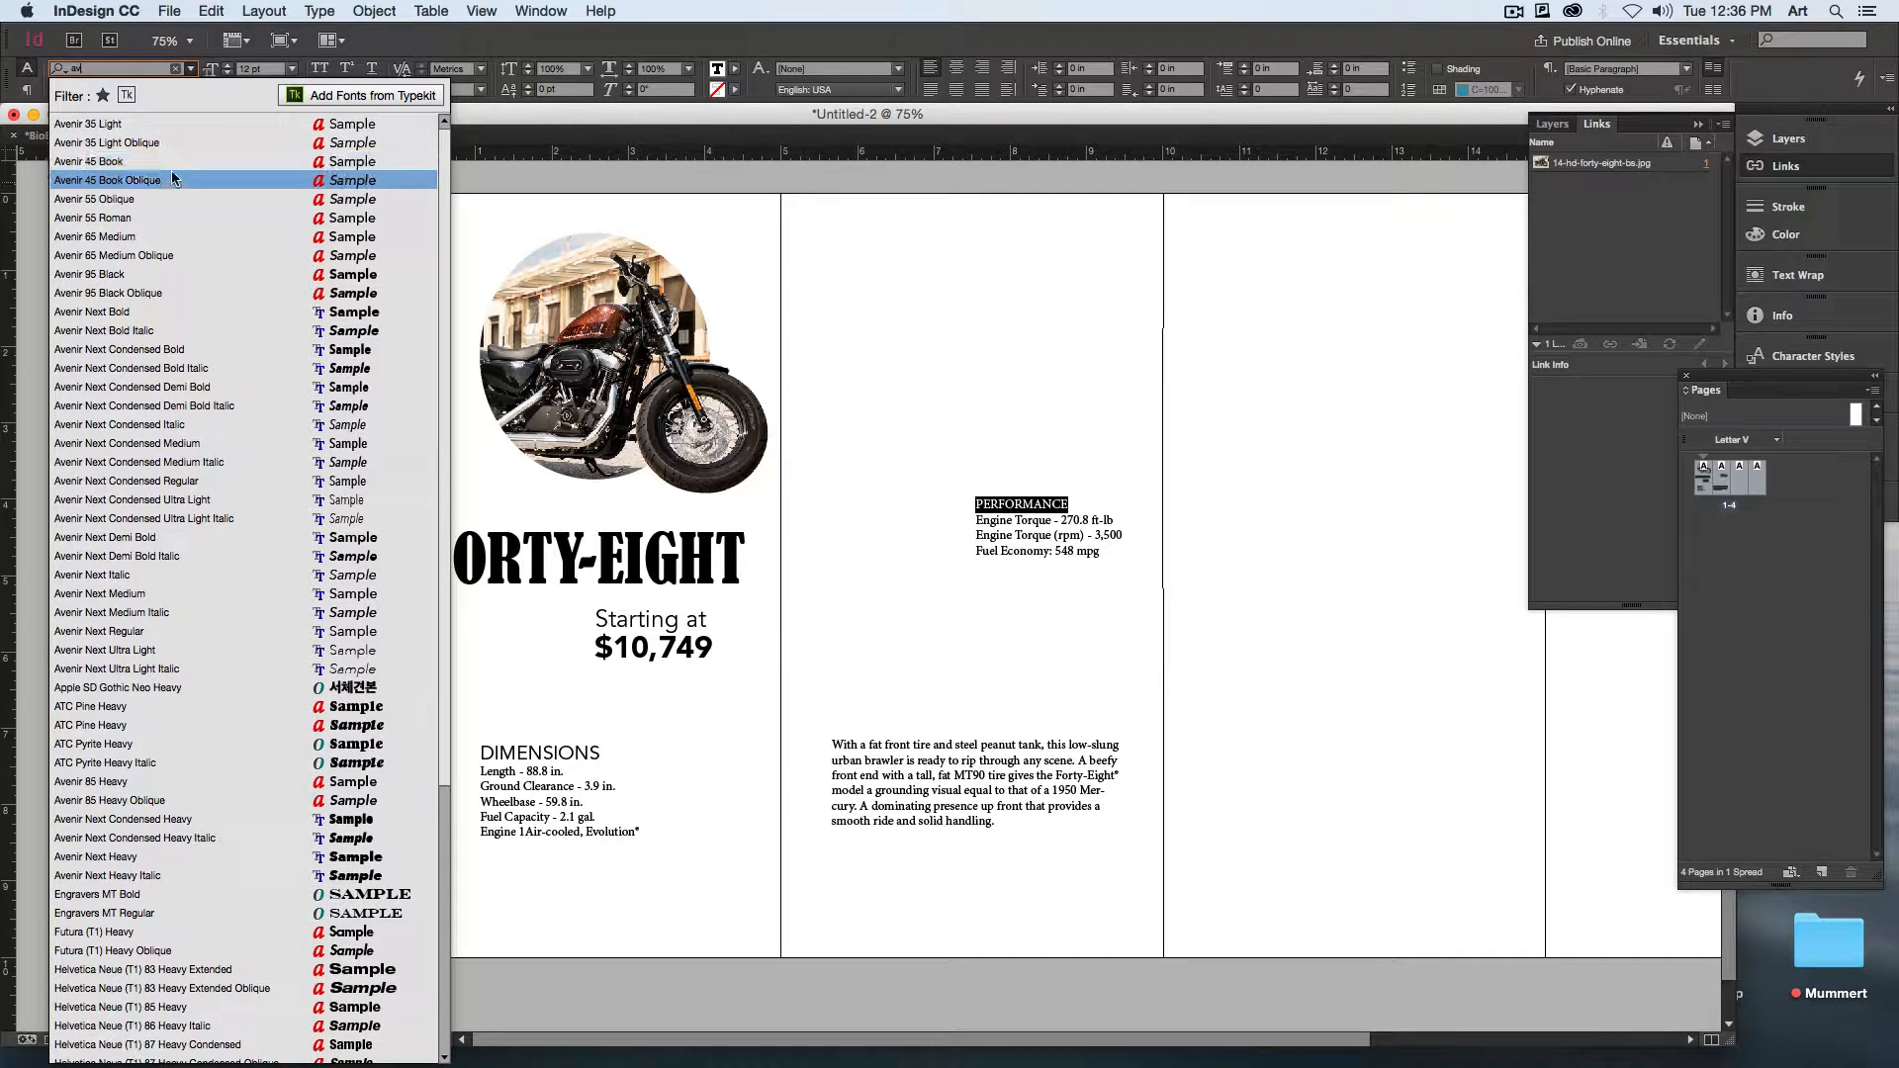
left_click(173, 161)
type("1")
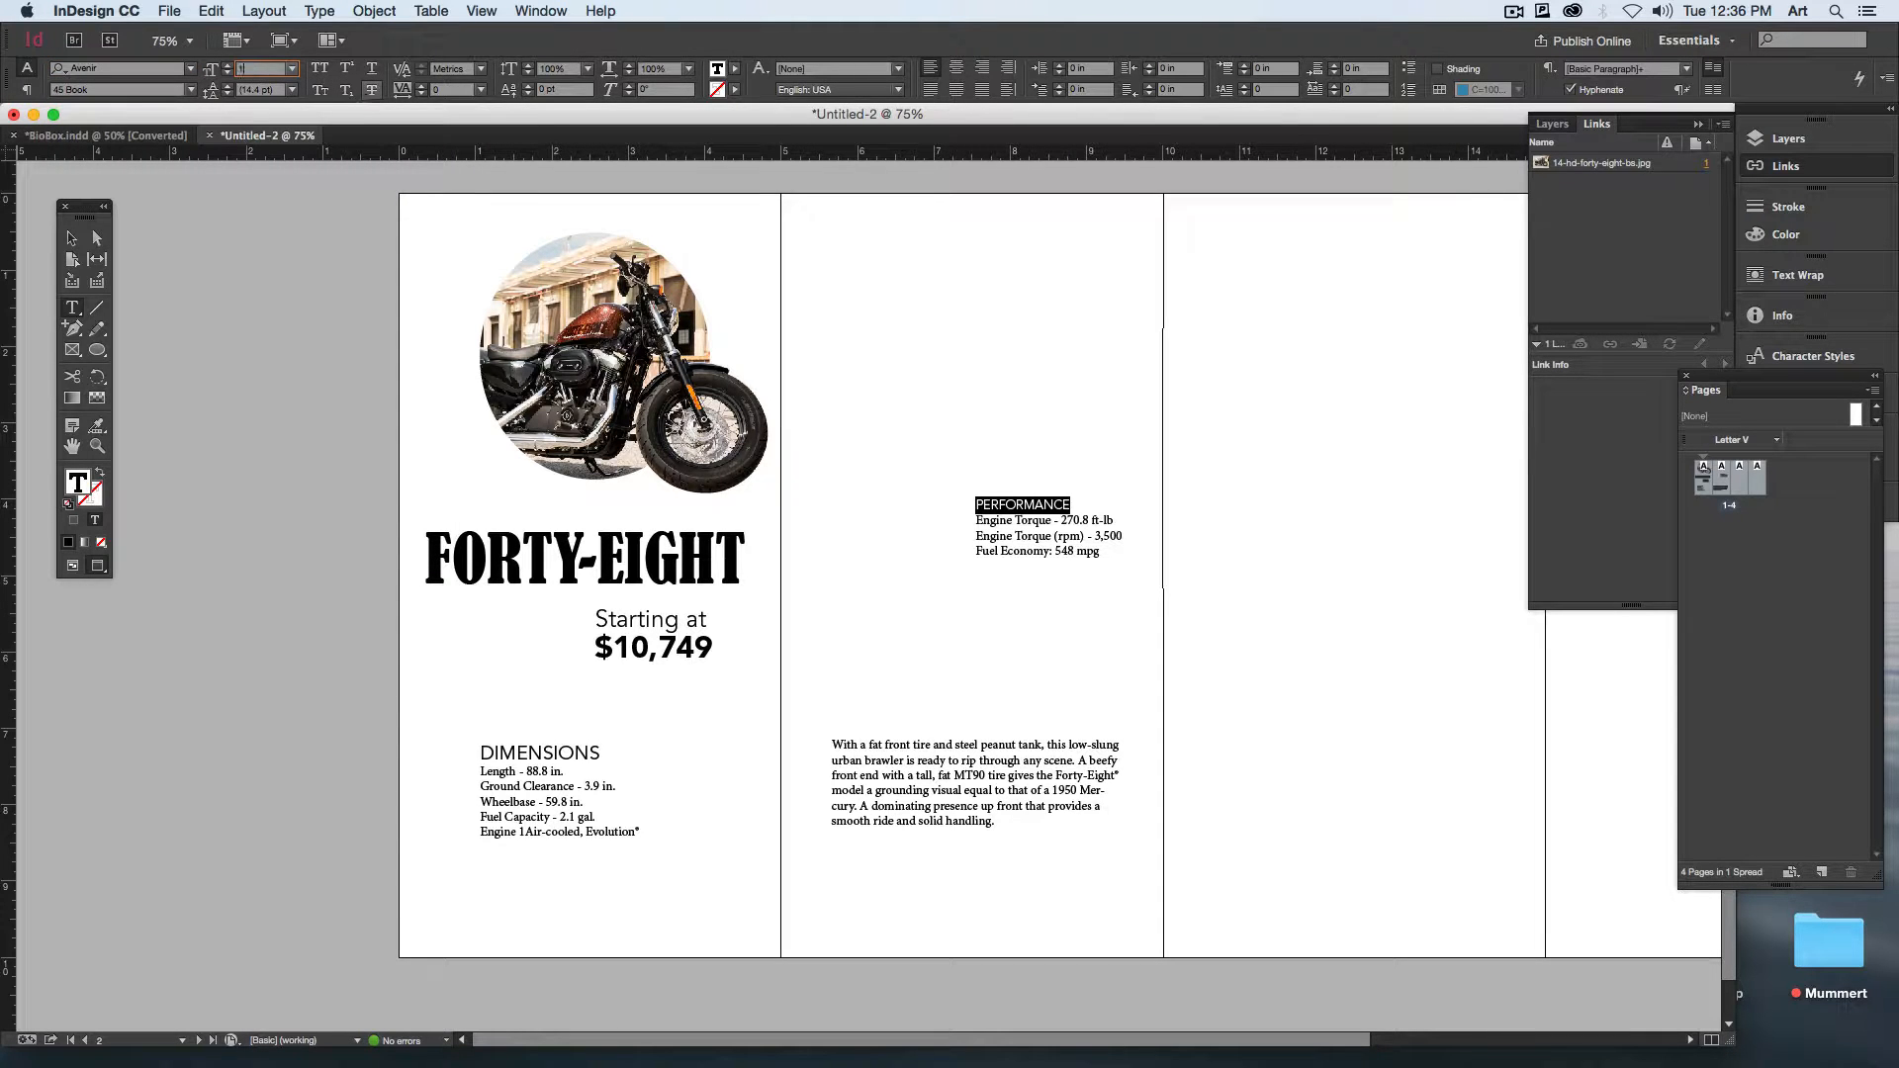
type("8")
key("Return")
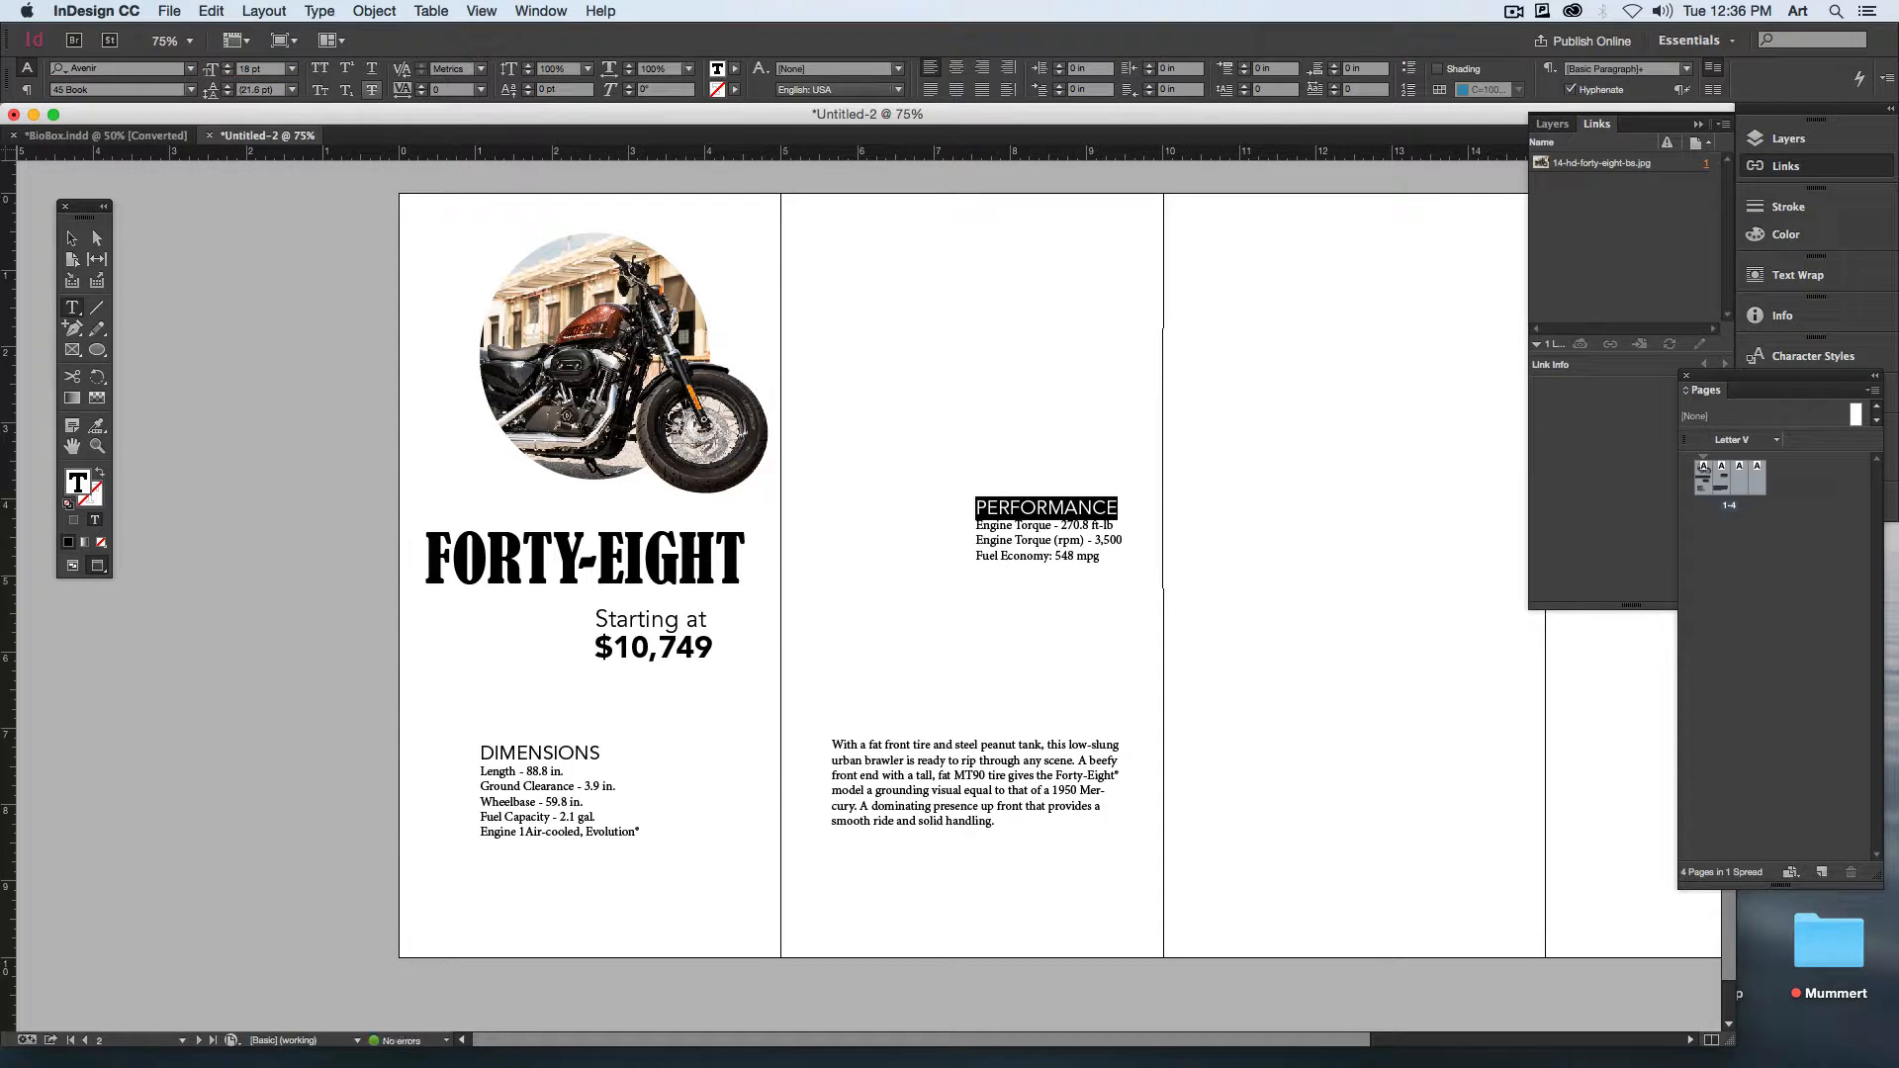
Step: Place the PERFORMANCE frame directly to the right of the DIMENSIONS frame and nudge the DIMENSIONS frame slightly up
left_click(71, 239)
left_click(619, 584)
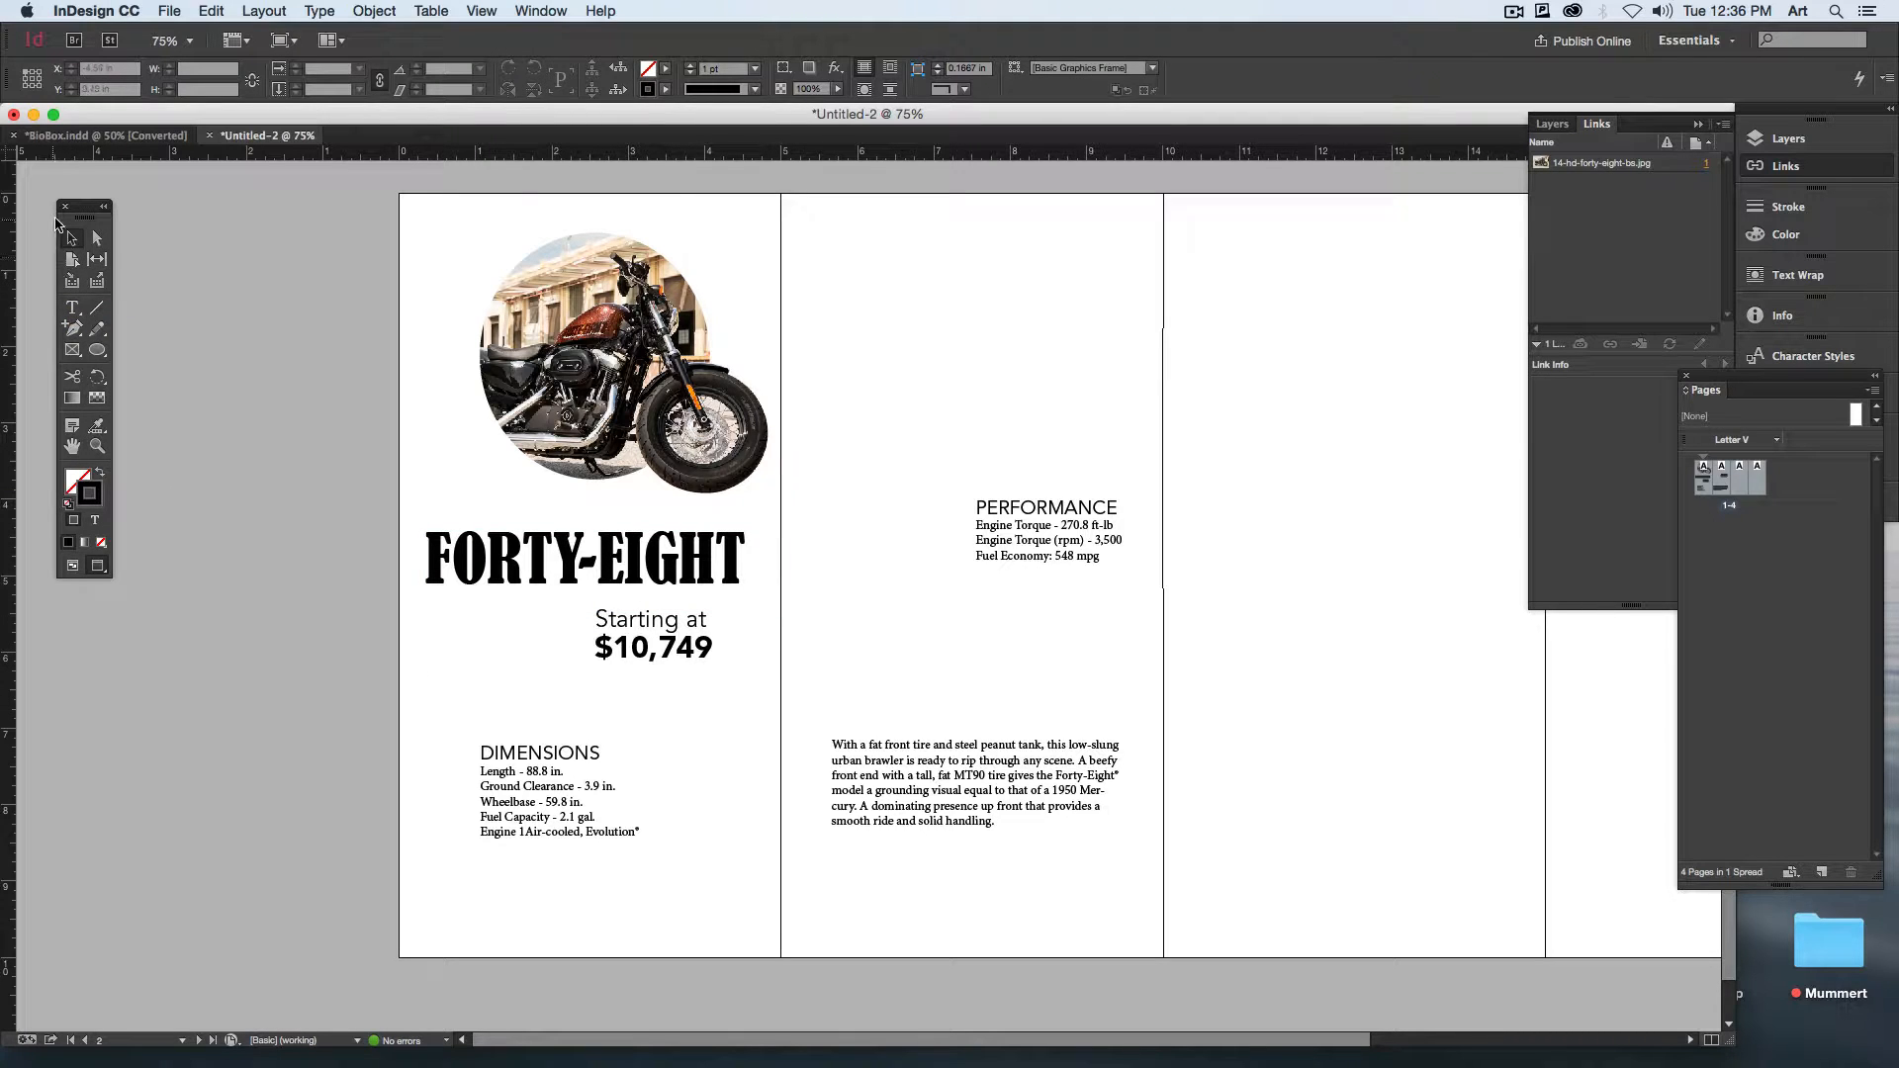
left_click_drag(979, 511, 643, 744)
left_click_drag(595, 809, 588, 790)
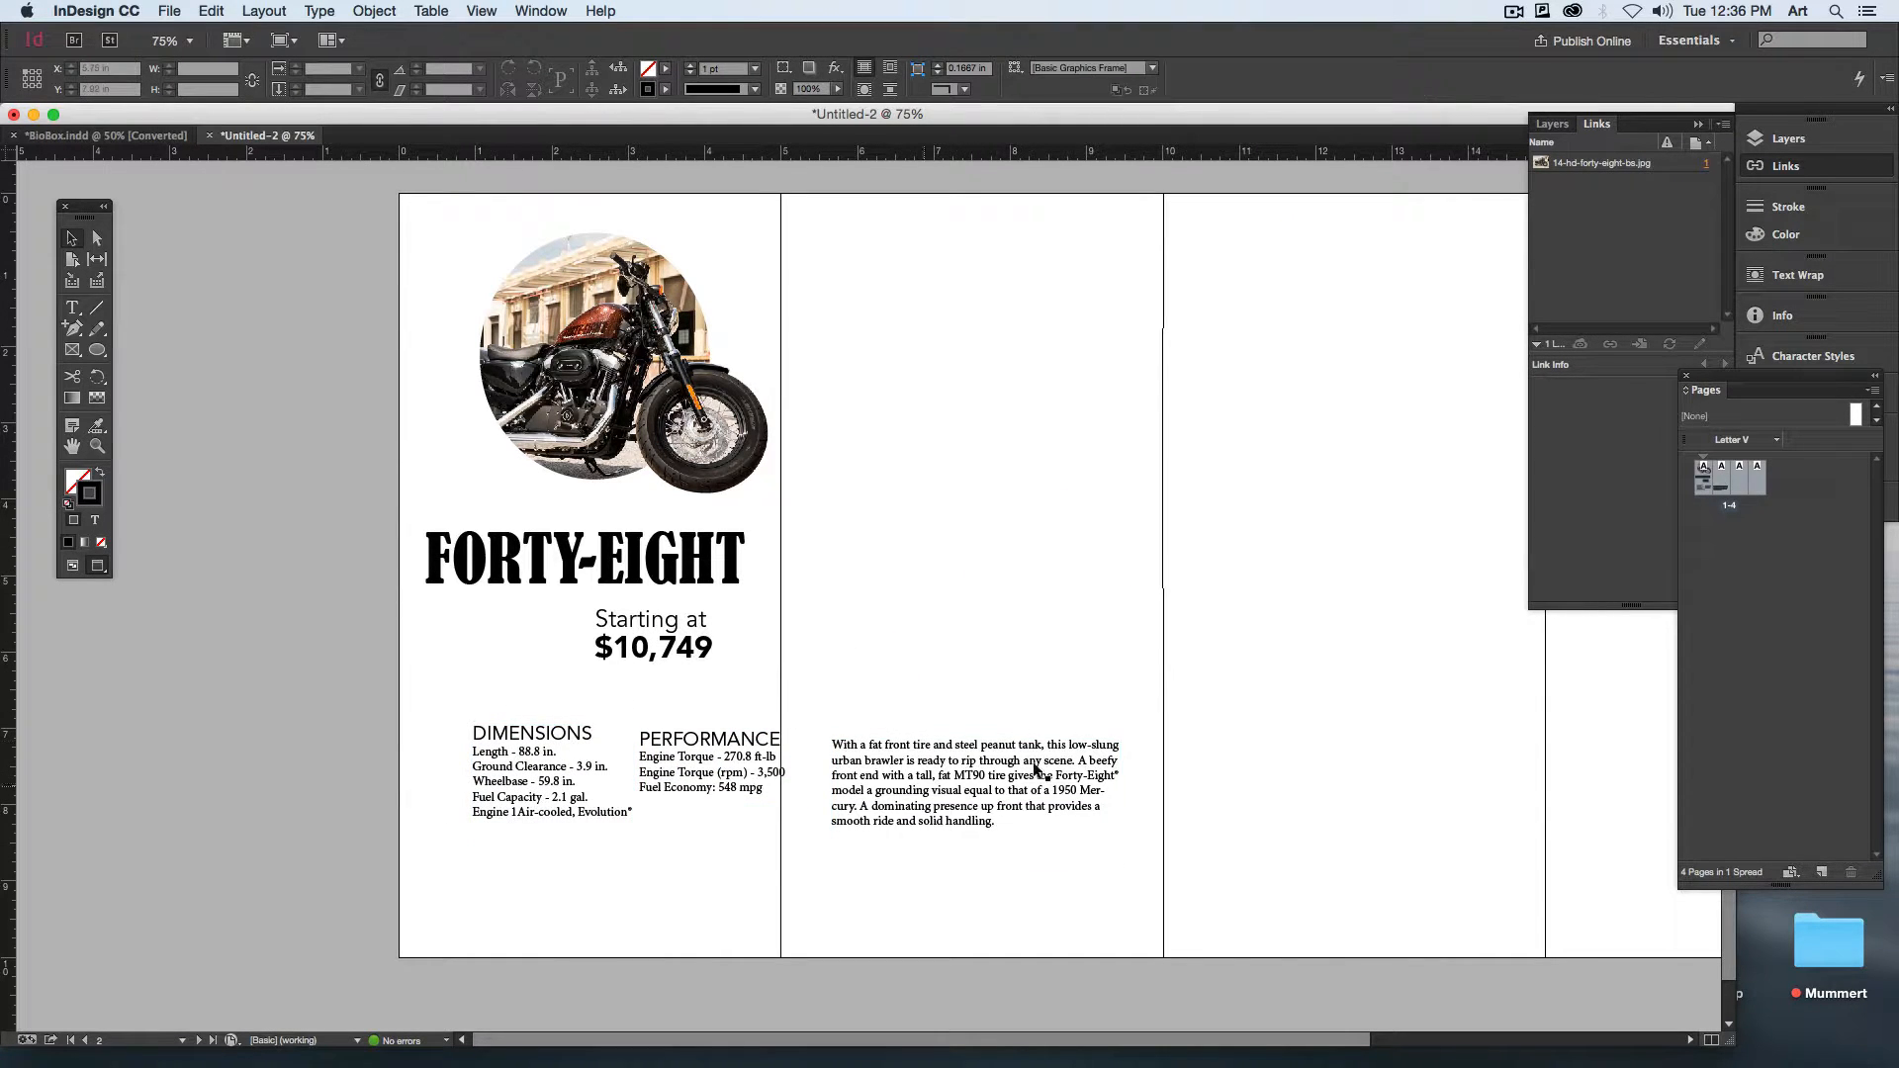
Step: Place the description paragraph below the DIMENSIONS frame and shift all three text frames up closer to the price
left_click_drag(1005, 760, 467, 943)
left_click(882, 784)
left_click_drag(634, 849, 457, 689)
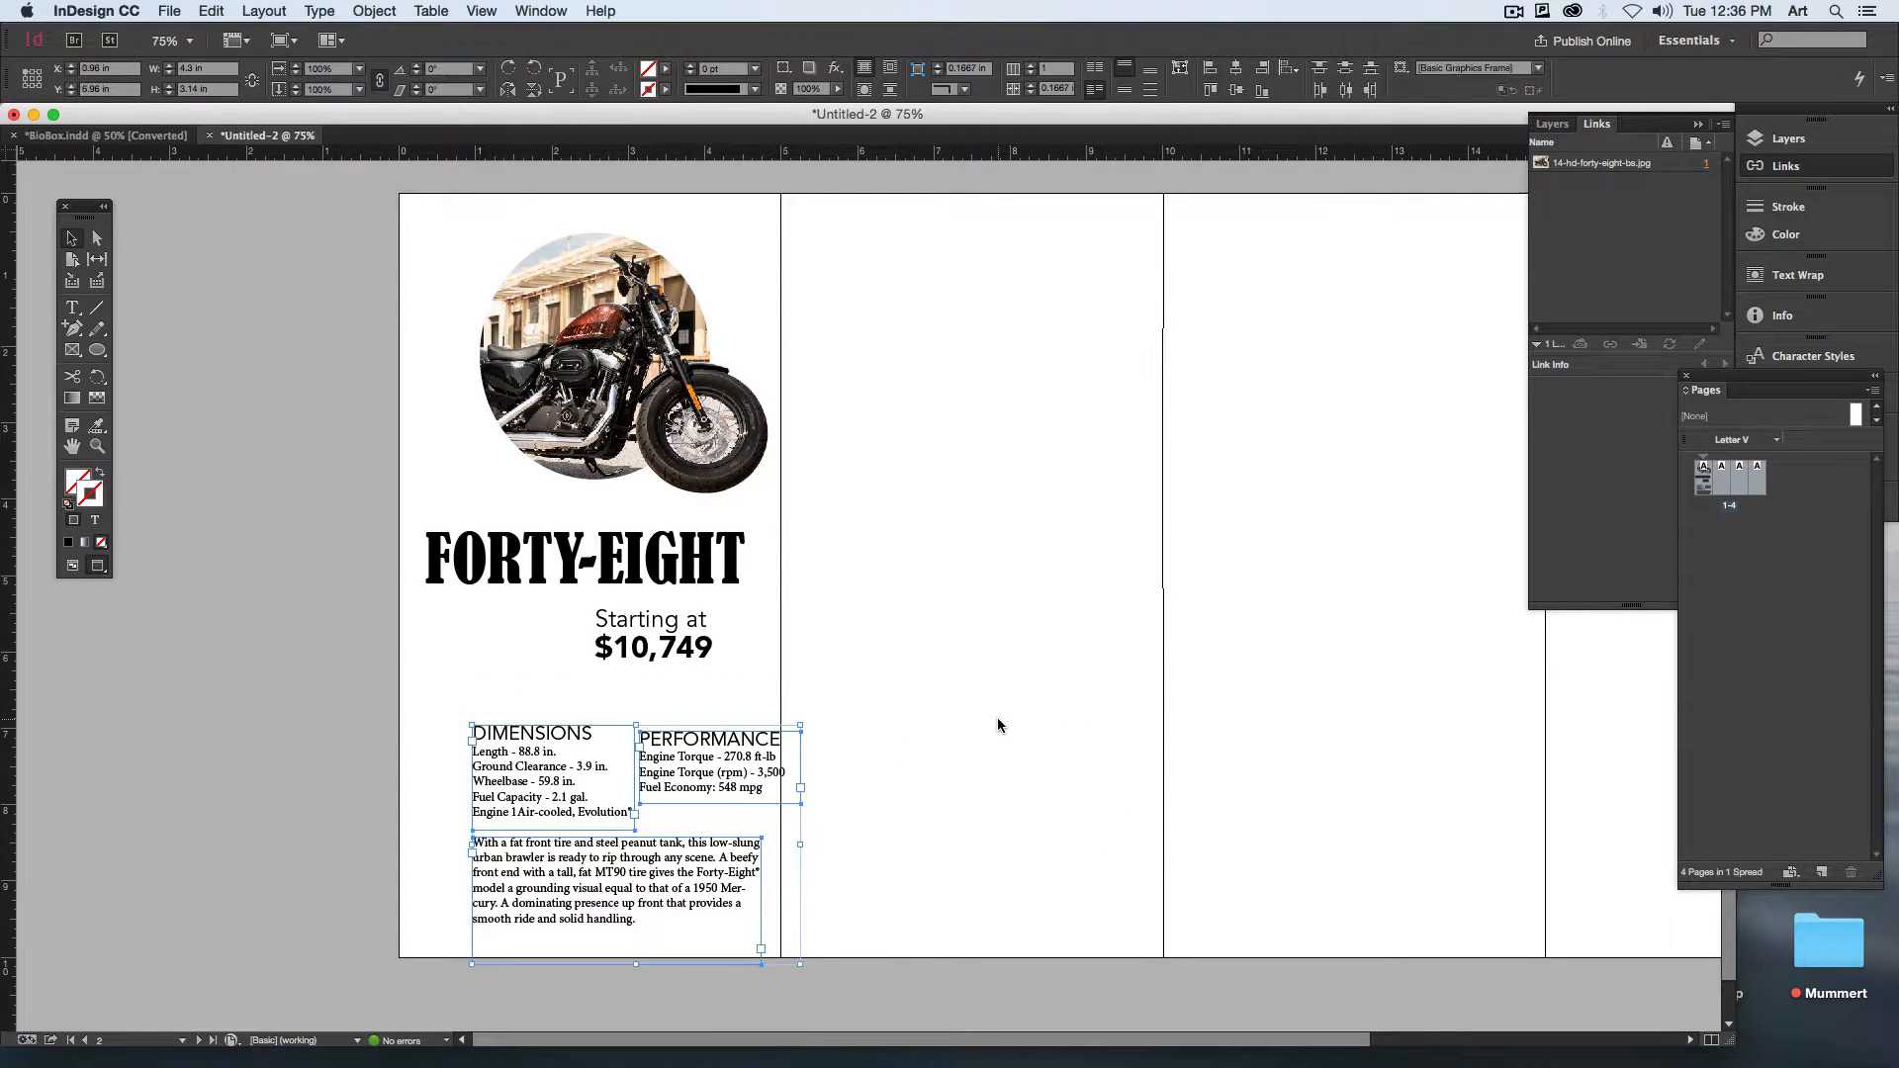
left_click(999, 722)
left_click_drag(827, 908, 509, 733)
left_click(880, 742)
left_click_drag(747, 740, 750, 734)
left_click(842, 732)
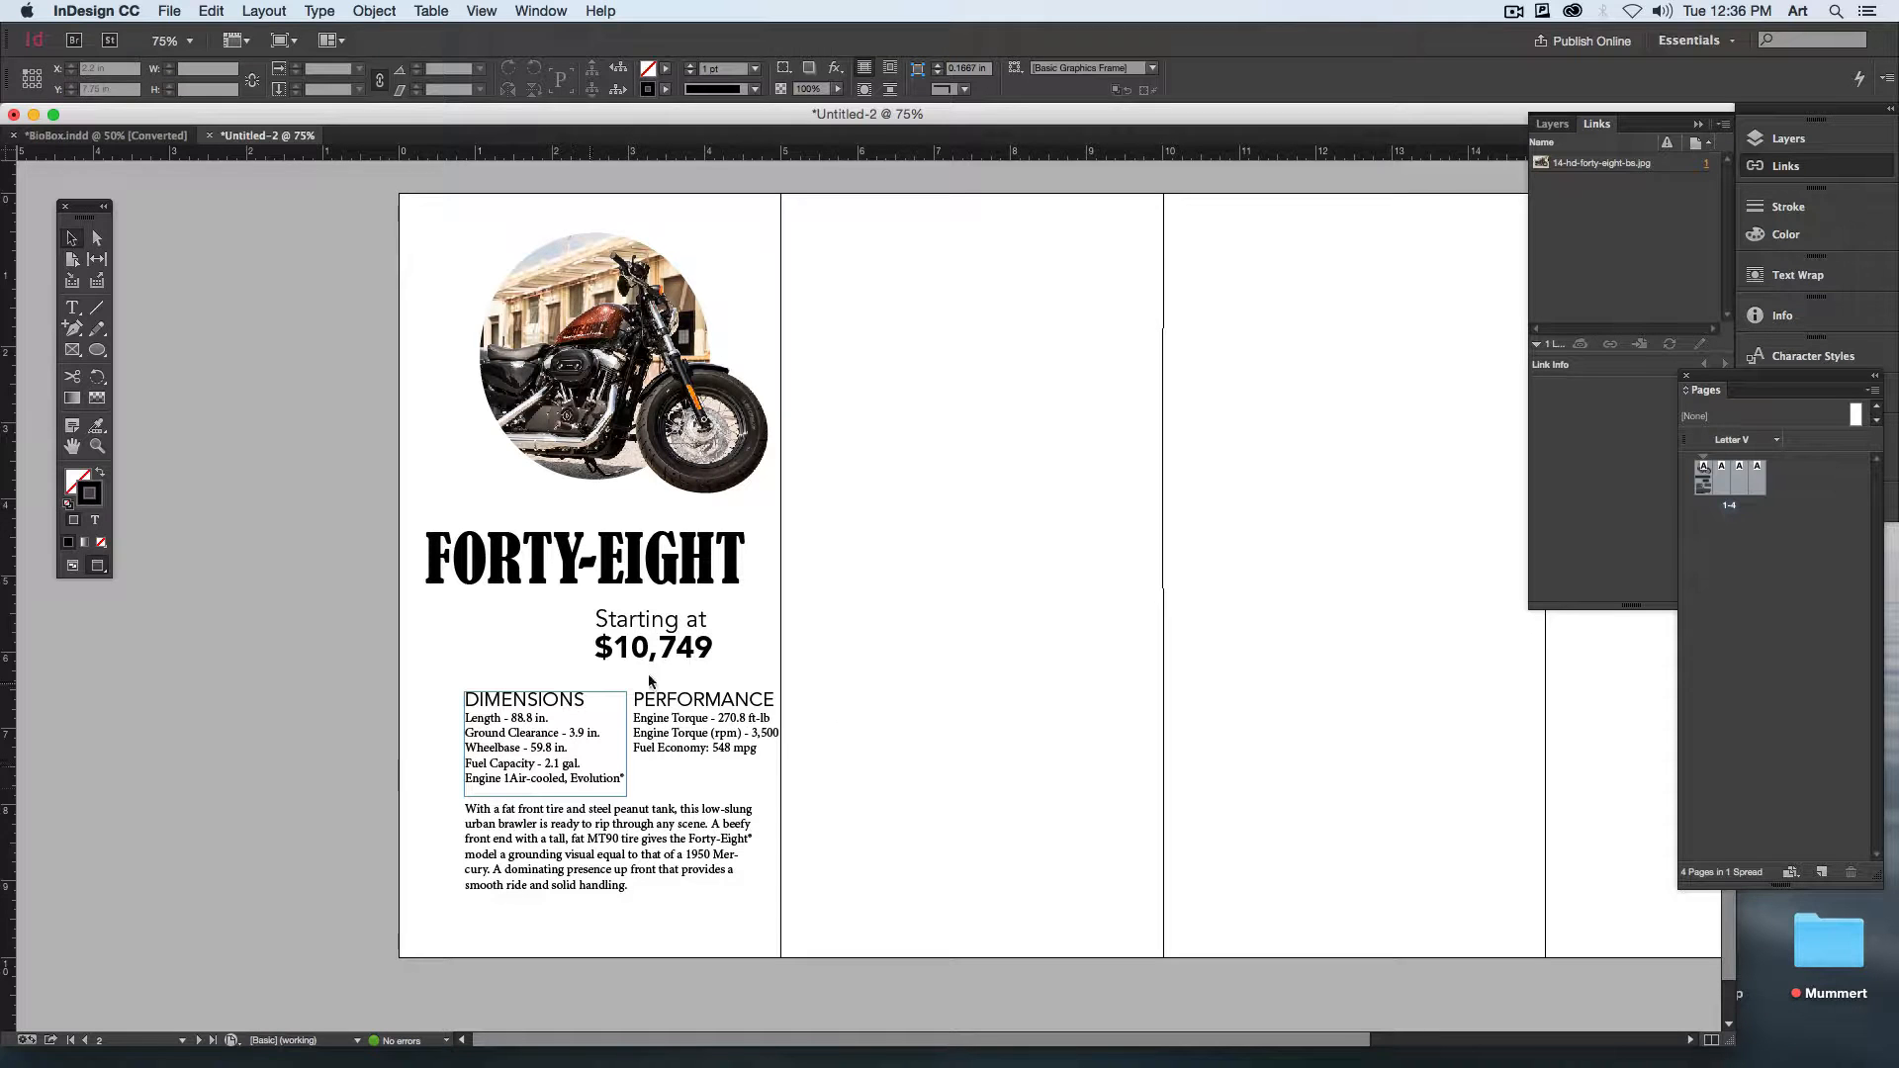
Step: Set the whole description paragraph to 11 pt
key("t")
left_click(542, 877)
key("super+a")
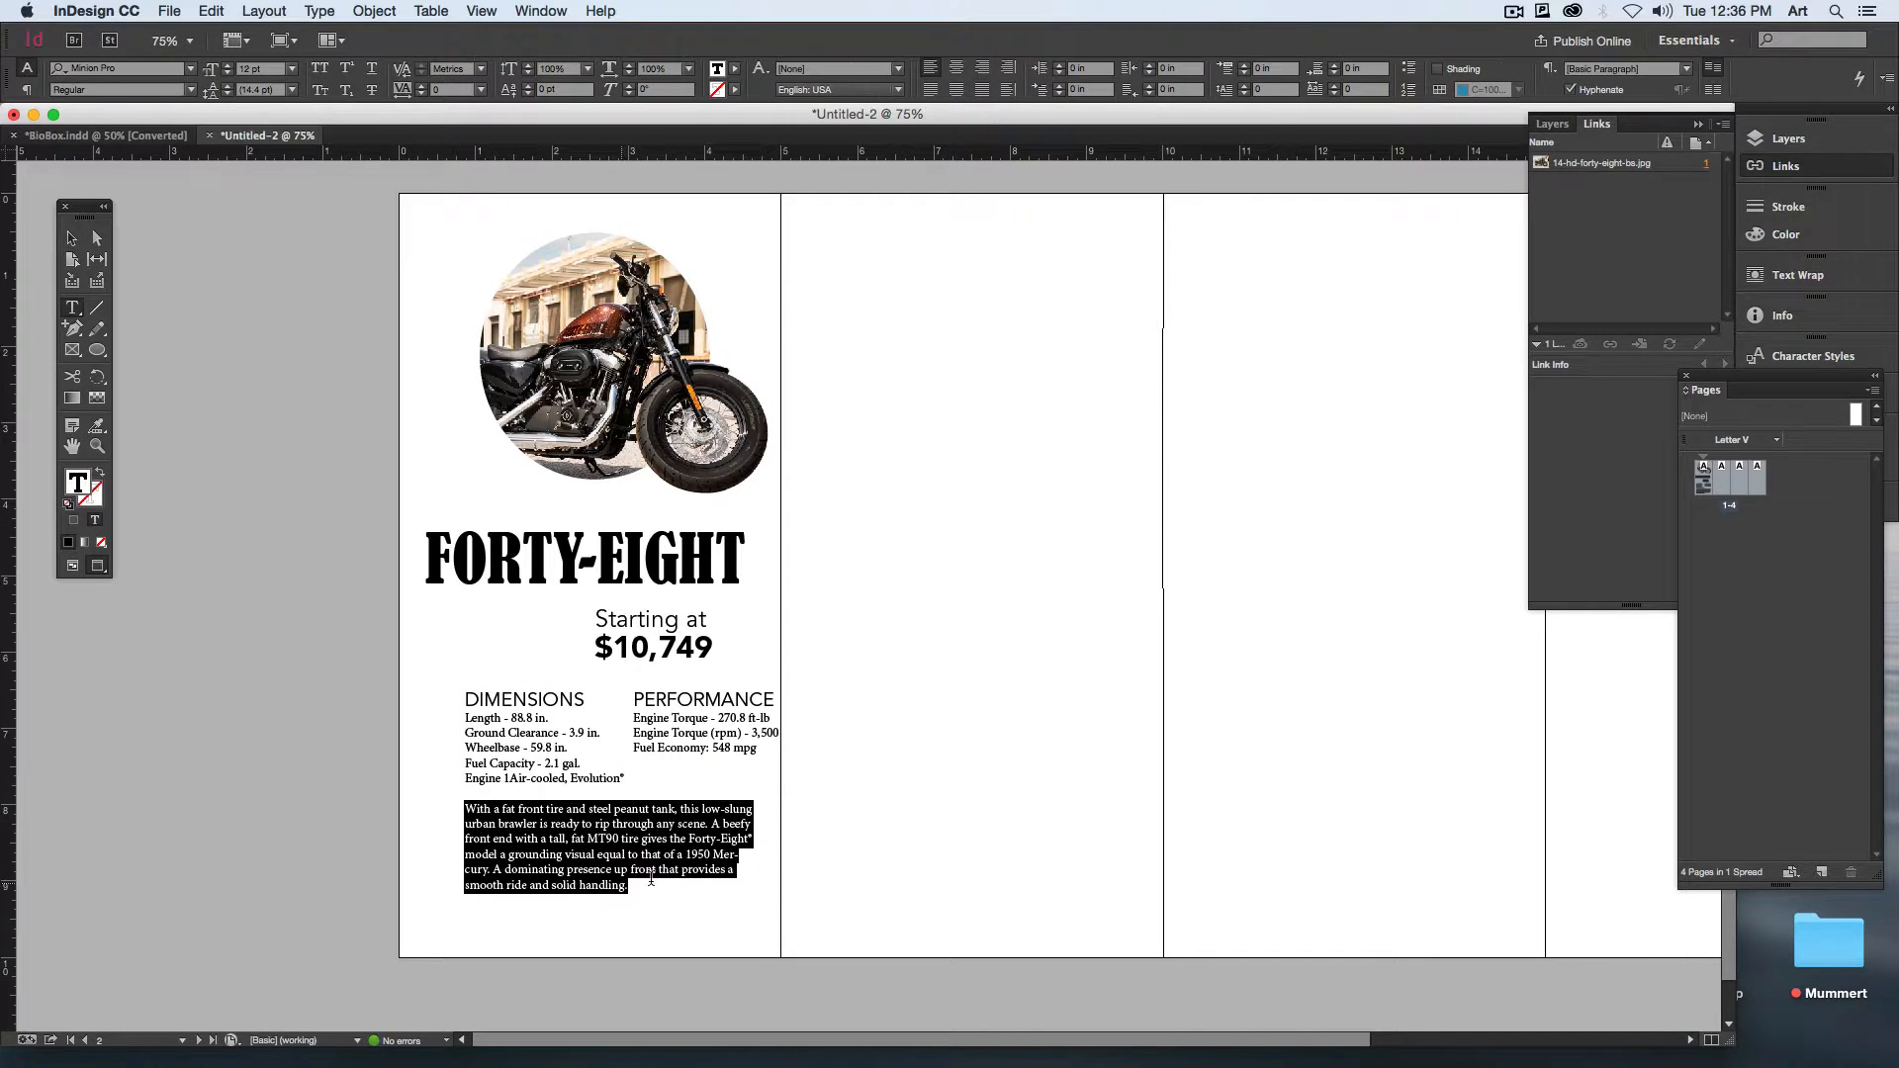
left_click(256, 68)
type("11")
key("Return")
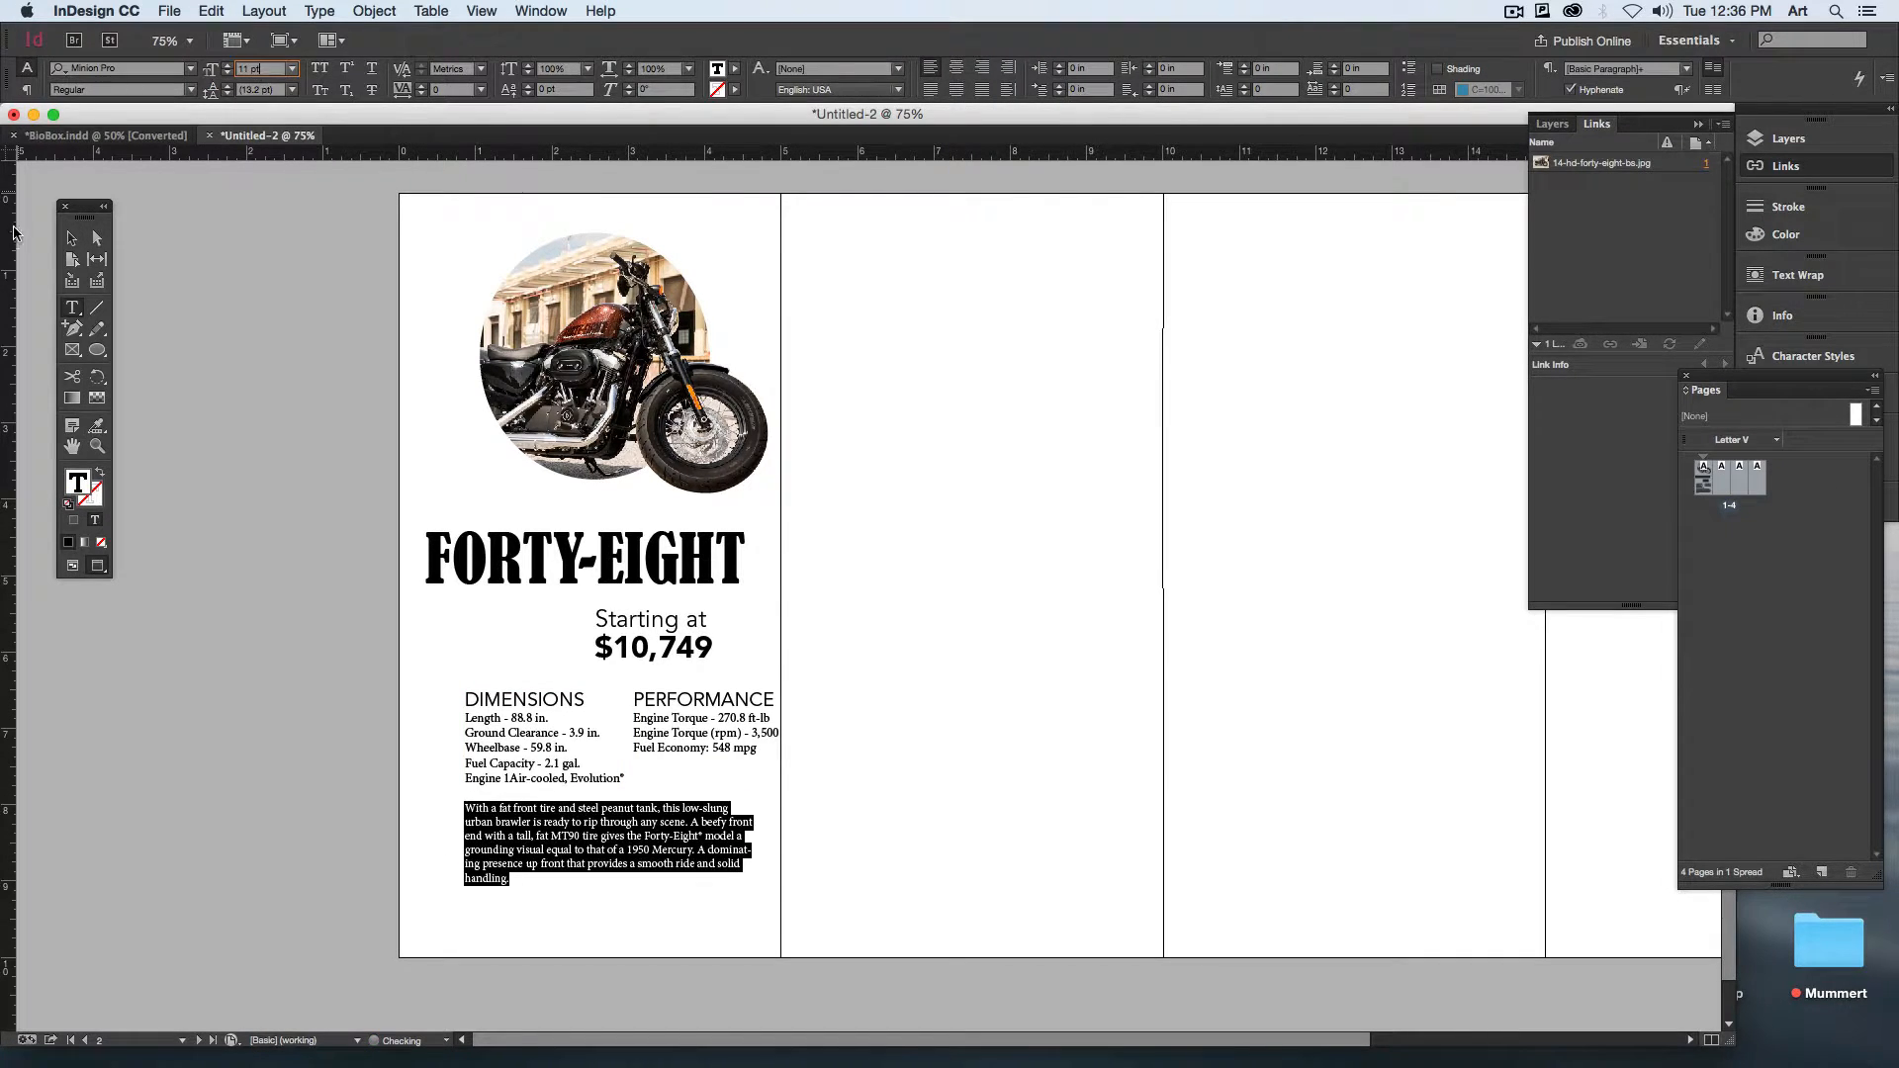
key("Escape")
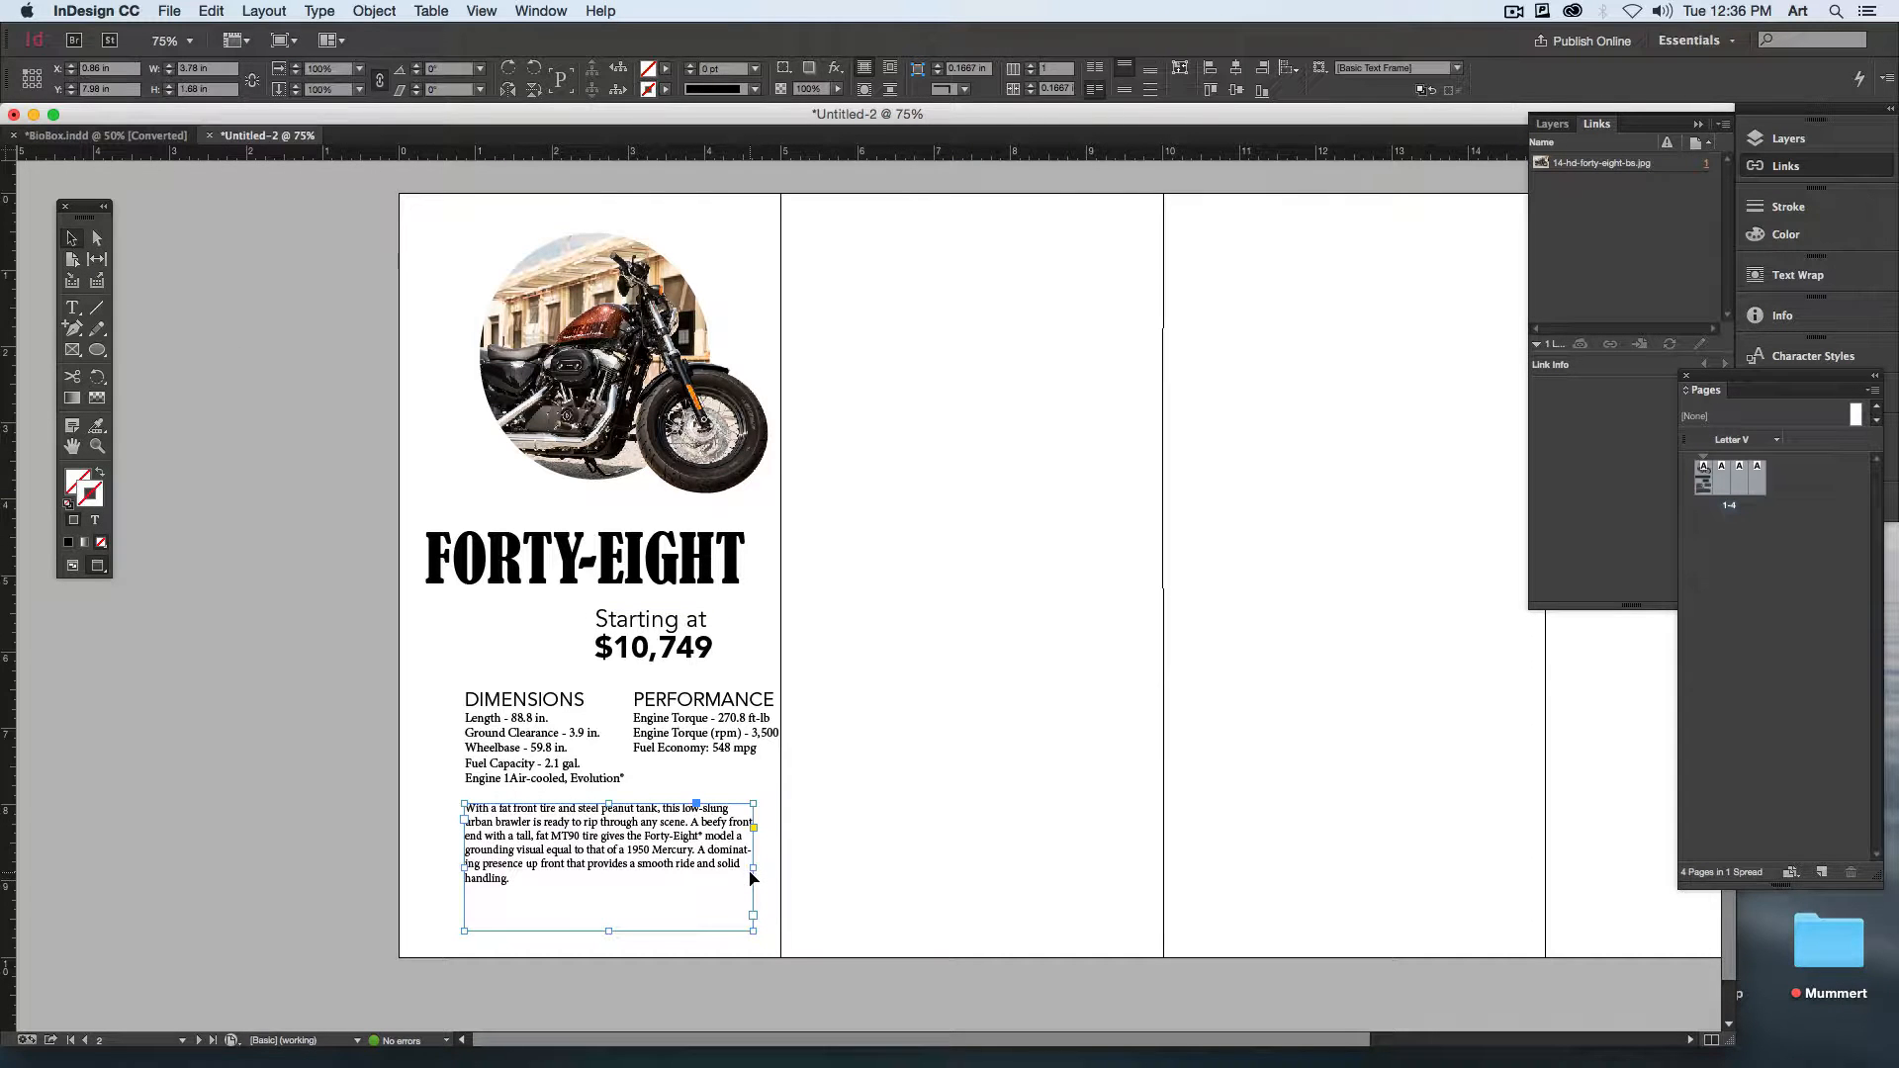
Step: Nudge the description frame slightly left and scale the two specification frames together to about 4 in wide
left_click_drag(749, 868, 745, 868)
left_click_drag(839, 738, 617, 756)
left_click_drag(775, 779, 775, 777)
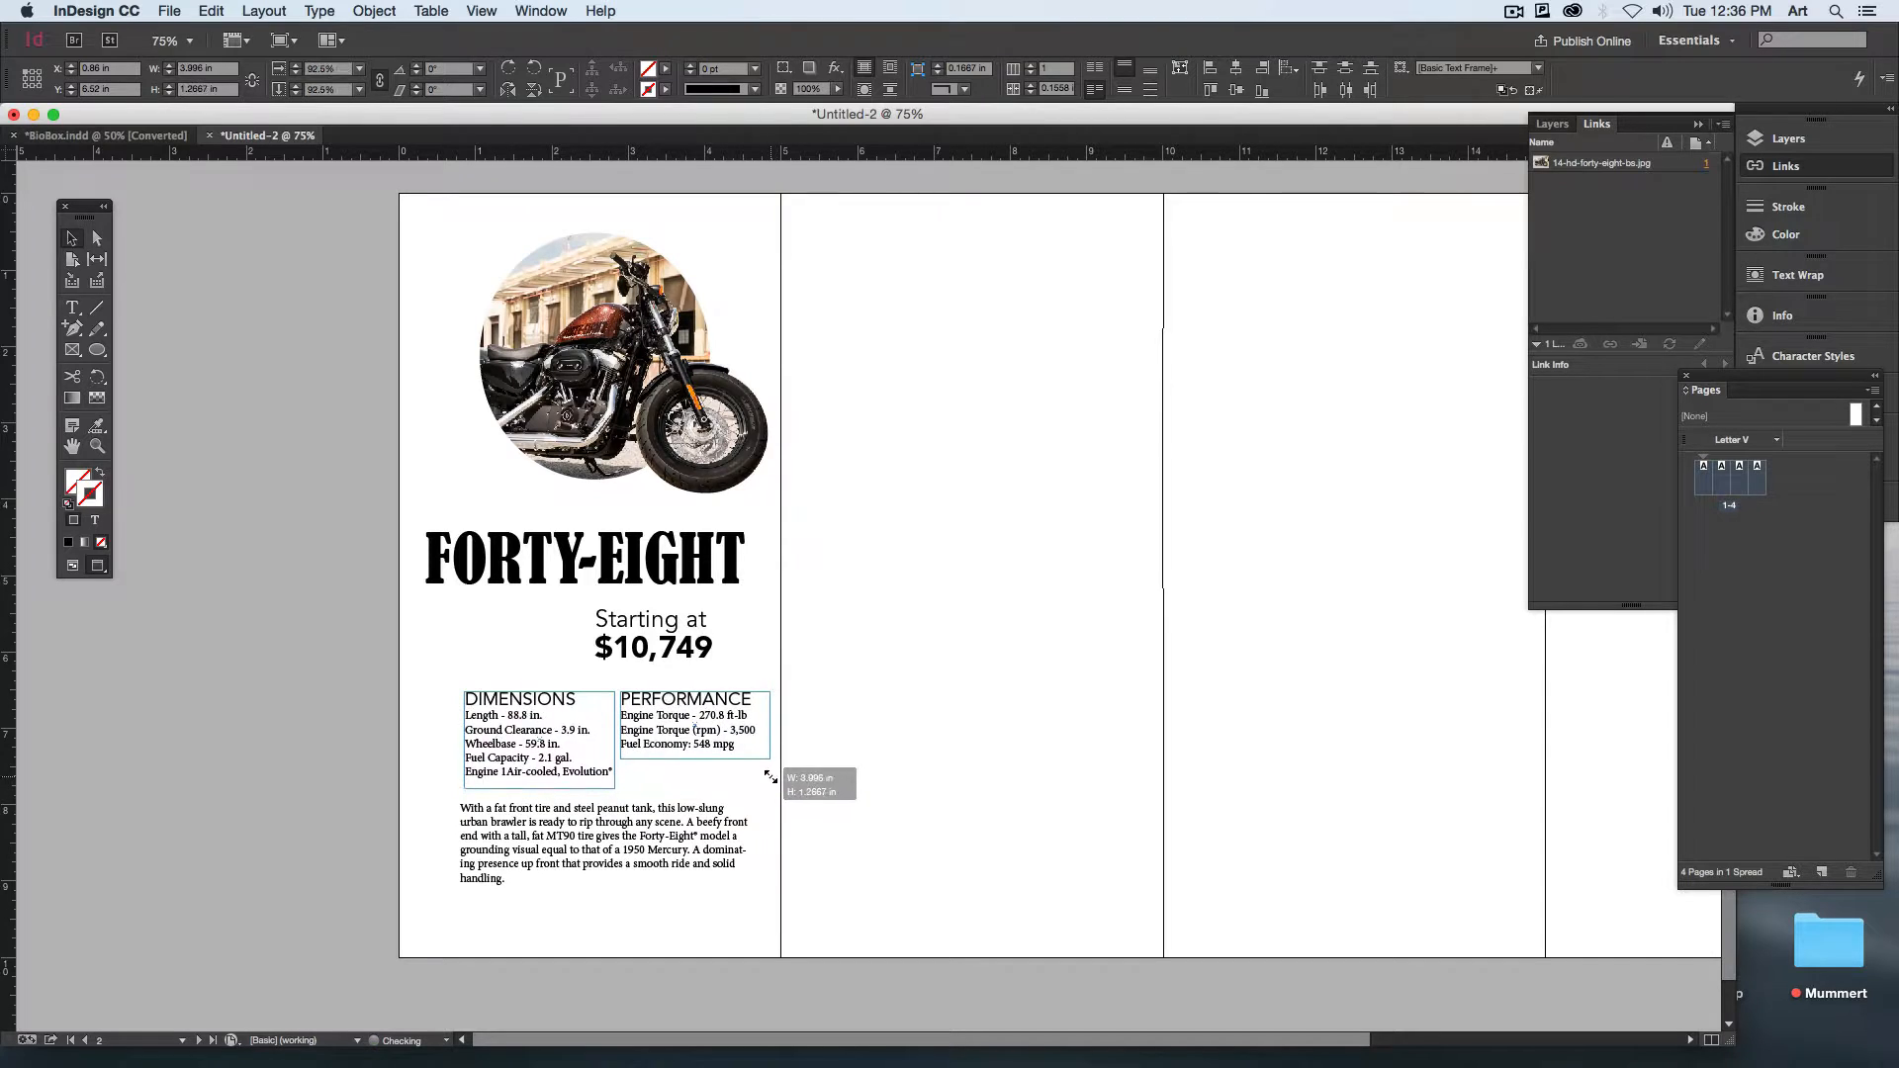
left_click(890, 819)
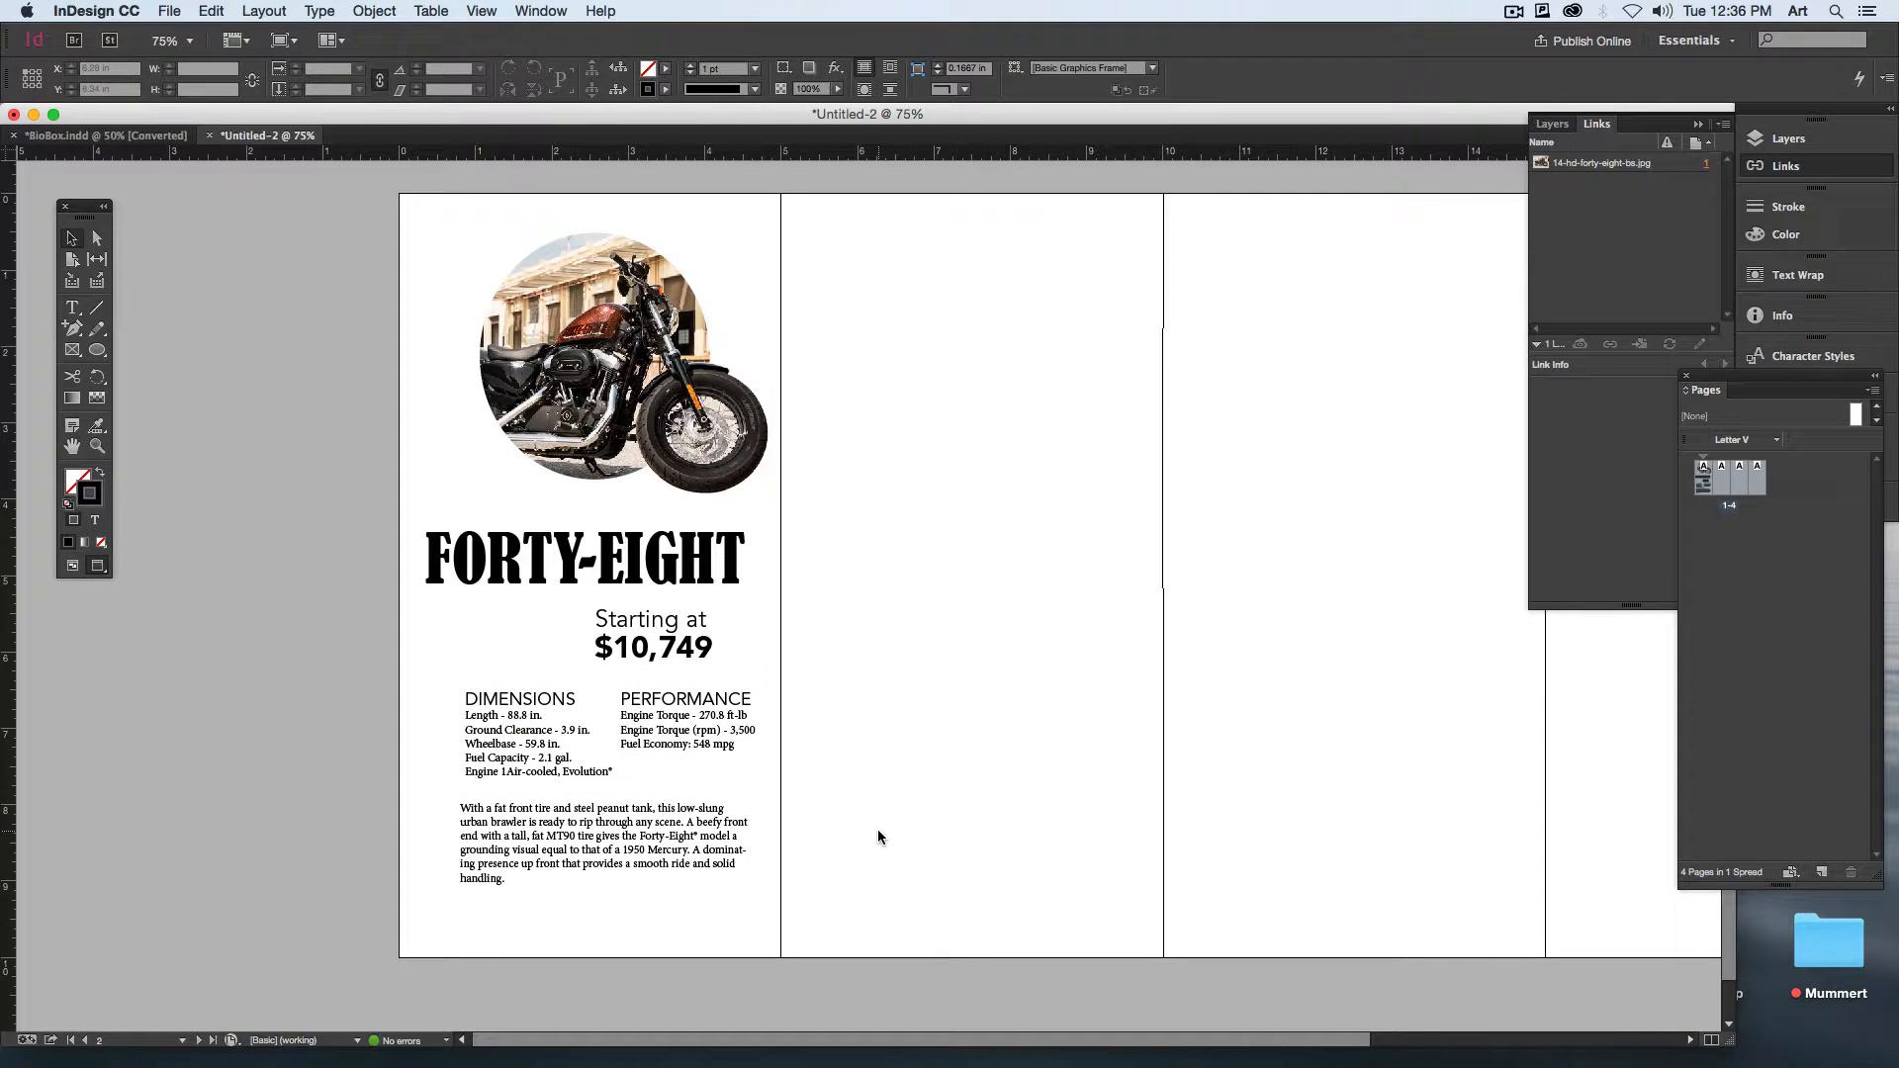
Step: Draw a 5 in by 10 in rectangle frame covering the entire first page
left_click(72, 349)
left_click_drag(396, 194, 782, 960)
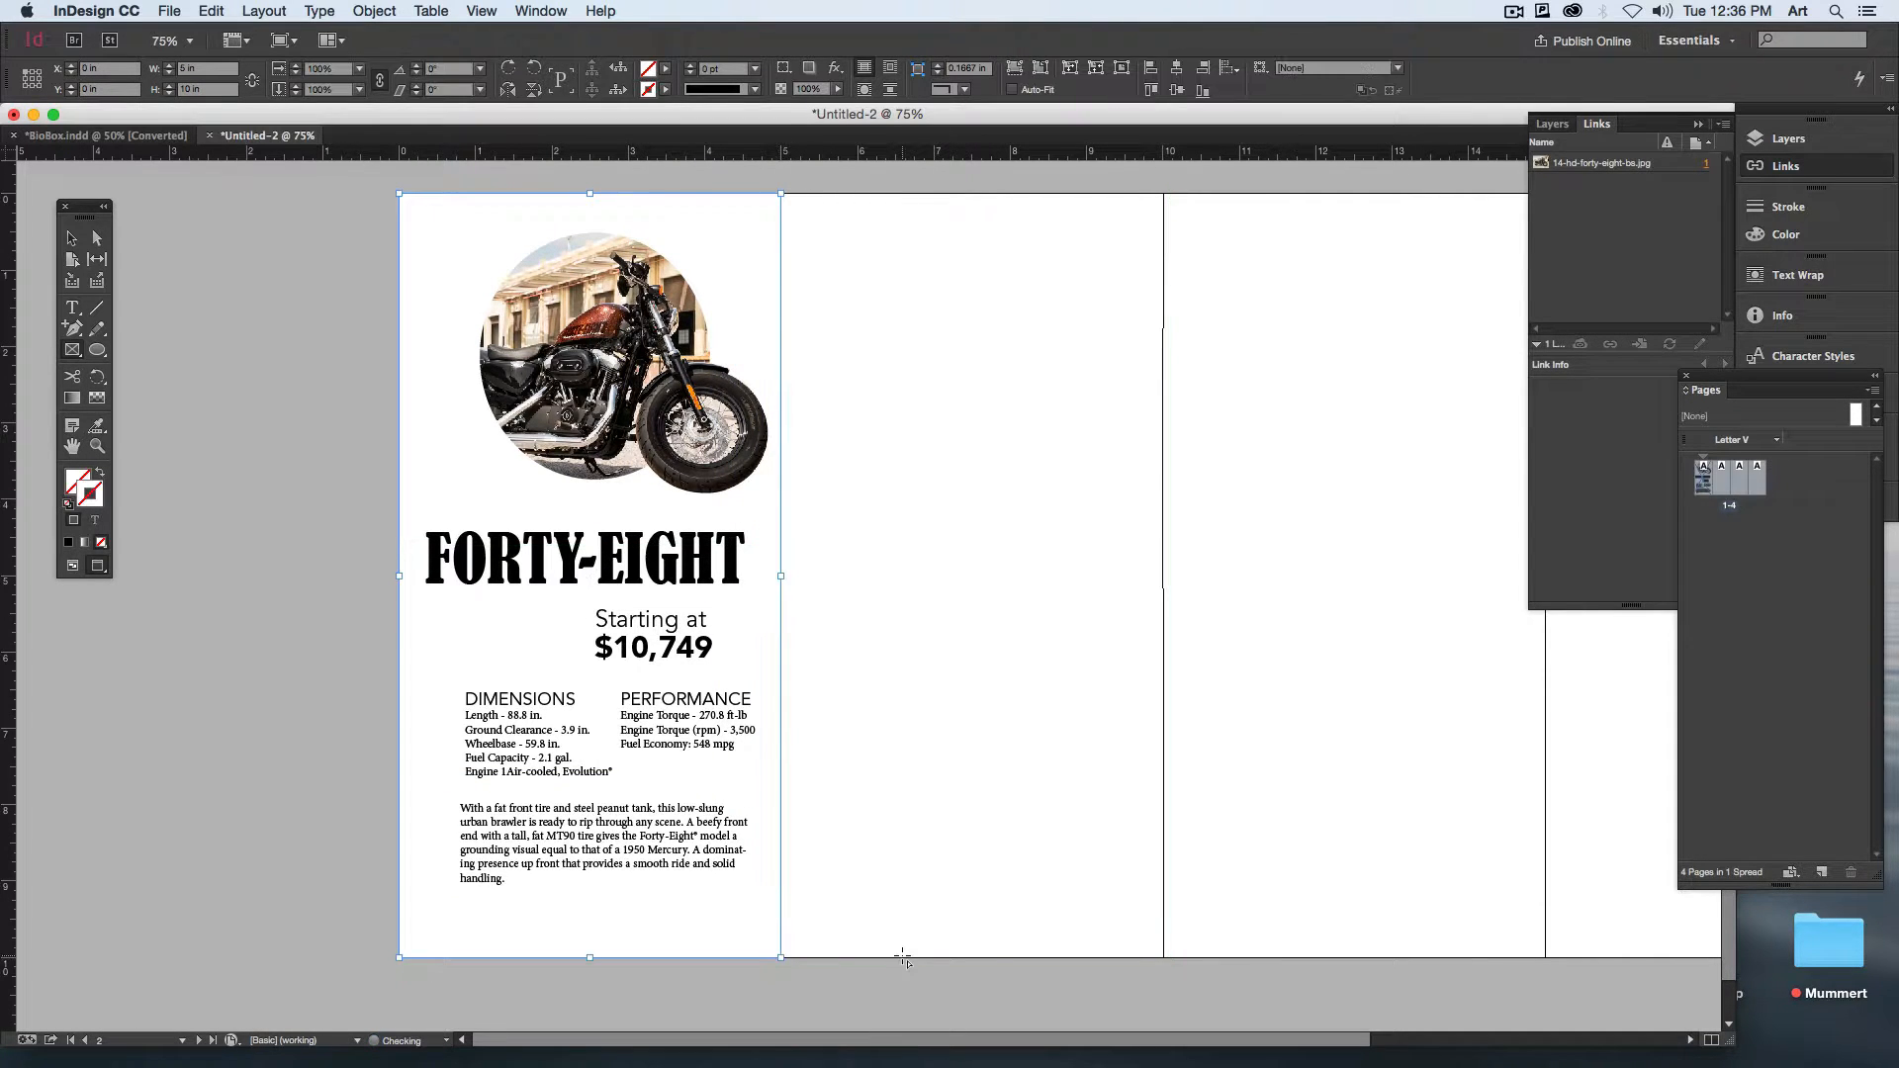
Step: Sample a color theme from the motorcycle photo, choose its Bright variation and add it to the swatches
key("shift+i")
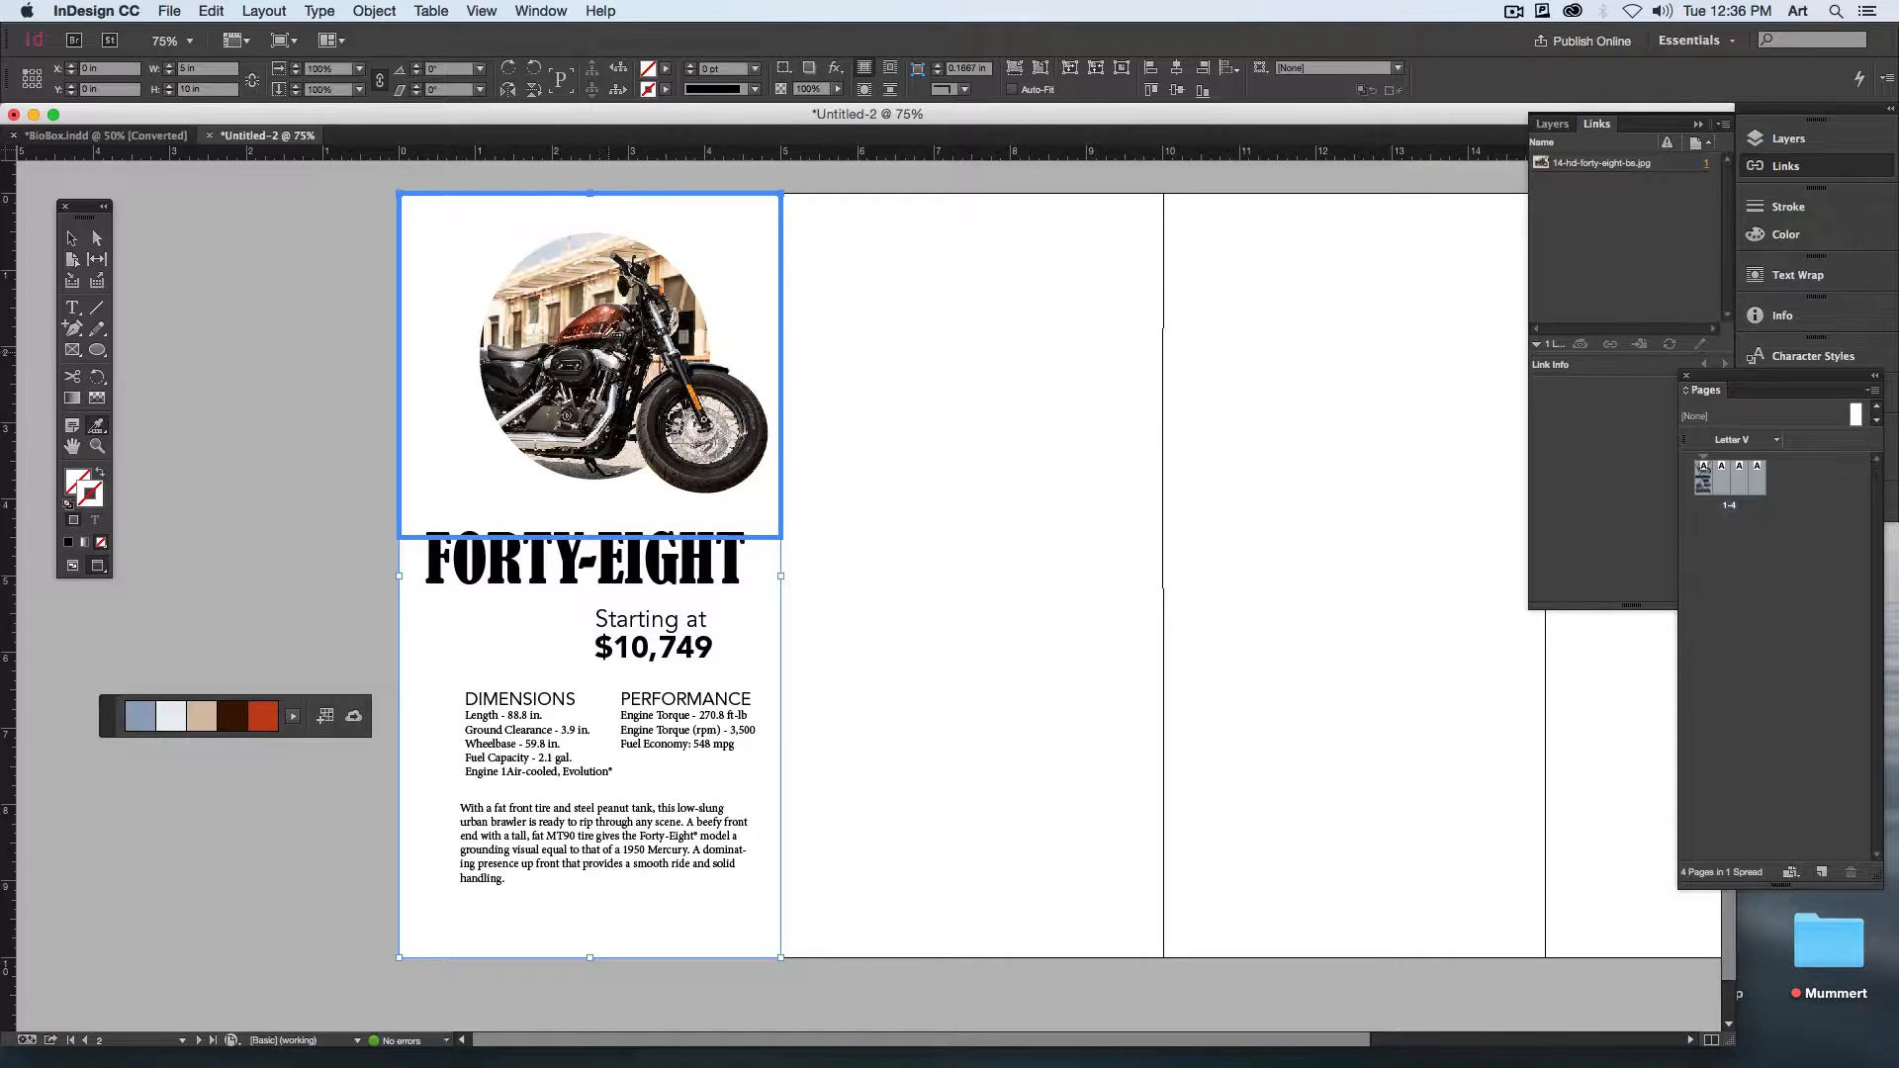
left_click(601, 322)
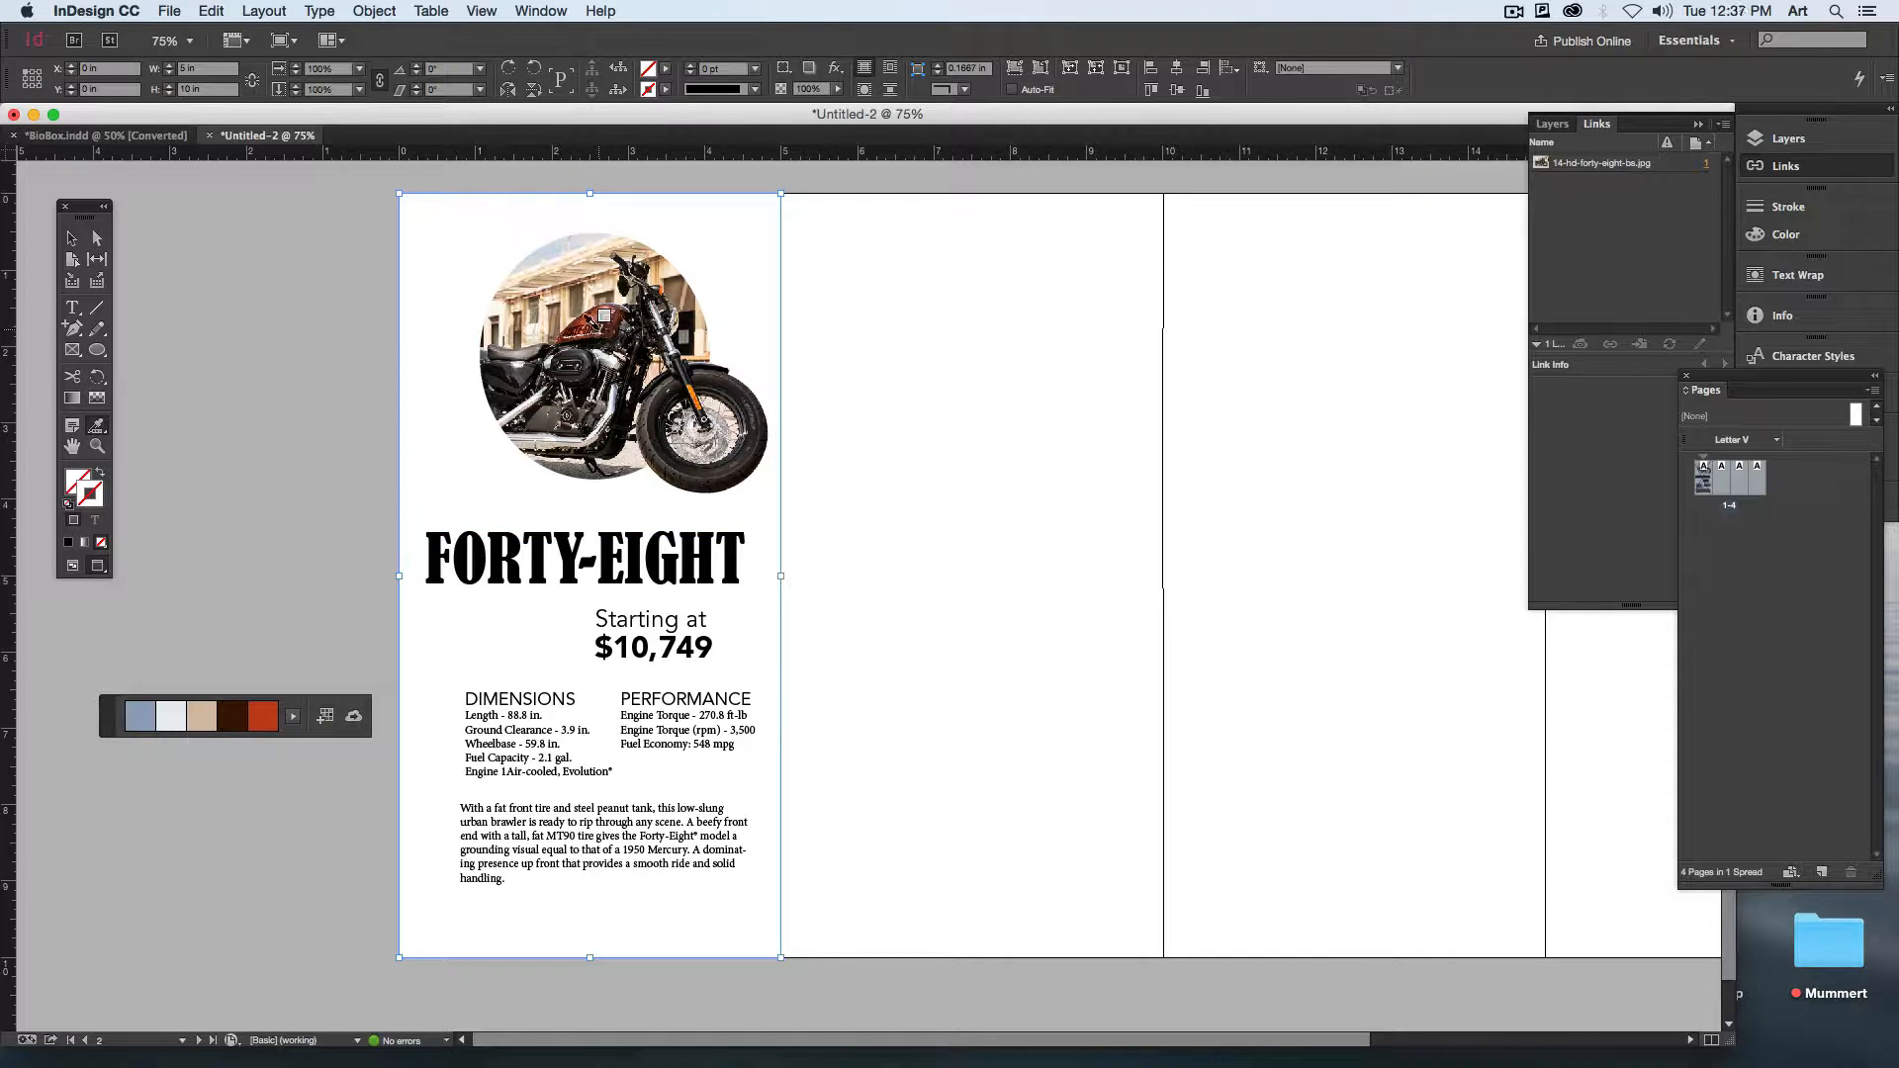
left_click(293, 719)
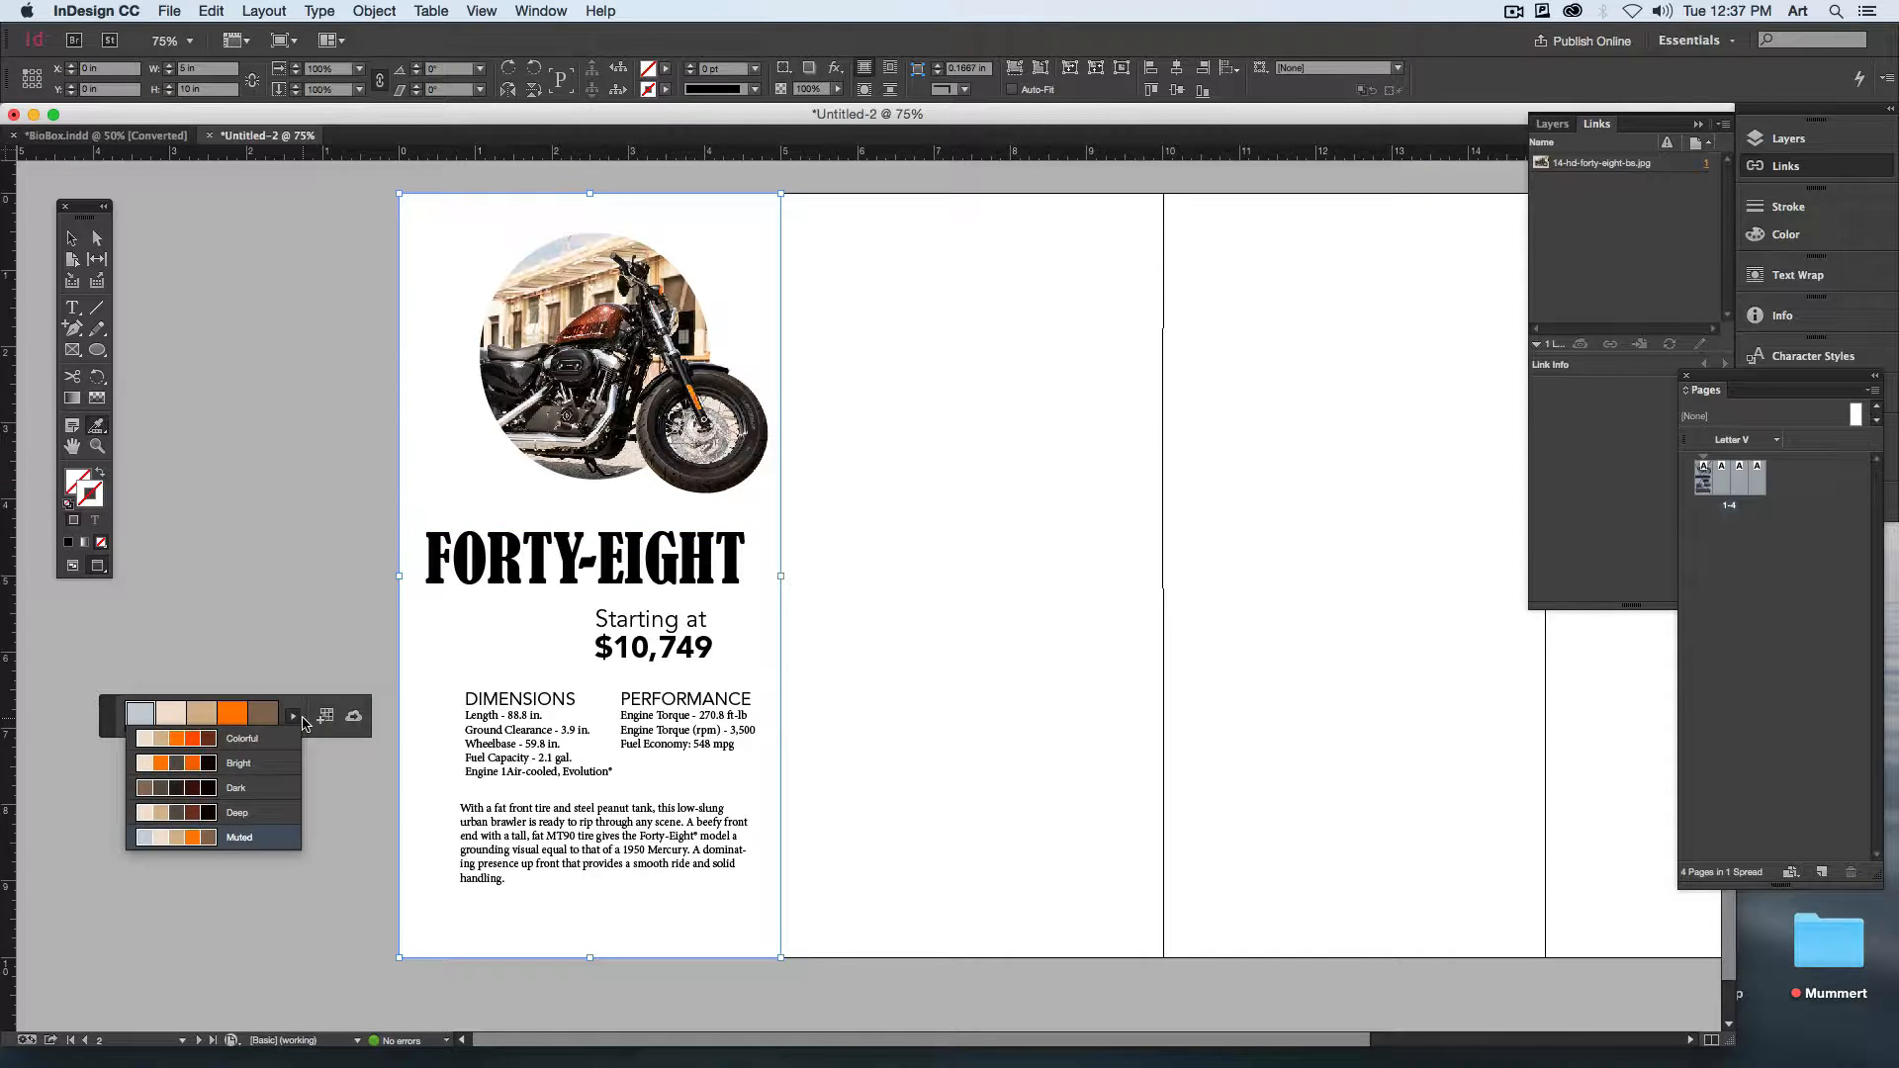
left_click(265, 768)
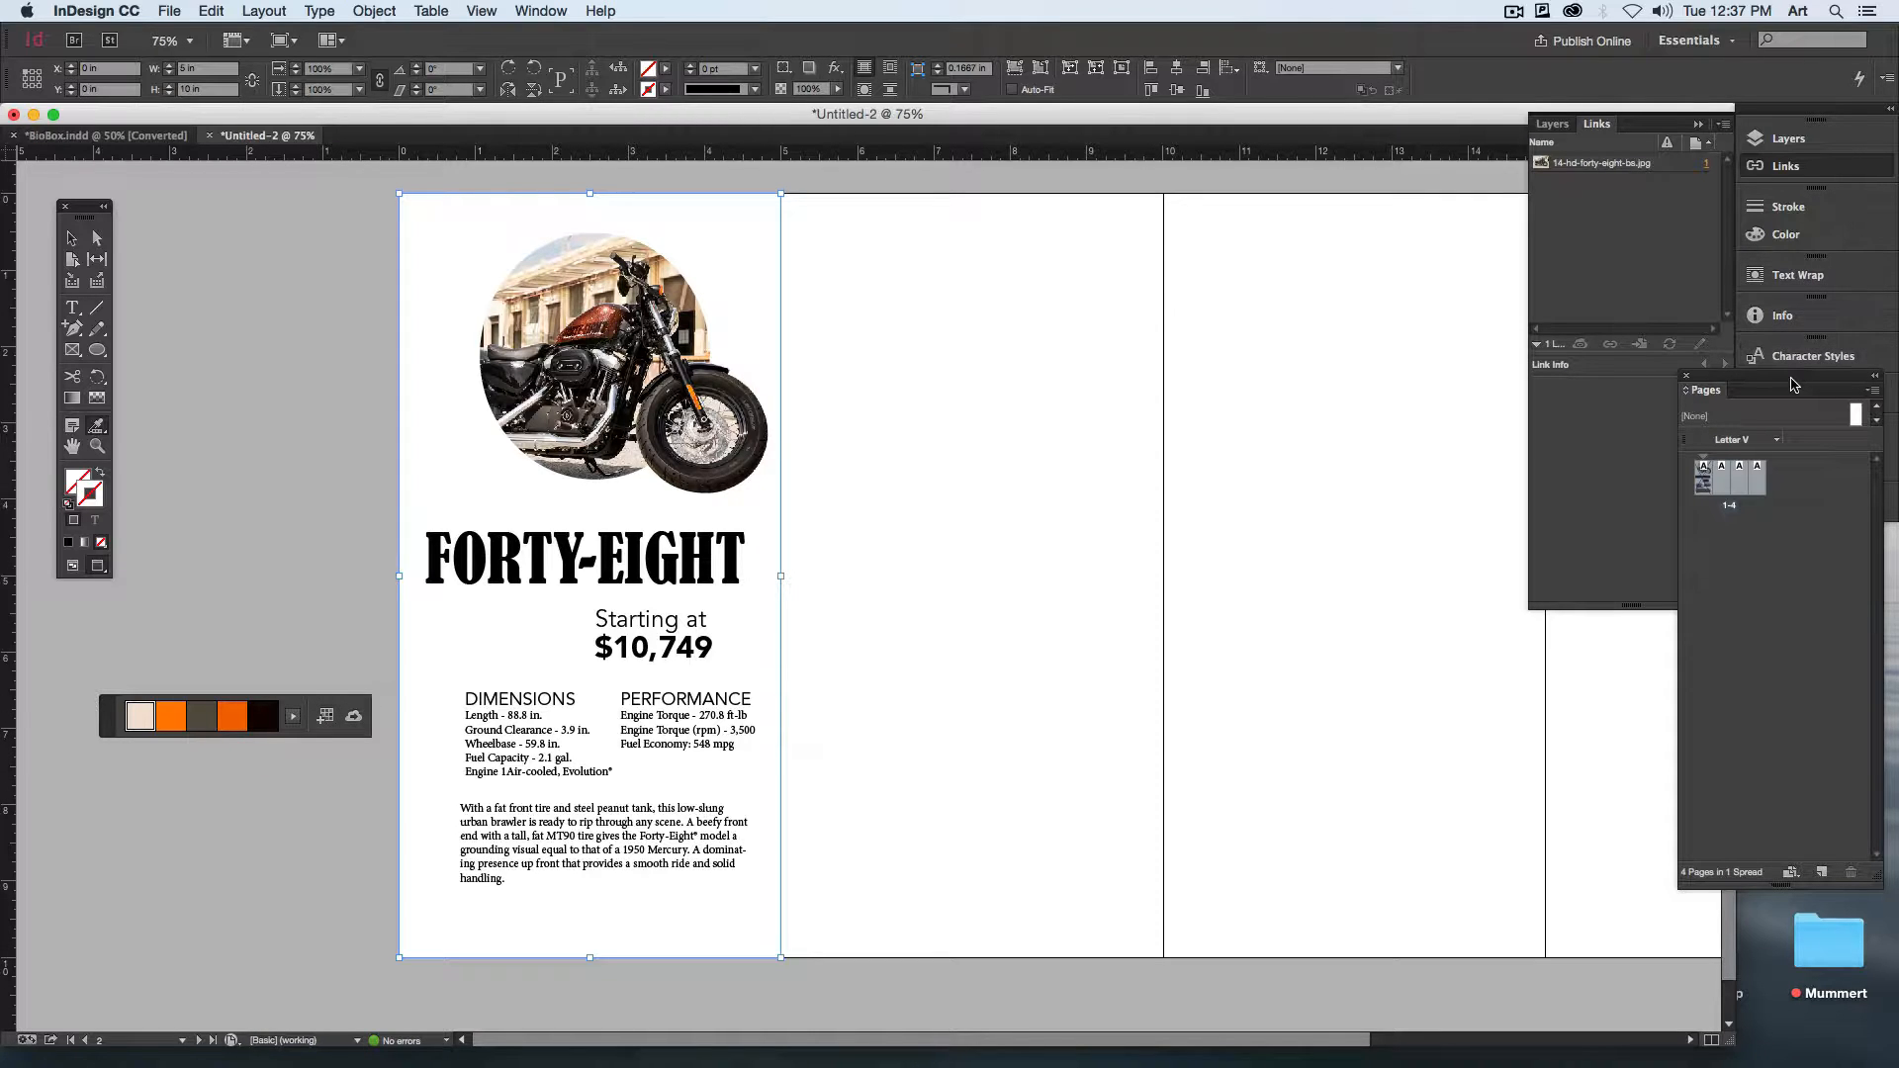
Step: Select the full-page rectangle frame and bring the expanded Bright_Theme swatch group into clear view
left_click_drag(1795, 378, 1433, 356)
left_click(1792, 505)
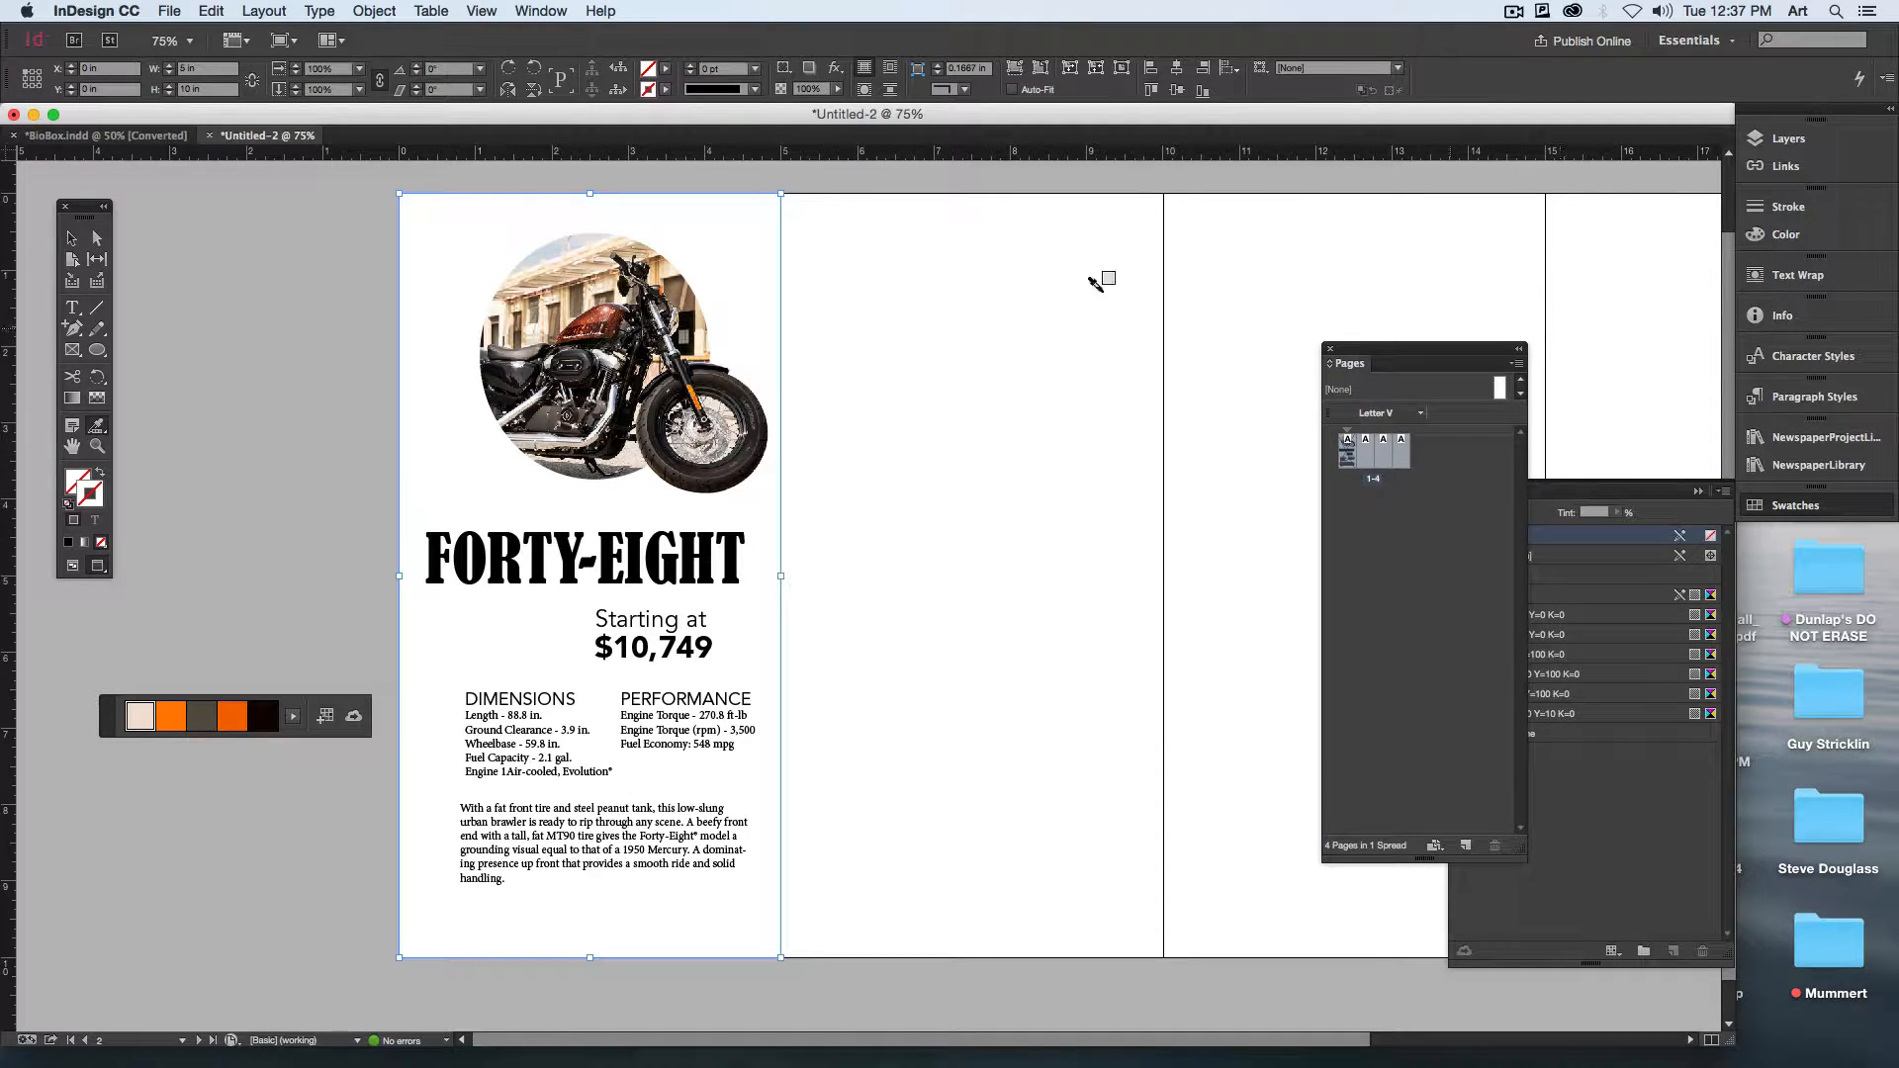
left_click(72, 238)
left_click(554, 240)
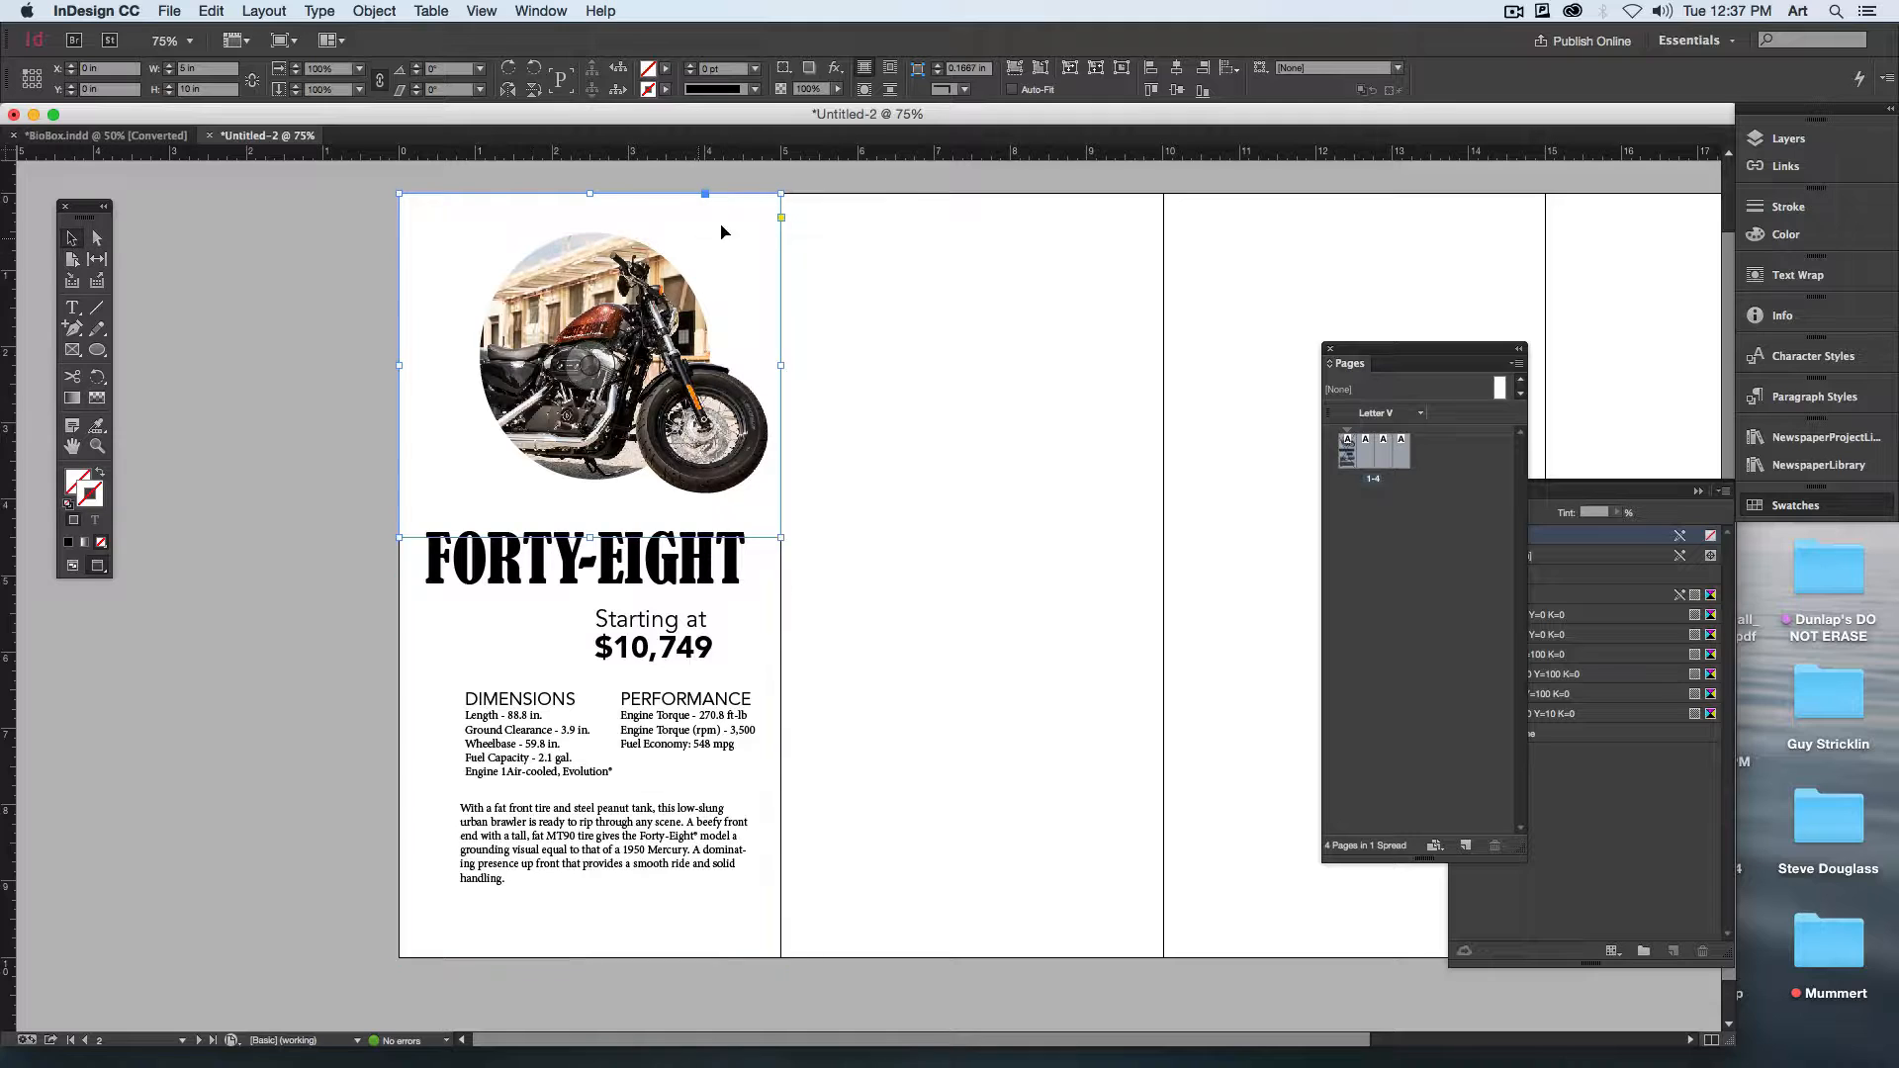
left_click(783, 653)
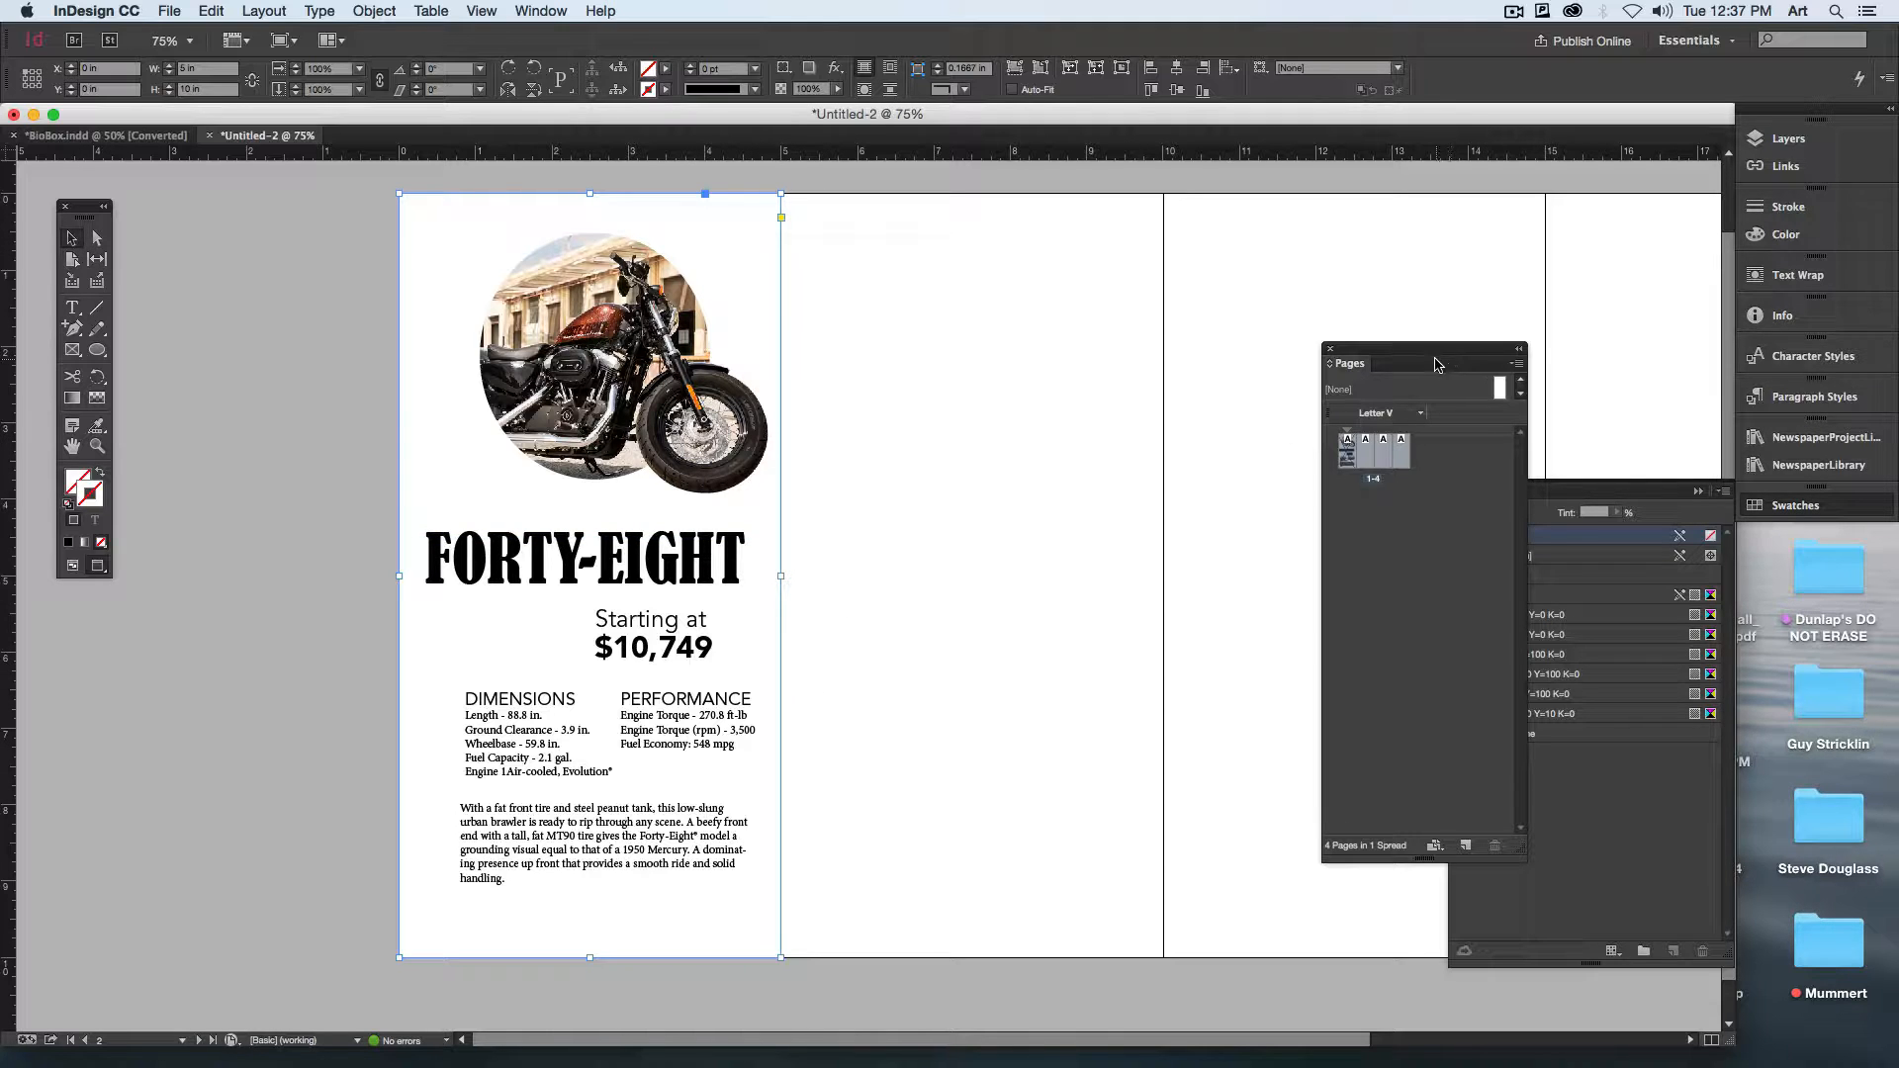
left_click_drag(1437, 365, 1296, 501)
left_click(1456, 734)
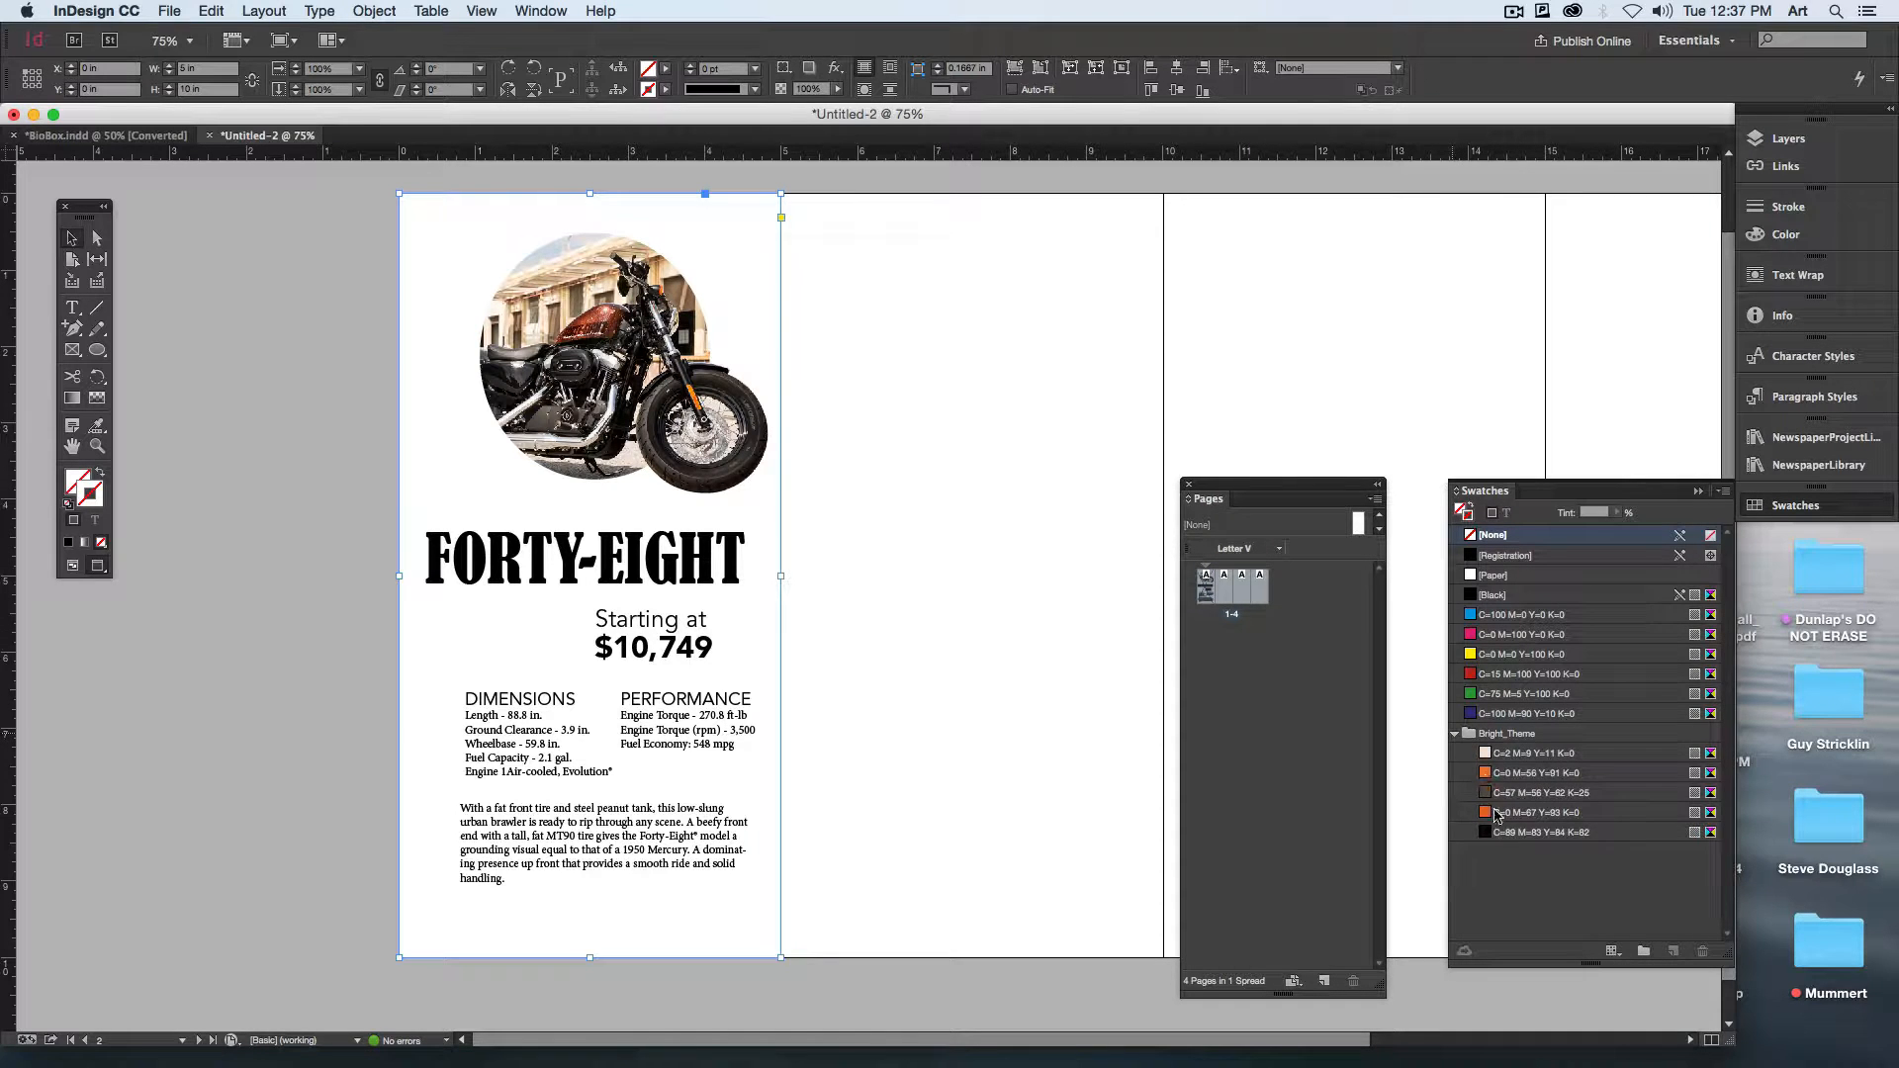
Step: Fill the full-page rectangle frame with the dark brown Bright_Theme swatch, leaving its stroke empty
left_click(1539, 815)
key("super+z")
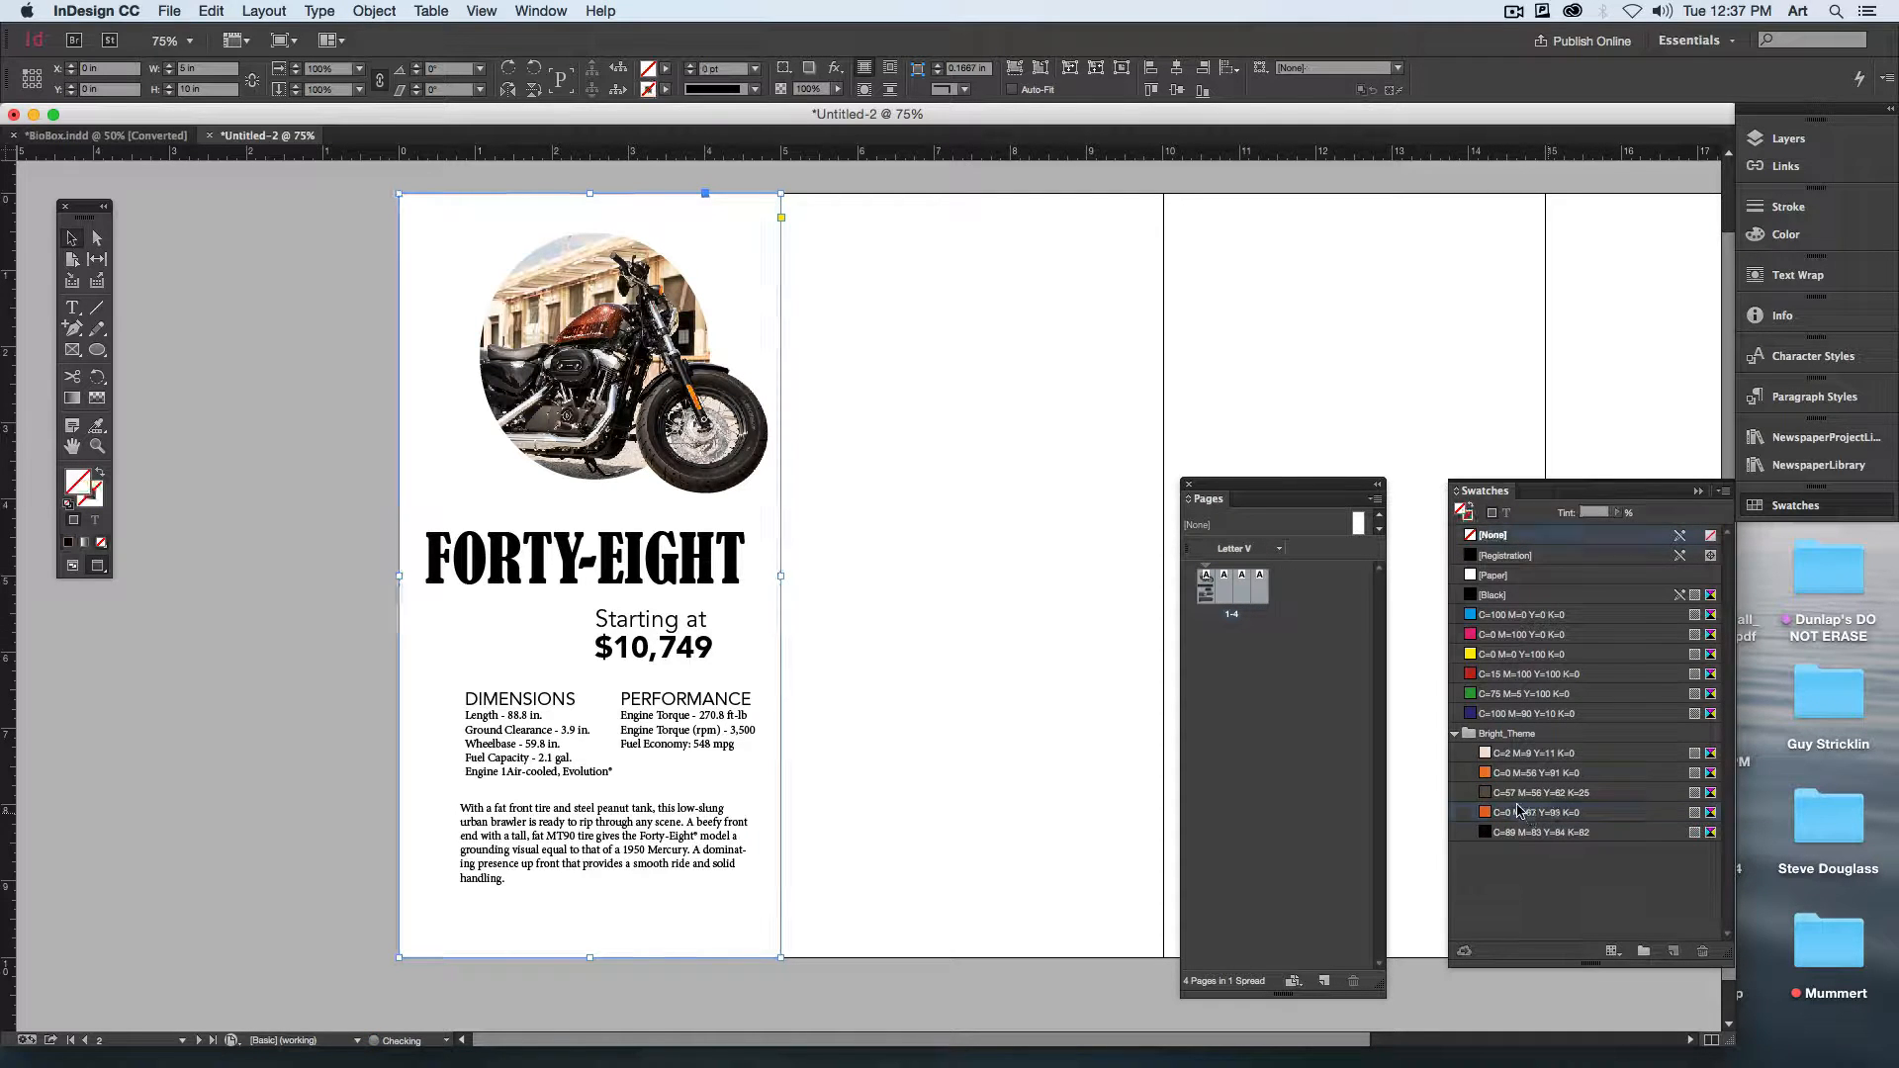
key("x")
left_click(1486, 813)
left_click(1540, 794)
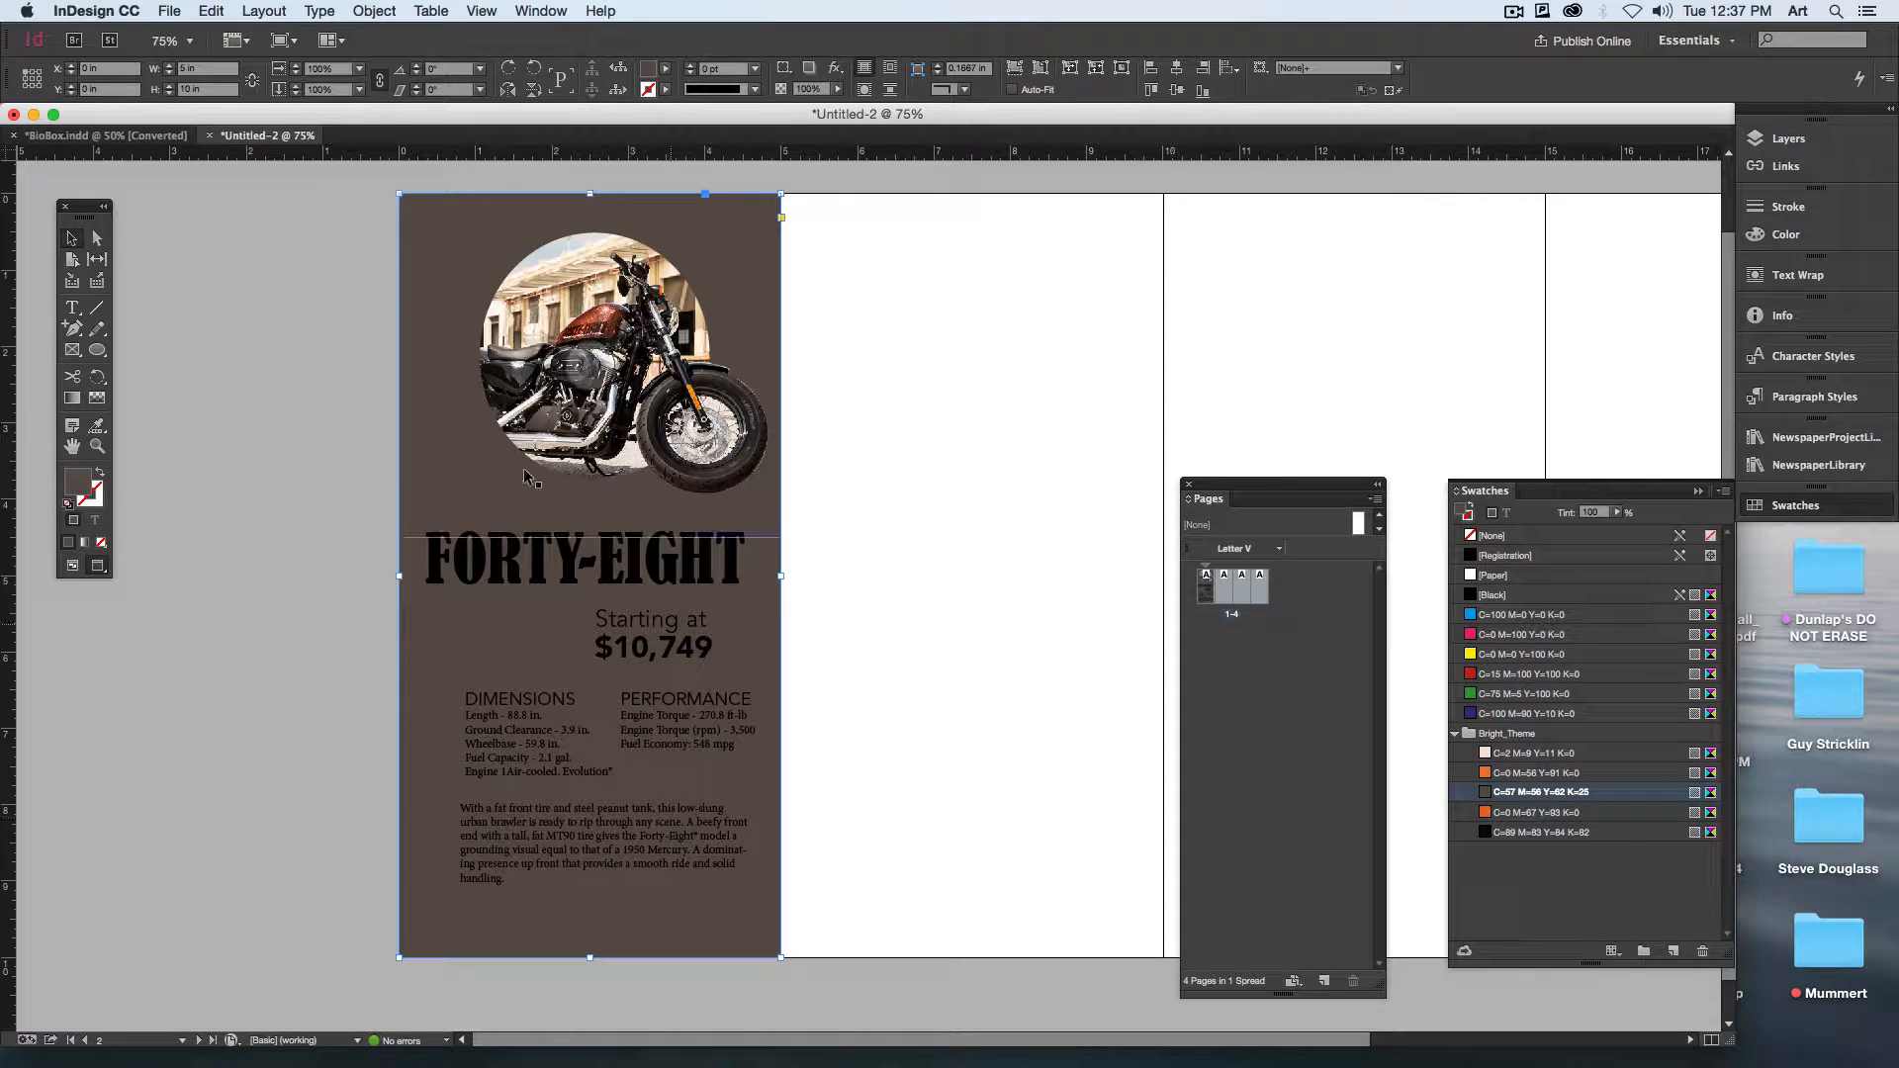
Step: Color the FORTY-EIGHT heading with the cream C=2 M=9 Y=11 K=0 swatch from Bright_Theme
key("t")
left_click(534, 561)
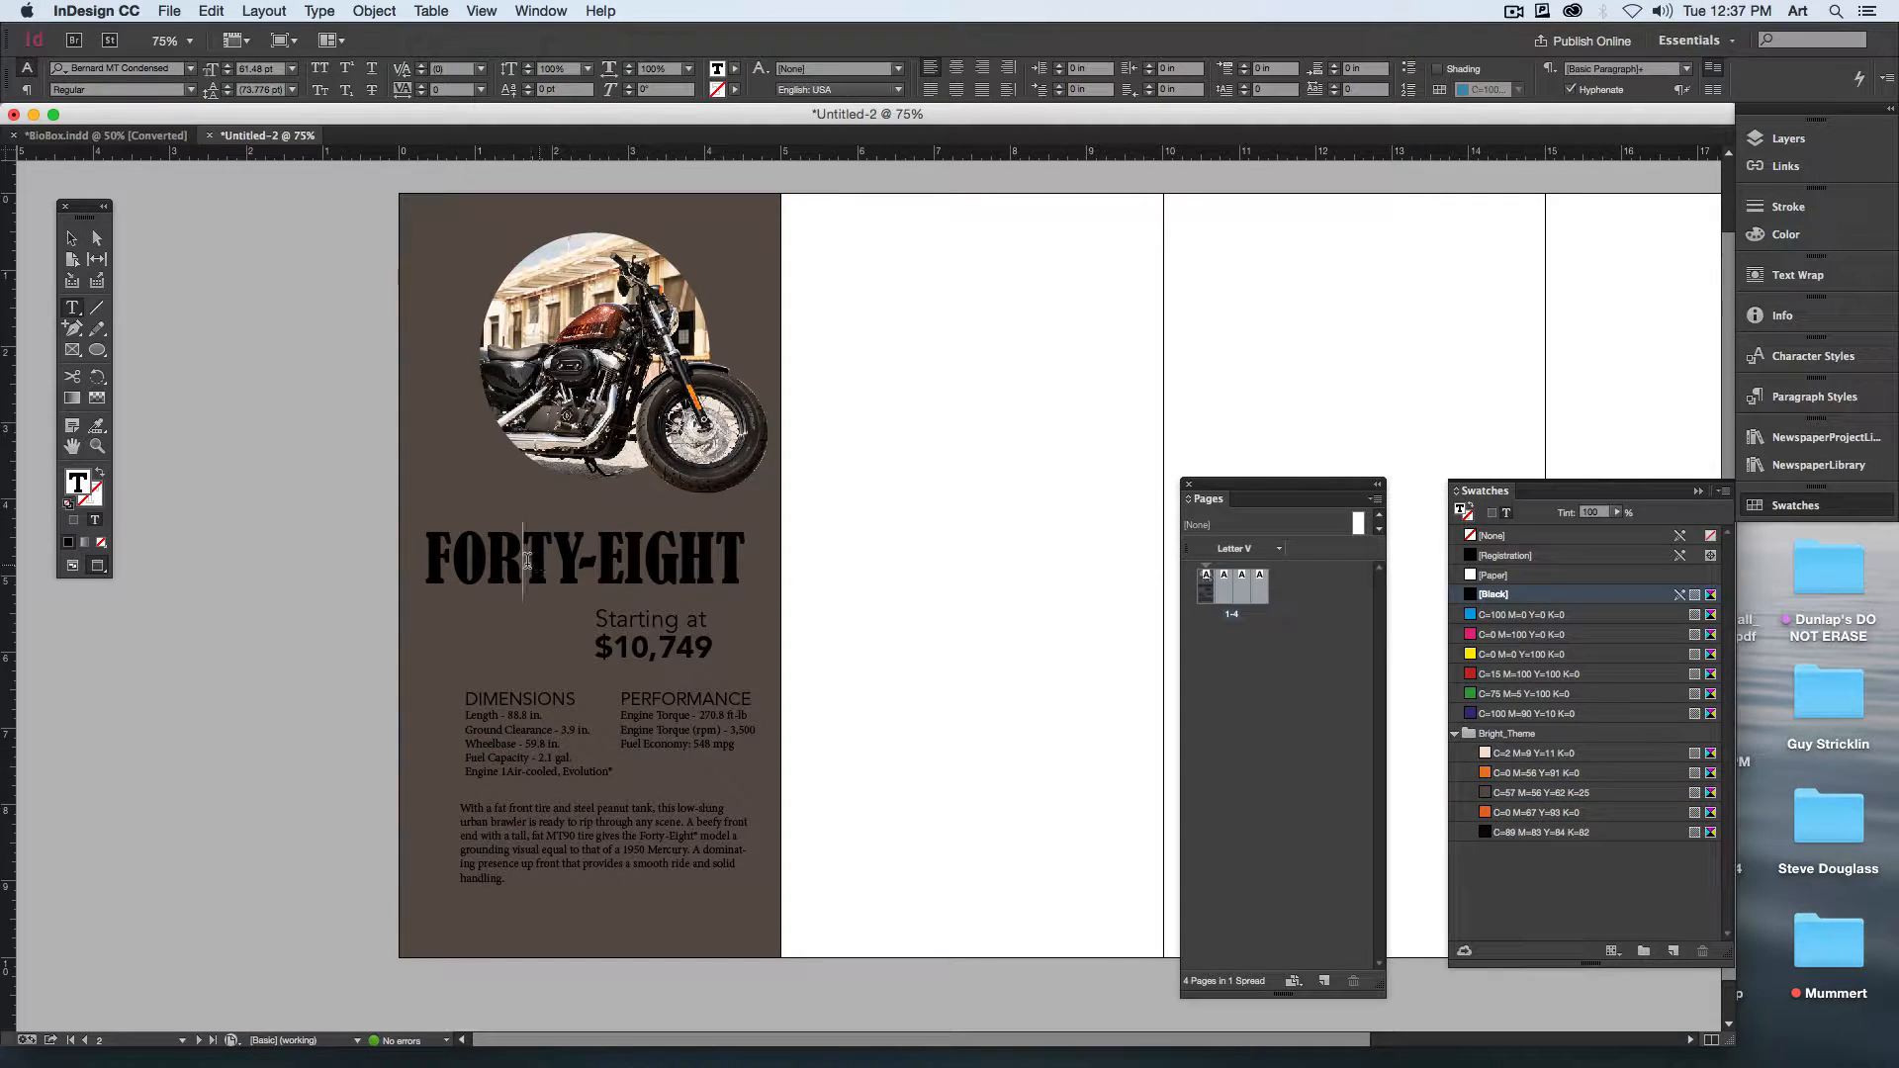
left_click_drag(451, 559, 744, 563)
key("super+a")
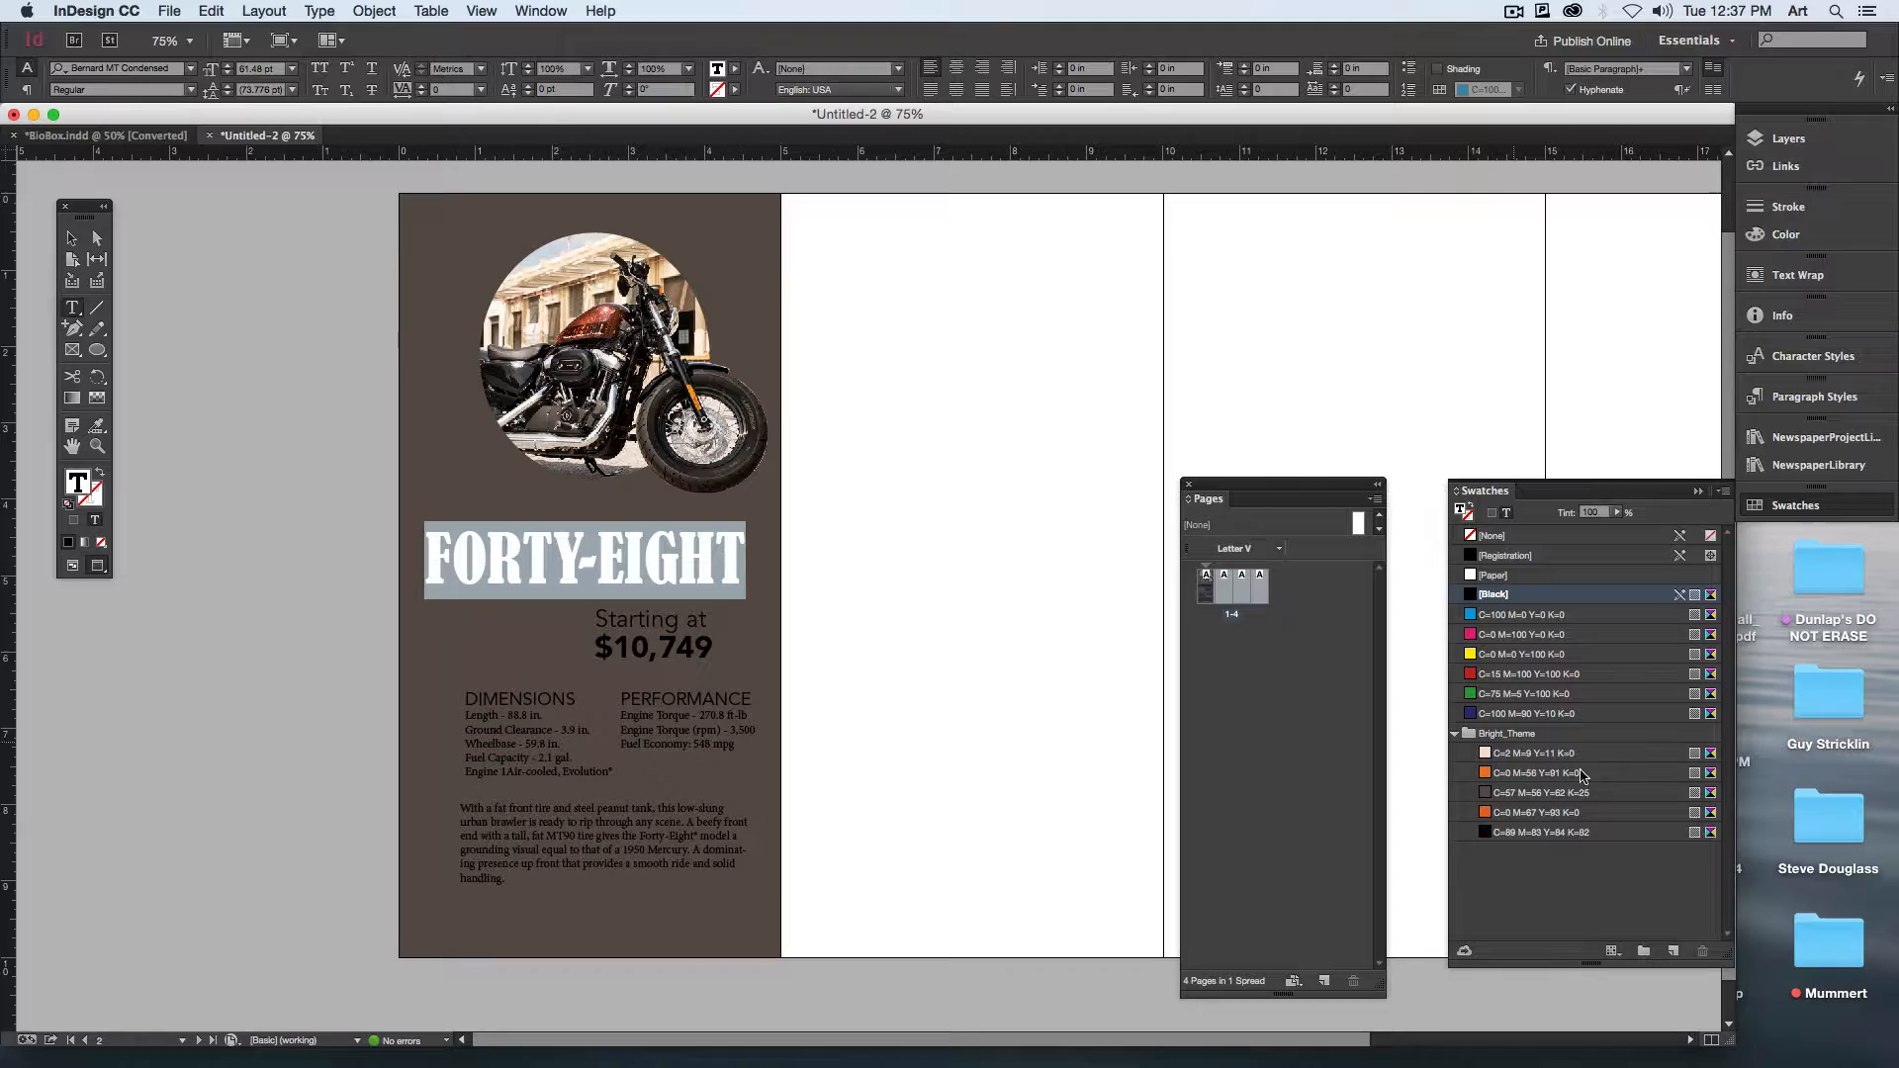
left_click(1524, 772)
left_click(1528, 752)
Step: Color both lines of the price text with the lighter orange swatch from Bright_Theme
left_click(604, 638)
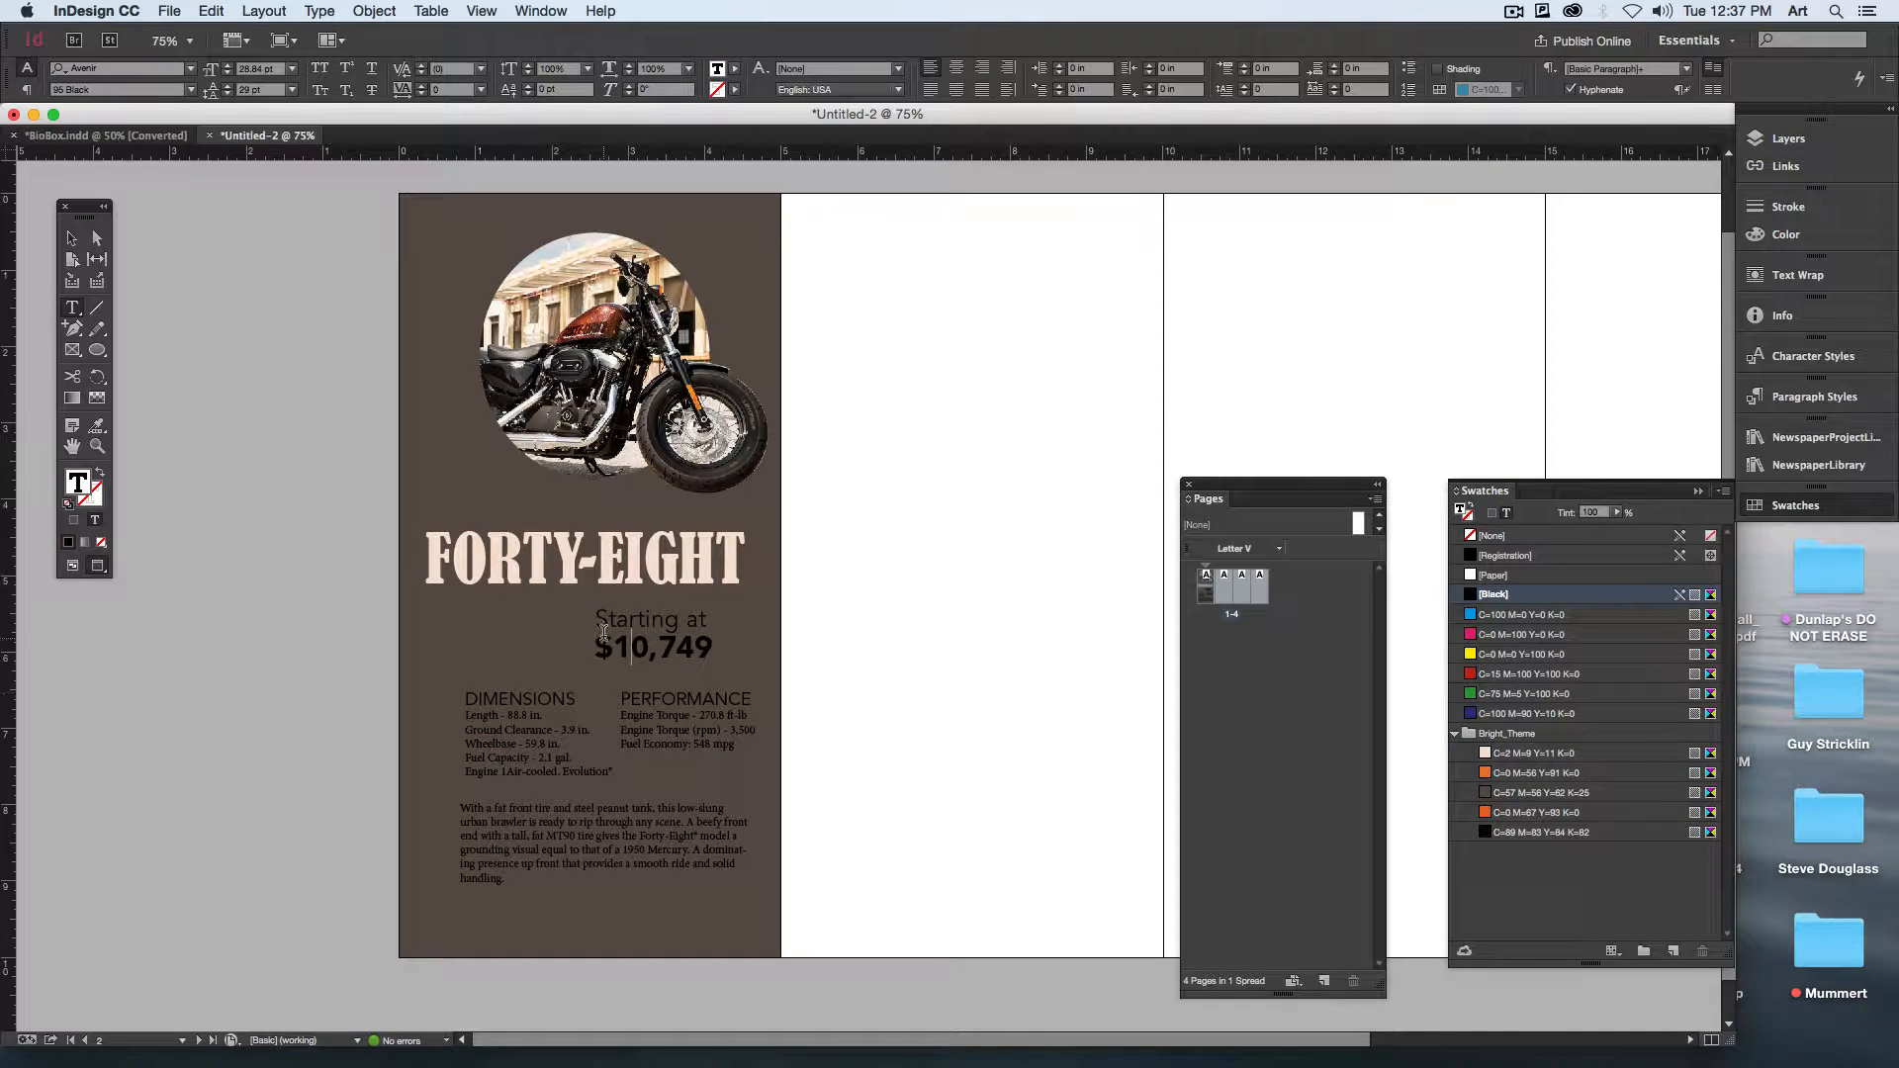
key("super+a")
left_click(1523, 773)
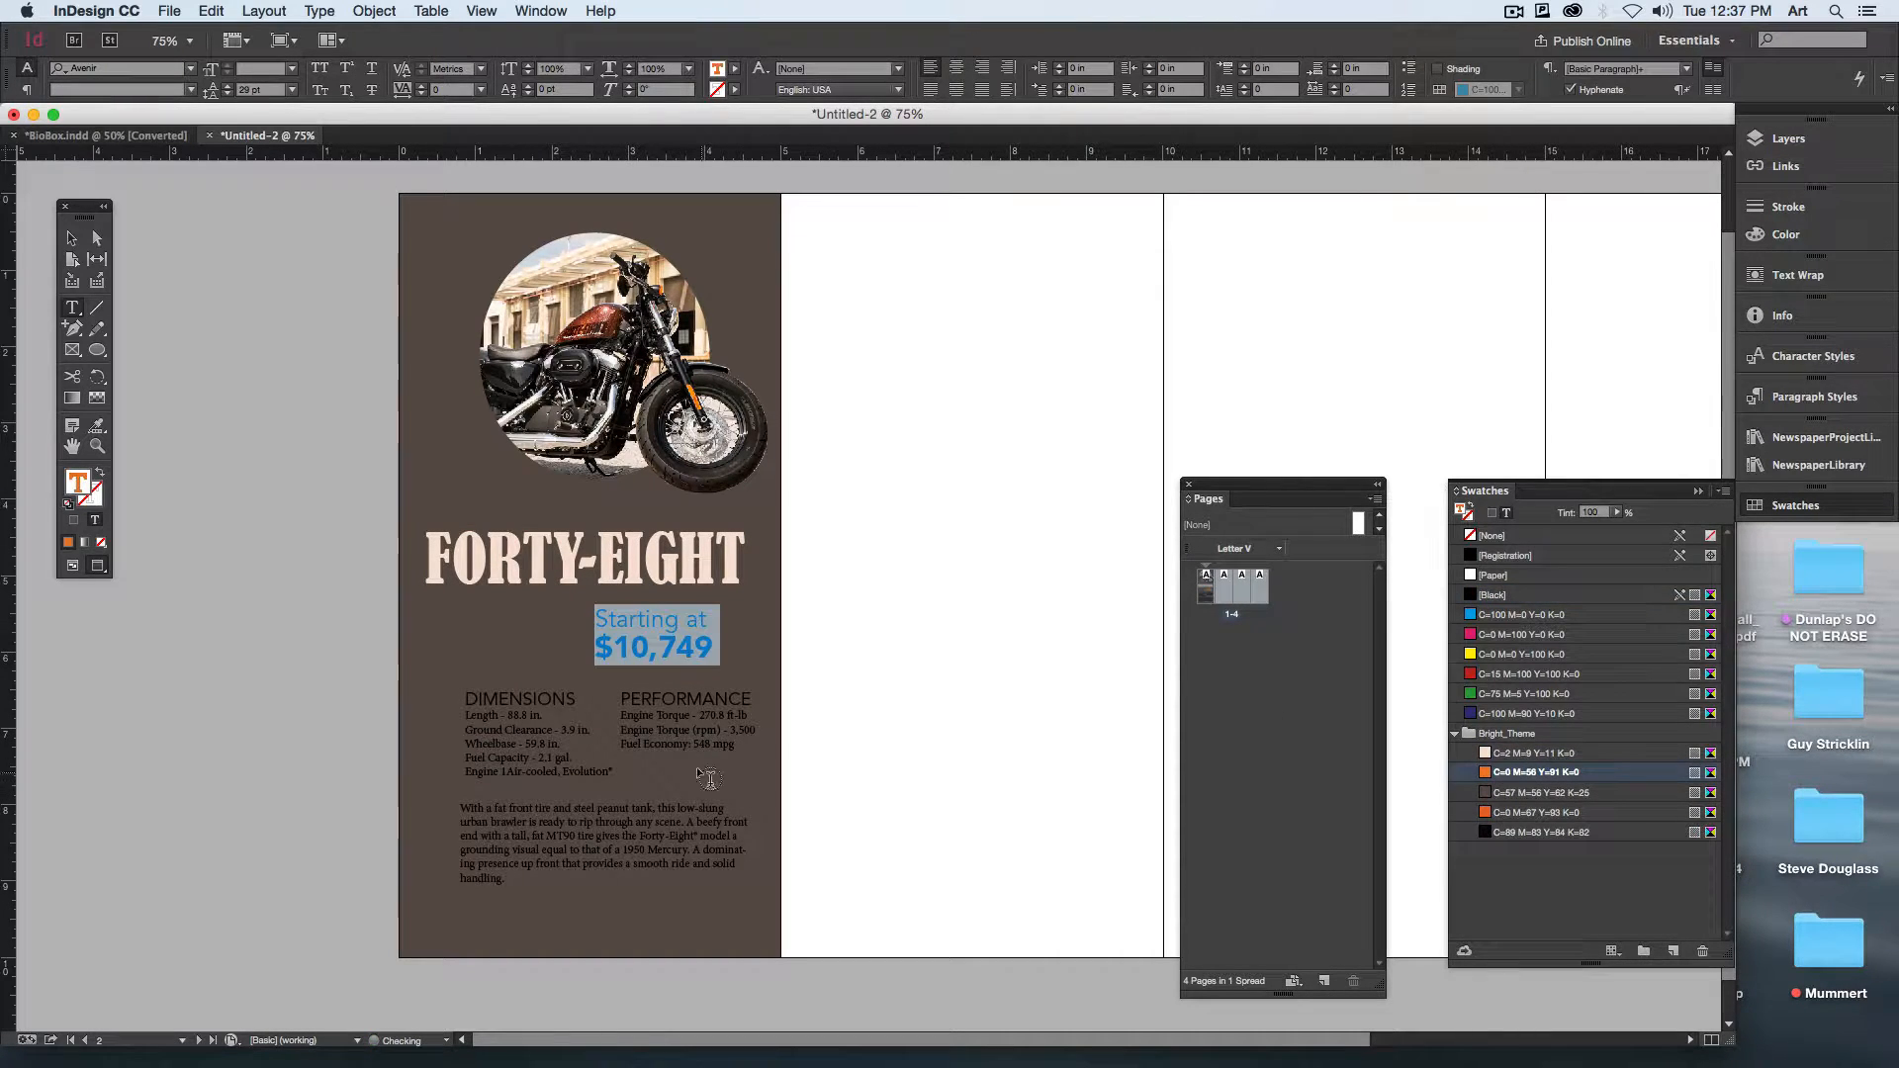
Step: Color the DIMENSIONS and PERFORMANCE headings with the cream C=2 M=9 Y=11 K=0 swatch from Bright_Theme
left_click(508, 741)
double_click(498, 699)
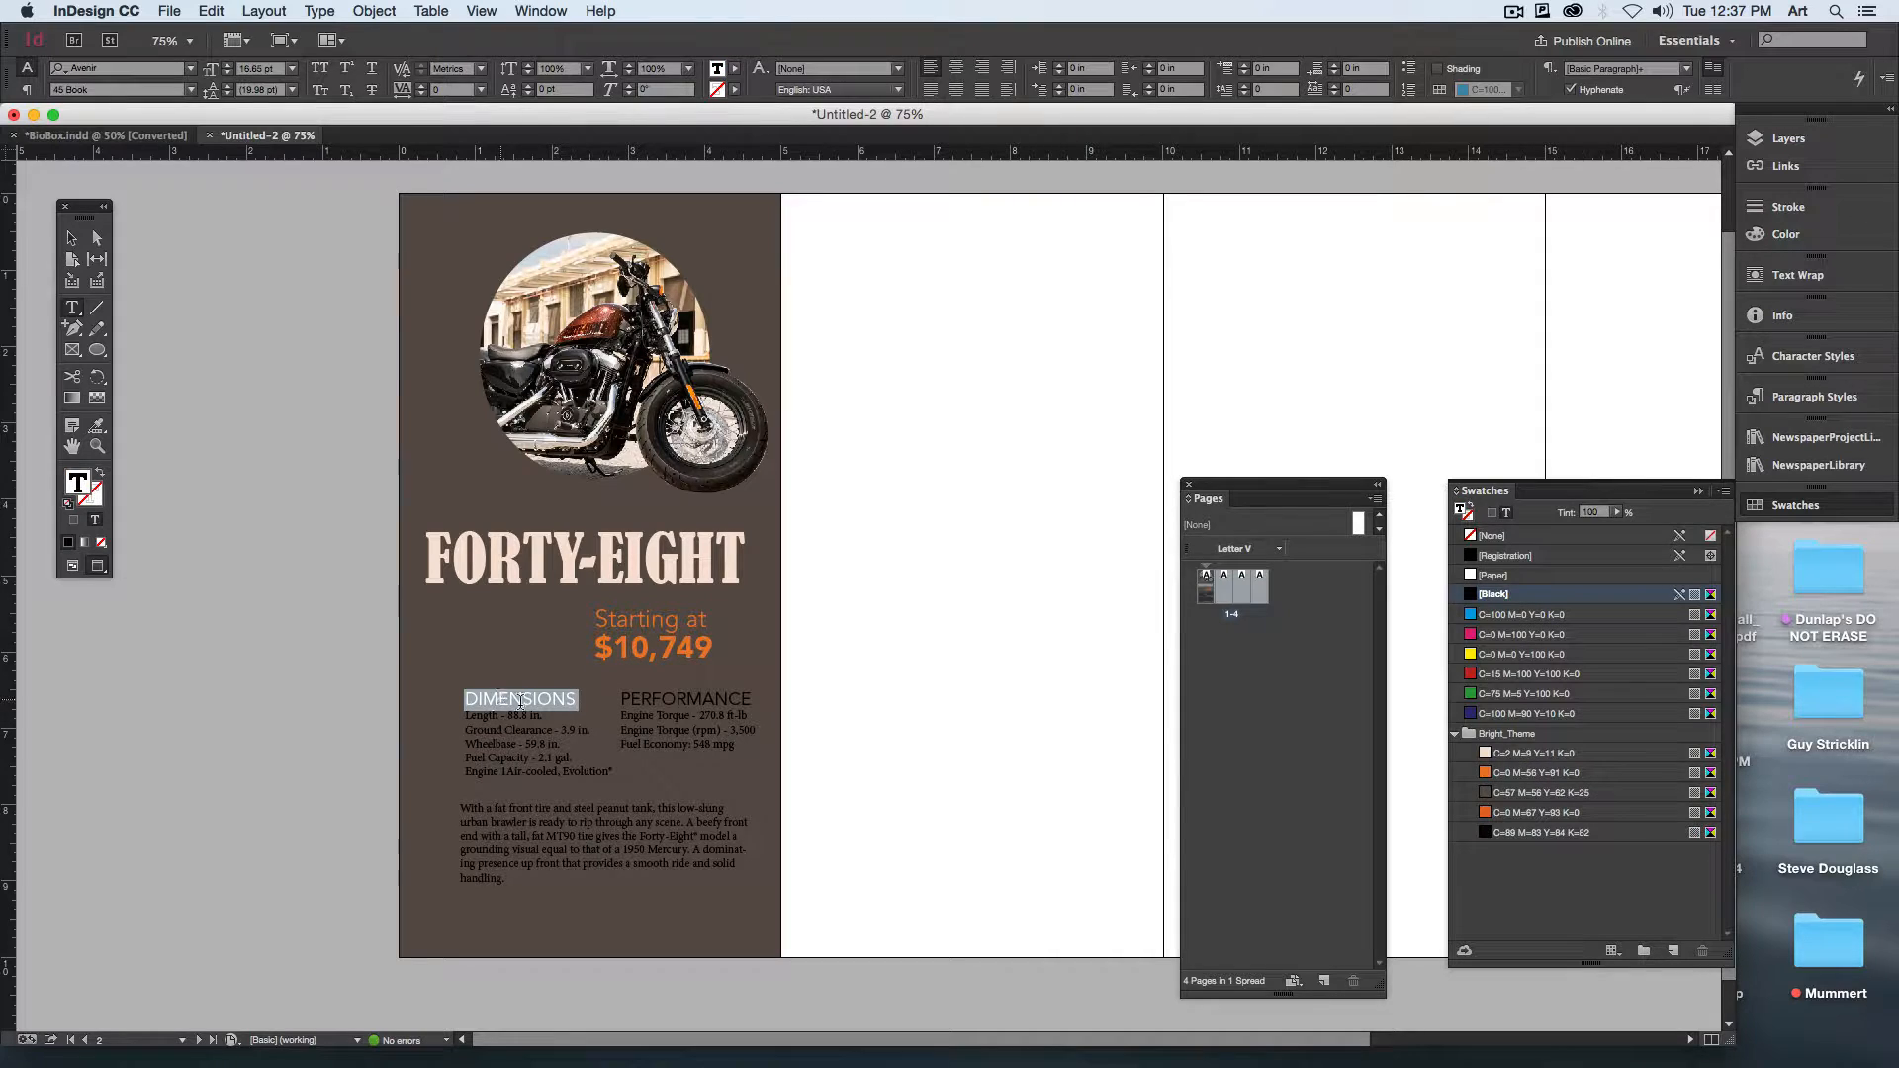
left_click(1499, 755)
double_click(650, 704)
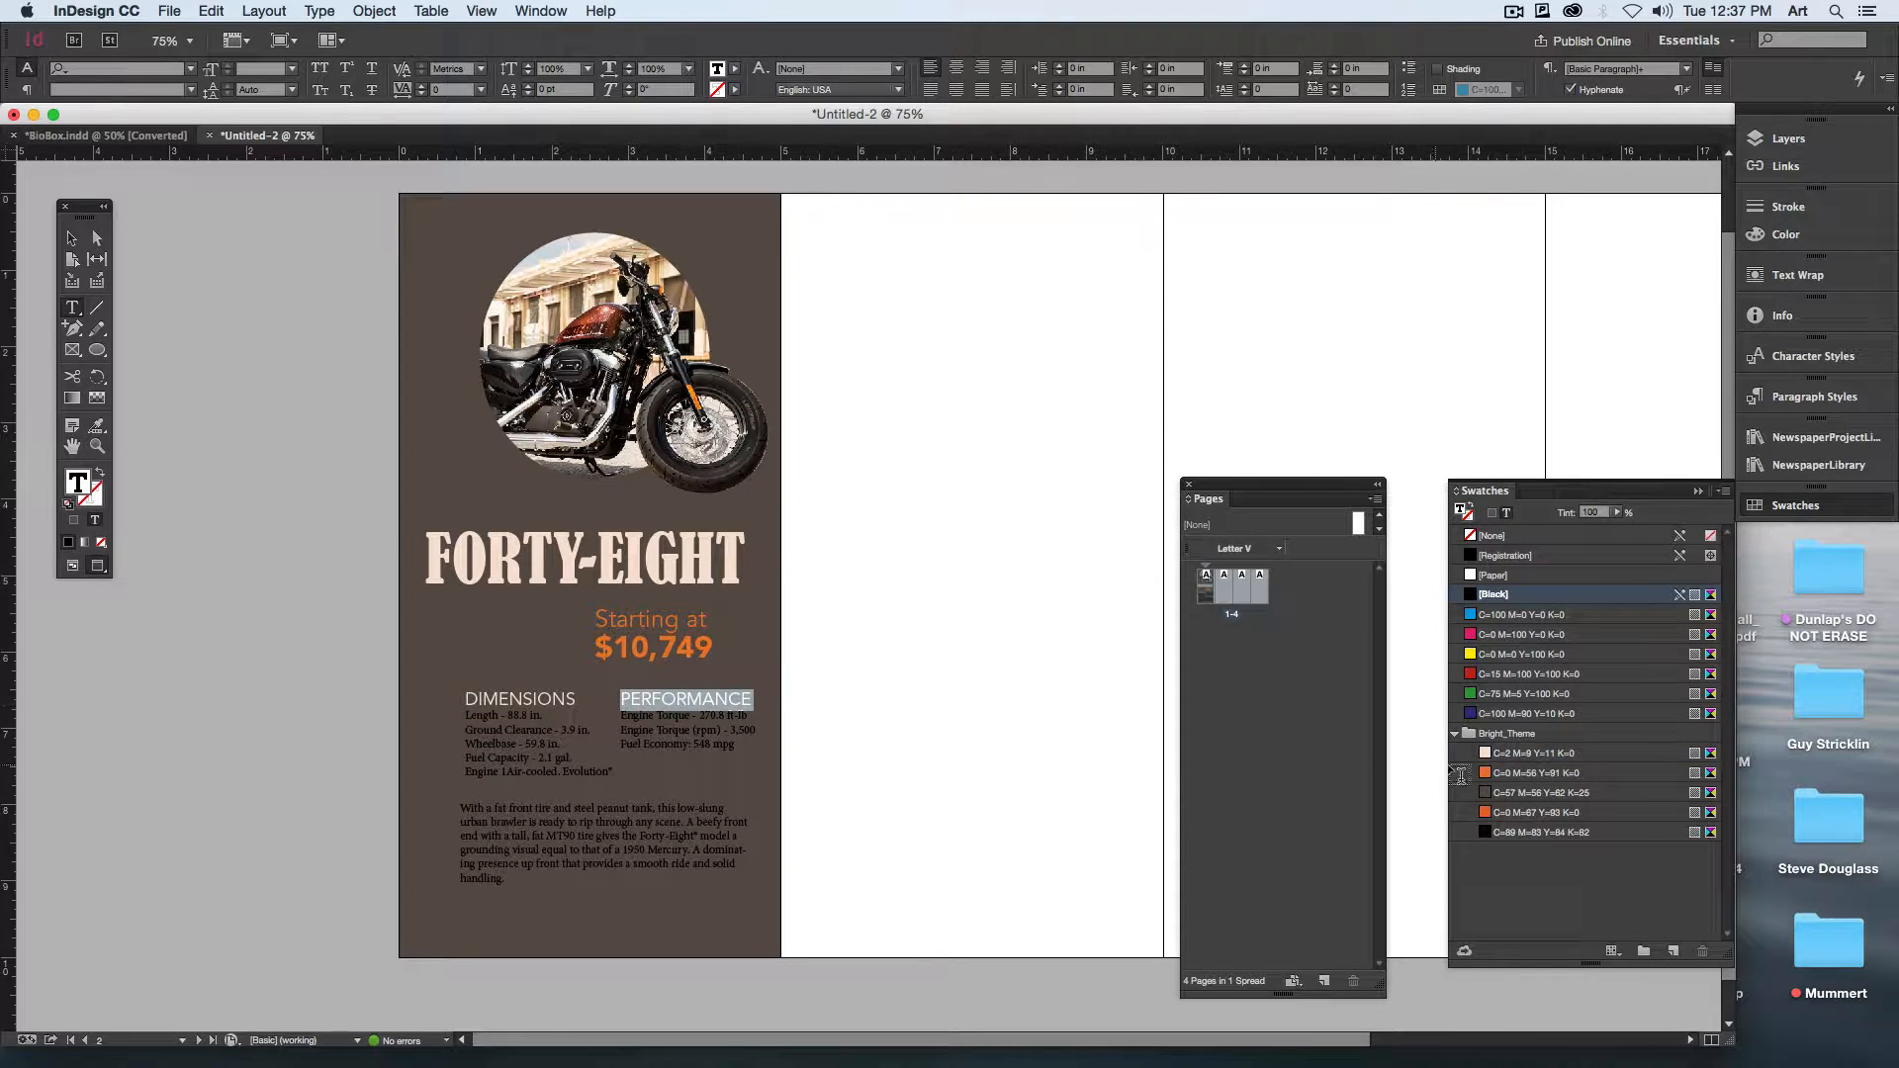
left_click(1511, 755)
Step: Try the description paragraph in the darker orange C=0 M=67 Y=83 K=0 swatch from Bright_Theme
left_click(465, 811)
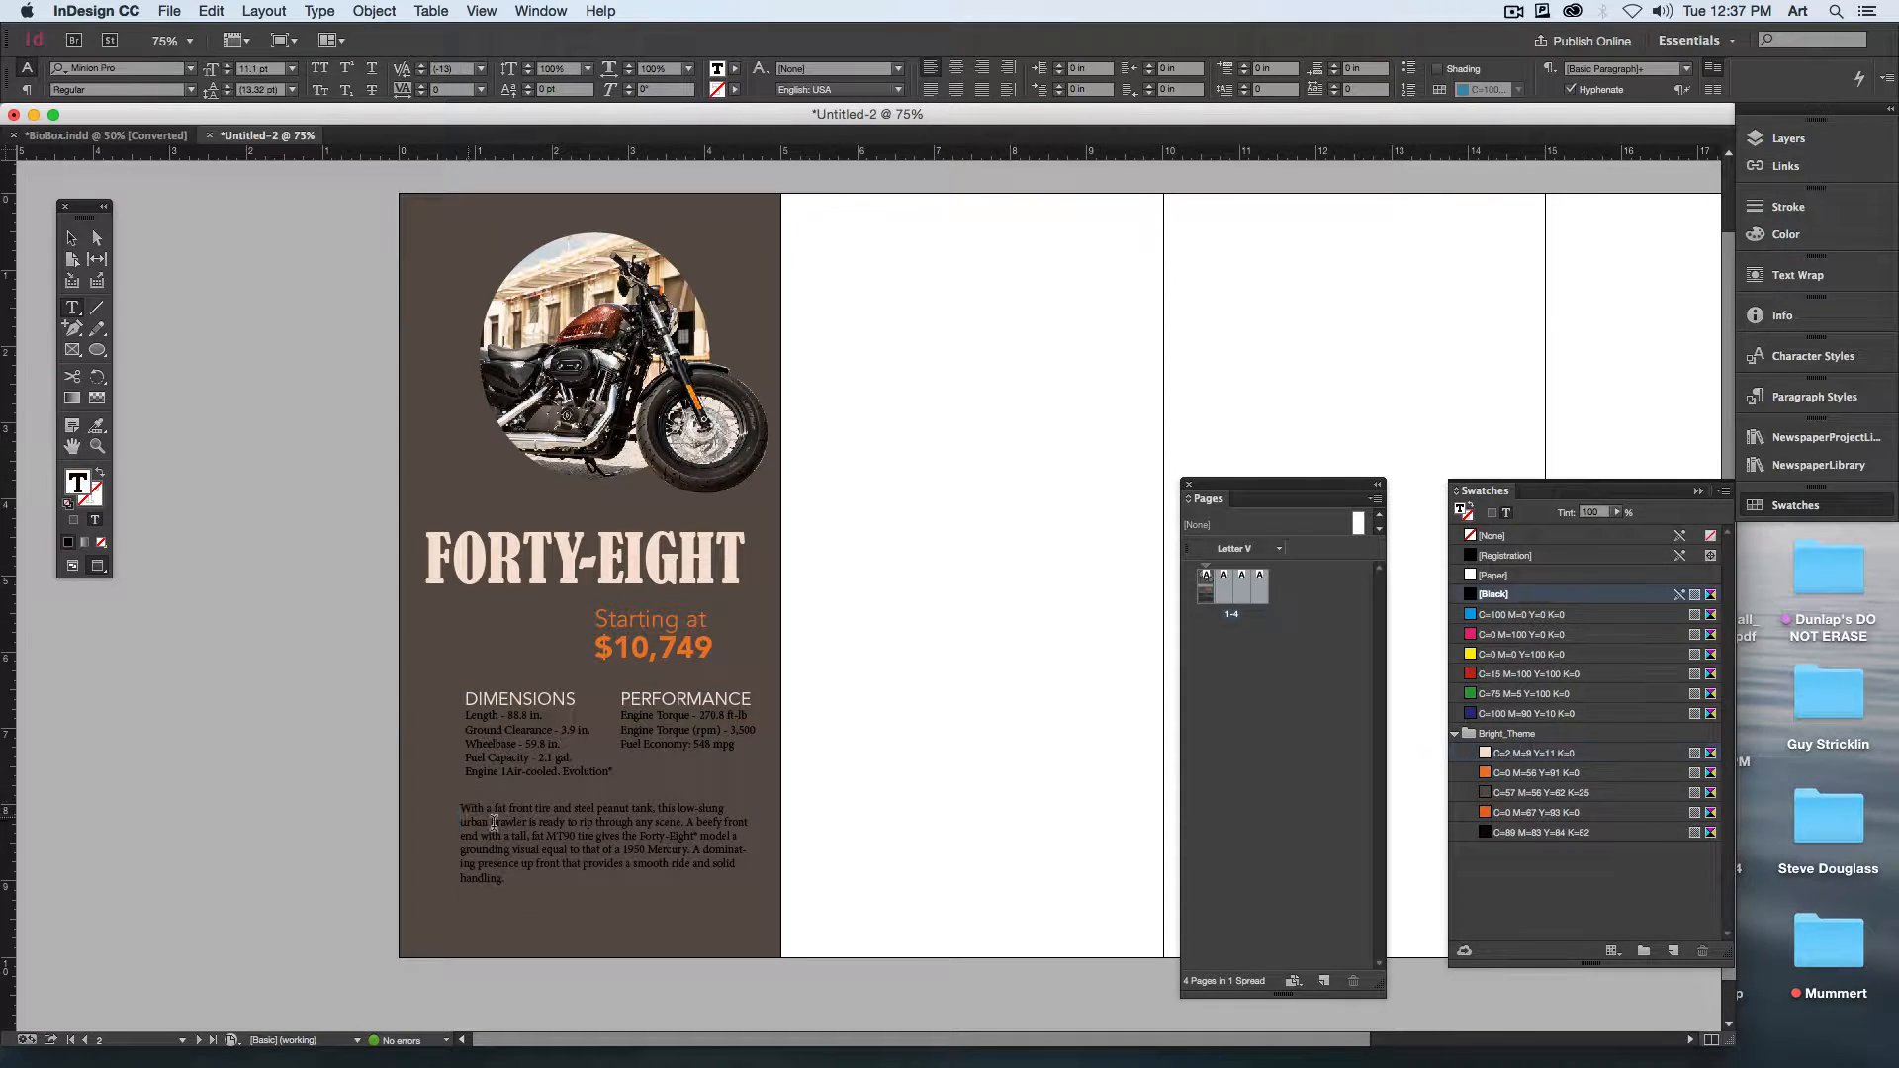
key("super+a")
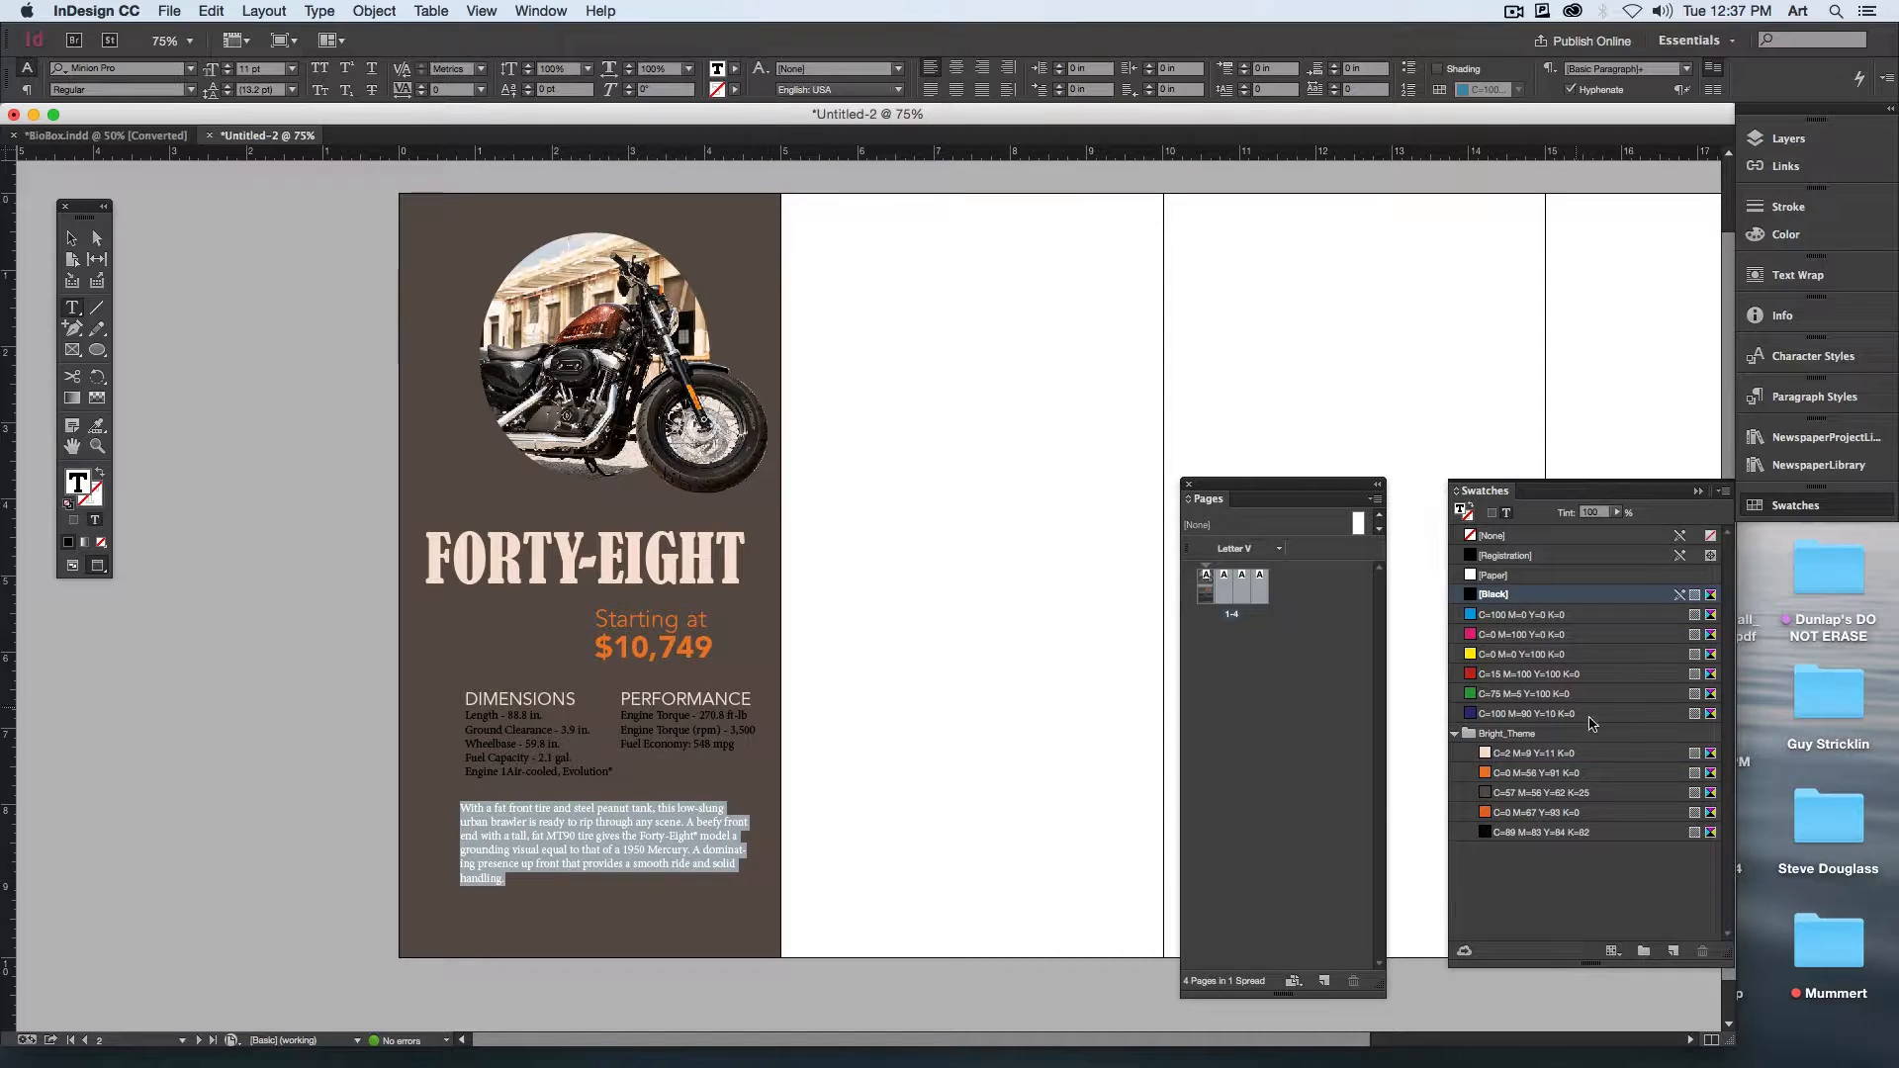
left_click(1530, 576)
left_click(1523, 811)
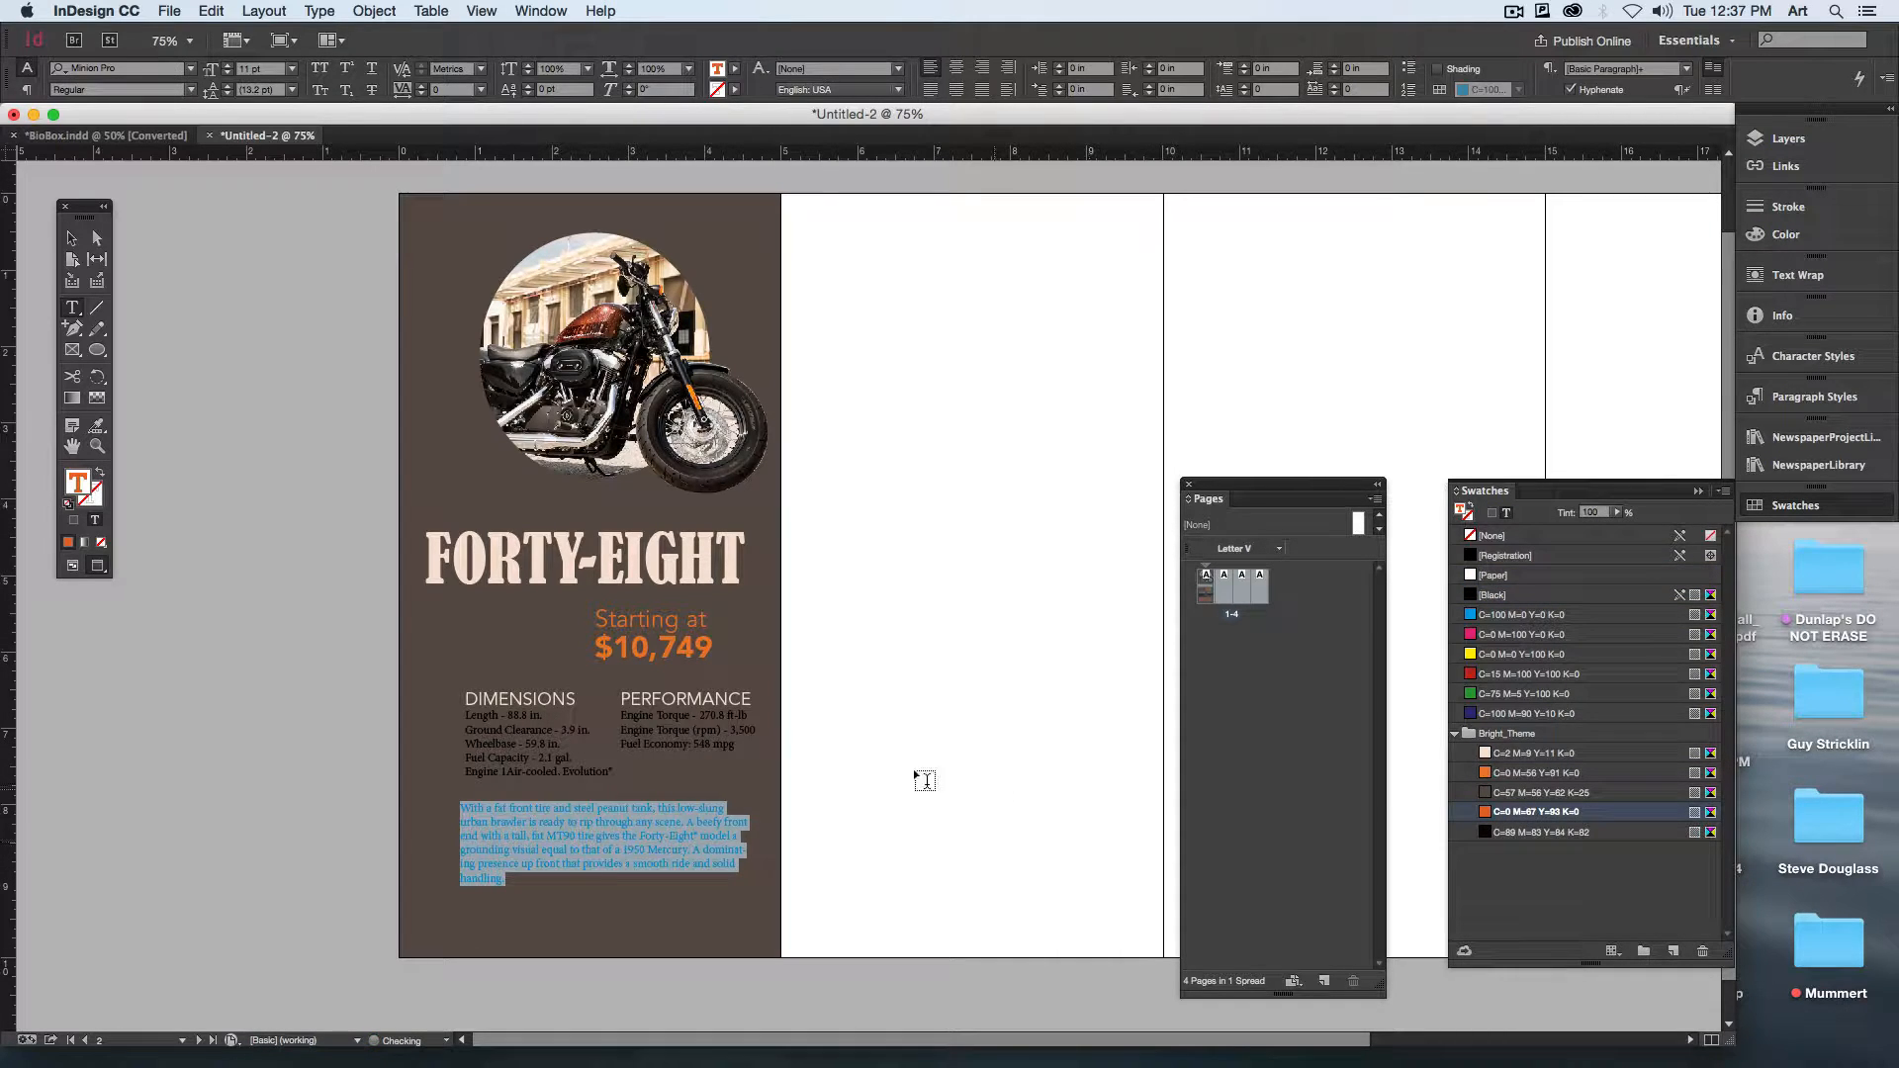
left_click(586, 965)
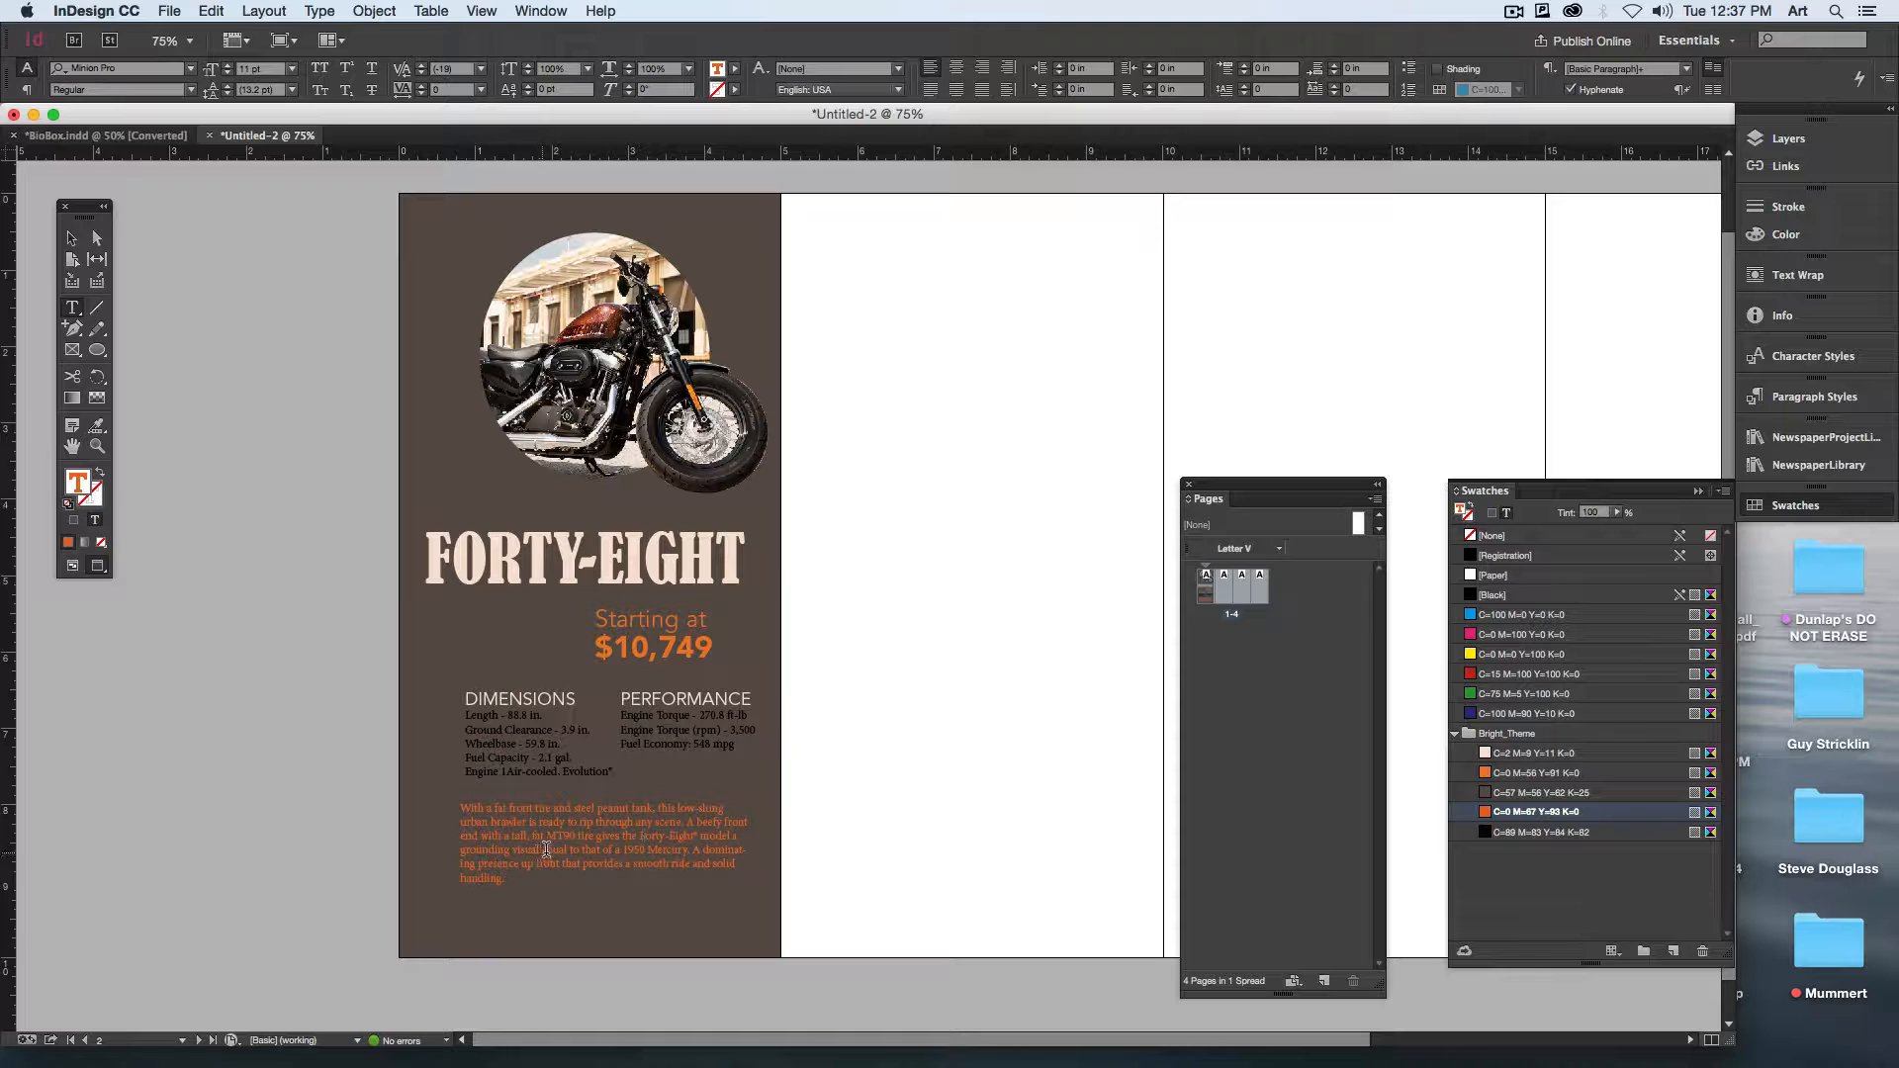
Step: Color the whole description paragraph with the [Paper] swatch
left_click(504, 834)
key("super+a")
left_click(1498, 574)
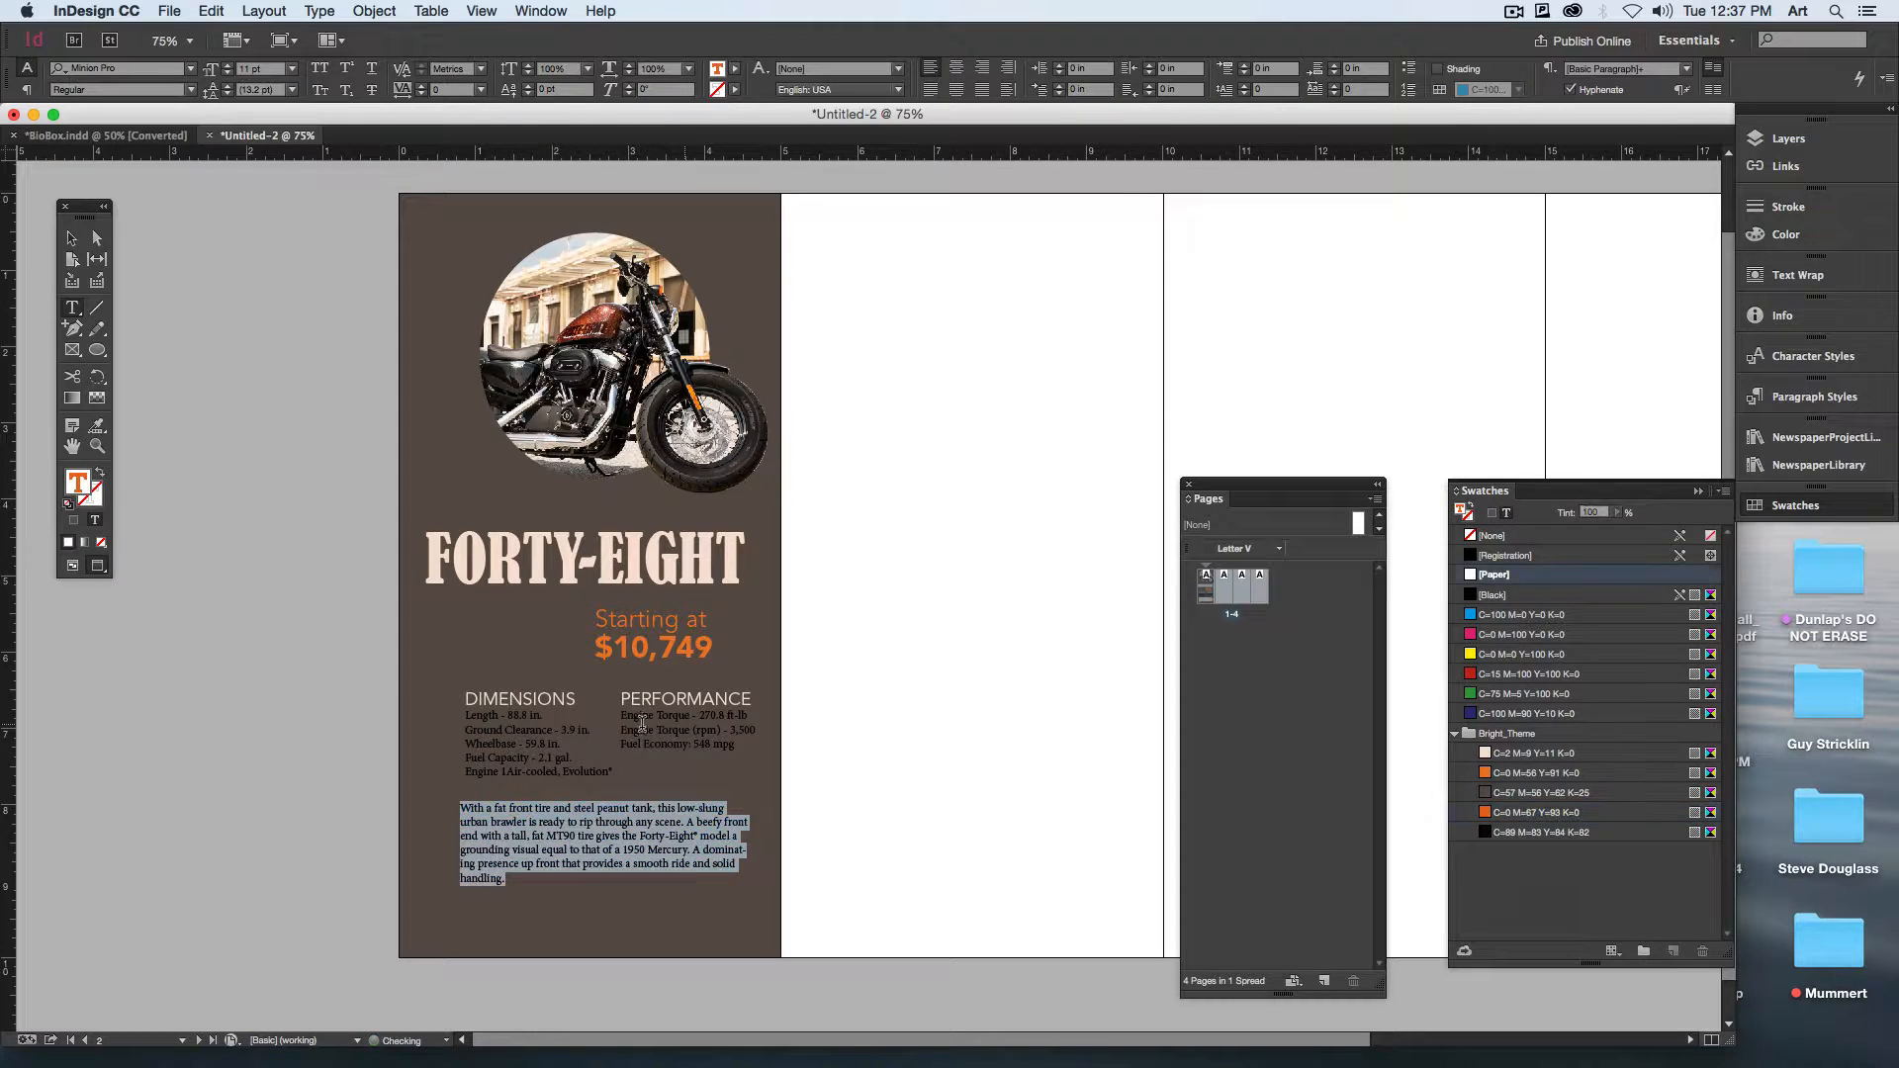
Step: Color the specification lines under DIMENSIONS and PERFORMANCE with the lighter orange swatch from Bright_Theme
left_click(466, 714)
left_click_drag(466, 714, 763, 794)
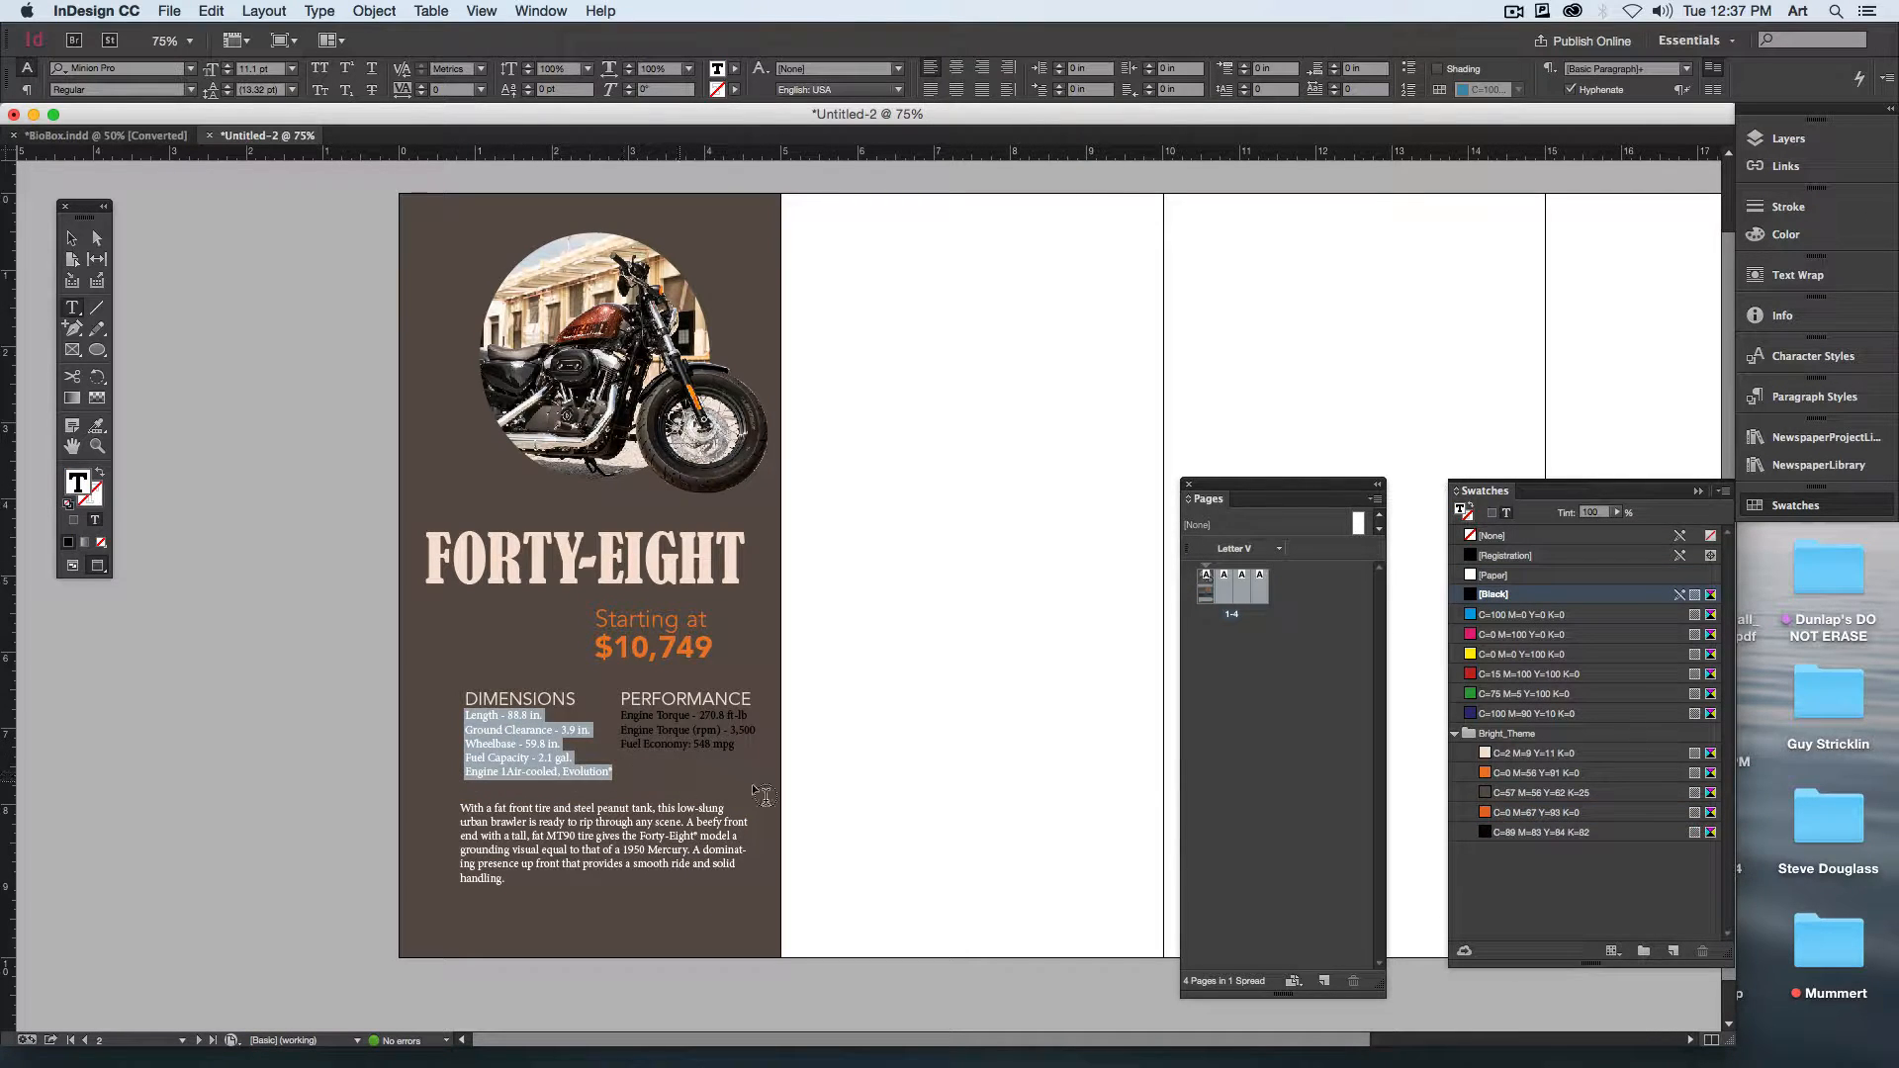
left_click(1534, 575)
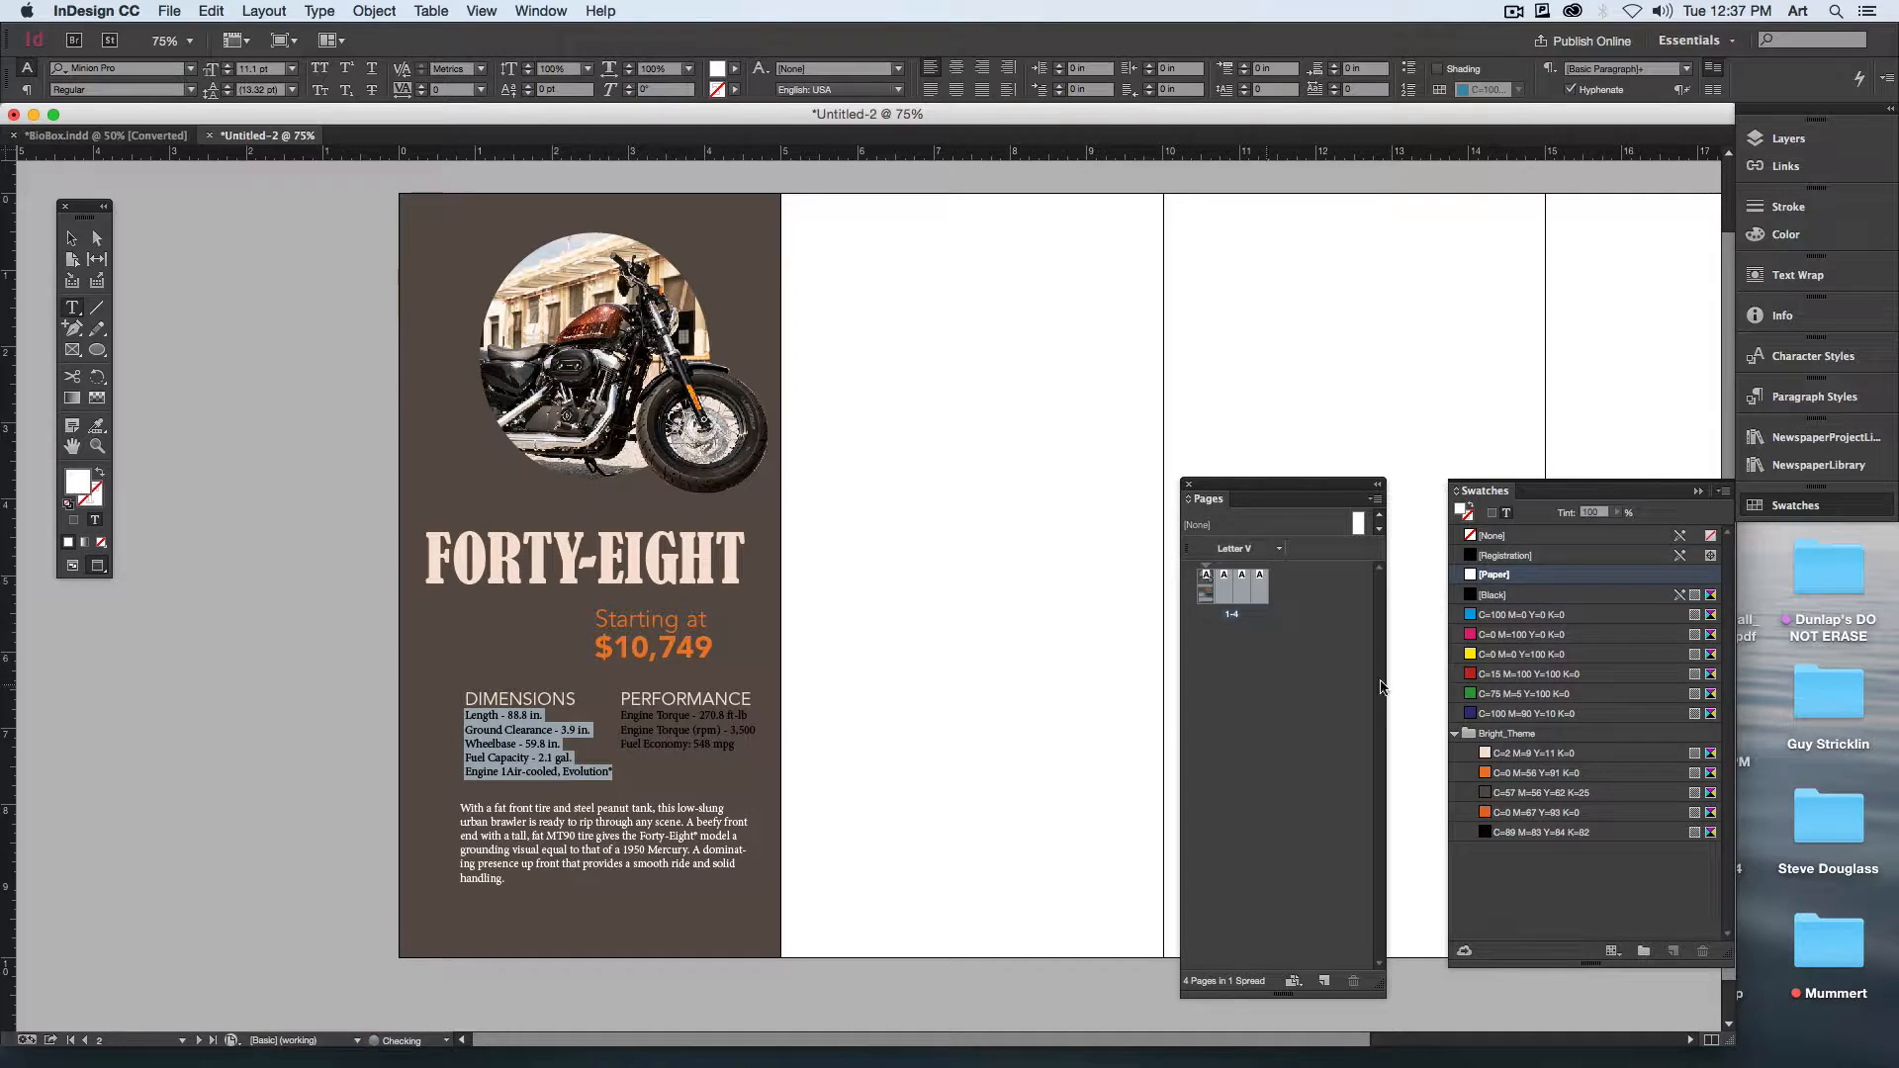
left_click(1528, 772)
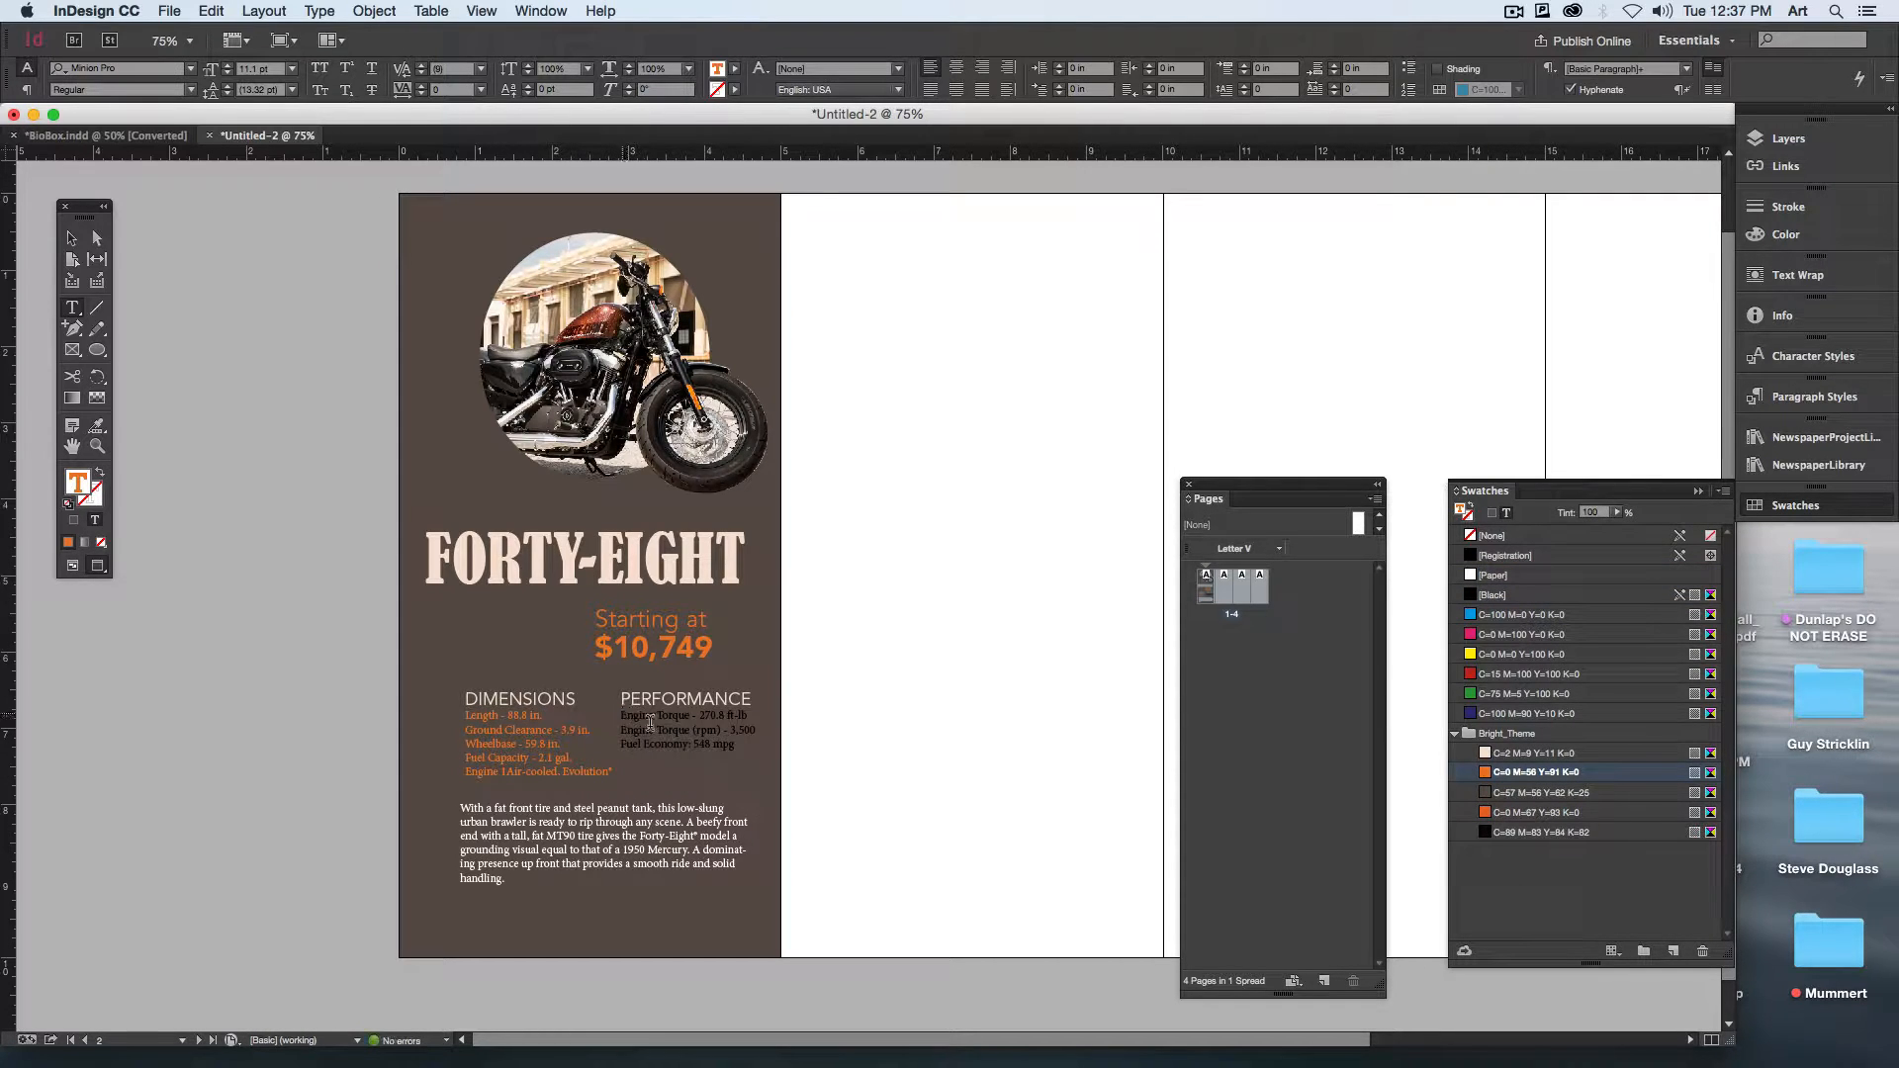
left_click_drag(621, 714, 762, 751)
left_click(1507, 777)
Step: Rotate the FORTY-EIGHT heading to read upward and place it along the lower left edge of the brown panel
left_click(71, 239)
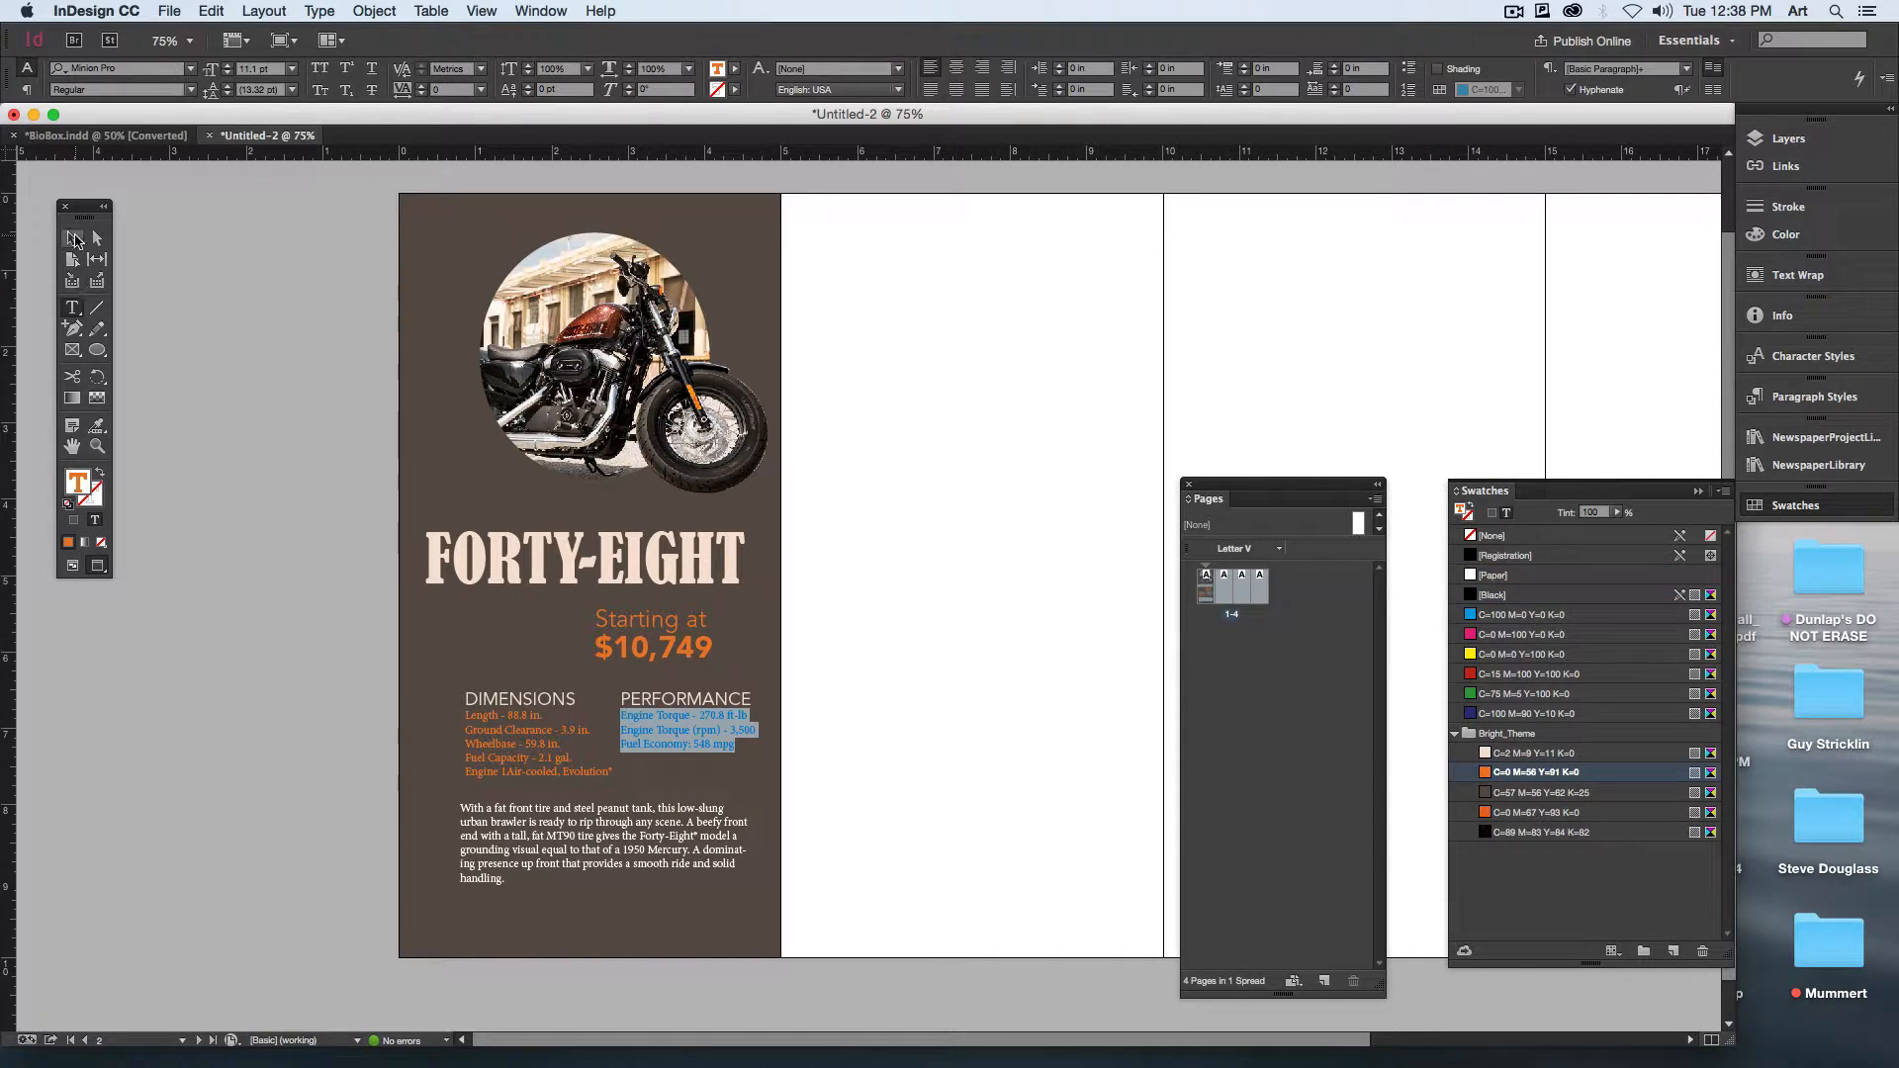
left_click(628, 842)
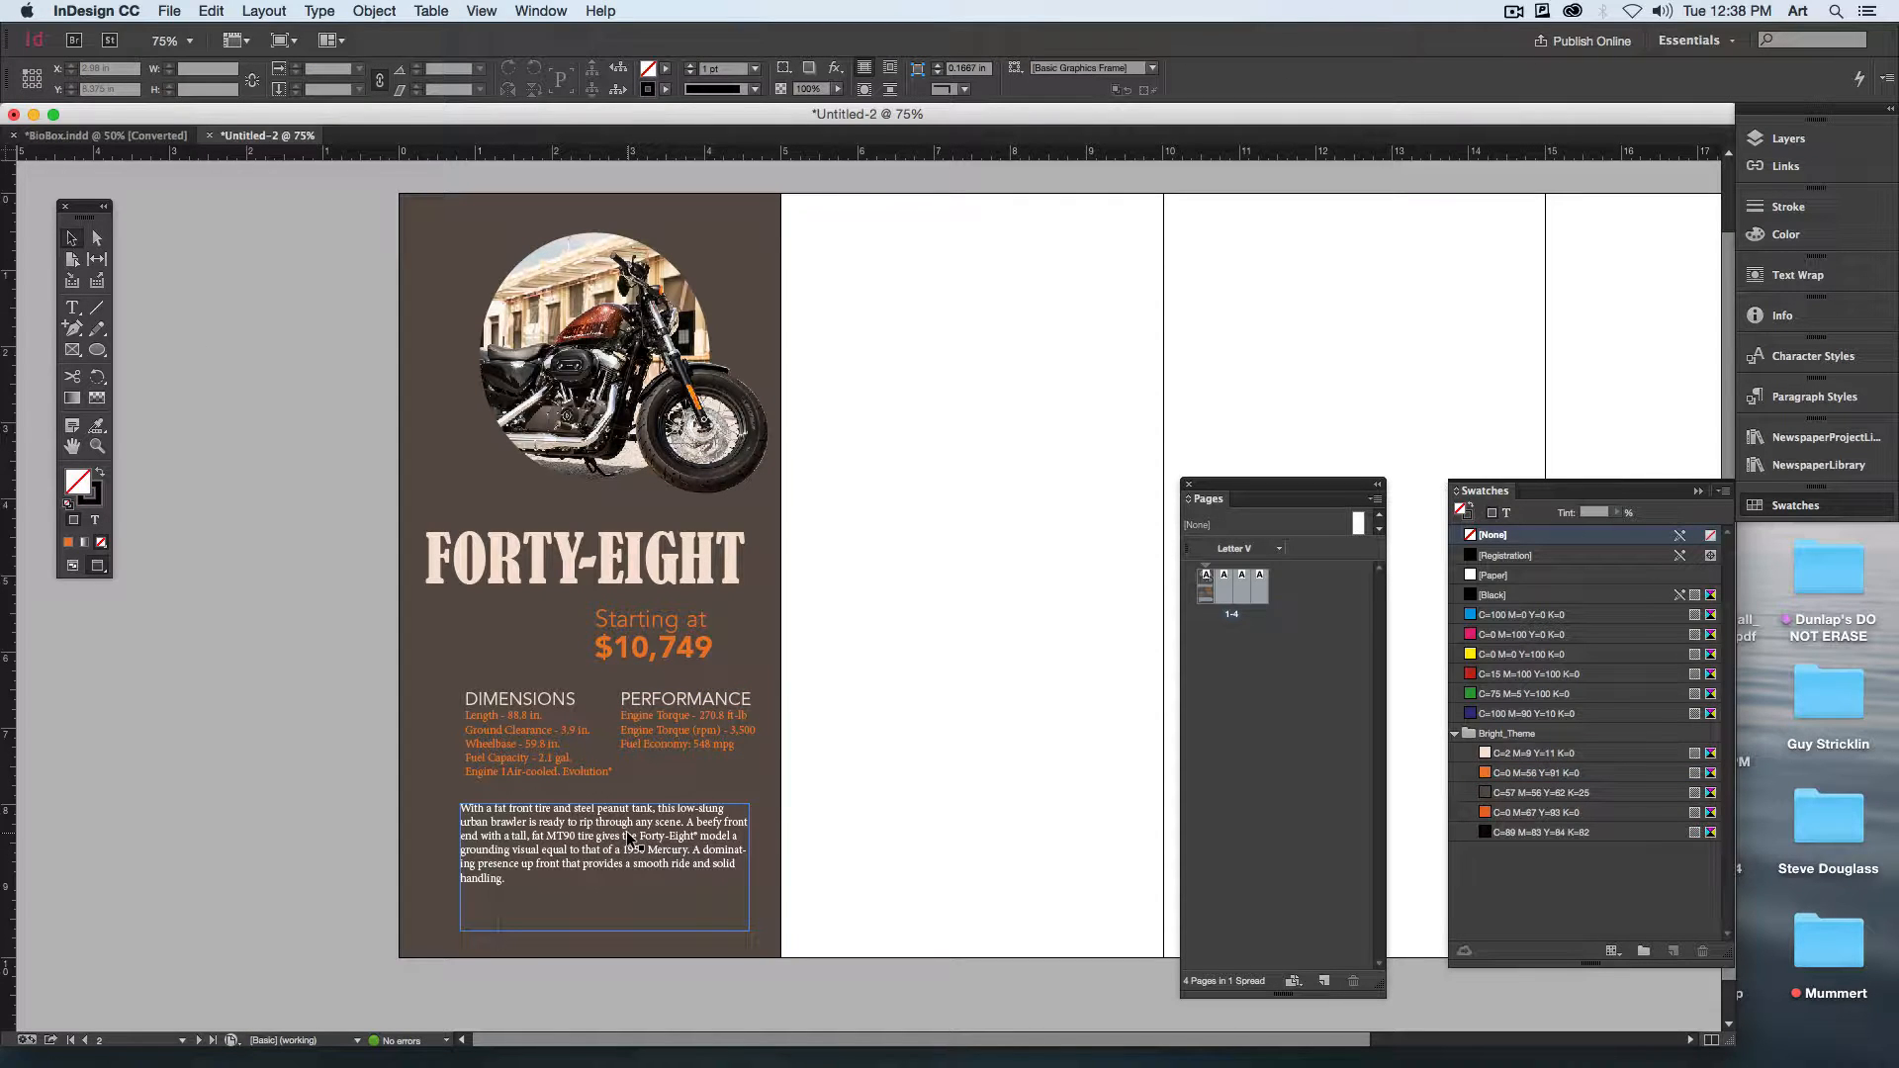
left_click(668, 544)
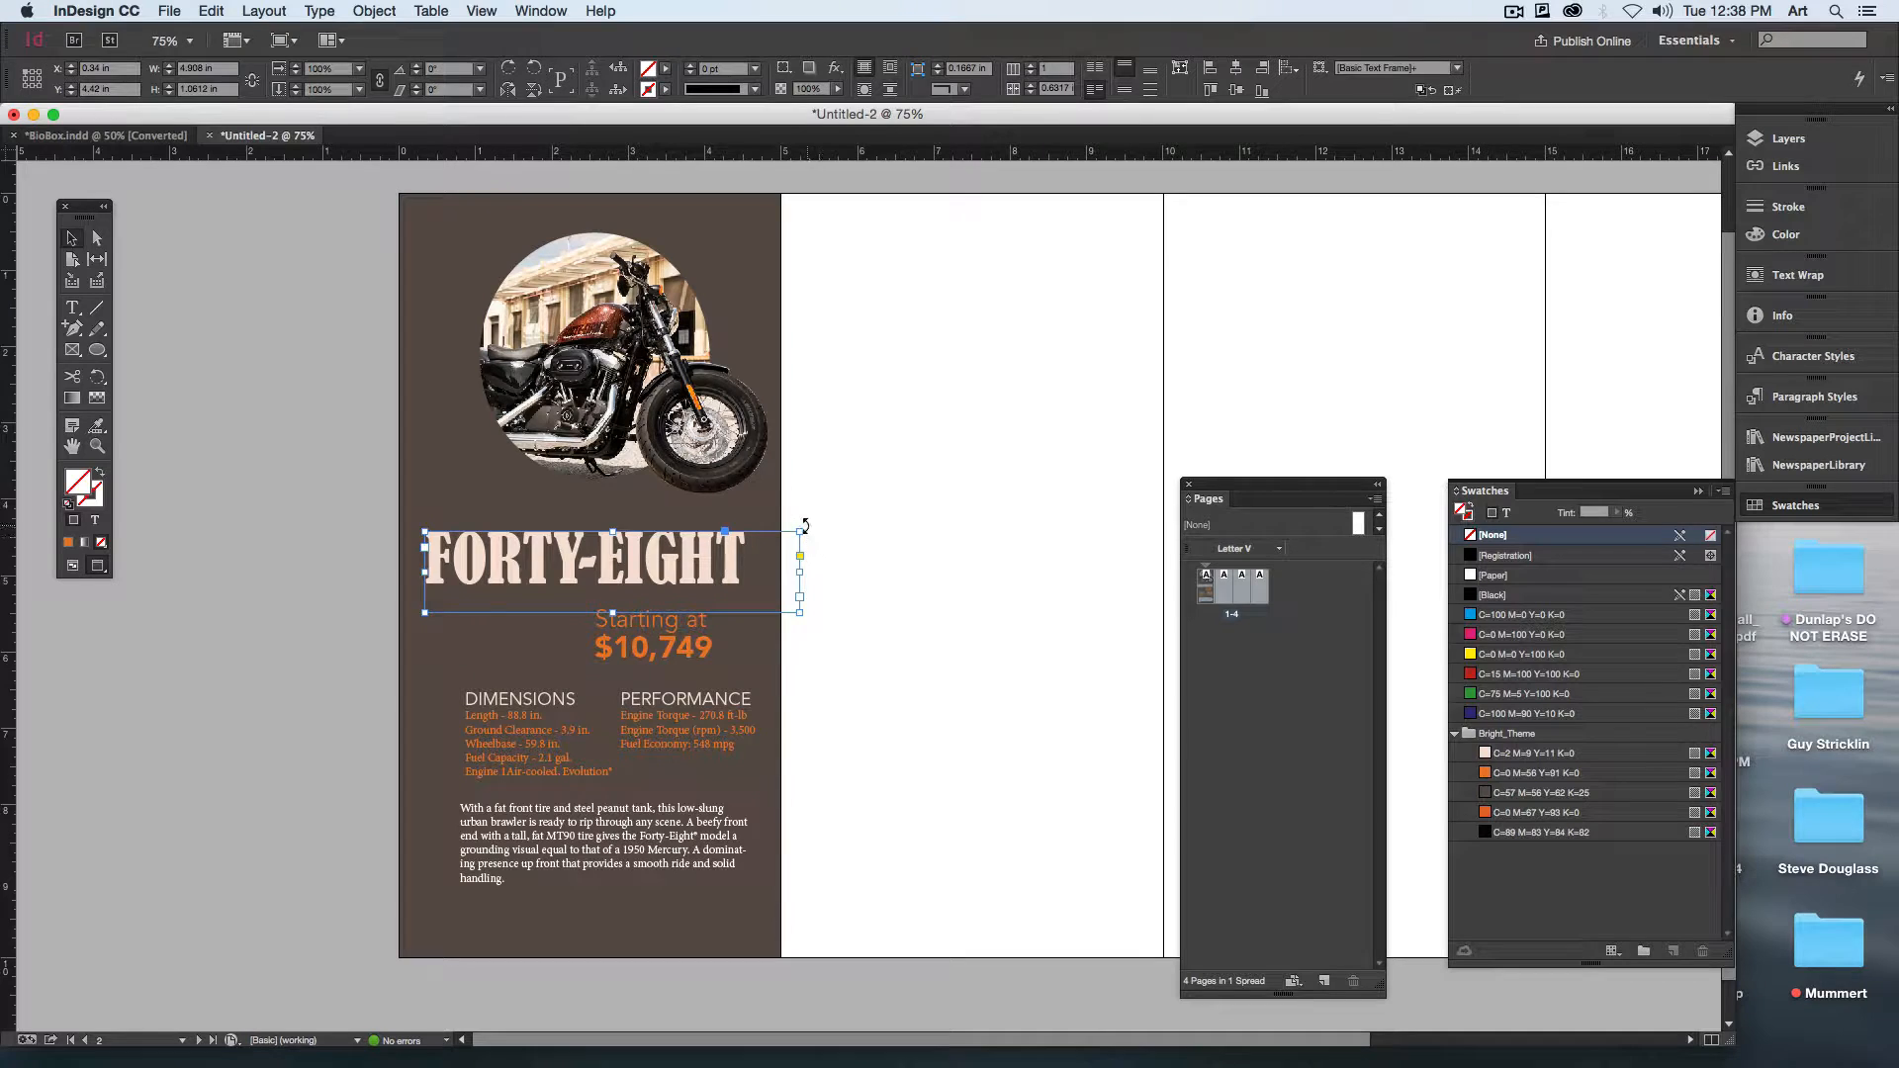
left_click_drag(803, 520, 550, 411)
left_click_drag(572, 526, 413, 692)
Step: Shift both specification blocks and the description right to clear the vertical heading, and narrow the description frame to stay inside the panel
left_click_drag(551, 734, 581, 733)
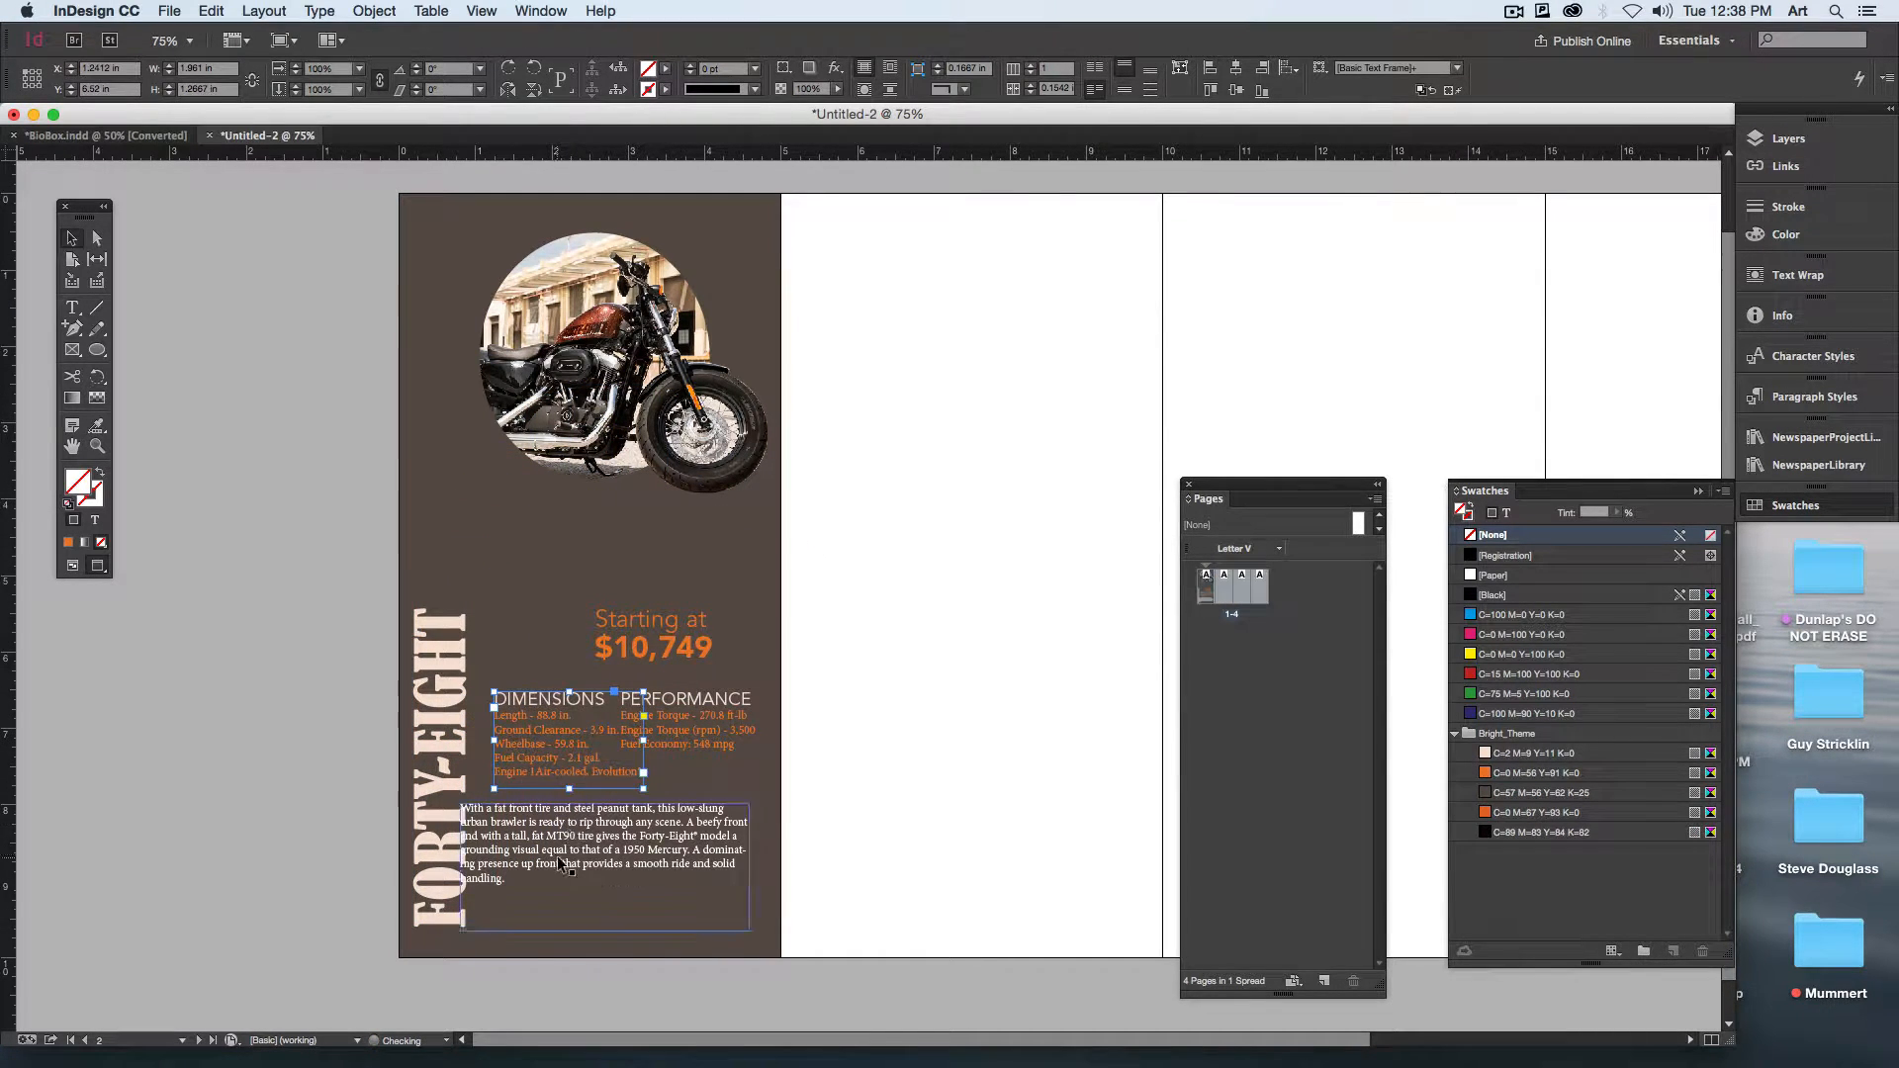
left_click_drag(556, 862, 588, 863)
left_click_drag(781, 928, 770, 933)
left_click_drag(531, 726, 519, 726)
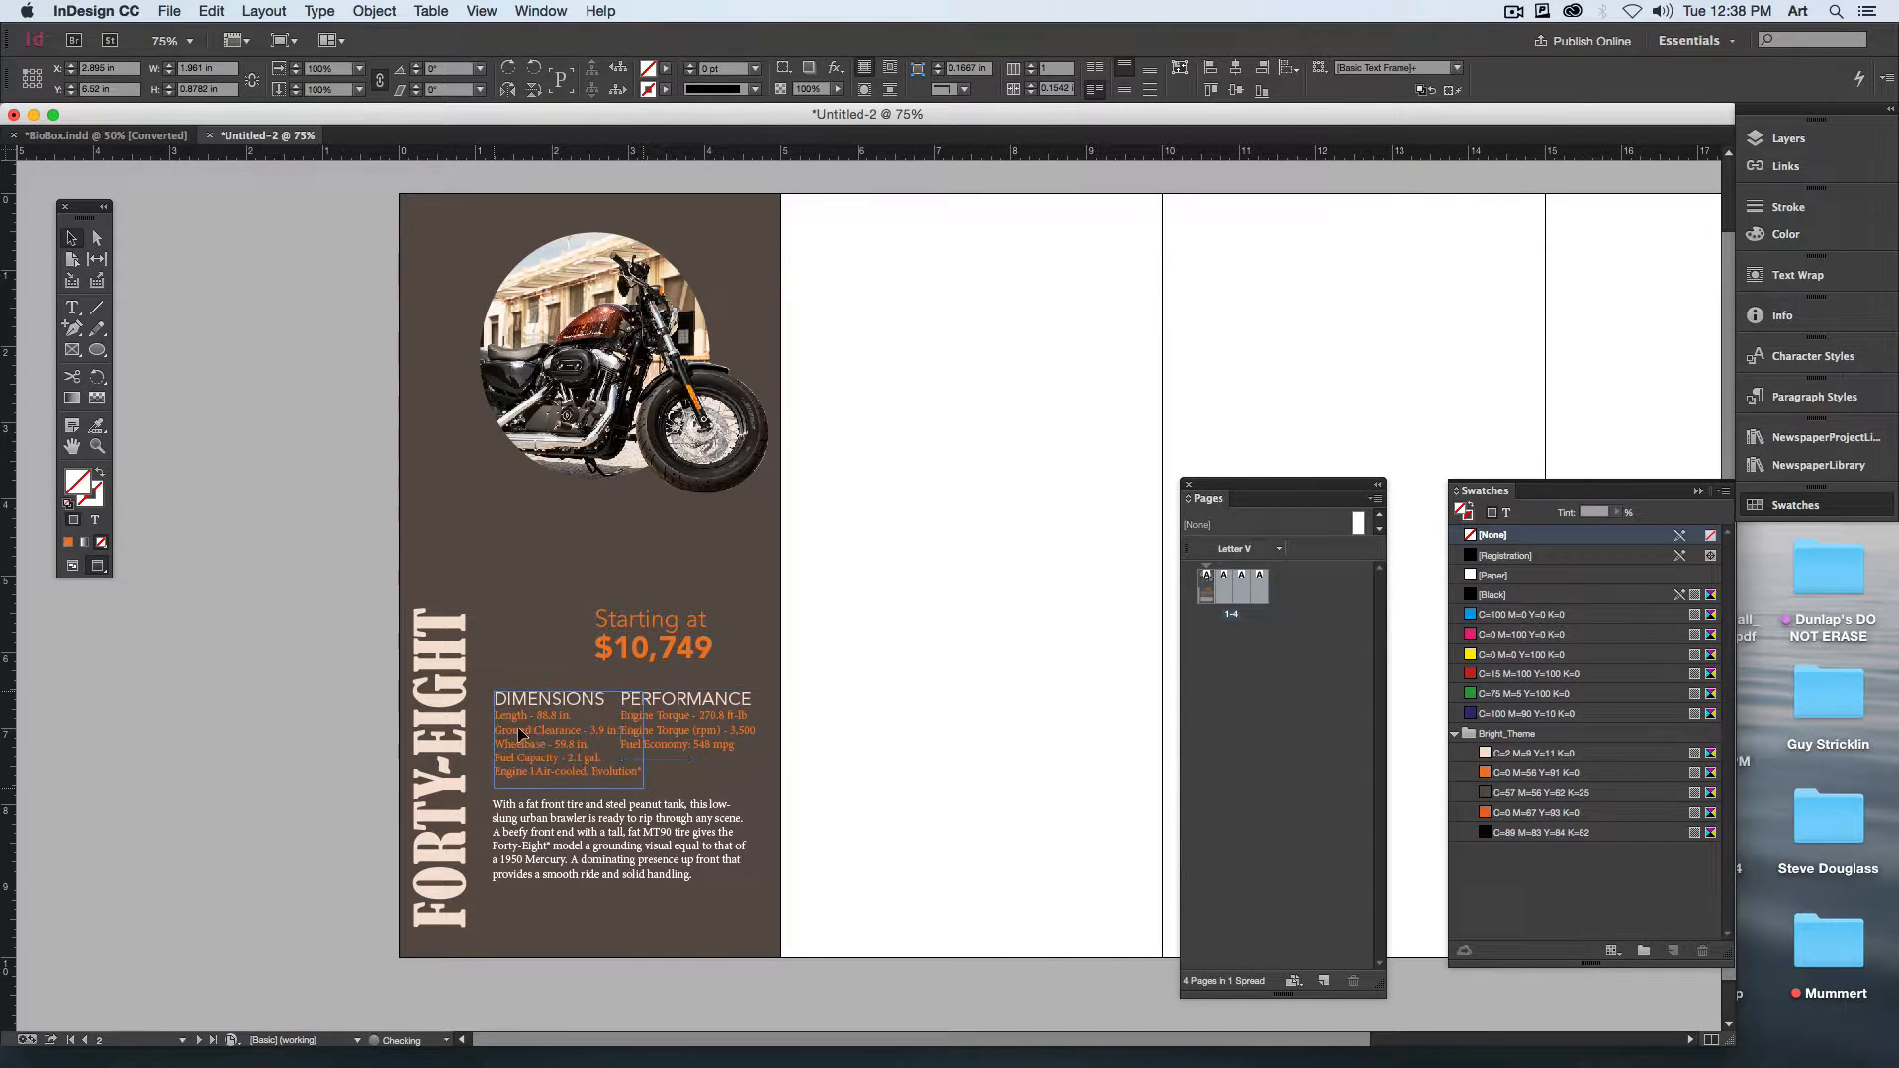
left_click_drag(551, 816, 540, 816)
left_click(667, 740)
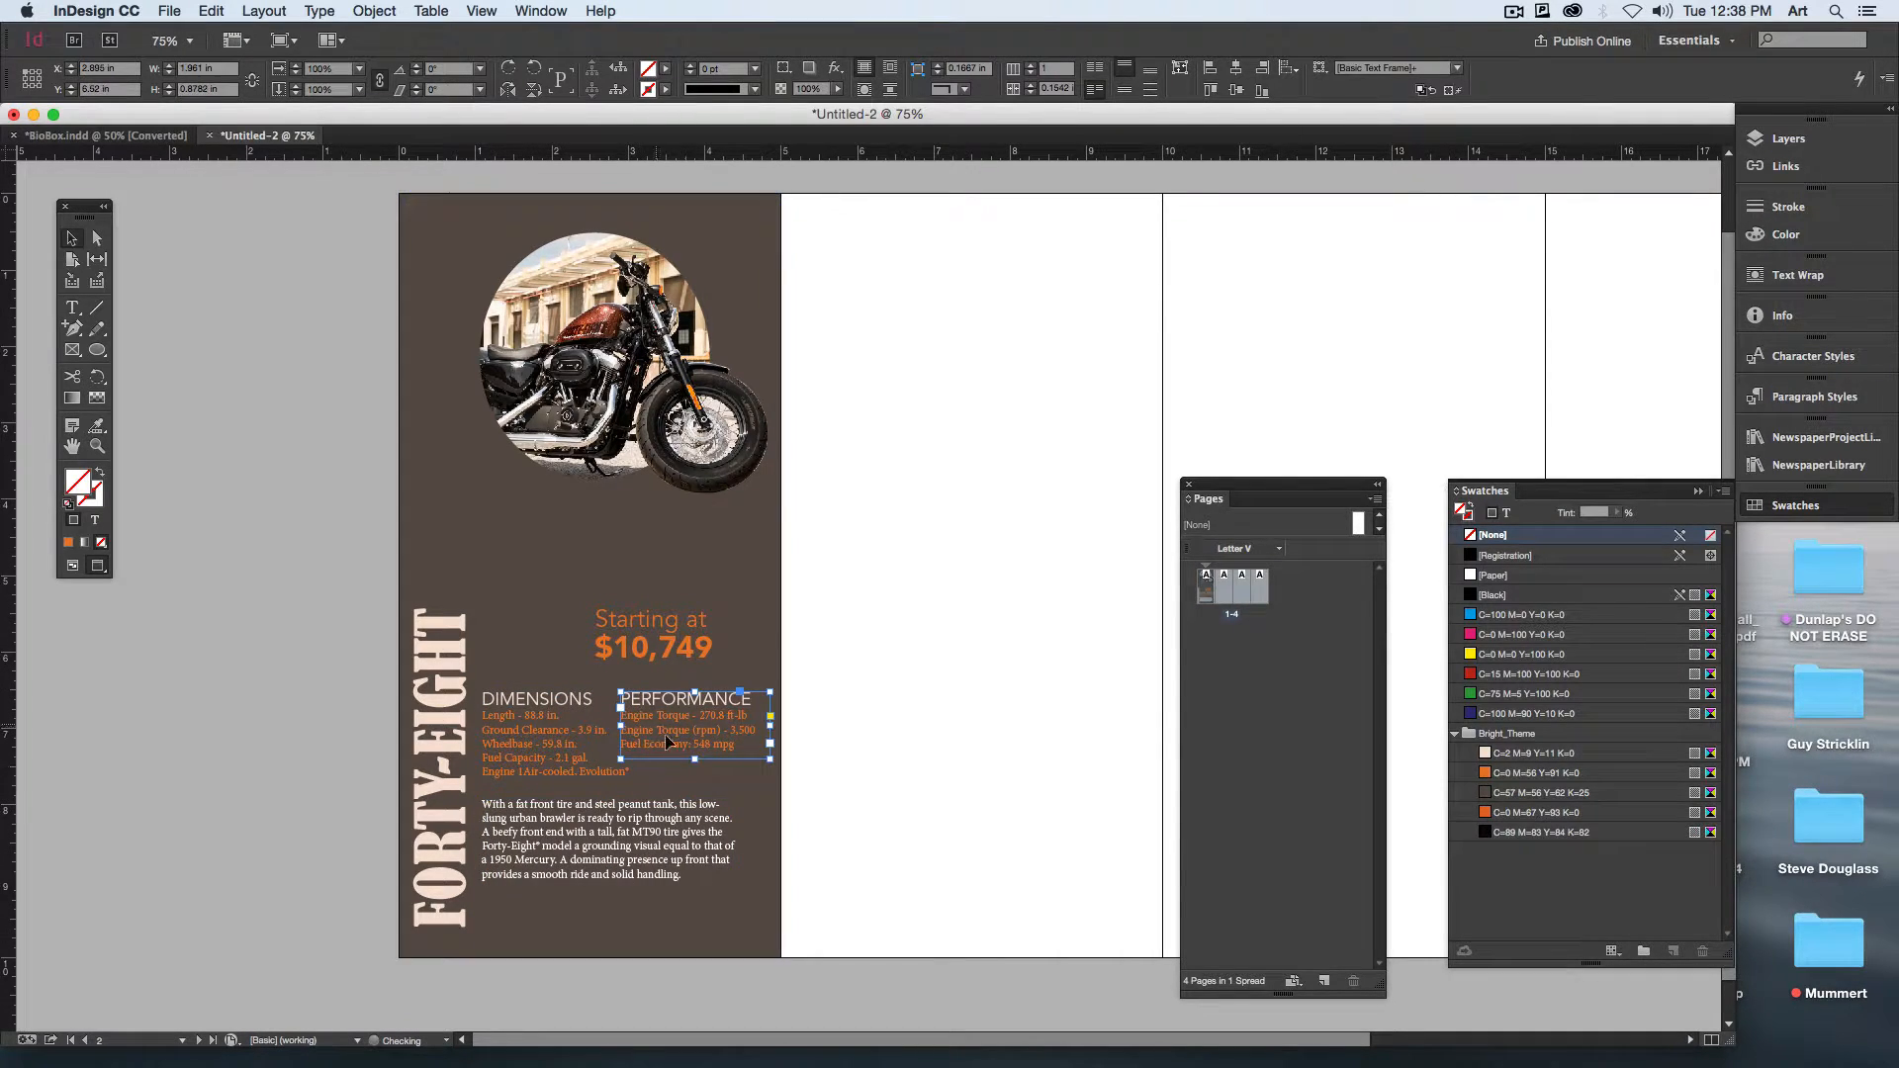
left_click_drag(682, 734, 694, 742)
Step: Try the price text higher up beneath the photo, between the motorcycle and the PERFORMANCE block
left_click_drag(702, 653, 743, 565)
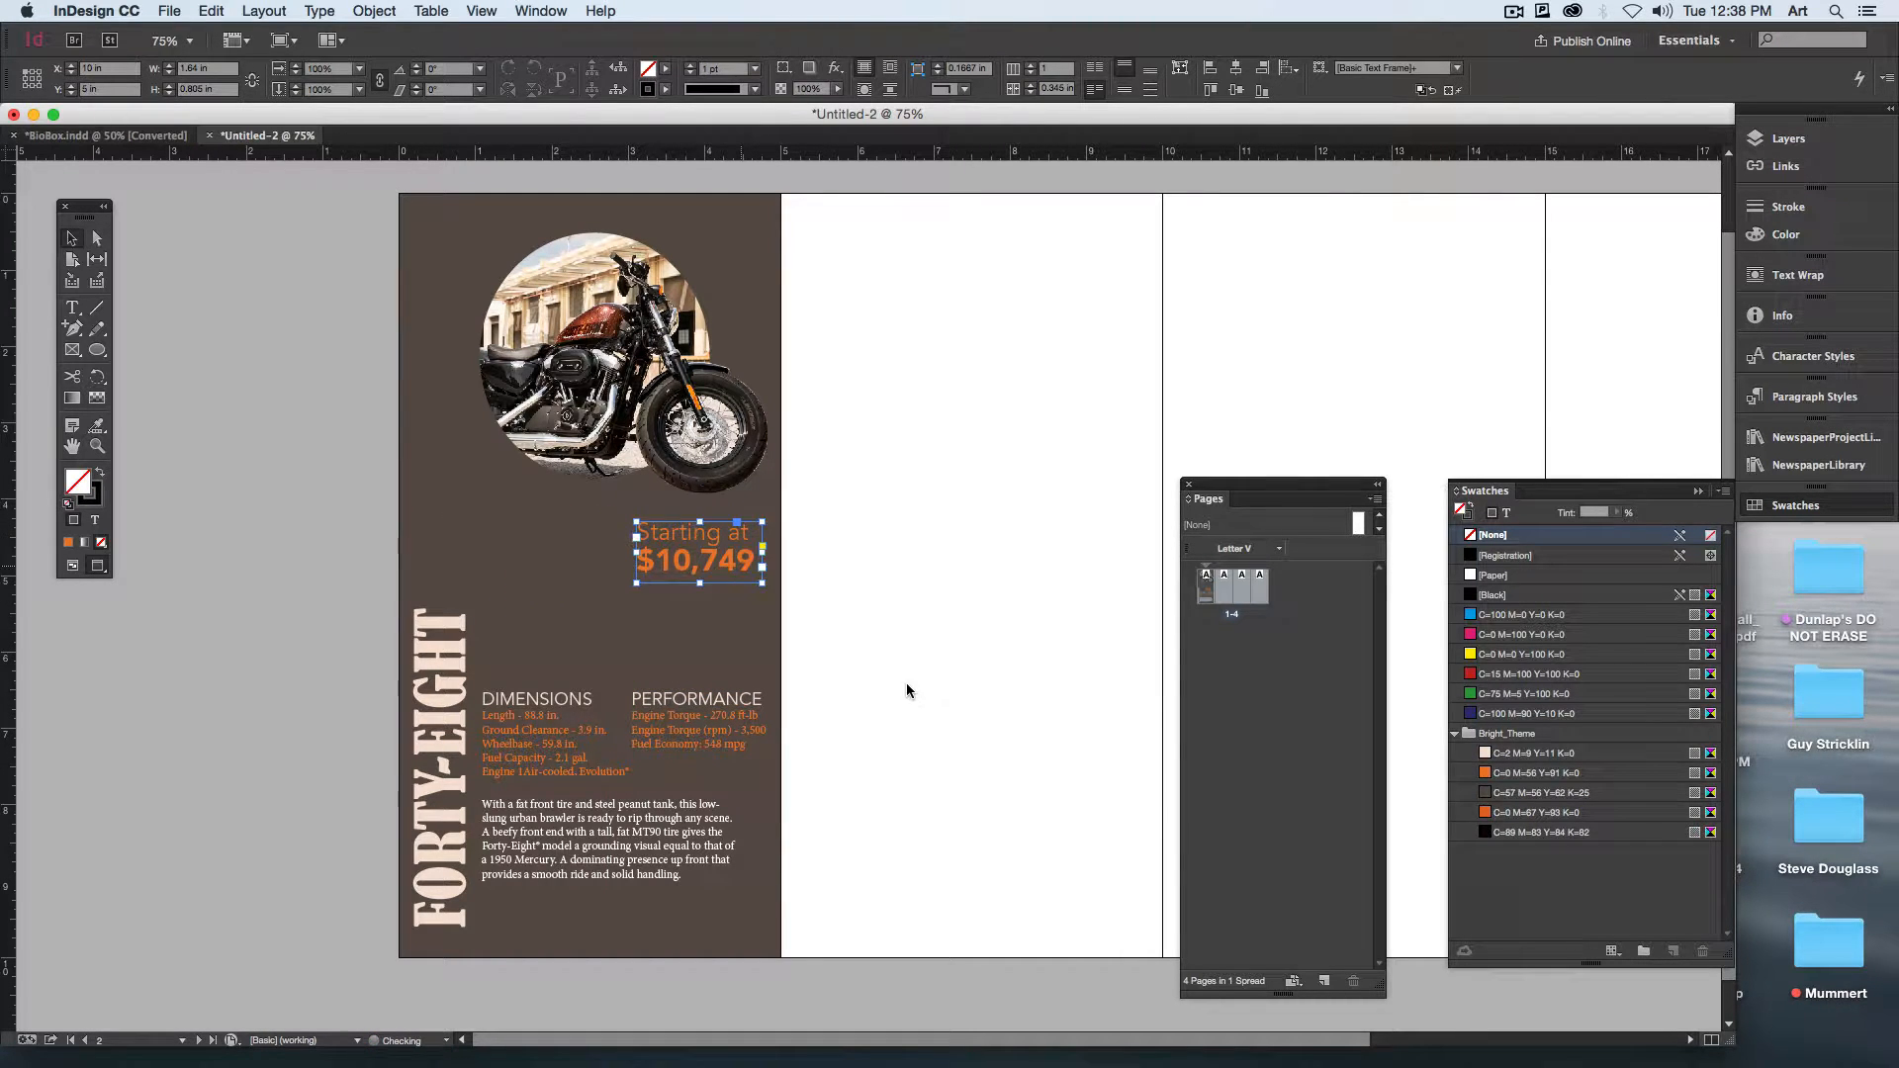
left_click(906, 683)
left_click(437, 716)
left_click(351, 522)
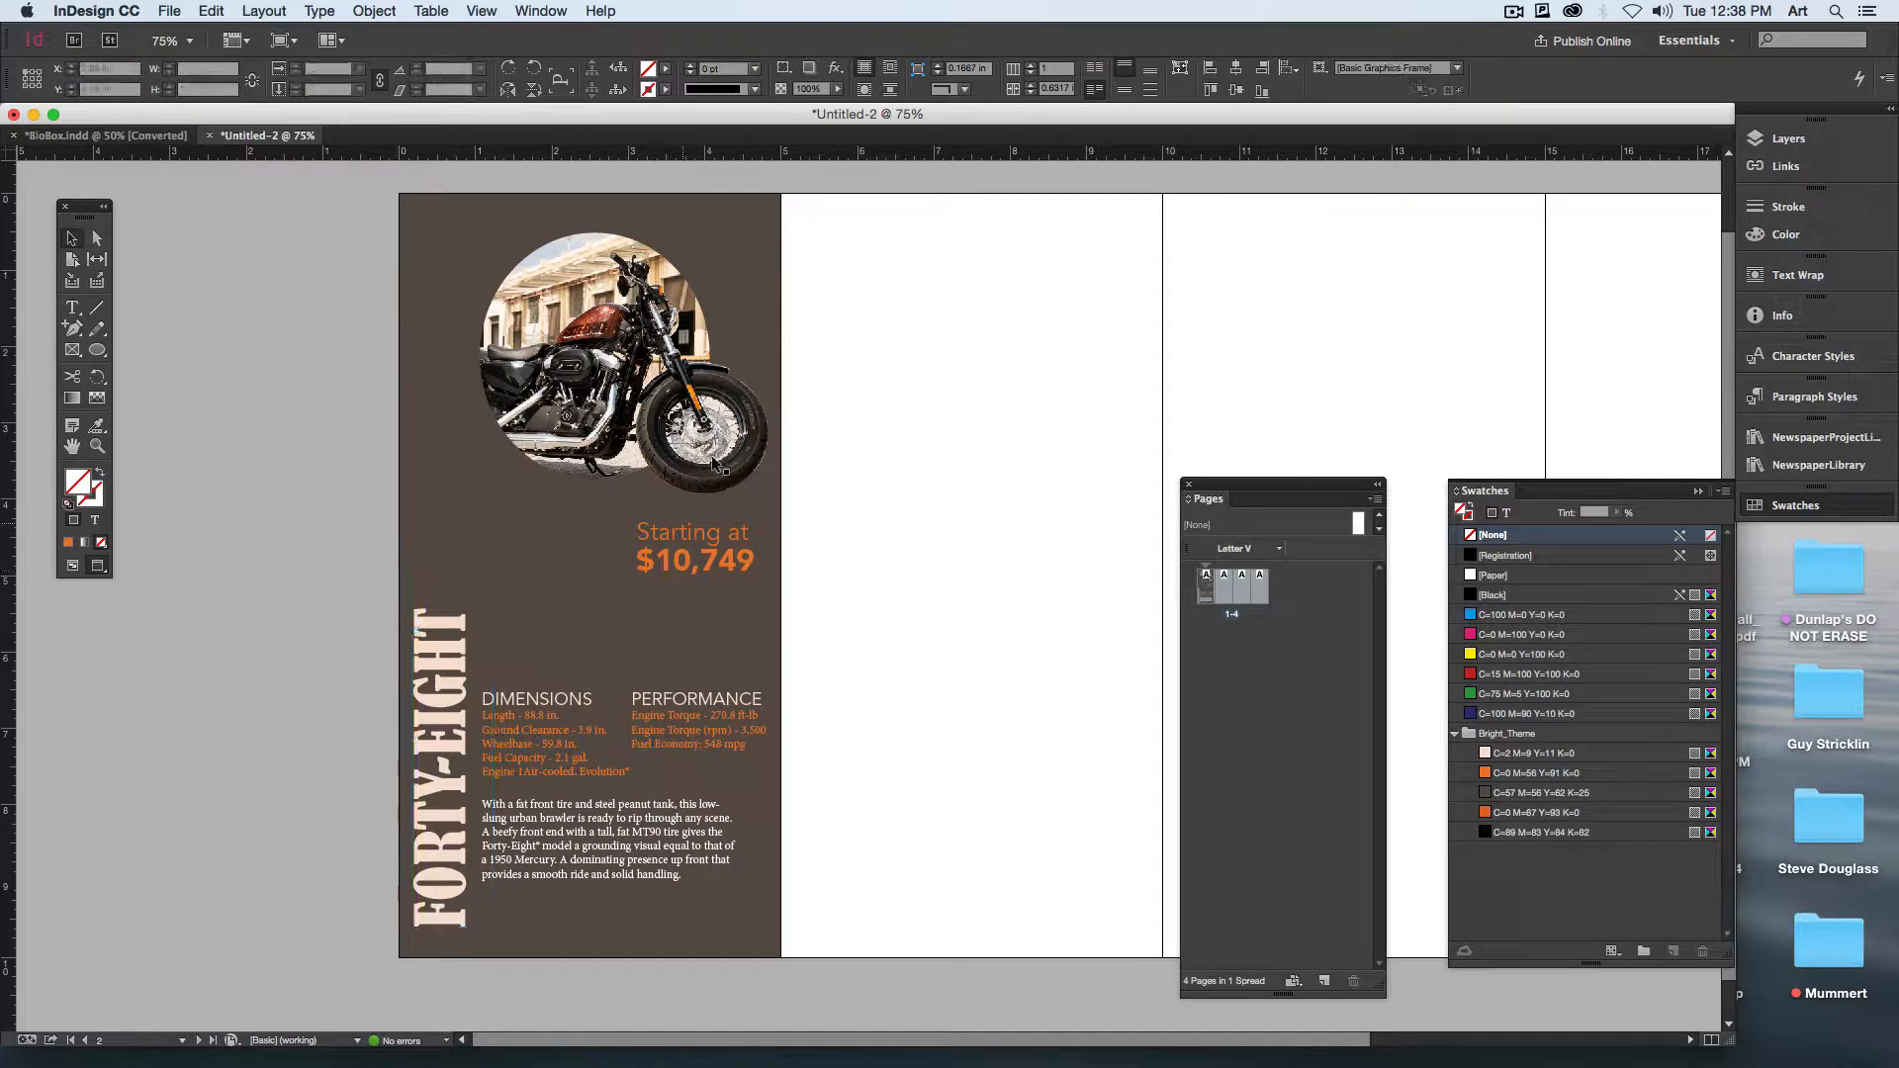
left_click_drag(717, 562, 712, 630)
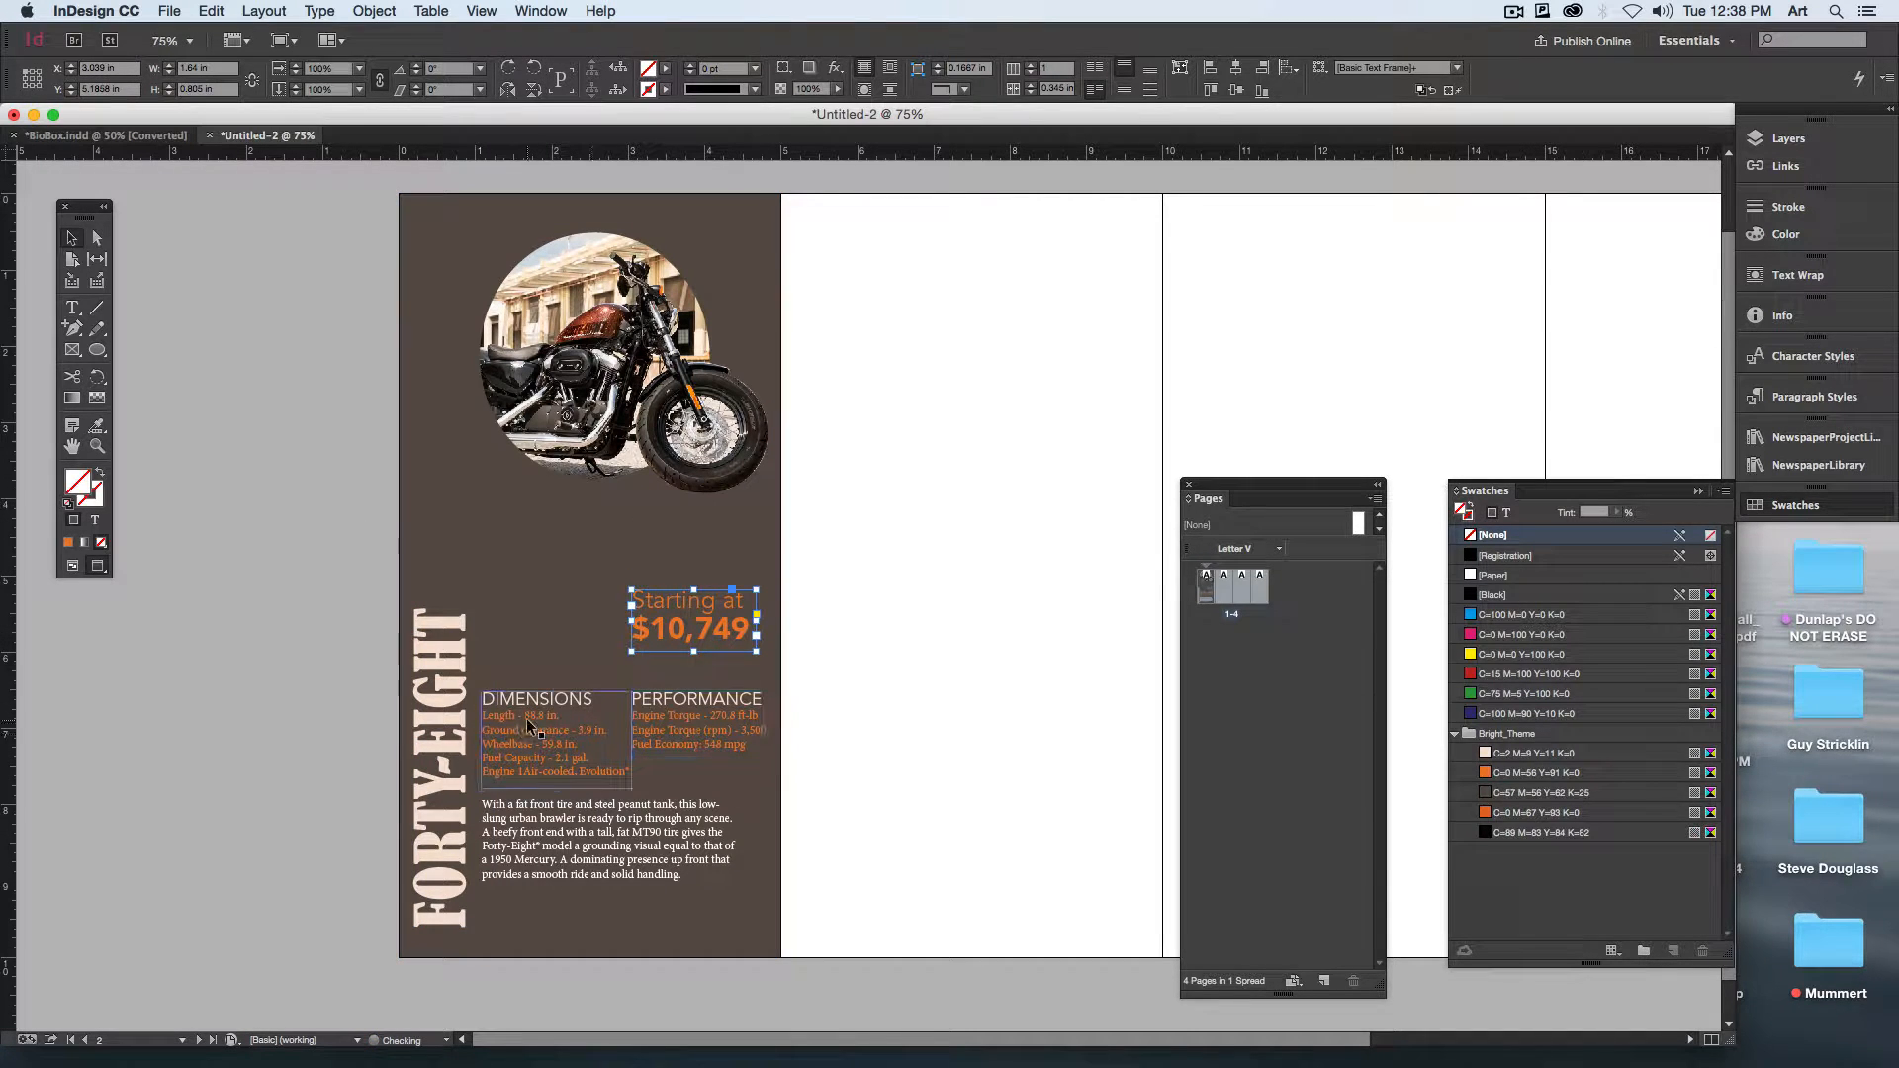
Step: Move the DIMENSIONS and PERFORMANCE blocks together up to just below the photo, and shift the price text beneath them
left_click(527, 723)
left_click(654, 727, "shift")
left_click_drag(656, 727, 656, 553)
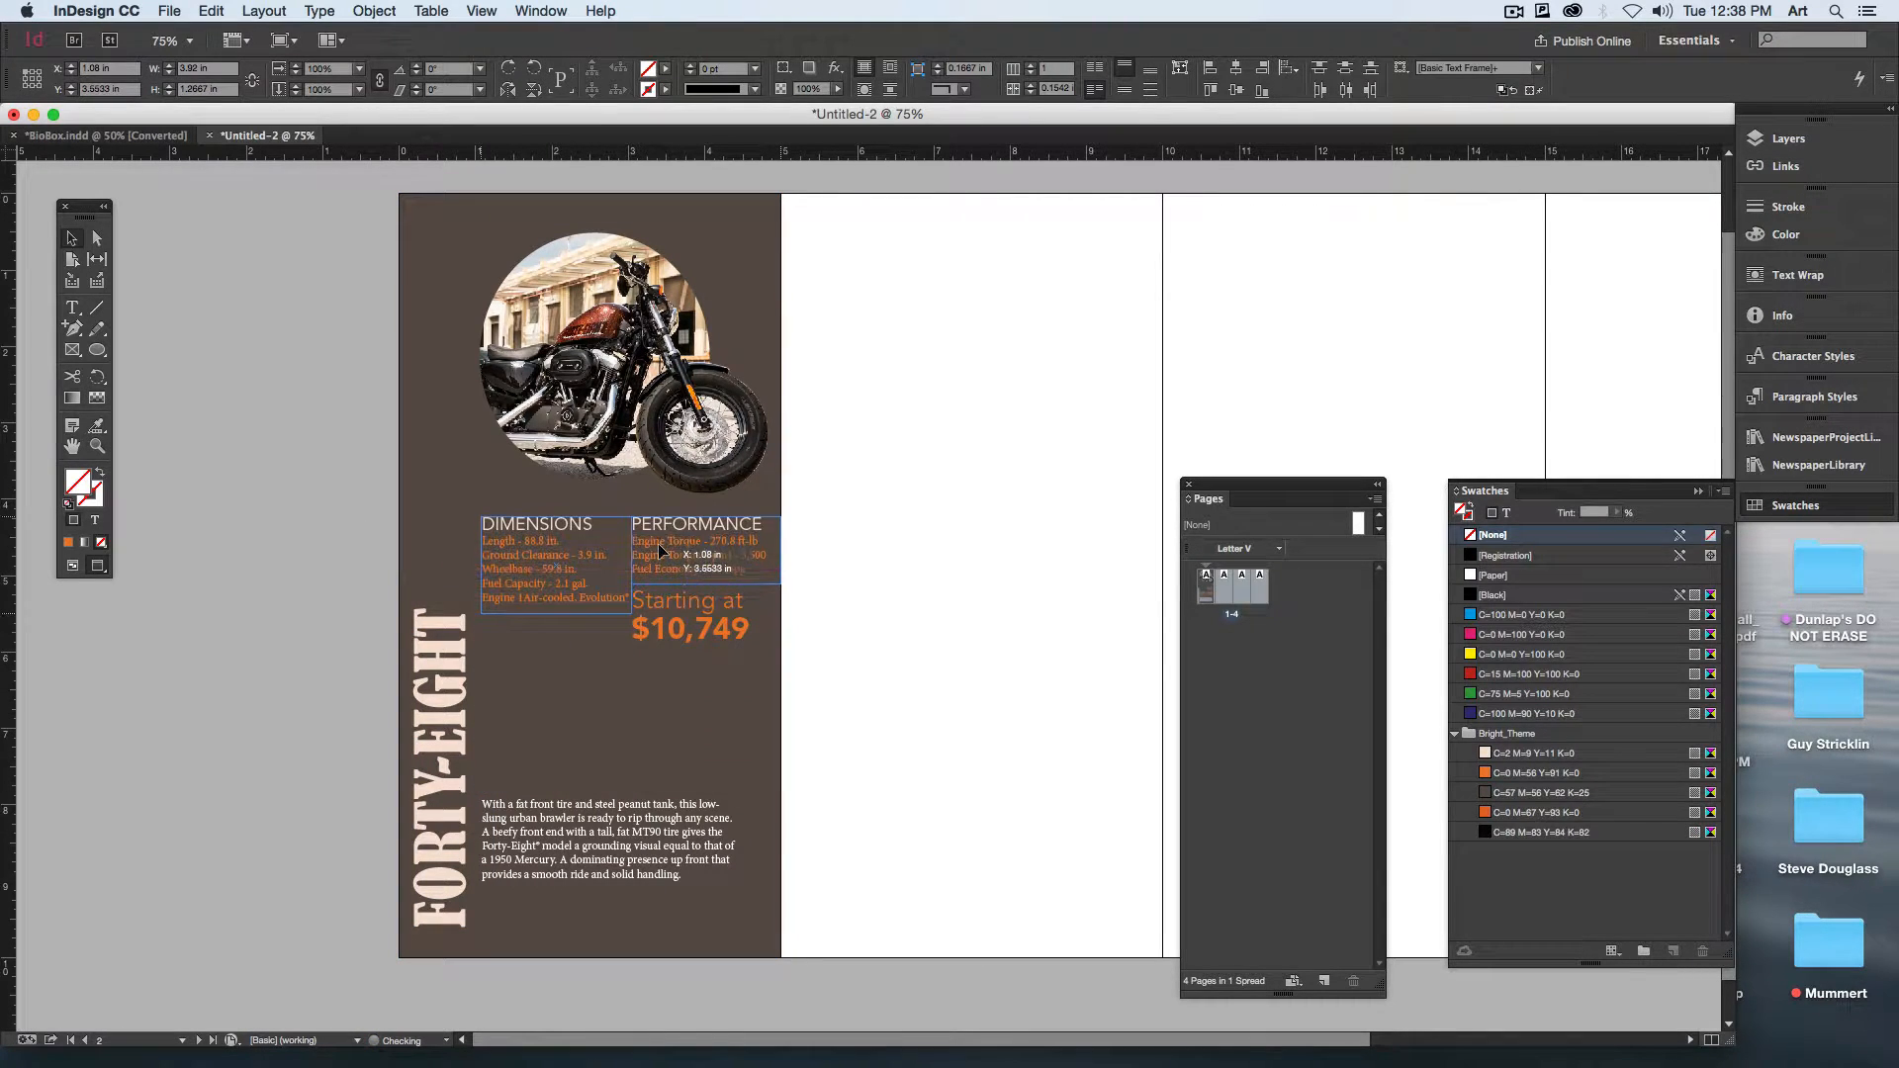
left_click(883, 673)
left_click_drag(678, 638, 674, 696)
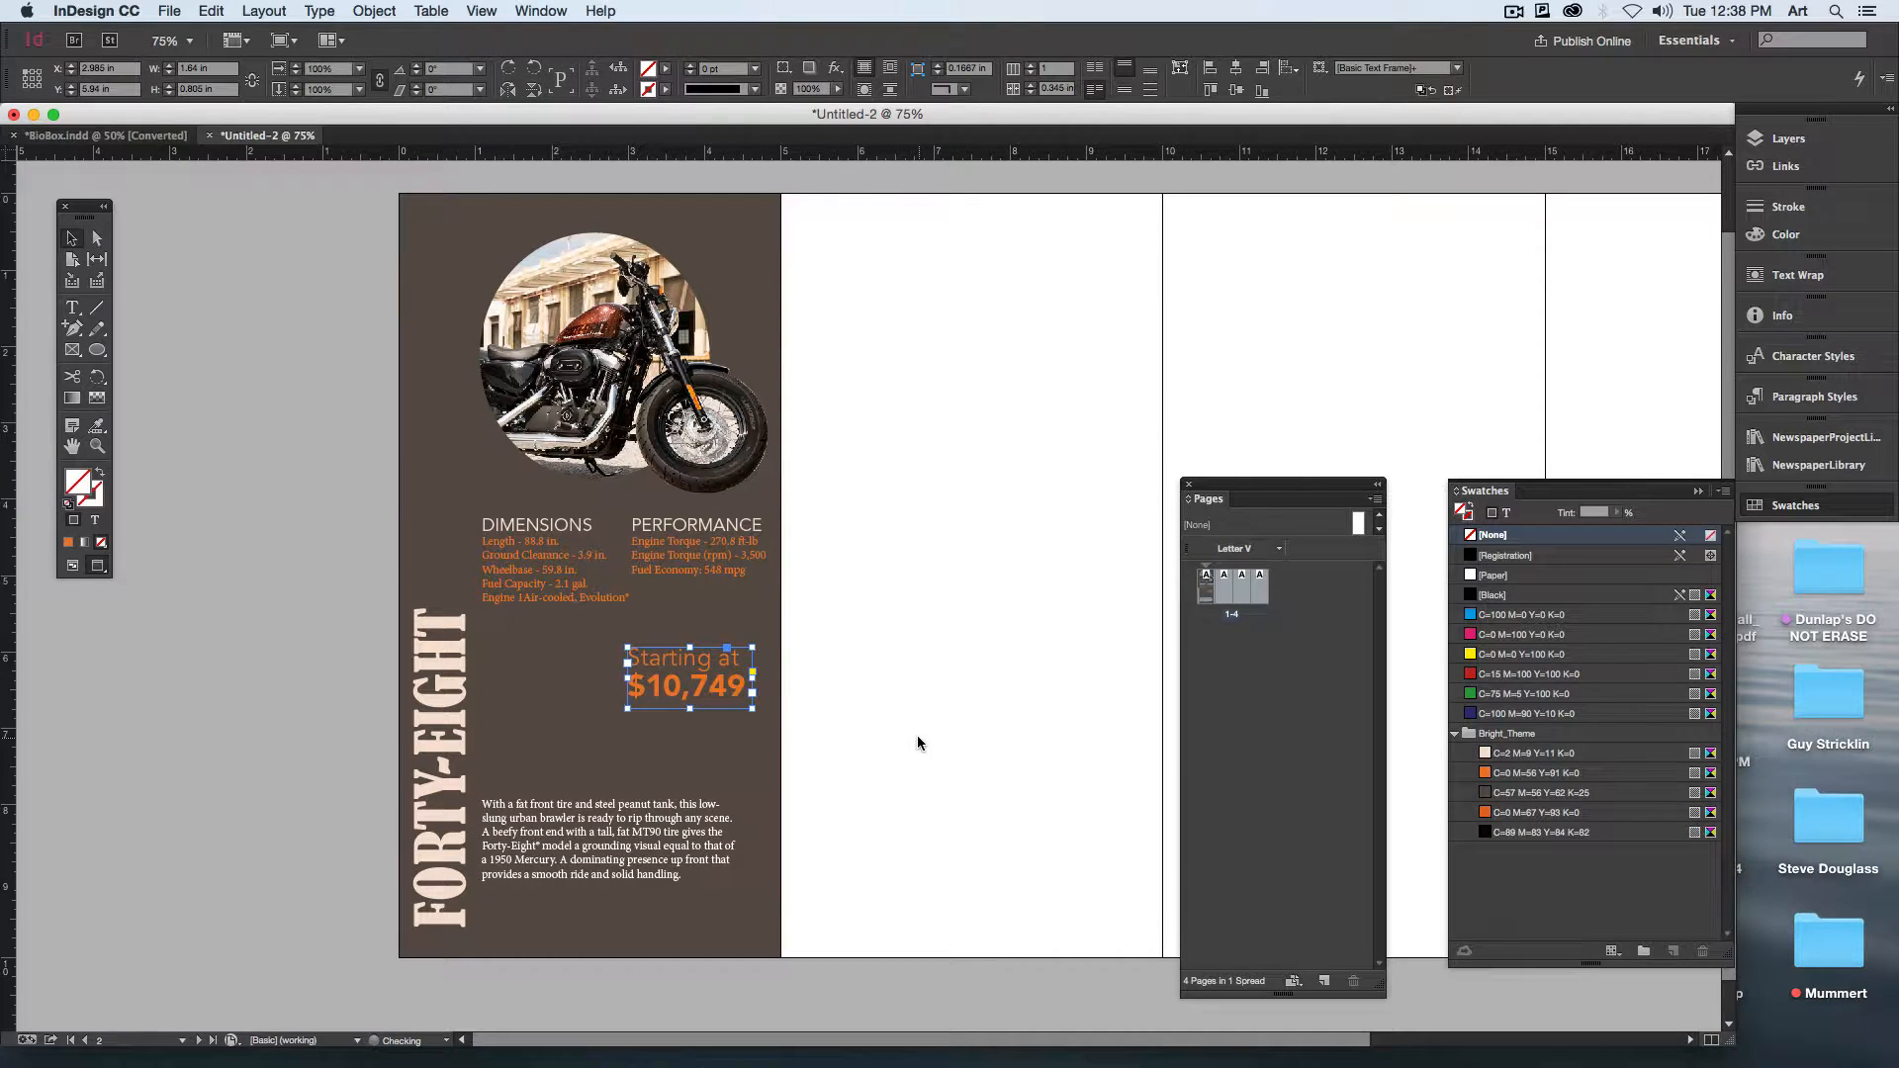
left_click(917, 736)
Step: Stack the PERFORMANCE block under DIMENSIONS and place the price text to the right of the DIMENSIONS block
left_click_drag(682, 562, 532, 674)
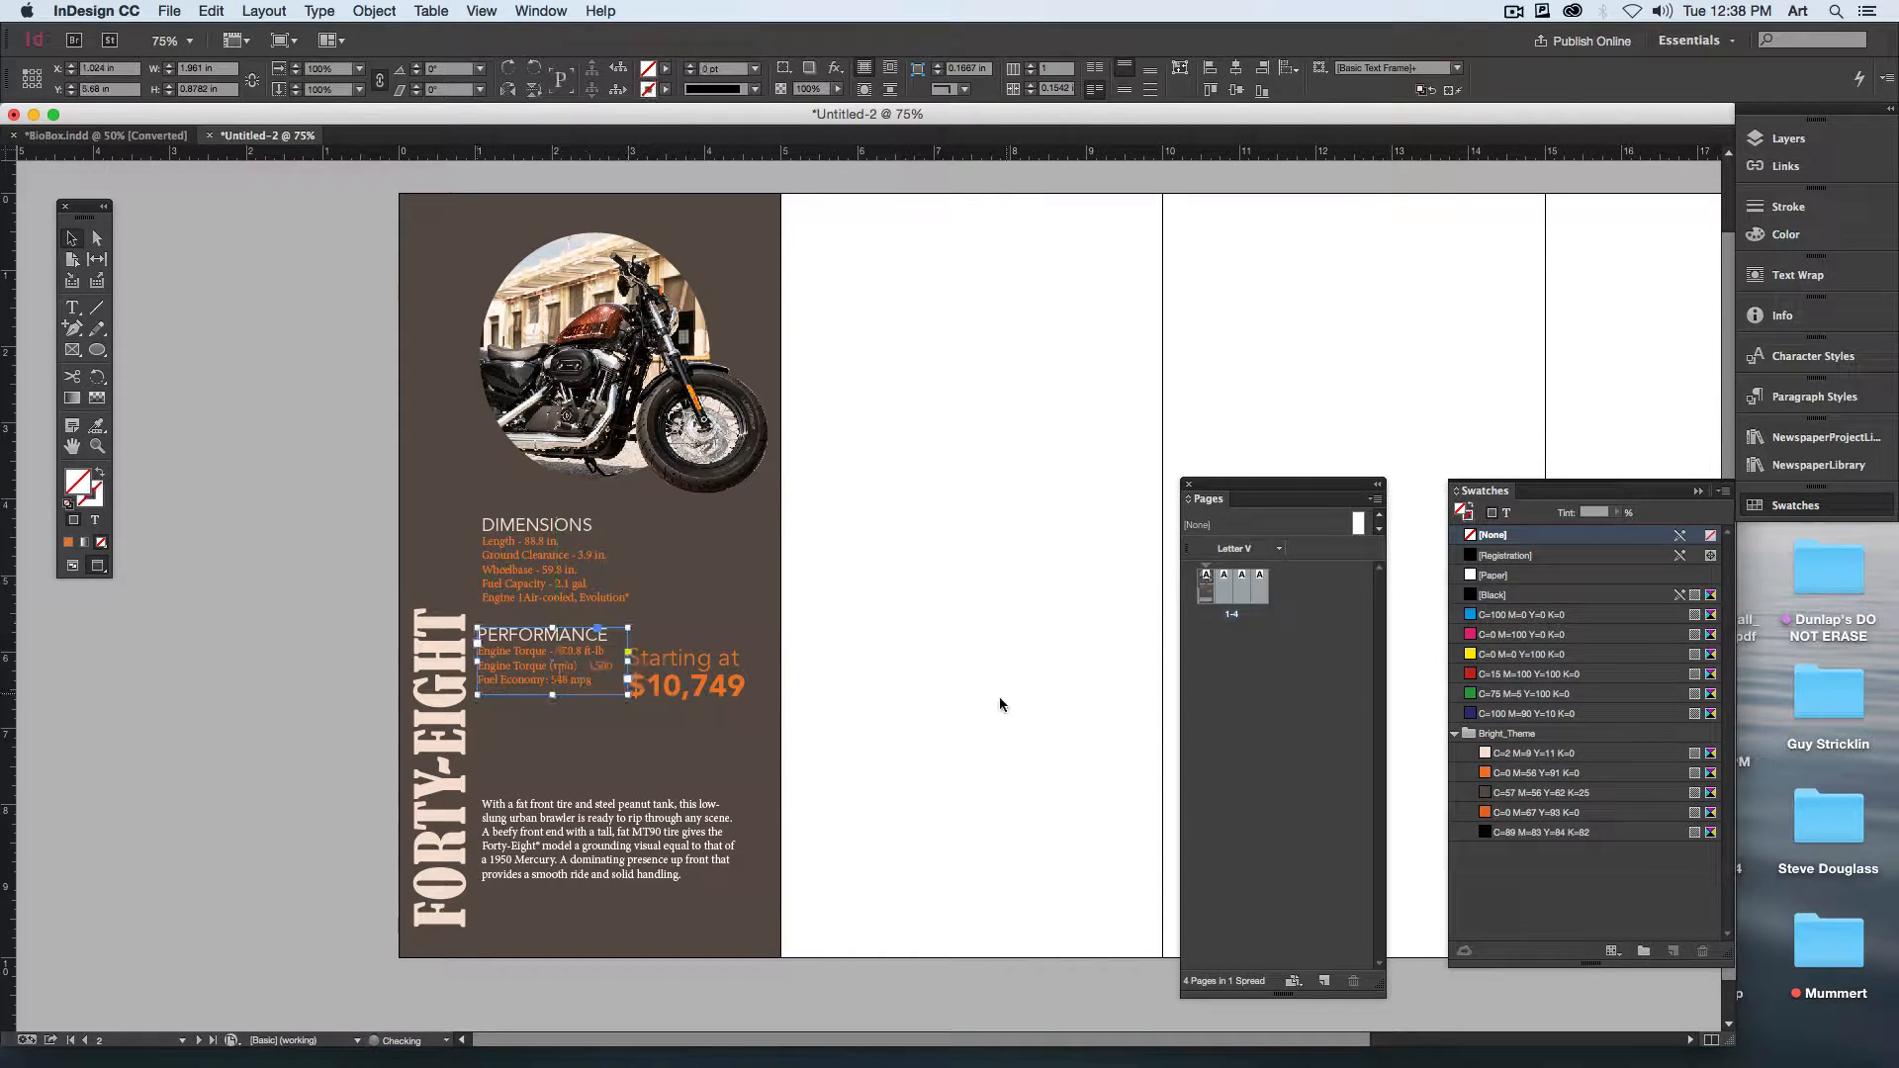
left_click(725, 698)
left_click_drag(725, 698, 735, 587)
Step: Extend the description frame upward below PERFORMANCE to about 2.87 in tall and set the paragraph's leading to 21 pt
left_click(638, 823)
left_click_drag(609, 798, 609, 717)
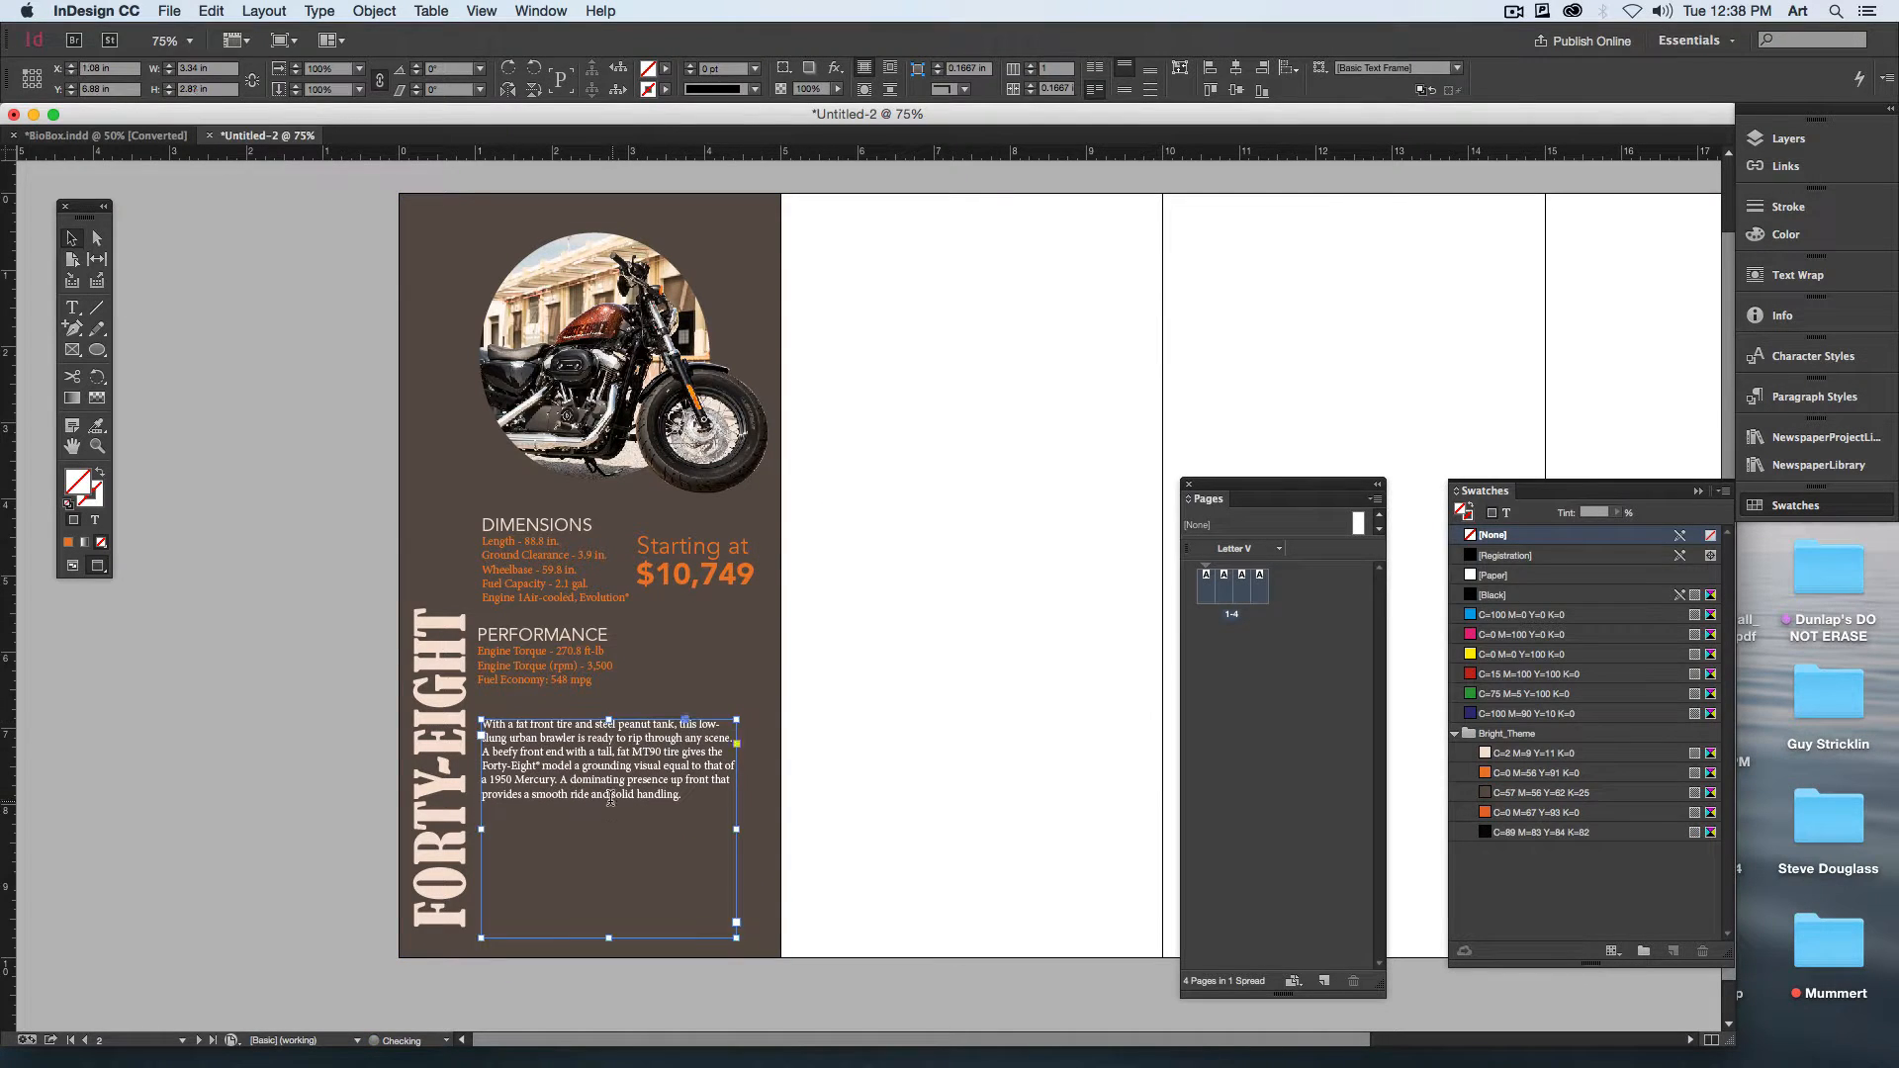
double_click(598, 791)
key("super+a")
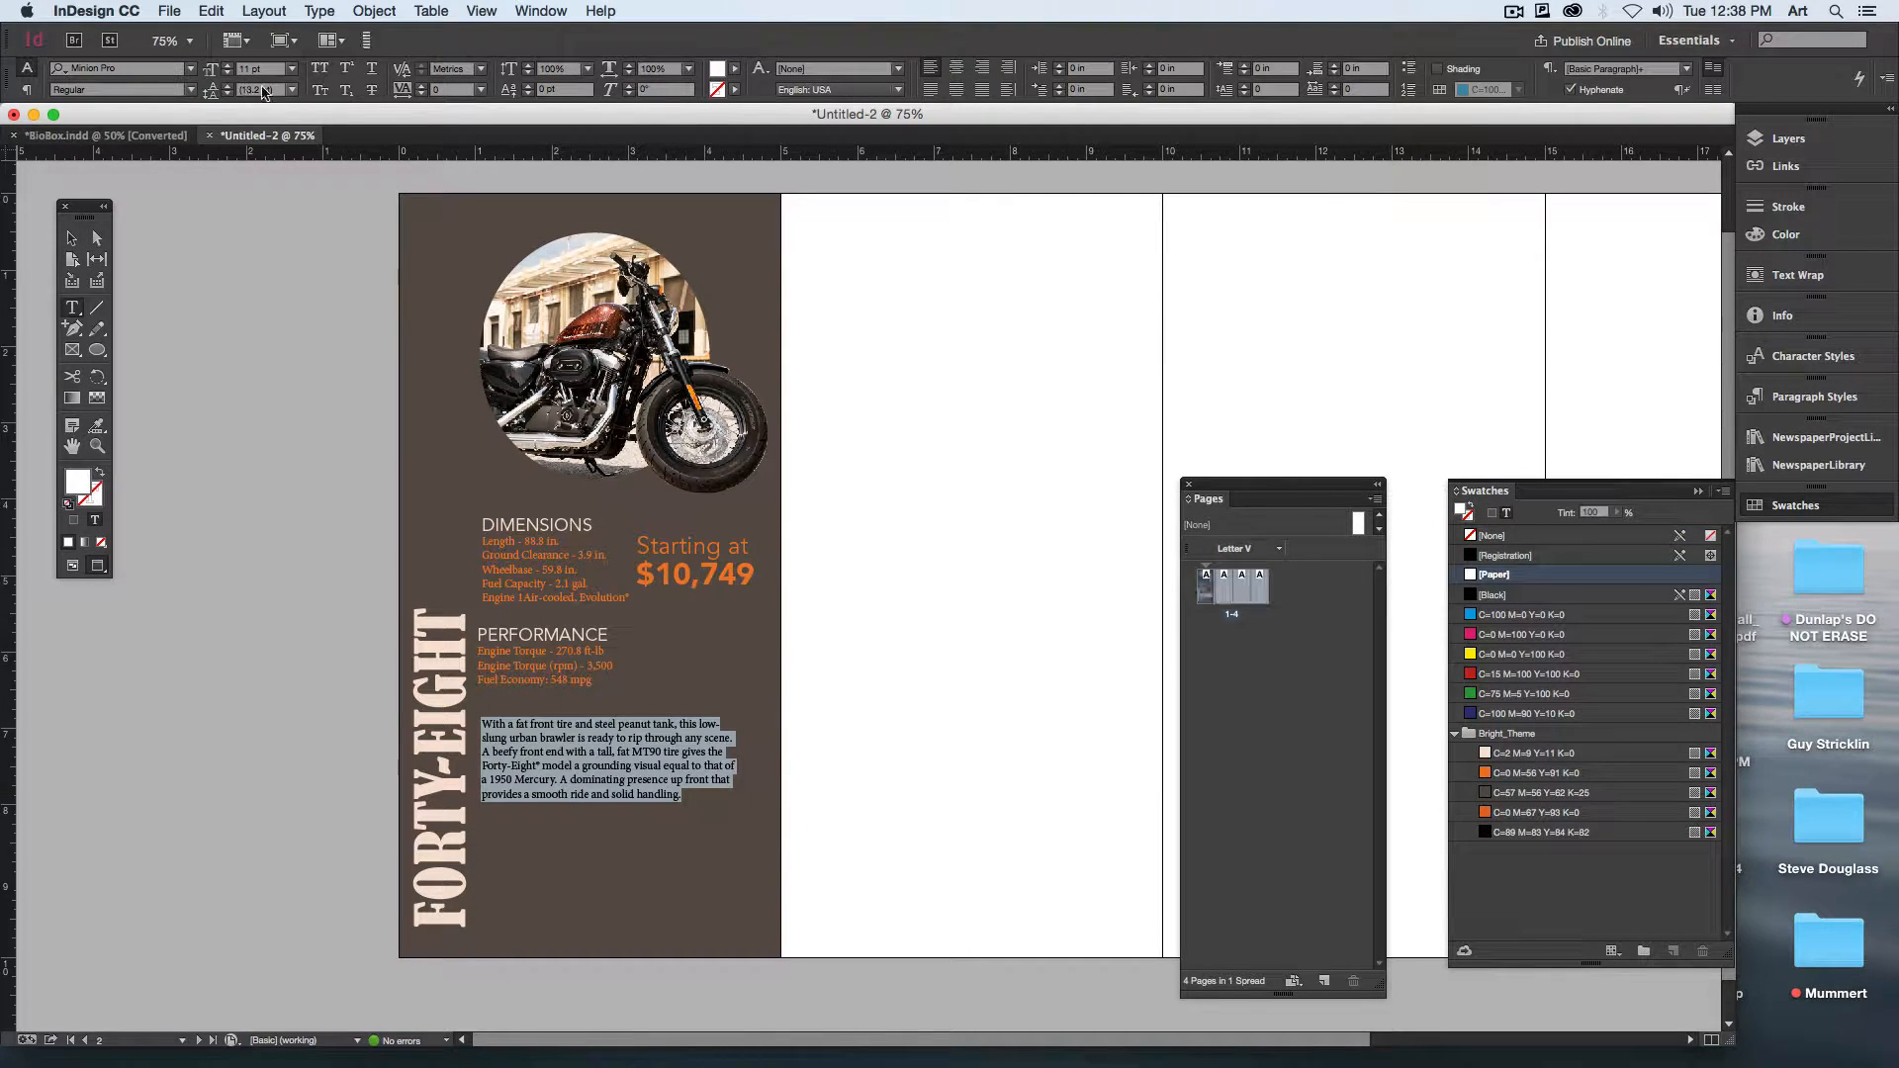
type("21")
key("Return")
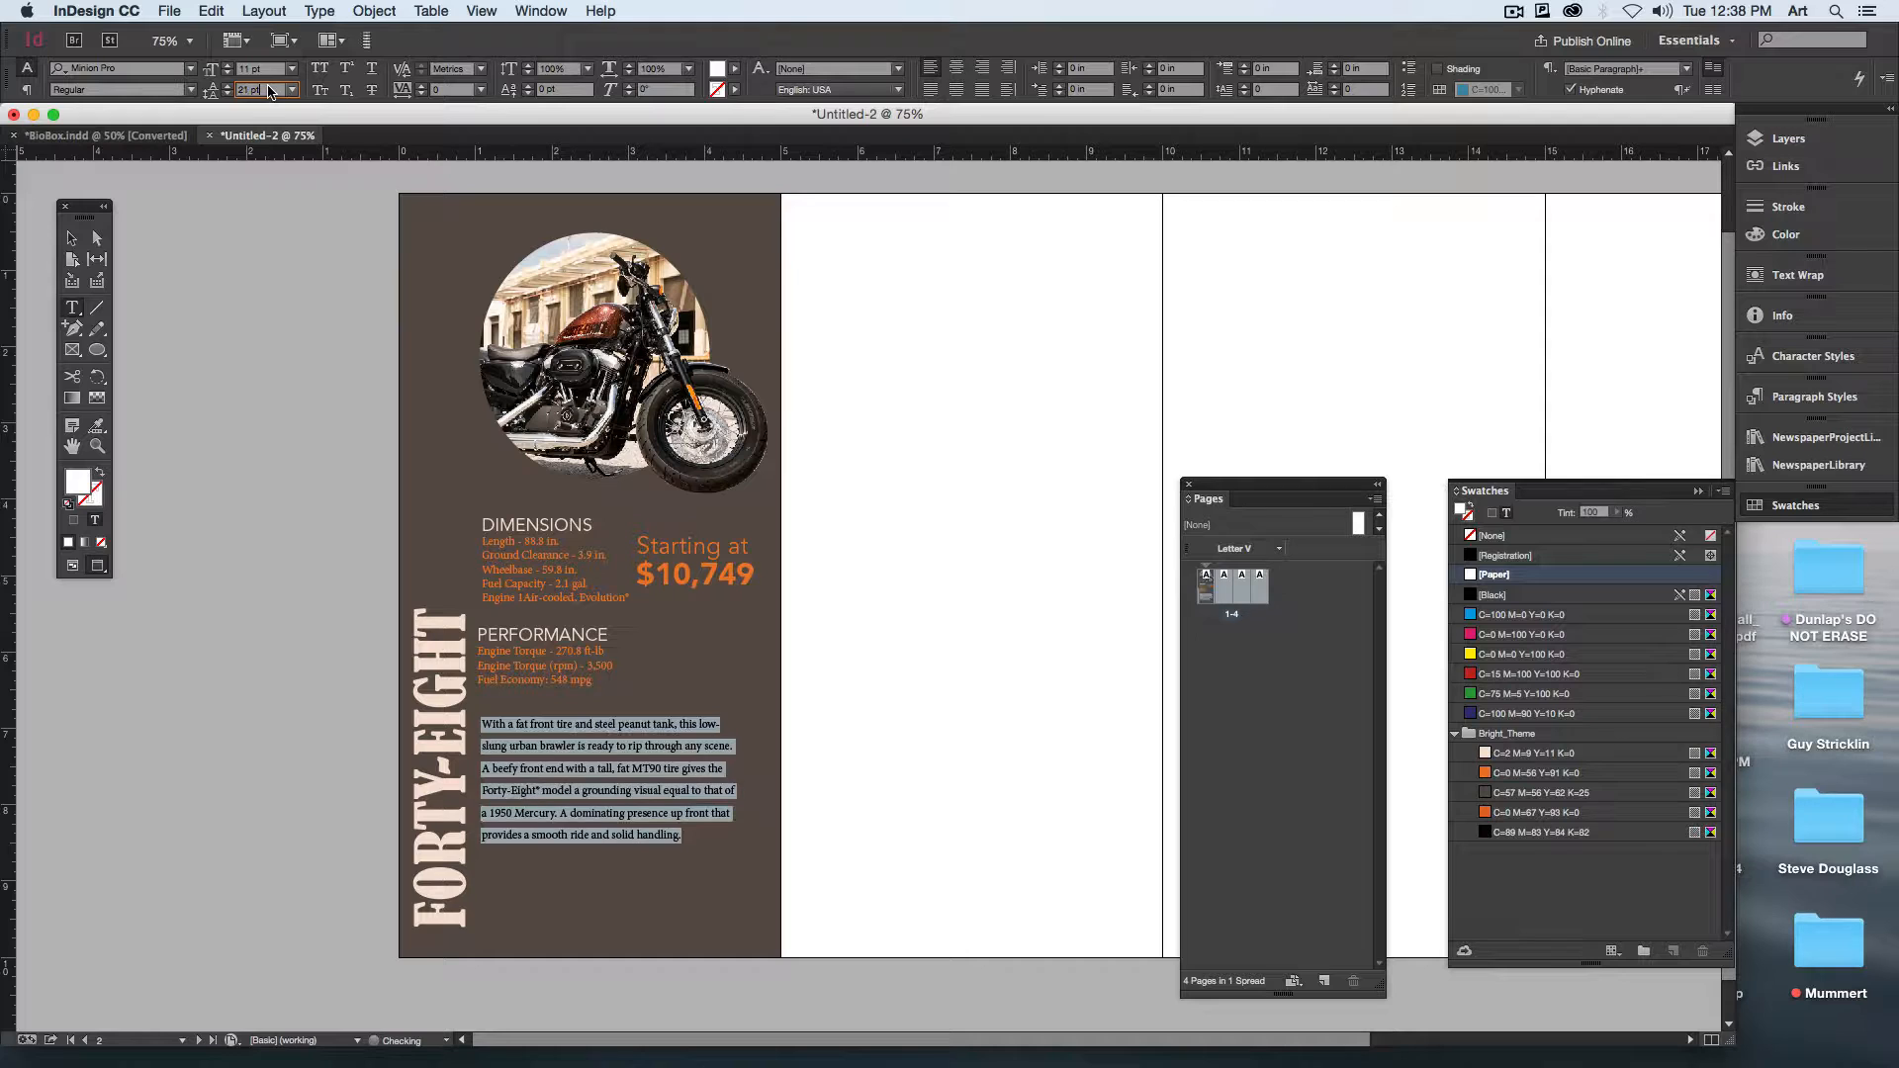
left_click(71, 238)
left_click(245, 415)
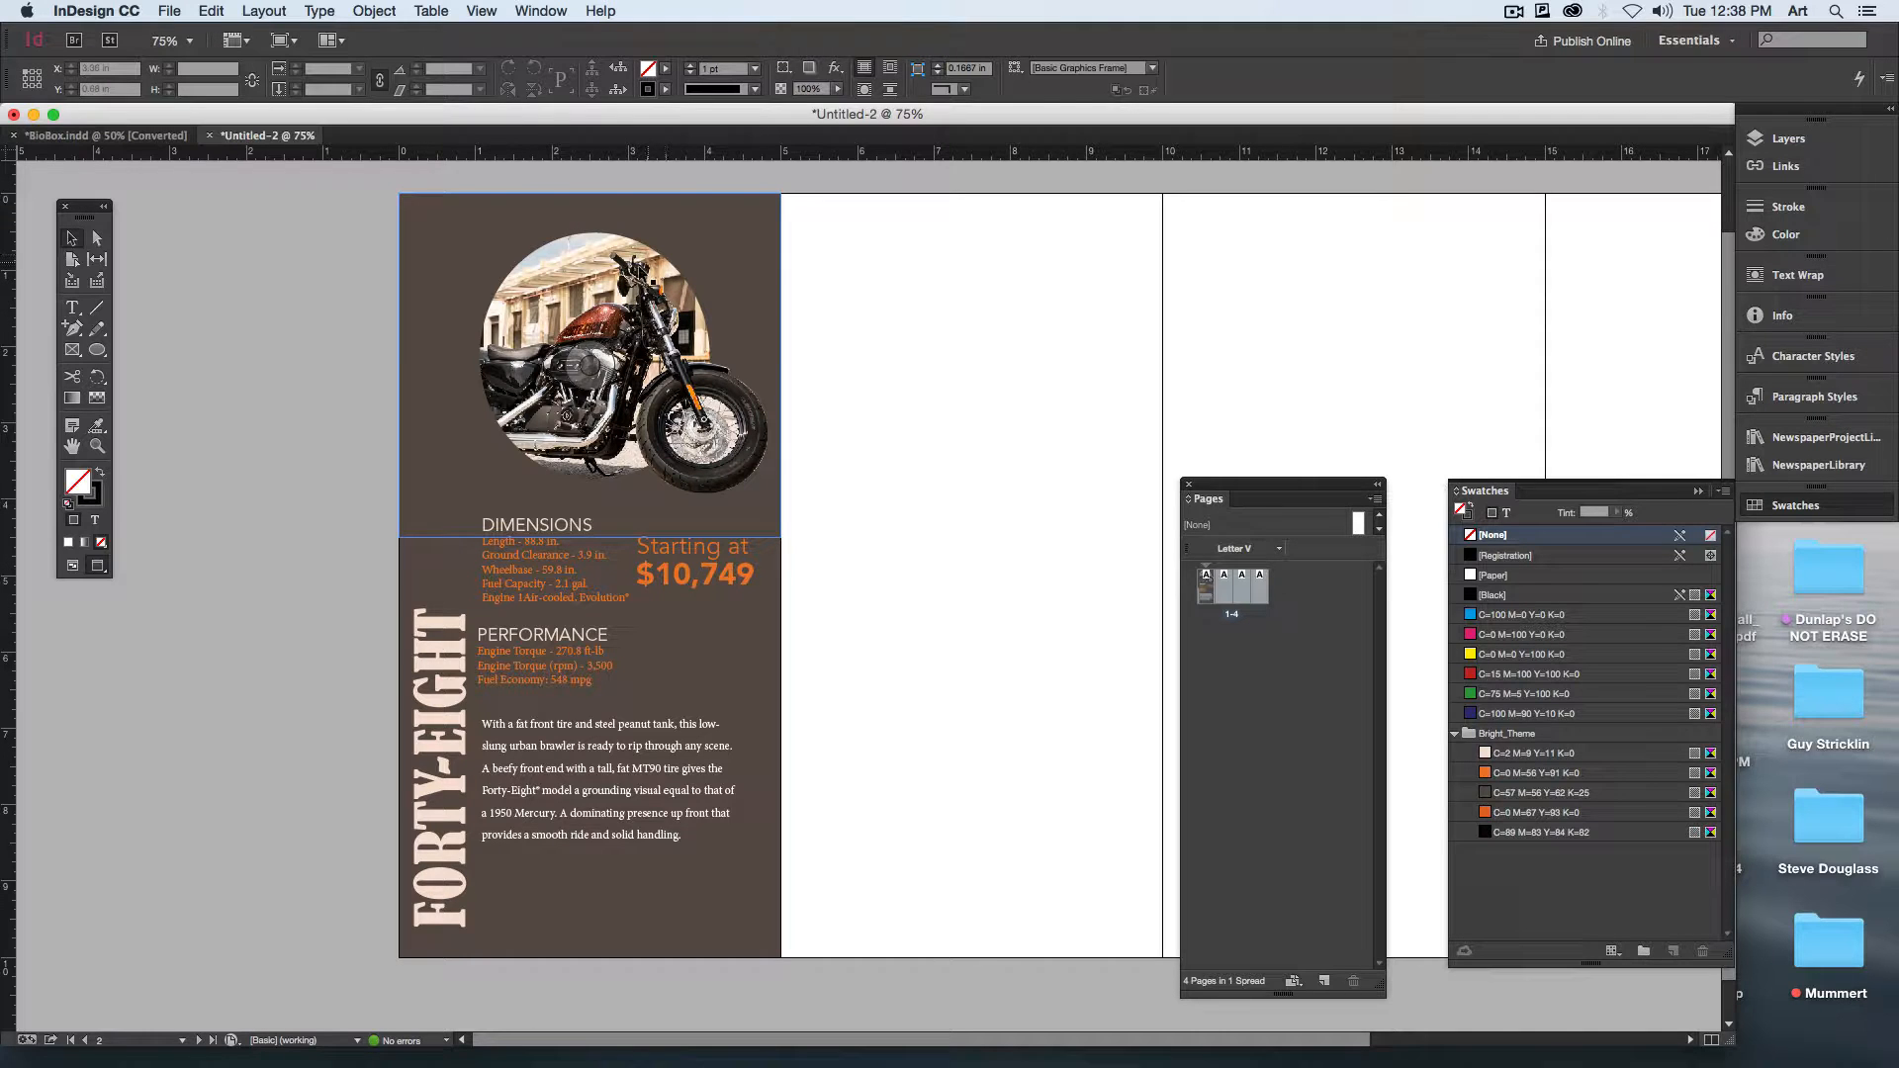
Step: Nudge the motorcycle photo slightly left and resize its frame to the panel width of 5 in and a height of 4.24 in
left_click_drag(644, 267, 638, 267)
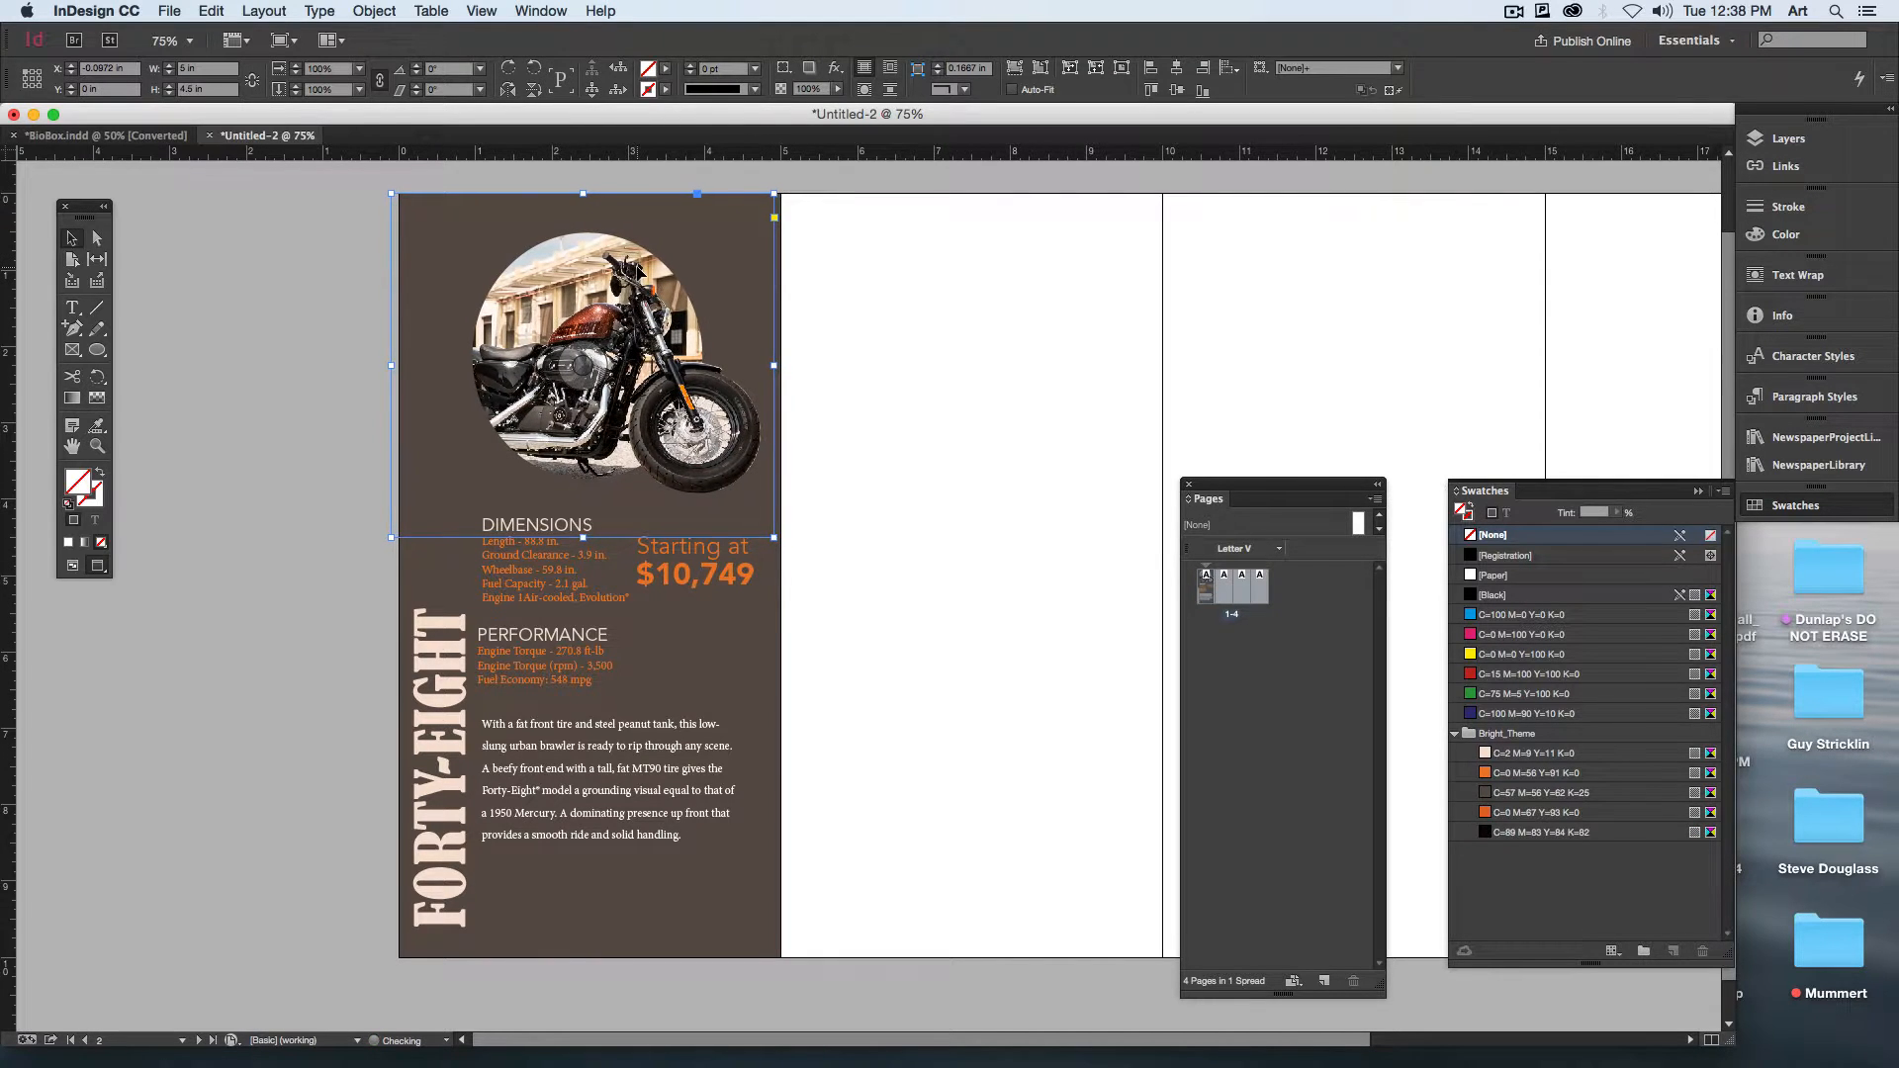
left_click_drag(394, 367, 399, 367)
left_click_drag(586, 537, 580, 520)
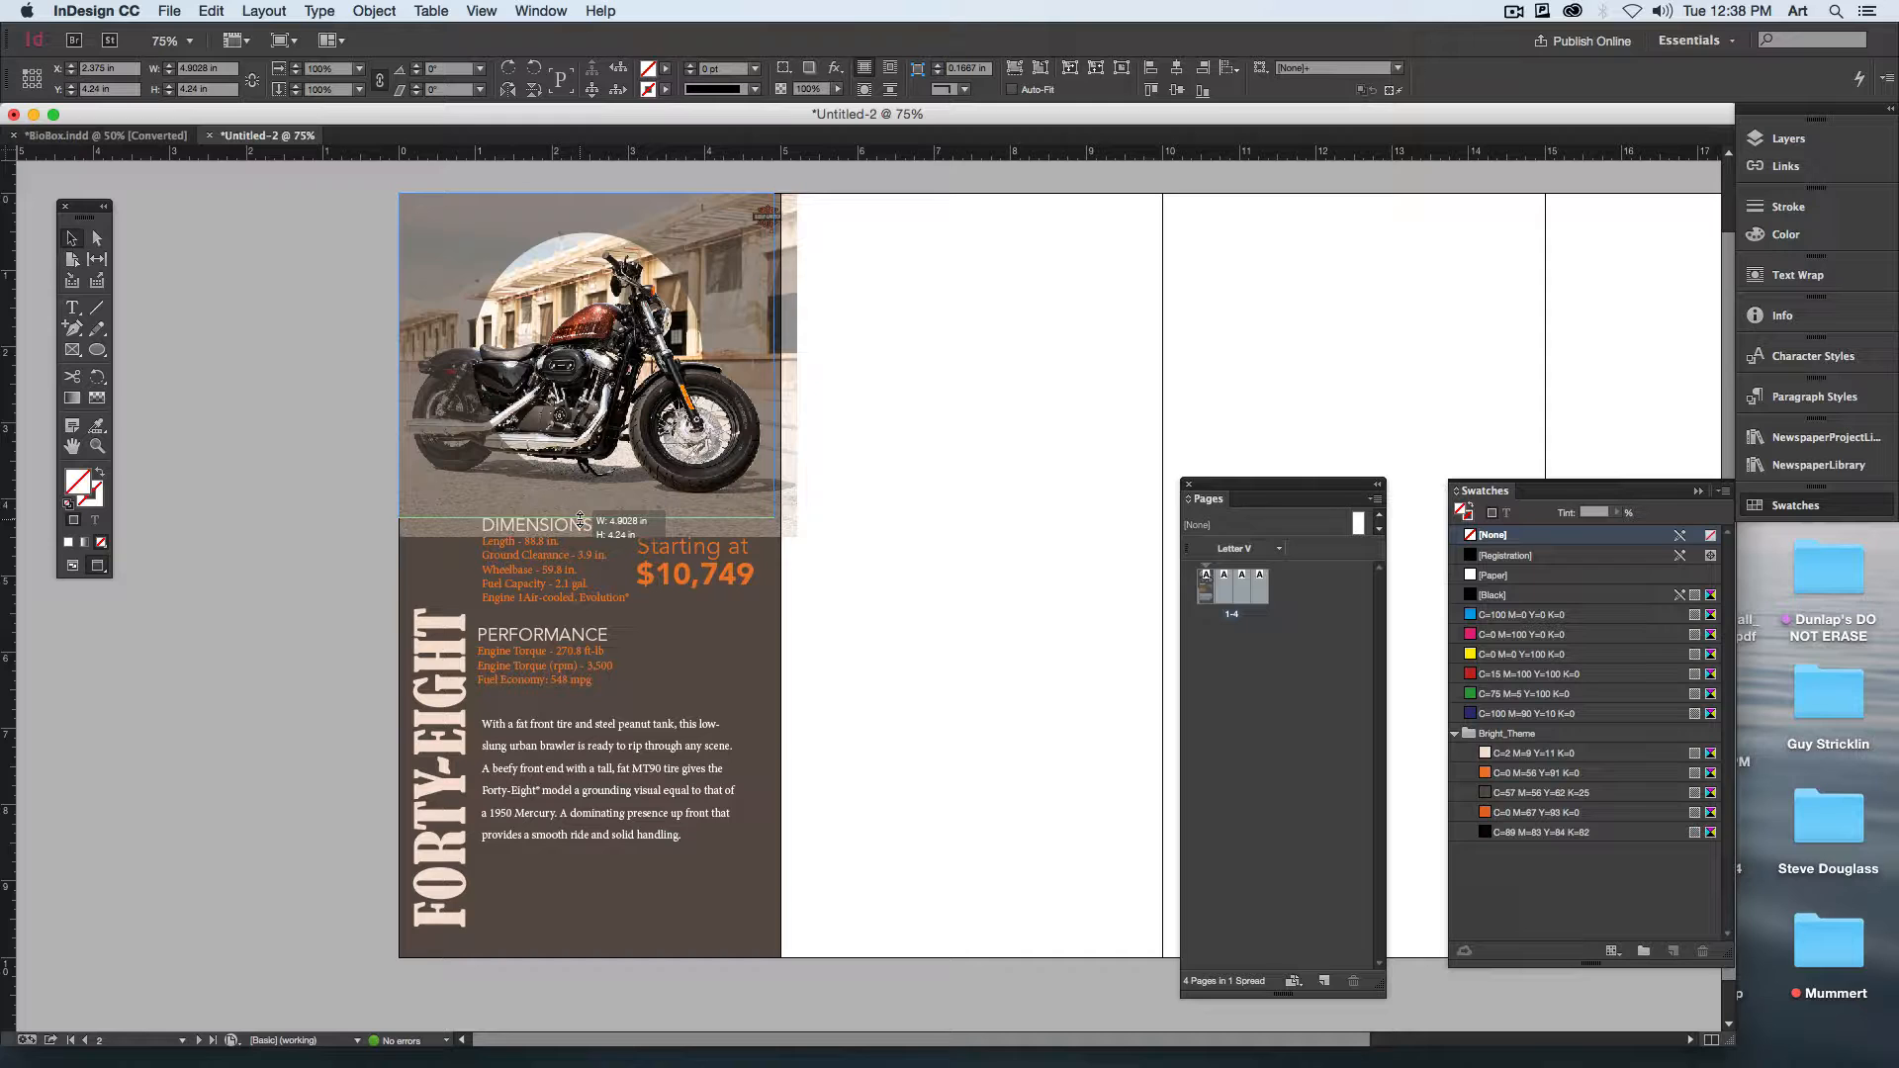
left_click_drag(579, 518, 579, 518)
left_click(893, 489)
left_click(743, 374)
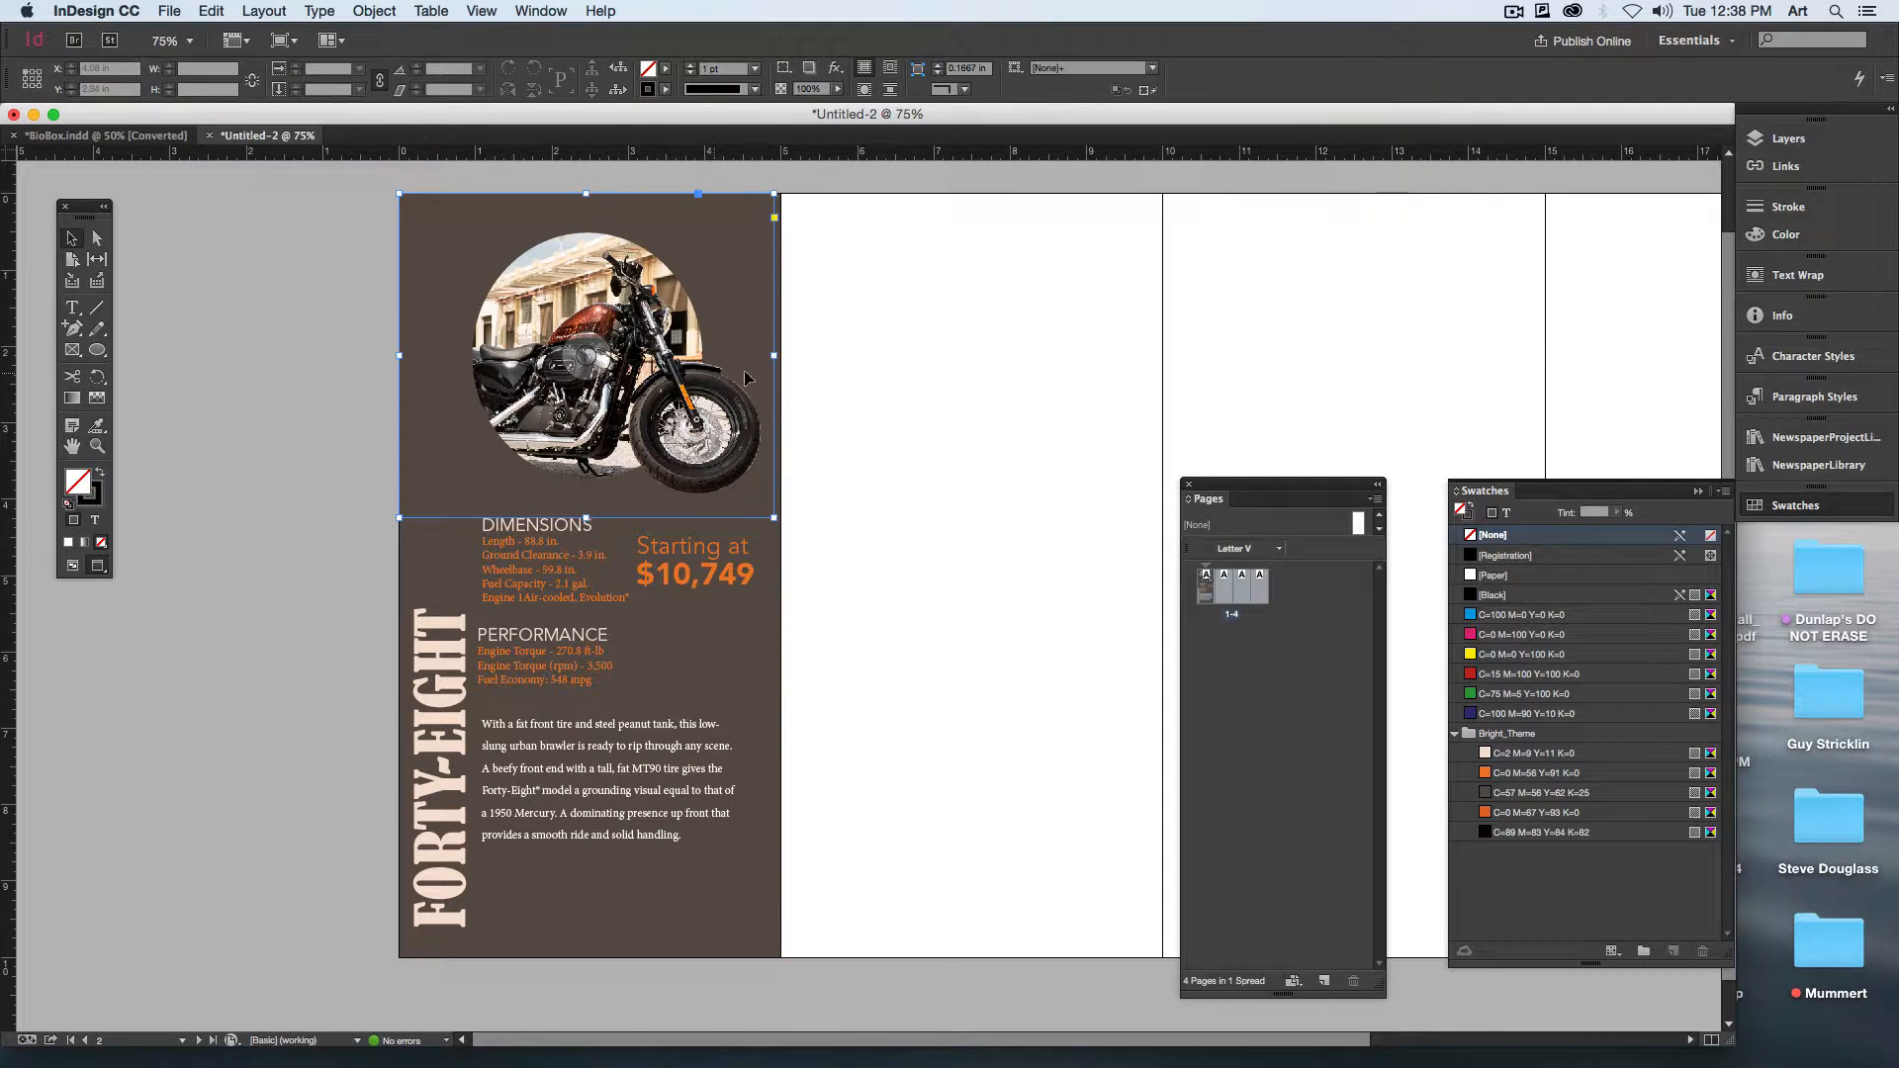
left_click_drag(774, 356, 781, 356)
left_click(910, 430)
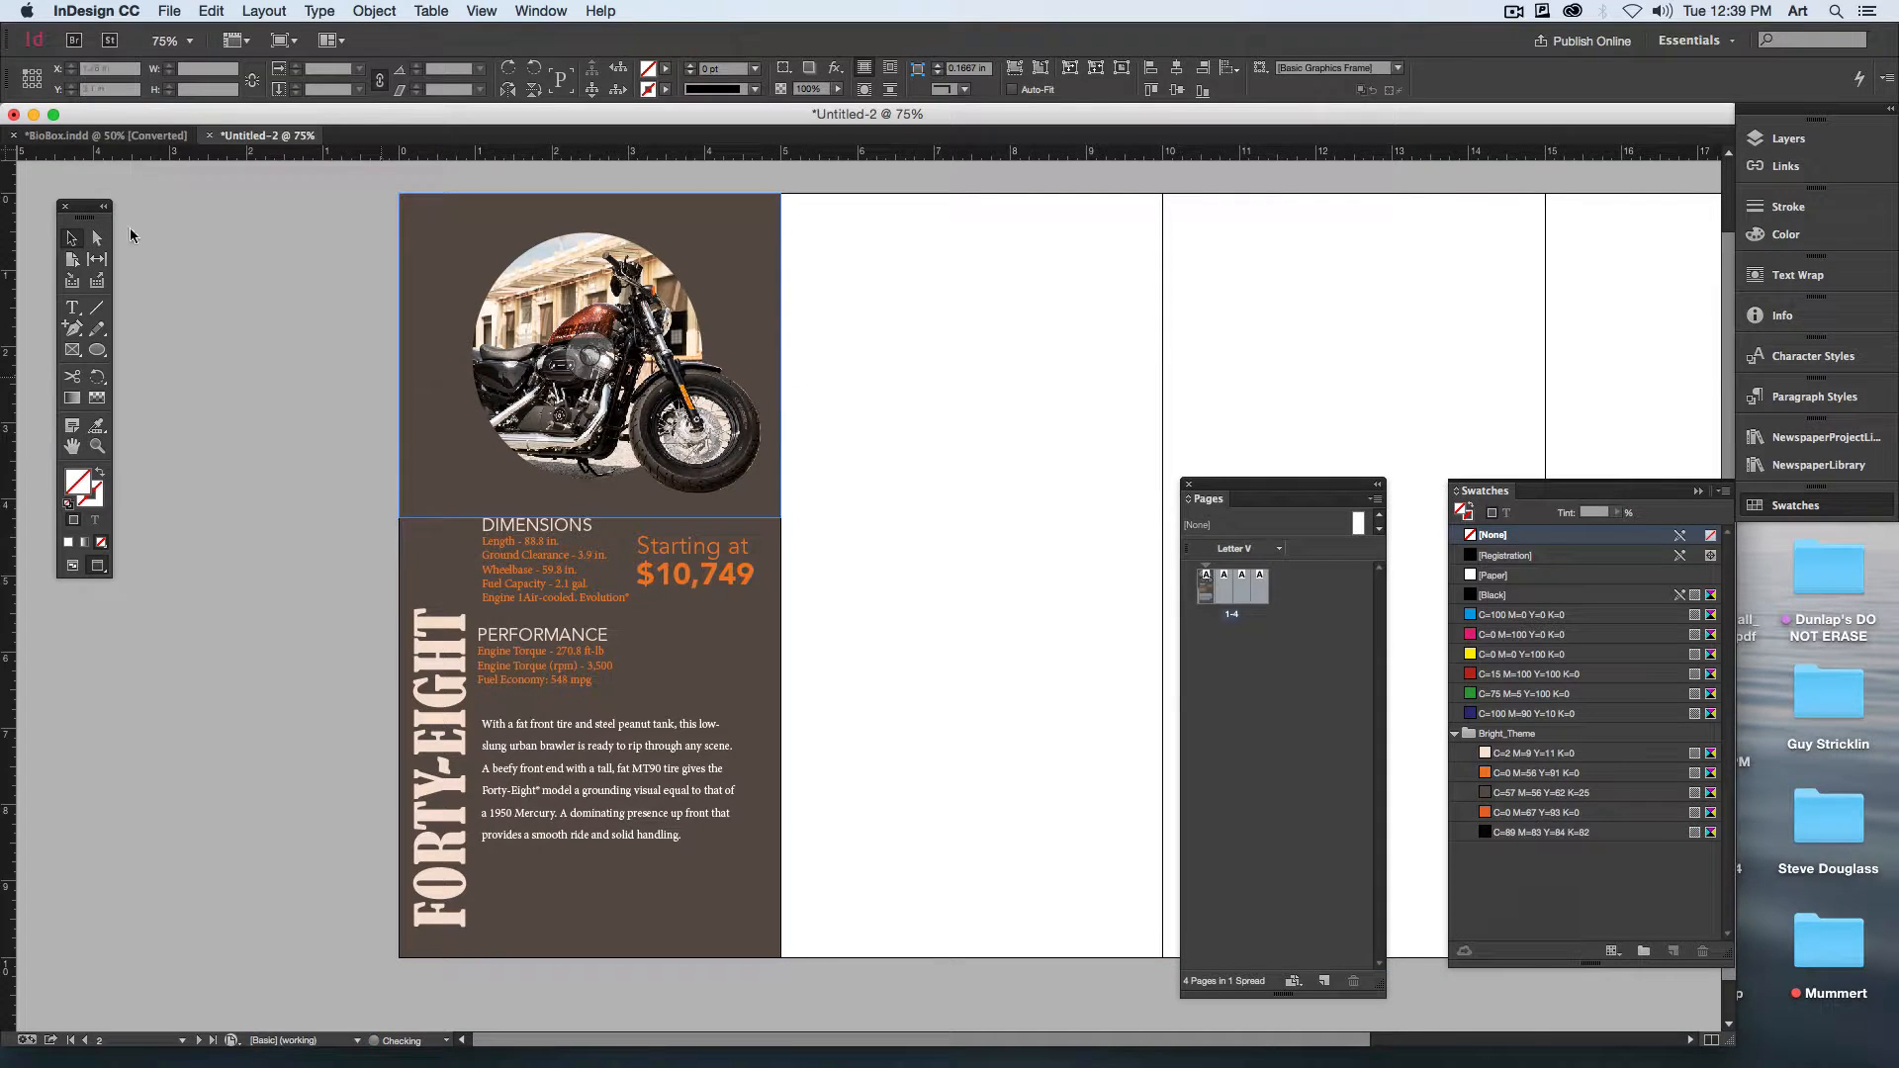
Step: Copy the motorcycle photo frame and paste the duplicate in place over the original
left_click(603, 304)
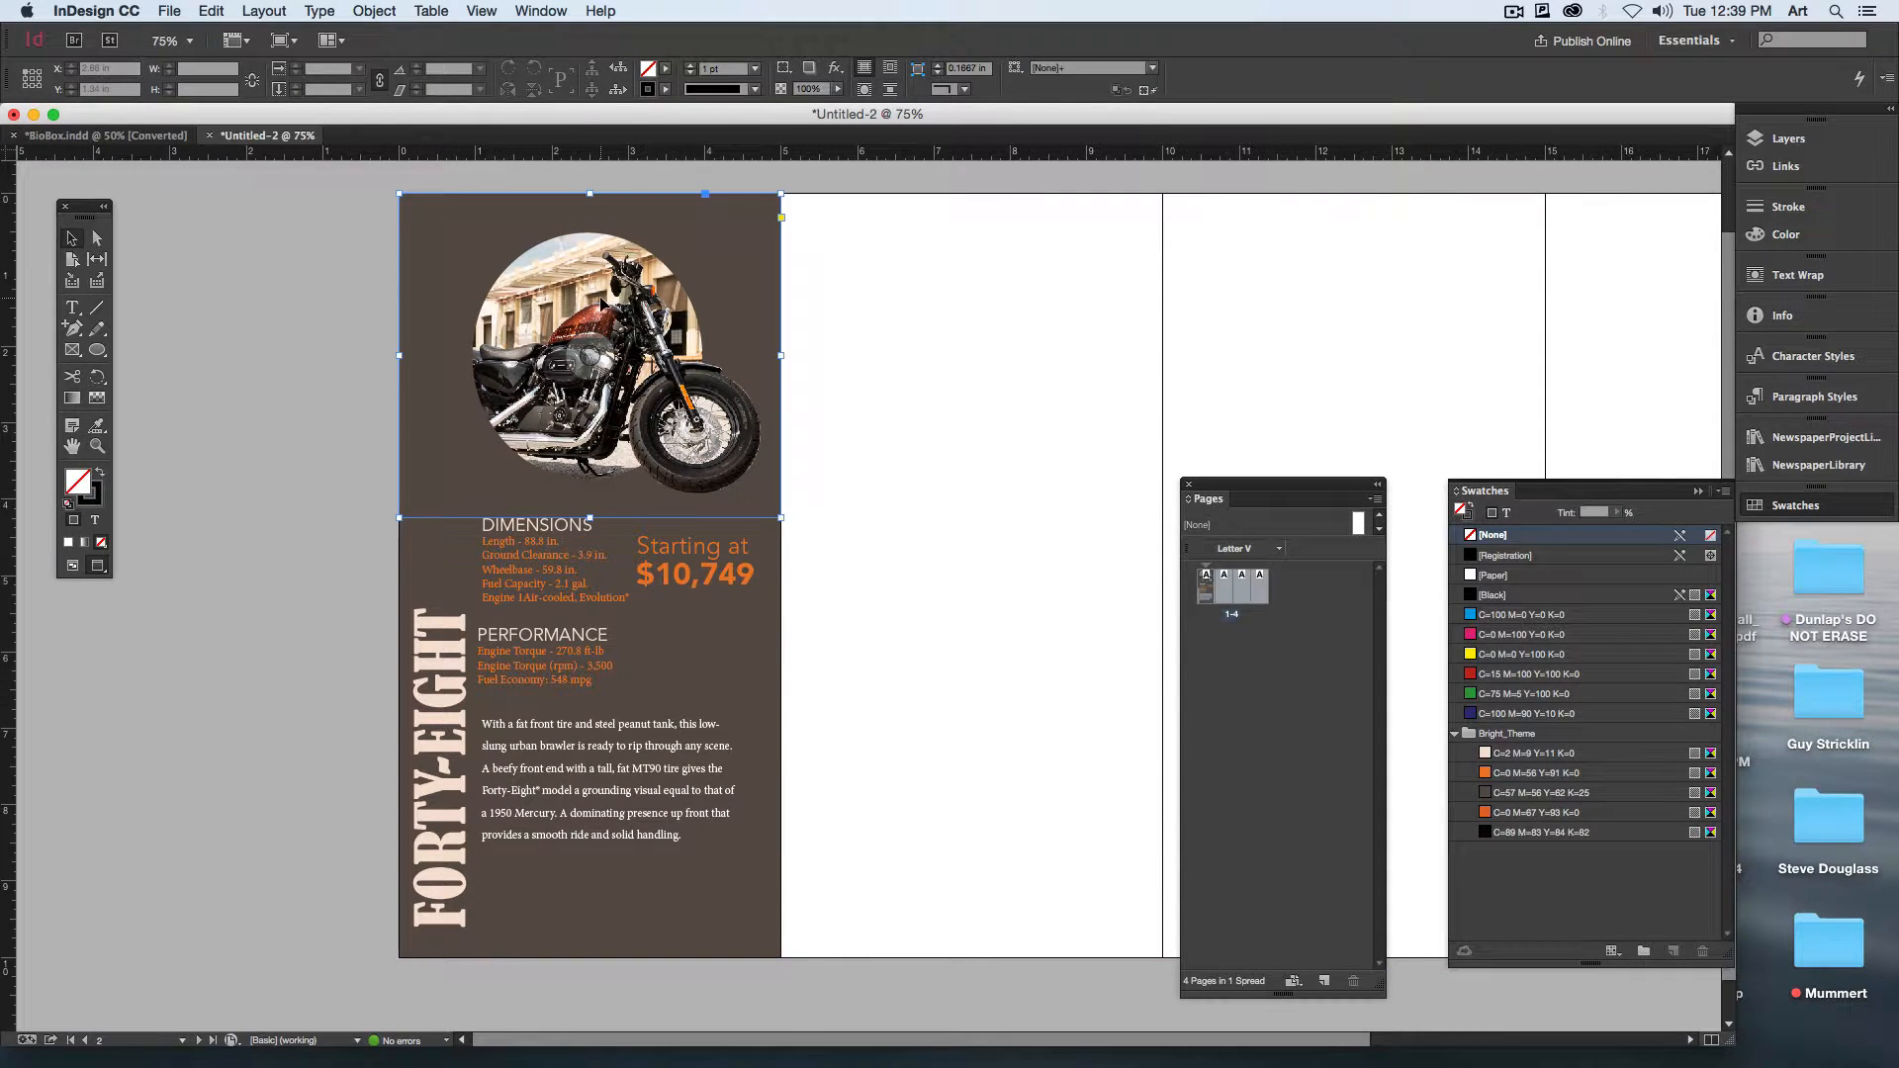
left_click(211, 11)
left_click(264, 107)
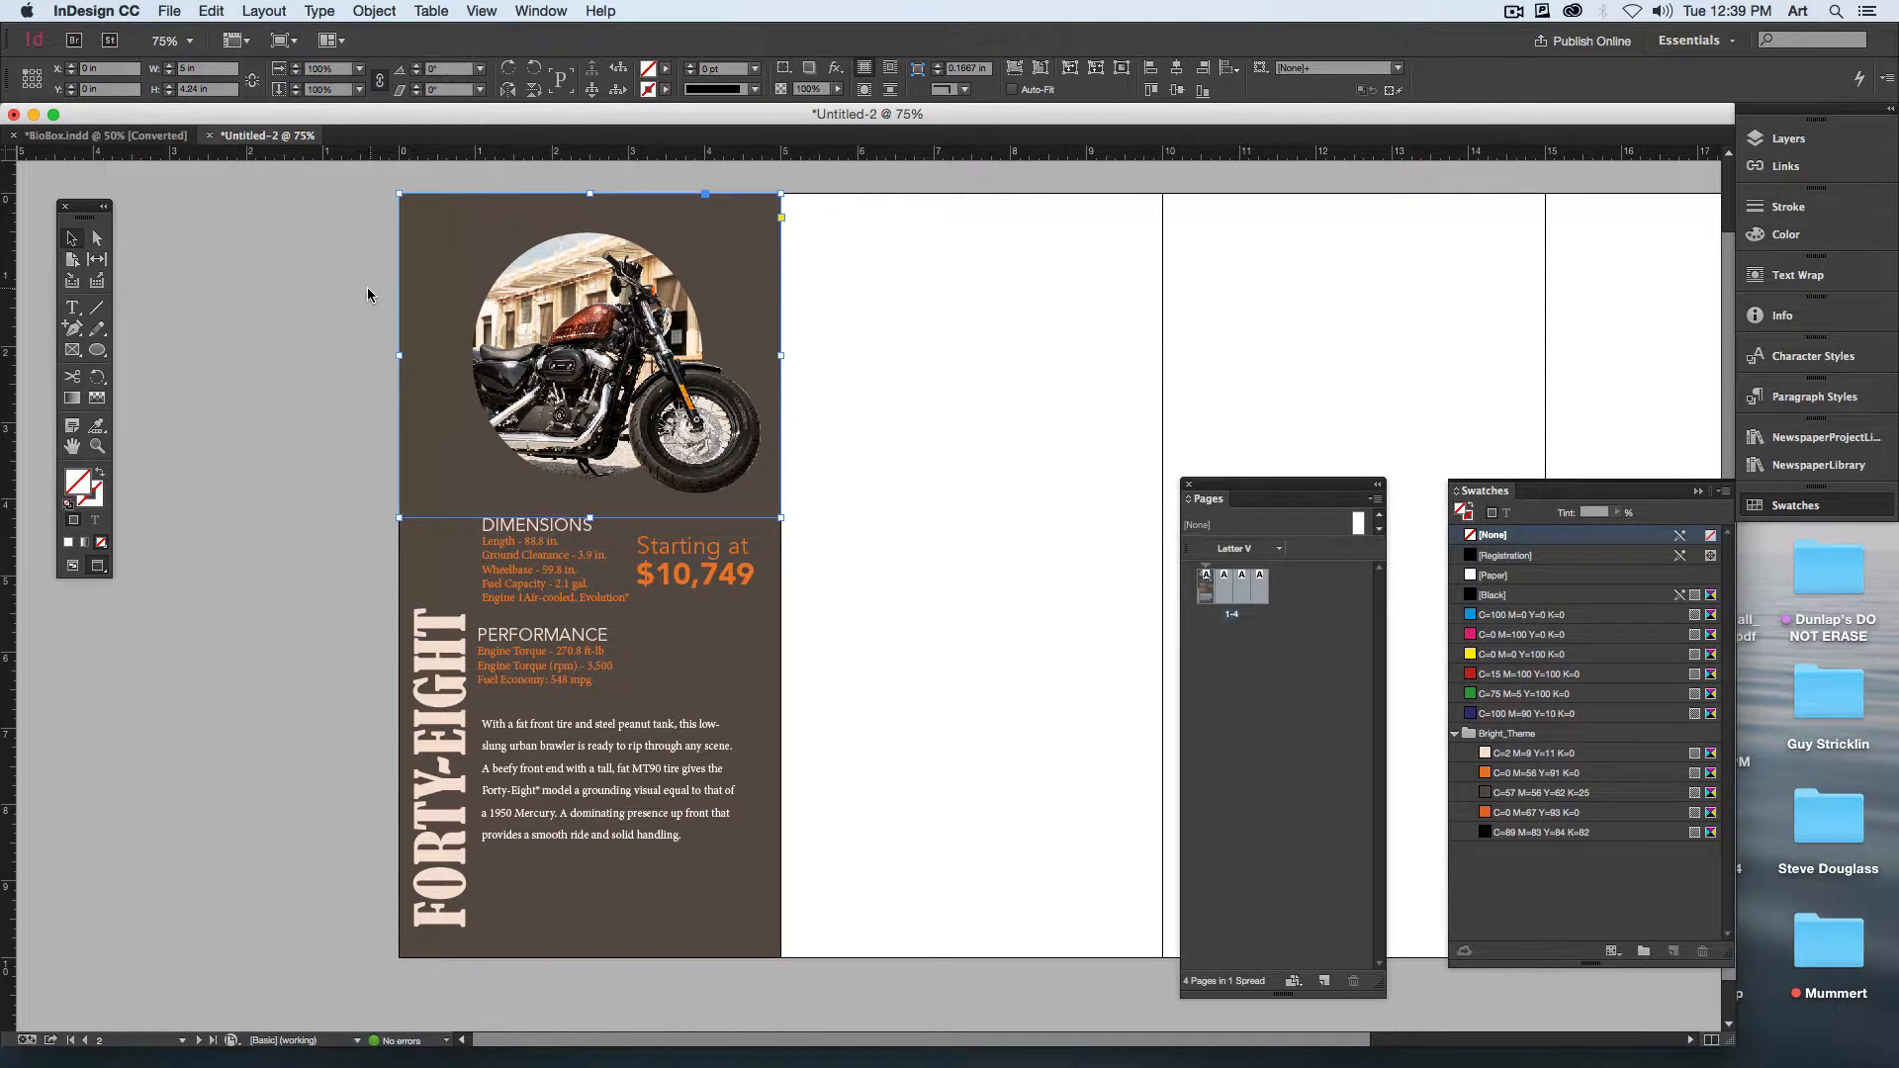
left_click(366, 295)
left_click(248, 11)
mouse_move(221, 20)
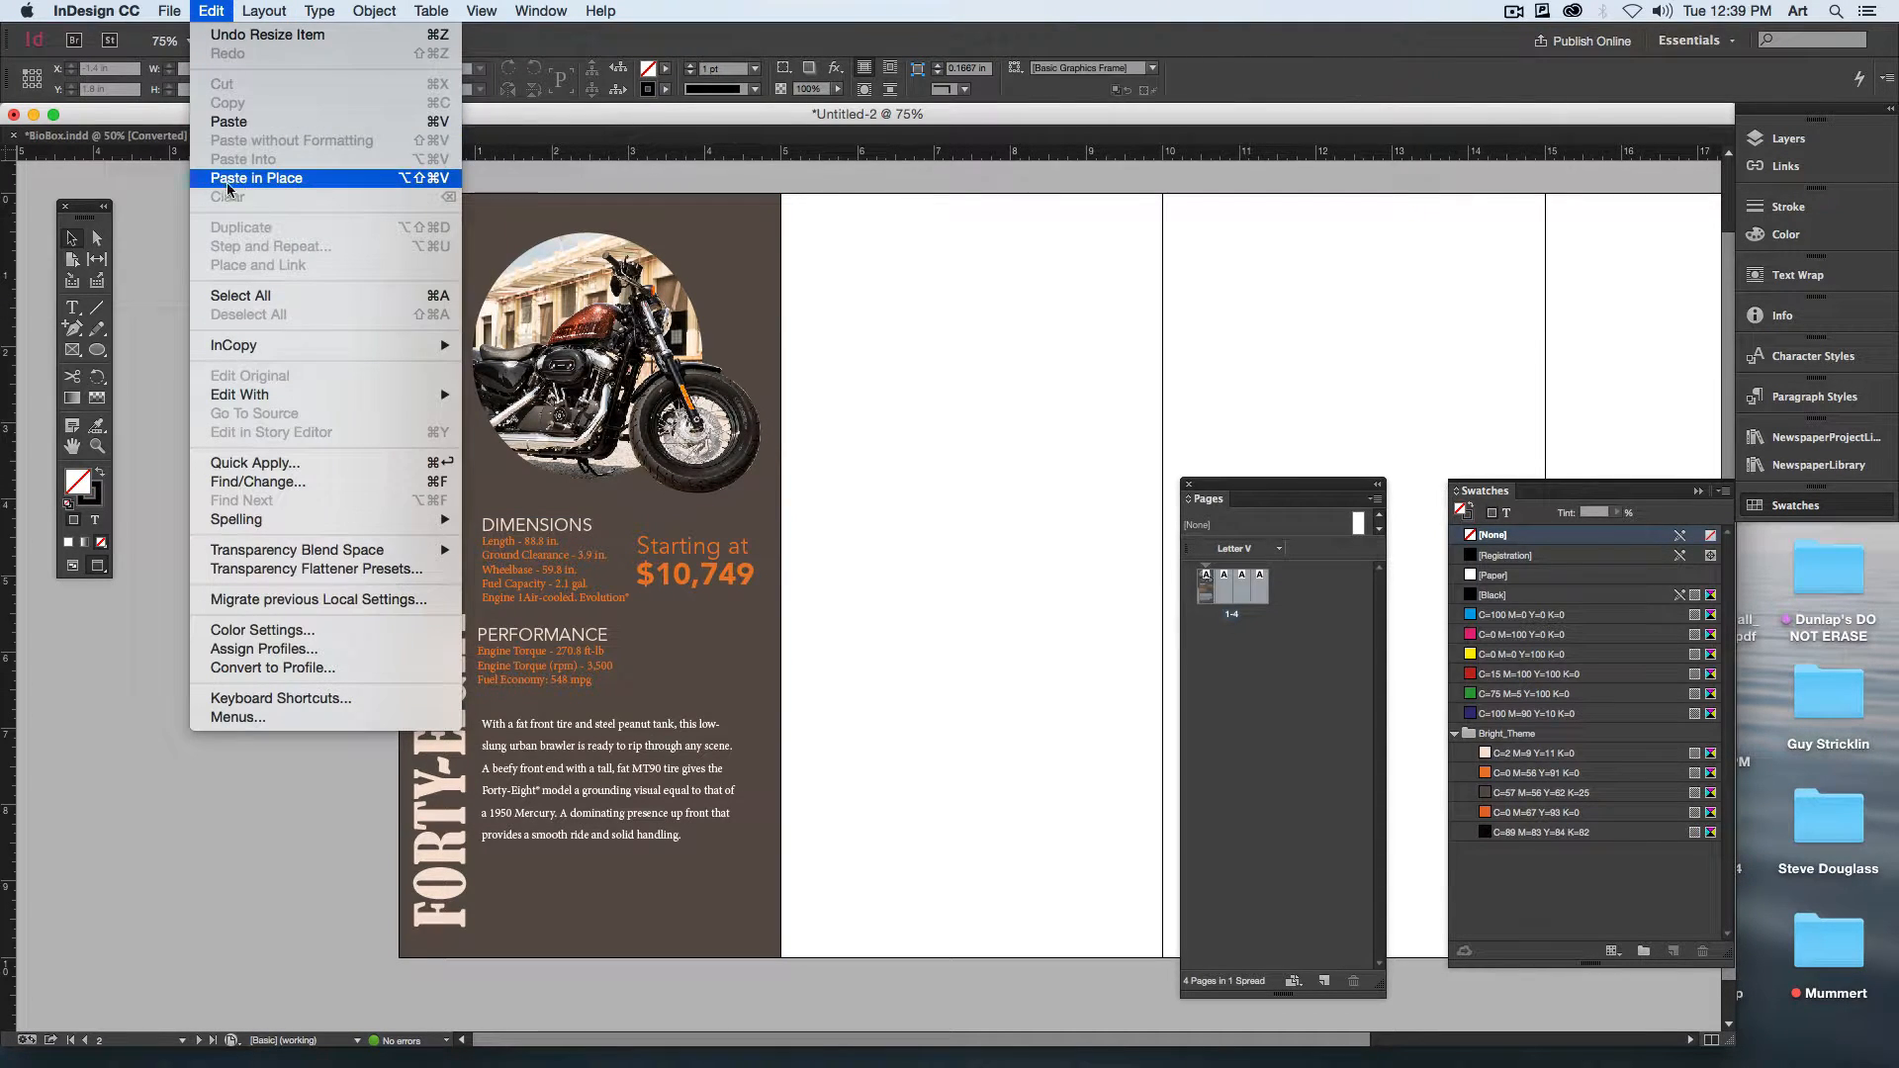
left_click(281, 180)
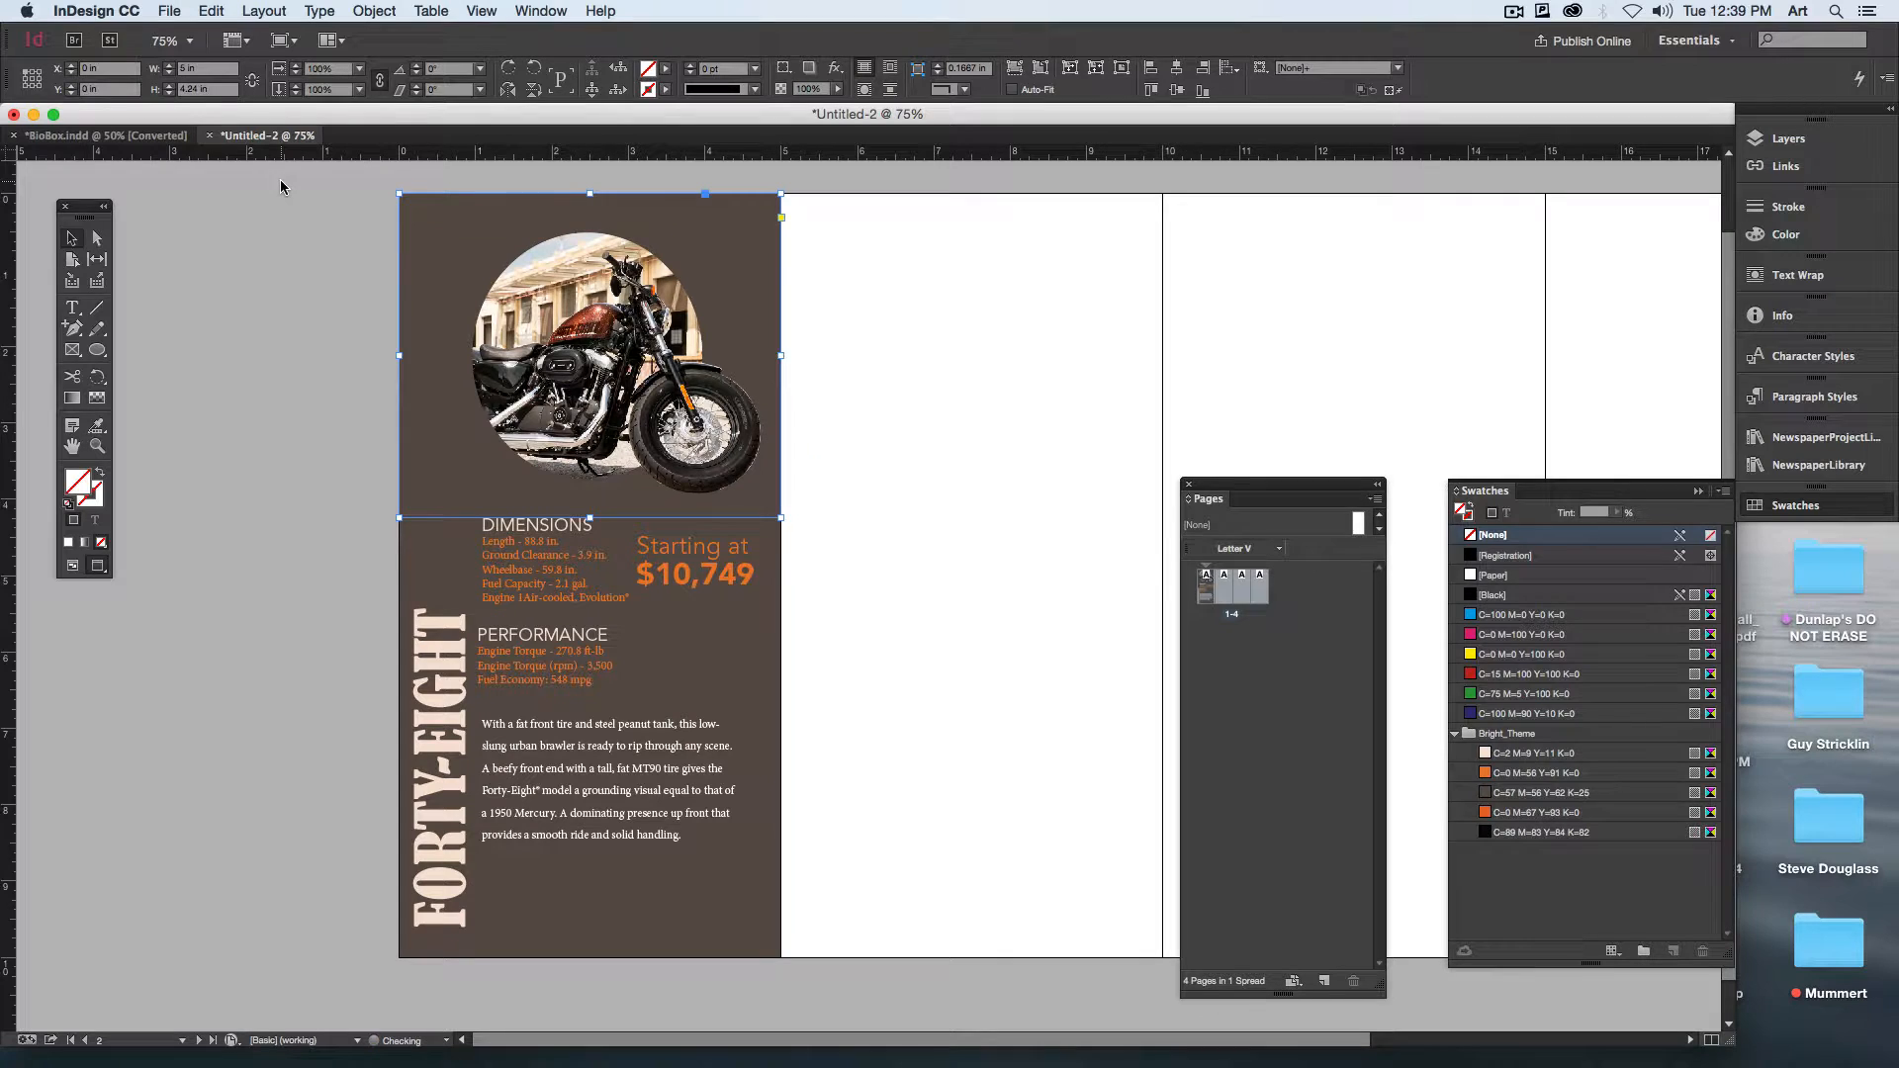
Step: Set the duplicate photo's clipping path type to None and send the photo behind the brown panel
left_click(384, 9)
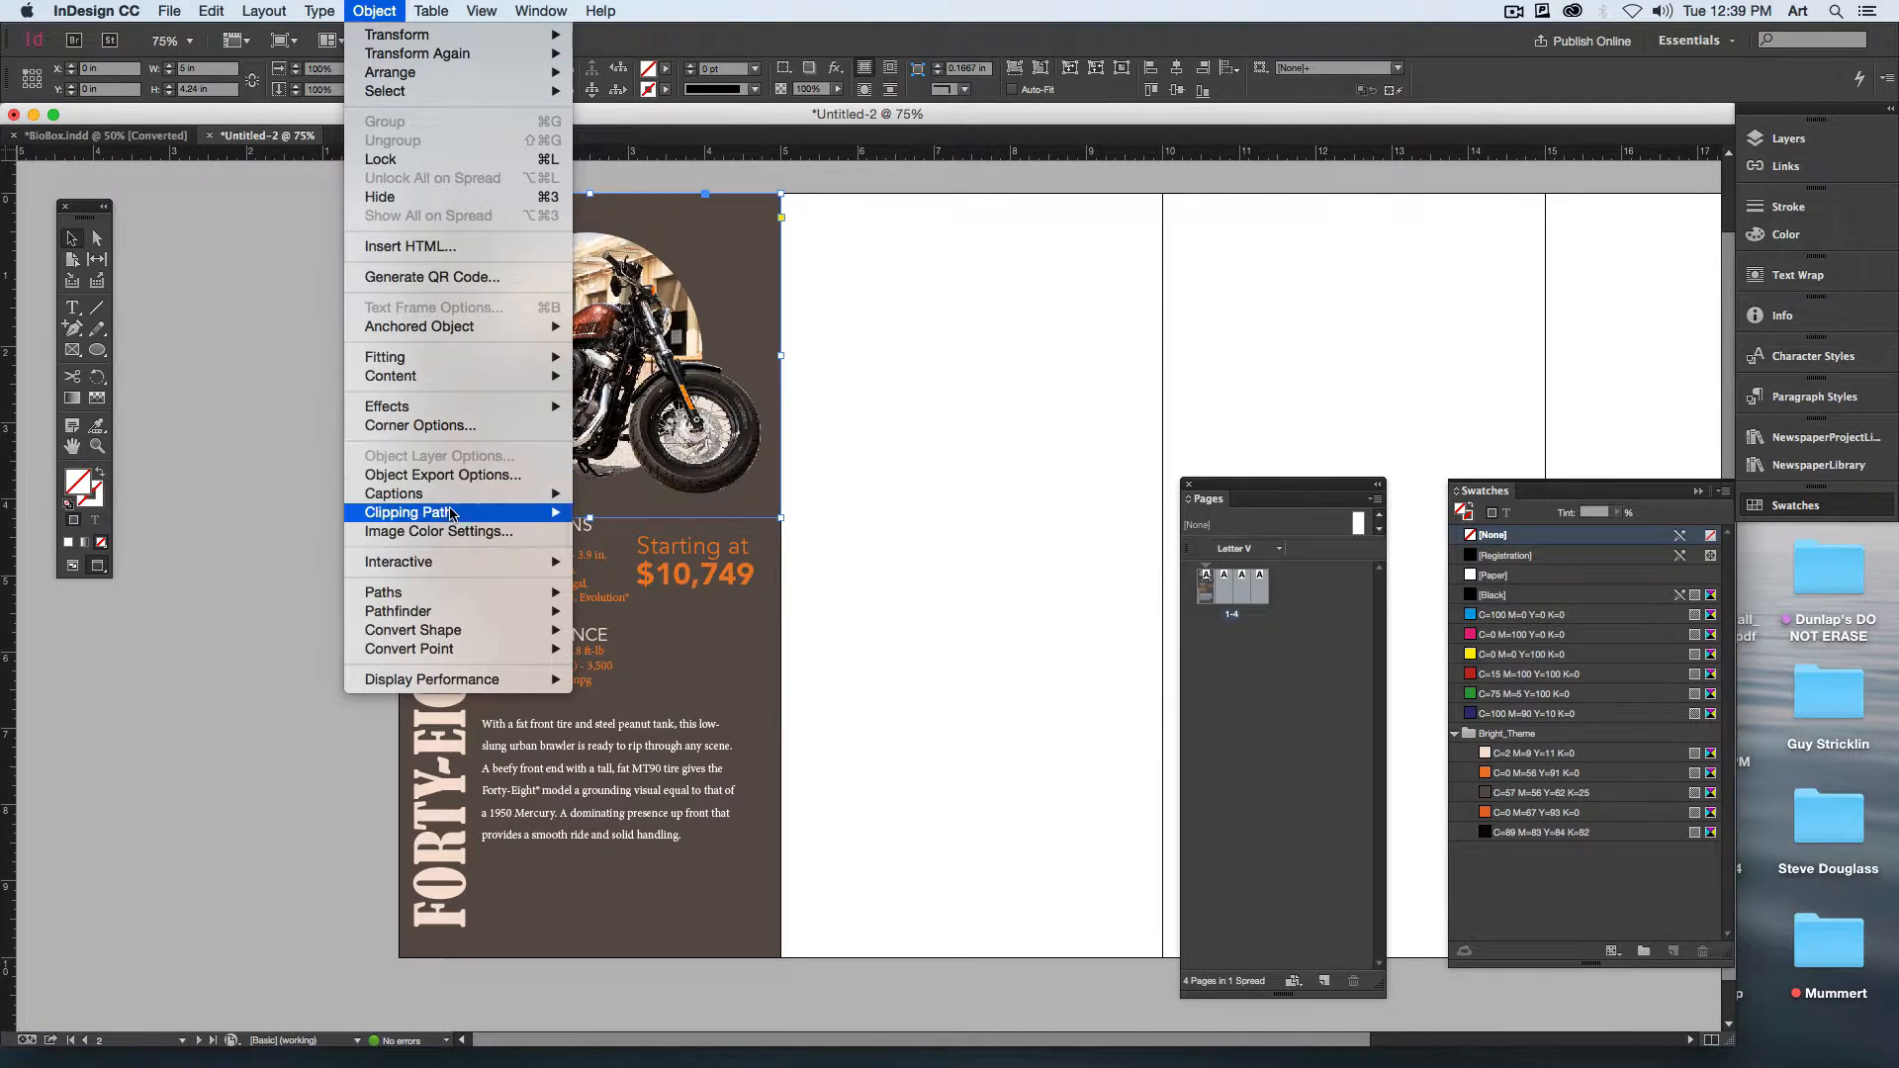
mouse_move(450, 513)
left_click(618, 513)
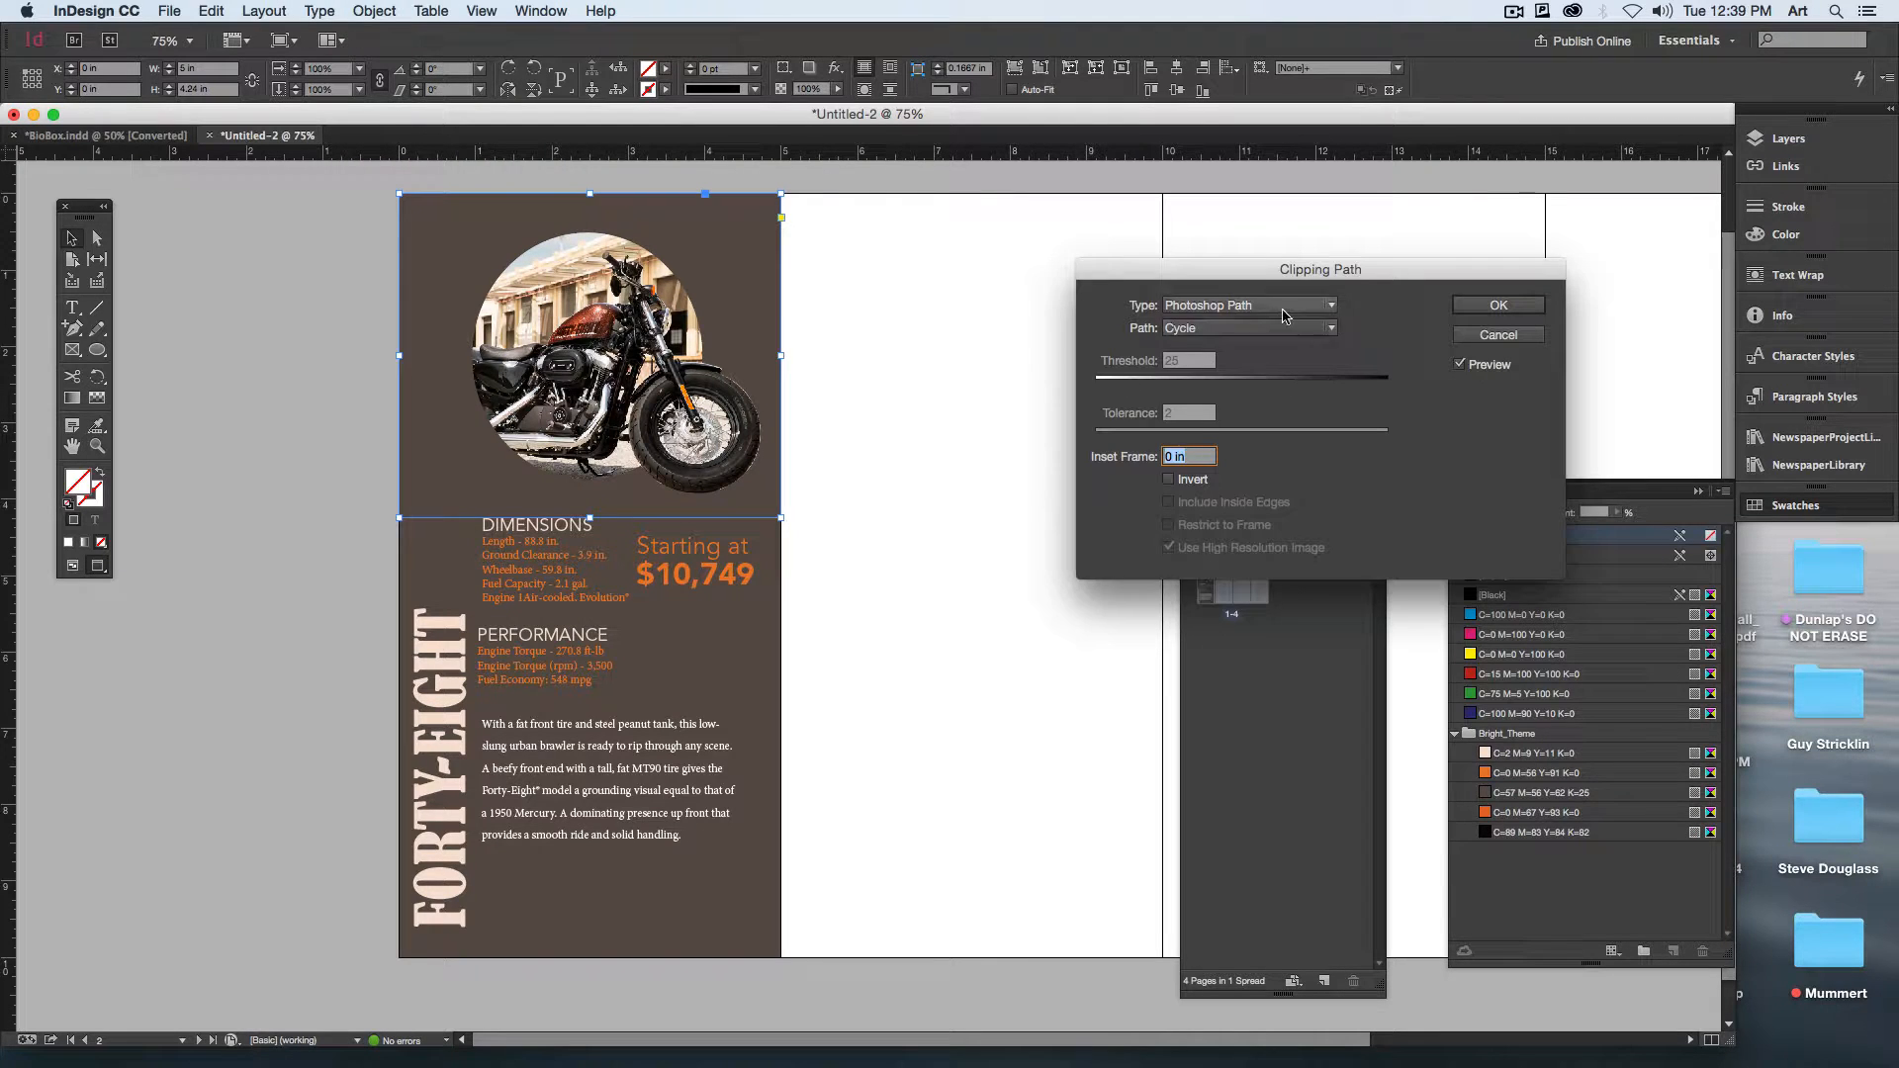
left_click(1249, 305)
left_click(1197, 323)
left_click(1499, 305)
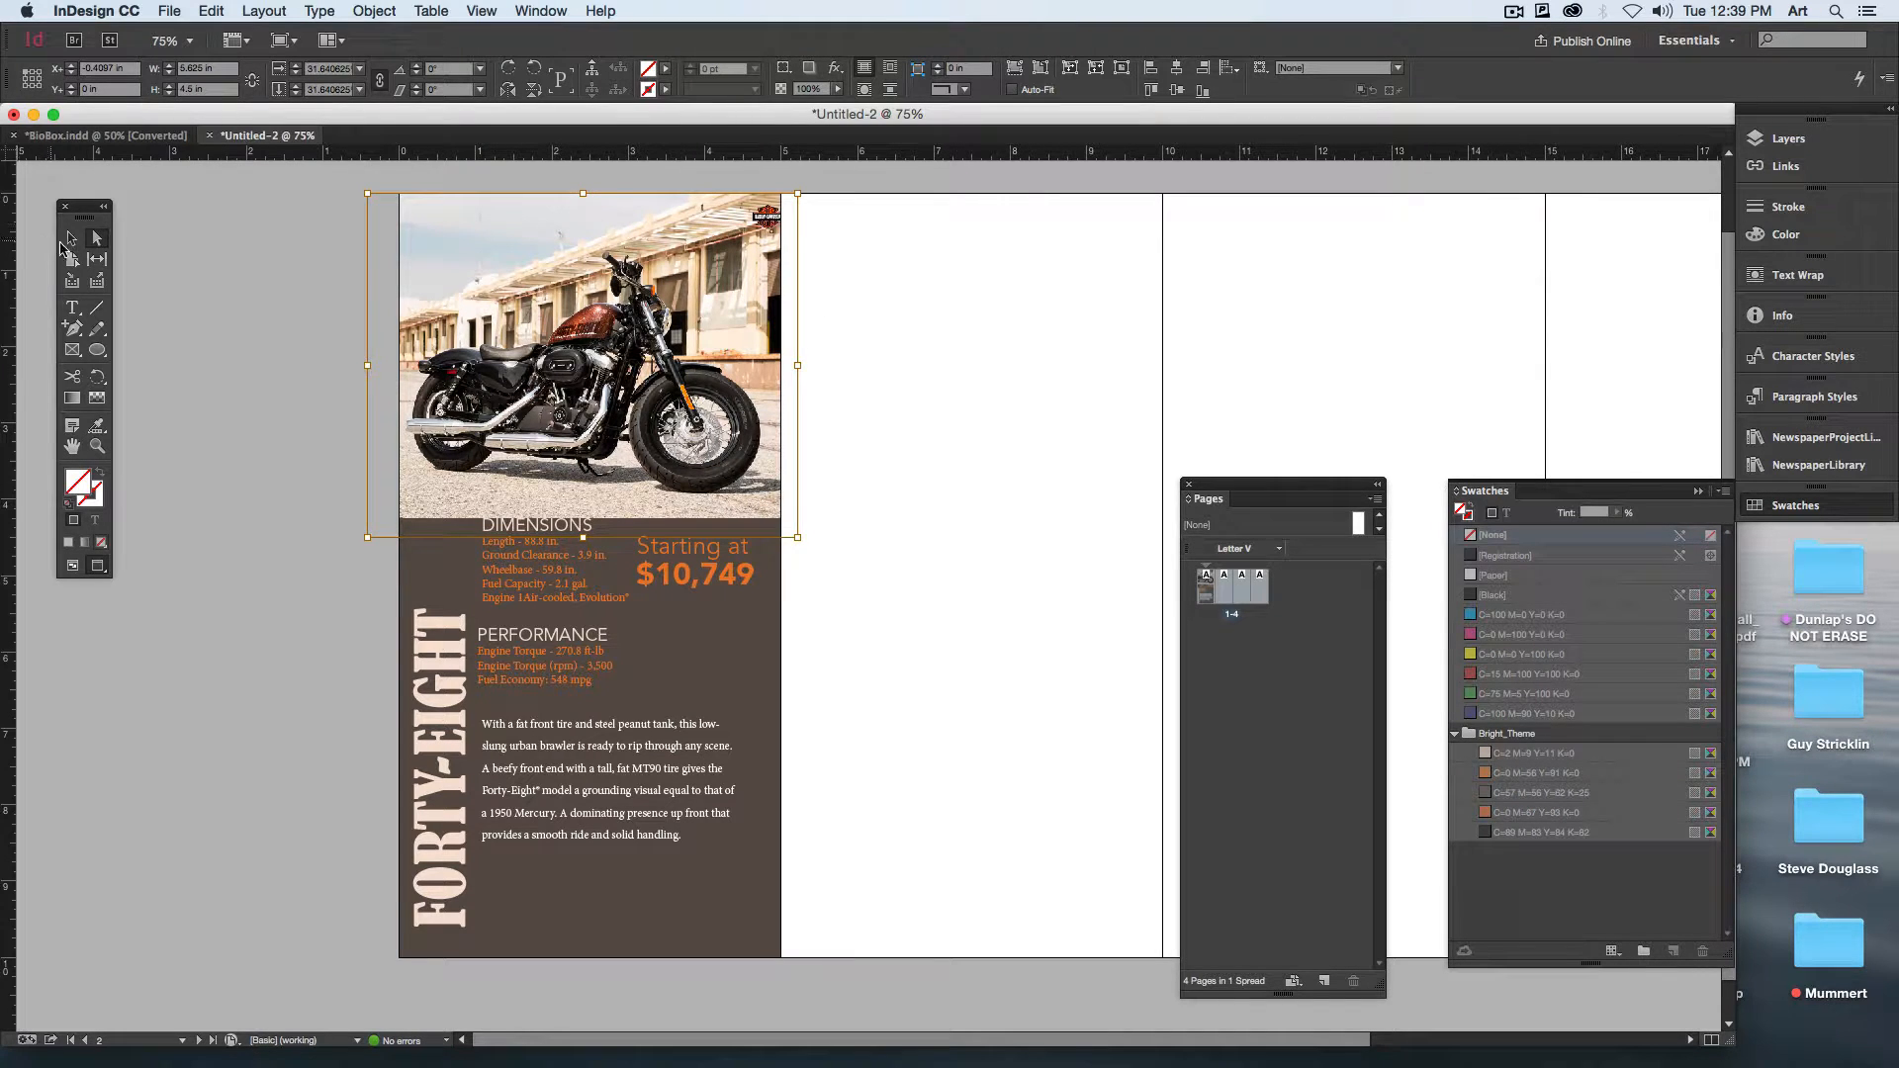
left_click(356, 245)
left_click(453, 236)
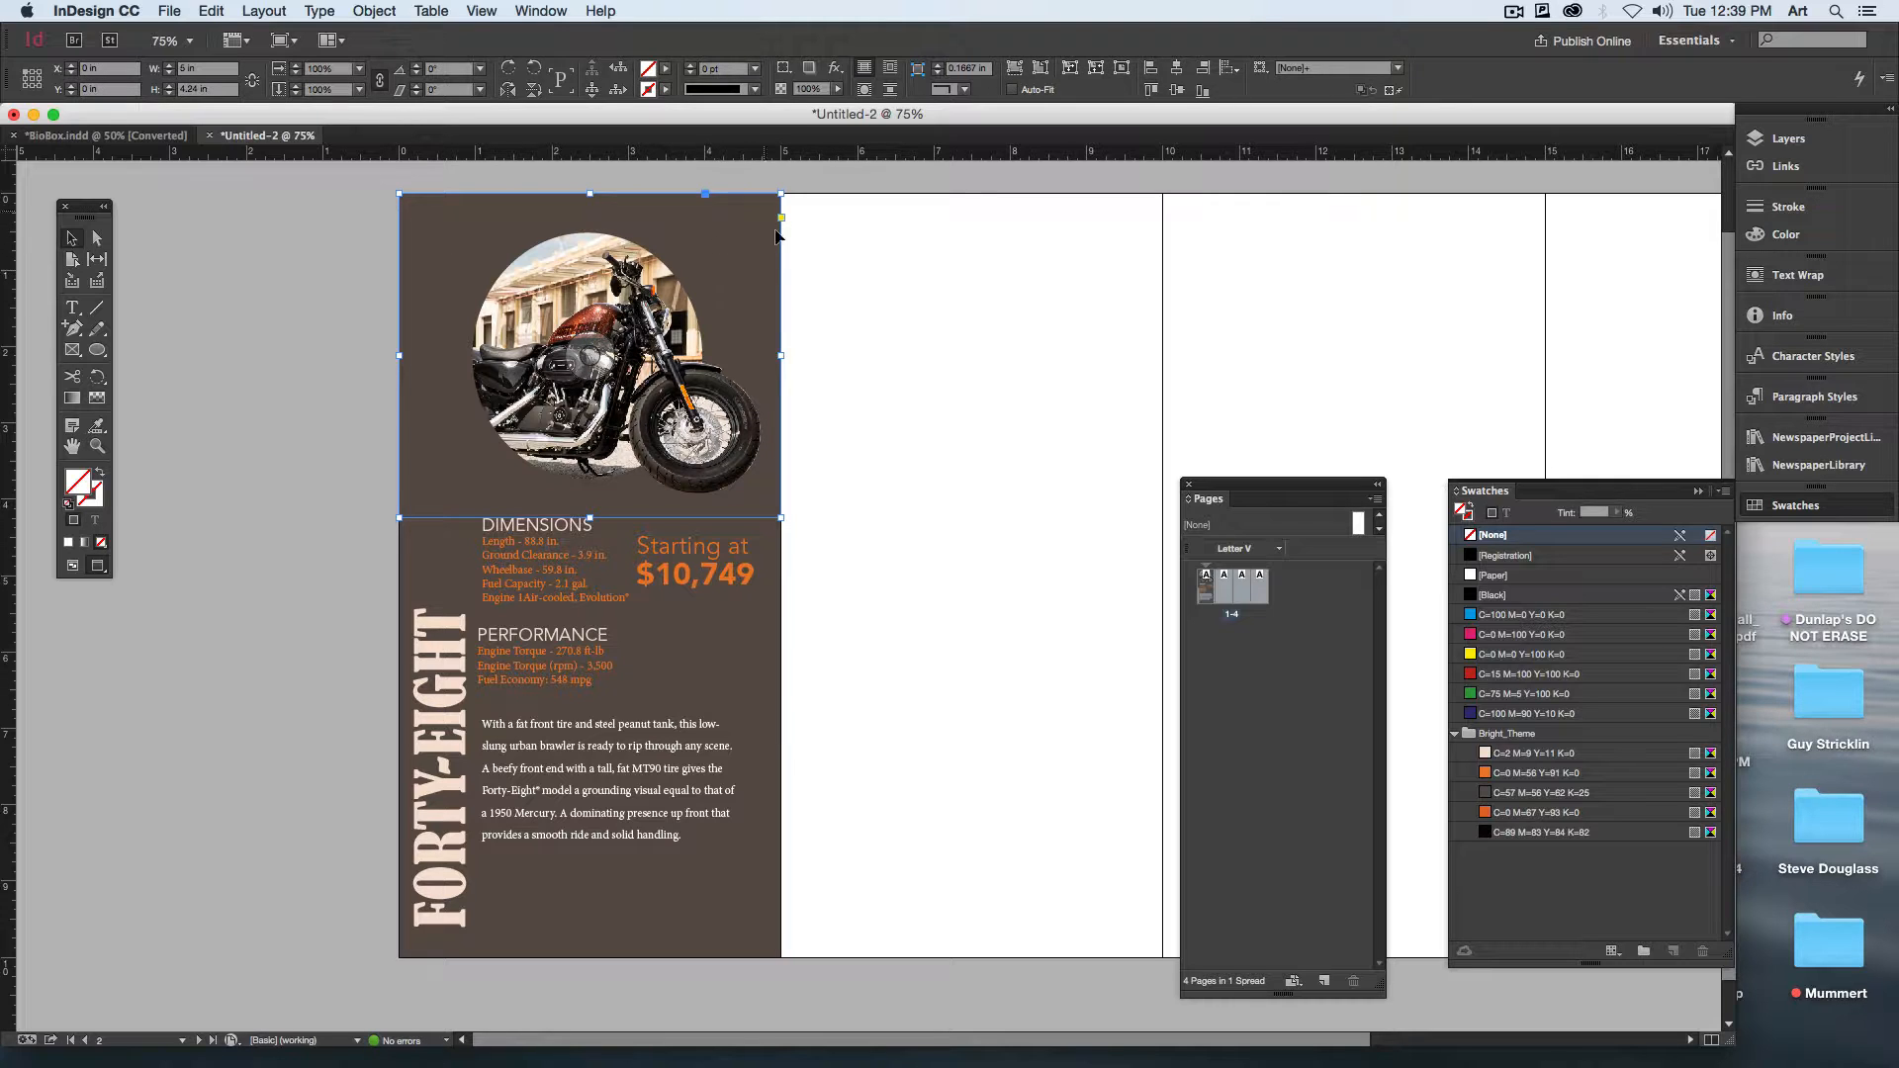
Step: Open the brown panel's transparency effects and set its blending mode to Multiply
left_click(774, 589)
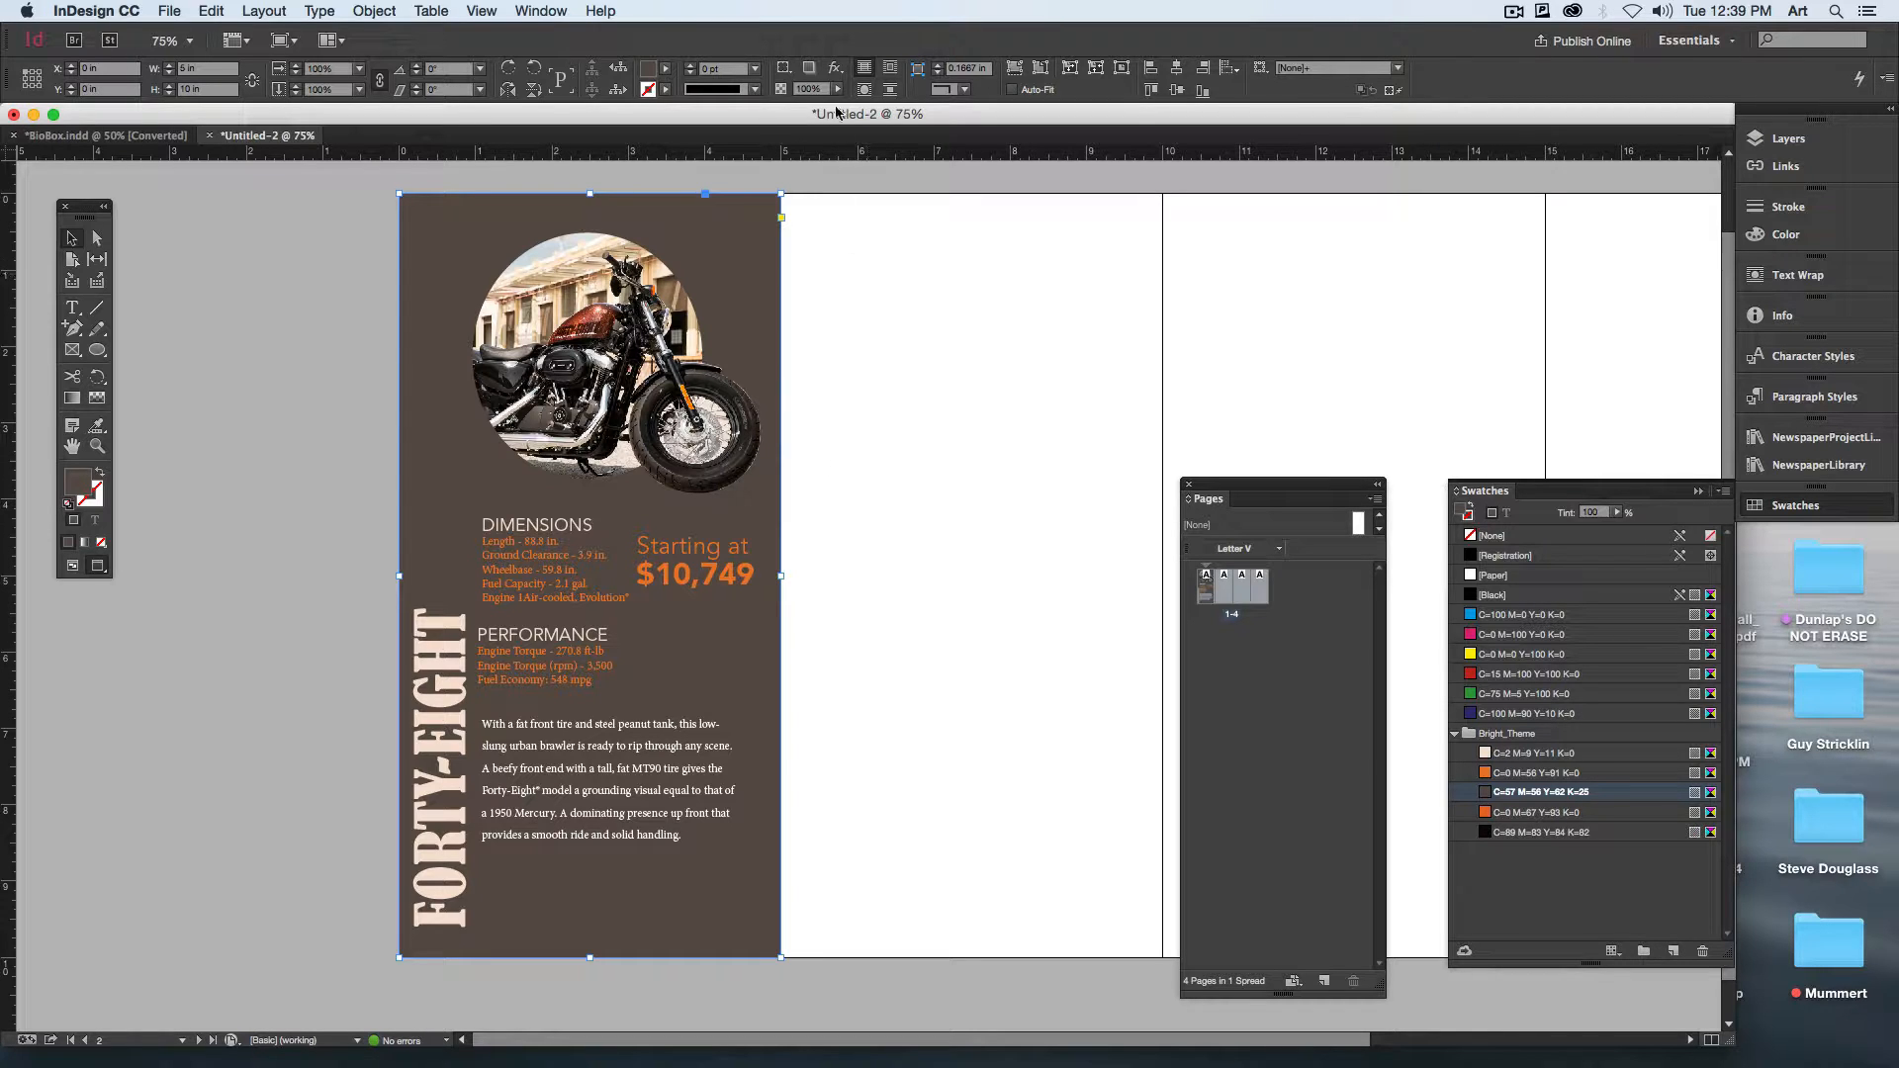
left_click(836, 69)
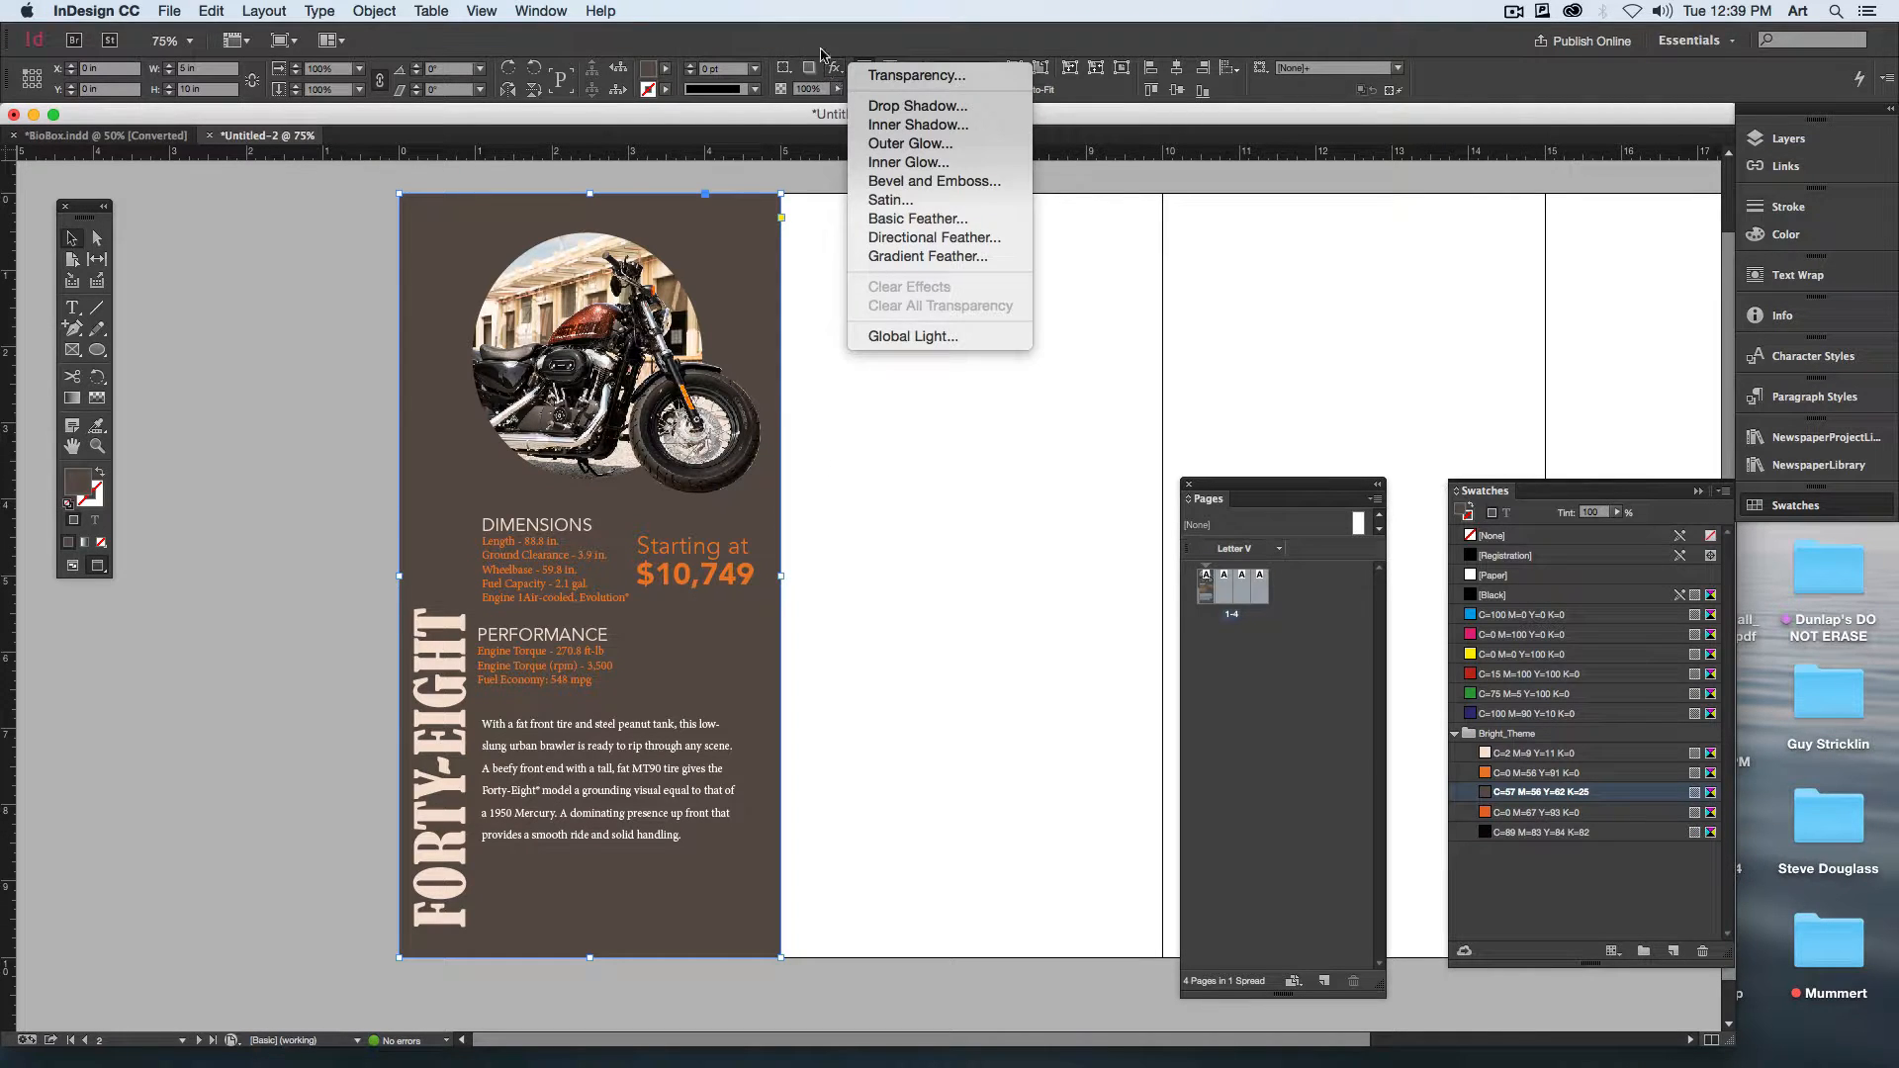
left_click(976, 80)
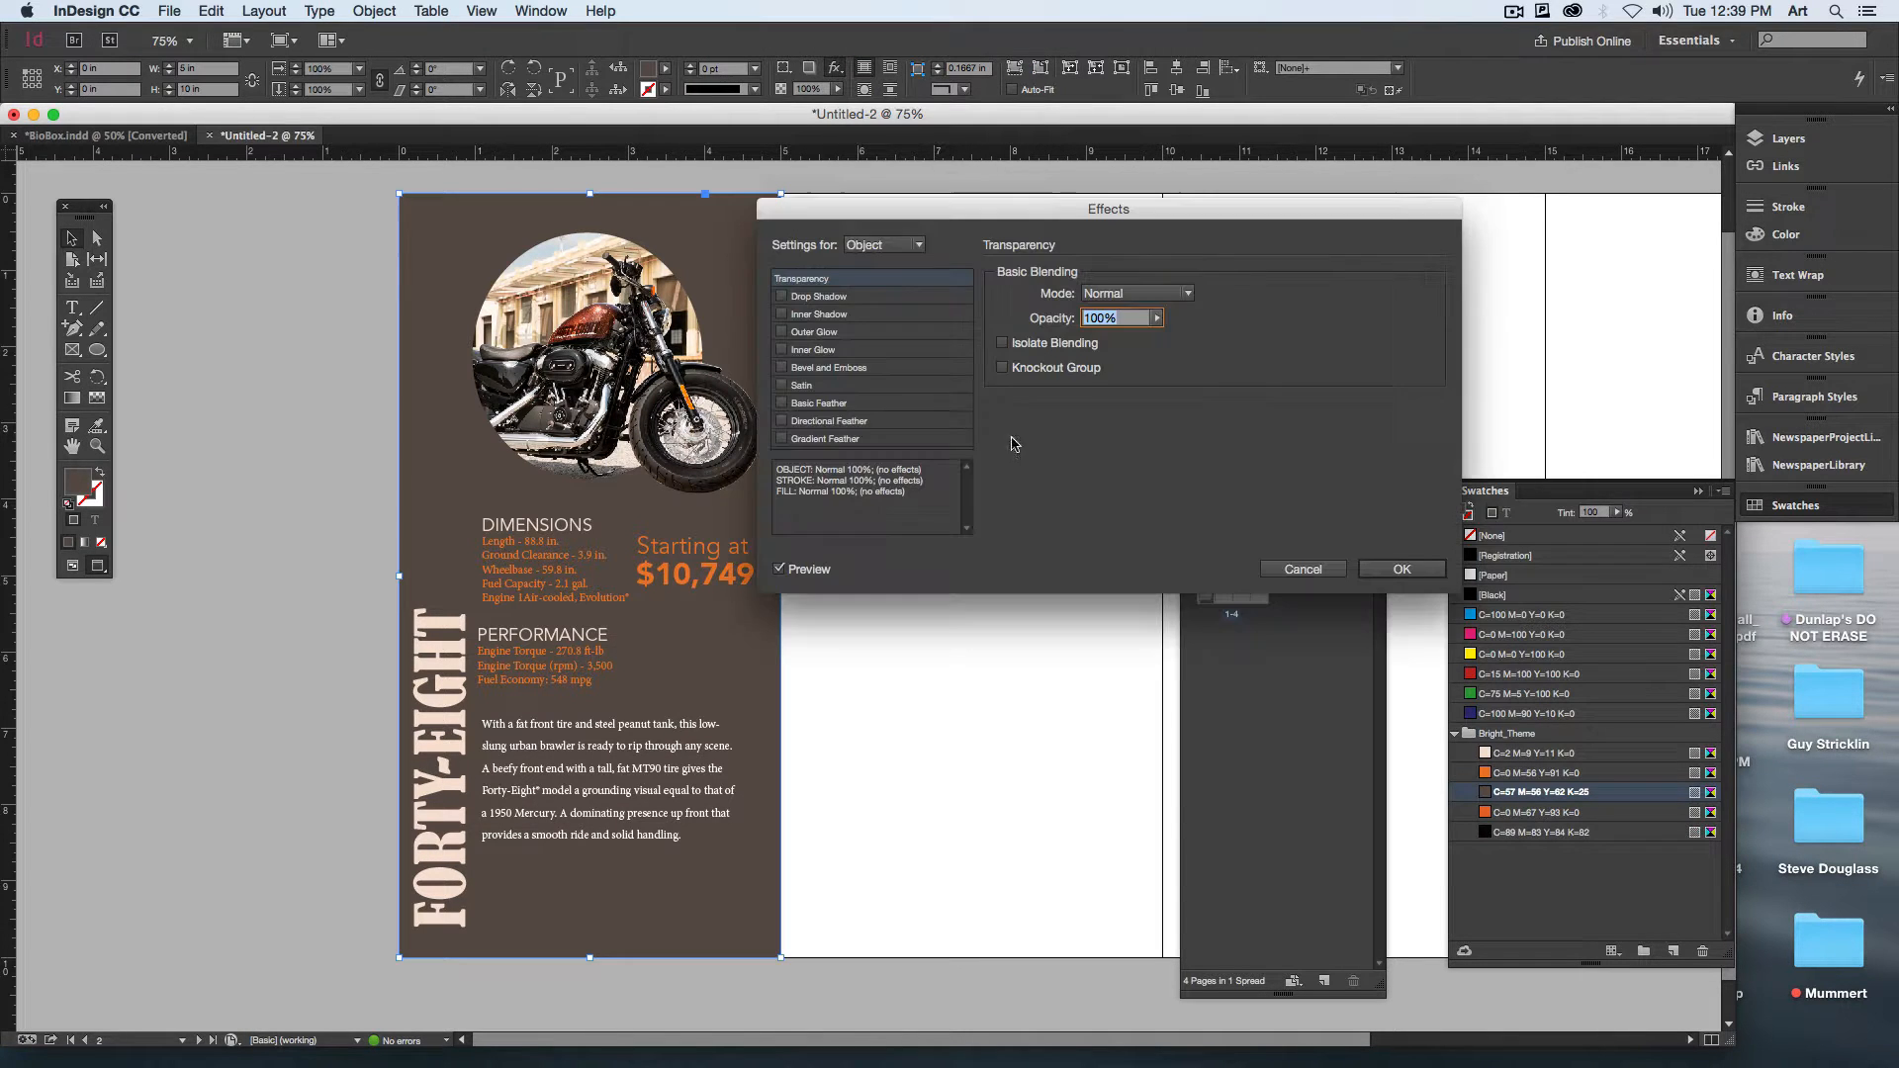
left_click(1167, 294)
left_click(1124, 338)
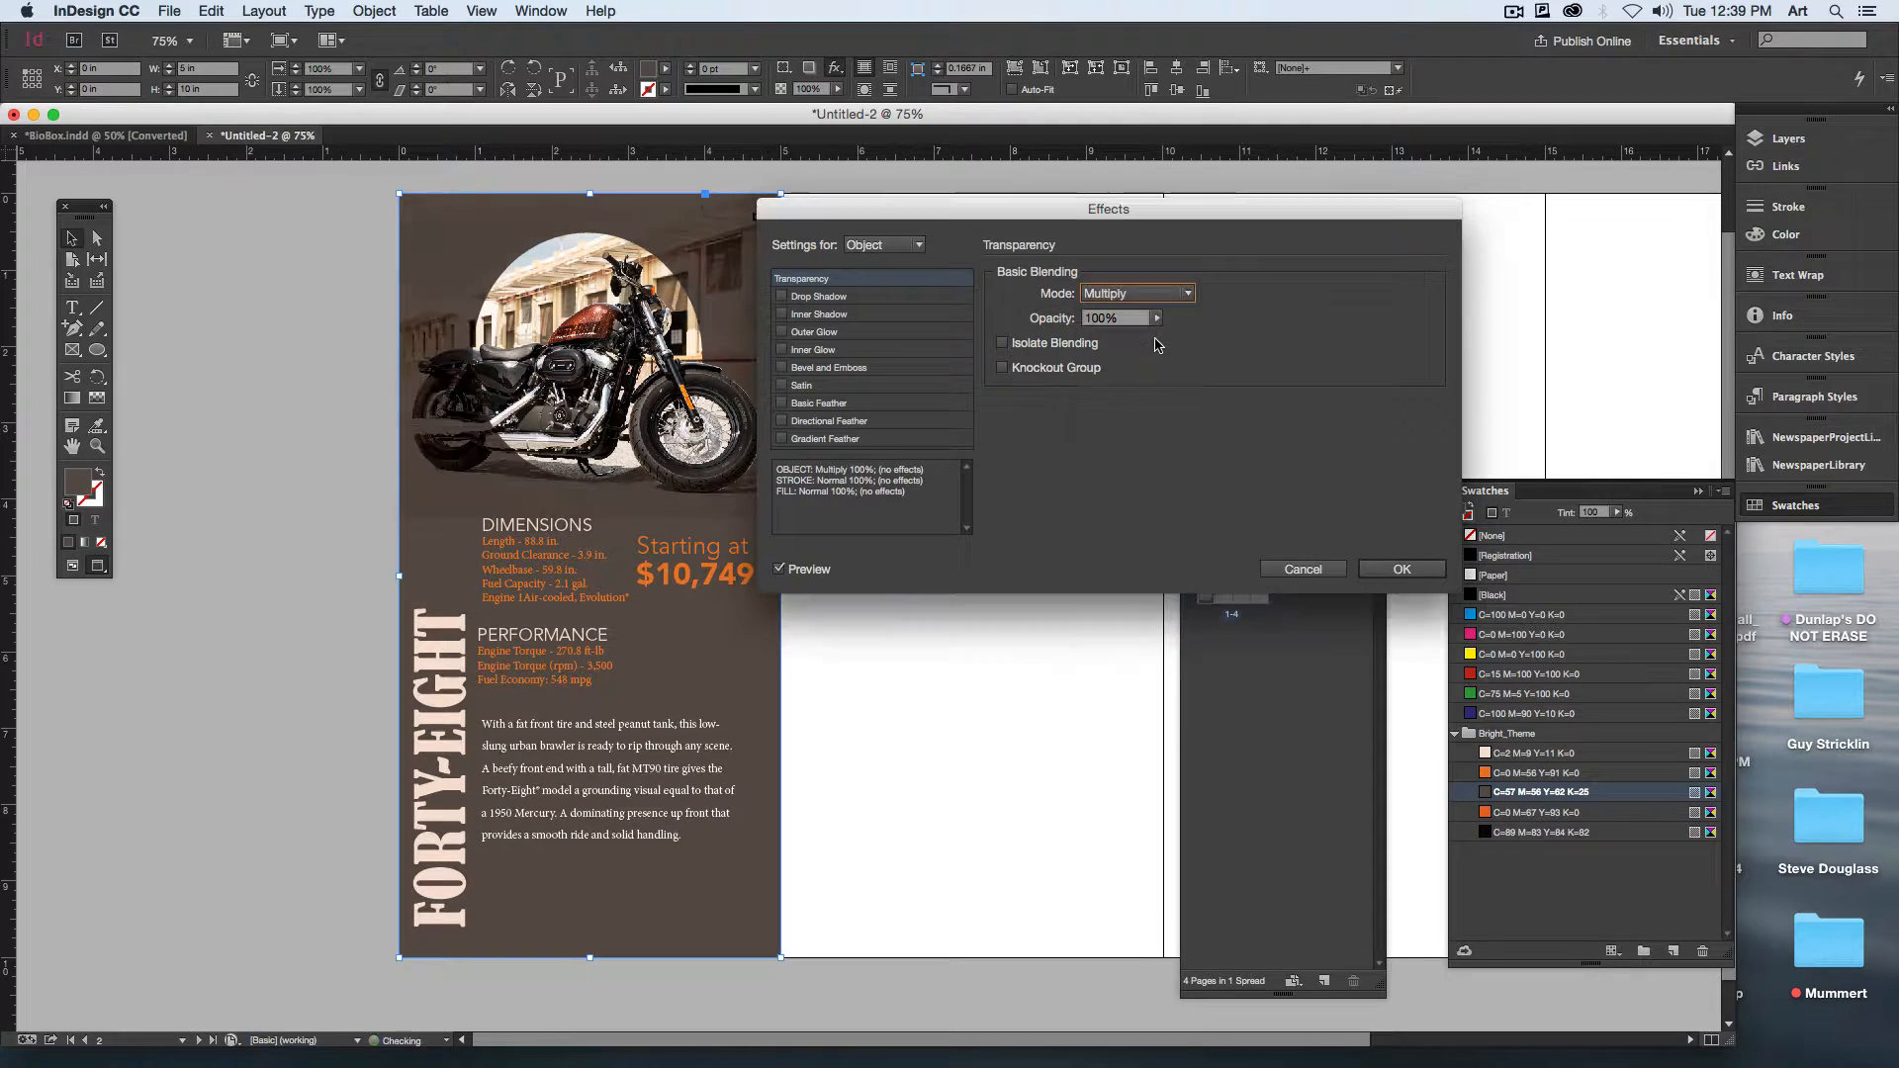
Step: Try the Color, Screen and Darken blending modes on the brown panel, keeping the layout in view
mouse_move(945, 194)
left_mouse_down()
mouse_move(1036, 196)
mouse_move(1066, 162)
left_mouse_up()
left_click(1256, 261)
left_click(1236, 577)
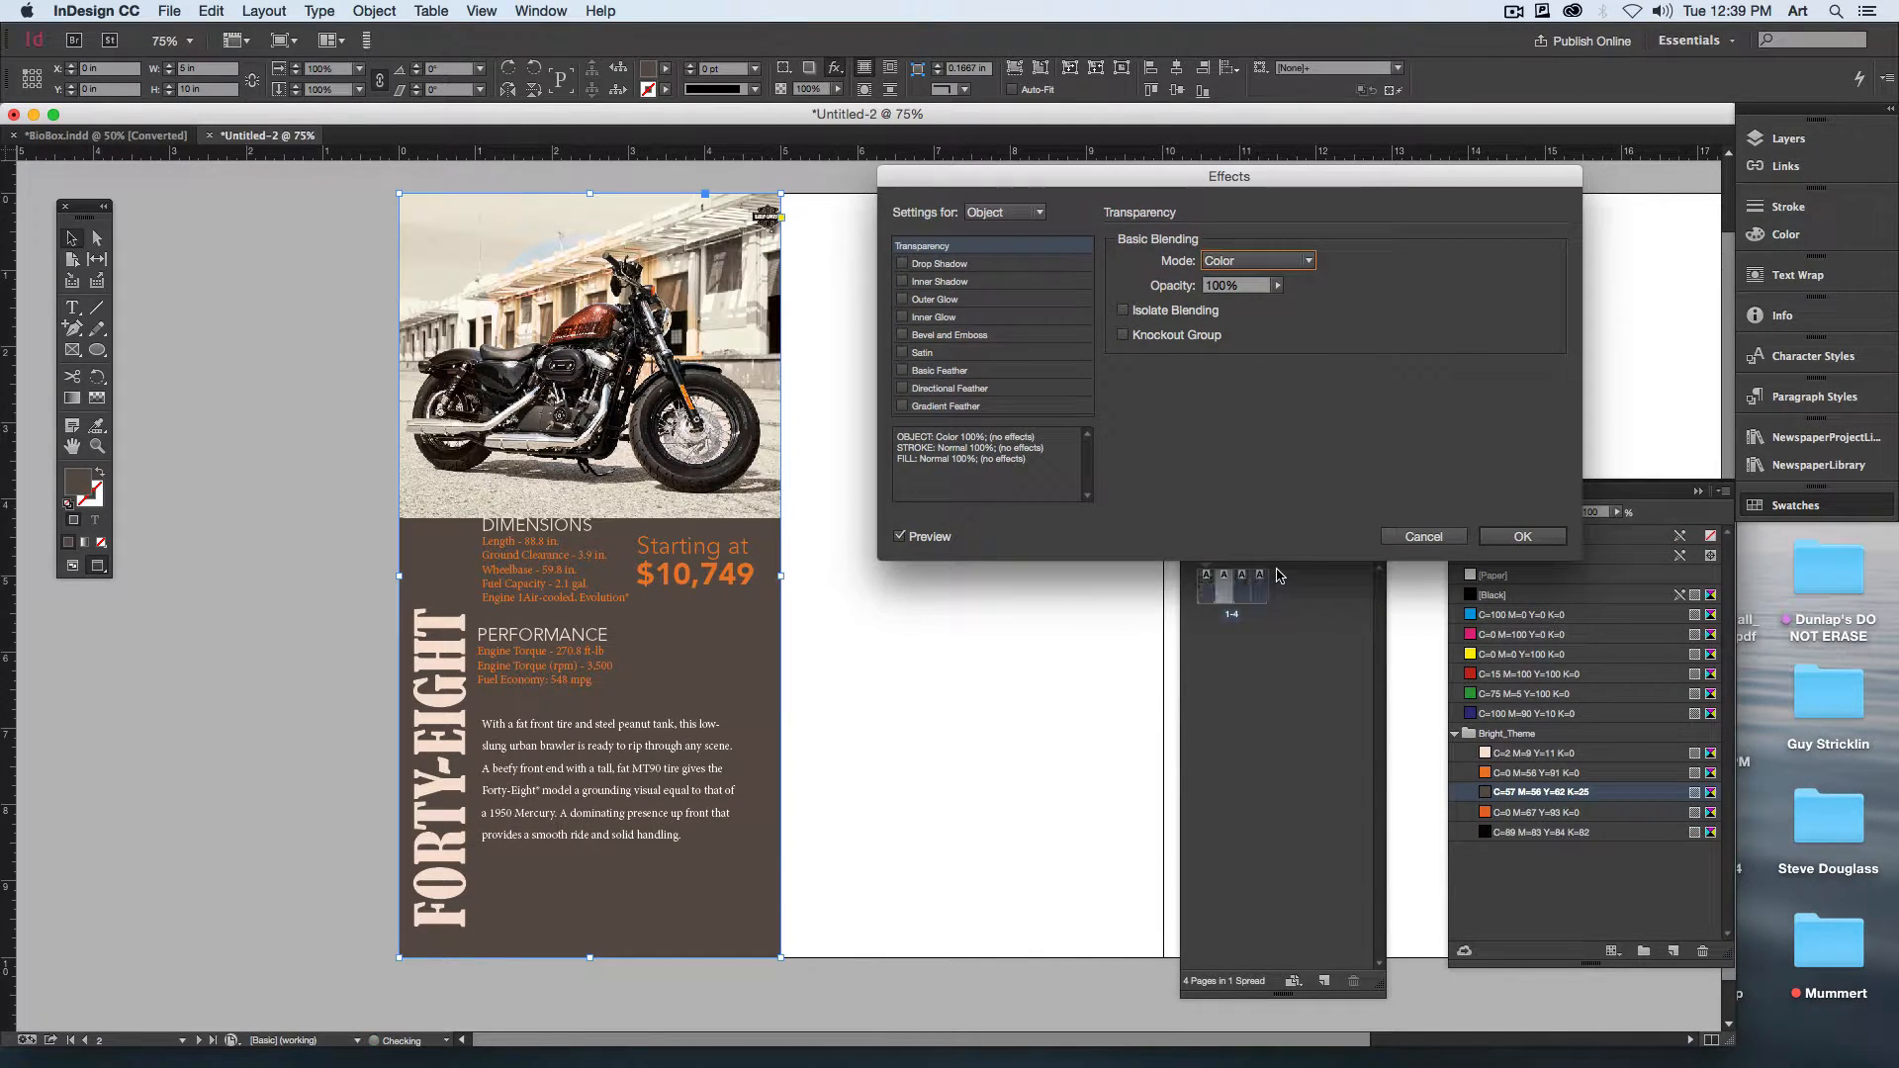
left_click(1263, 260)
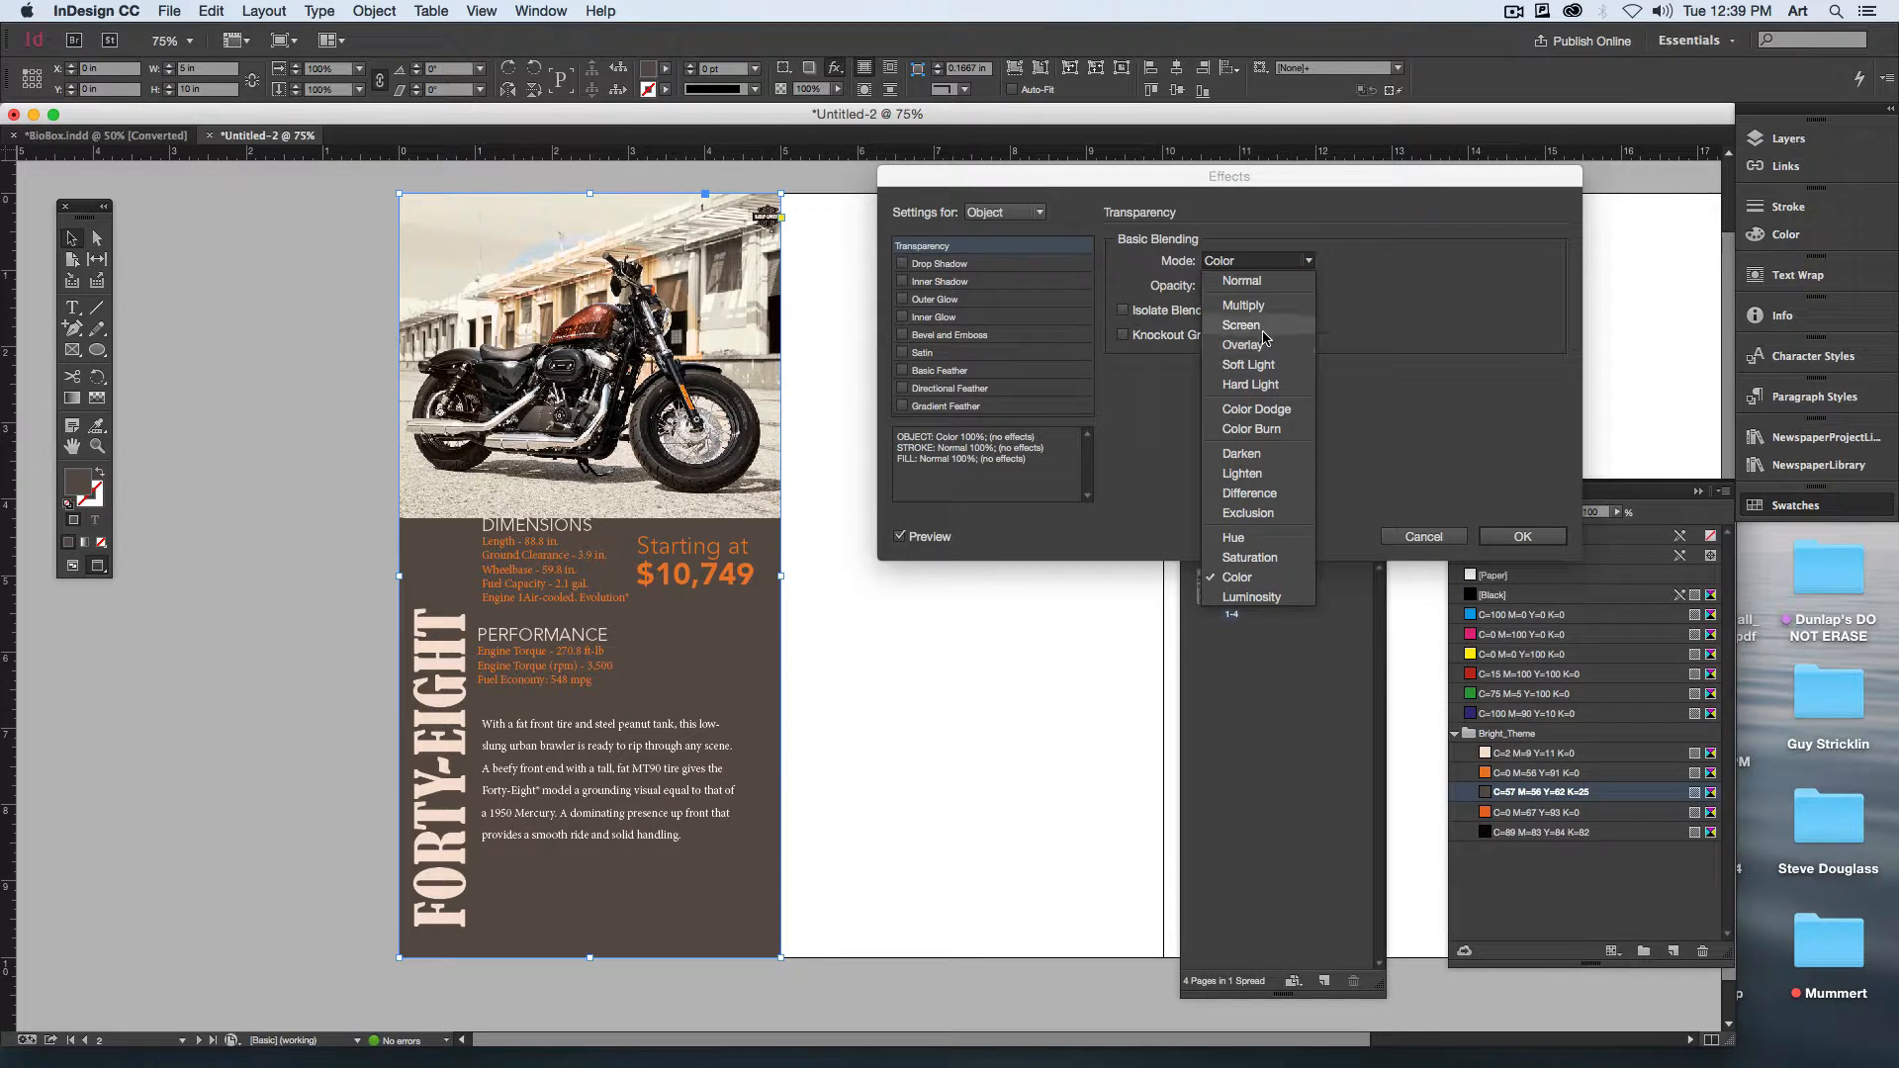
left_click(1297, 349)
left_click(1271, 262)
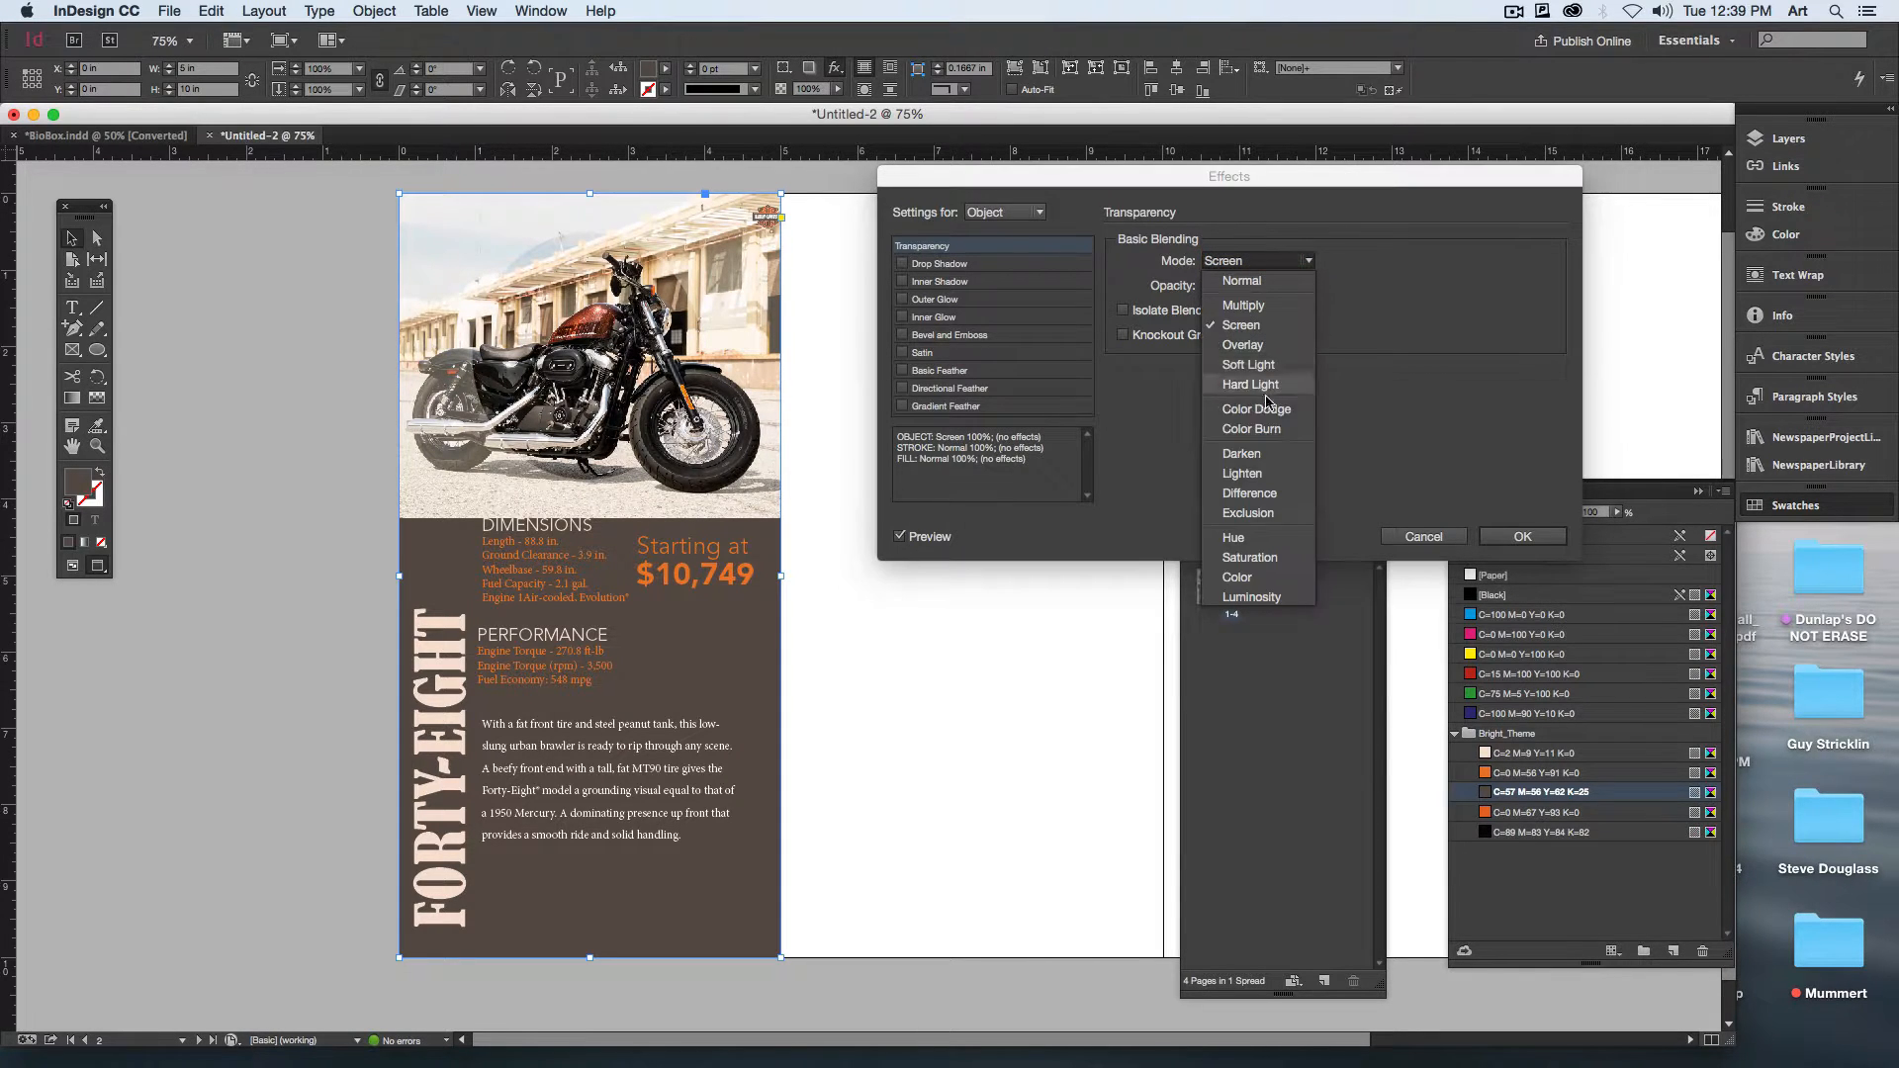
left_click(1244, 454)
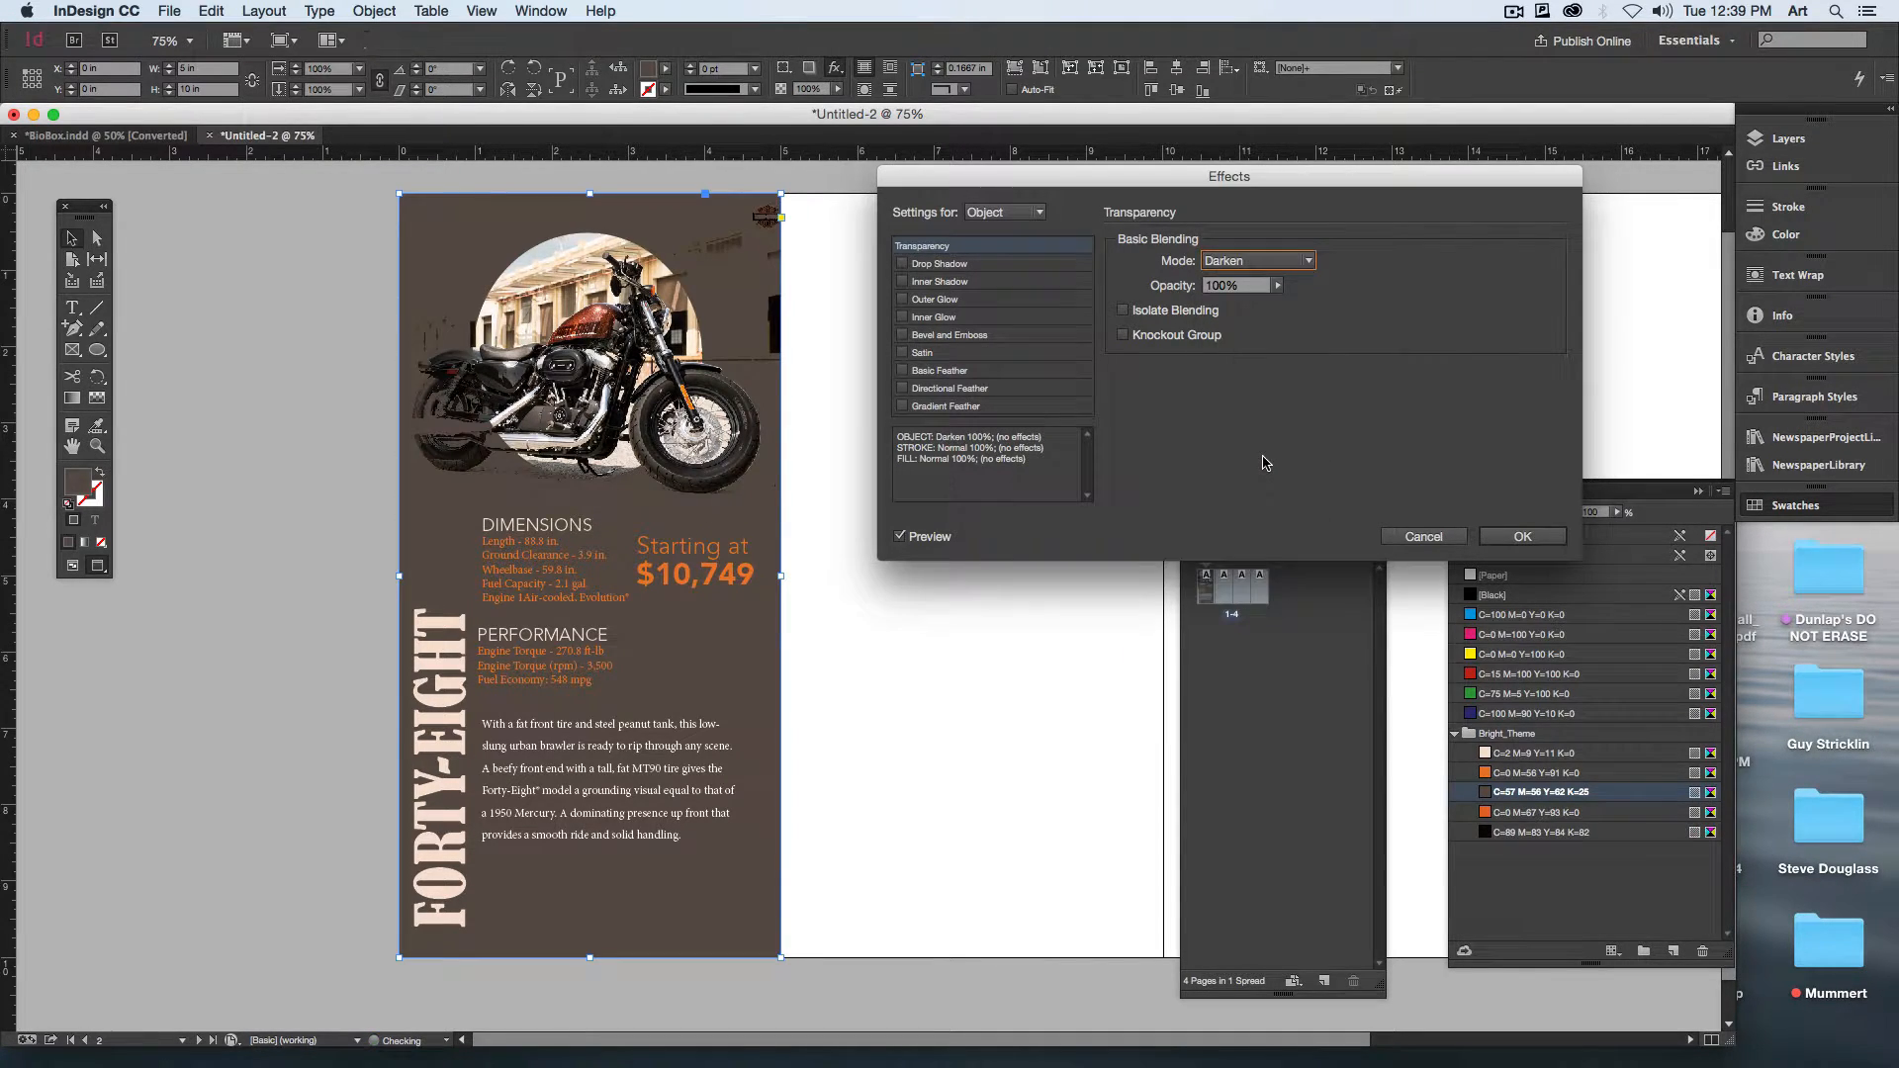
Step: Return the brown panel's blending mode to Multiply and apply the effect
left_click(1256, 261)
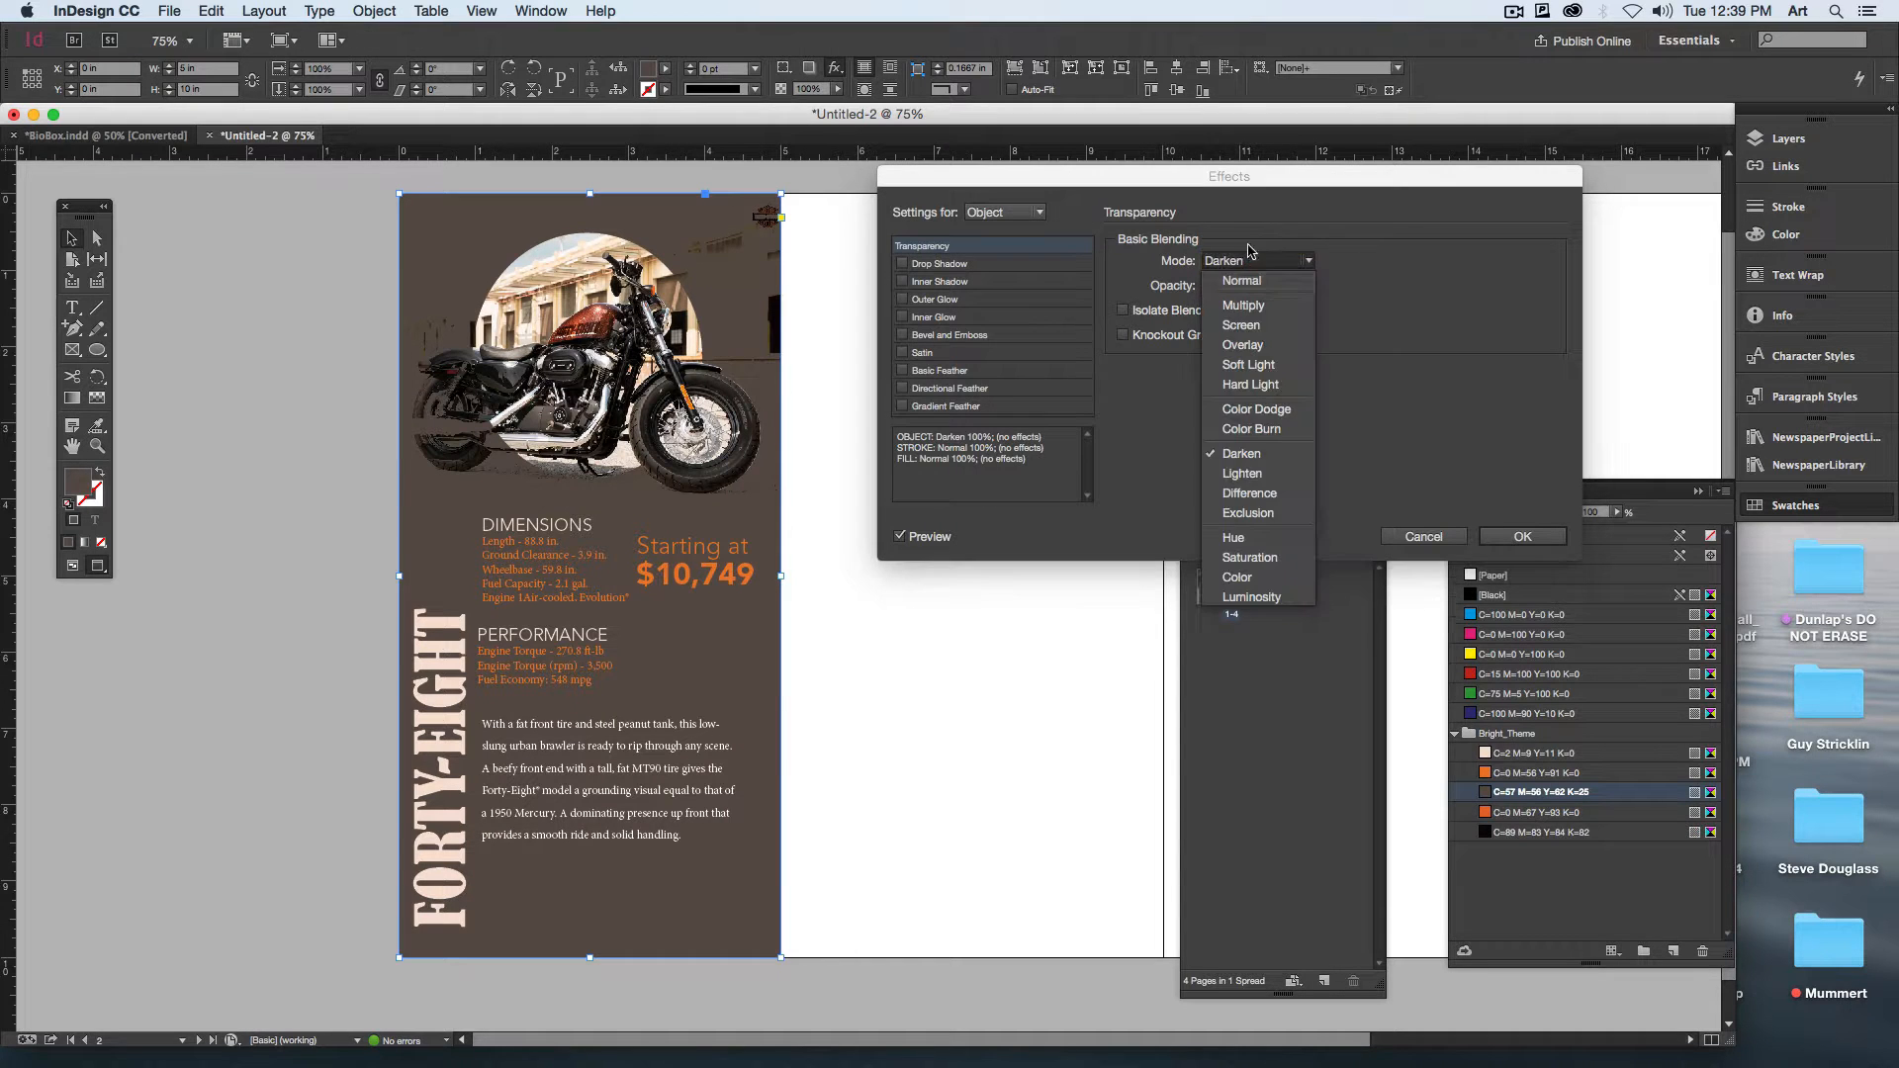
left_click(1256, 304)
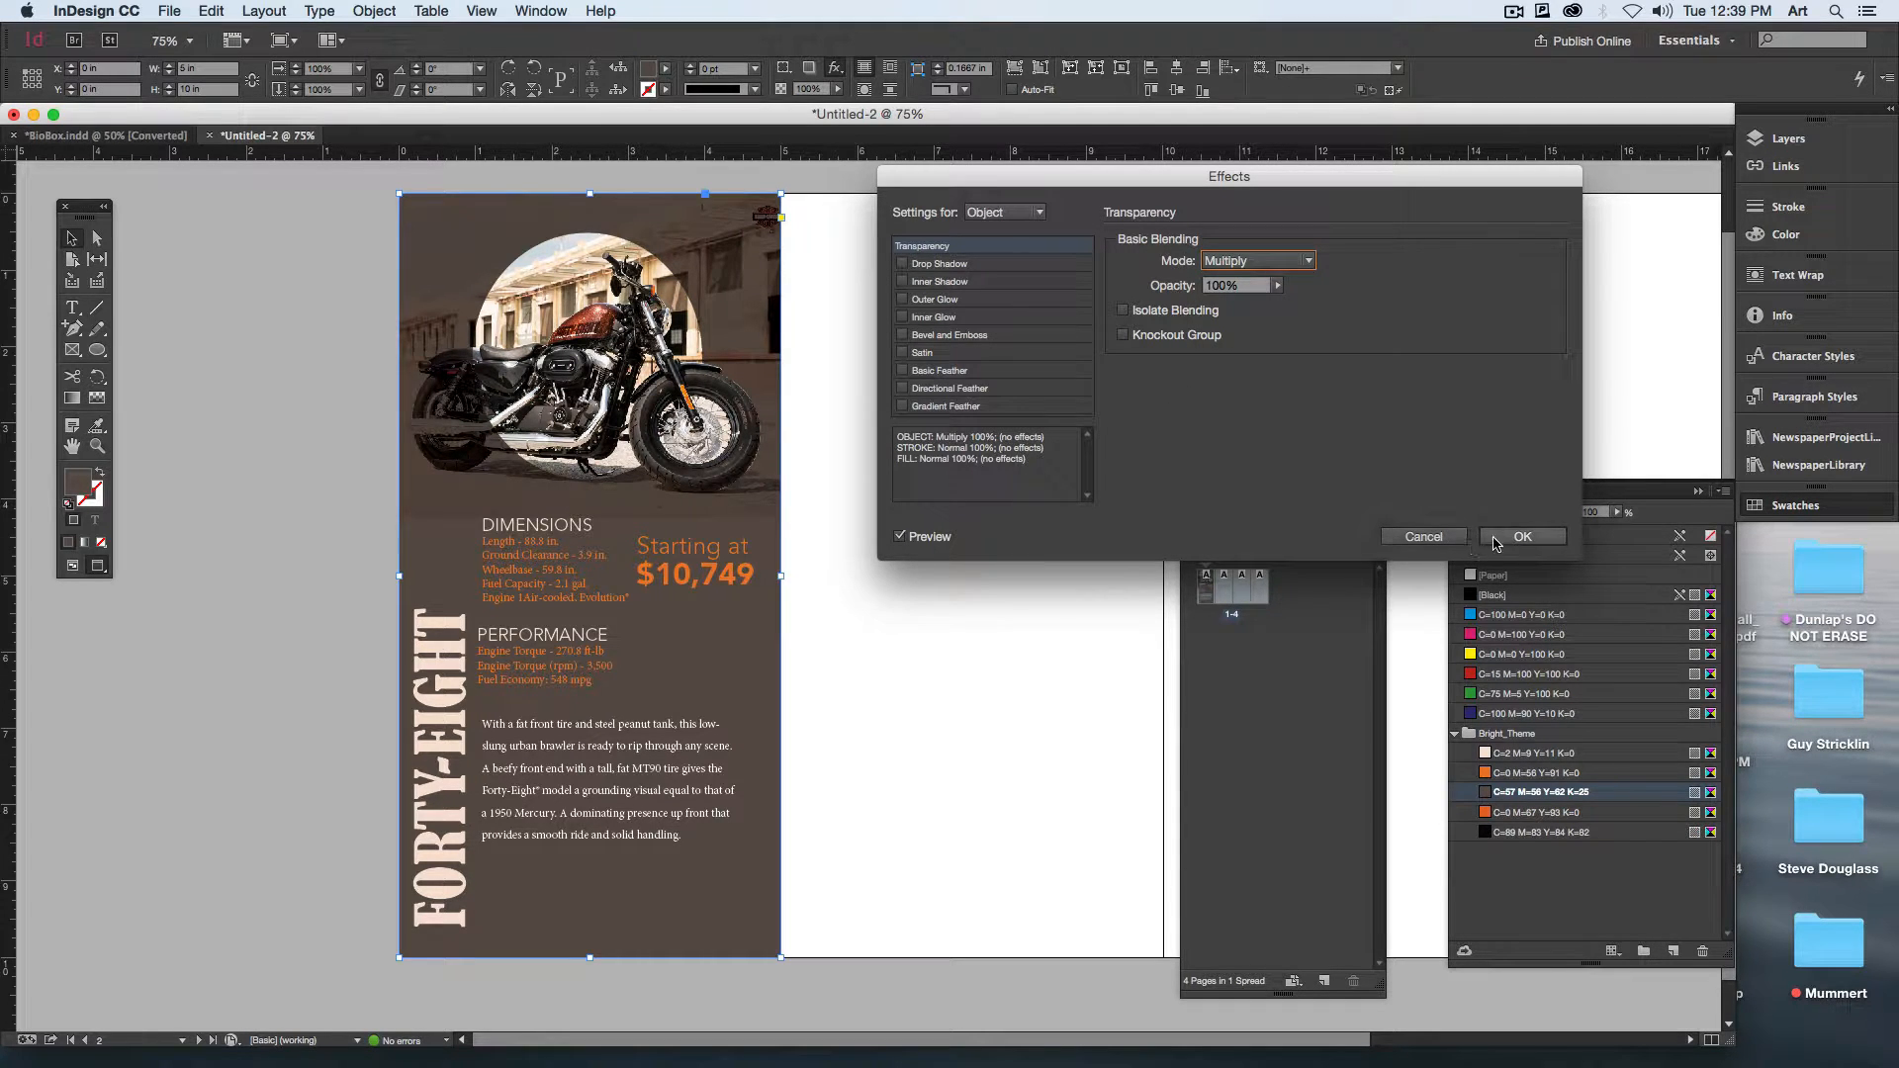
left_click(1522, 537)
left_click(1011, 728)
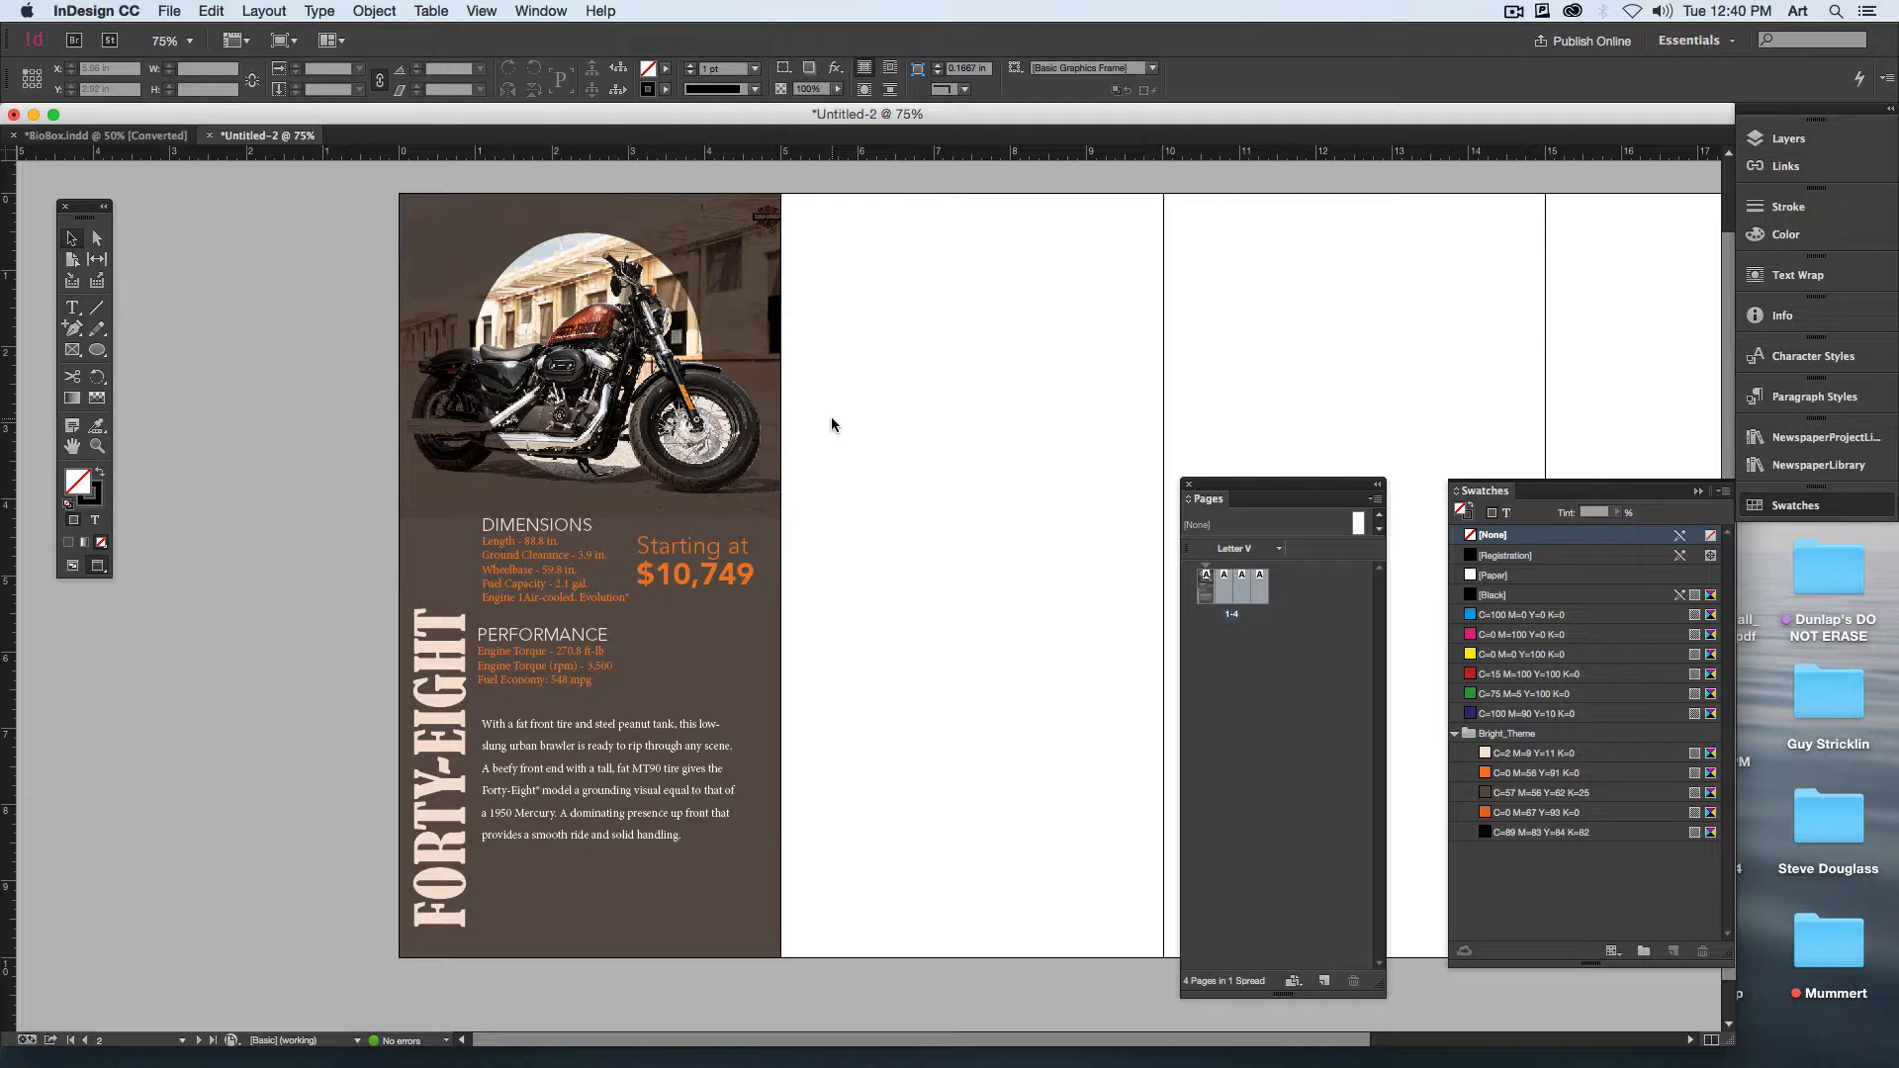
Step: Add a vertical strip about 1.14 × 10.06 in filled with C=0 M=67 Y=83 K=0 behind the heading, stacked just above the brown panel
left_click(866, 404)
left_click(73, 350)
mouse_move(392, 192)
left_mouse_down()
mouse_move(762, 594)
mouse_move(461, 961)
mouse_move(481, 961)
left_mouse_up()
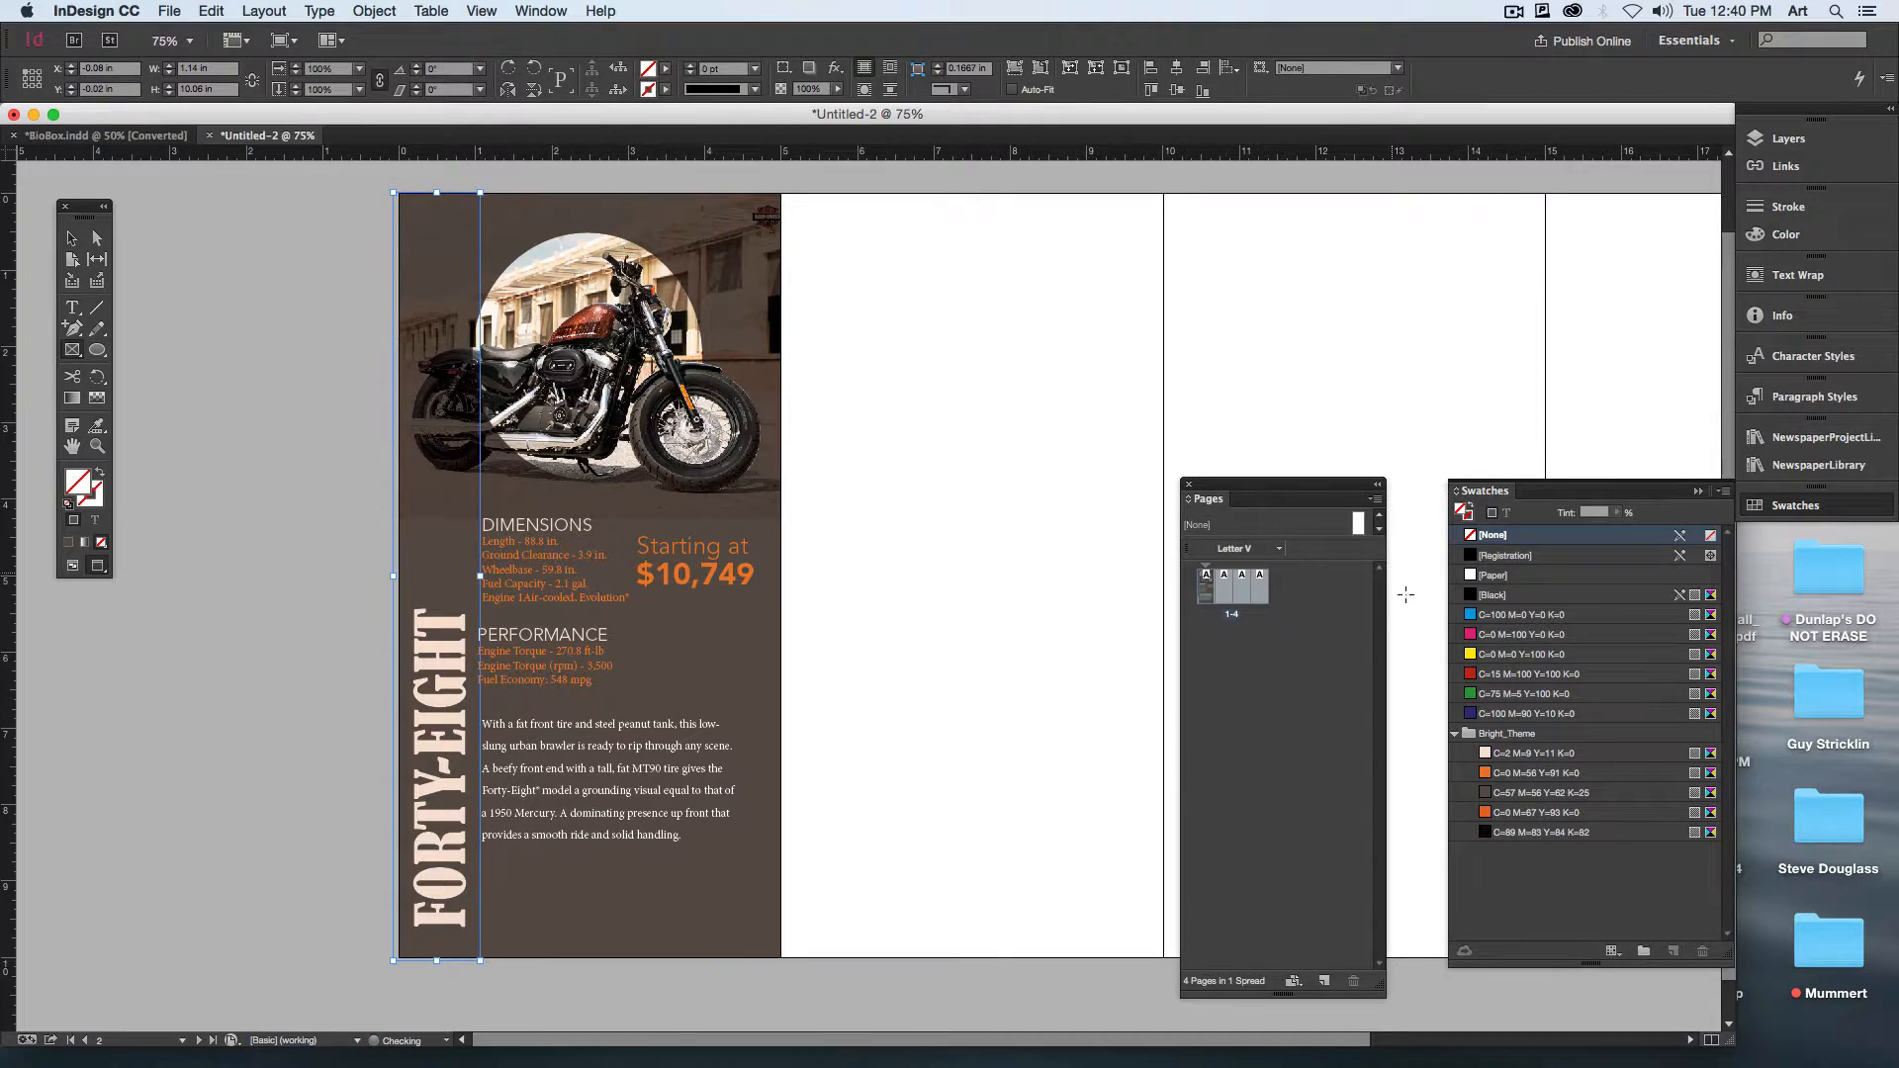
left_click(1484, 812)
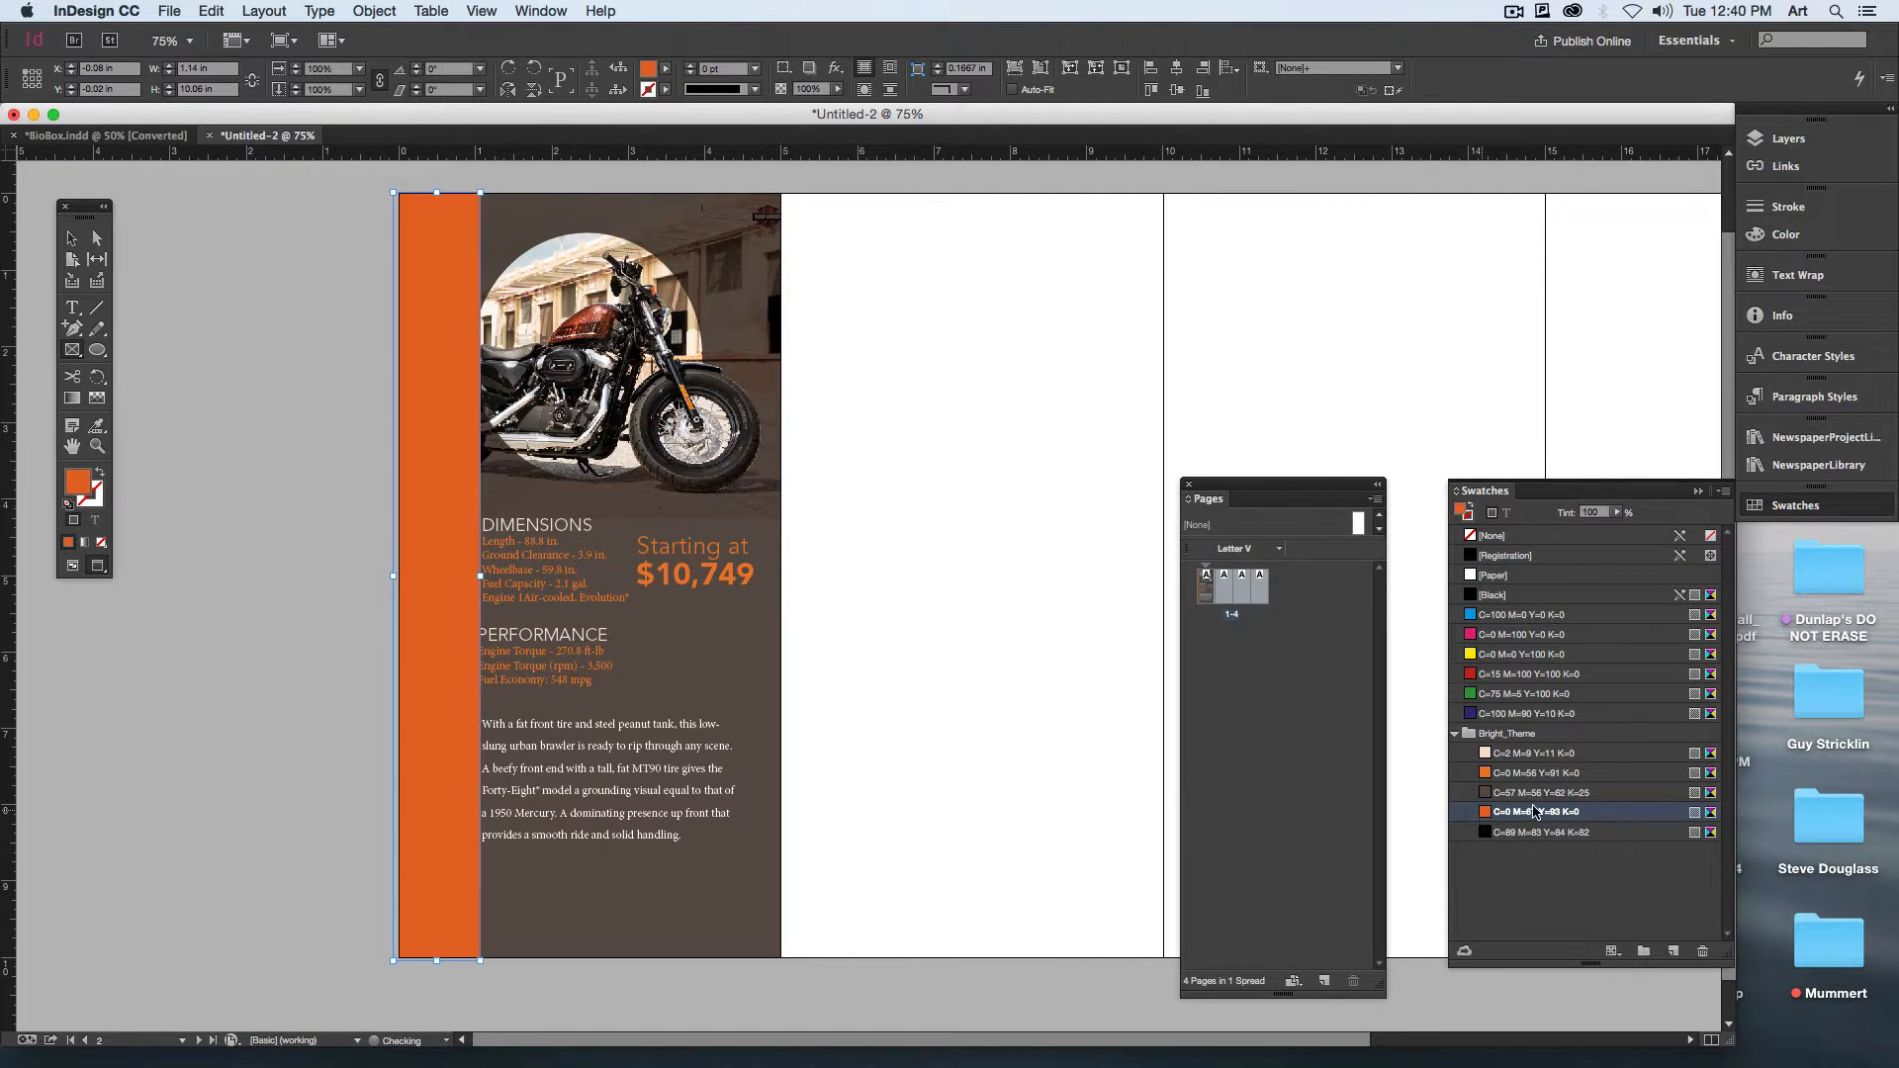
key("super+shift+bracketleft")
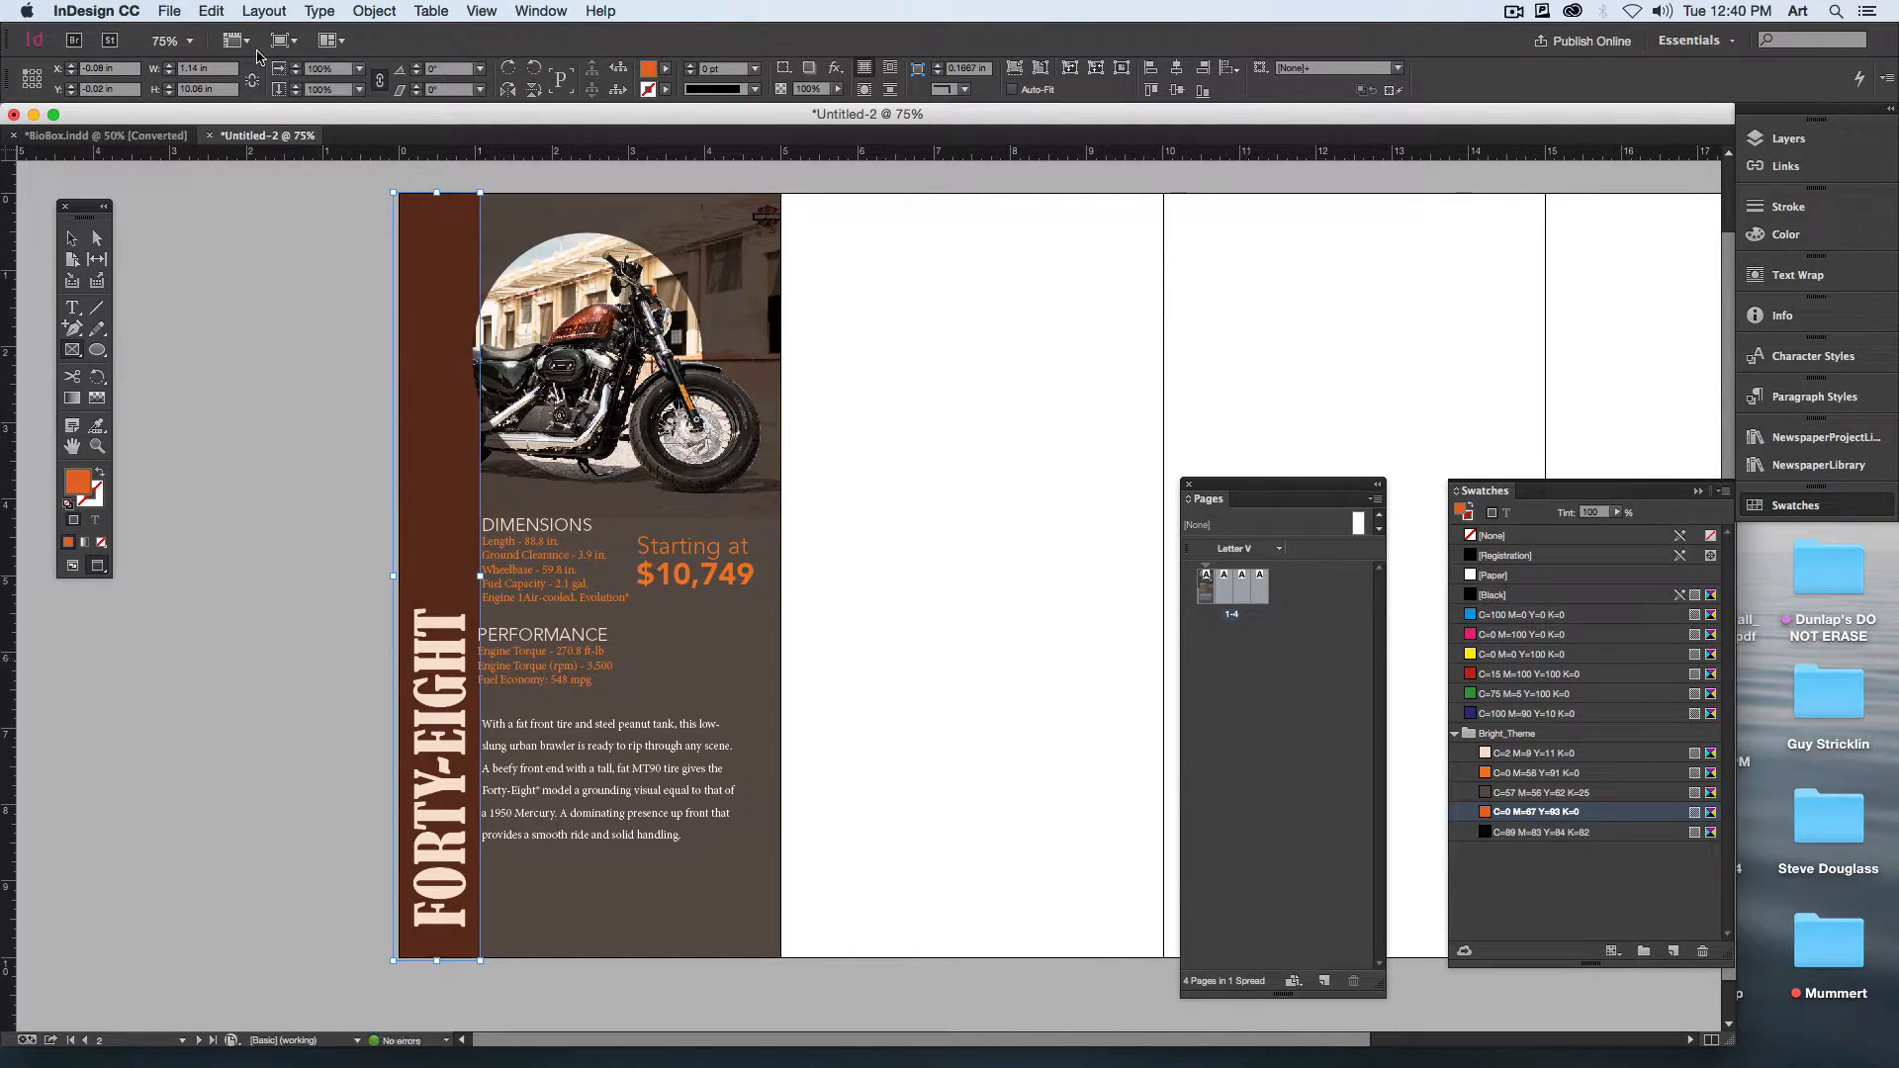
key("super+bracketright")
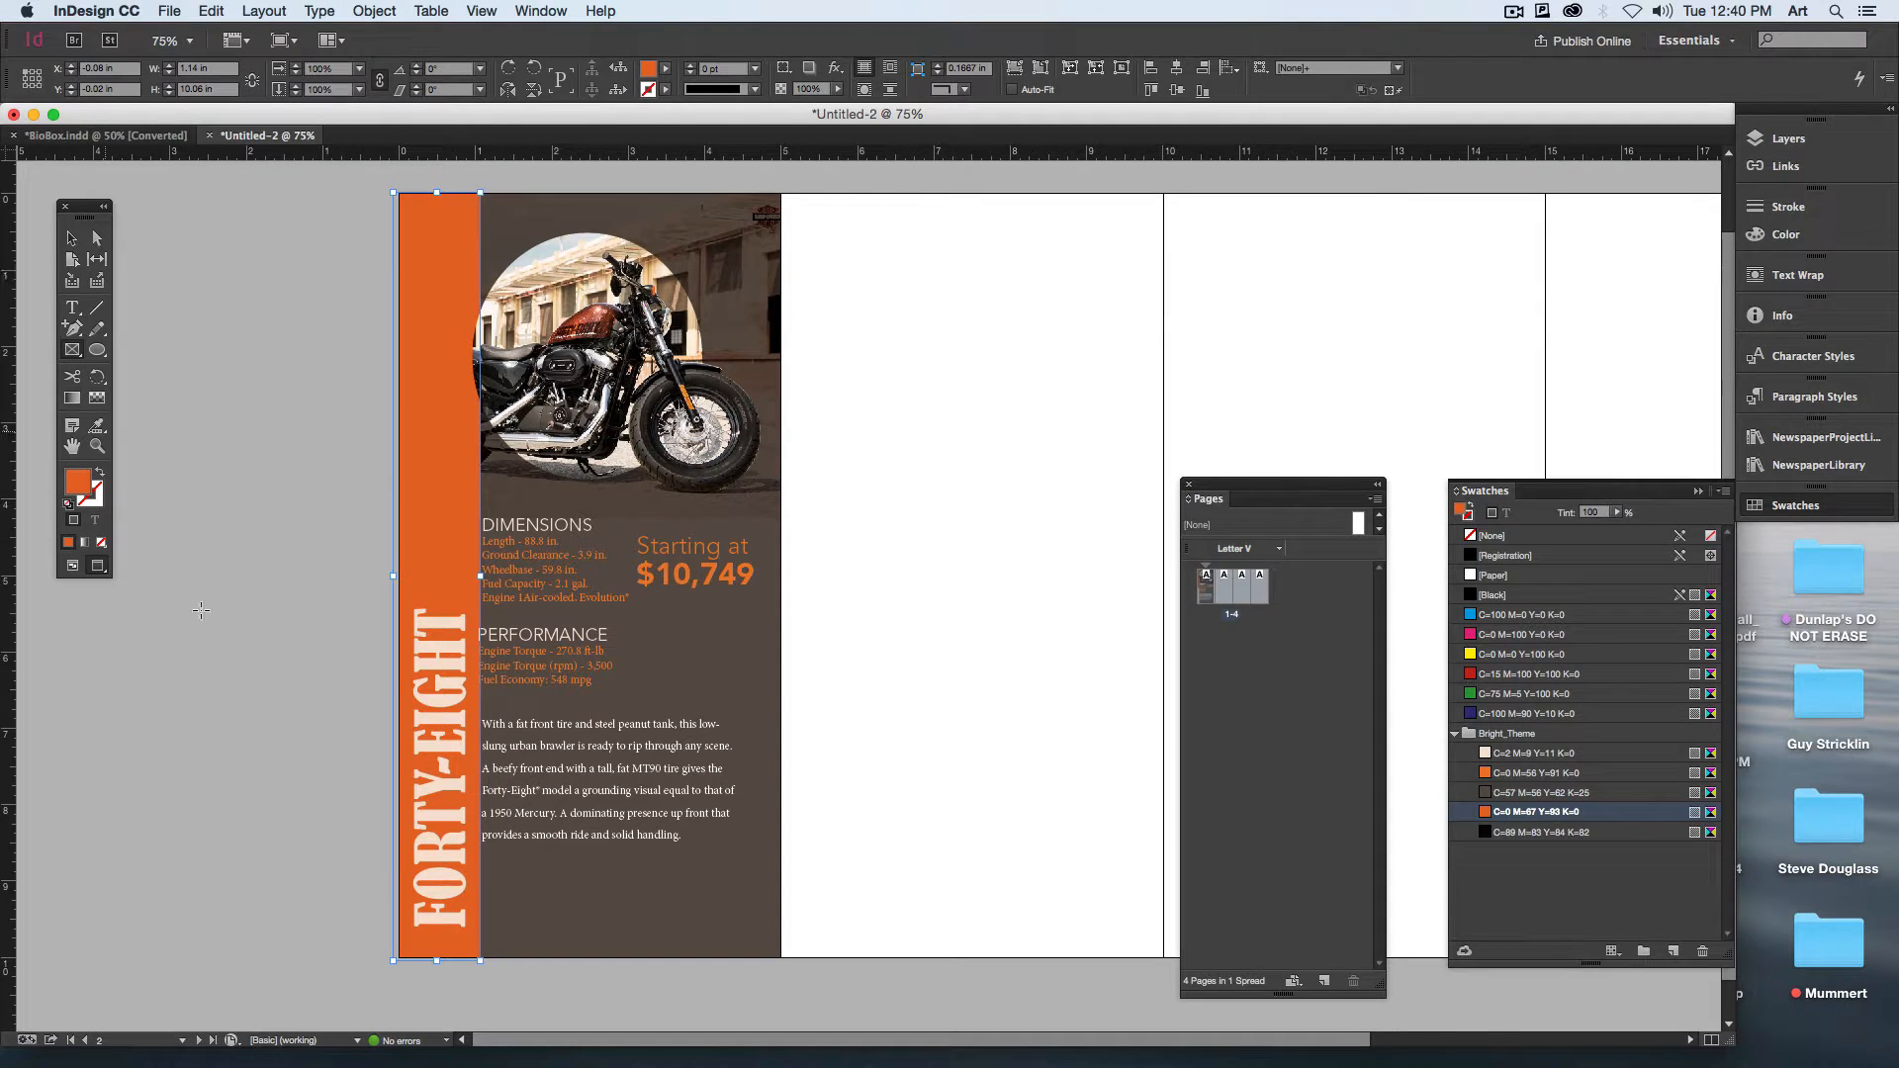
Step: Recolor the FORTY-EIGHT heading text with the theme's C=89 M=83 Y=84 K=82 swatch
key("t")
triple_click(444, 853)
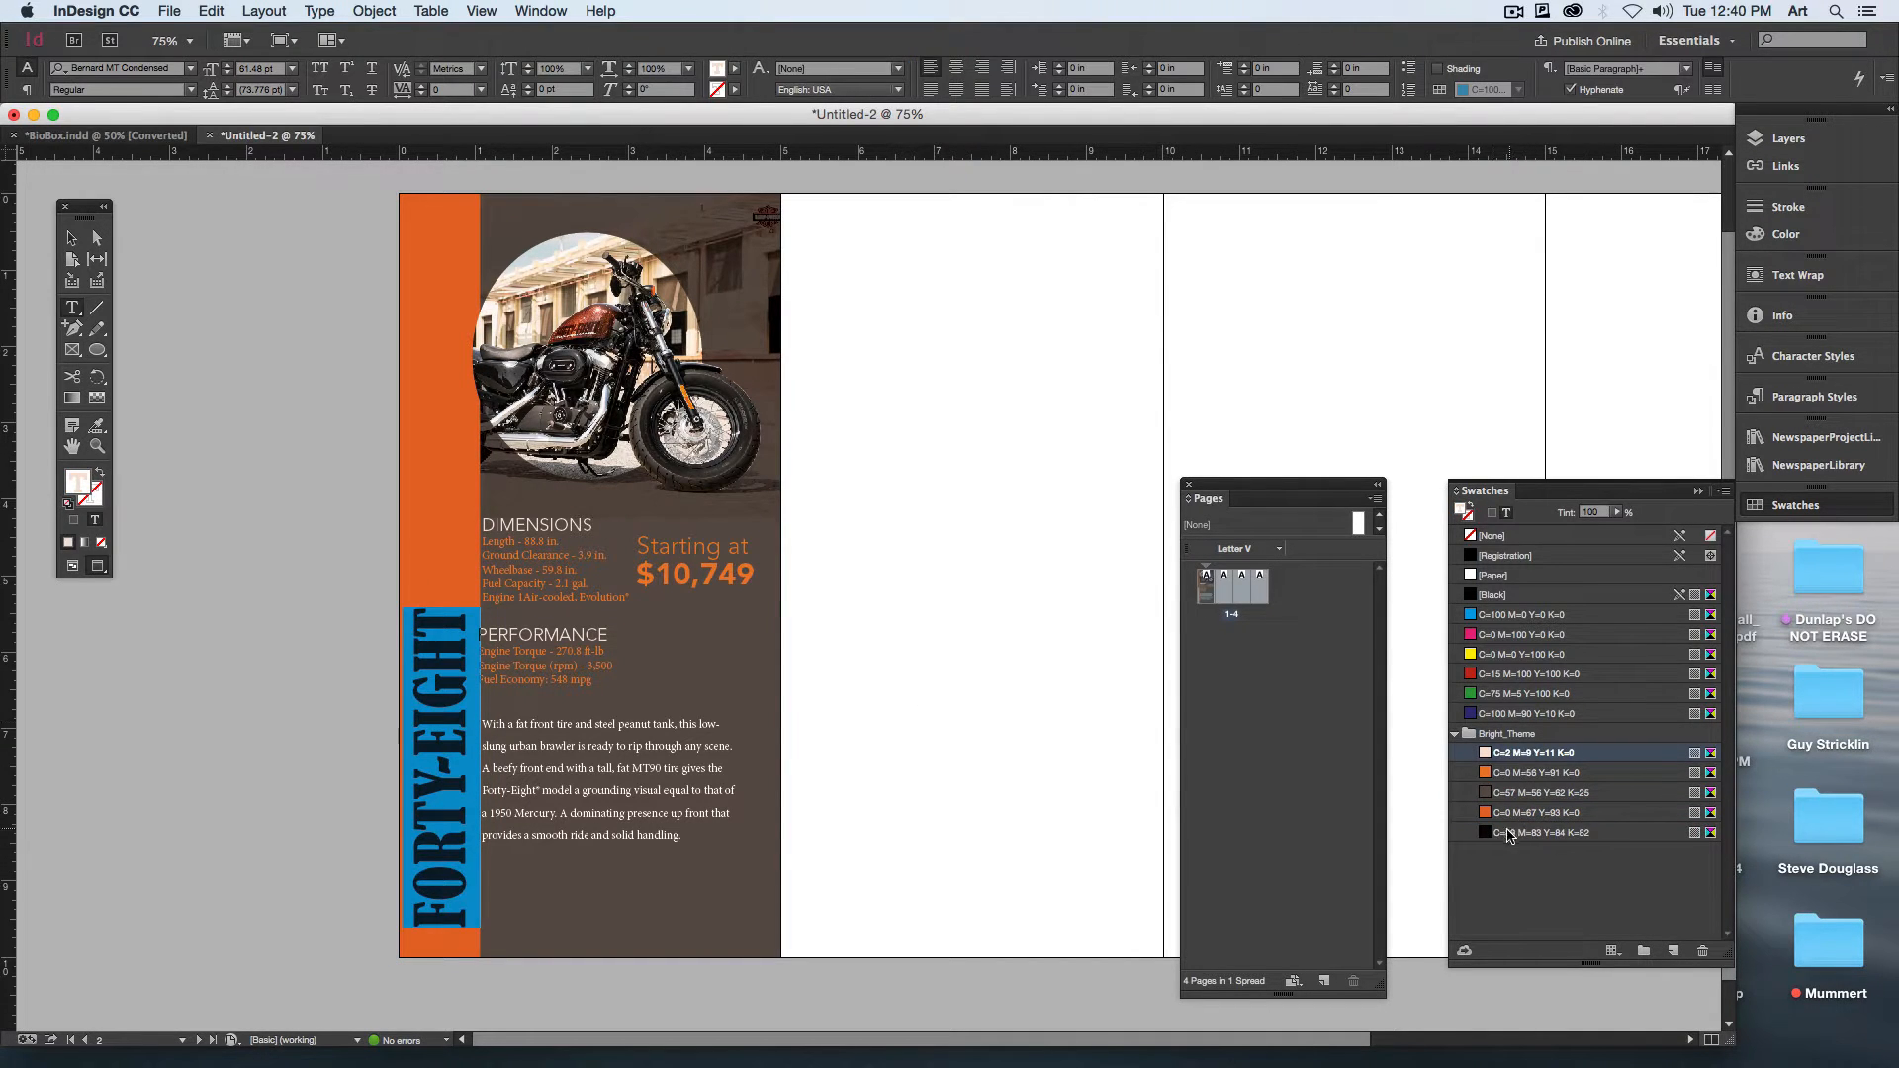
left_click(1508, 833)
left_click(71, 238)
left_click(154, 310)
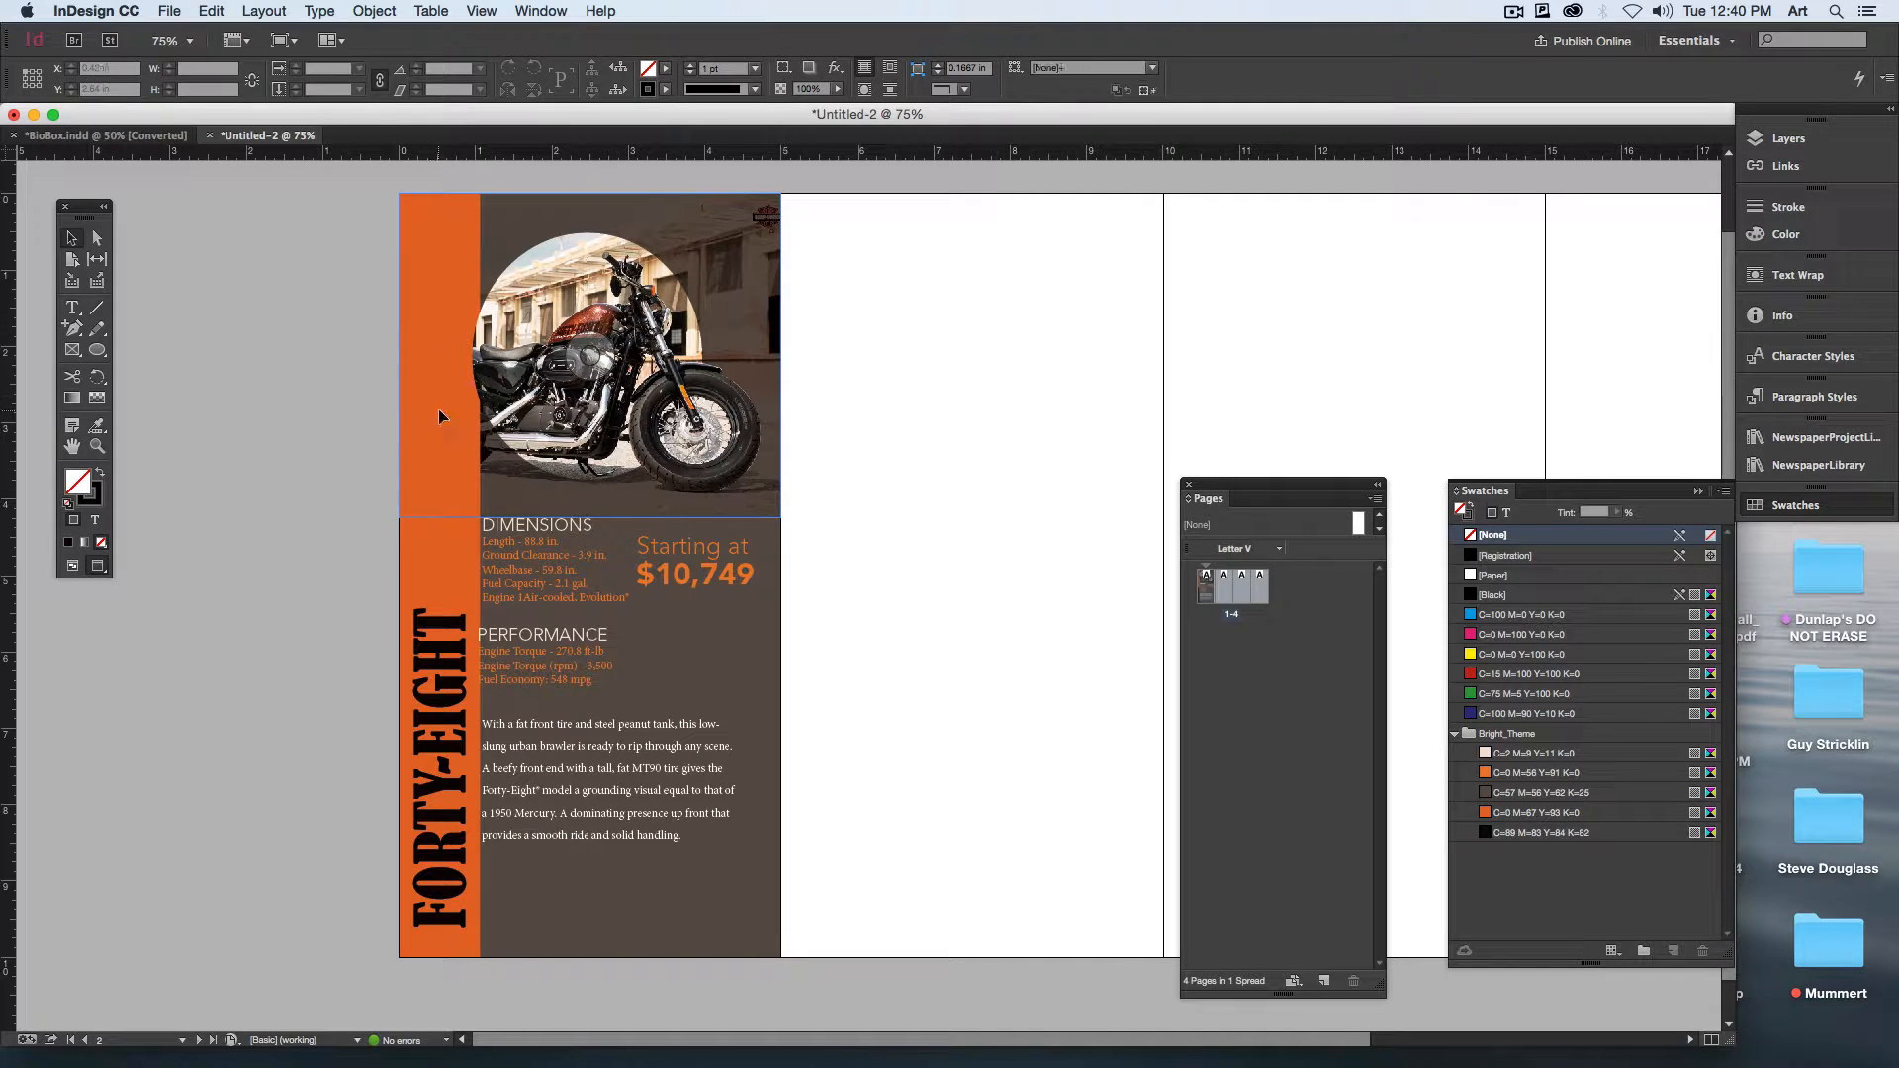
Step: Widen the orange strip toward the specifications to about 1.32 in
left_click(513, 295)
left_click(453, 595)
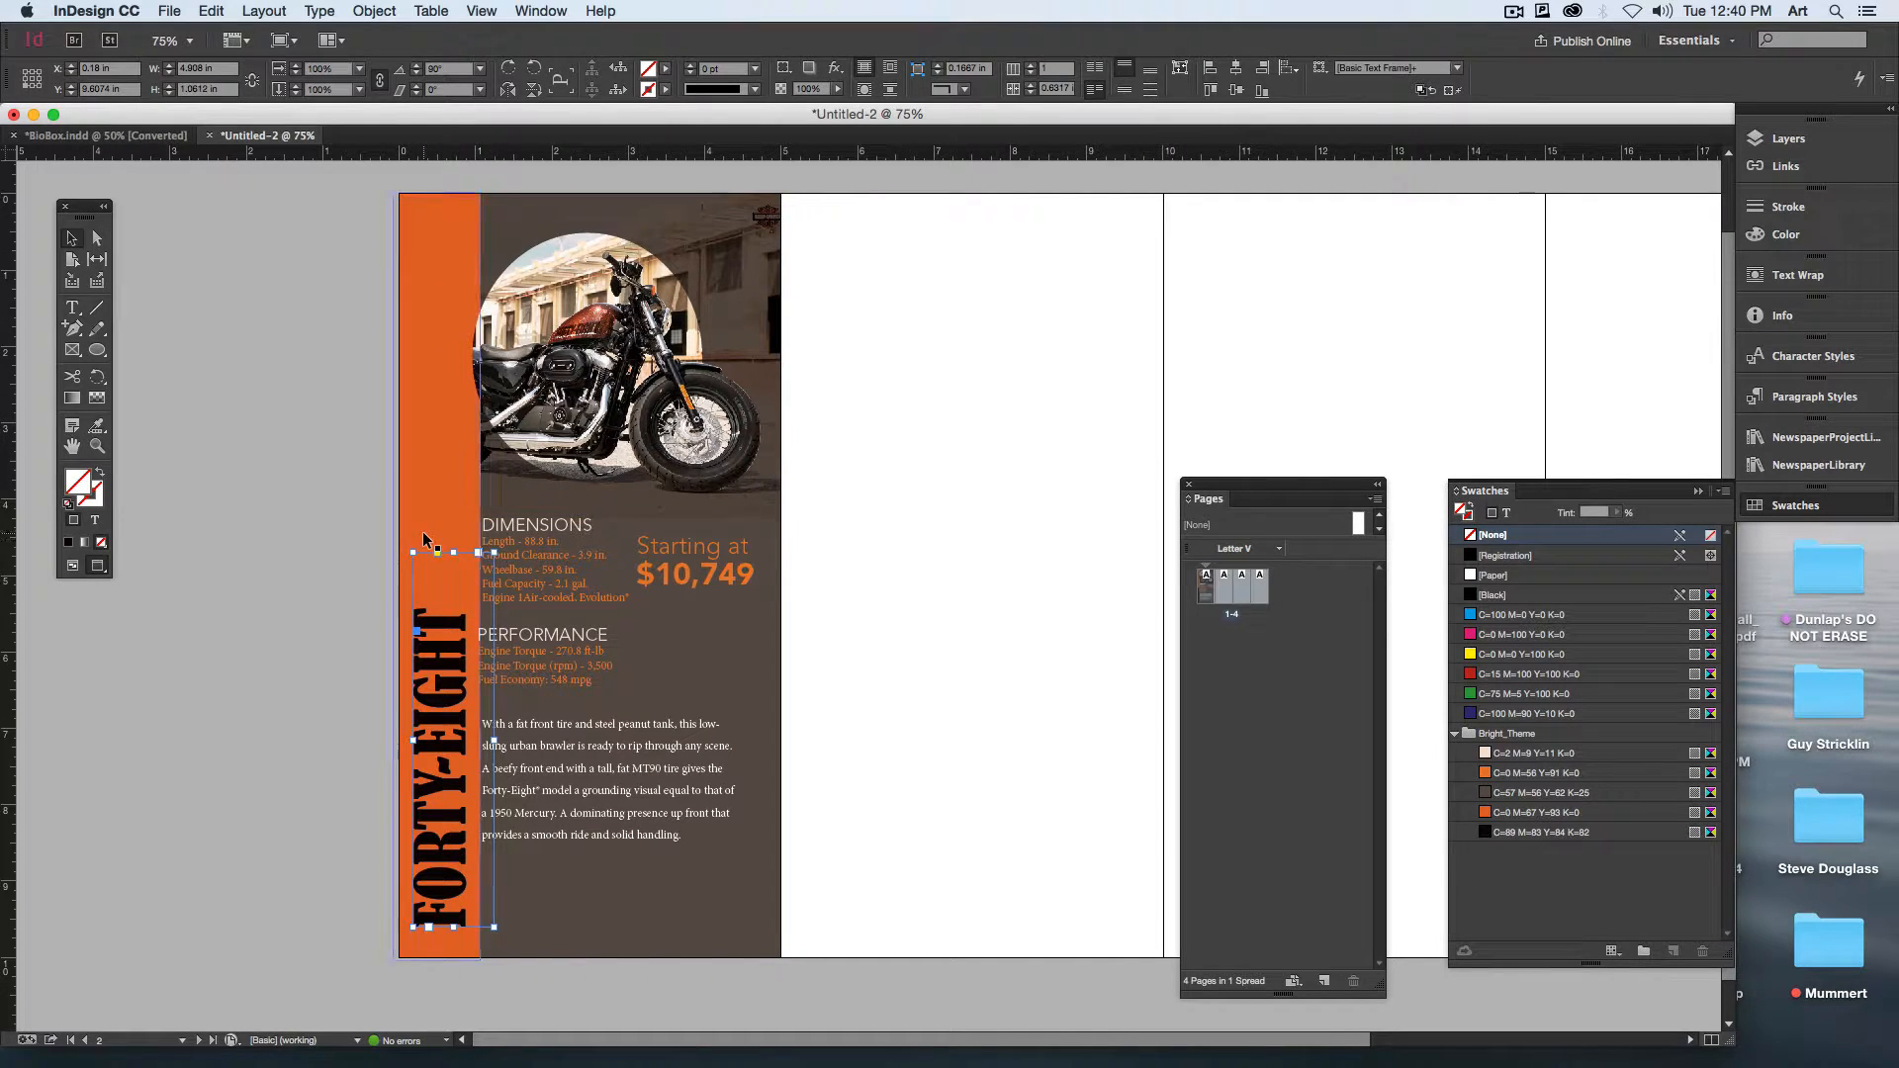
left_click_drag(480, 578, 494, 578)
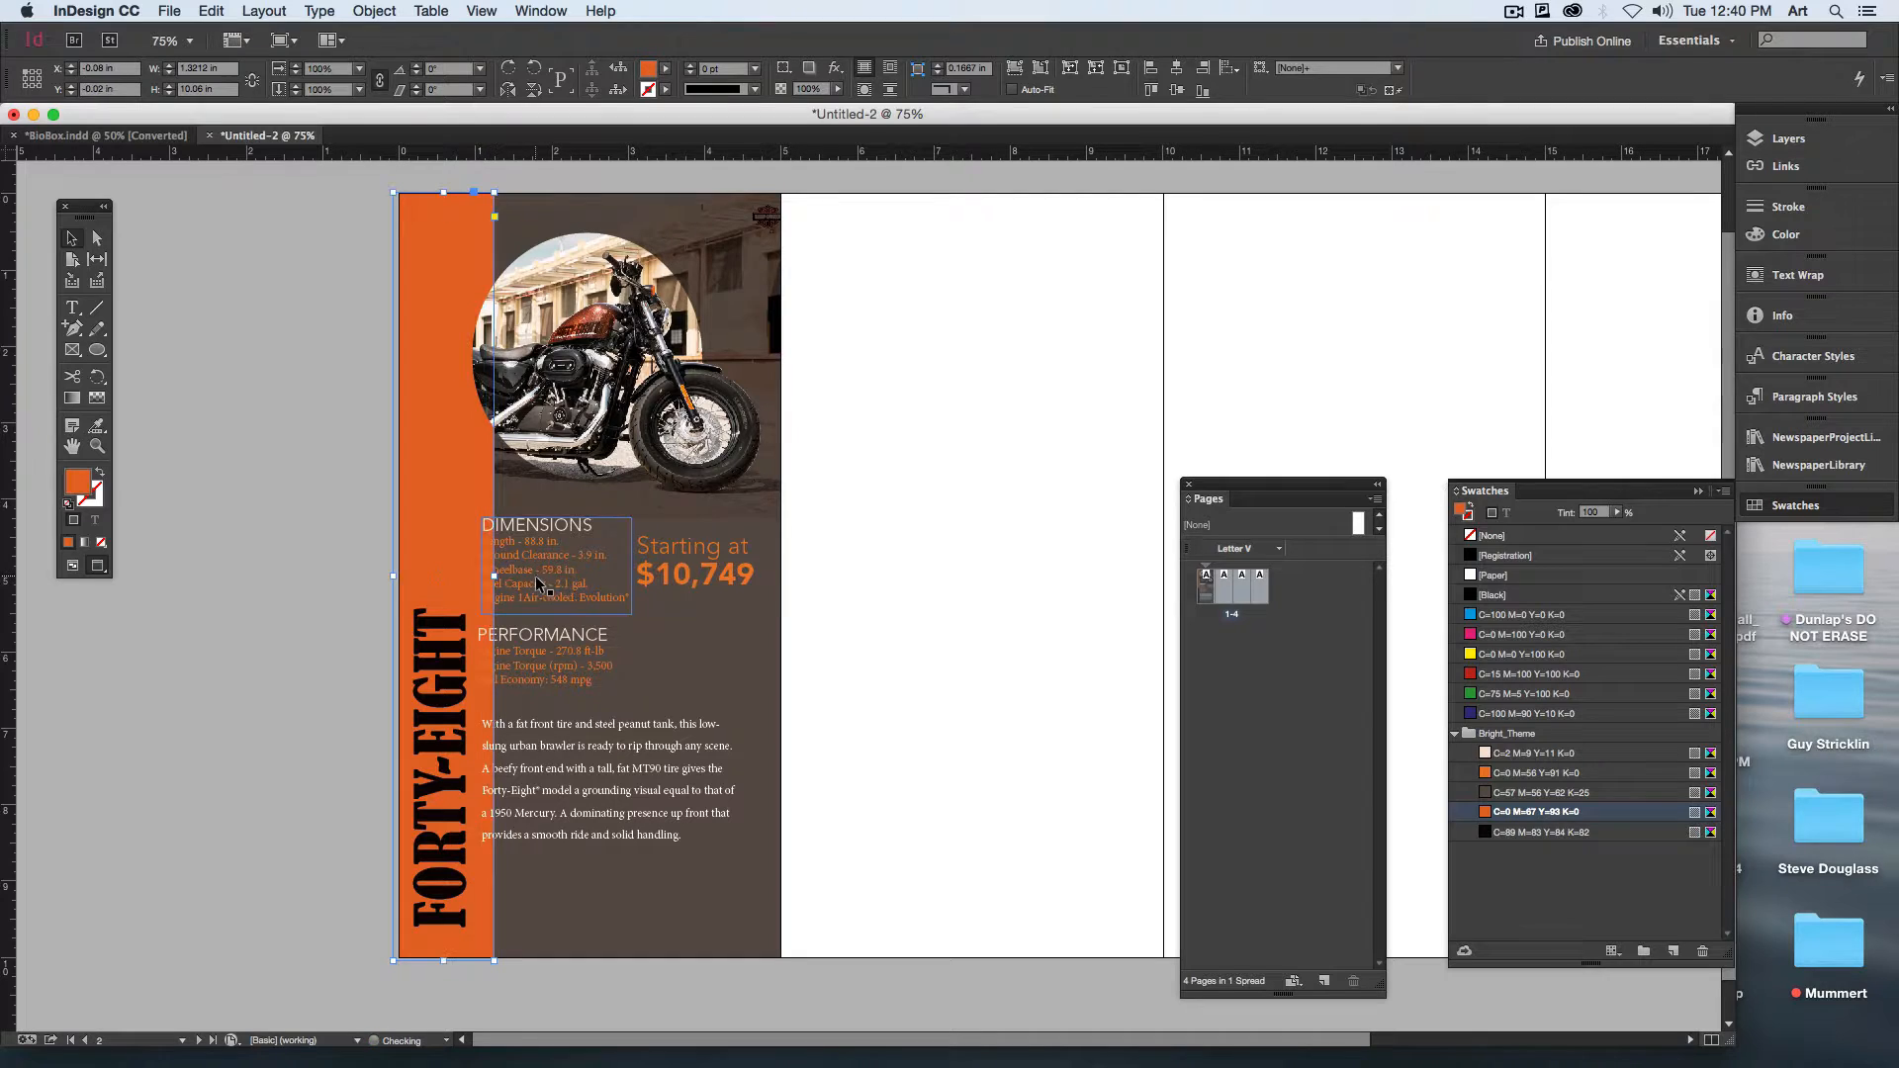
left_click(827, 619)
Step: Pull in the description frame's left edge to clear the orange strip, making the frame about 2.94 in wide
left_click(566, 578)
left_click(568, 665, "shift")
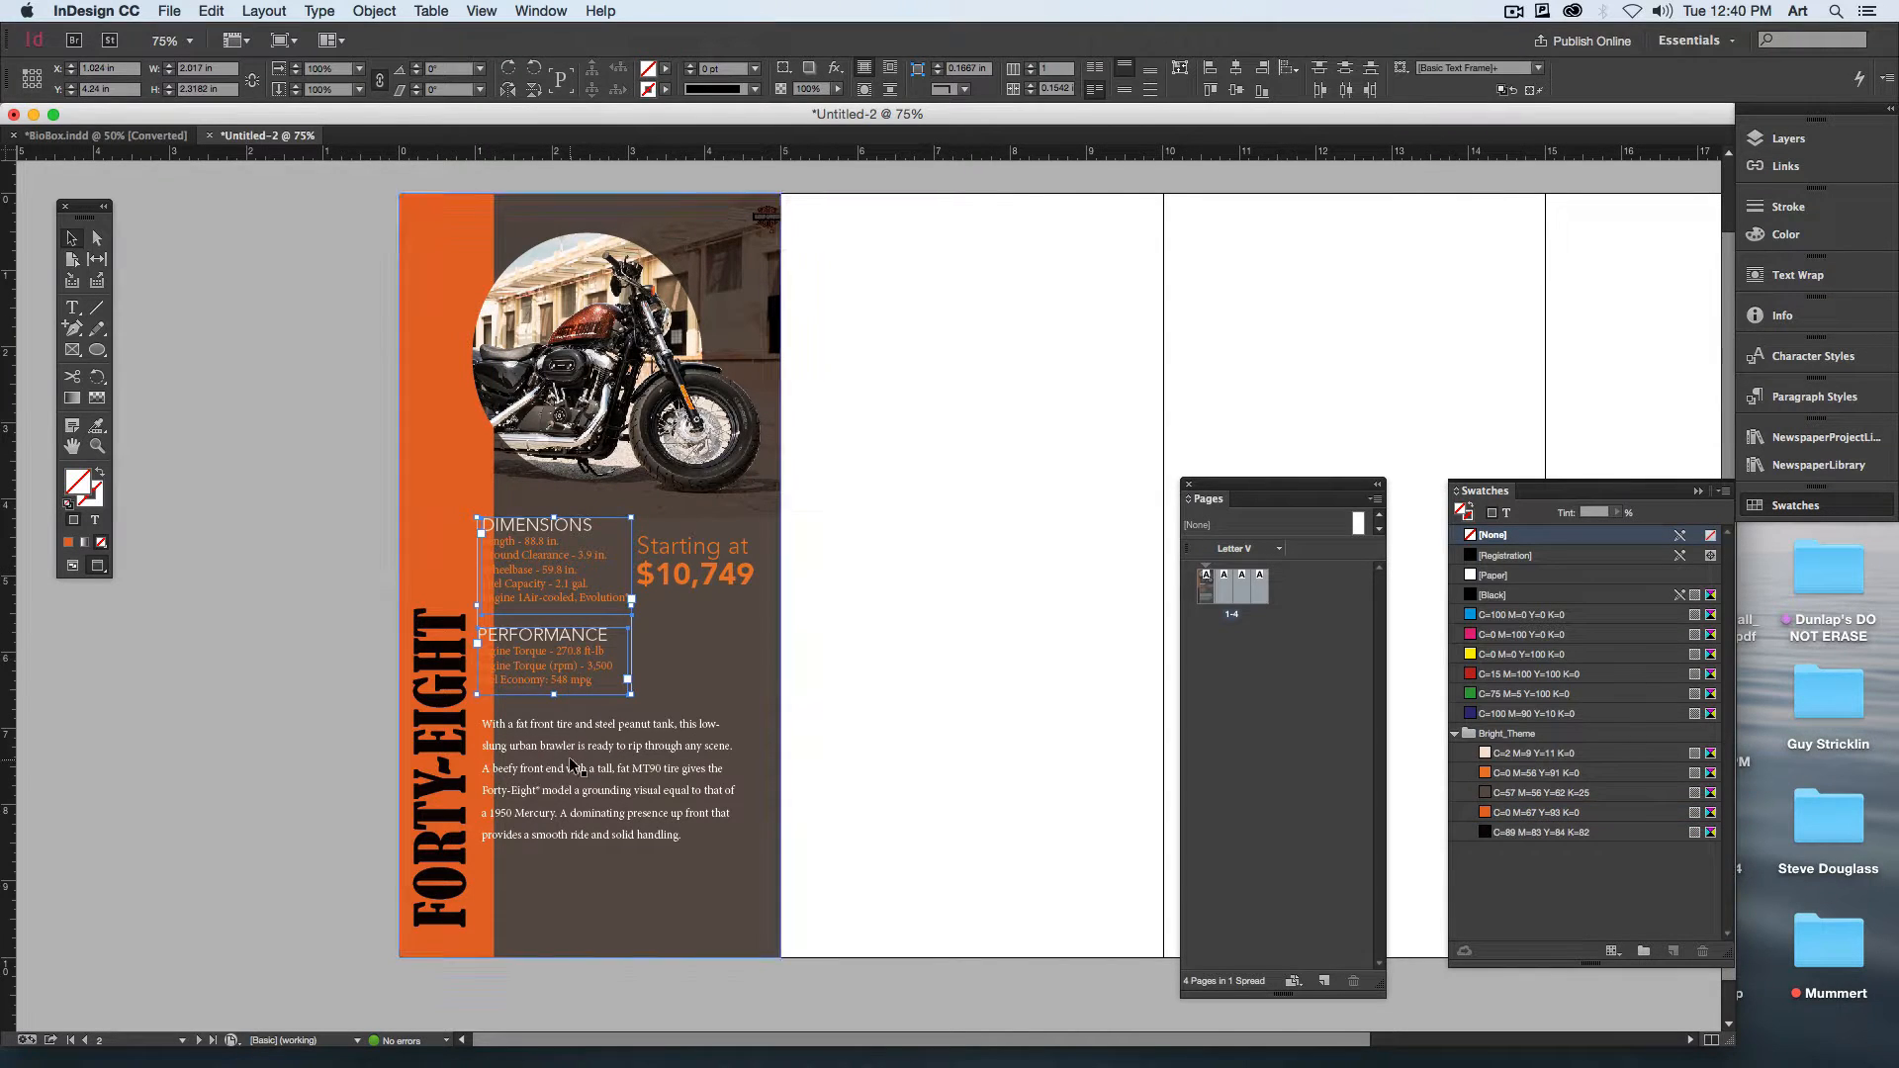
left_click(568, 757, "shift")
left_click(994, 710)
left_click(489, 815)
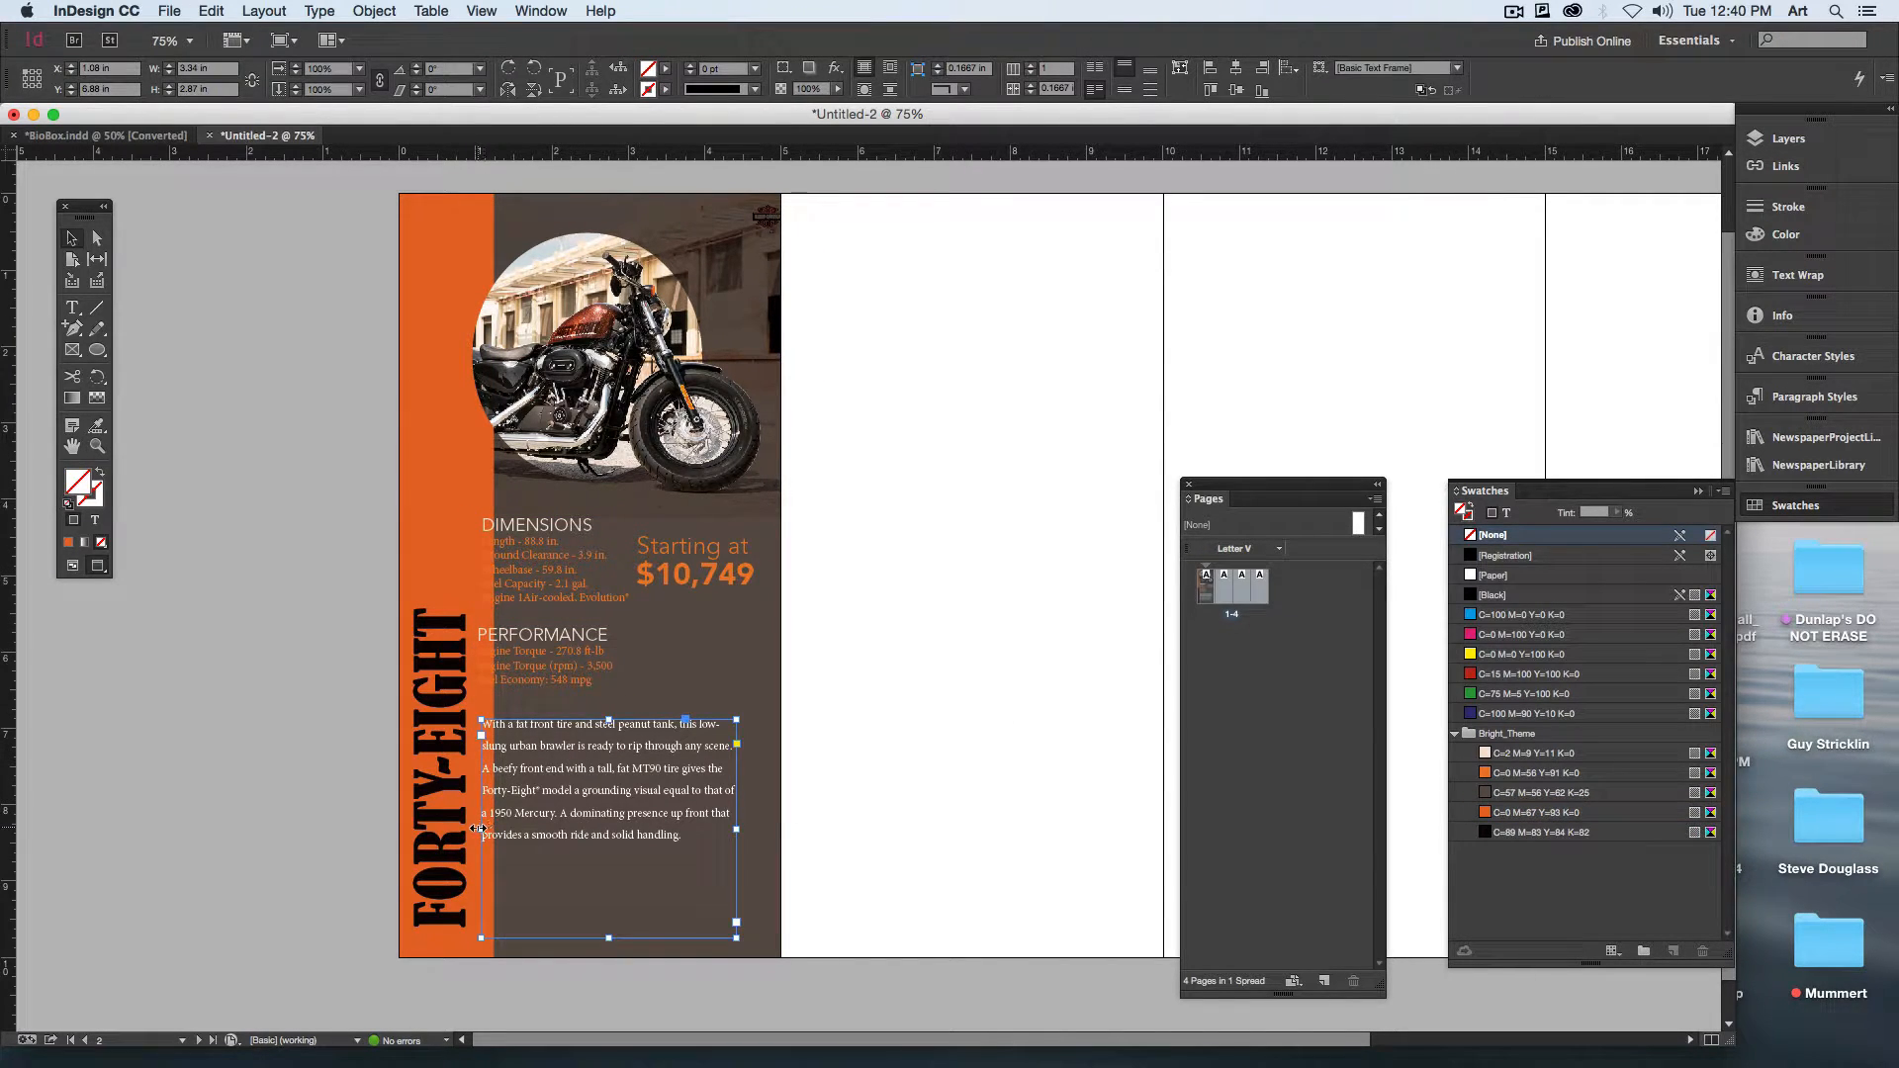
left_click_drag(479, 828, 509, 829)
left_click(827, 787)
Step: Move the price text onto the neighboring blank page and shift the DIMENSIONS and PERFORMANCE blocks right, clear of the orange strip
left_click_drag(706, 576, 903, 644)
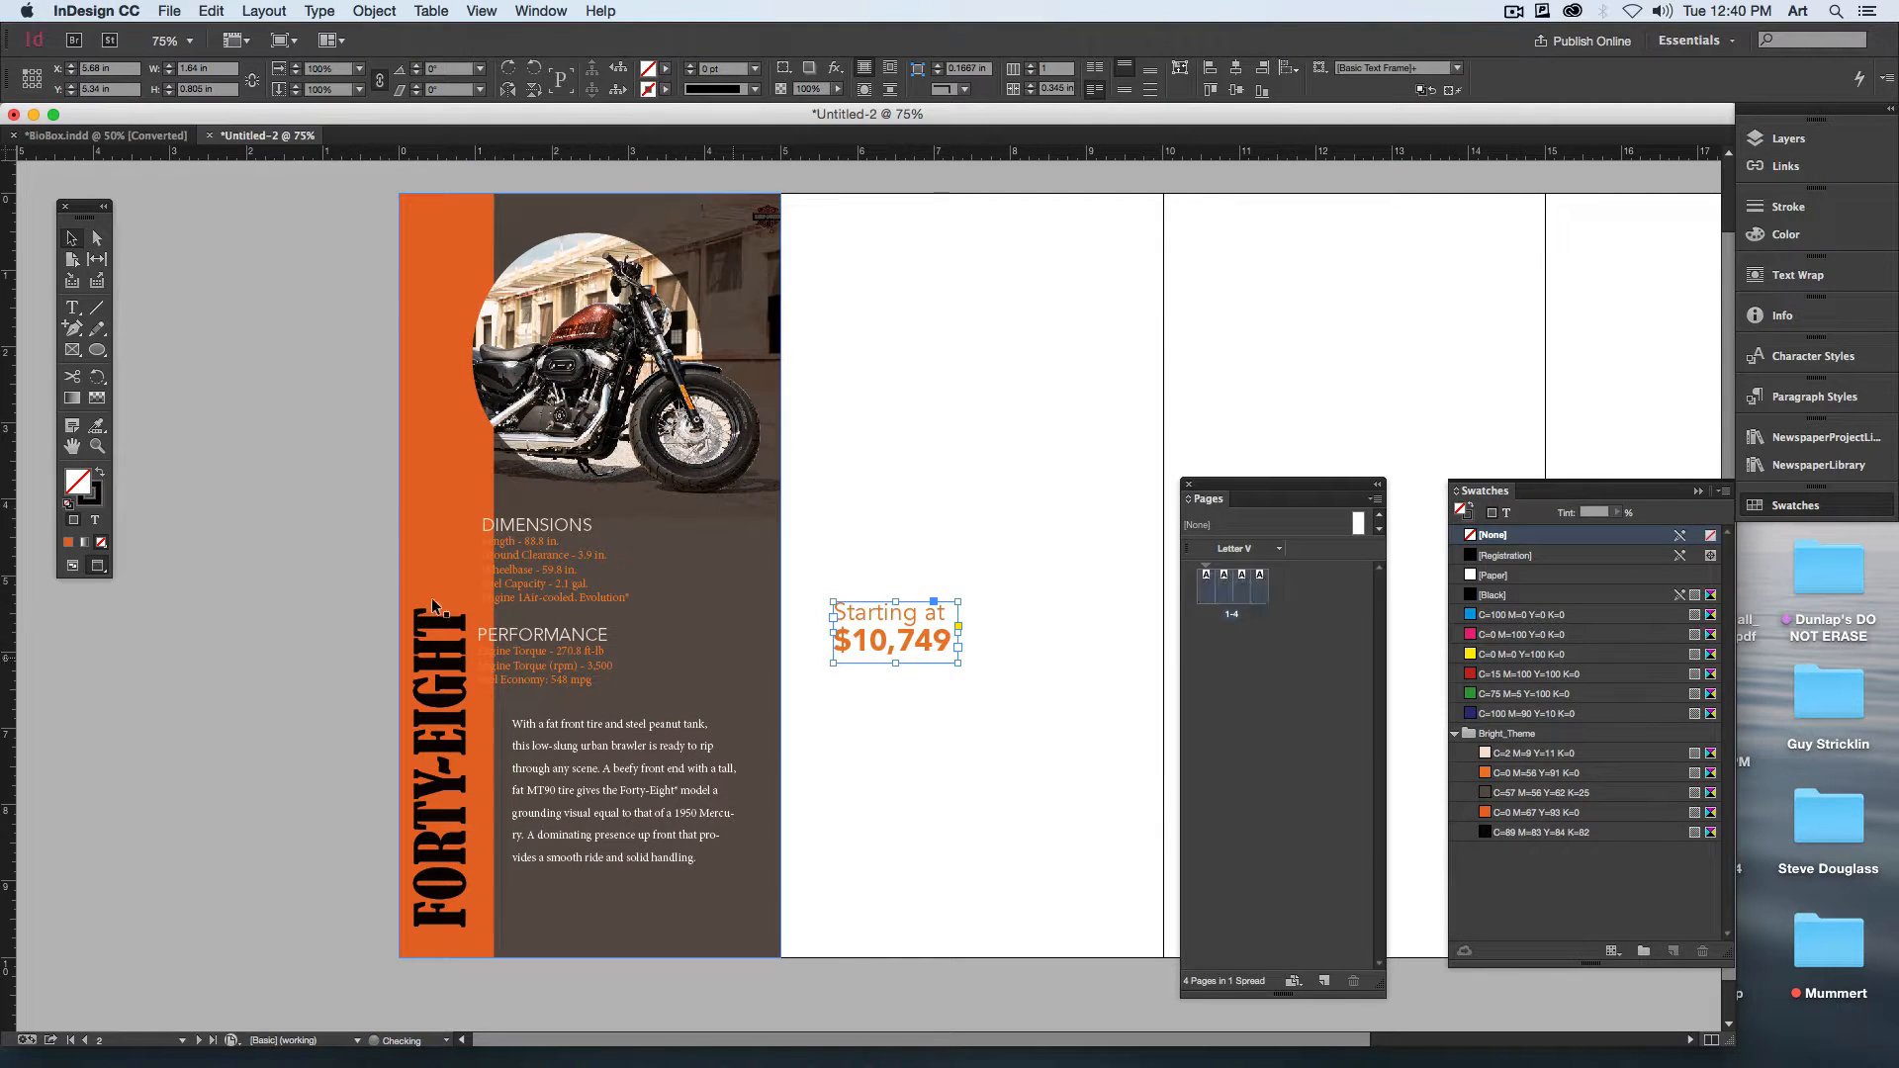
left_click(544, 582)
left_click(543, 645, "shift")
left_click_drag(543, 649, 675, 706)
left_click(893, 669)
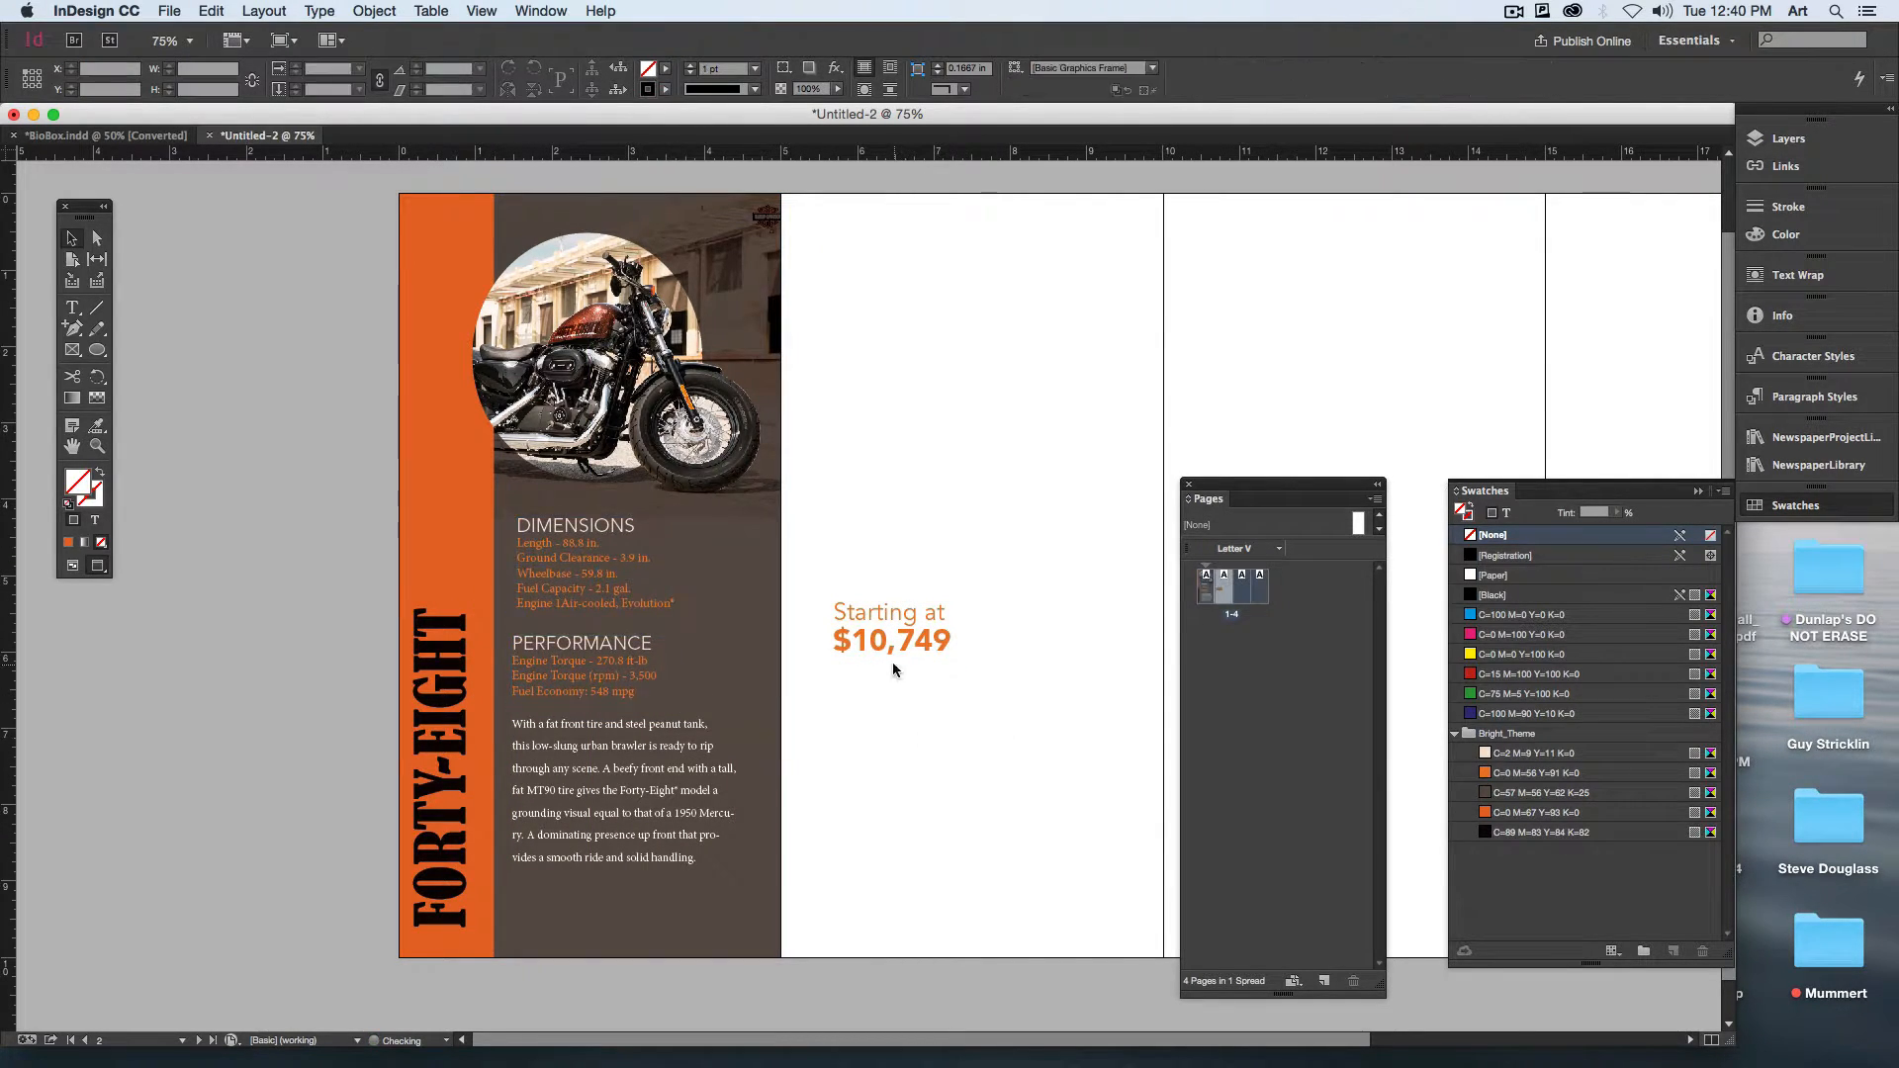
Step: Place the price text over the lower-right end of the description and wrap the description around its bounding box
left_click_drag(893, 670, 683, 887)
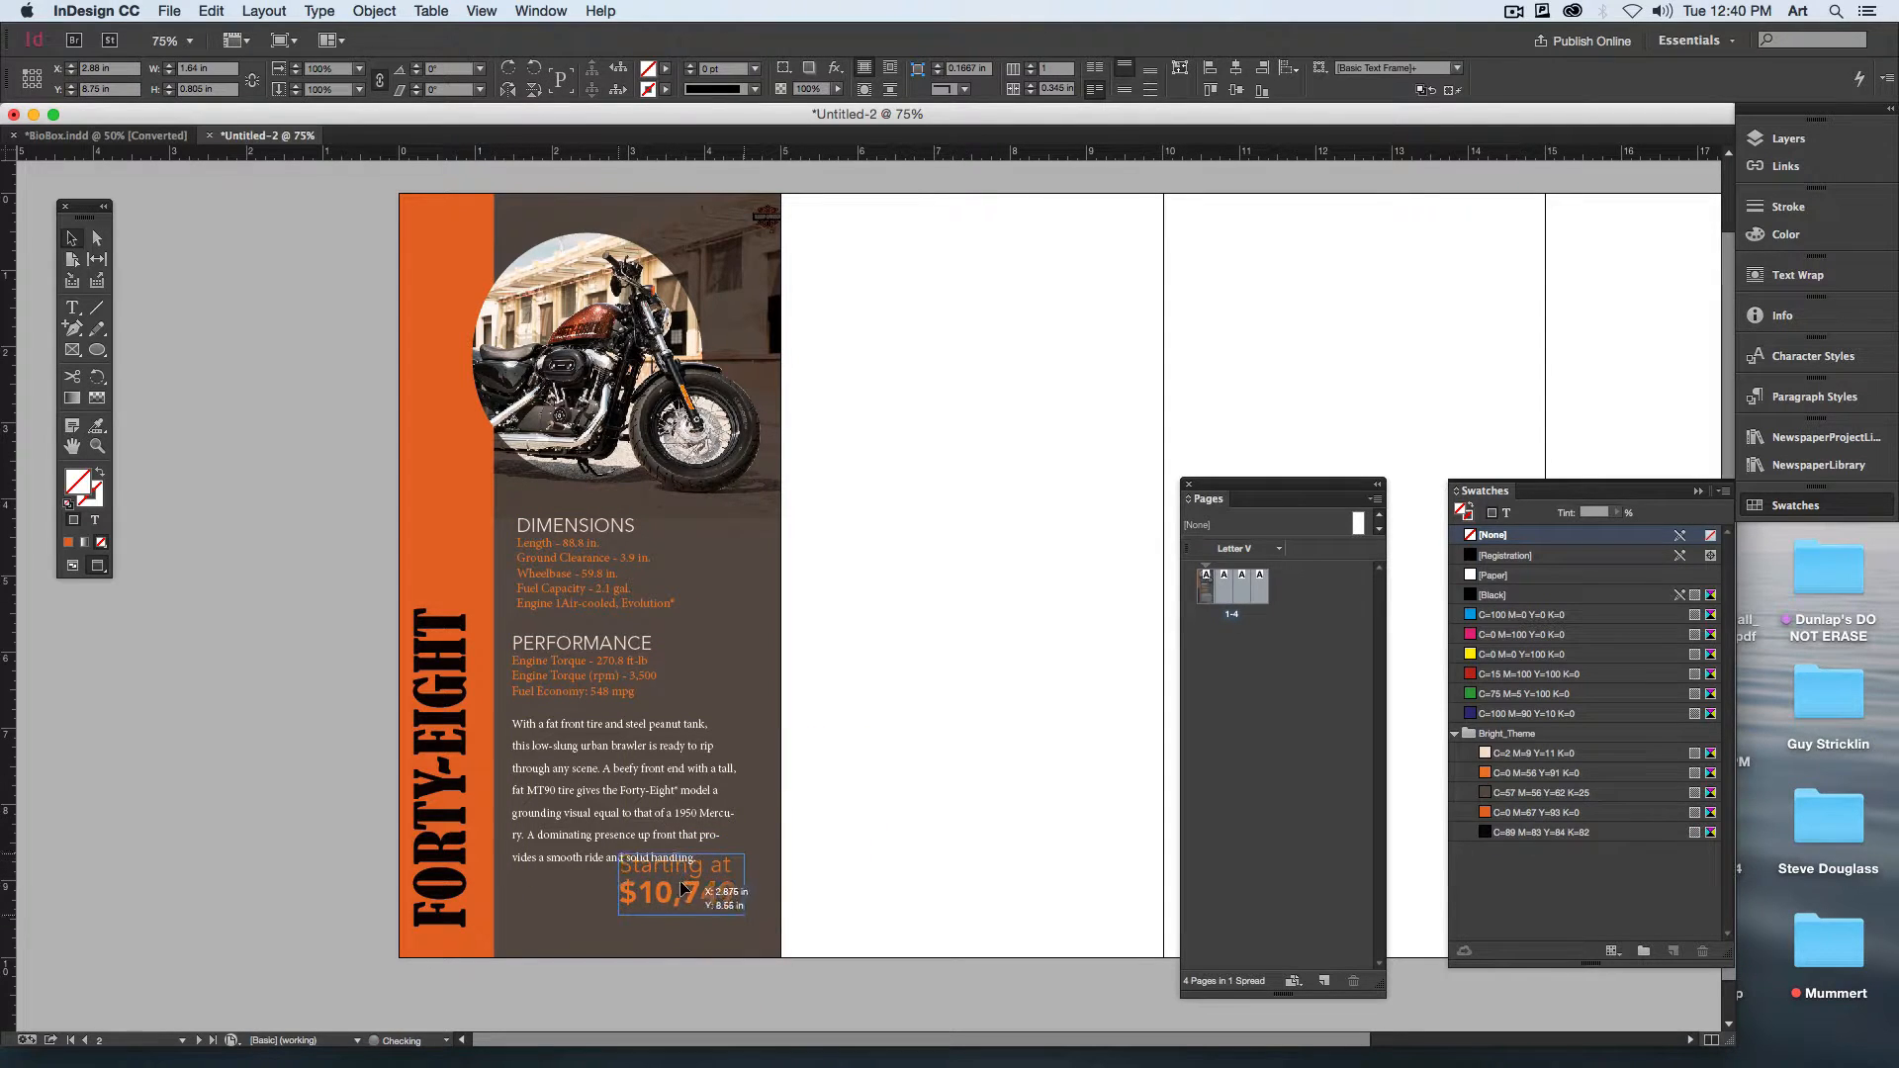
left_click(552, 754)
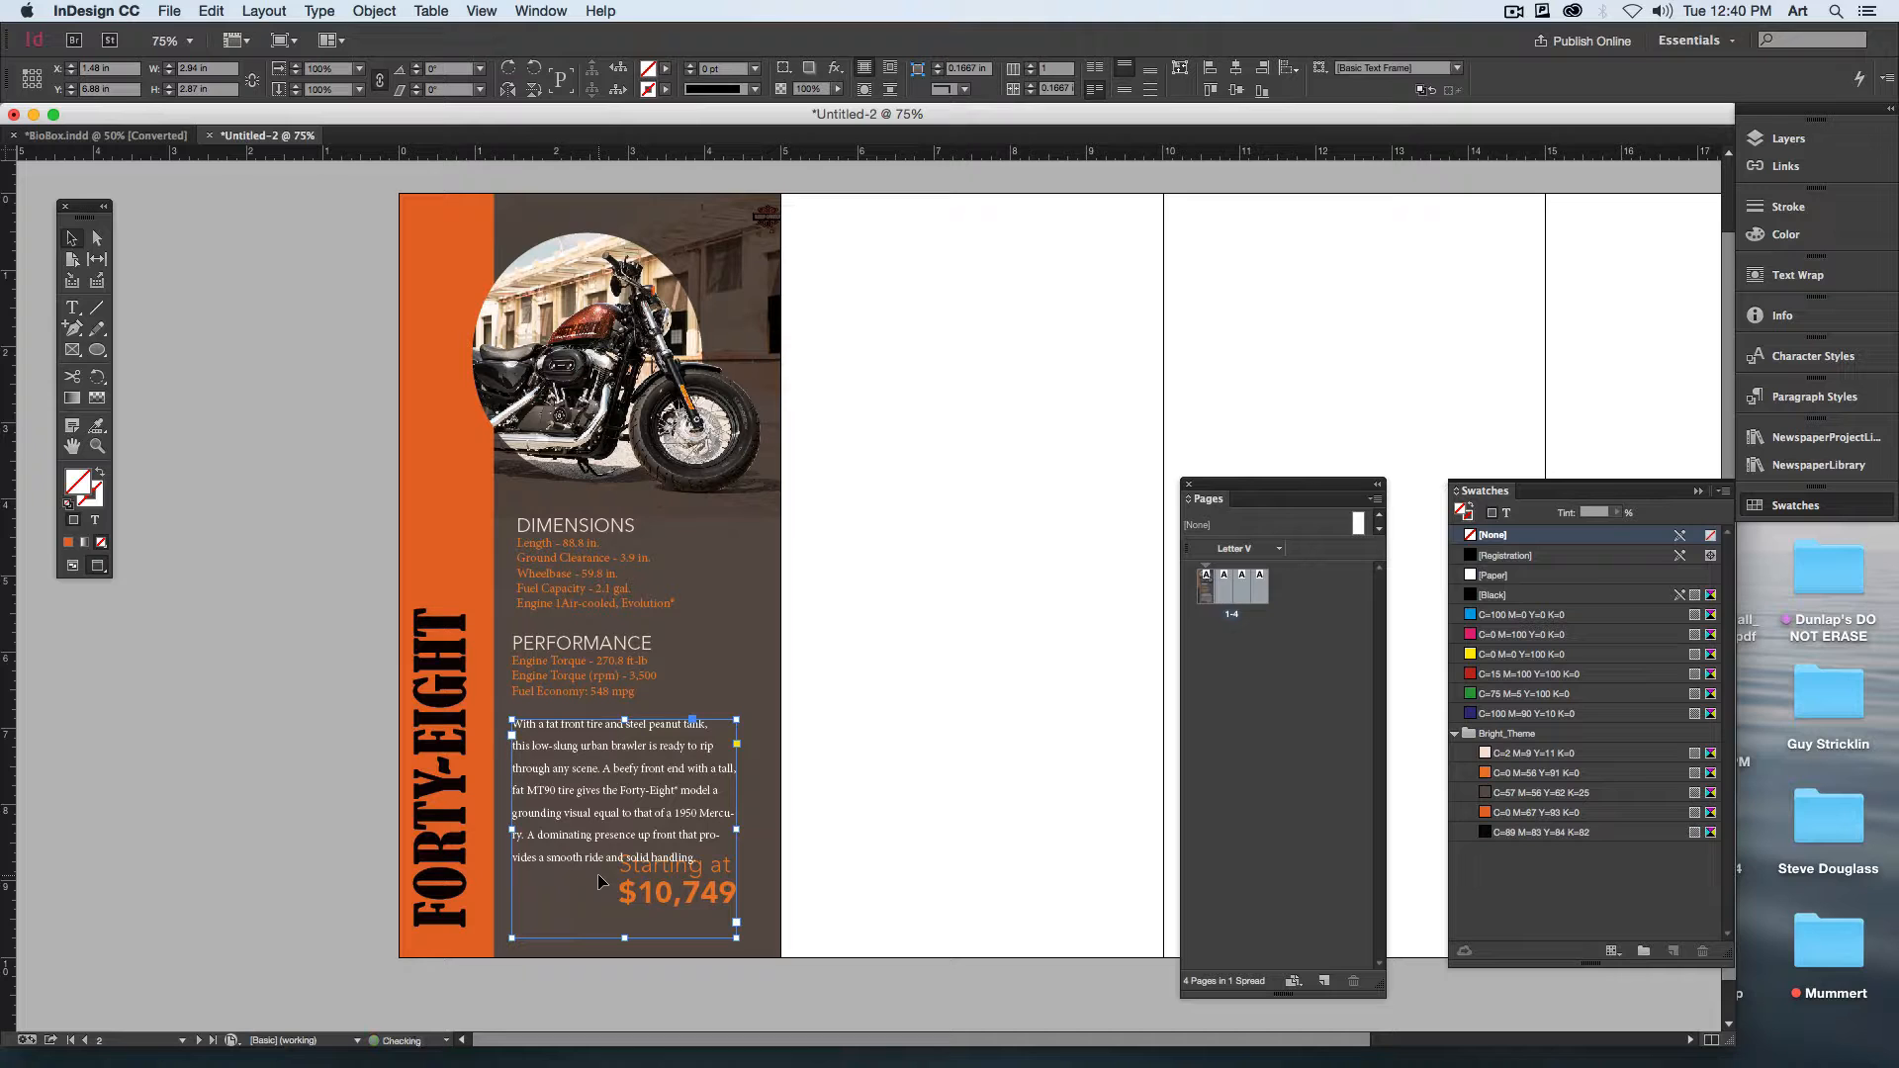
scroll(643, 874, "up", 1)
left_click(643, 874)
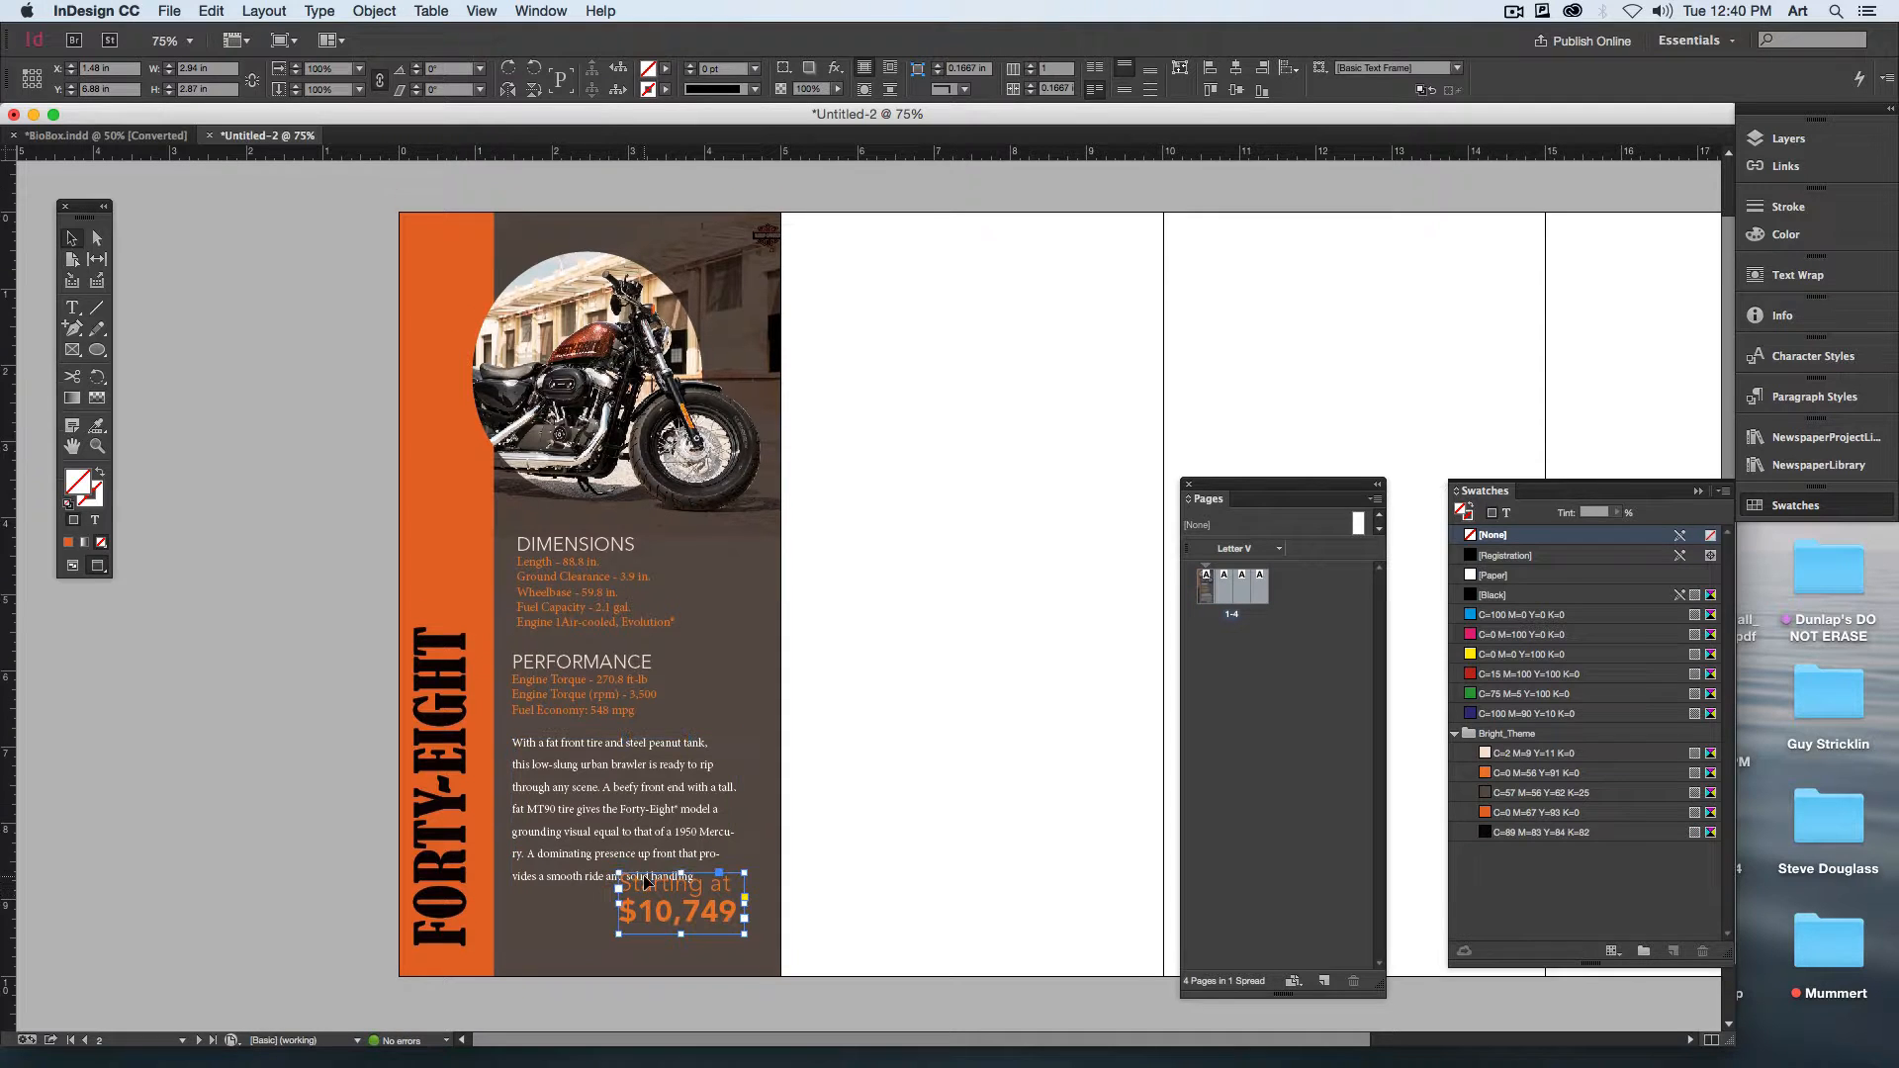
left_click(888, 69)
left_click(951, 719)
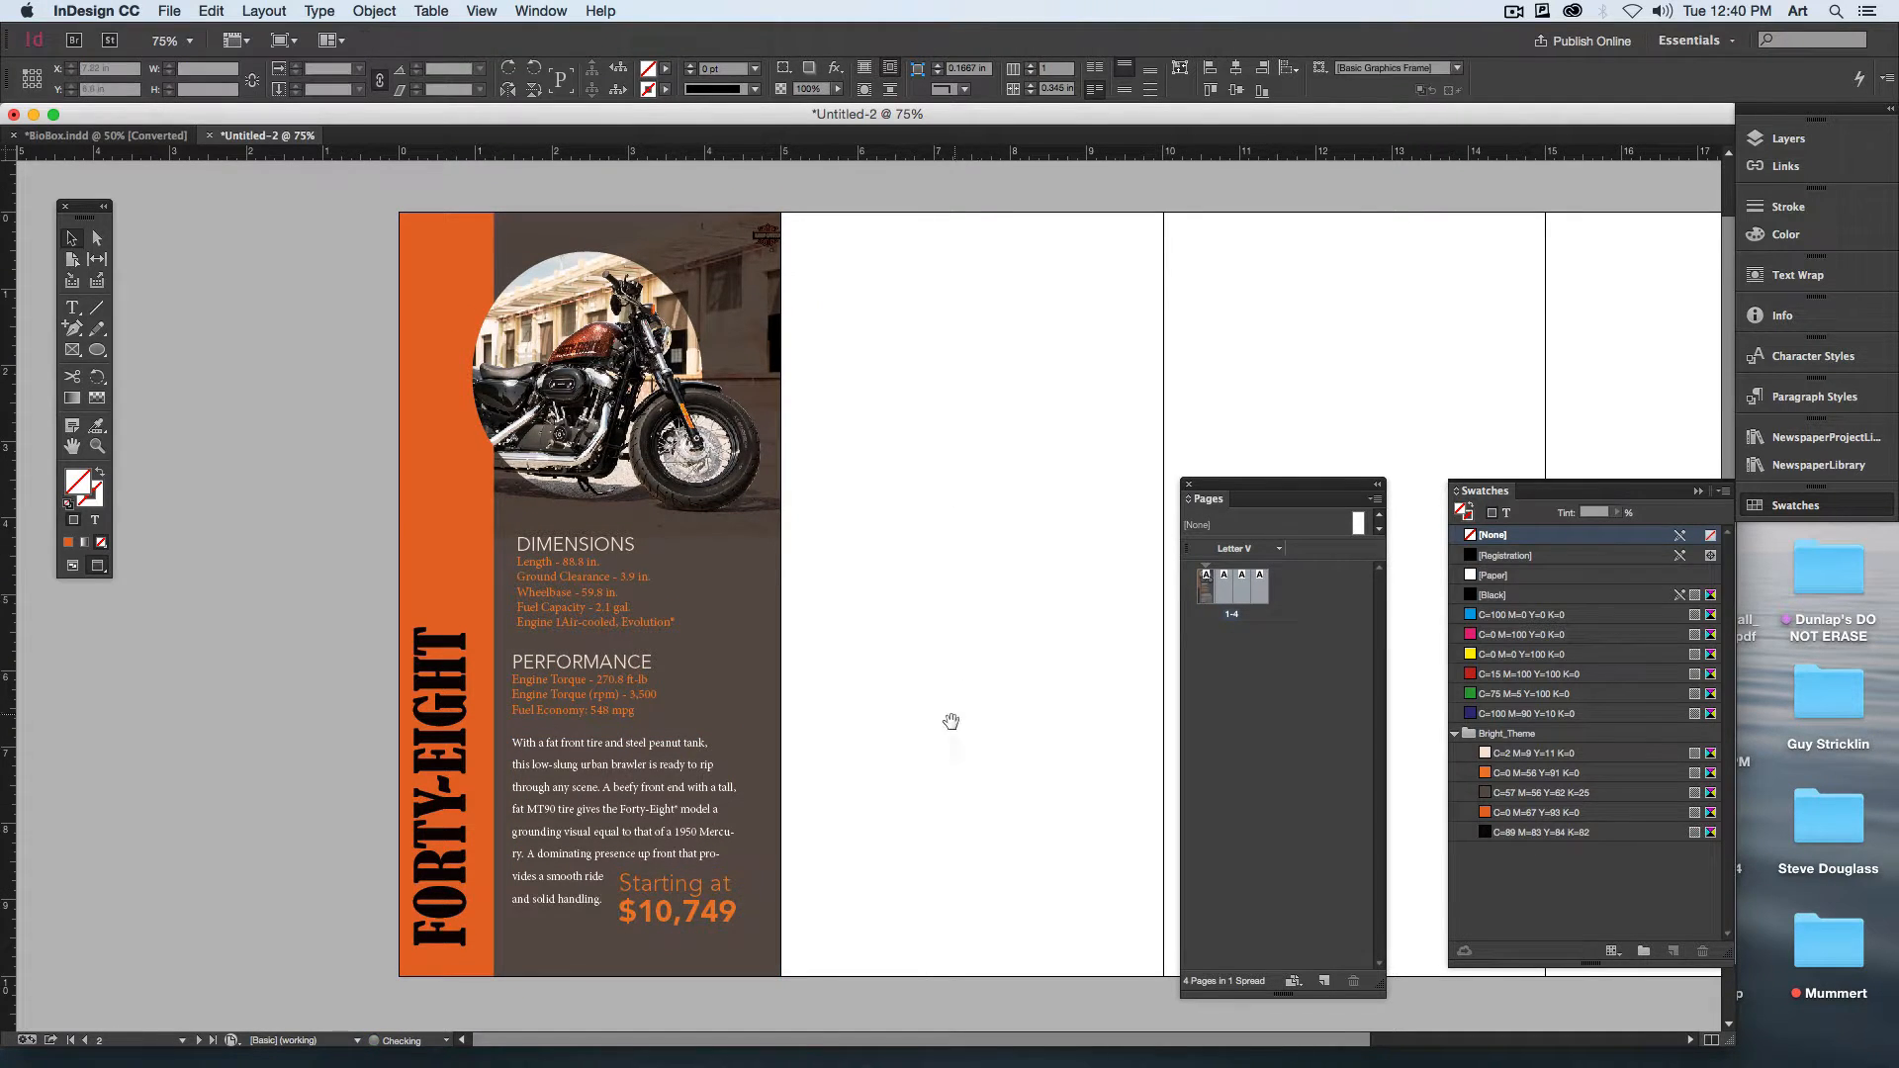
Step: Move the price text up to the description's upper-right corner, just below the PERFORMANCE block
scroll(910, 733, "down", 2)
left_click_drag(680, 872, 680, 739)
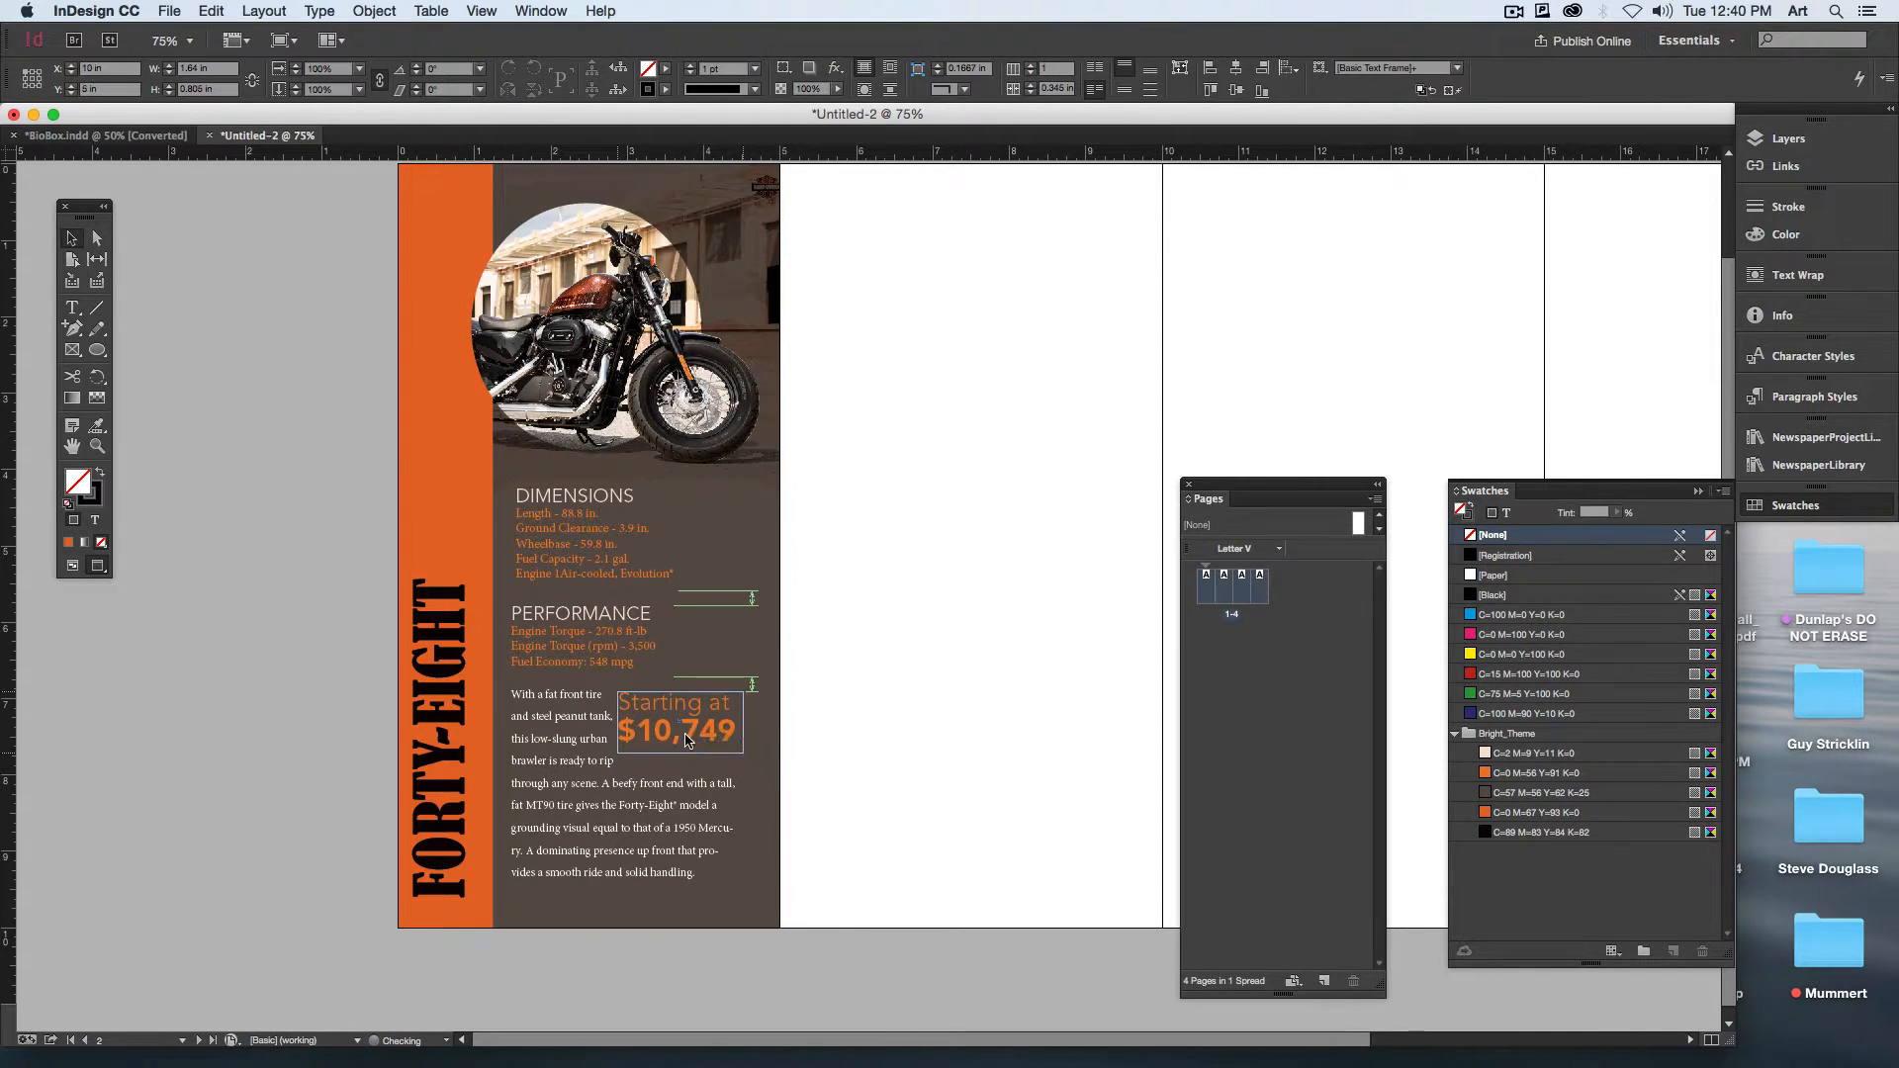
left_click(868, 796)
scroll(870, 791, "up", 1)
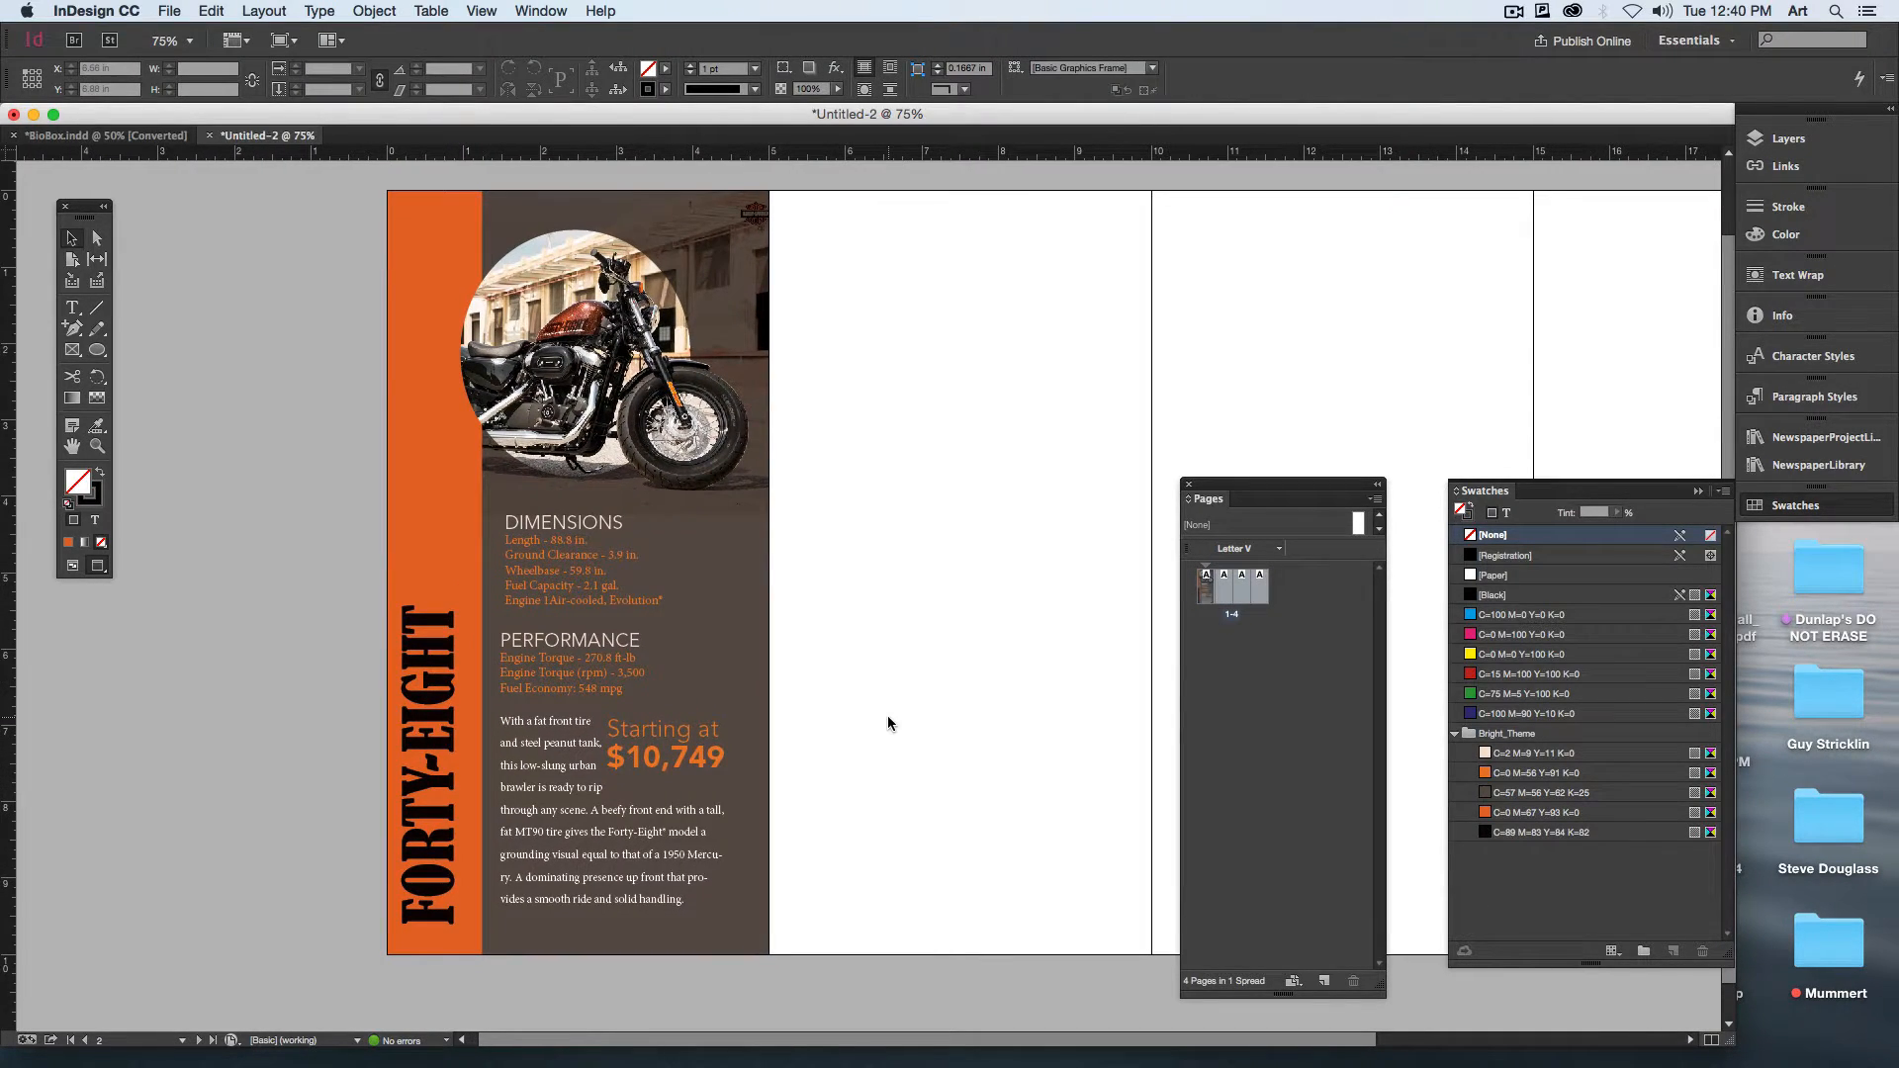
Step: Nudge the FORTY-EIGHT heading right within the orange strip to an X position of about 0.25 in
left_click(443, 711)
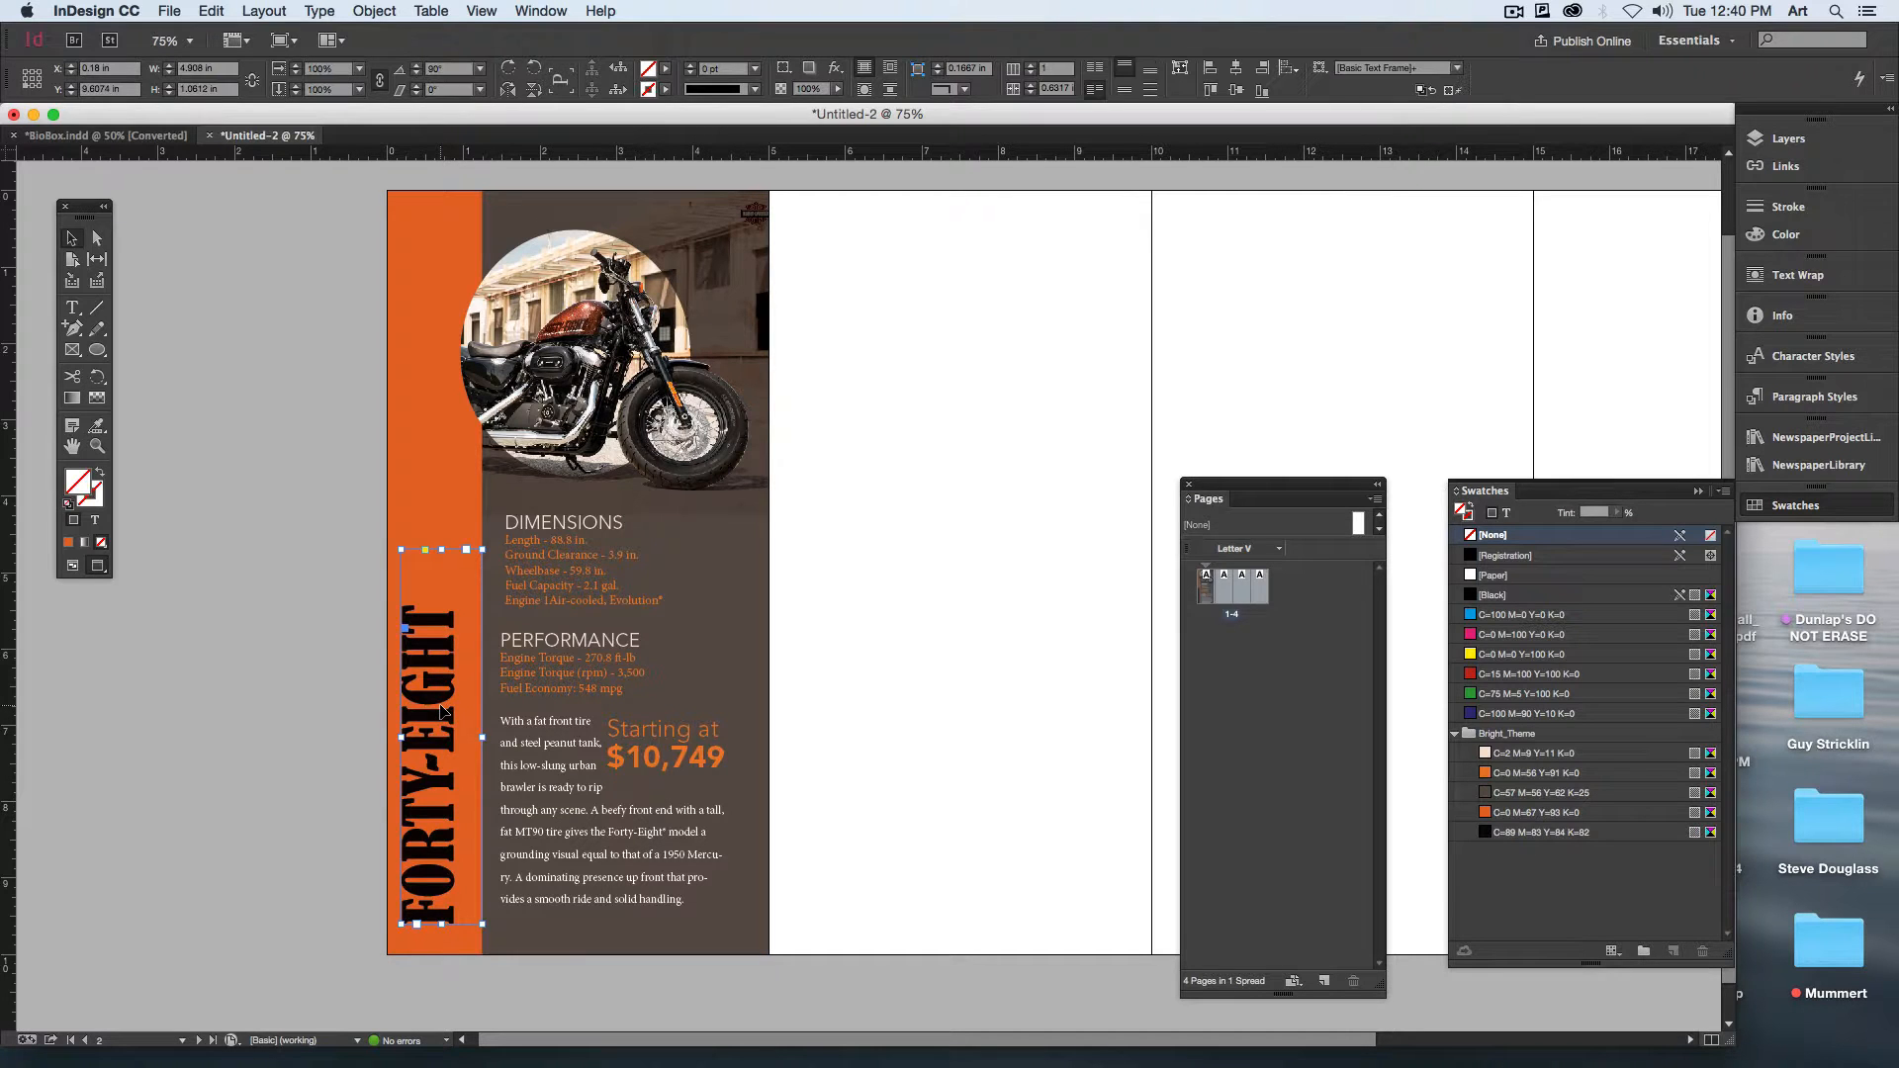
key("Right")
key("Right")
key("Right")
key("Right")
key("Right")
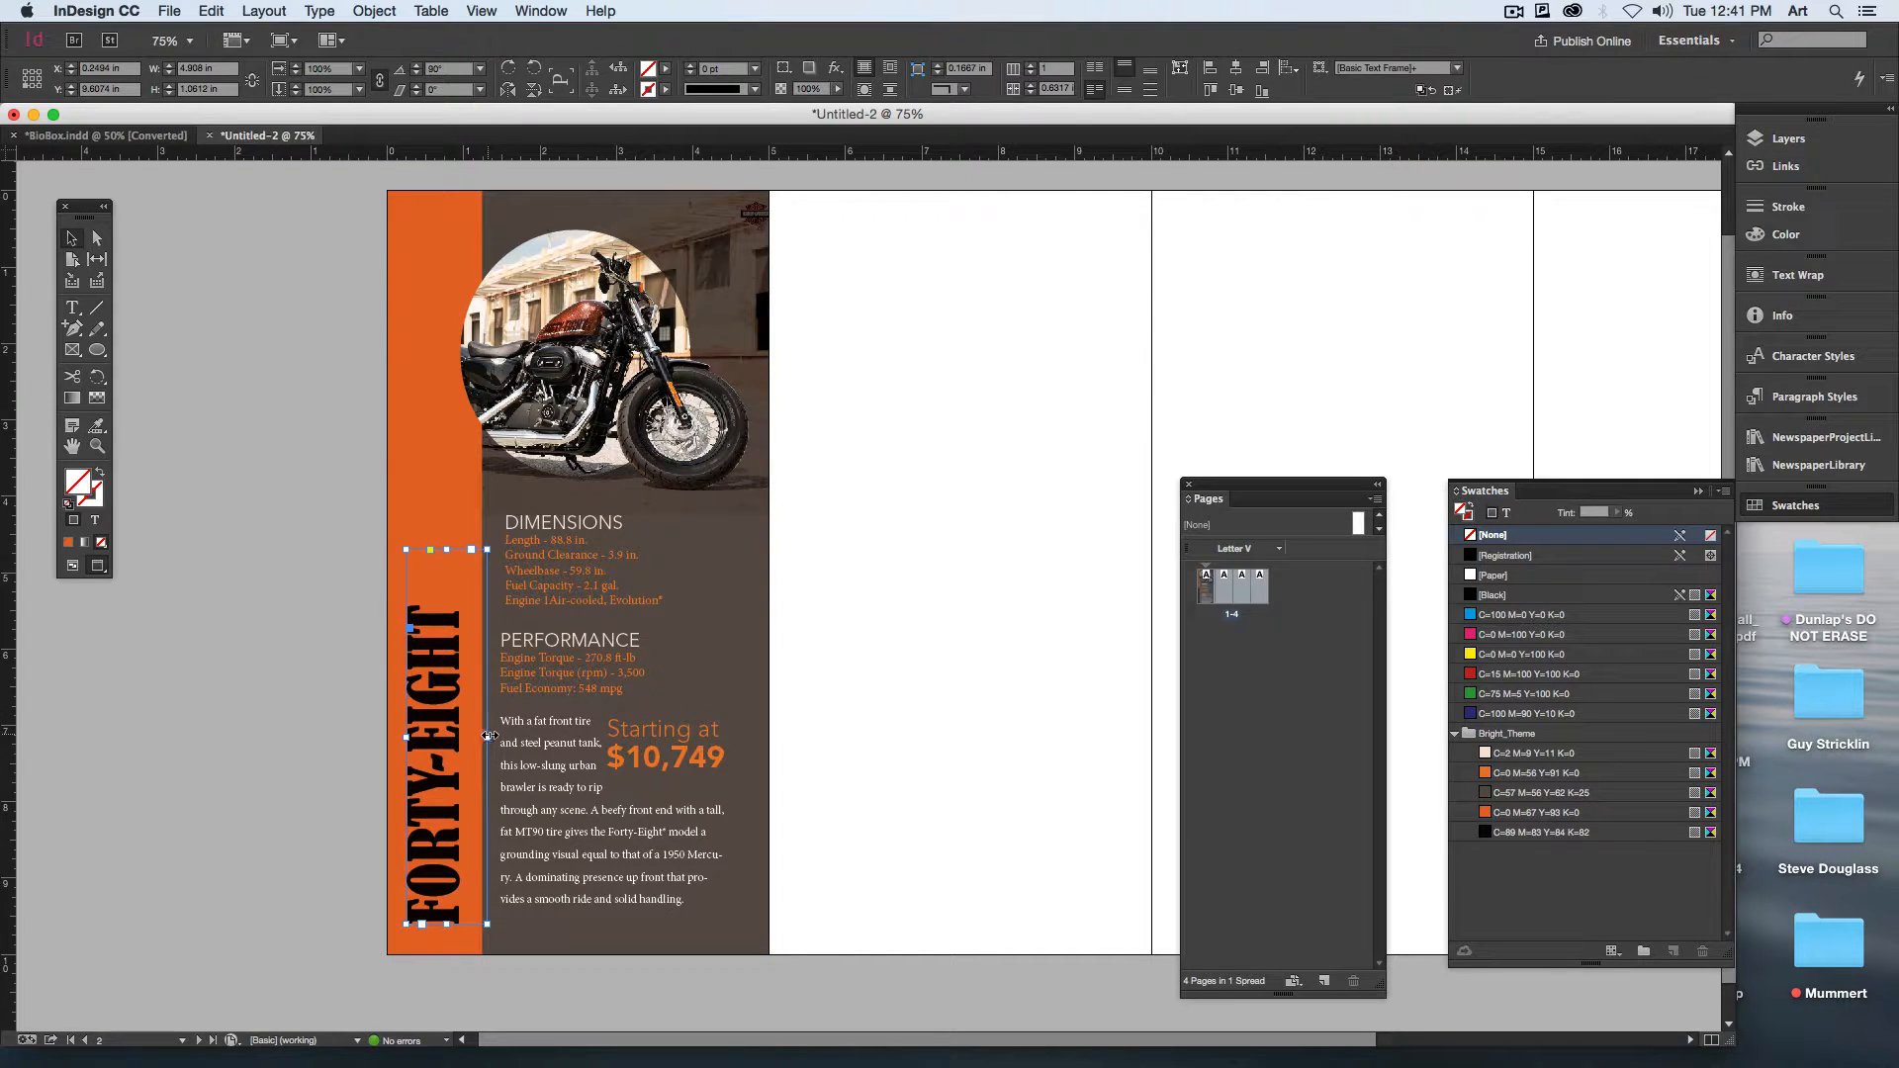
left_click(317, 792)
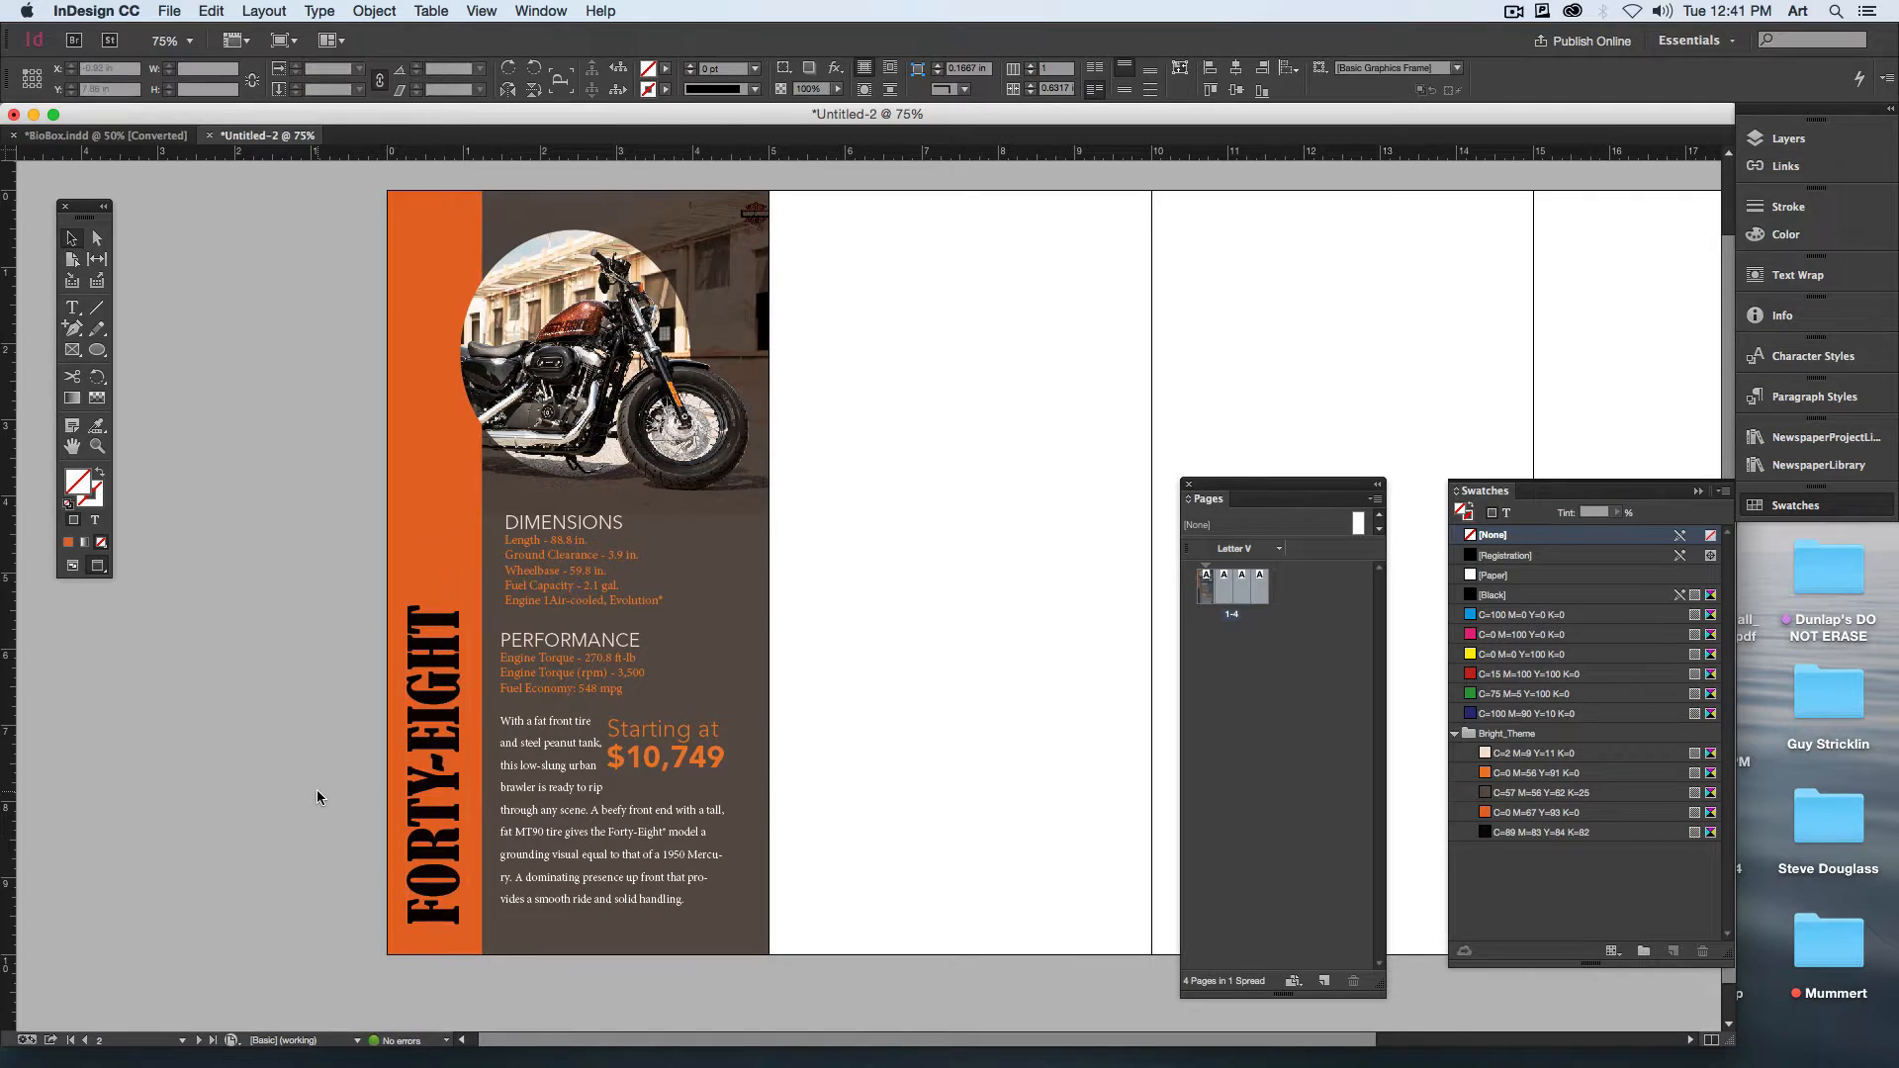
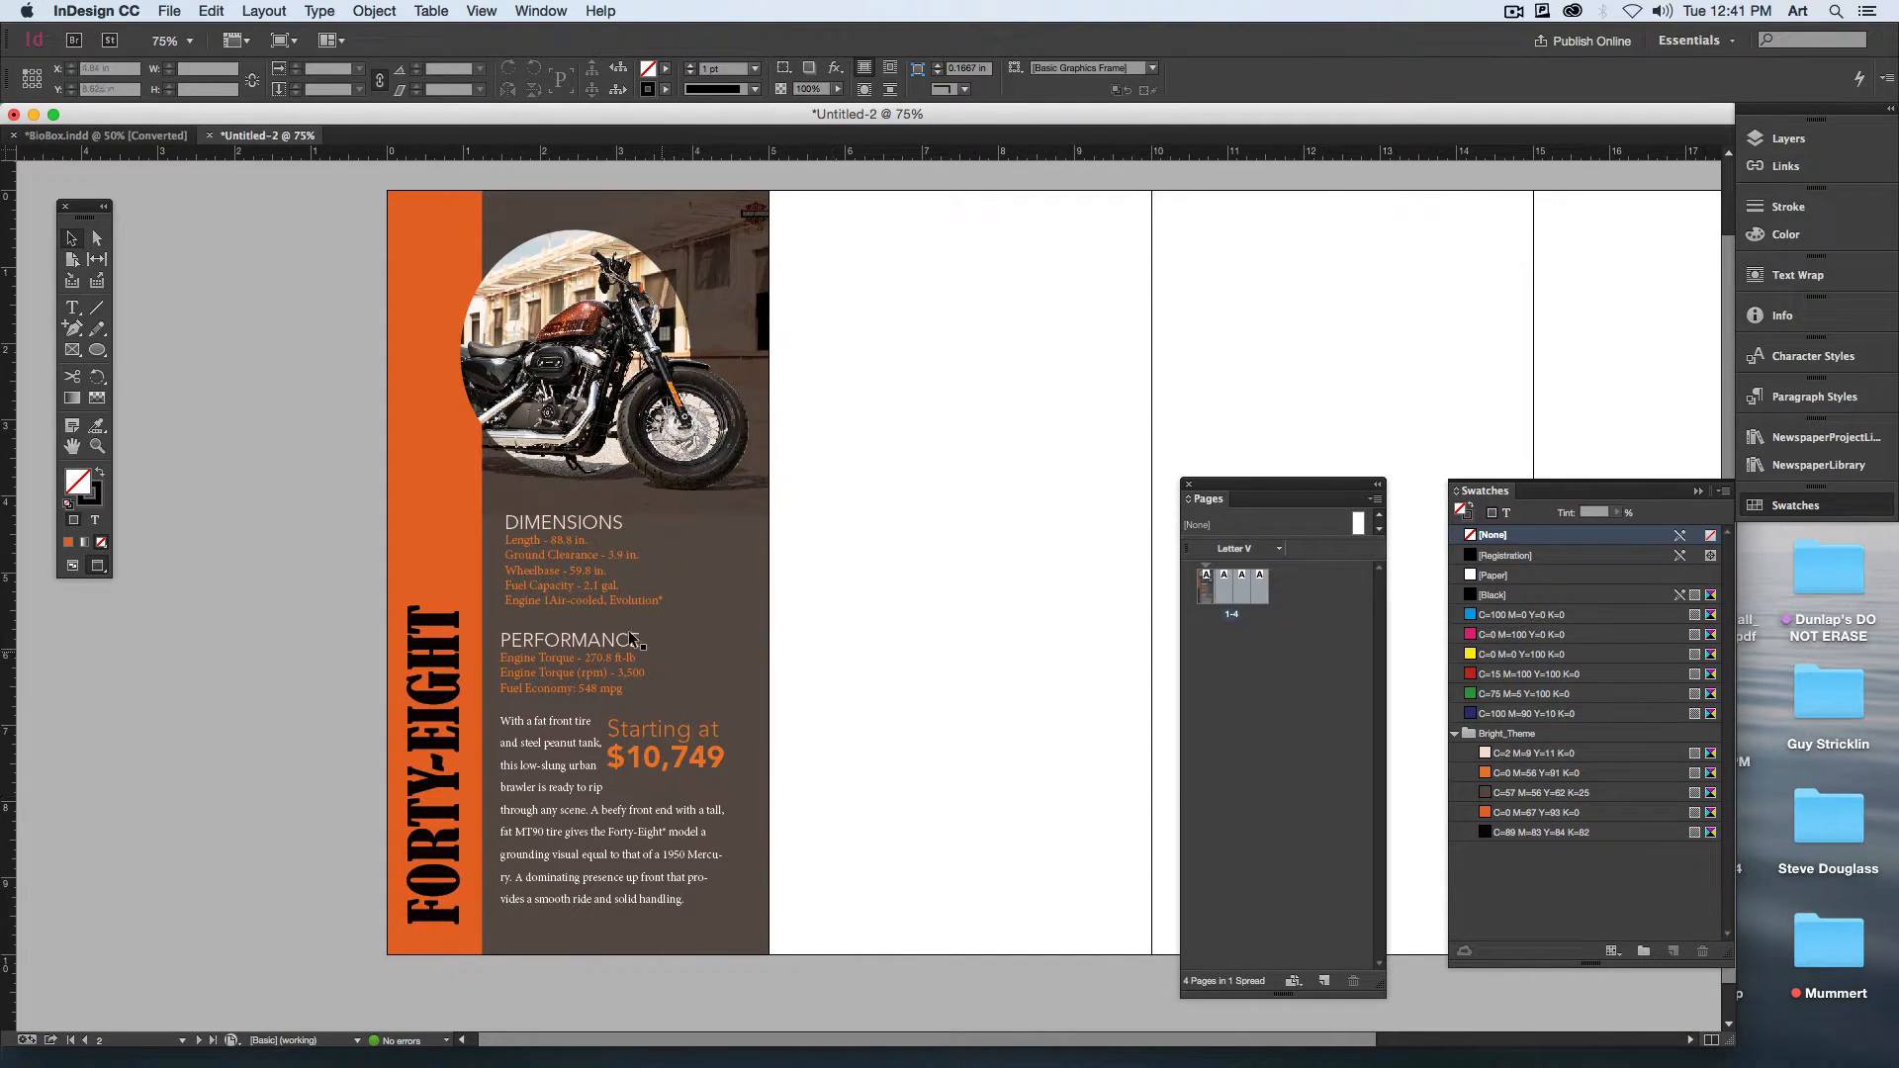
Step: Nudge the DIMENSIONS block slightly left to line up with the PERFORMANCE block
left_click(582, 590)
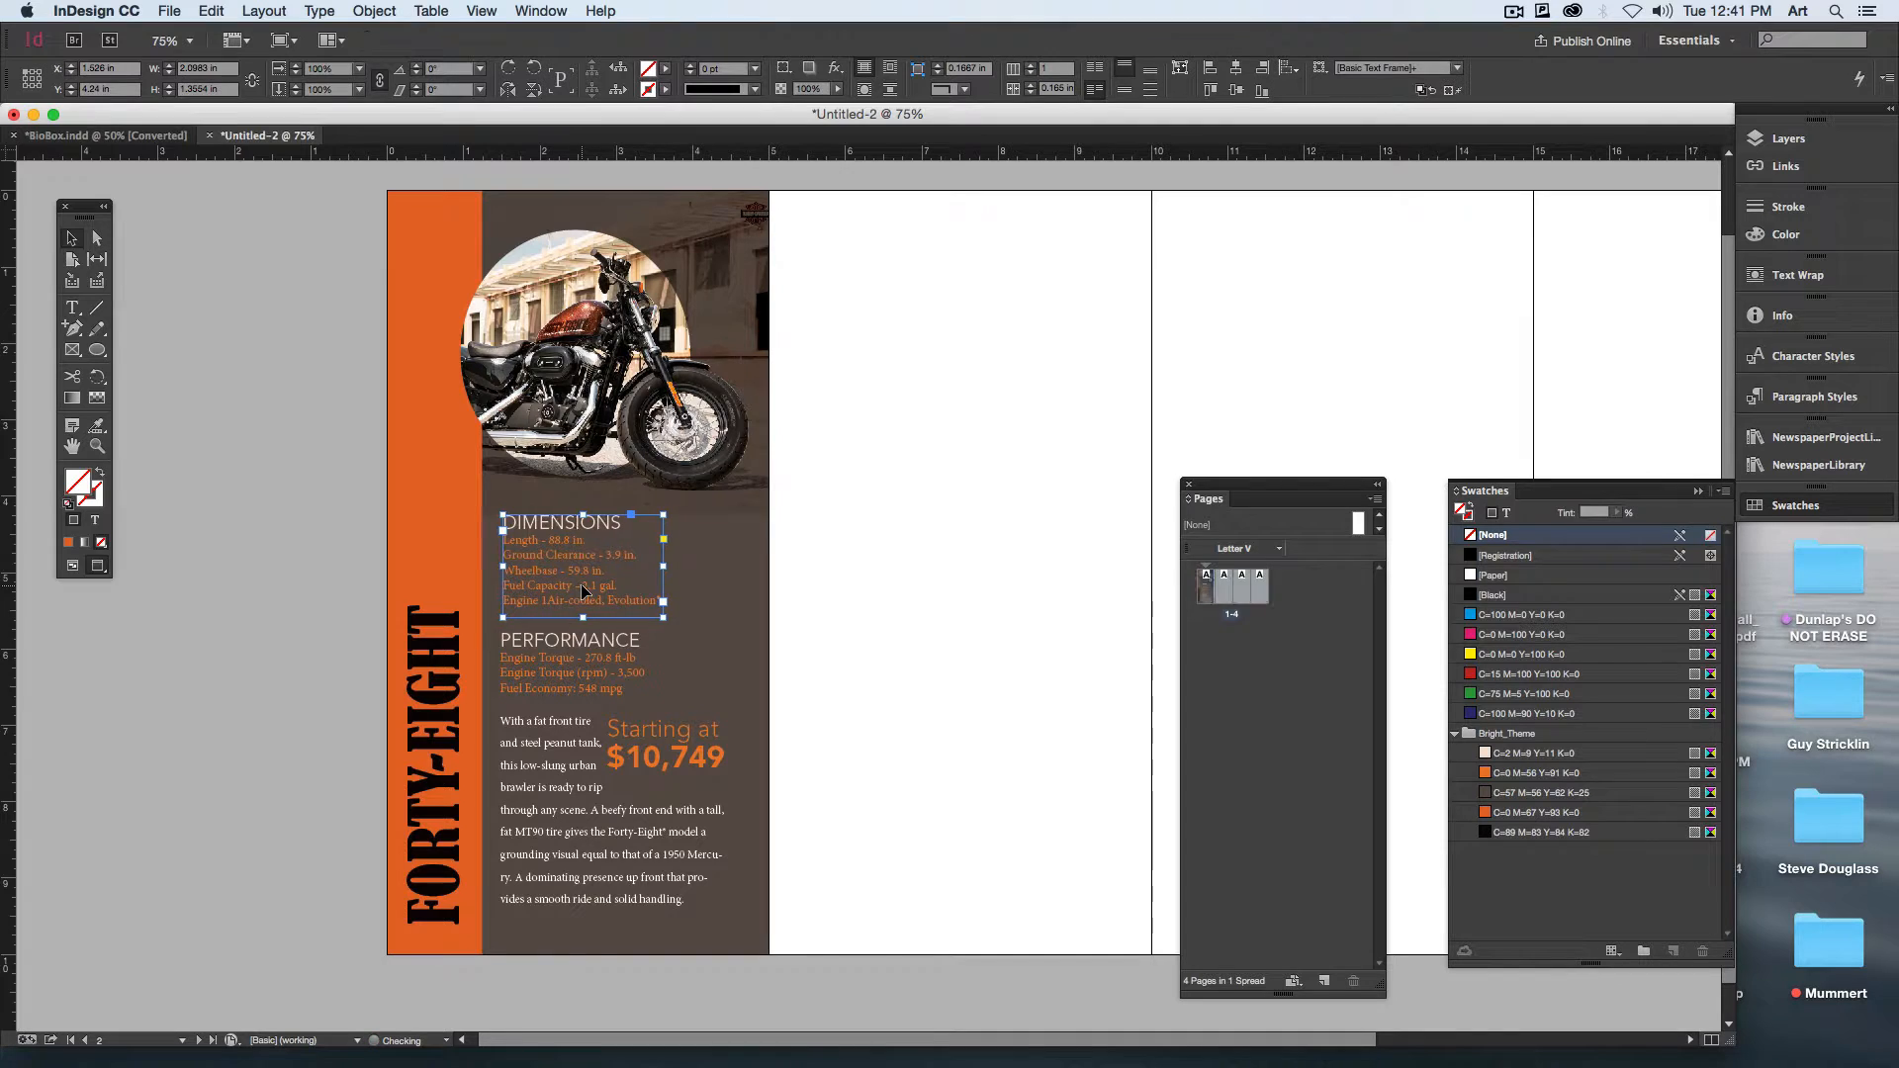
left_click(891, 699)
Step: Enlarge the FORTY-EIGHT heading to 65.48 pt and move it up along the orange strip
key("t")
left_click(409, 737)
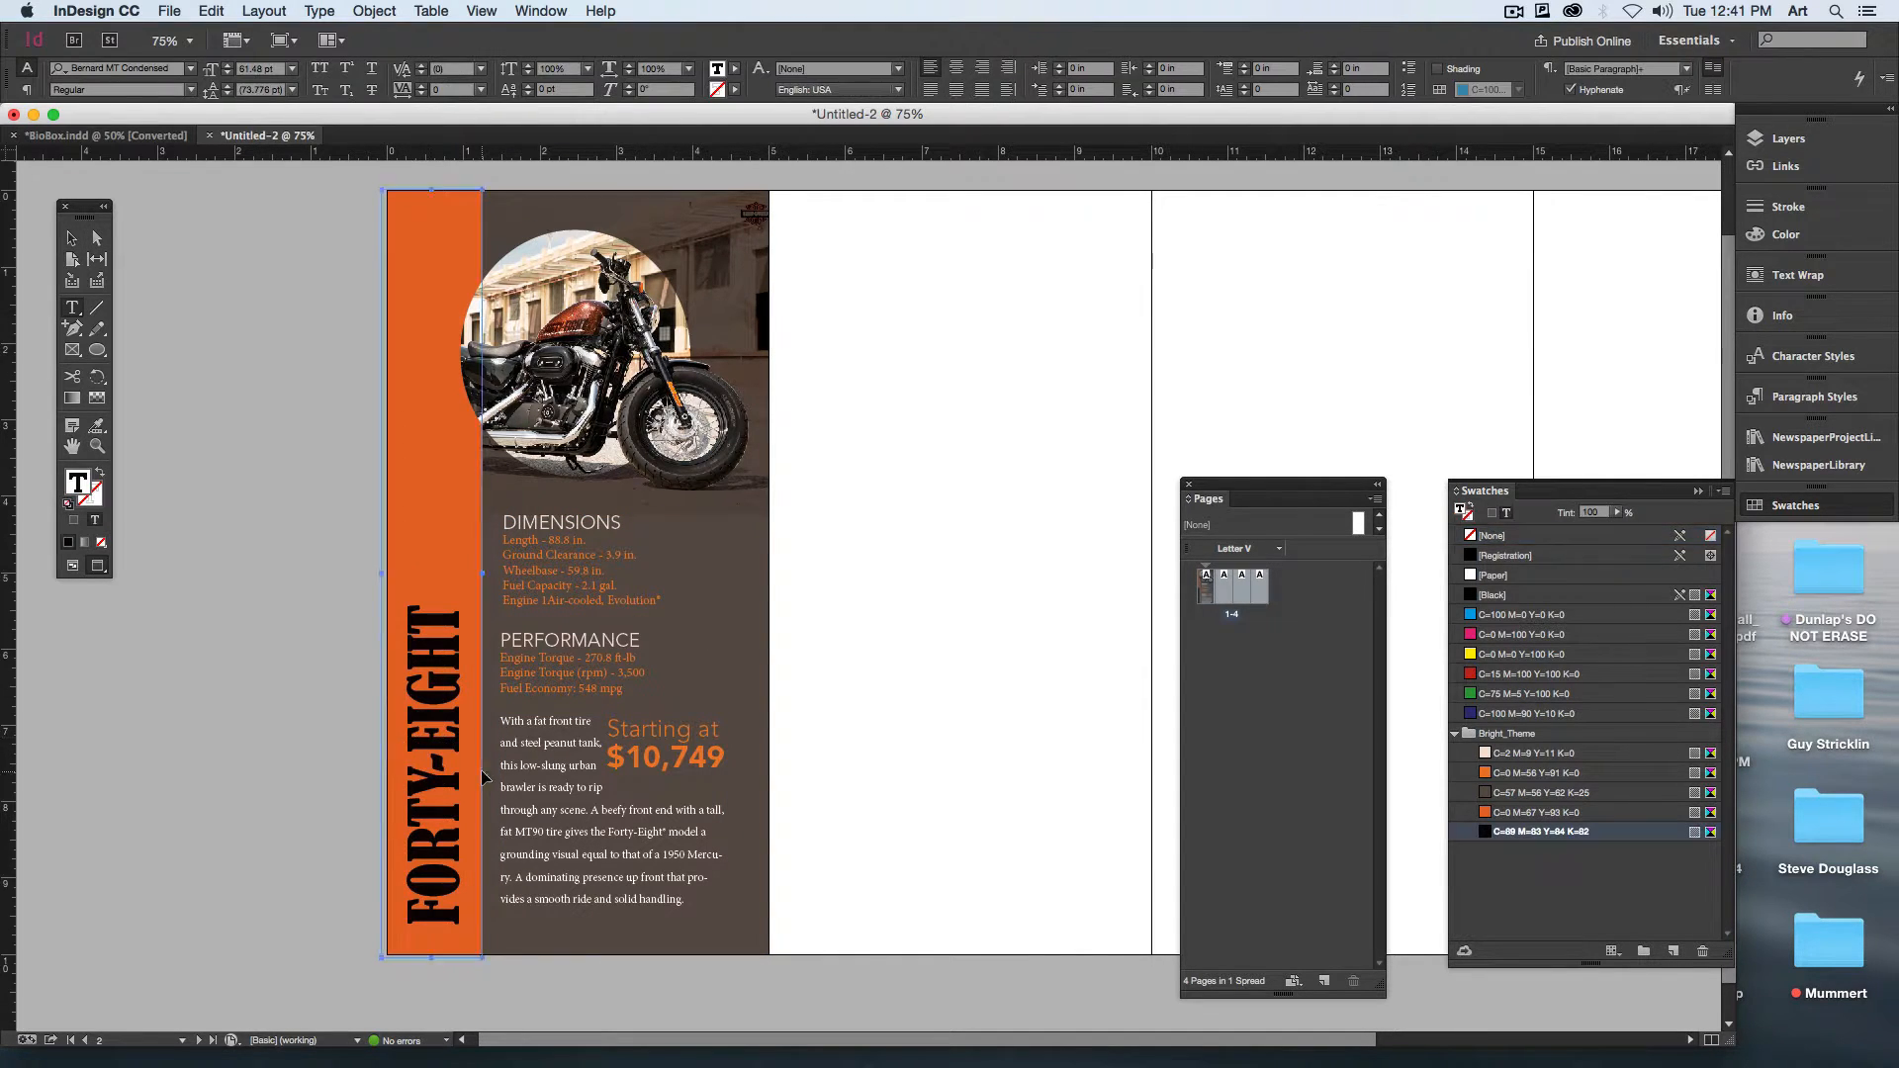
key("super+a")
key("super+shift+period")
key("super+shift+period")
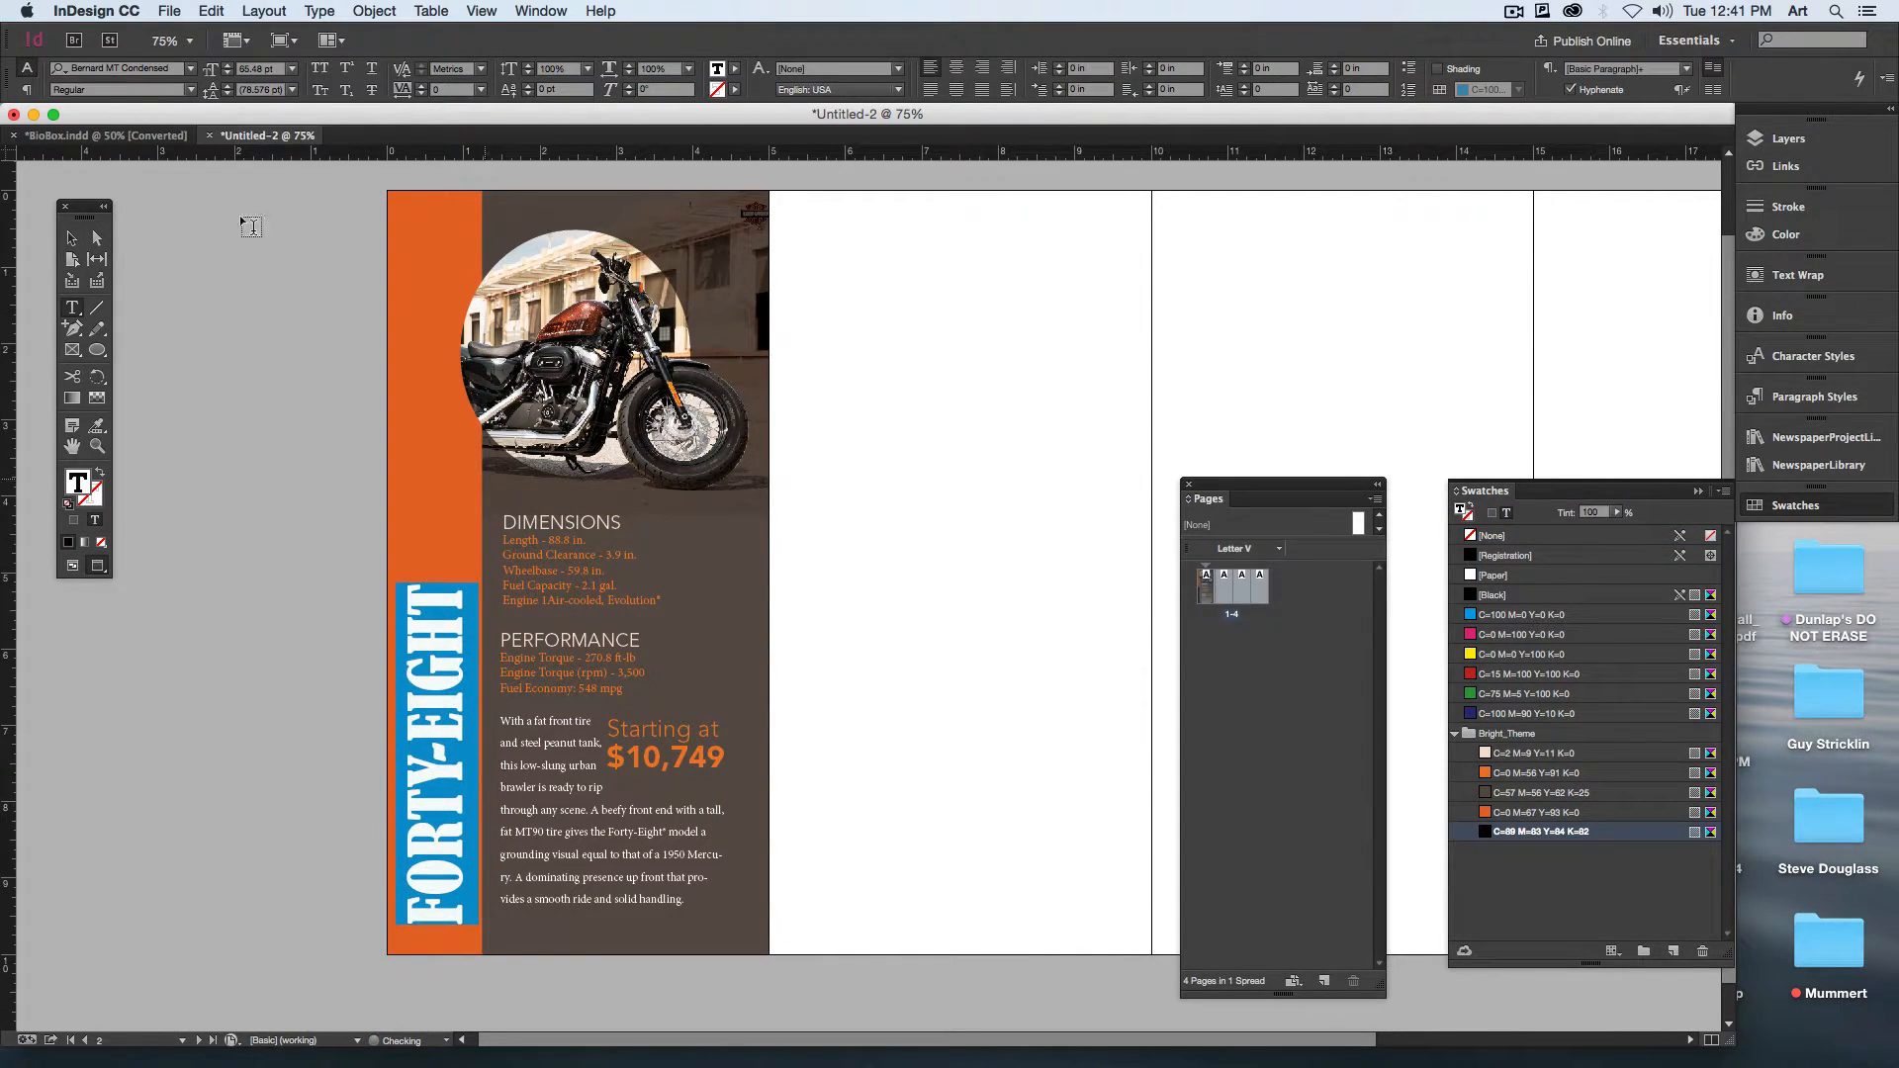
key("Escape")
left_click(201, 343)
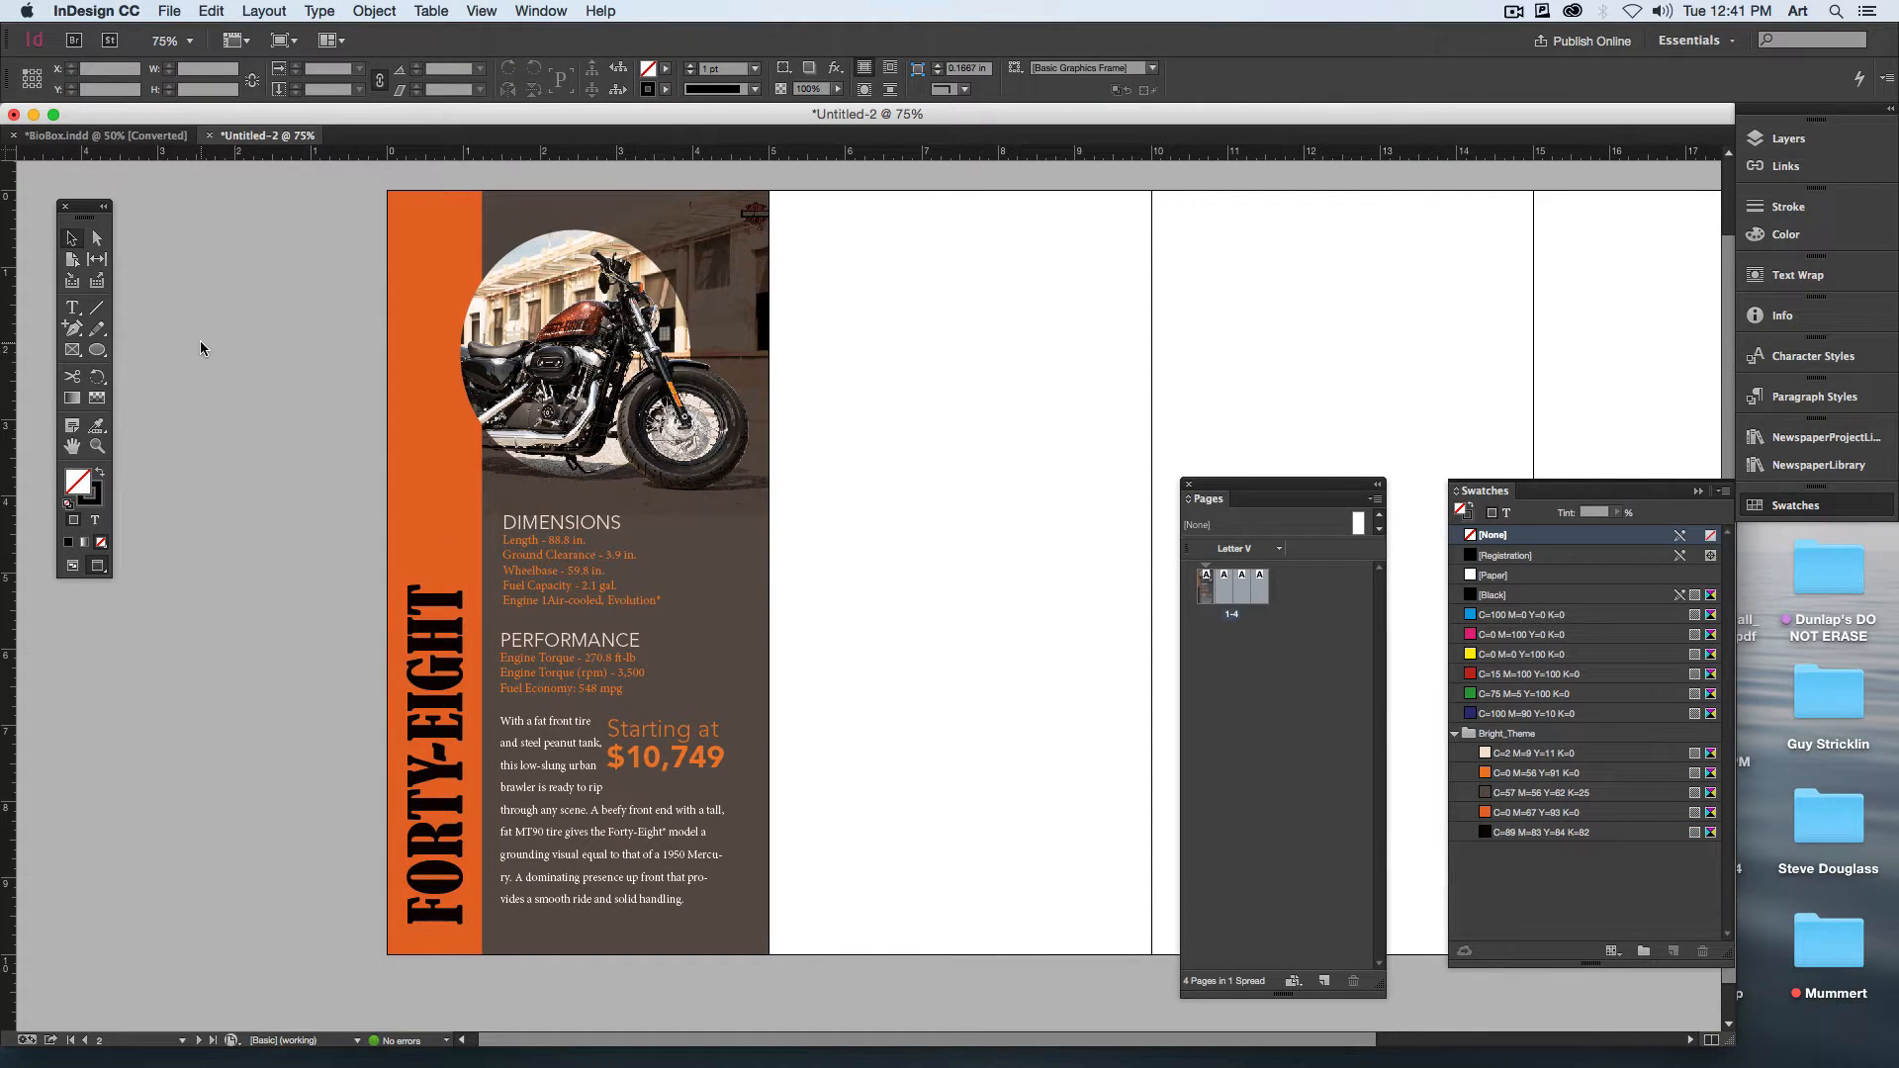
left_click_drag(451, 714, 449, 675)
left_click(311, 643)
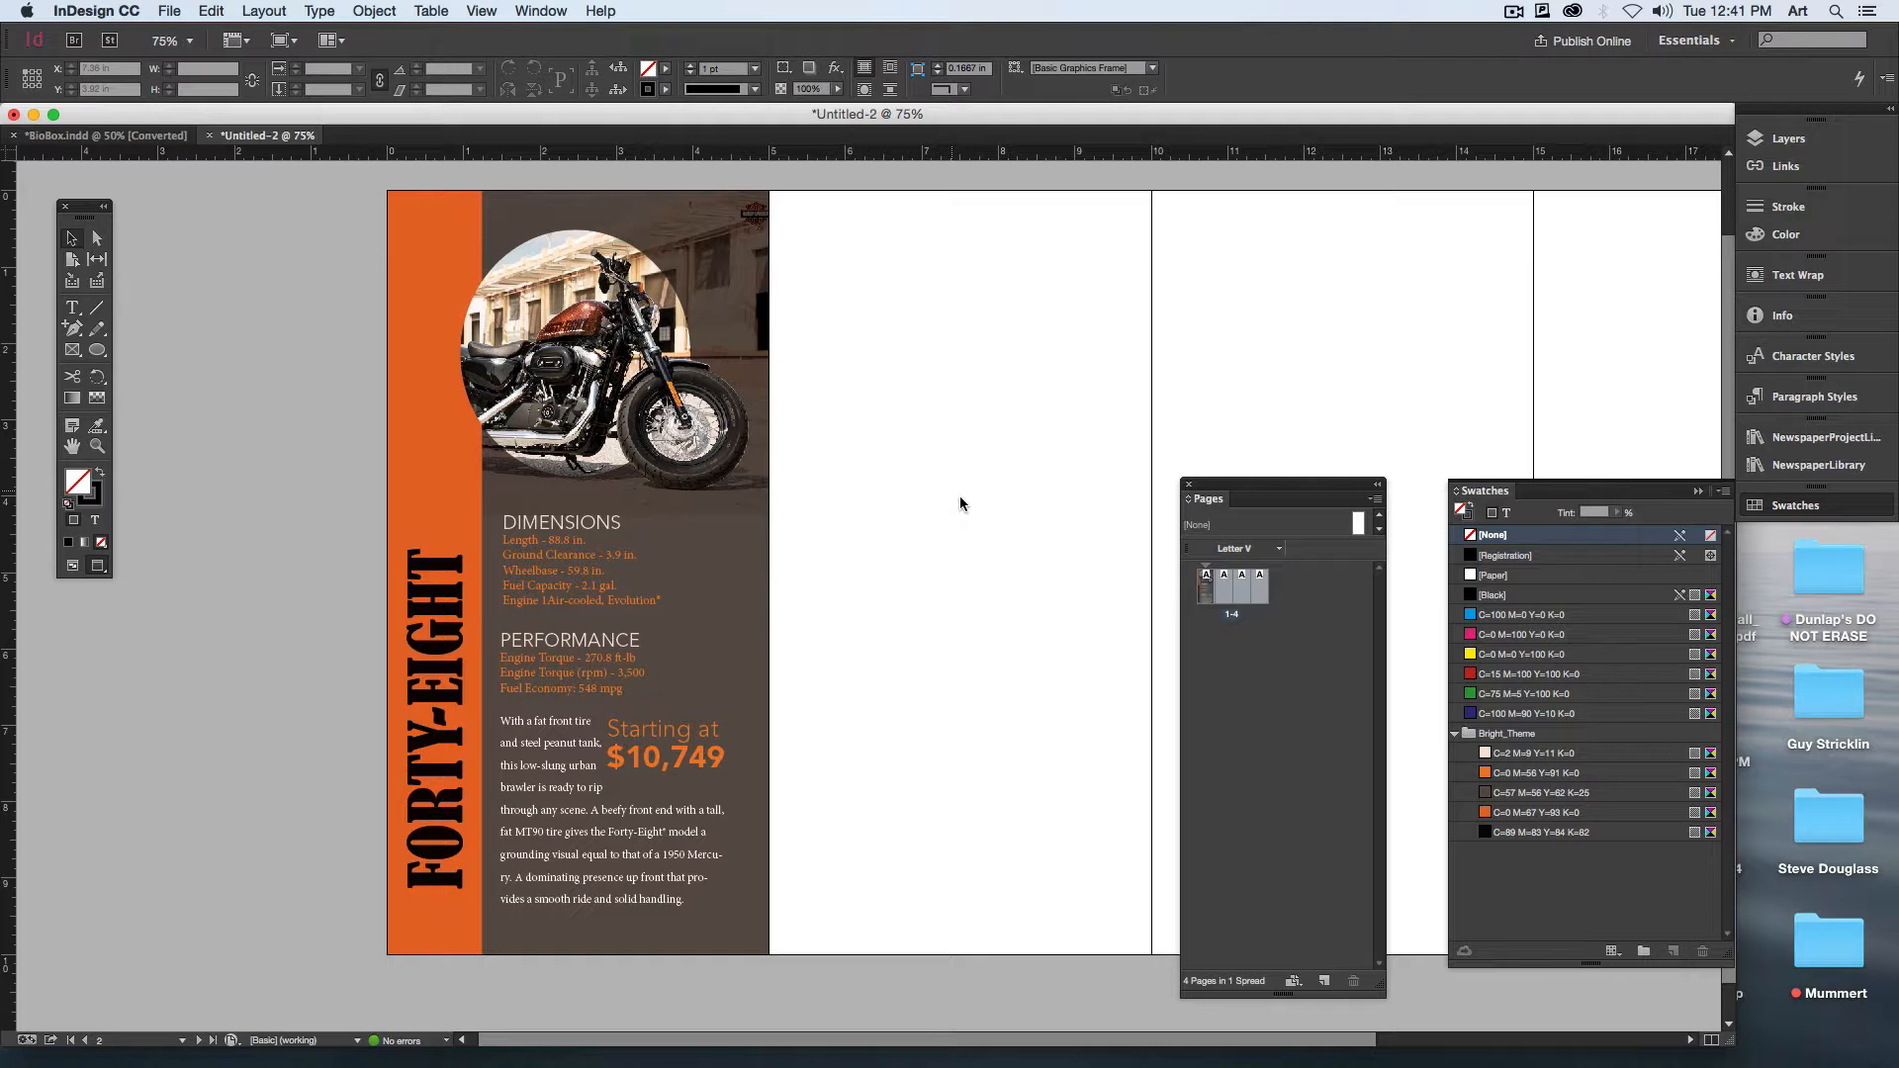
Step: Select all bio box objects on the first page and duplicate them onto the second page, edge to edge with the original
left_click_drag(959, 496, 839, 499)
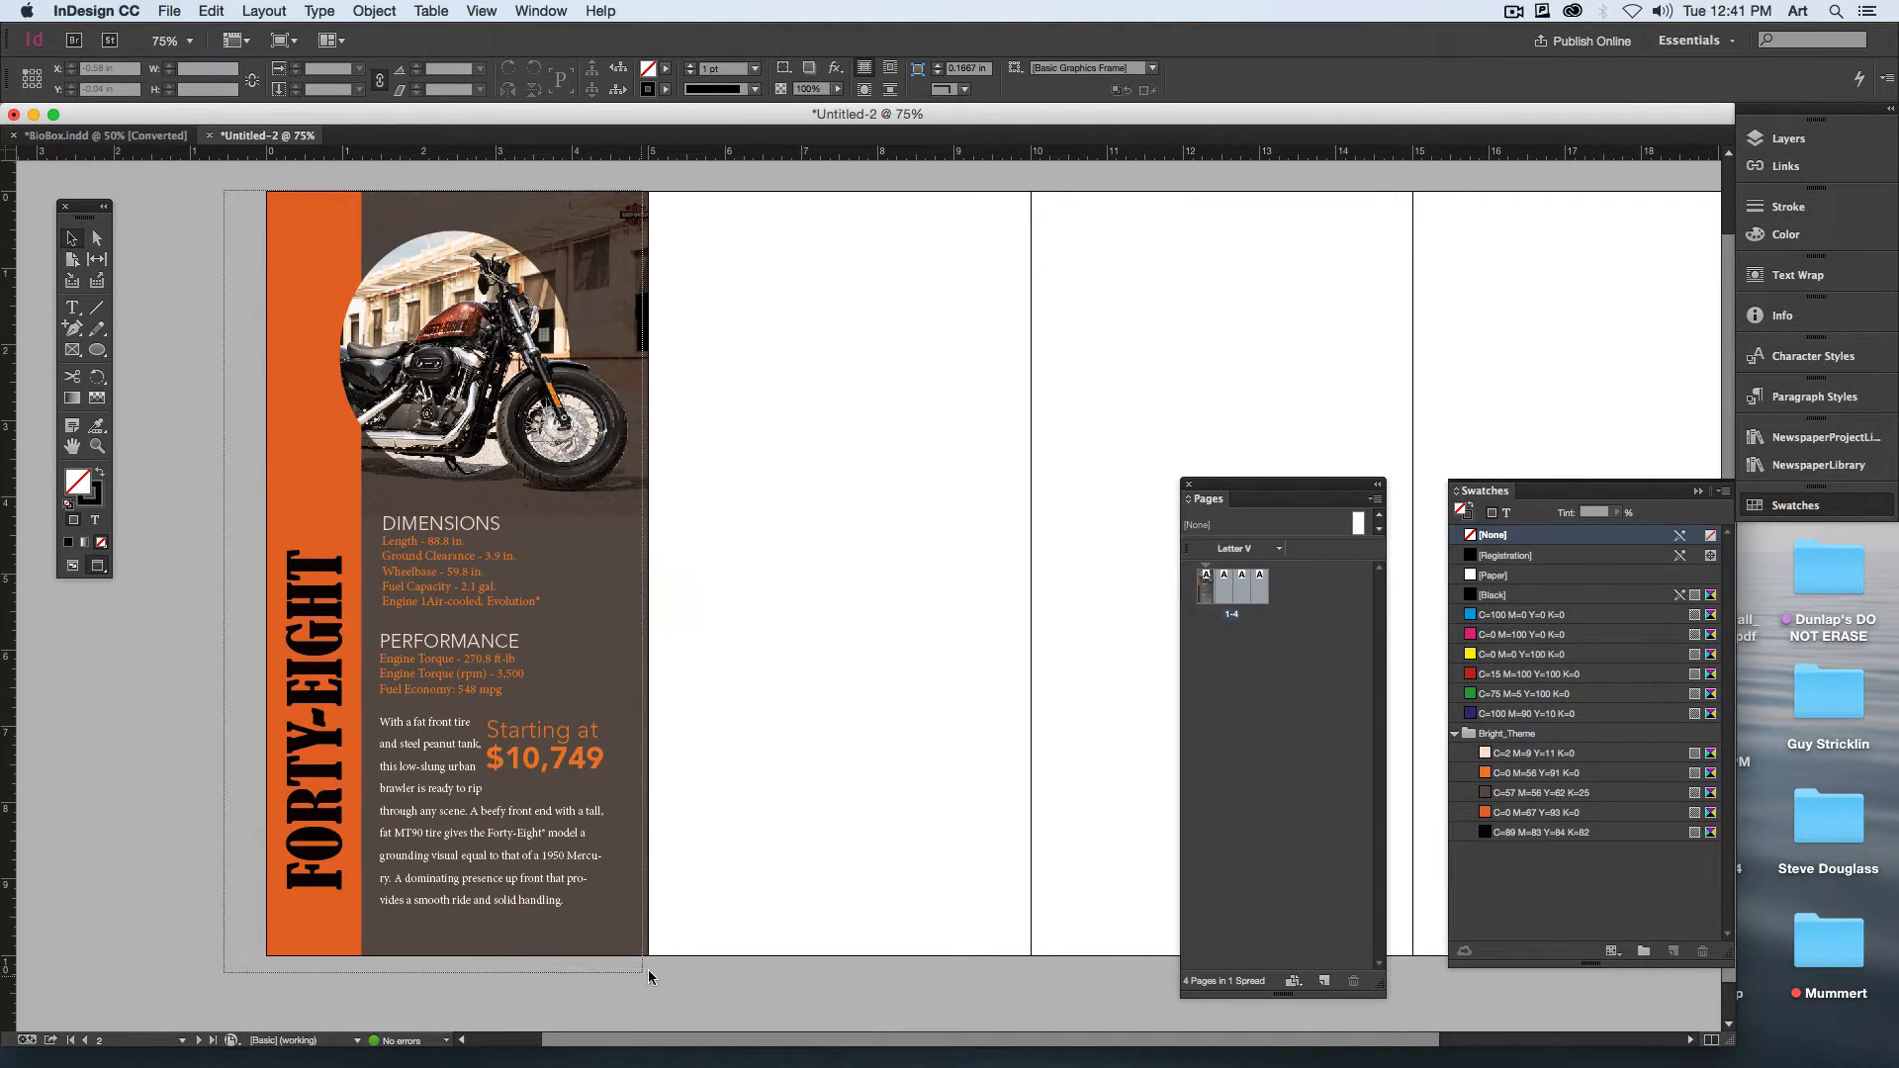
left_click(296, 419)
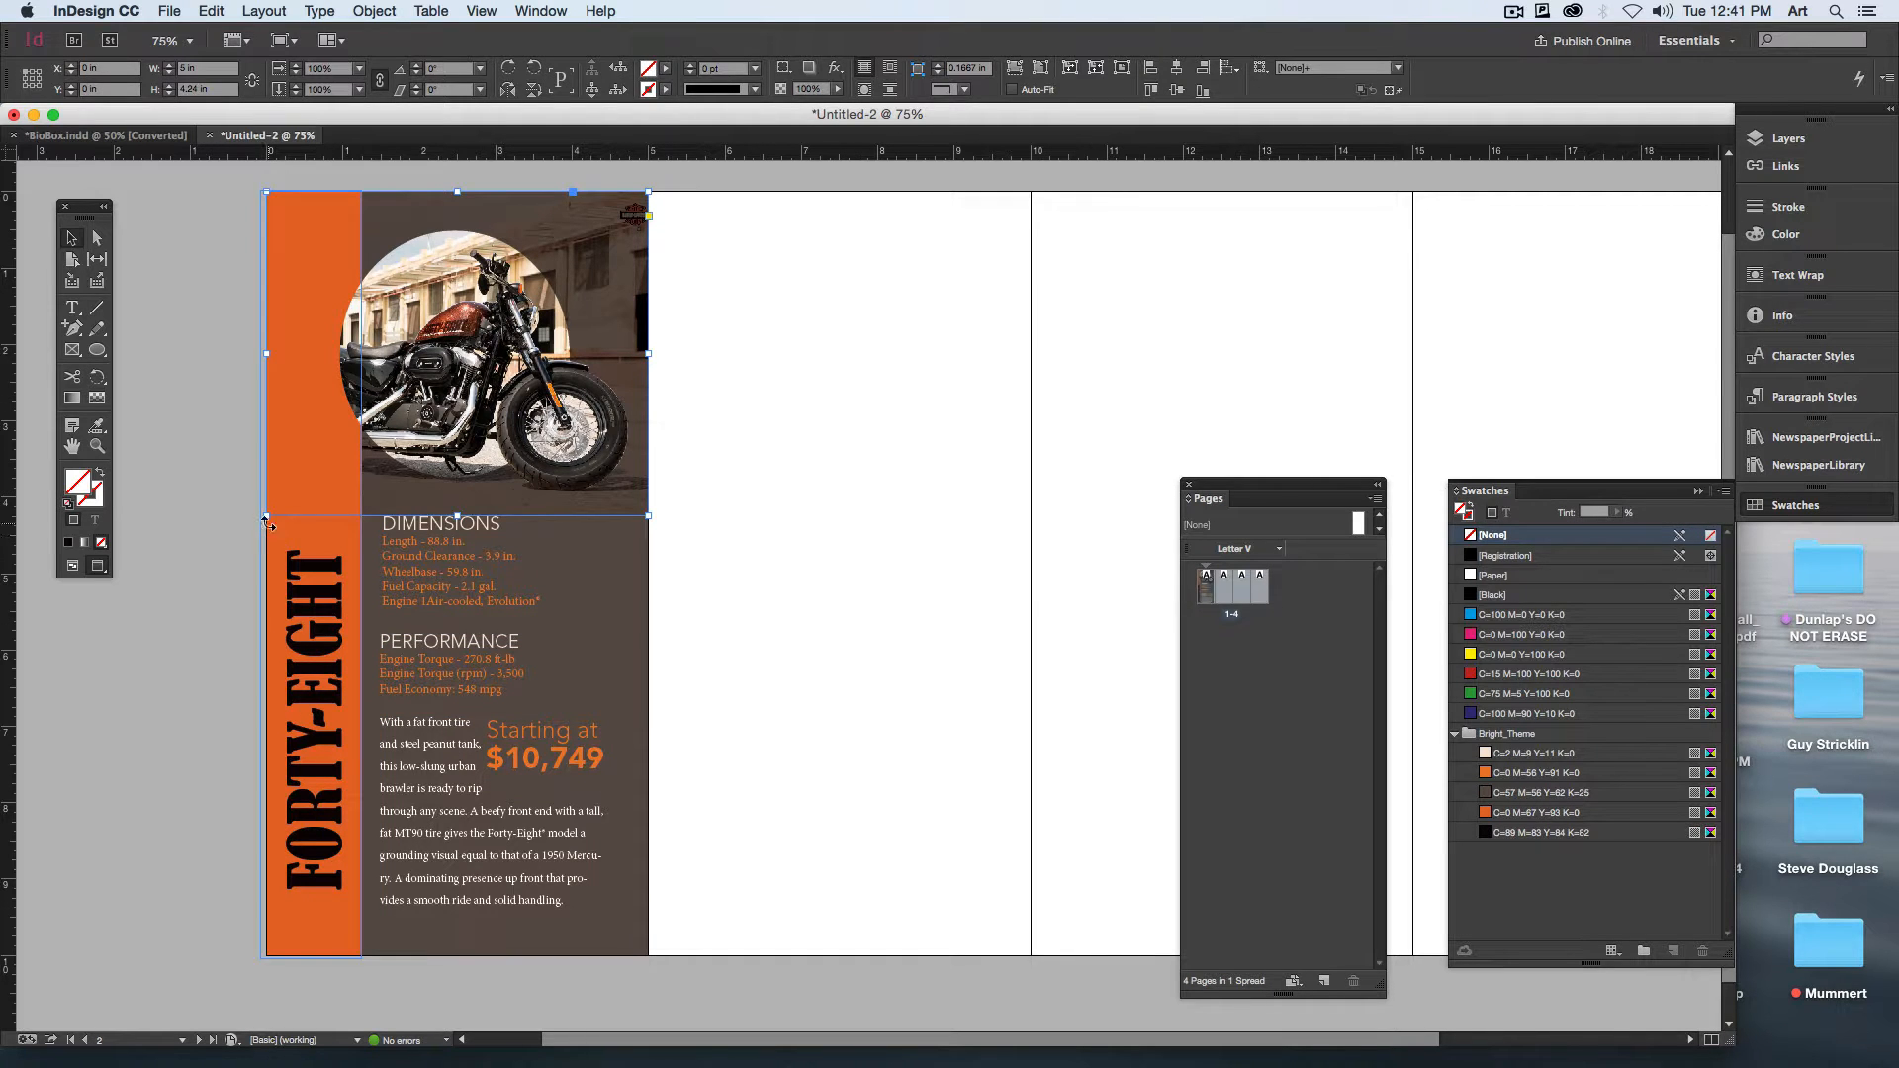
left_click(269, 554)
left_click_drag(267, 576, 267, 576)
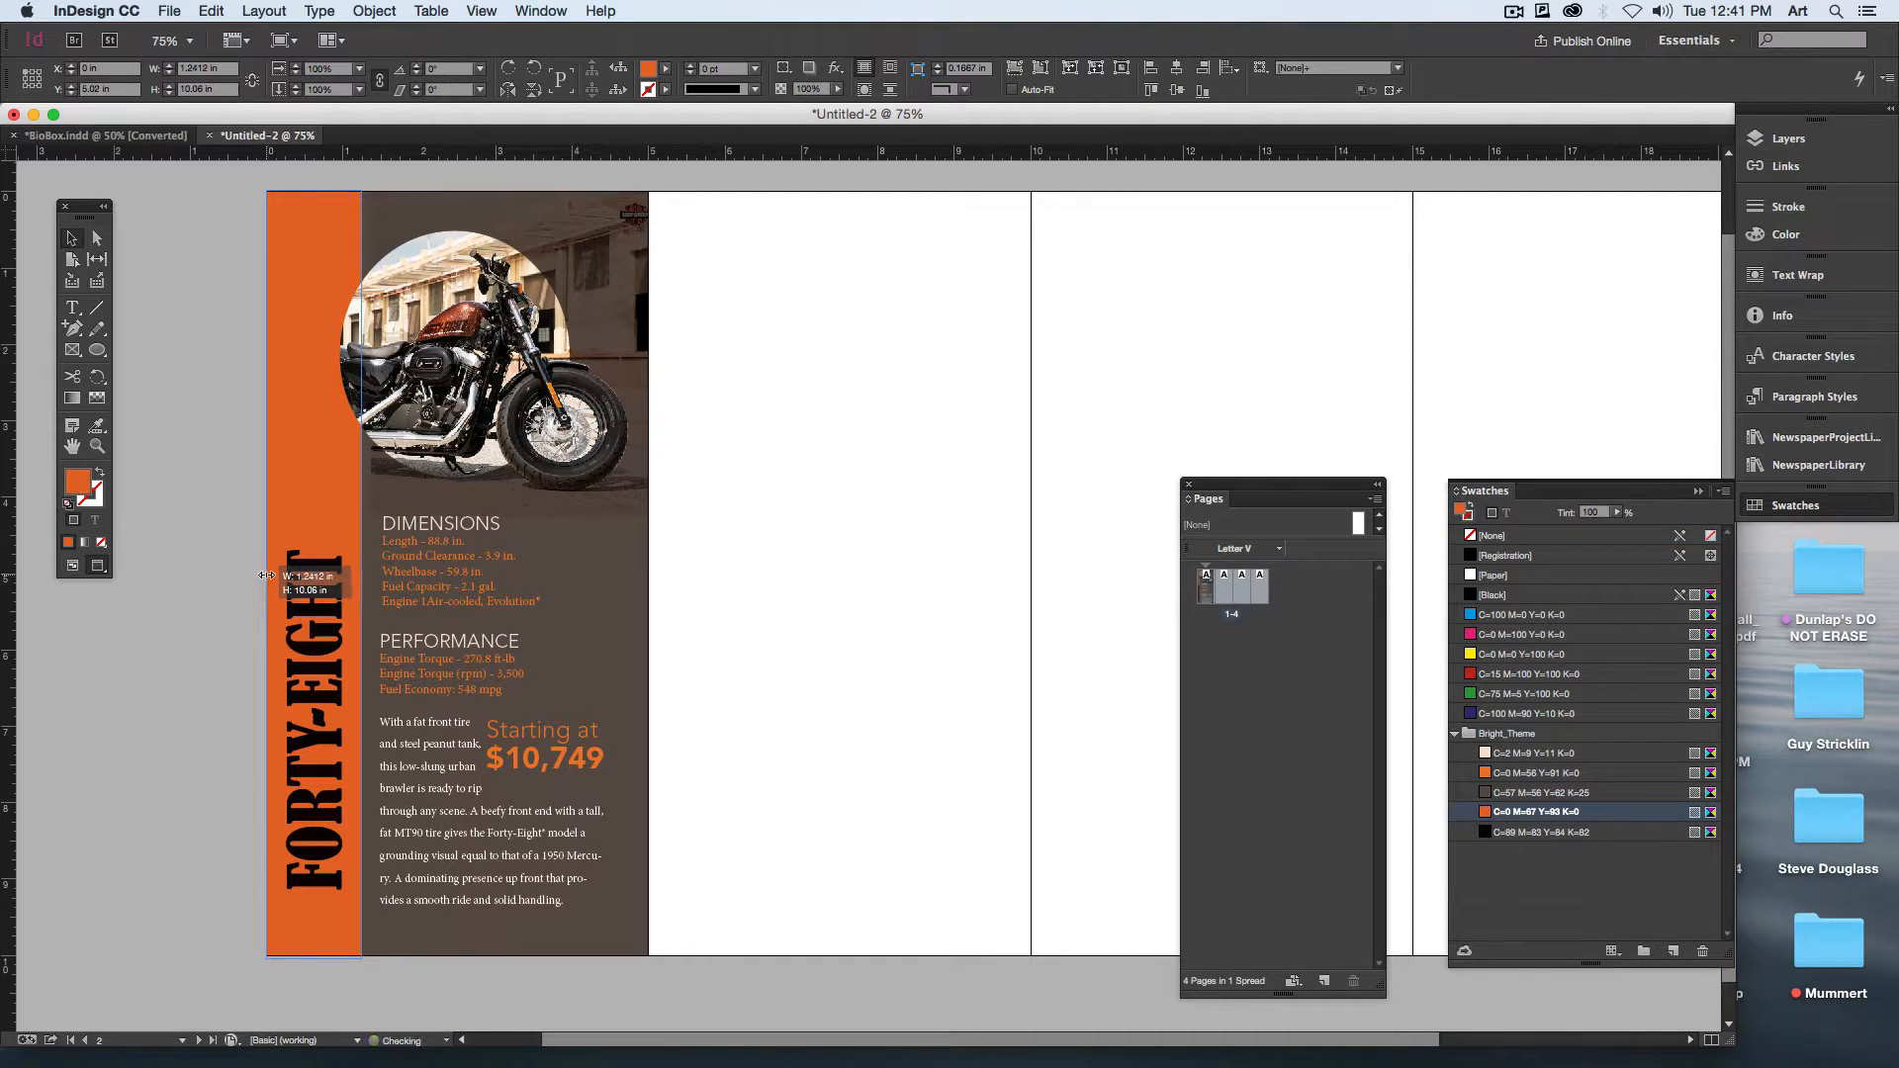
left_click(212, 276)
key("w")
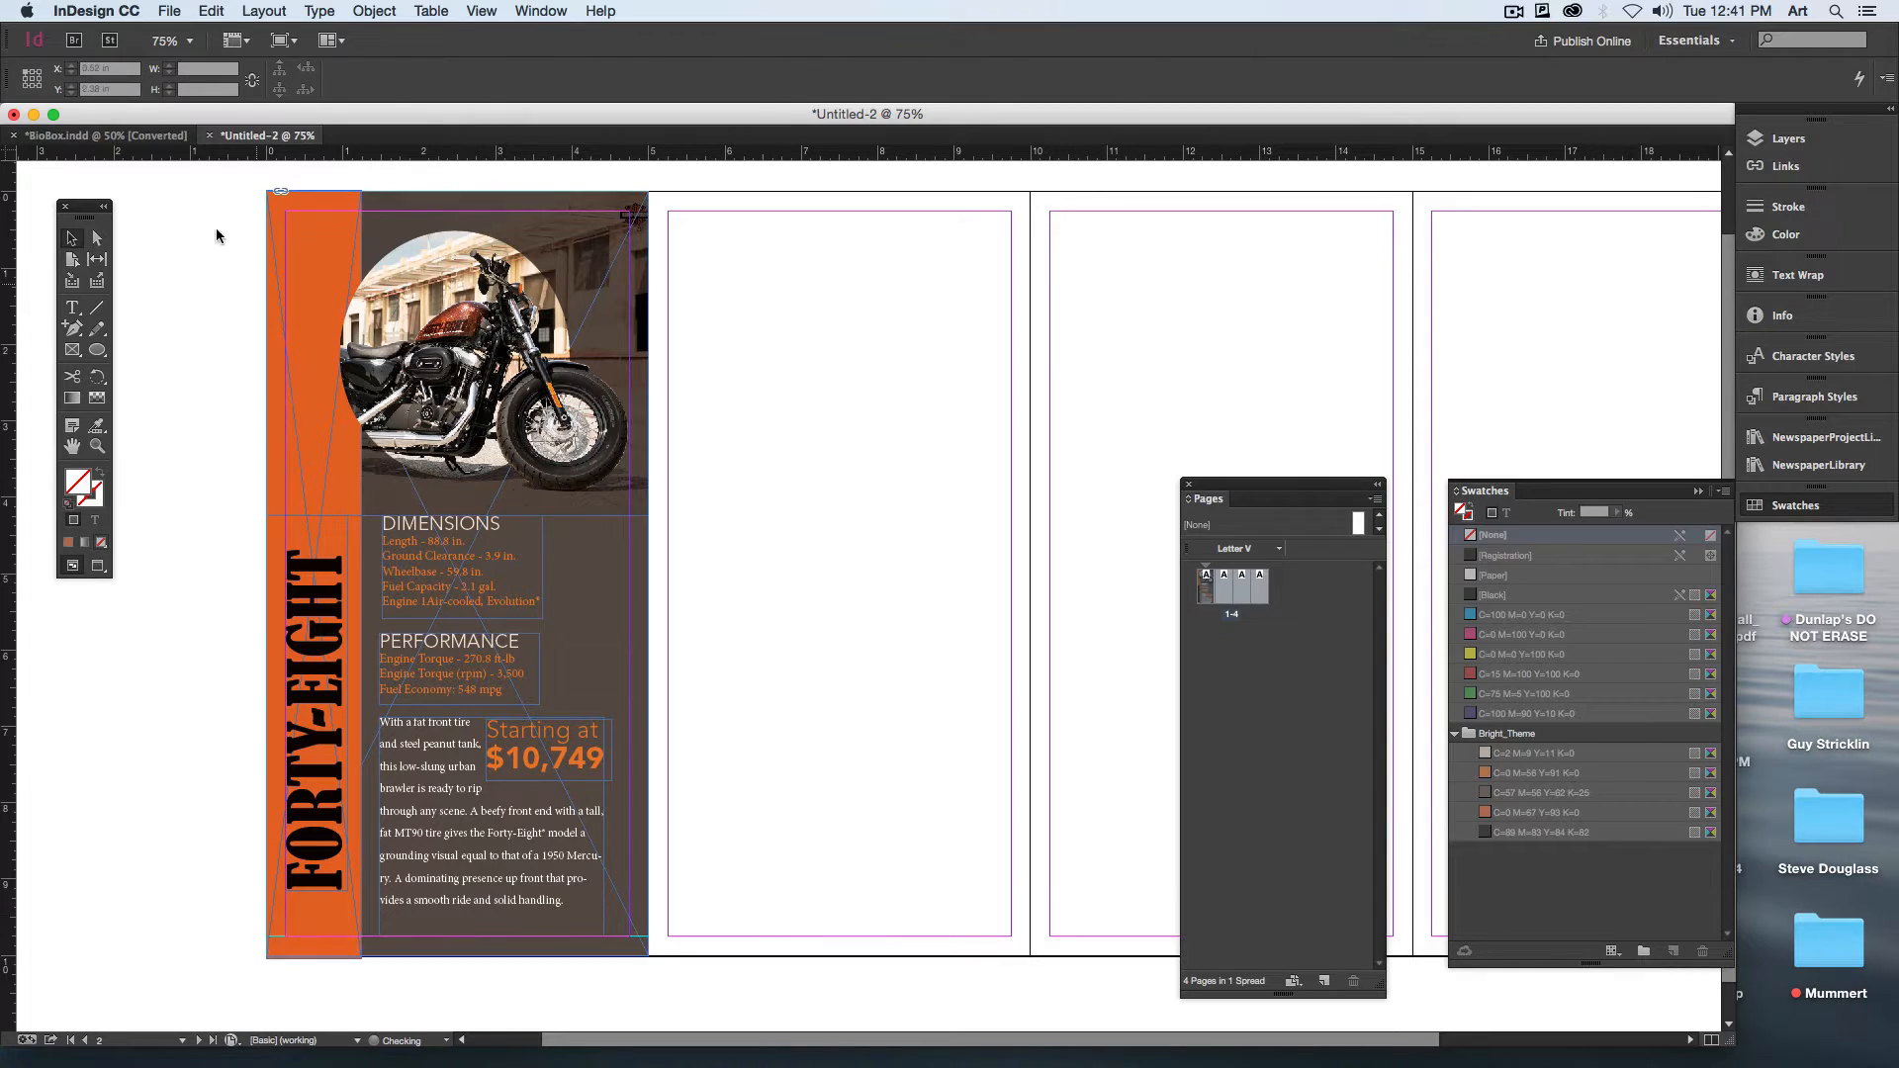
left_click_drag(220, 198, 729, 941)
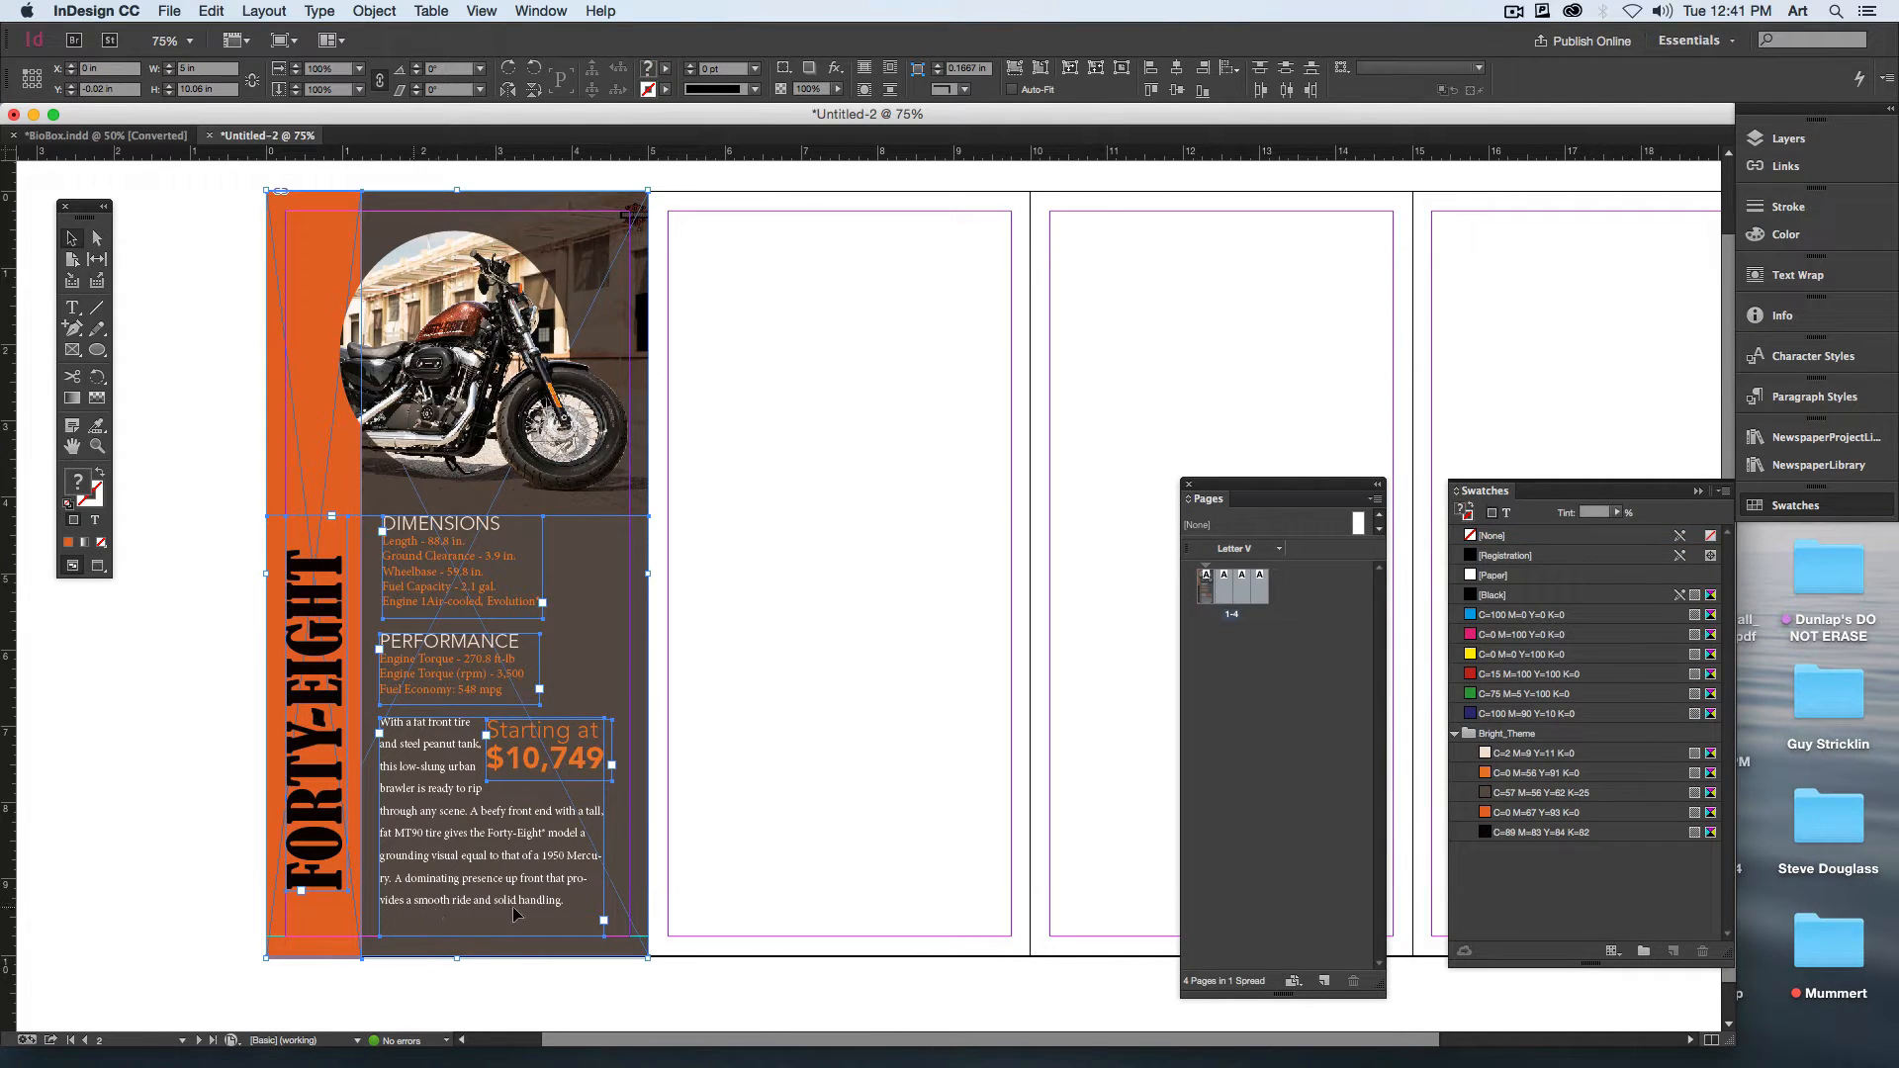
left_click_drag(513, 914, 807, 918)
key("w")
left_click(1138, 360)
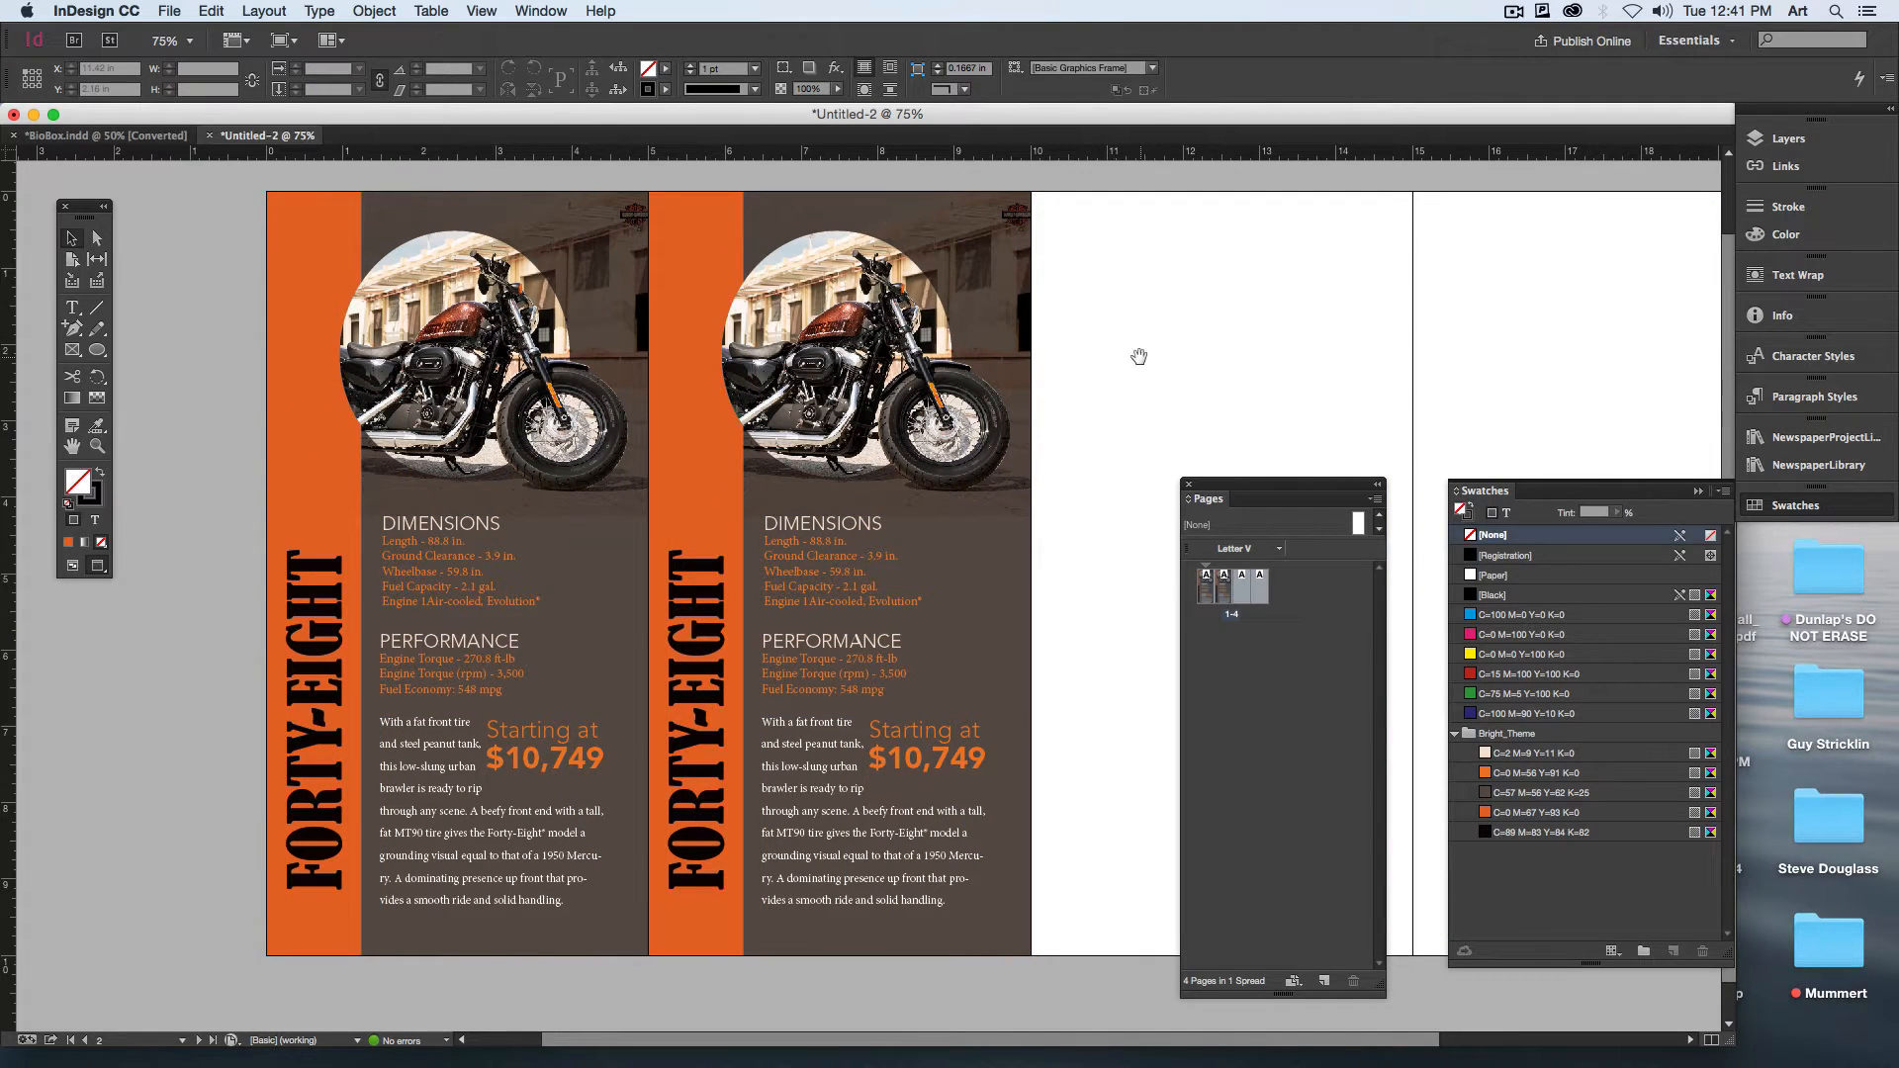
left_click_drag(1139, 356, 1057, 357)
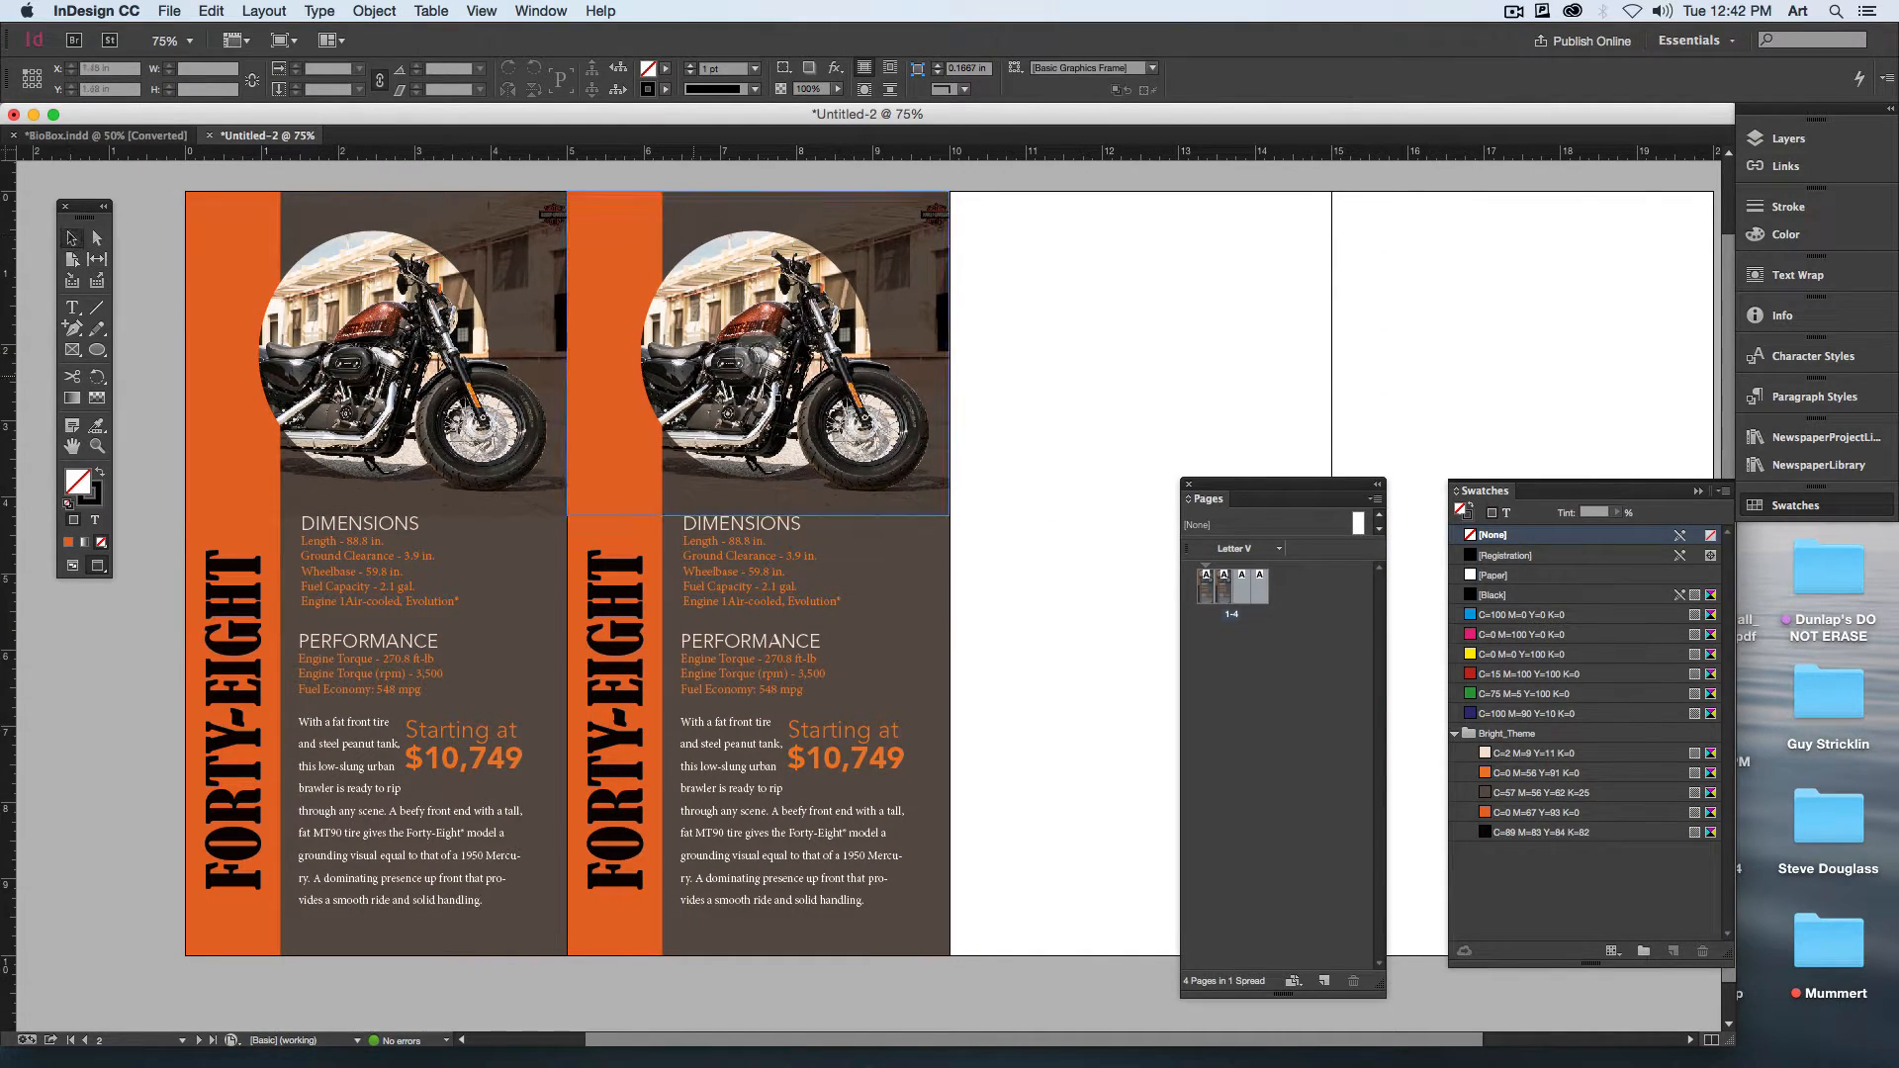
left_click(759, 357)
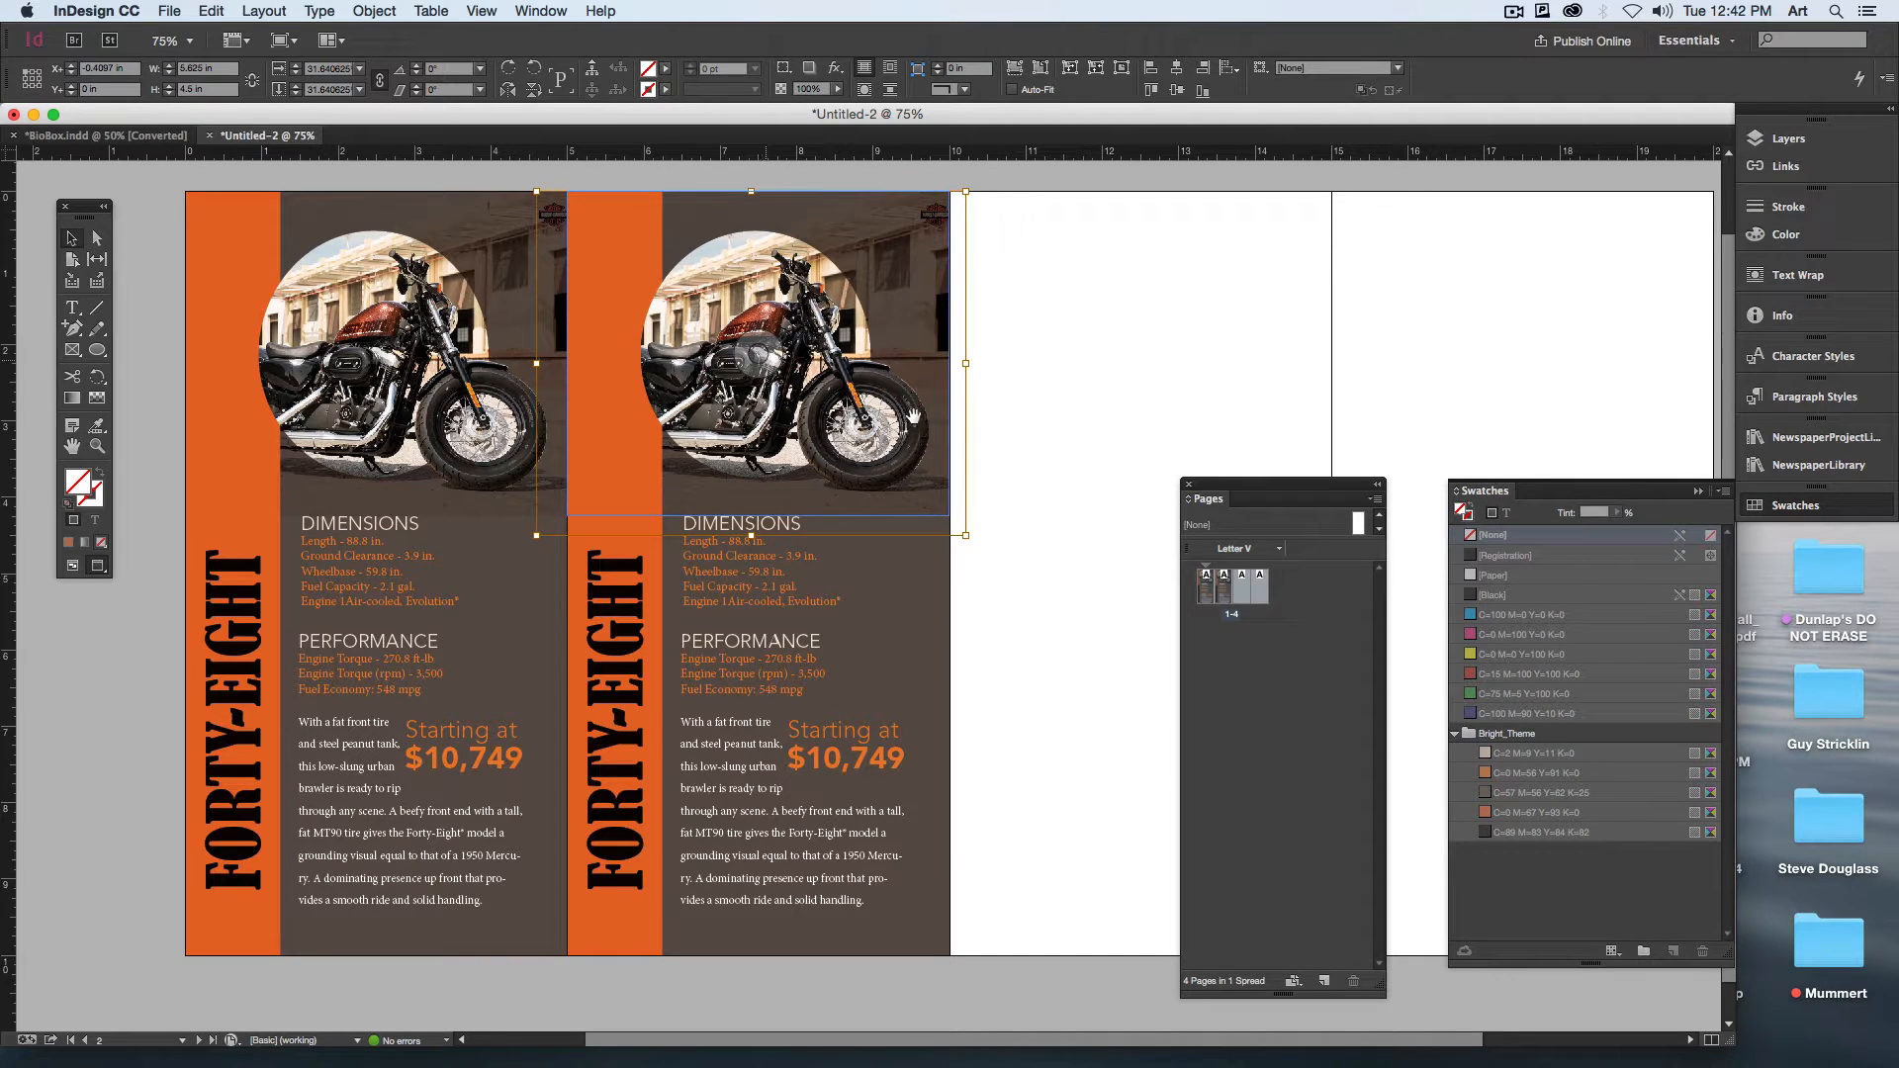
left_click(1044, 610)
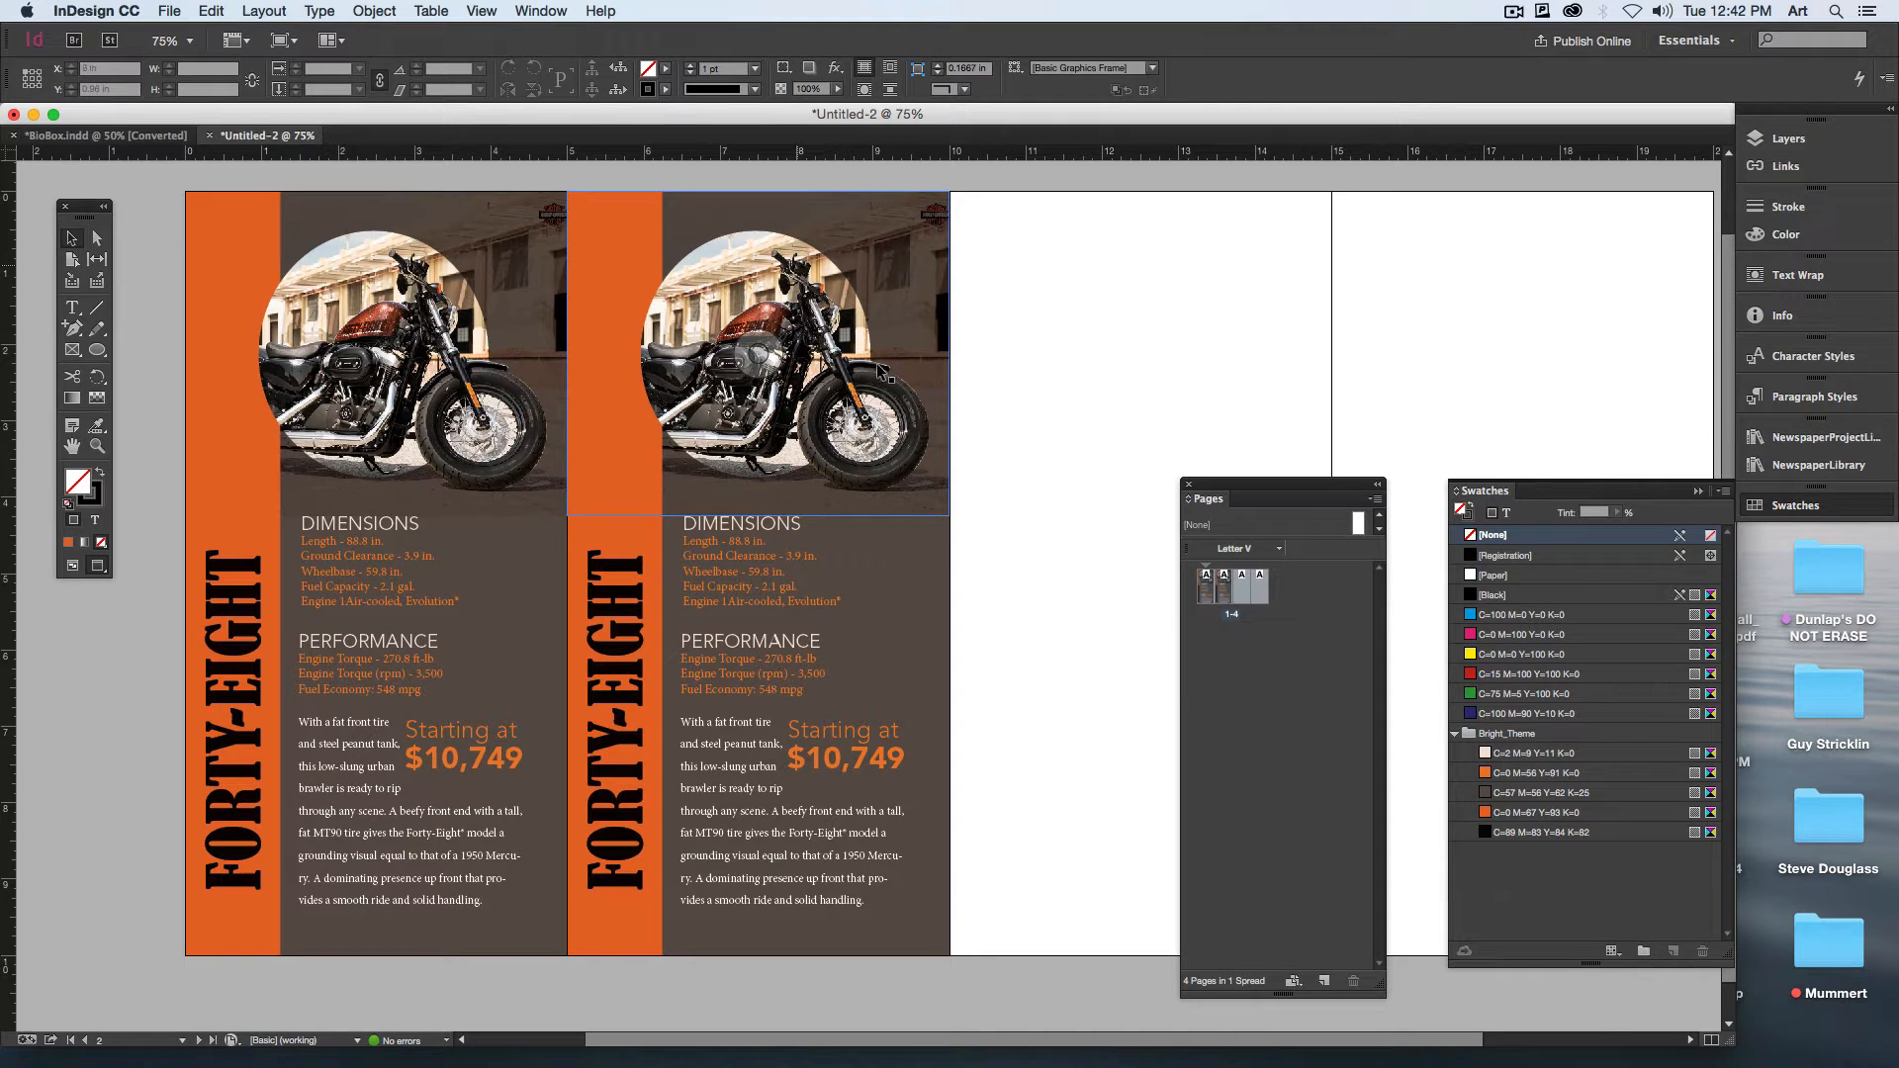
Step: Open BioBoxExercise.indd from the desktop, choosing to update its modified links
key("F11")
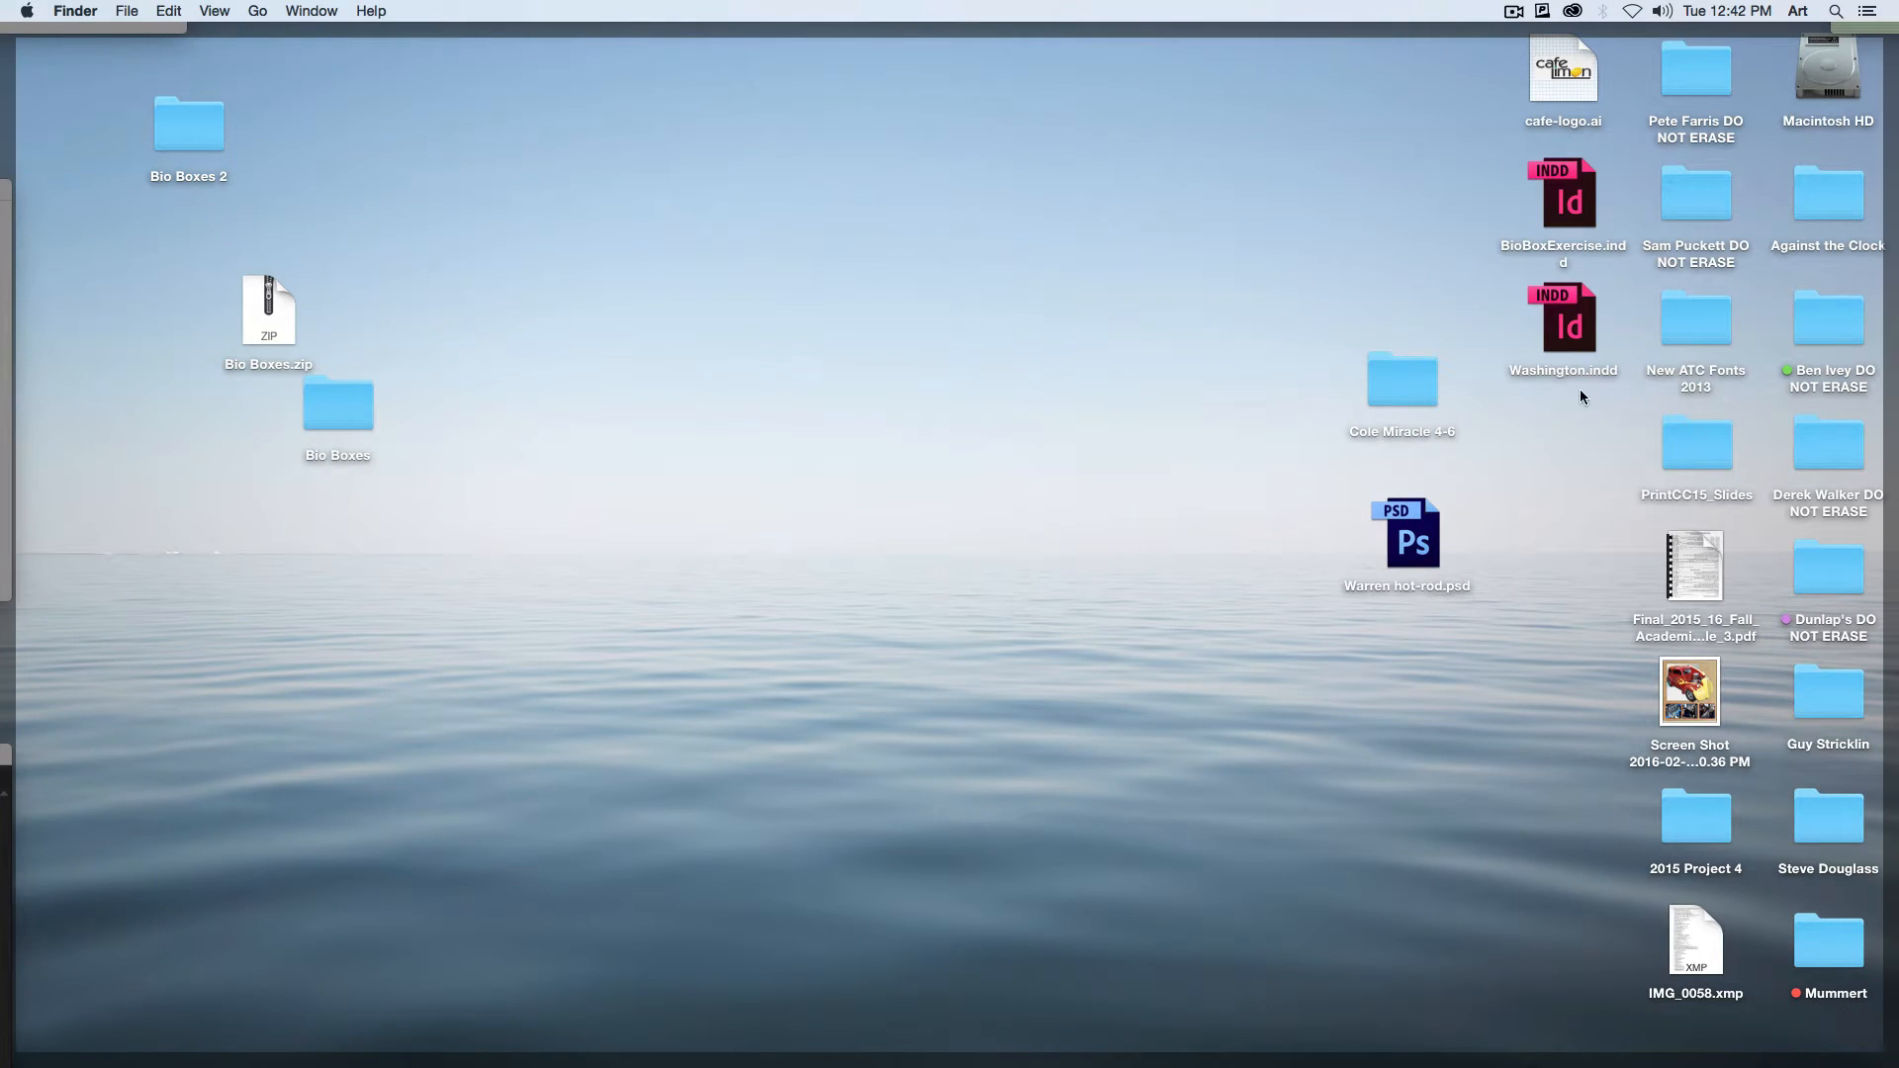
double_click(1572, 224)
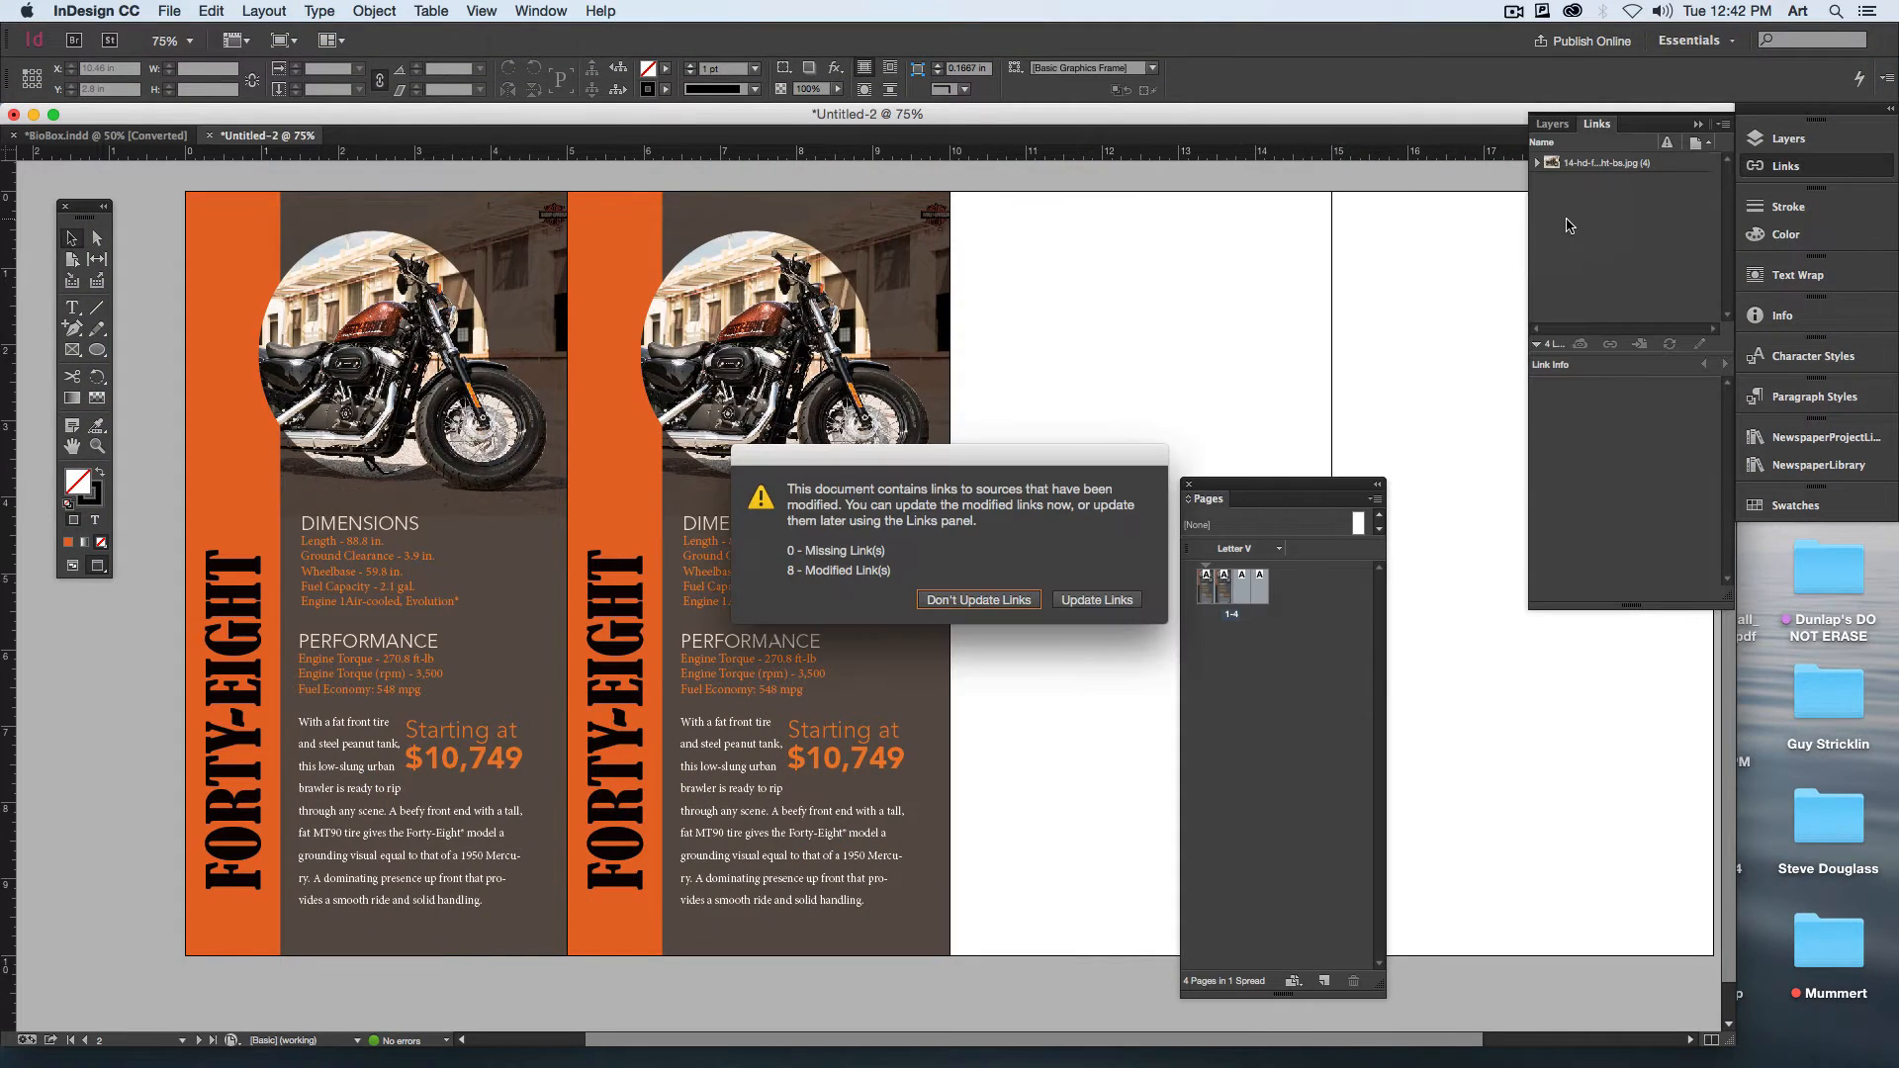
left_click(1115, 605)
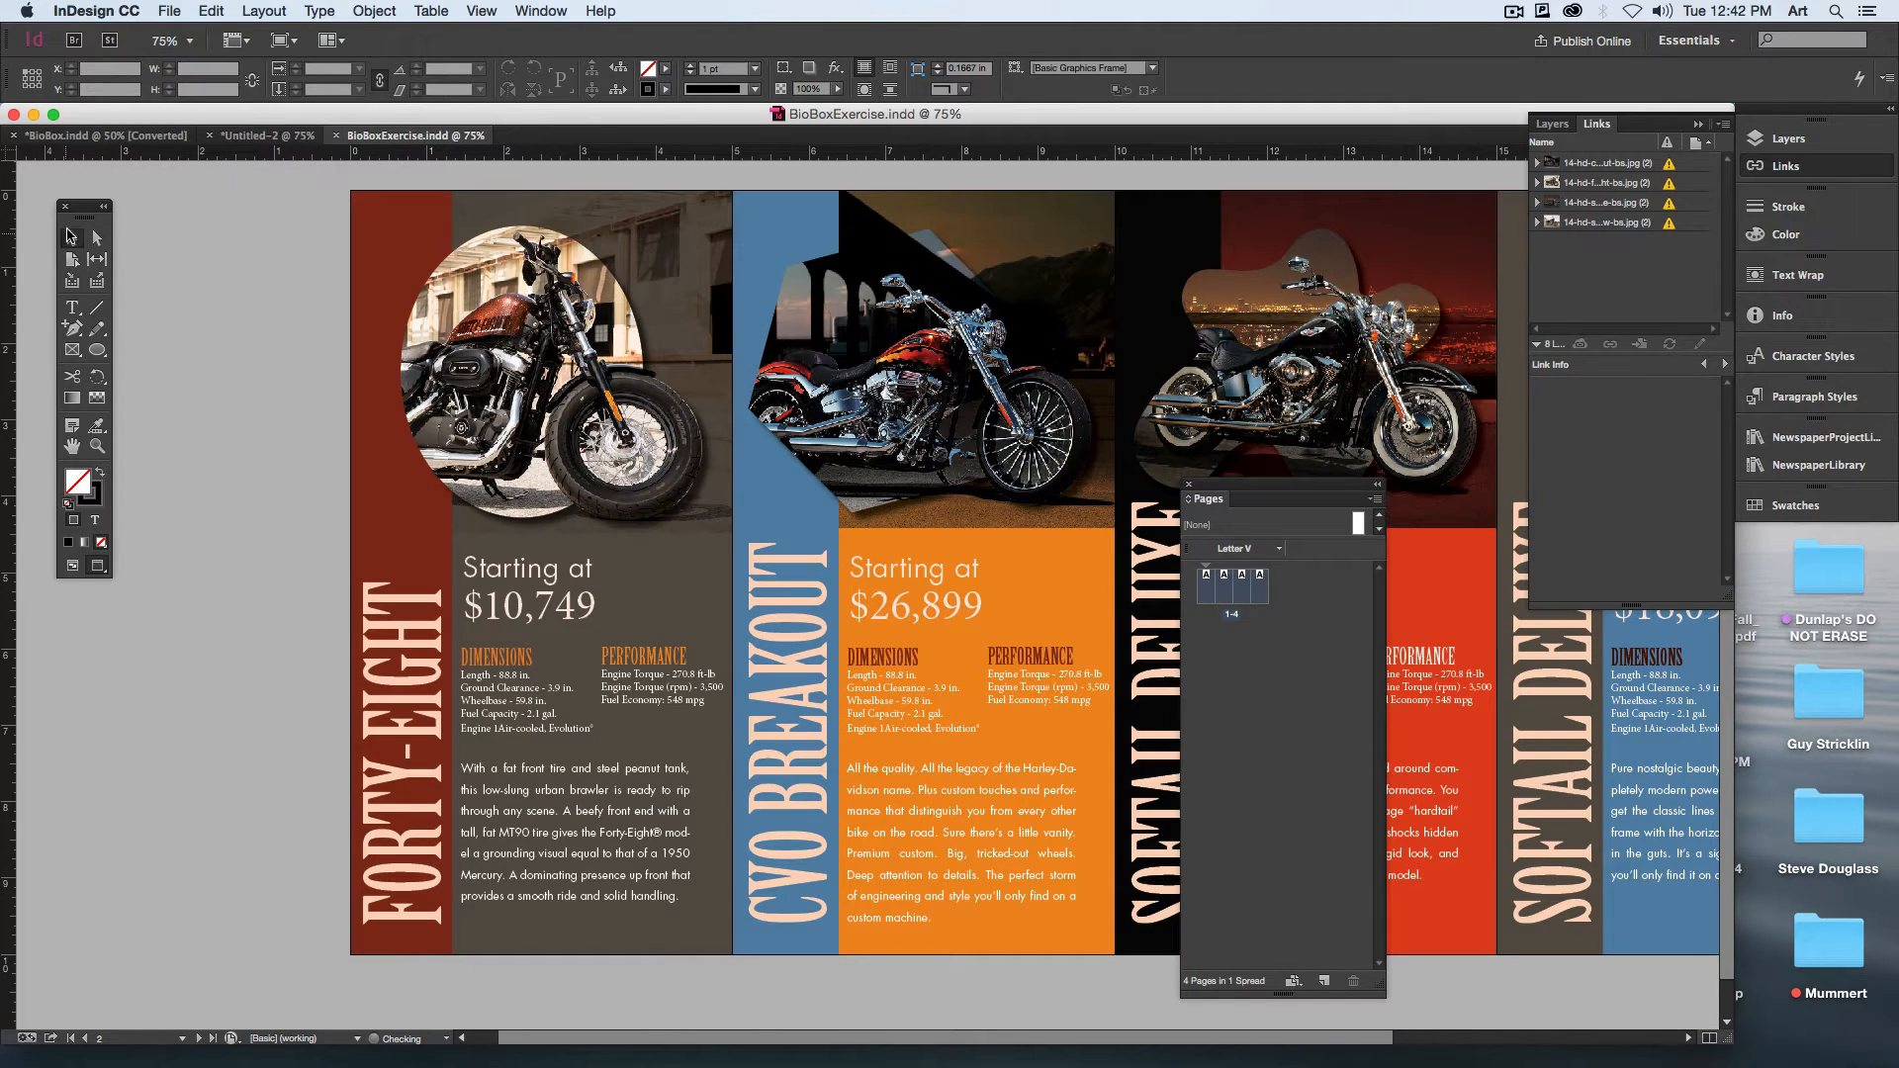
Step: Move the Pages panel clear of the artwork and examine the four motorcycle bio boxes across the spread
scroll(721, 574, "right", 5)
left_click_drag(1366, 498, 1874, 545)
left_click_drag(1316, 548, 1173, 546)
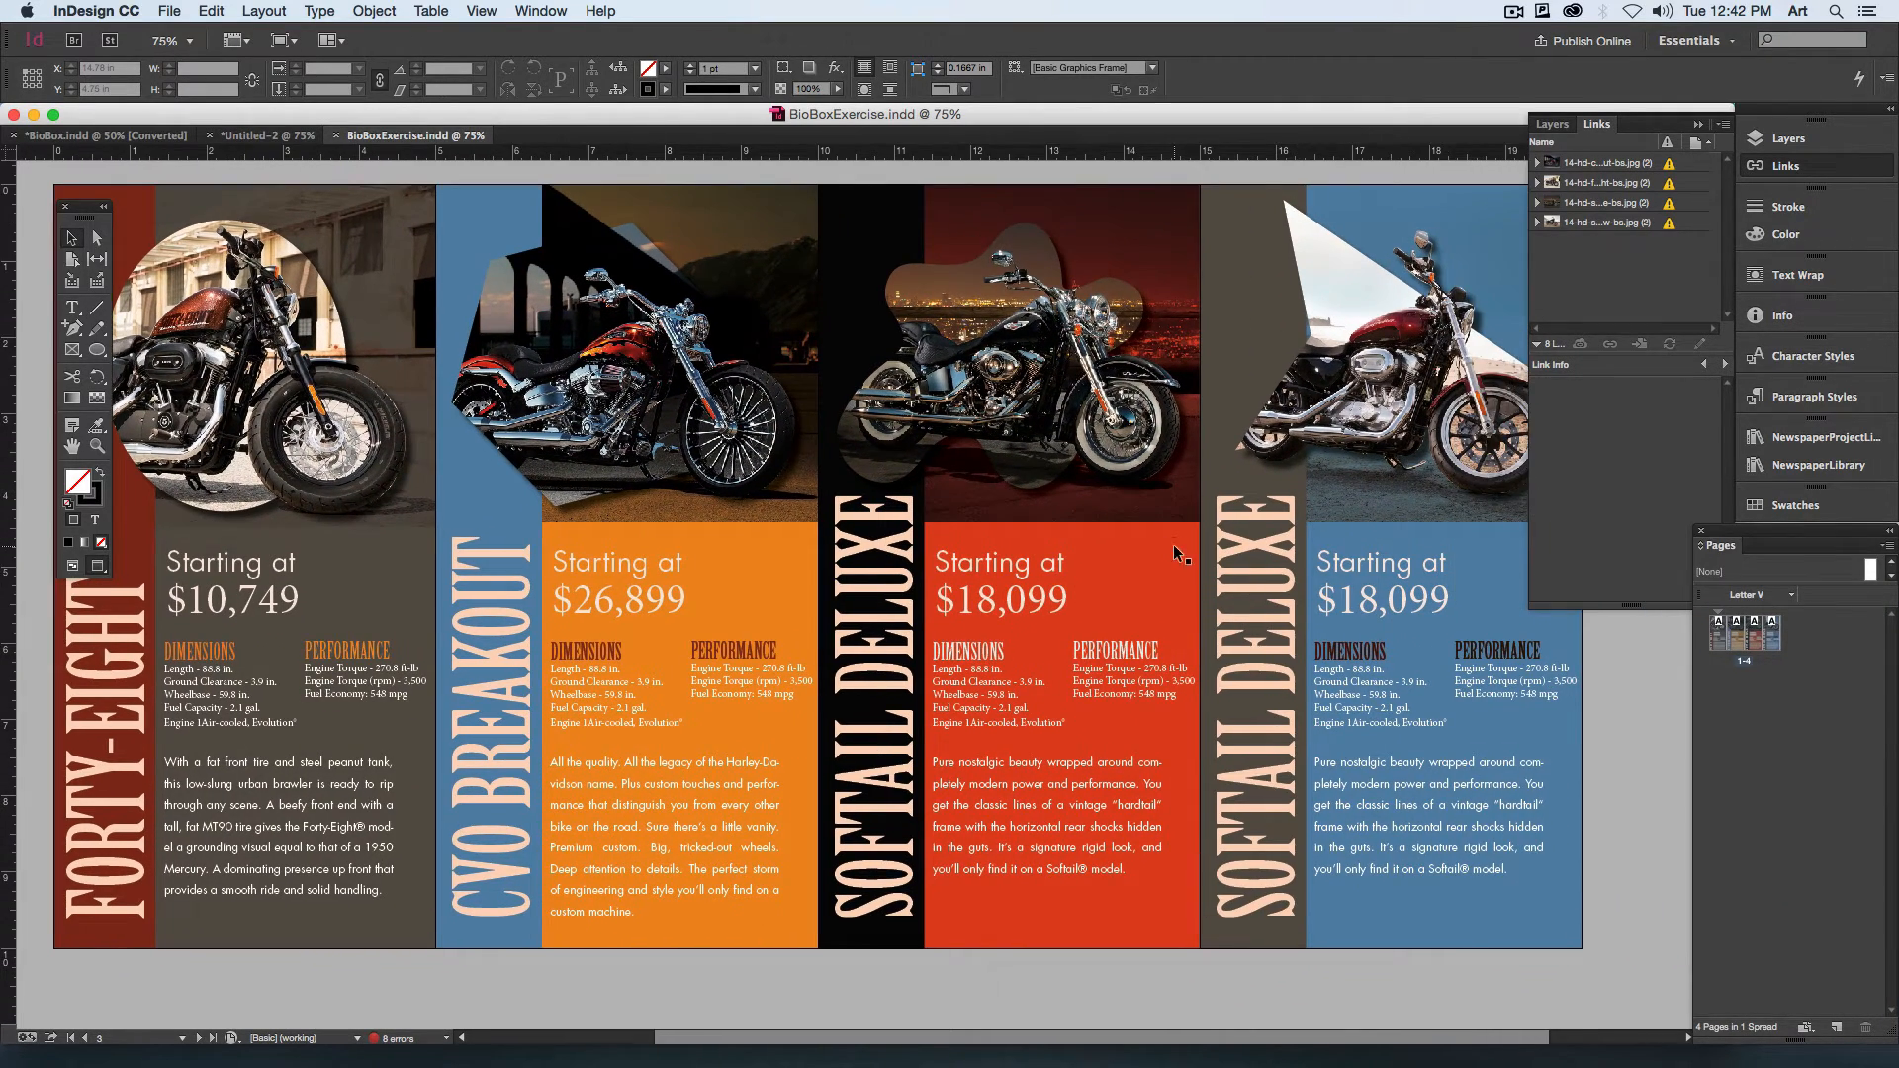
key("super+minus")
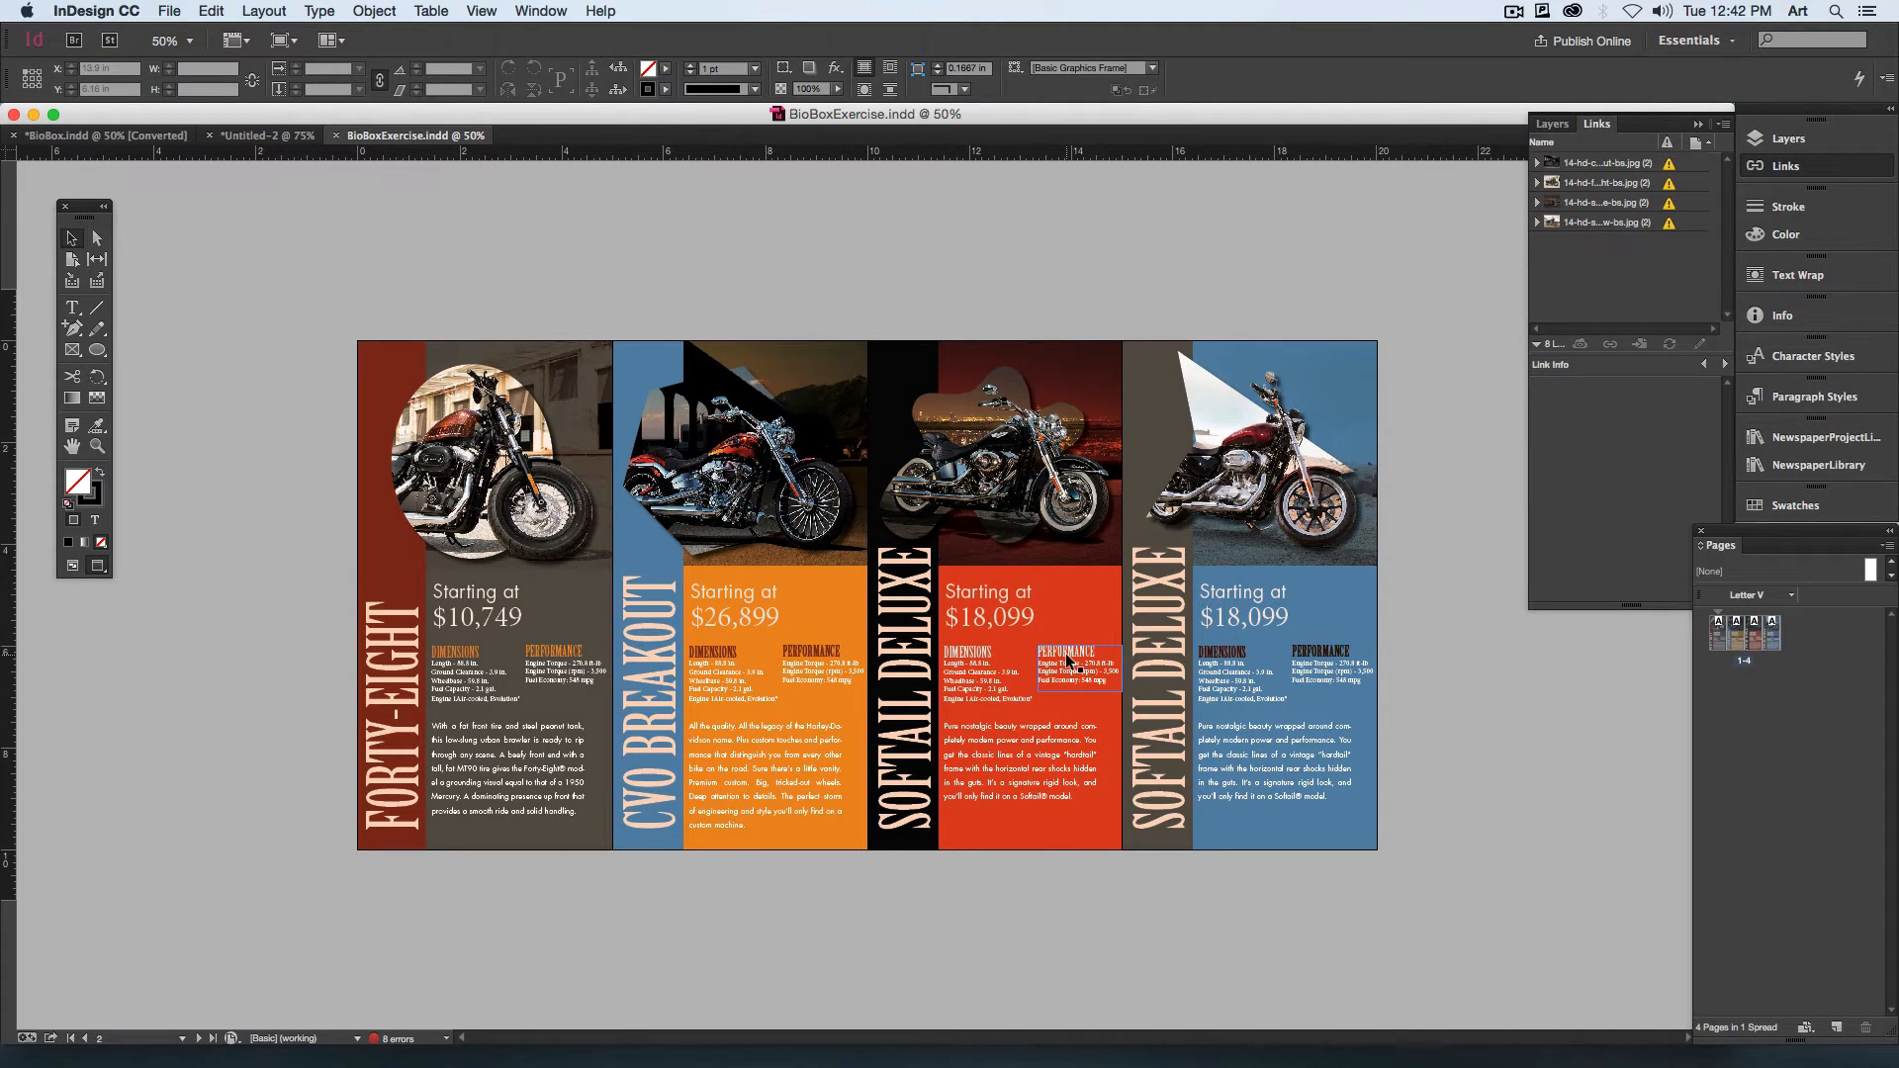
key("super+equal")
key("Tab")
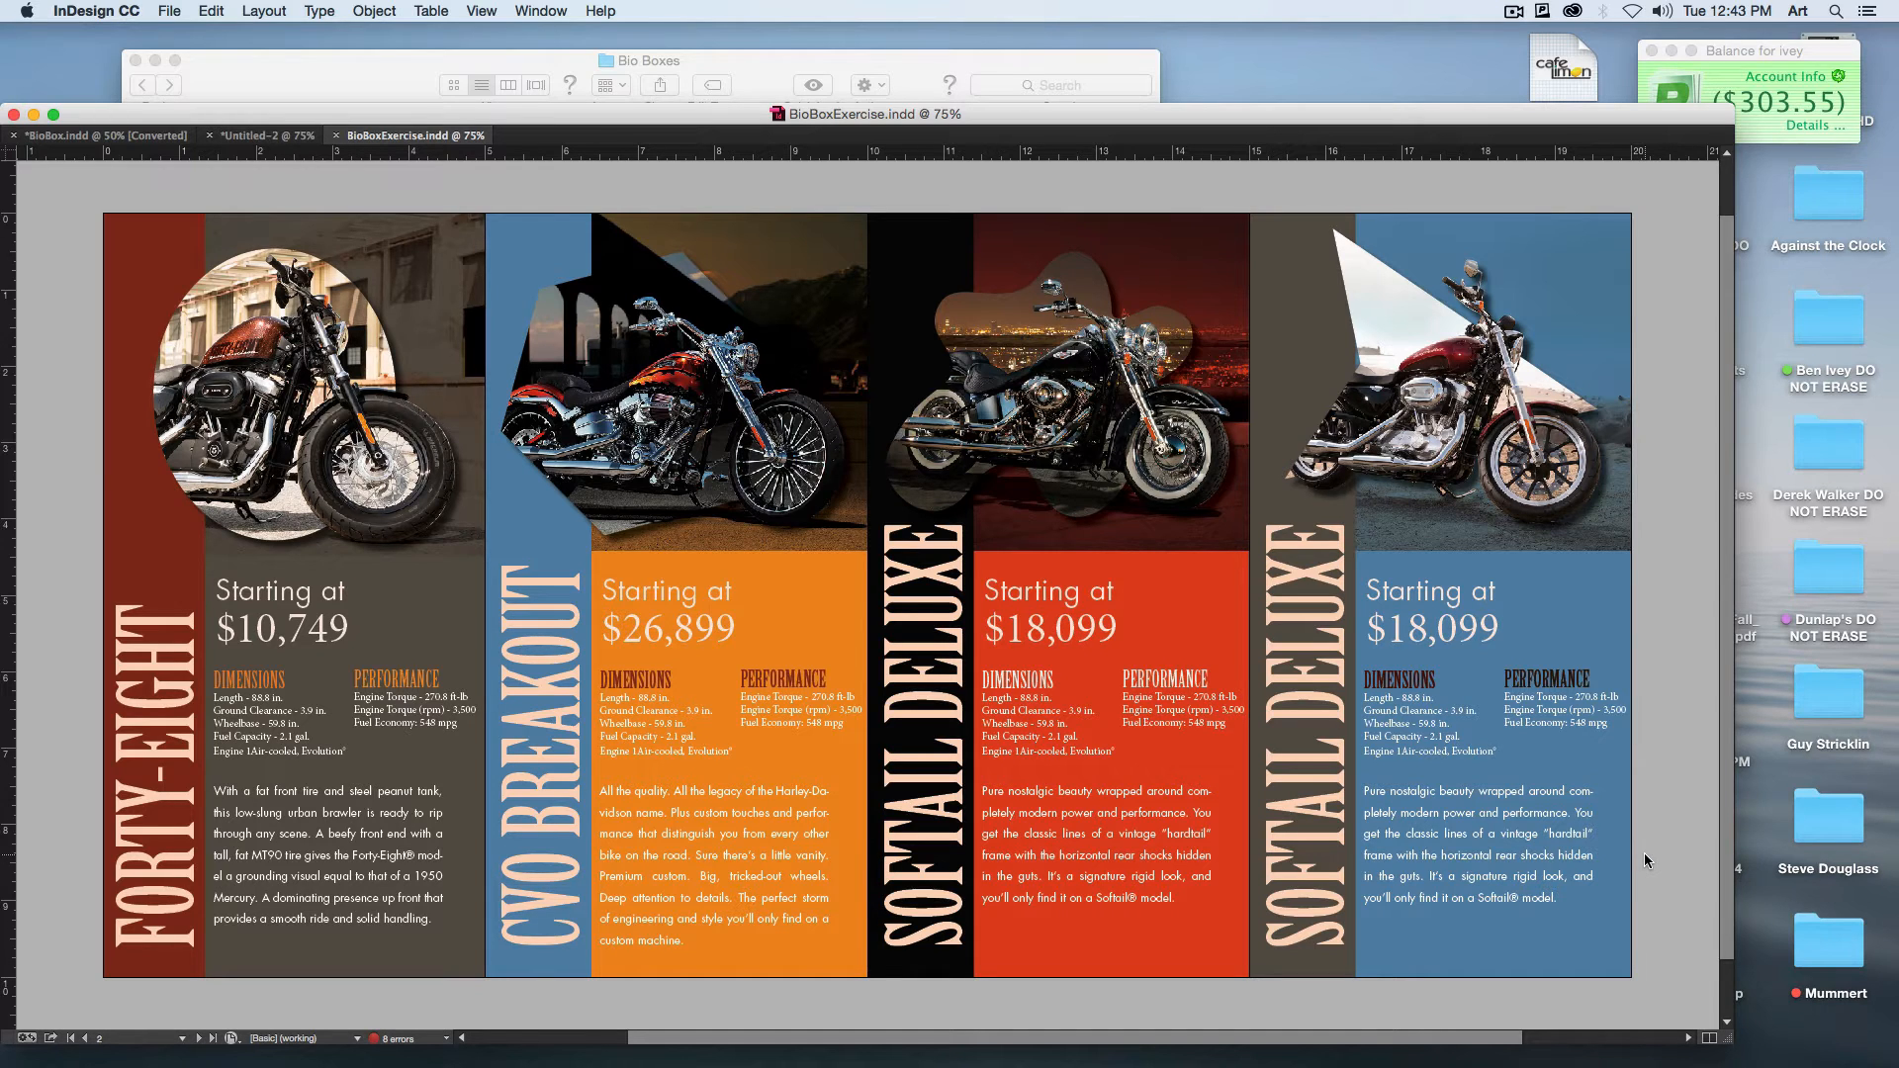
key("Tab")
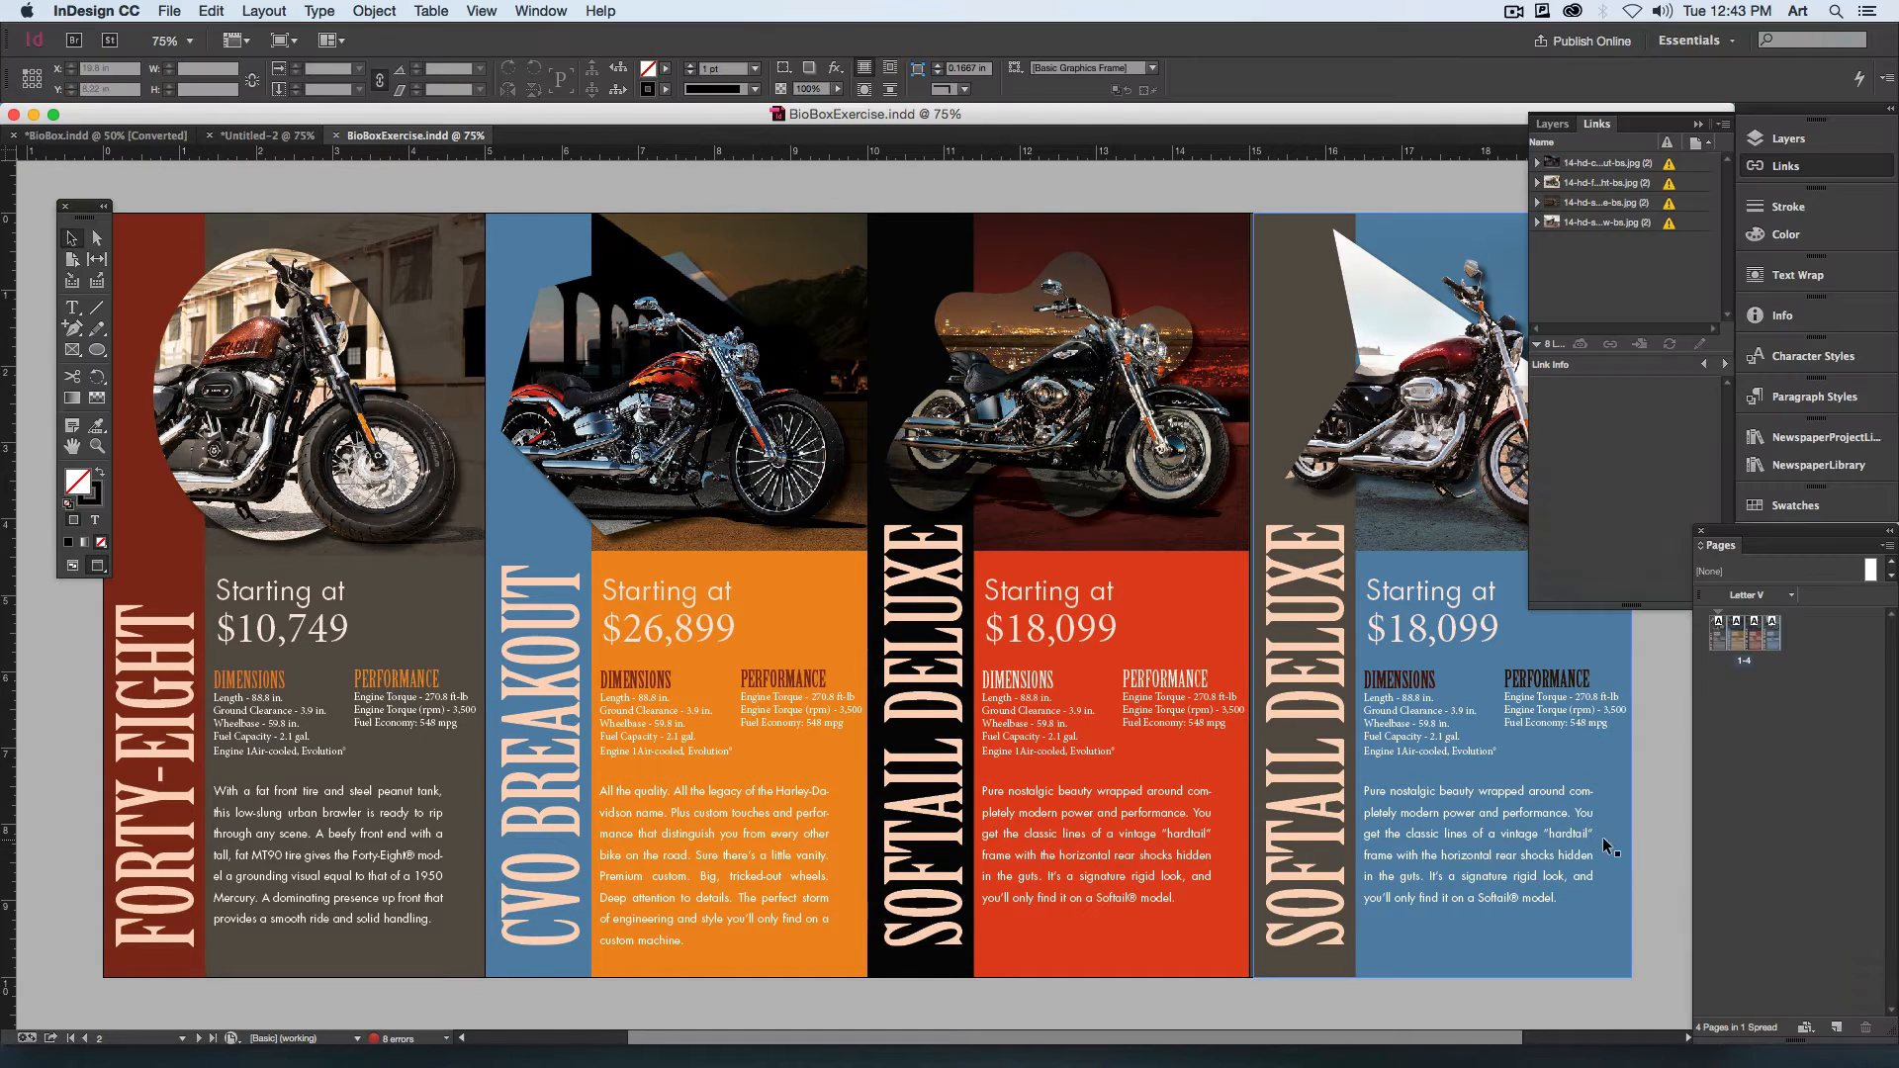
left_click_drag(77, 216, 69, 215)
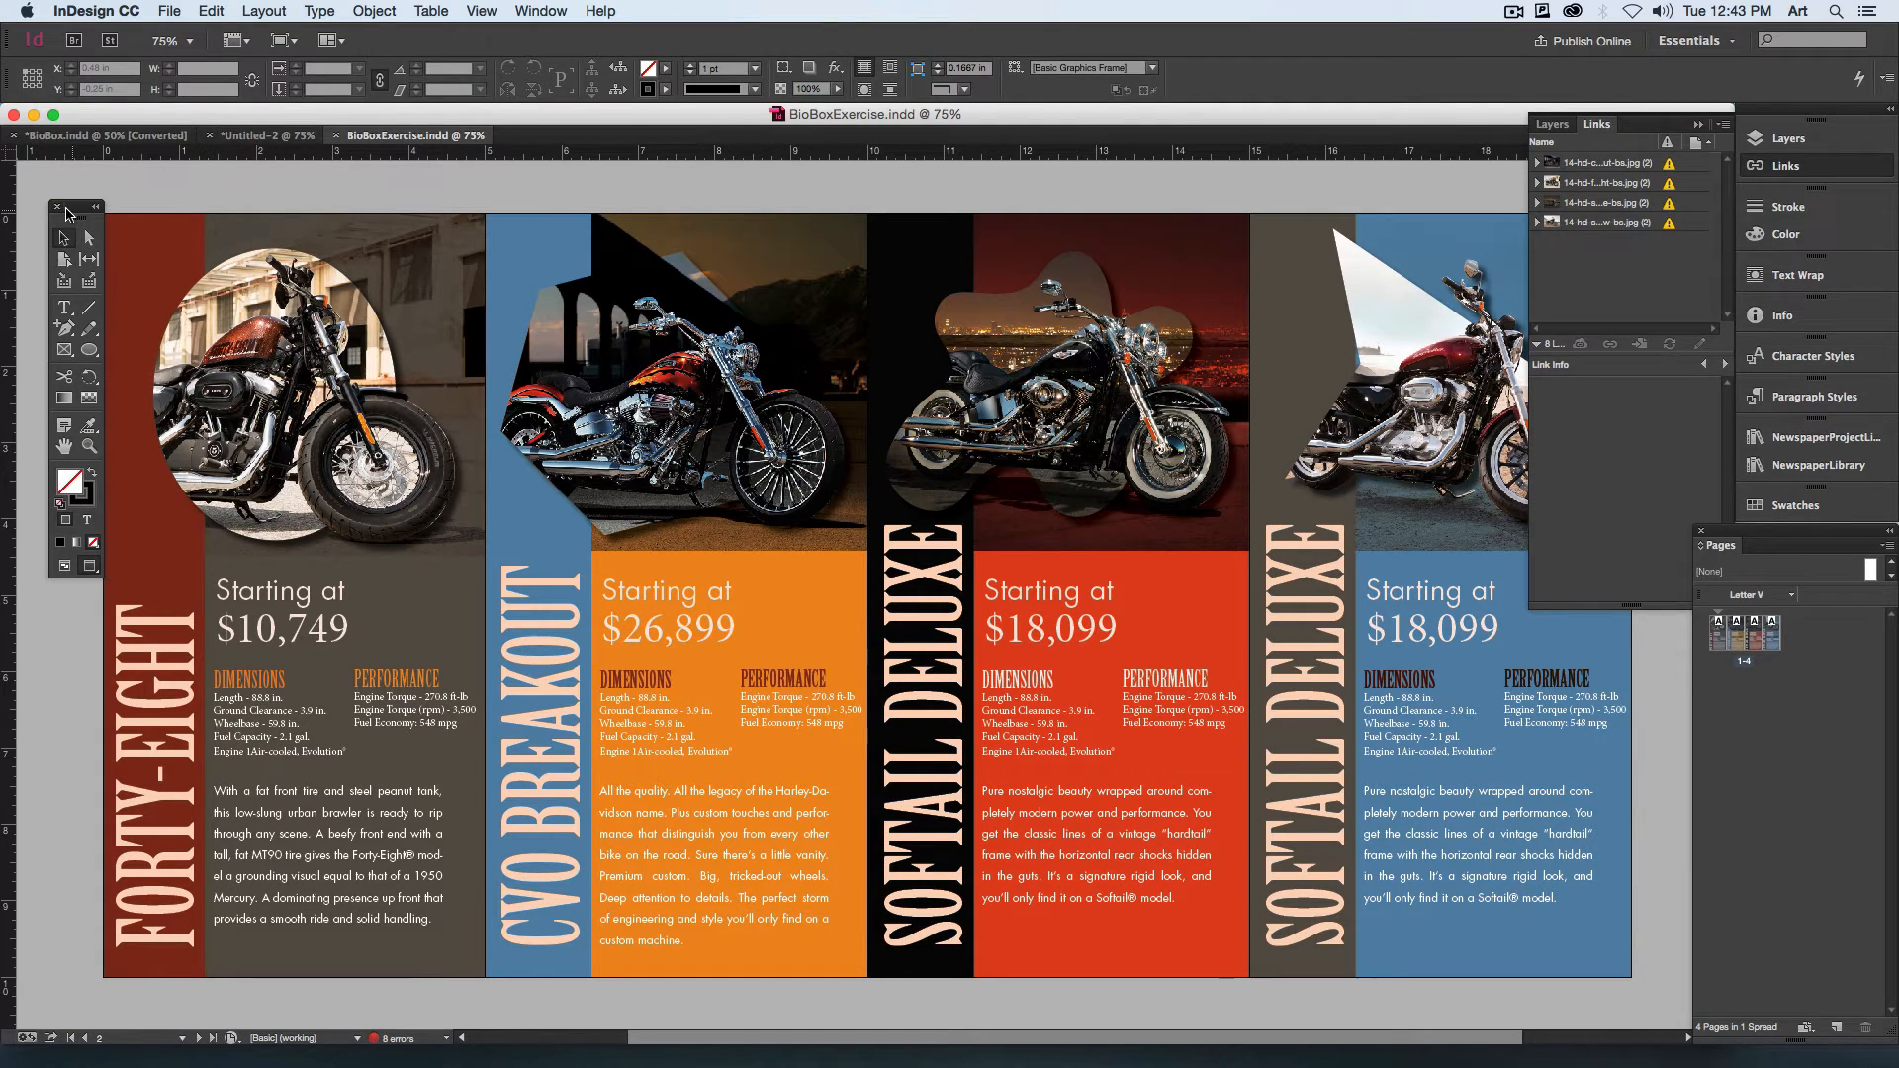
Step: Export the document to the desktop as BioBoxExercise.pdf with the Smallest File Size preset, all pages as separate pages, continuing despite the link problems
left_click(169, 11)
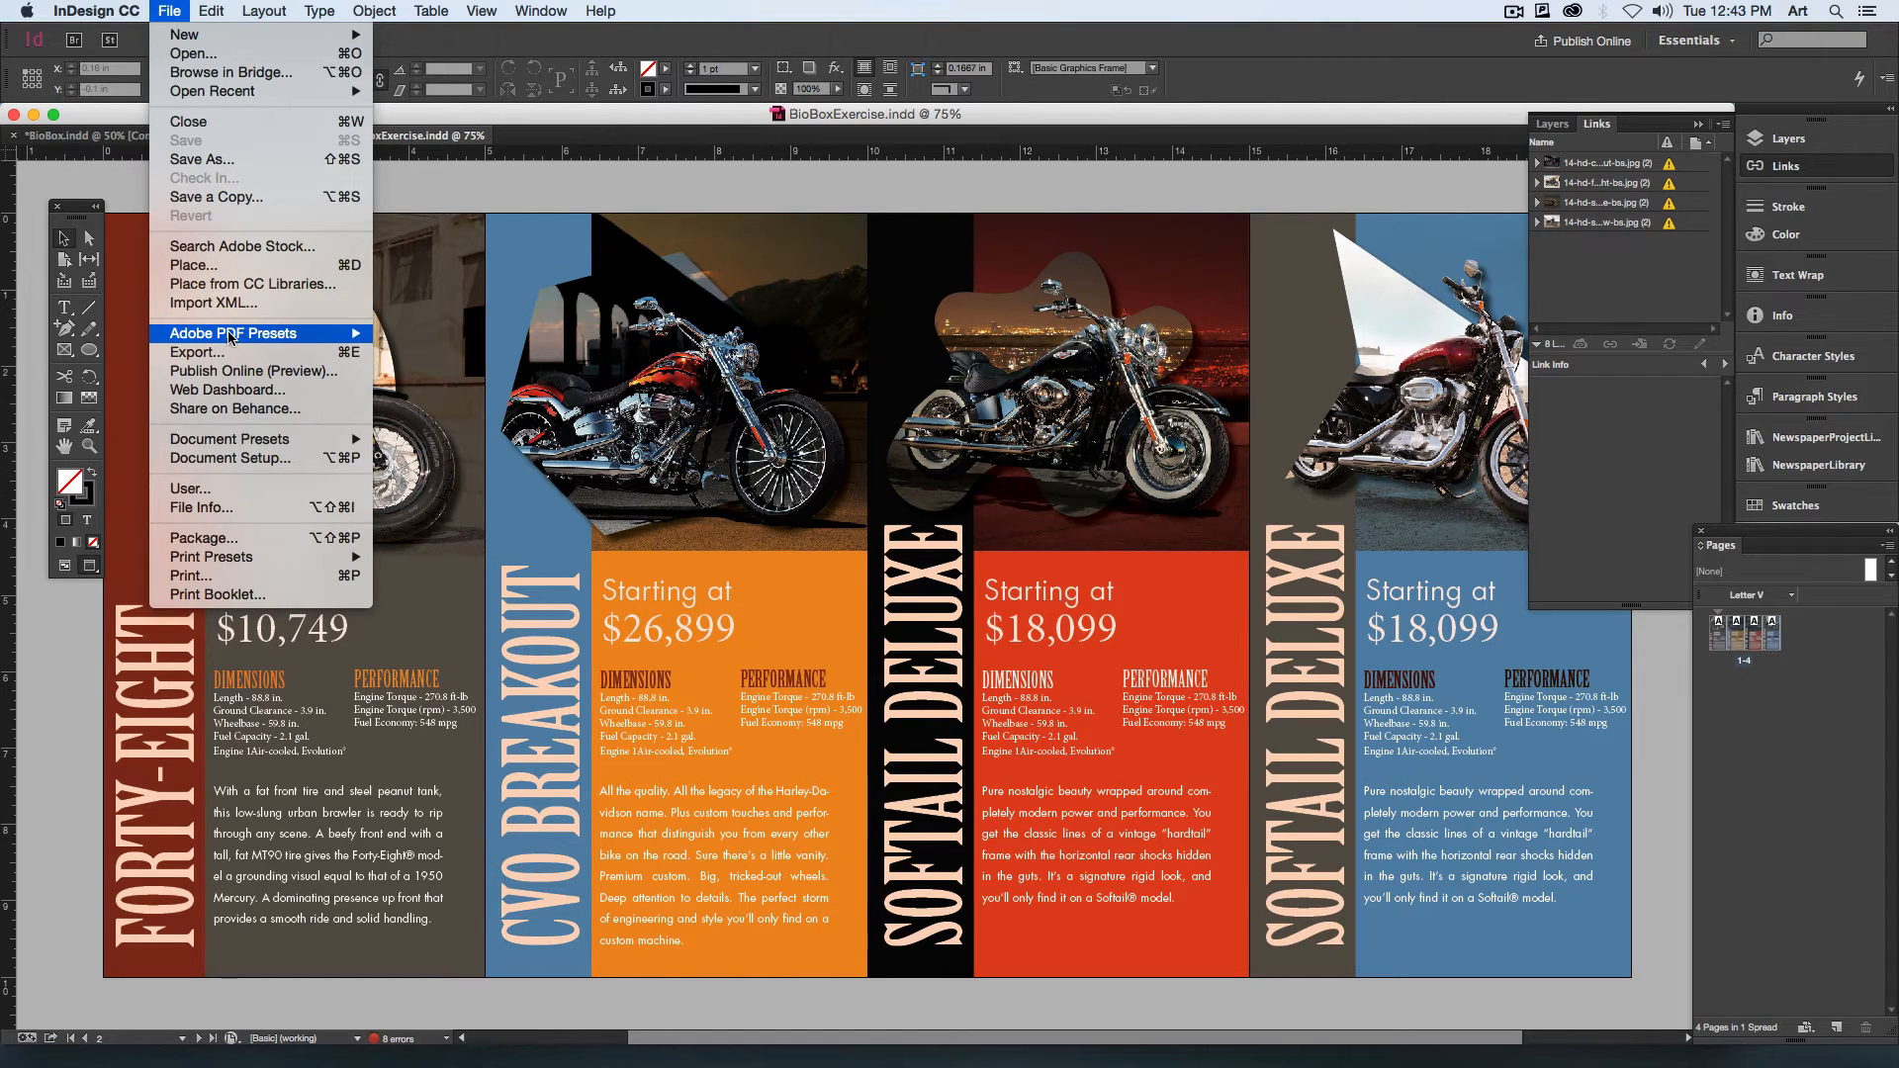
mouse_move(229, 333)
left_click(472, 457)
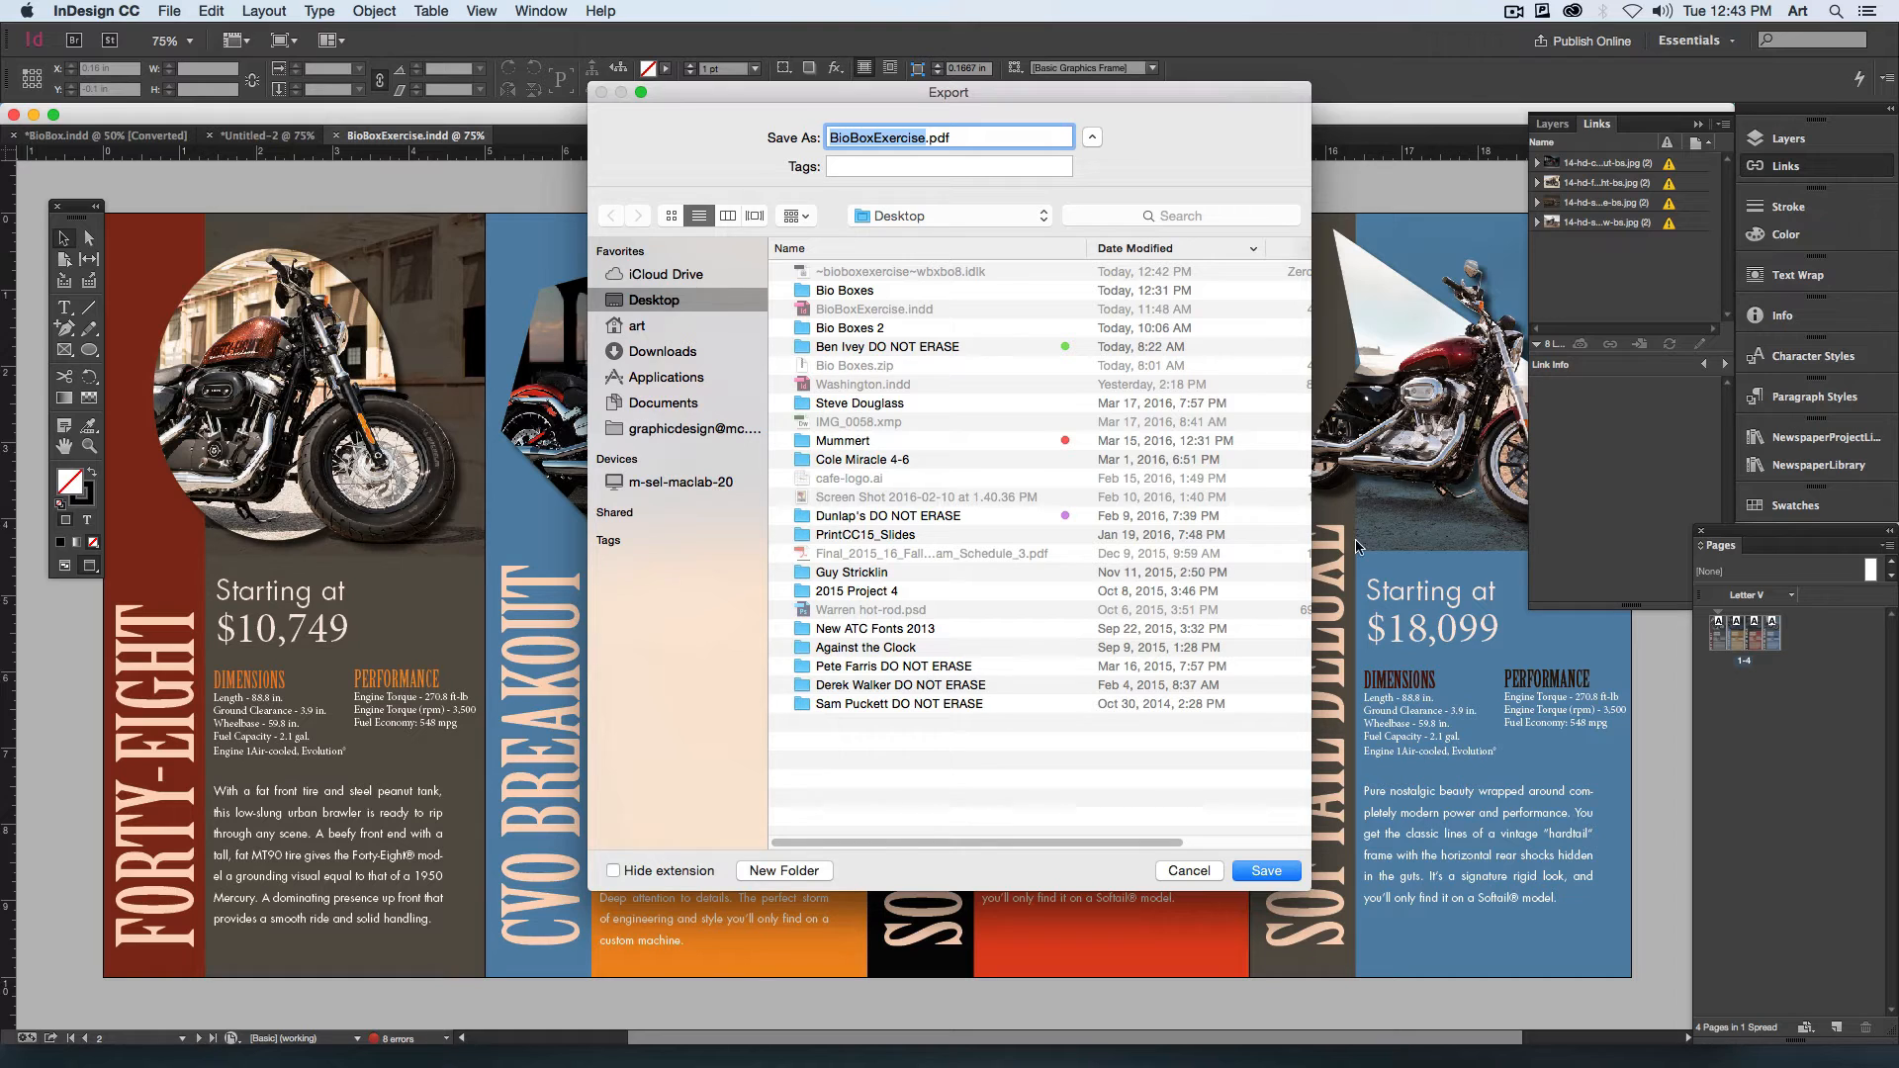
left_click(1267, 870)
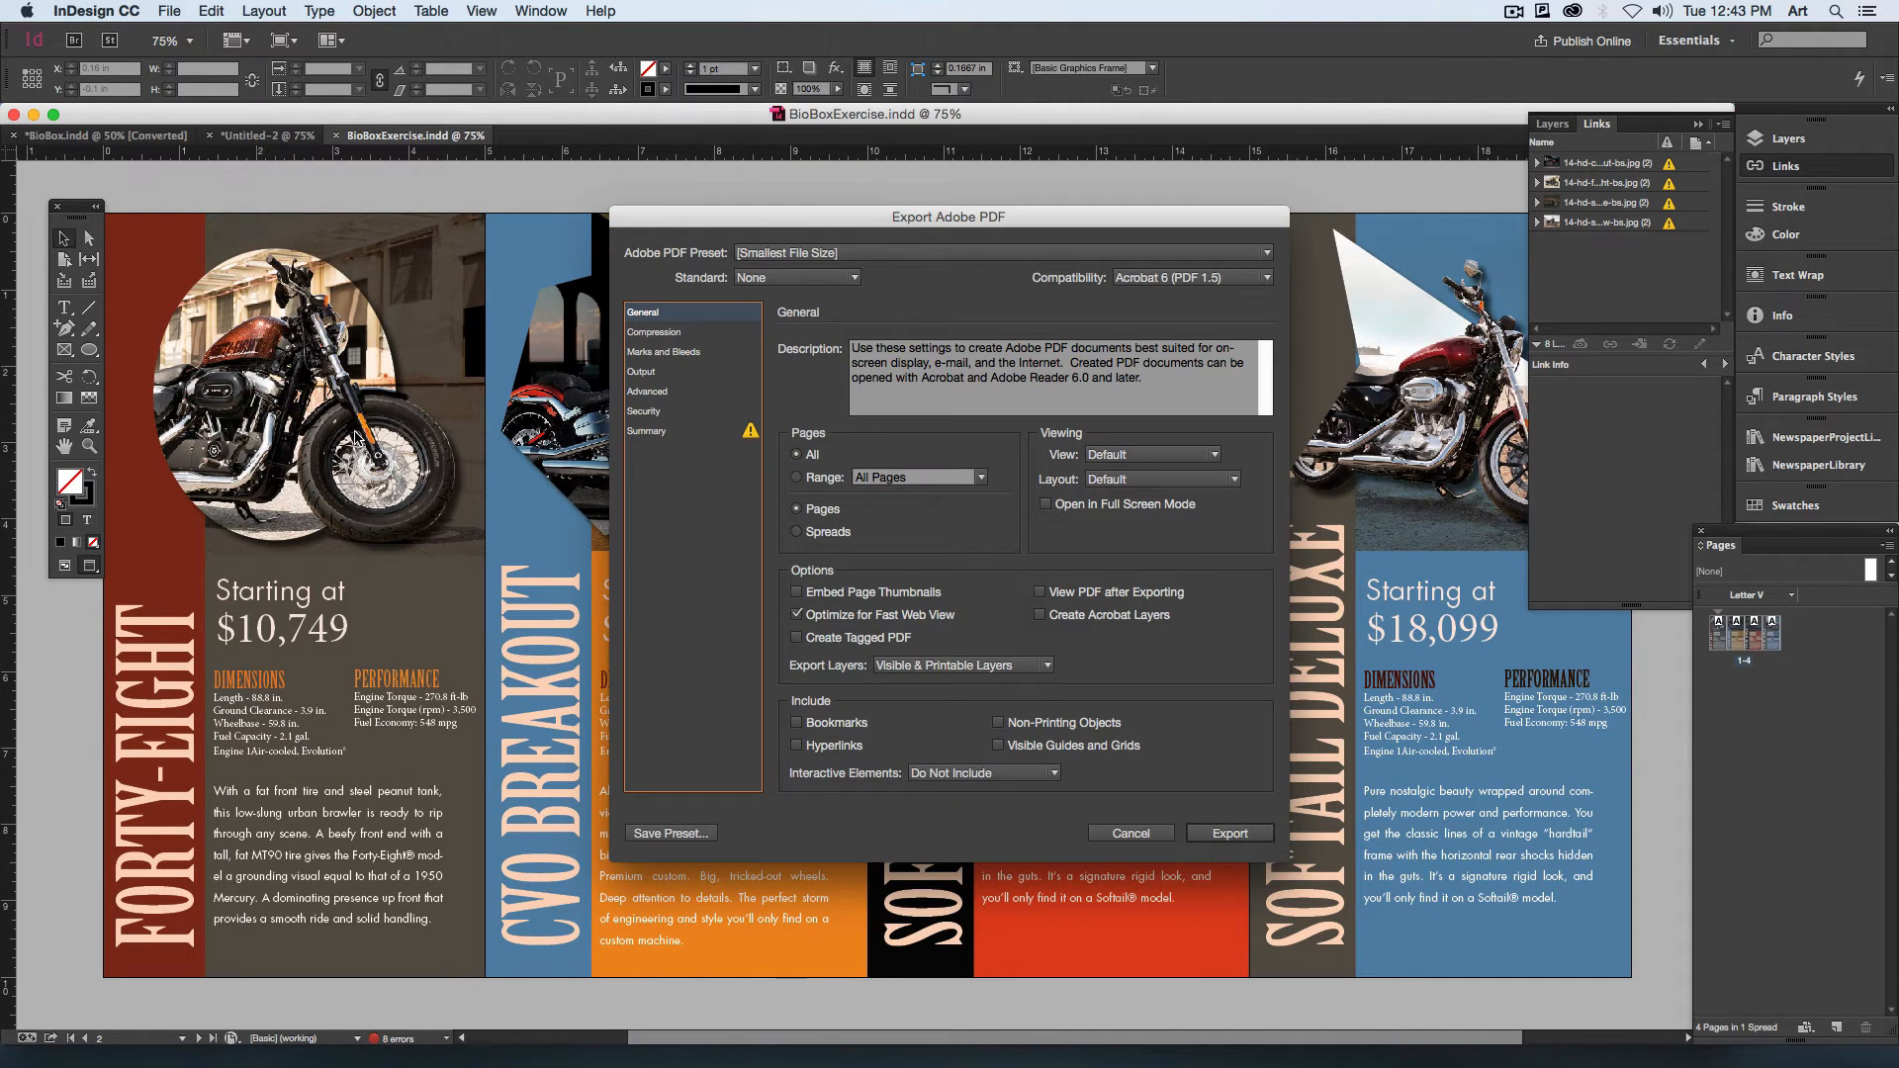
left_click(1229, 833)
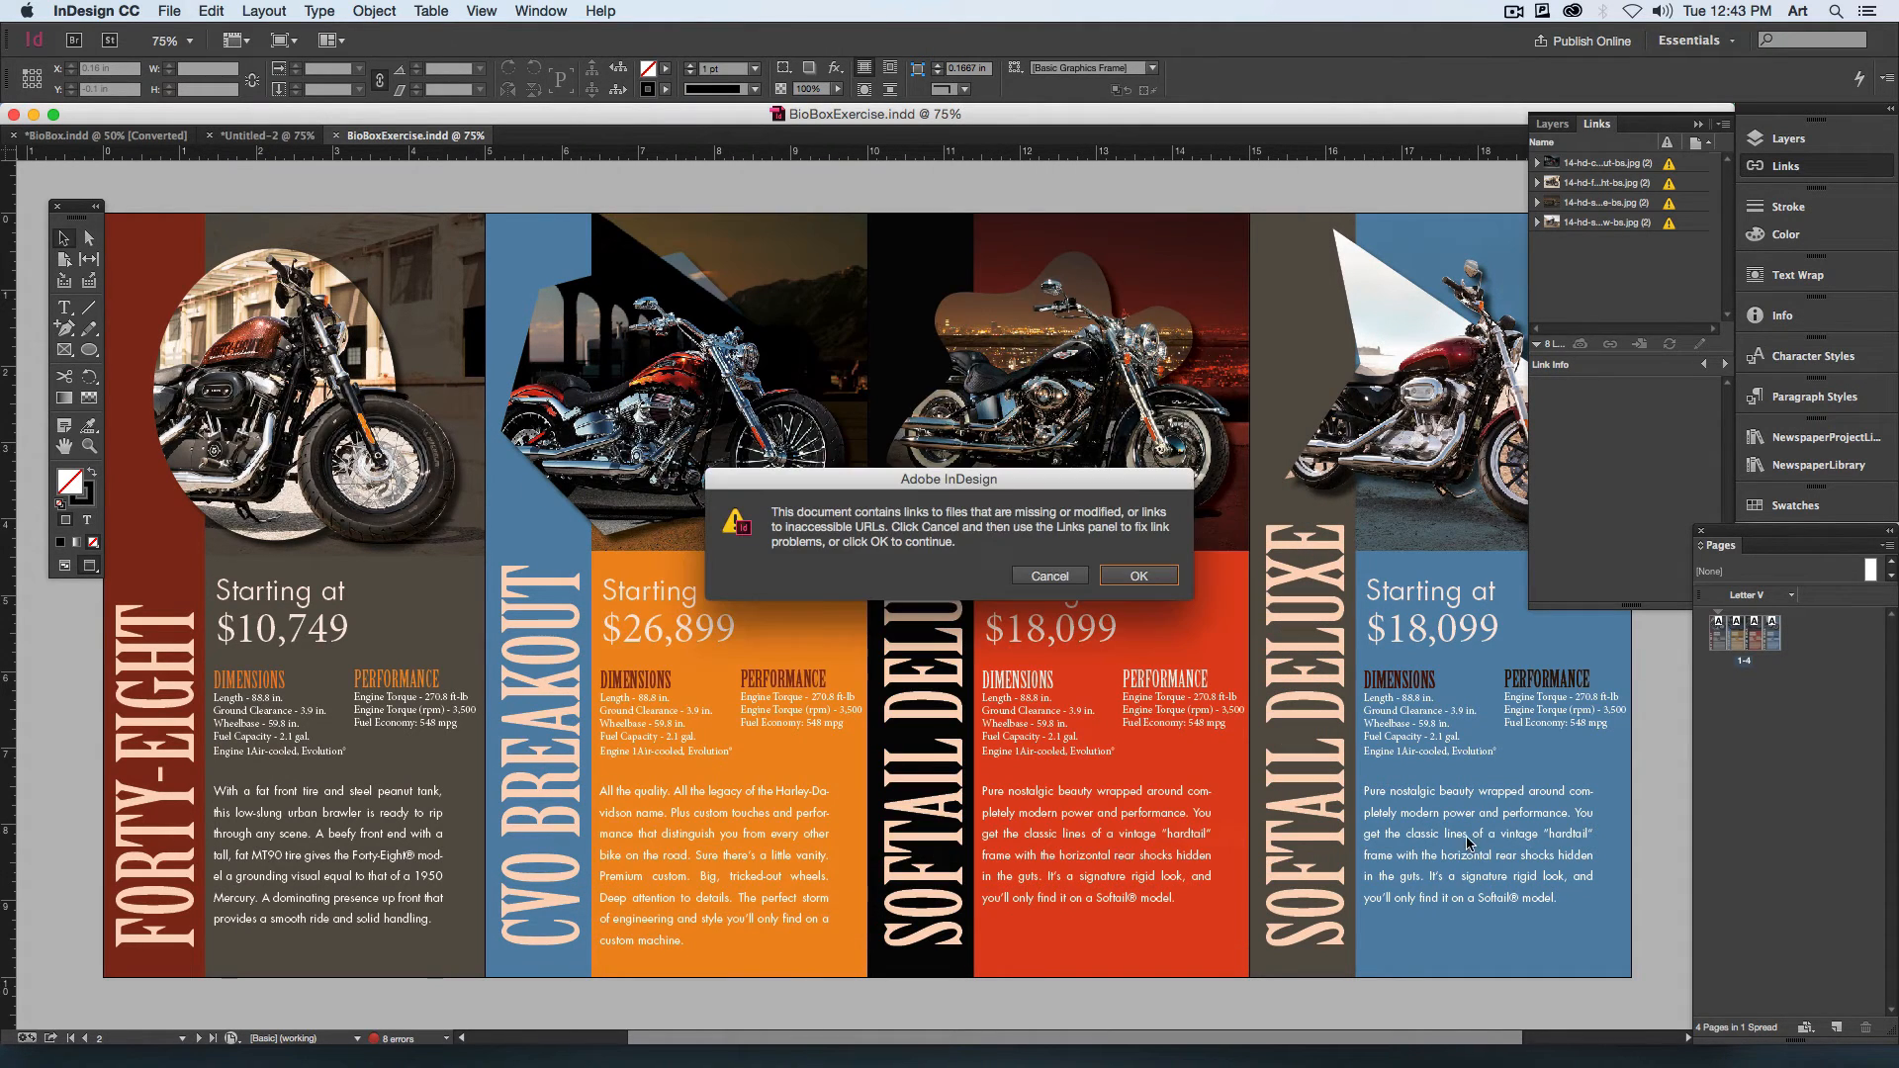
left_click(1139, 576)
left_click(1128, 609)
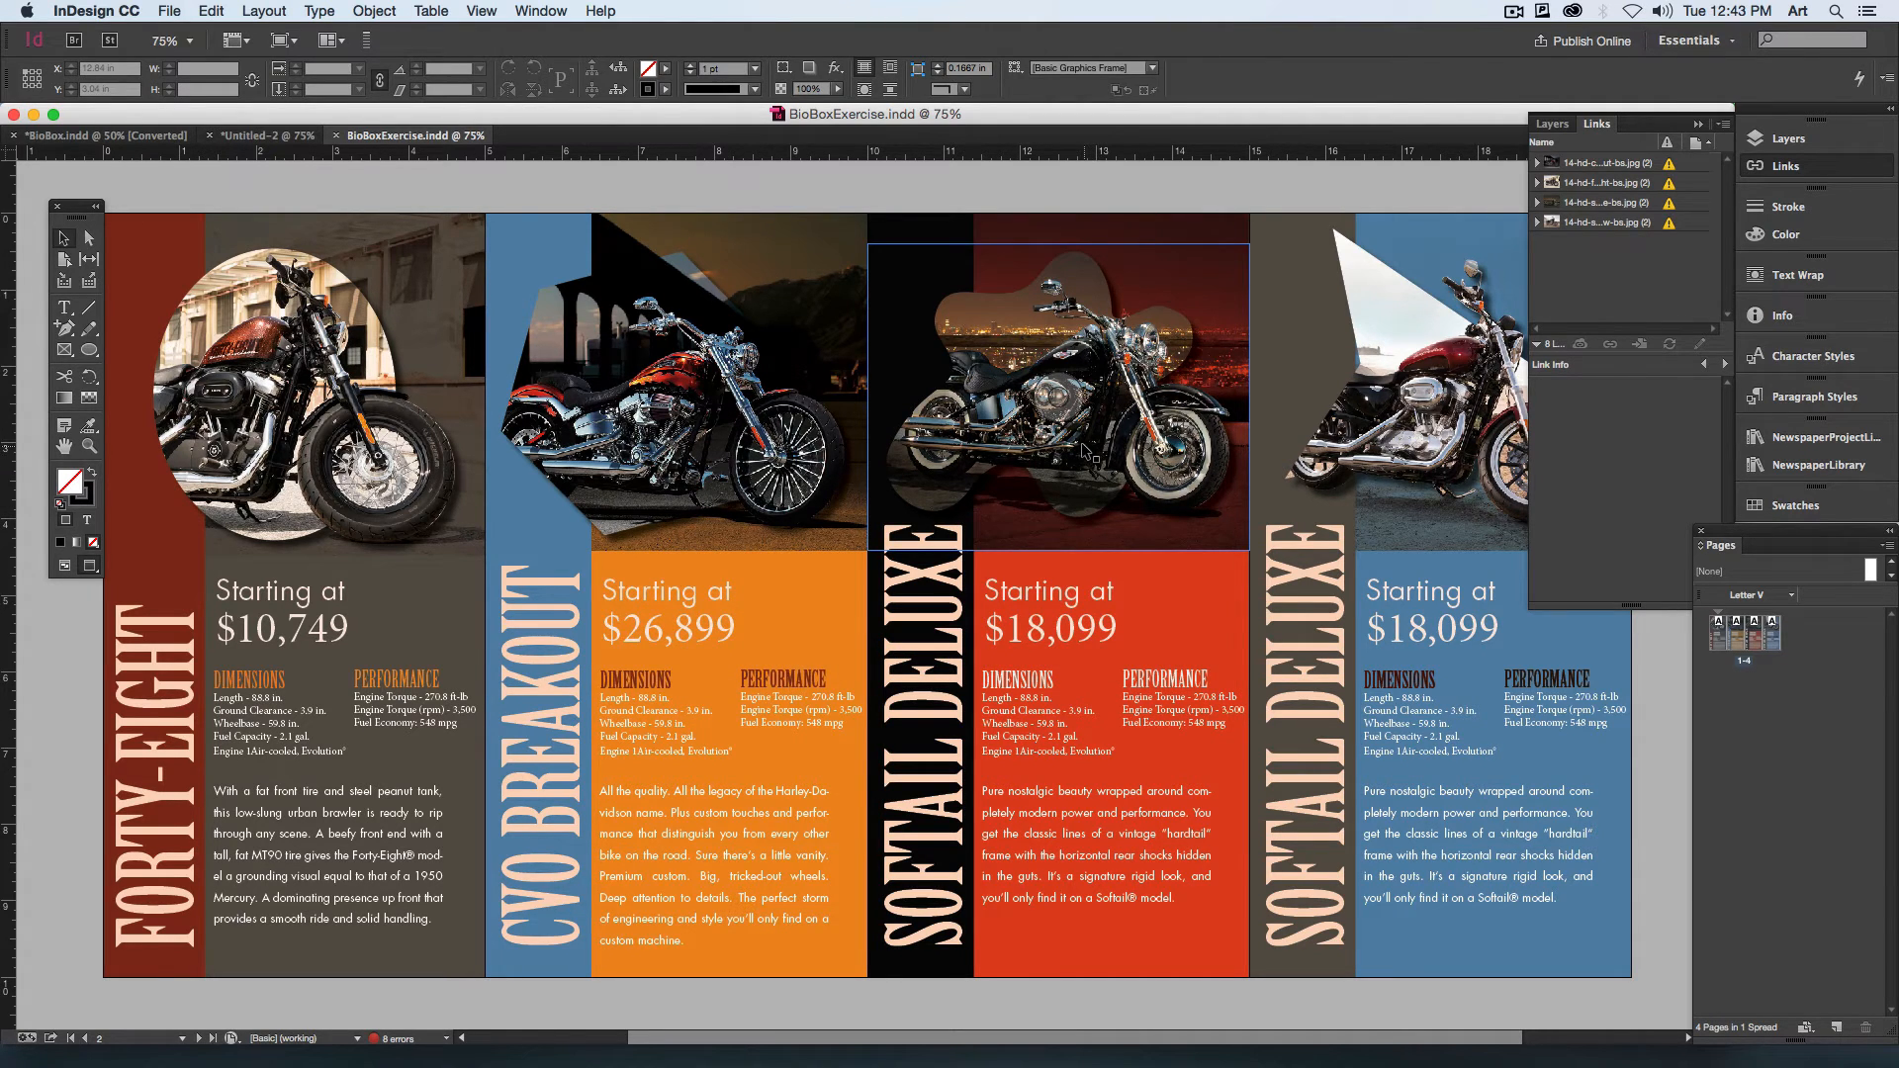
Step: Preview the second, third and fourth pages of BioBoxExercise.pdf from the desktop, close the preview and return to InDesign
key("F11")
left_click(1529, 674)
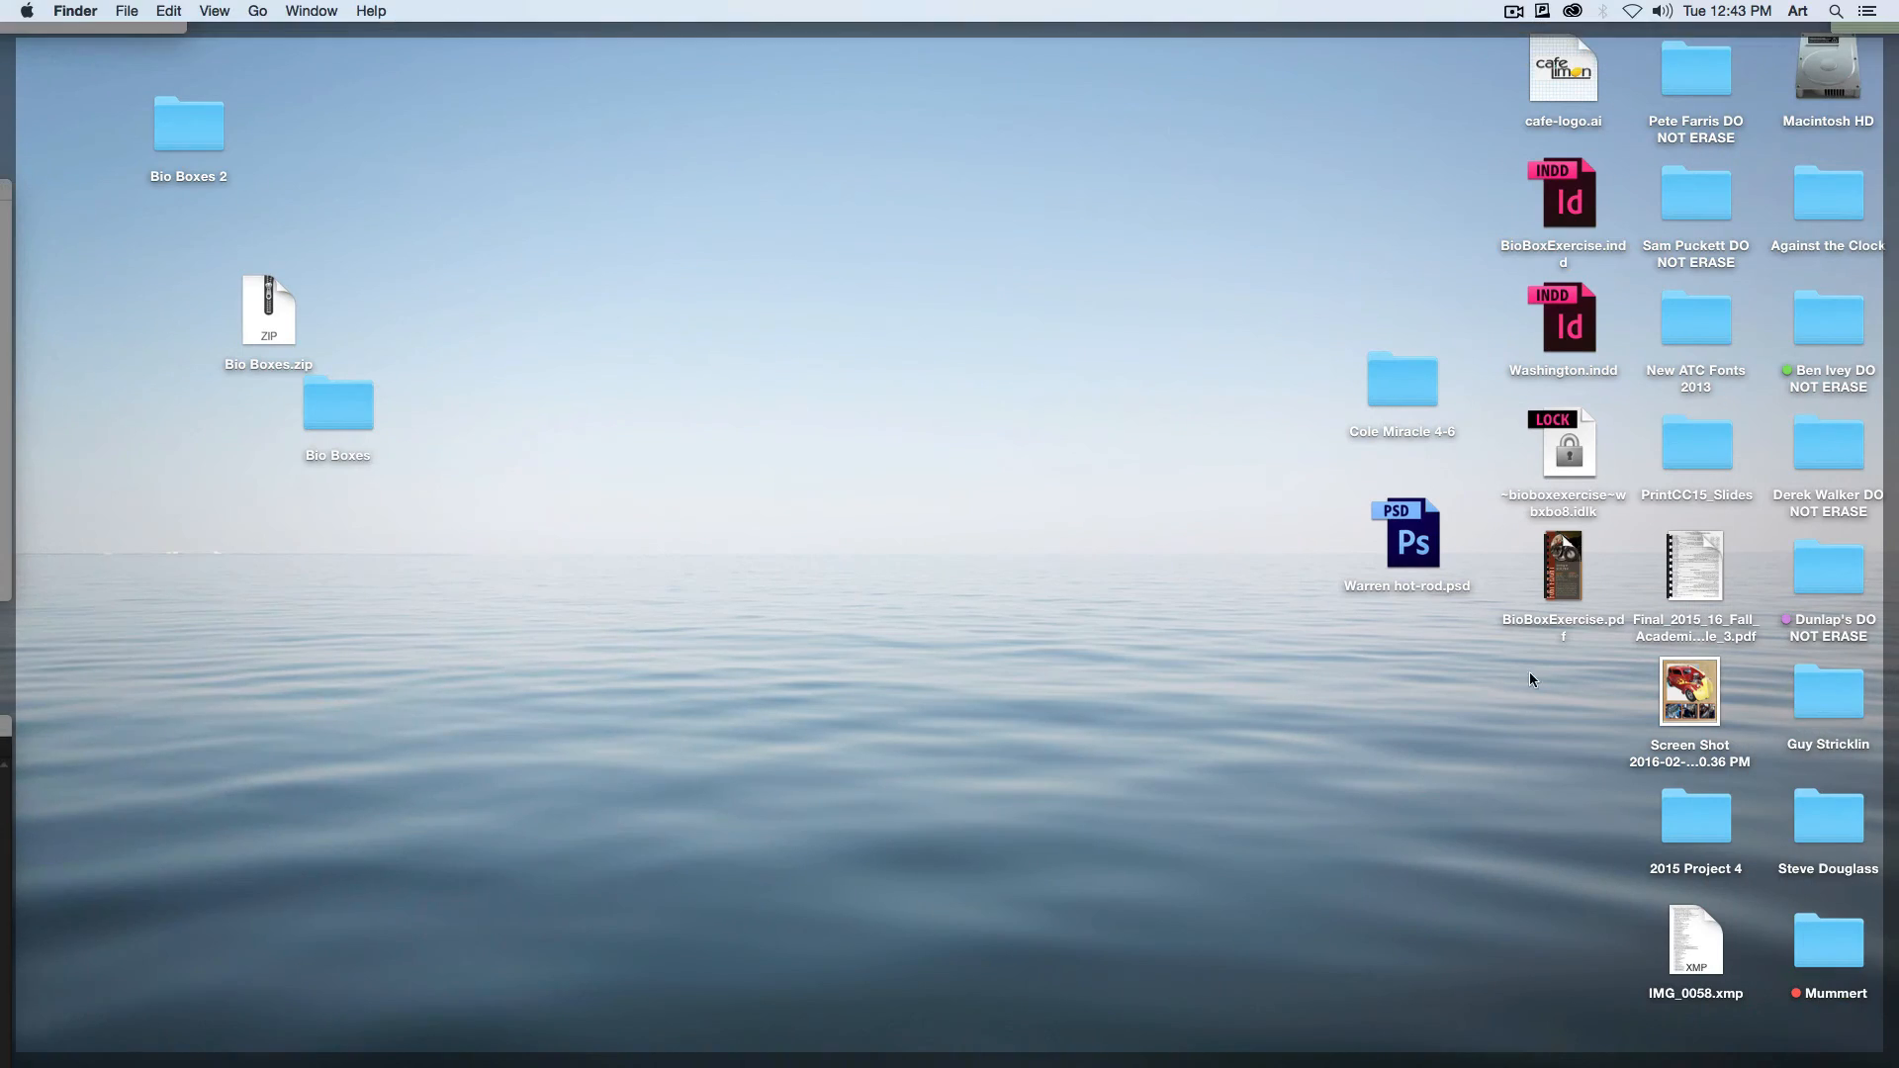
left_click(1555, 567)
key("space")
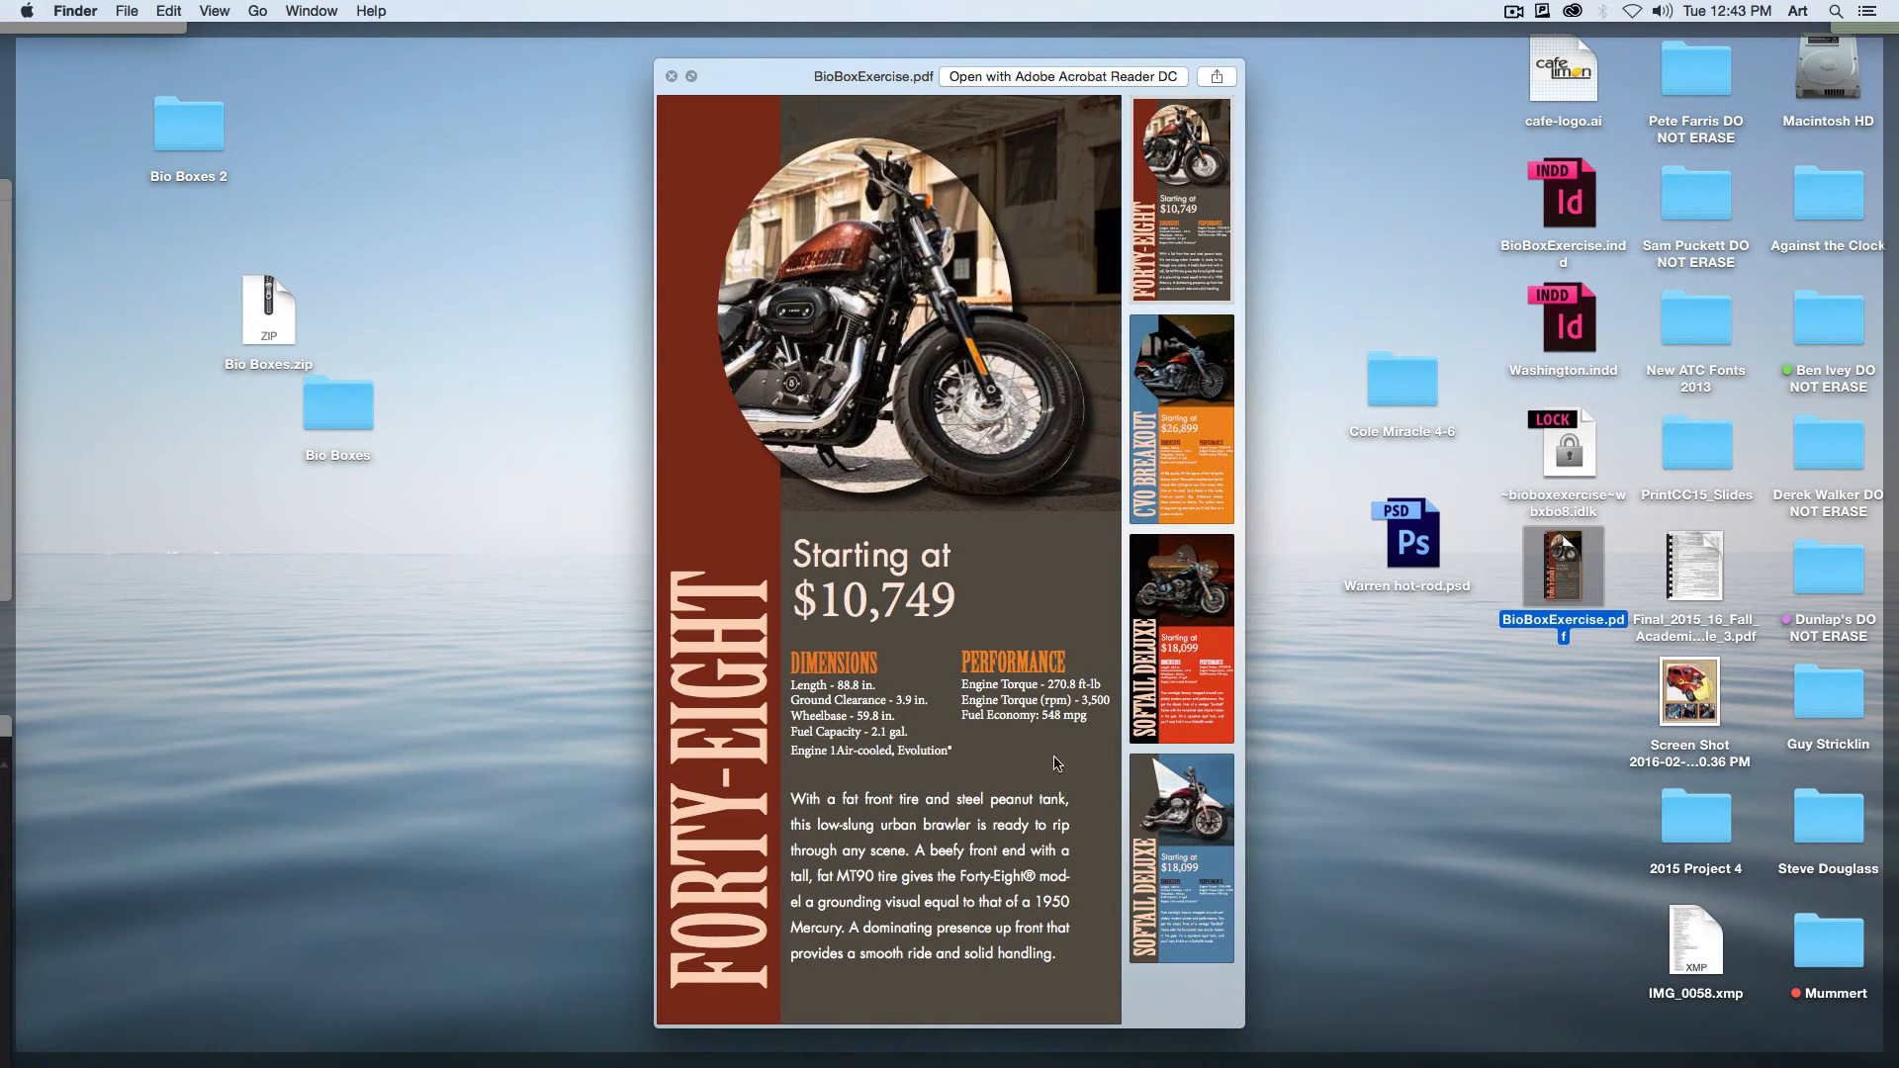
left_click(1216, 386)
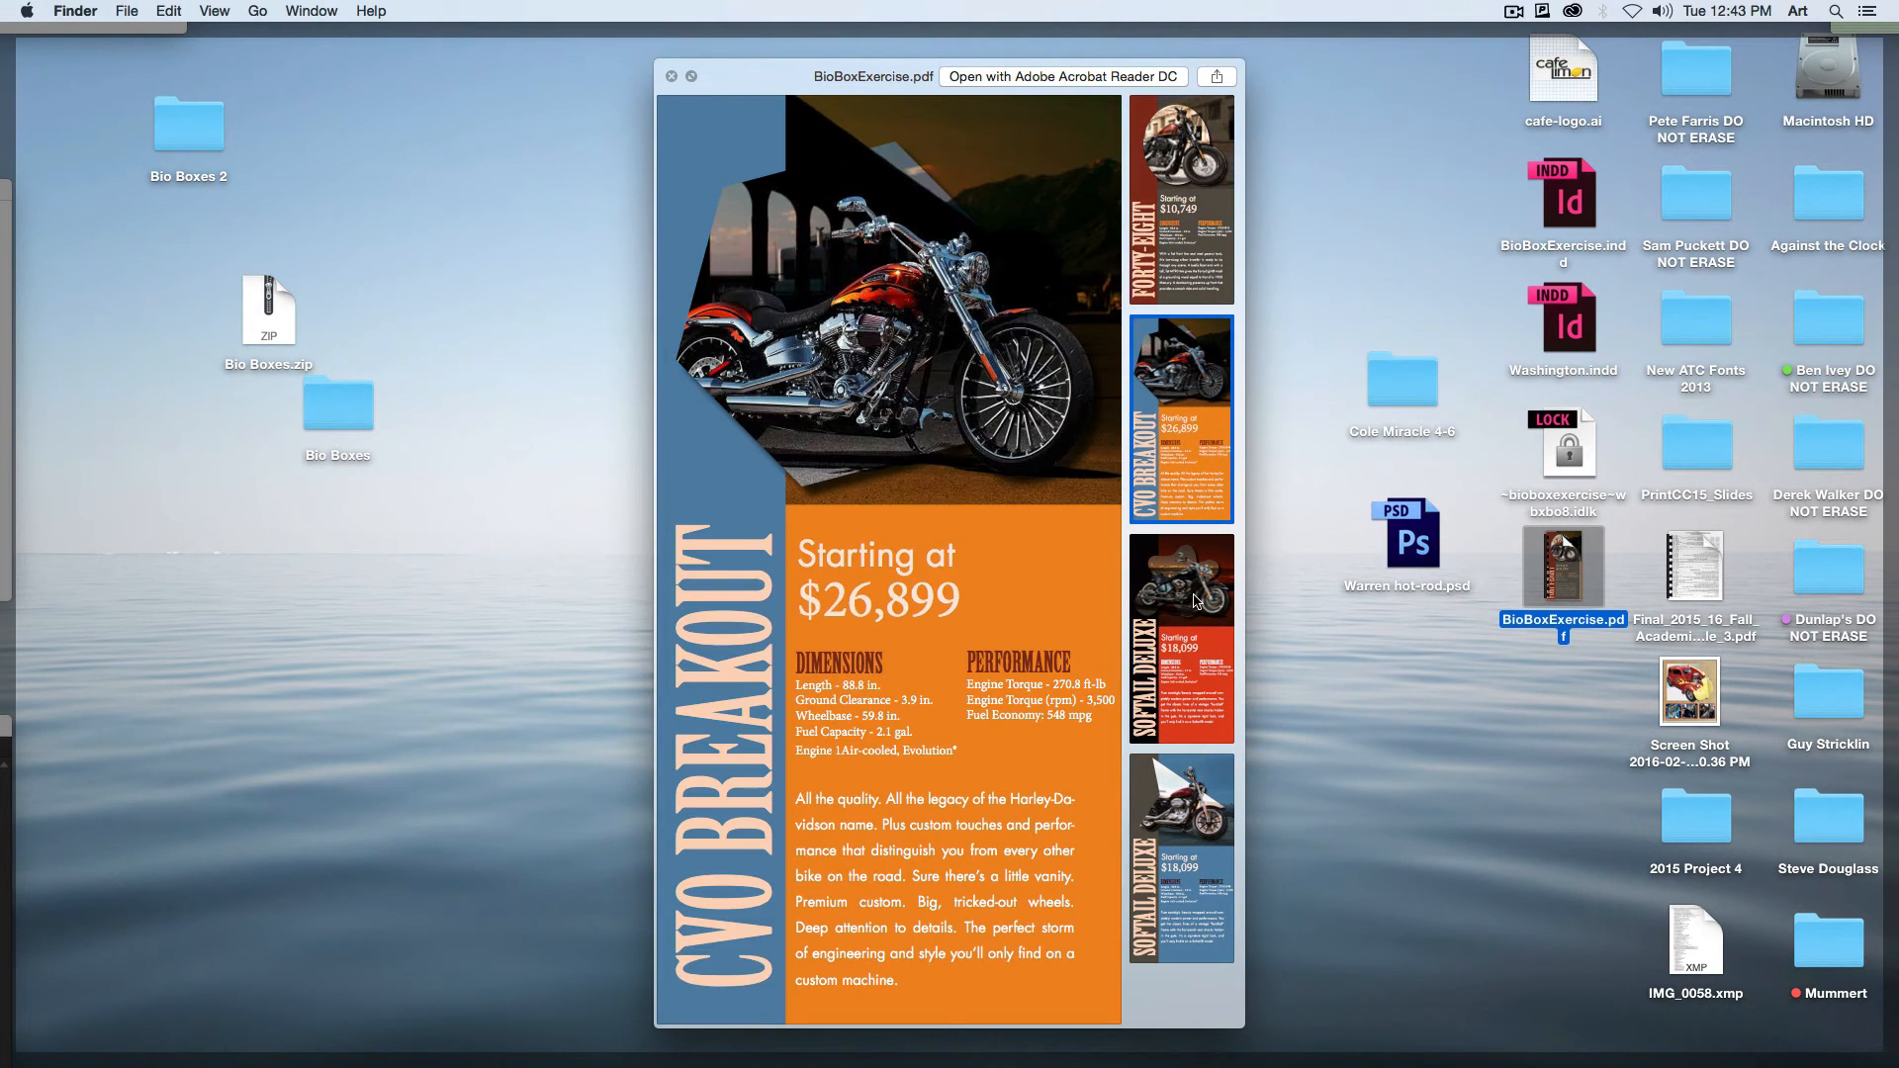
left_click(1195, 605)
left_click(1215, 816)
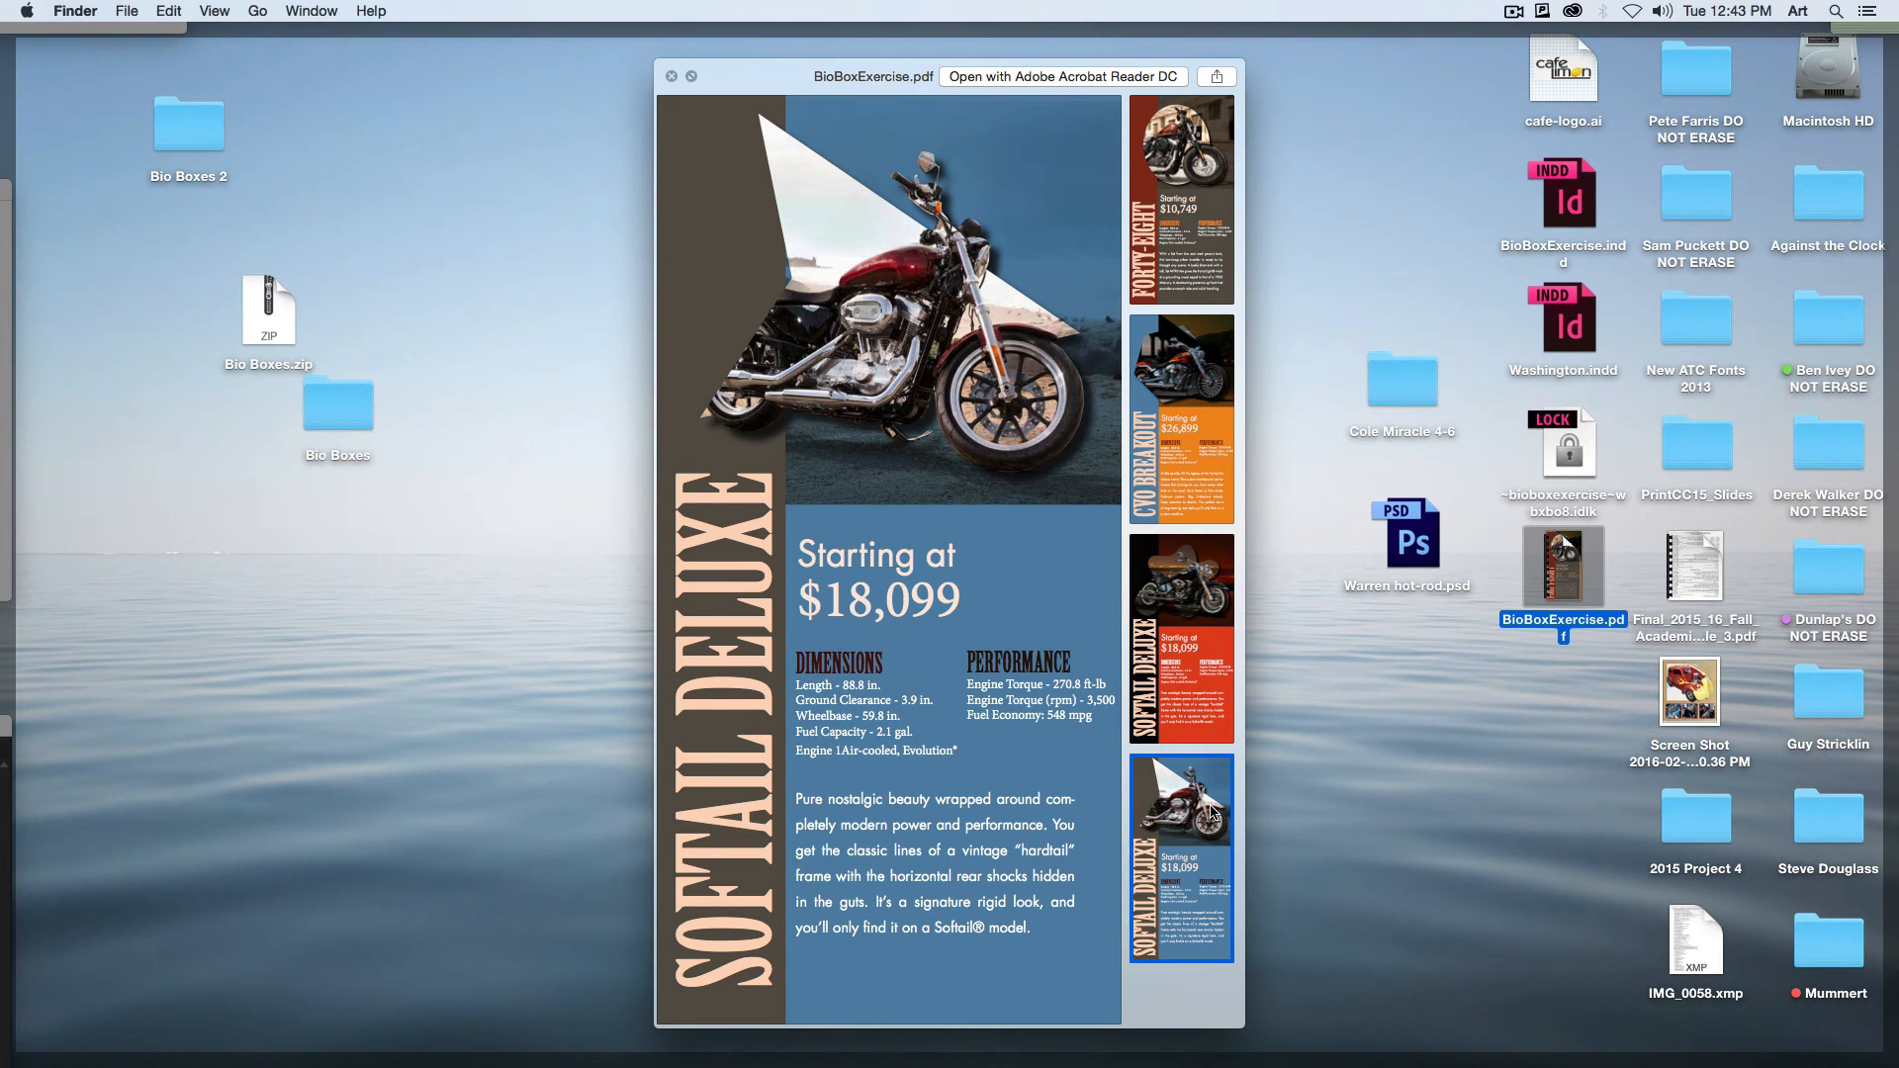
key("F11")
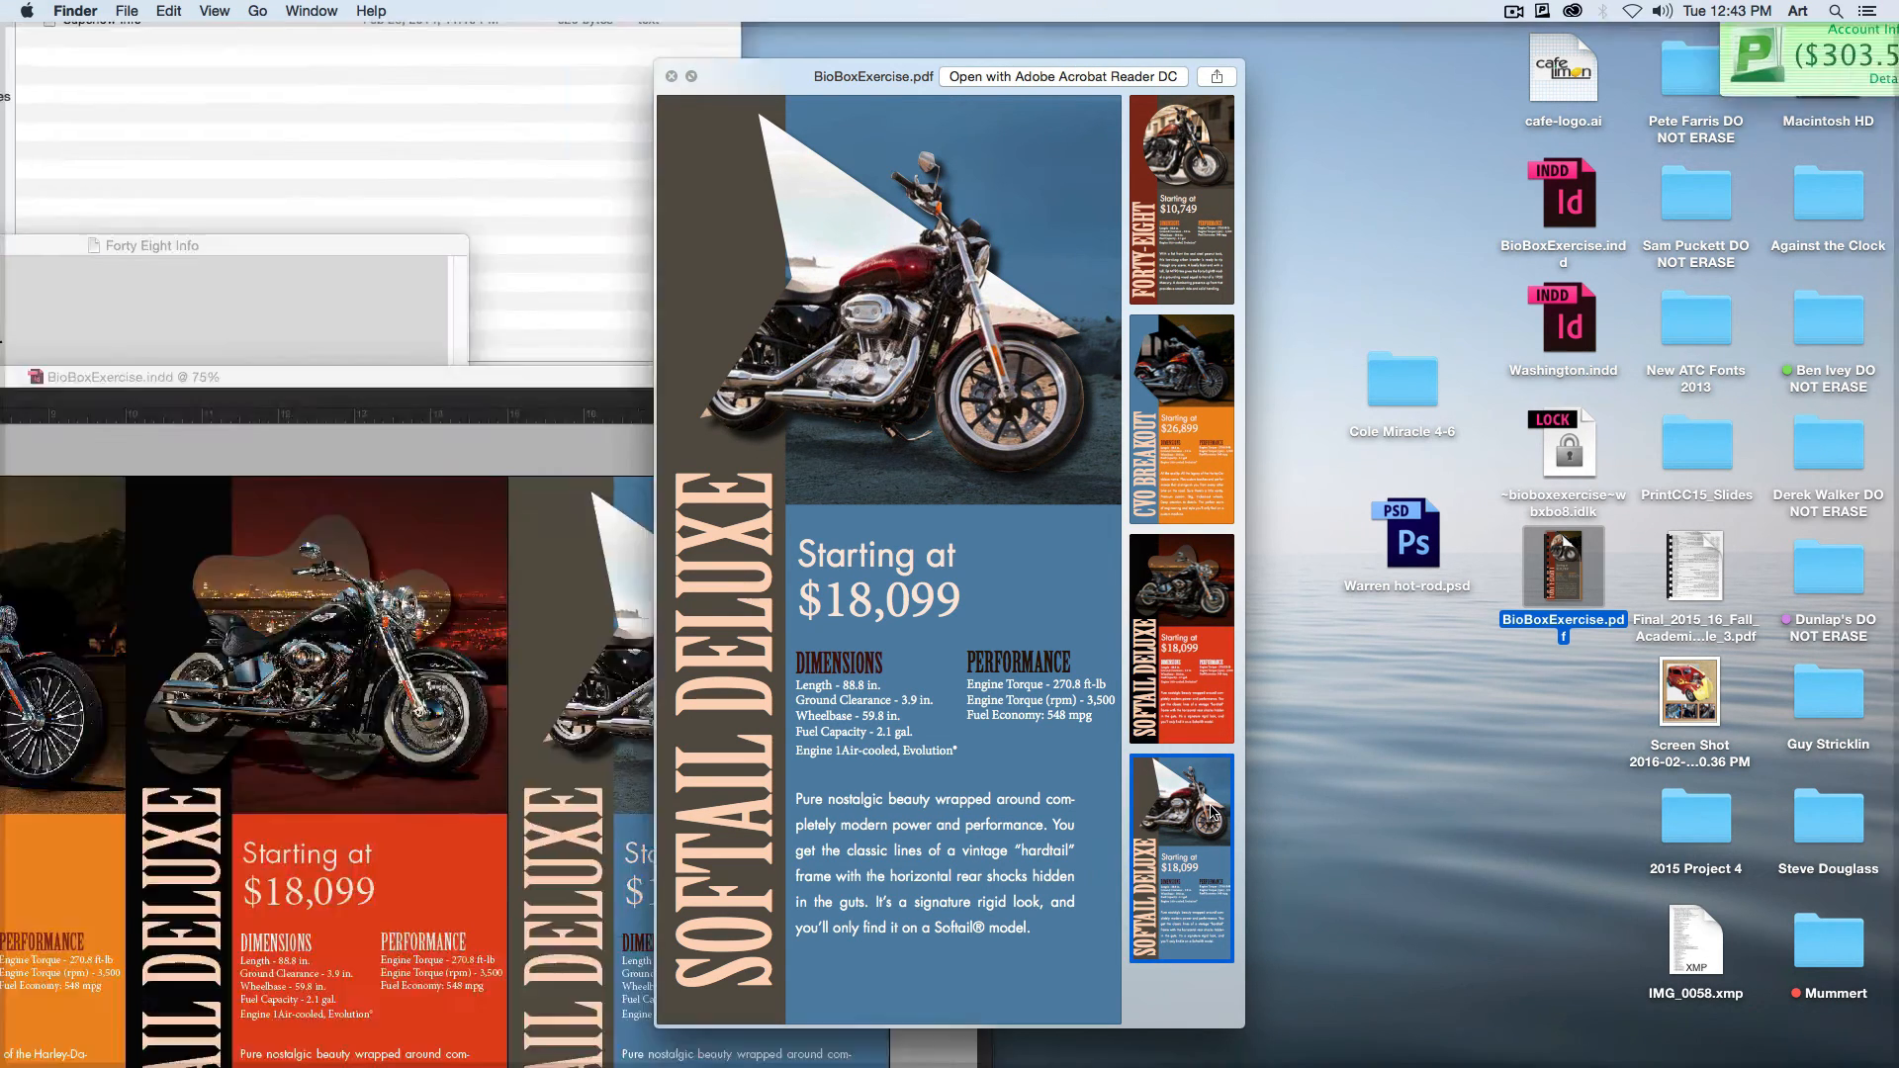
key("space")
left_click(896, 177)
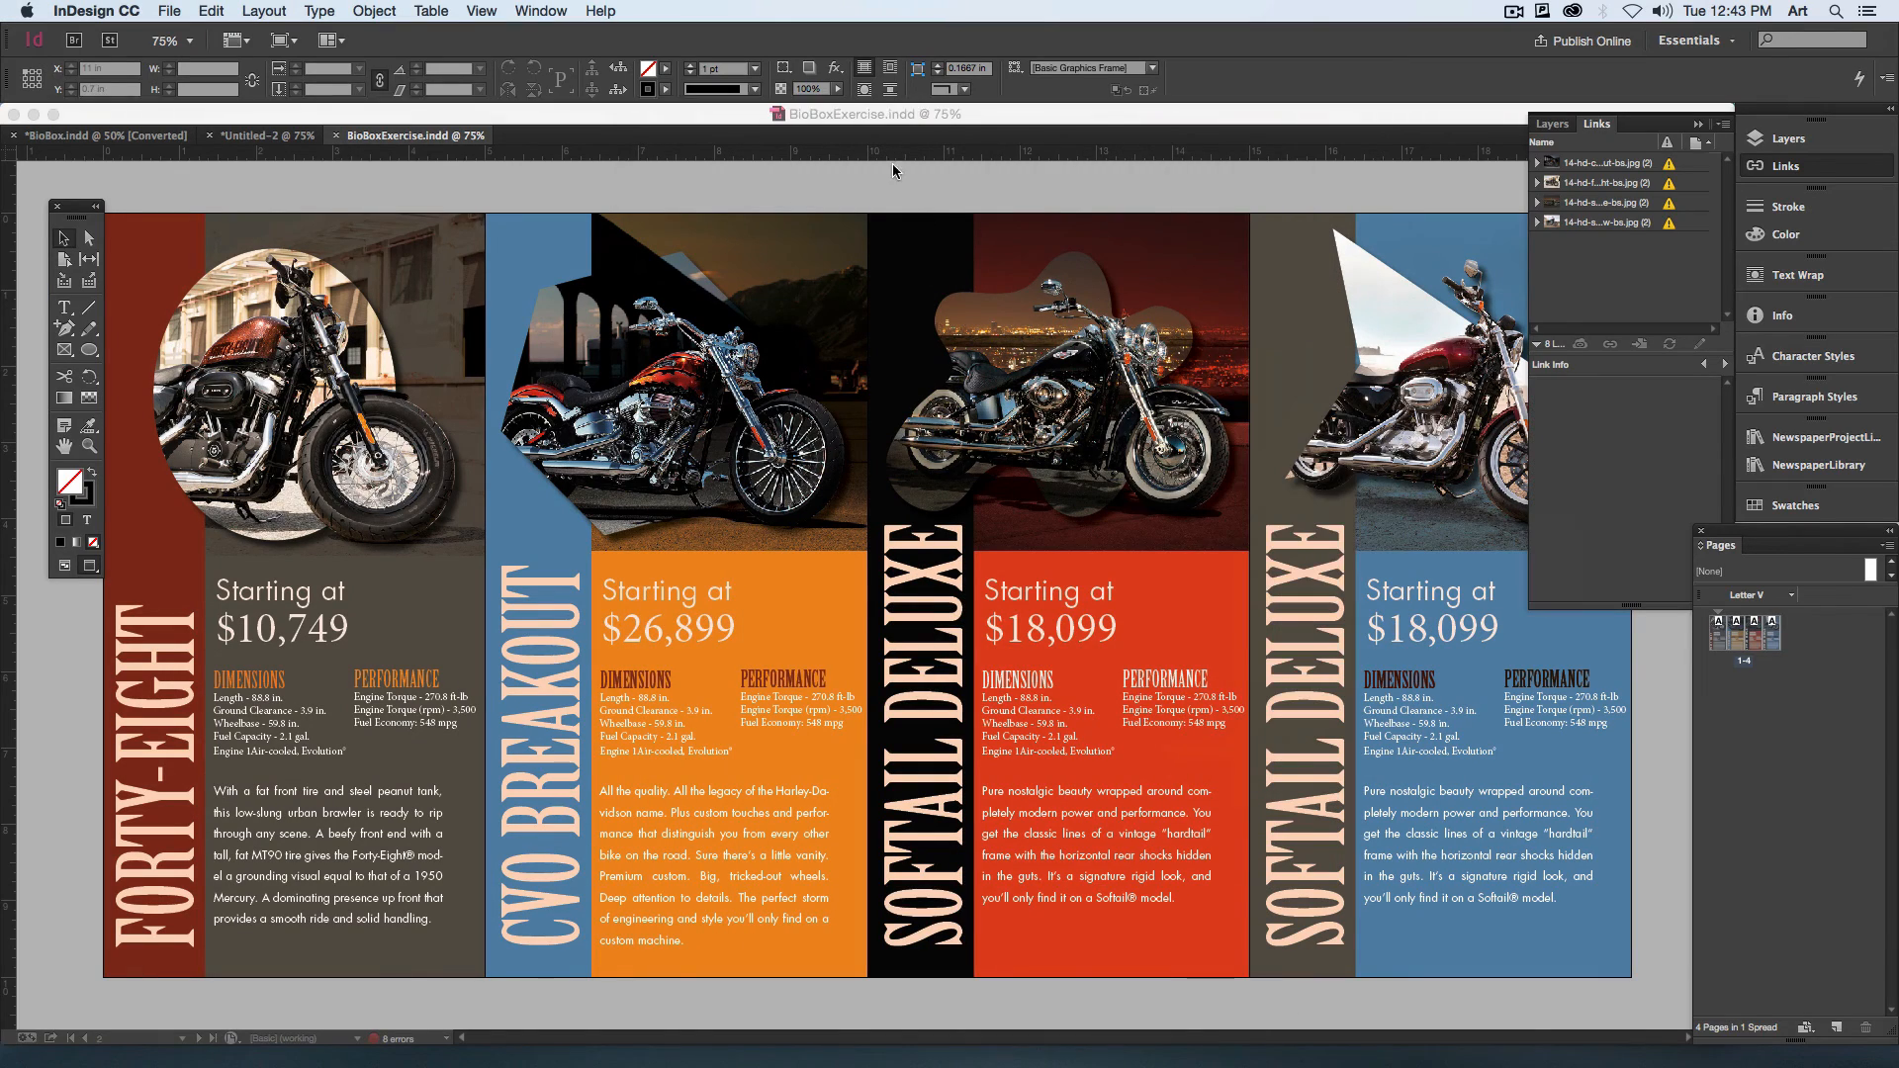
Step: Switch to Remote Desktop and stop the active screen sharing task
mouse_move(1062, 1066)
left_click(138, 1009)
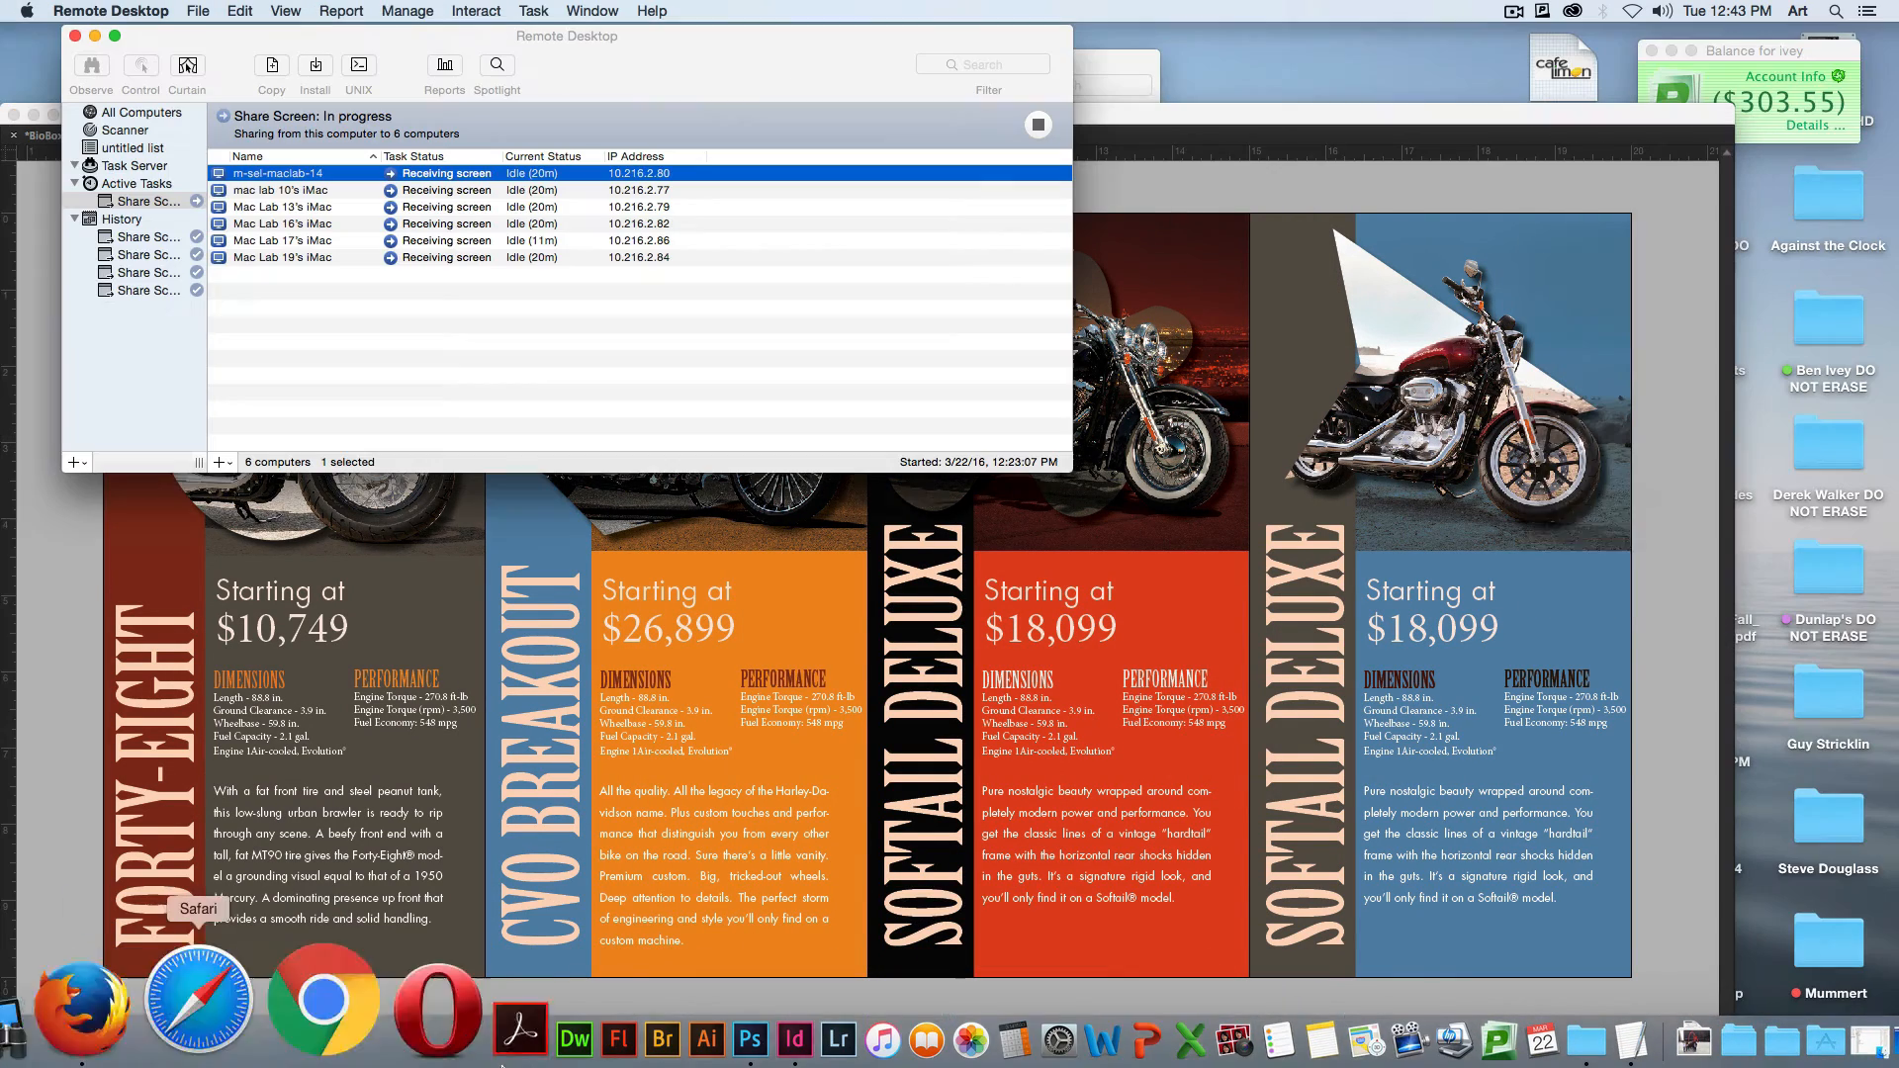
left_click(1601, 754)
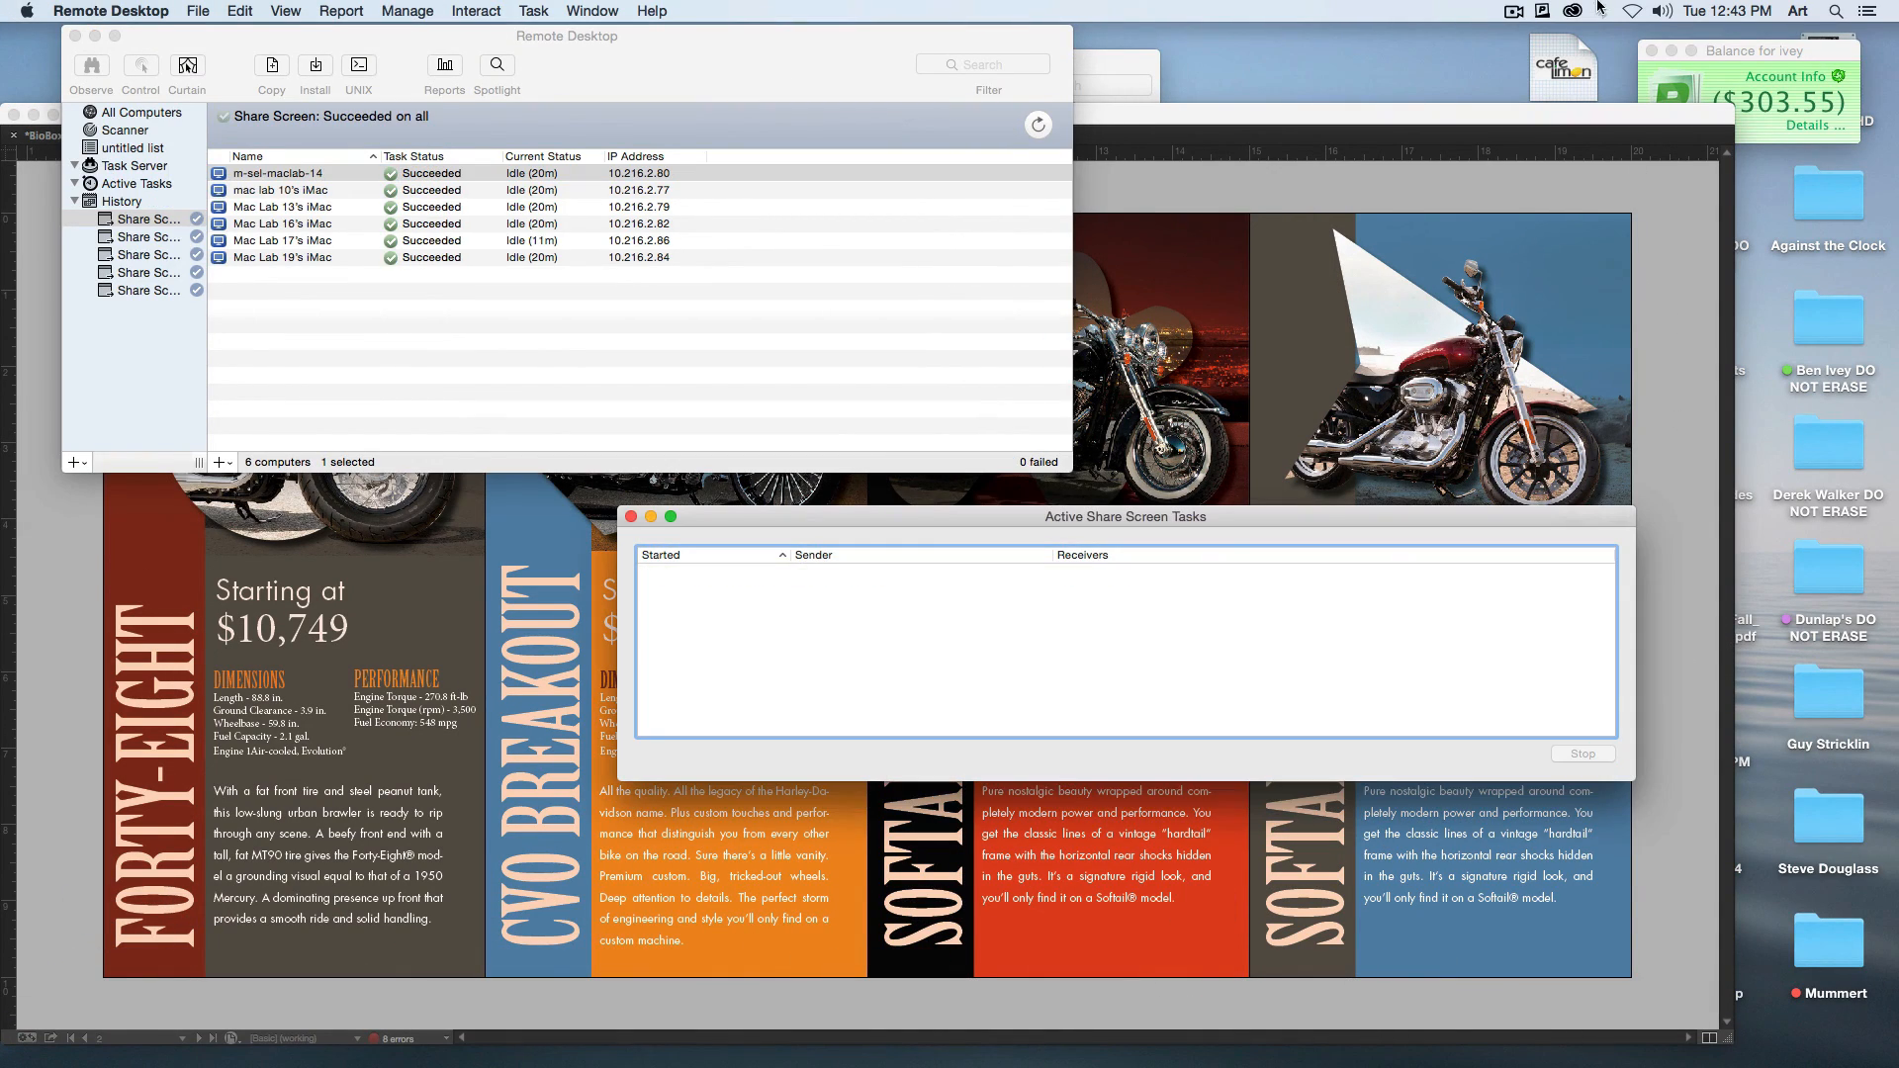
left_click(1514, 13)
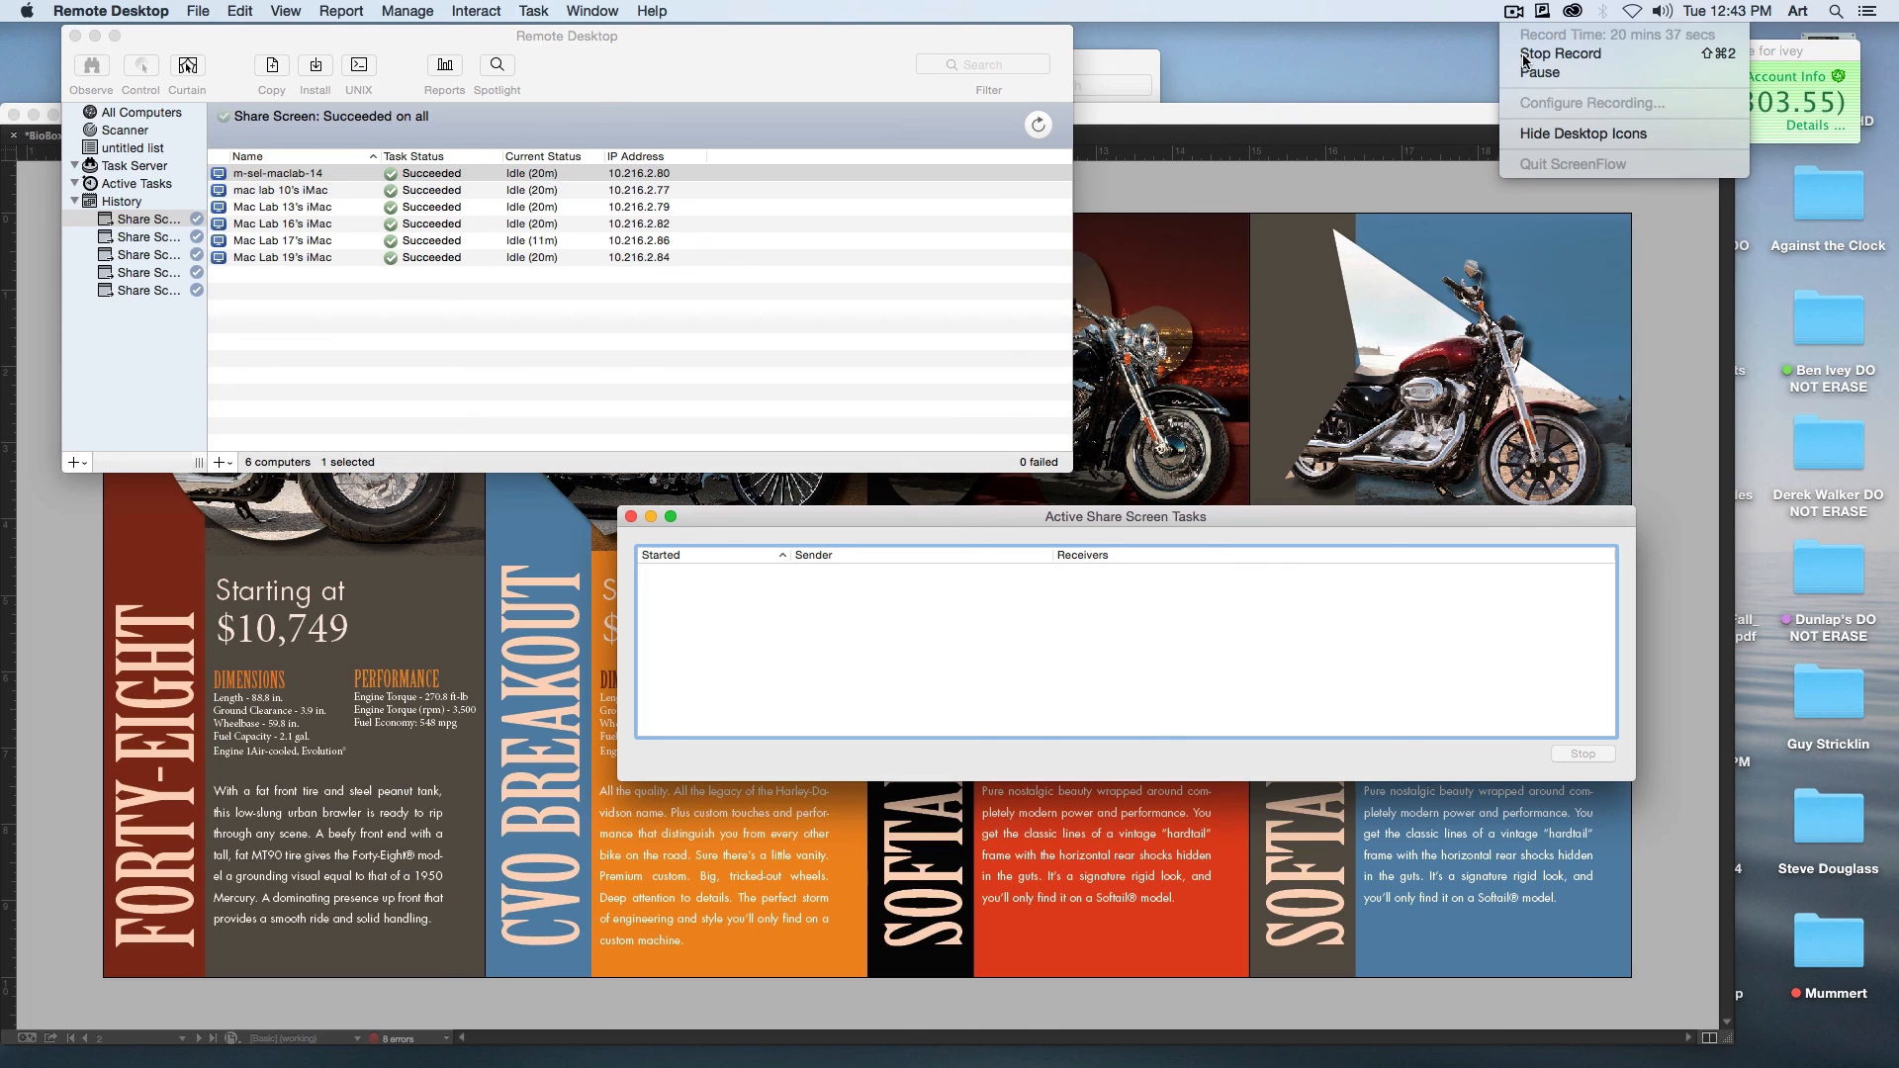